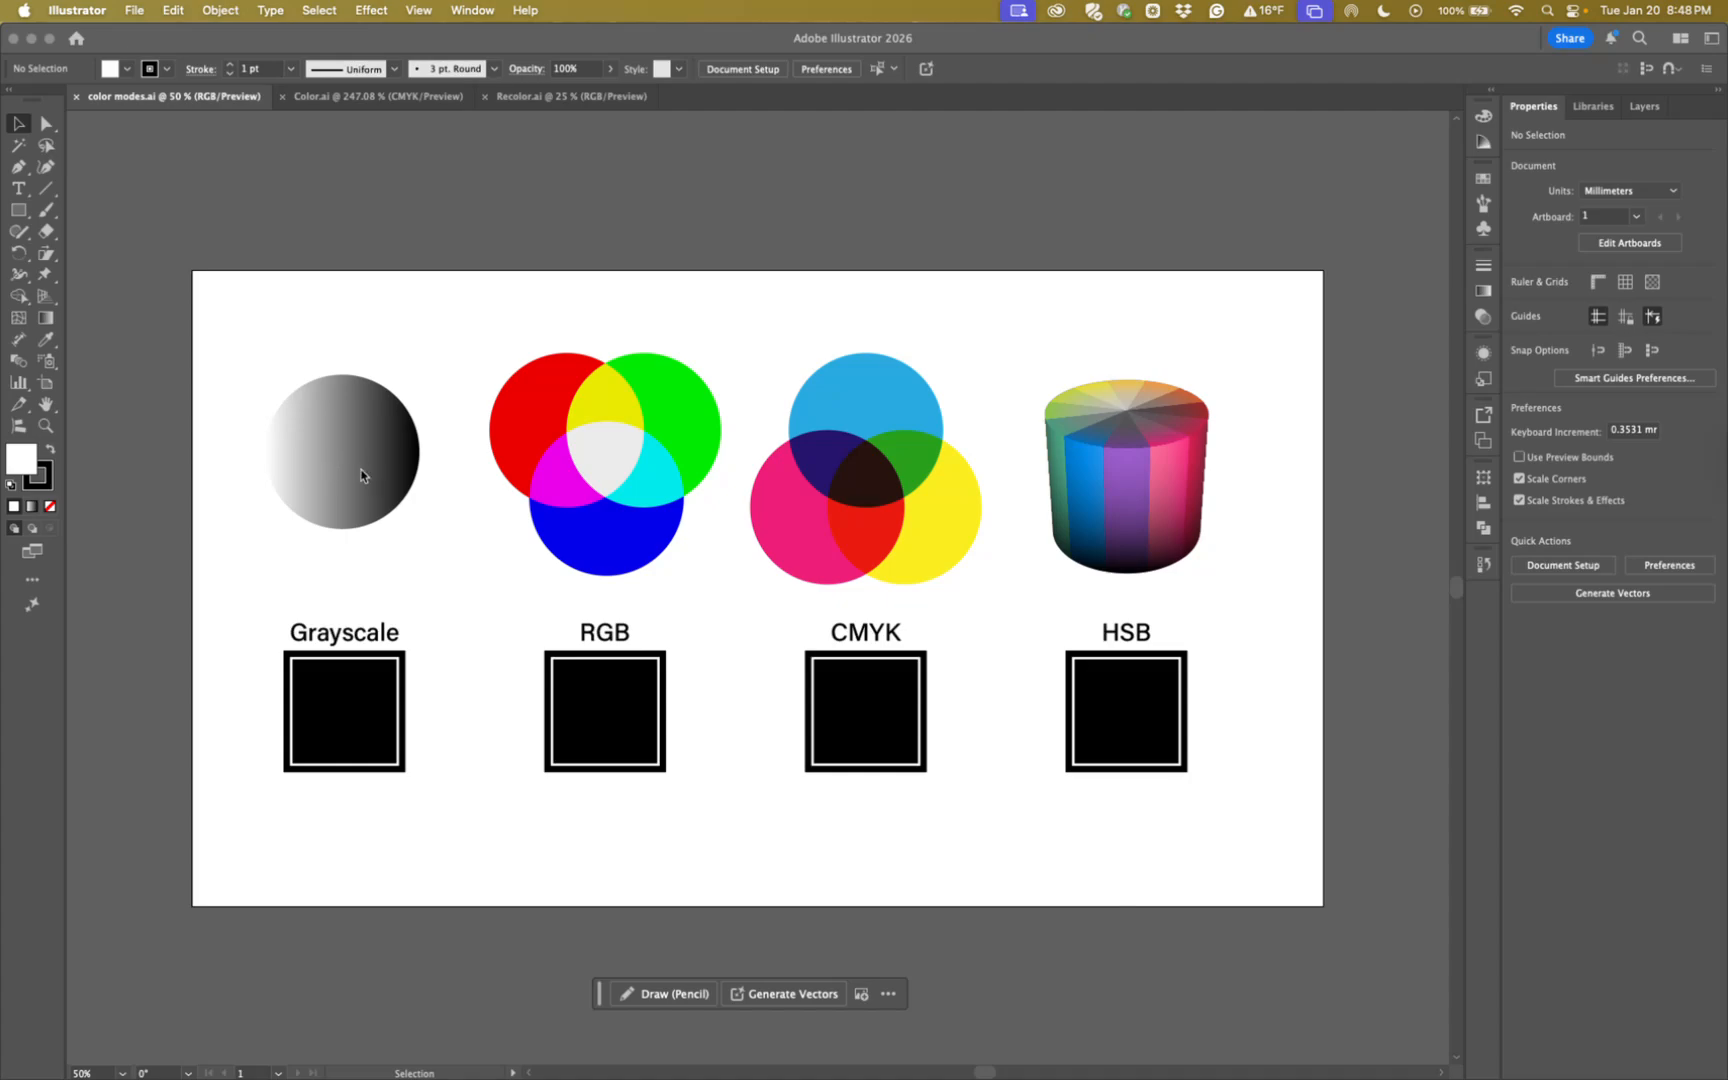
Select the black square below the Grayscale label and open the Color panel for its fill.
left_click(348, 722)
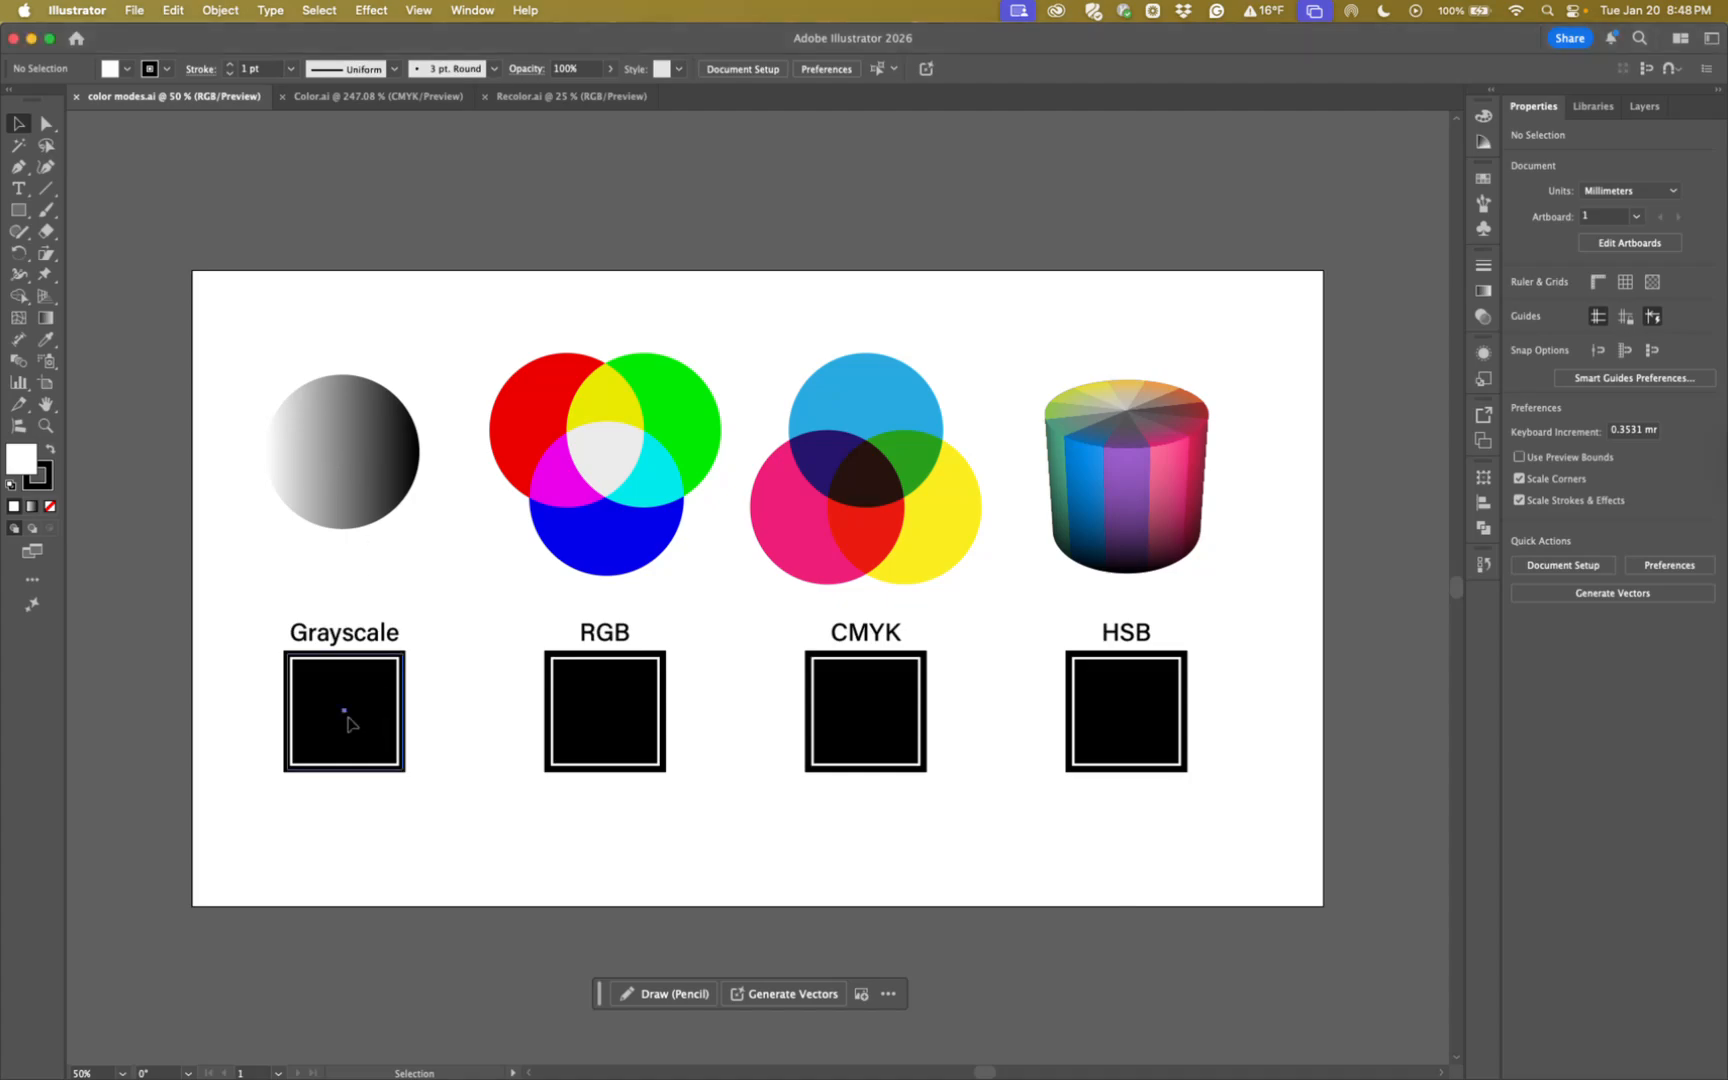
double_click(348, 722)
left_click(463, 717)
left_click(338, 714)
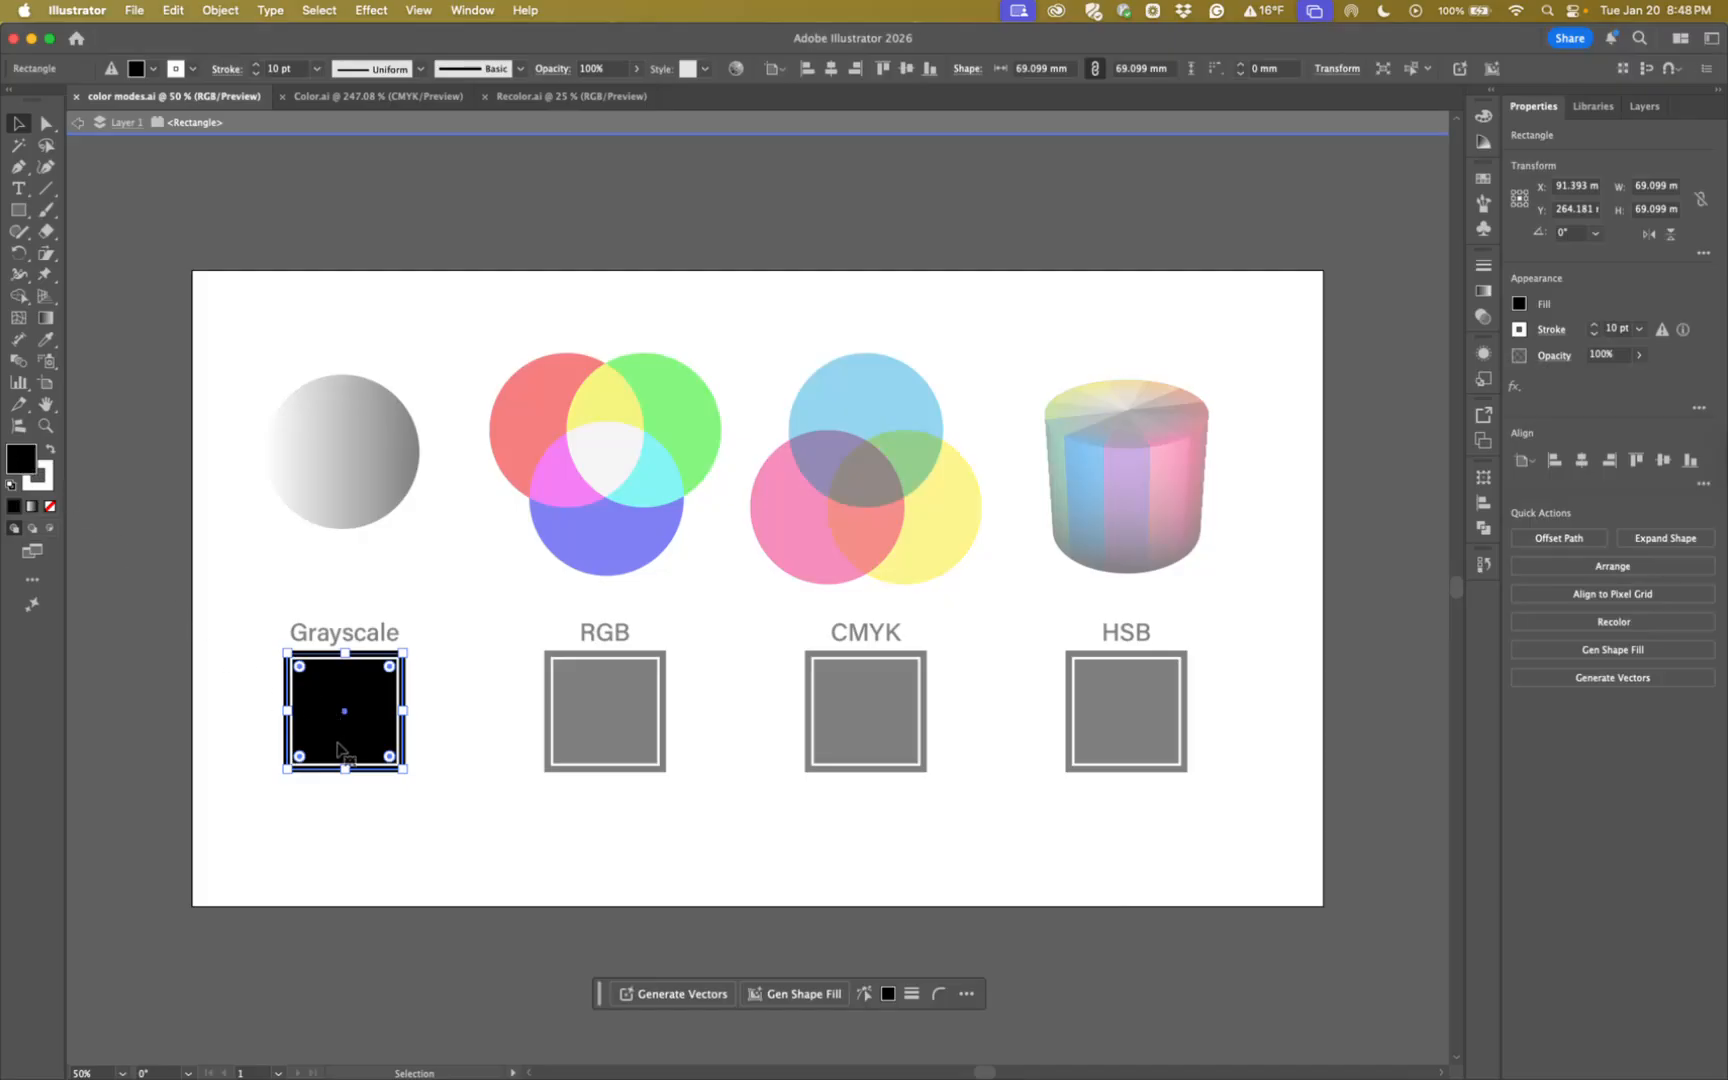
double_click(441, 729)
left_click(333, 718)
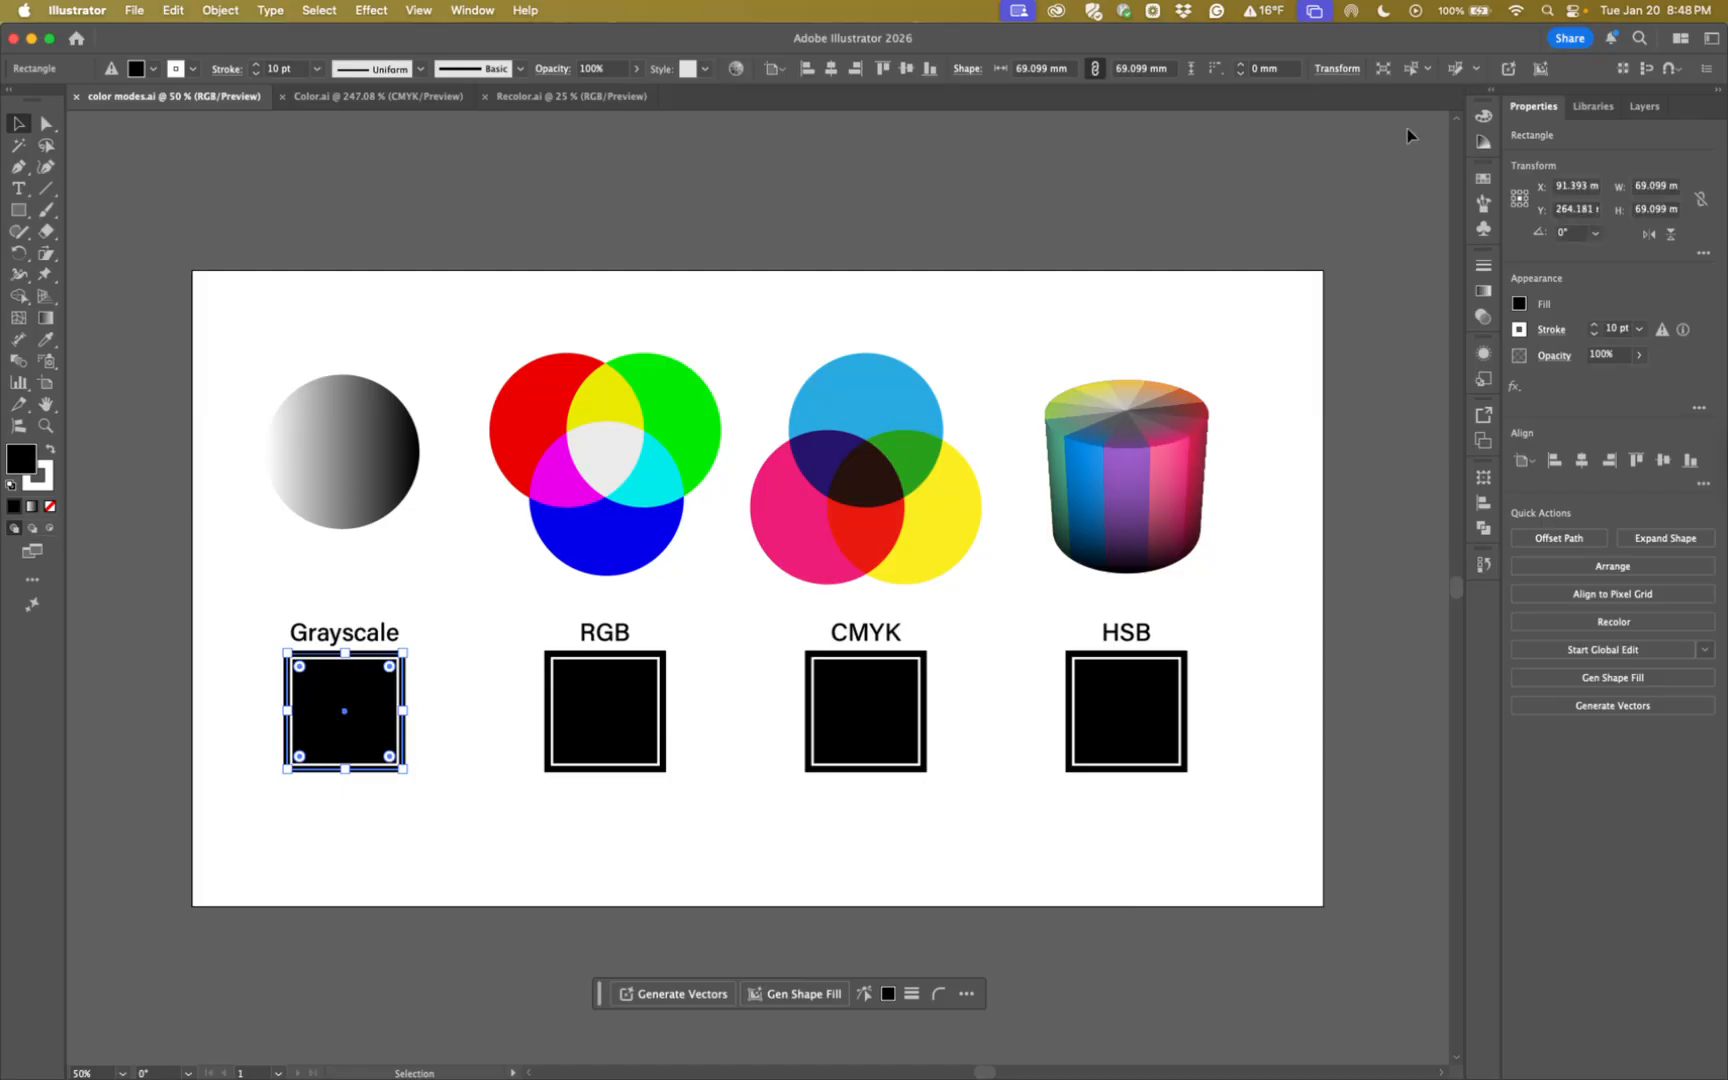
left_click(1482, 117)
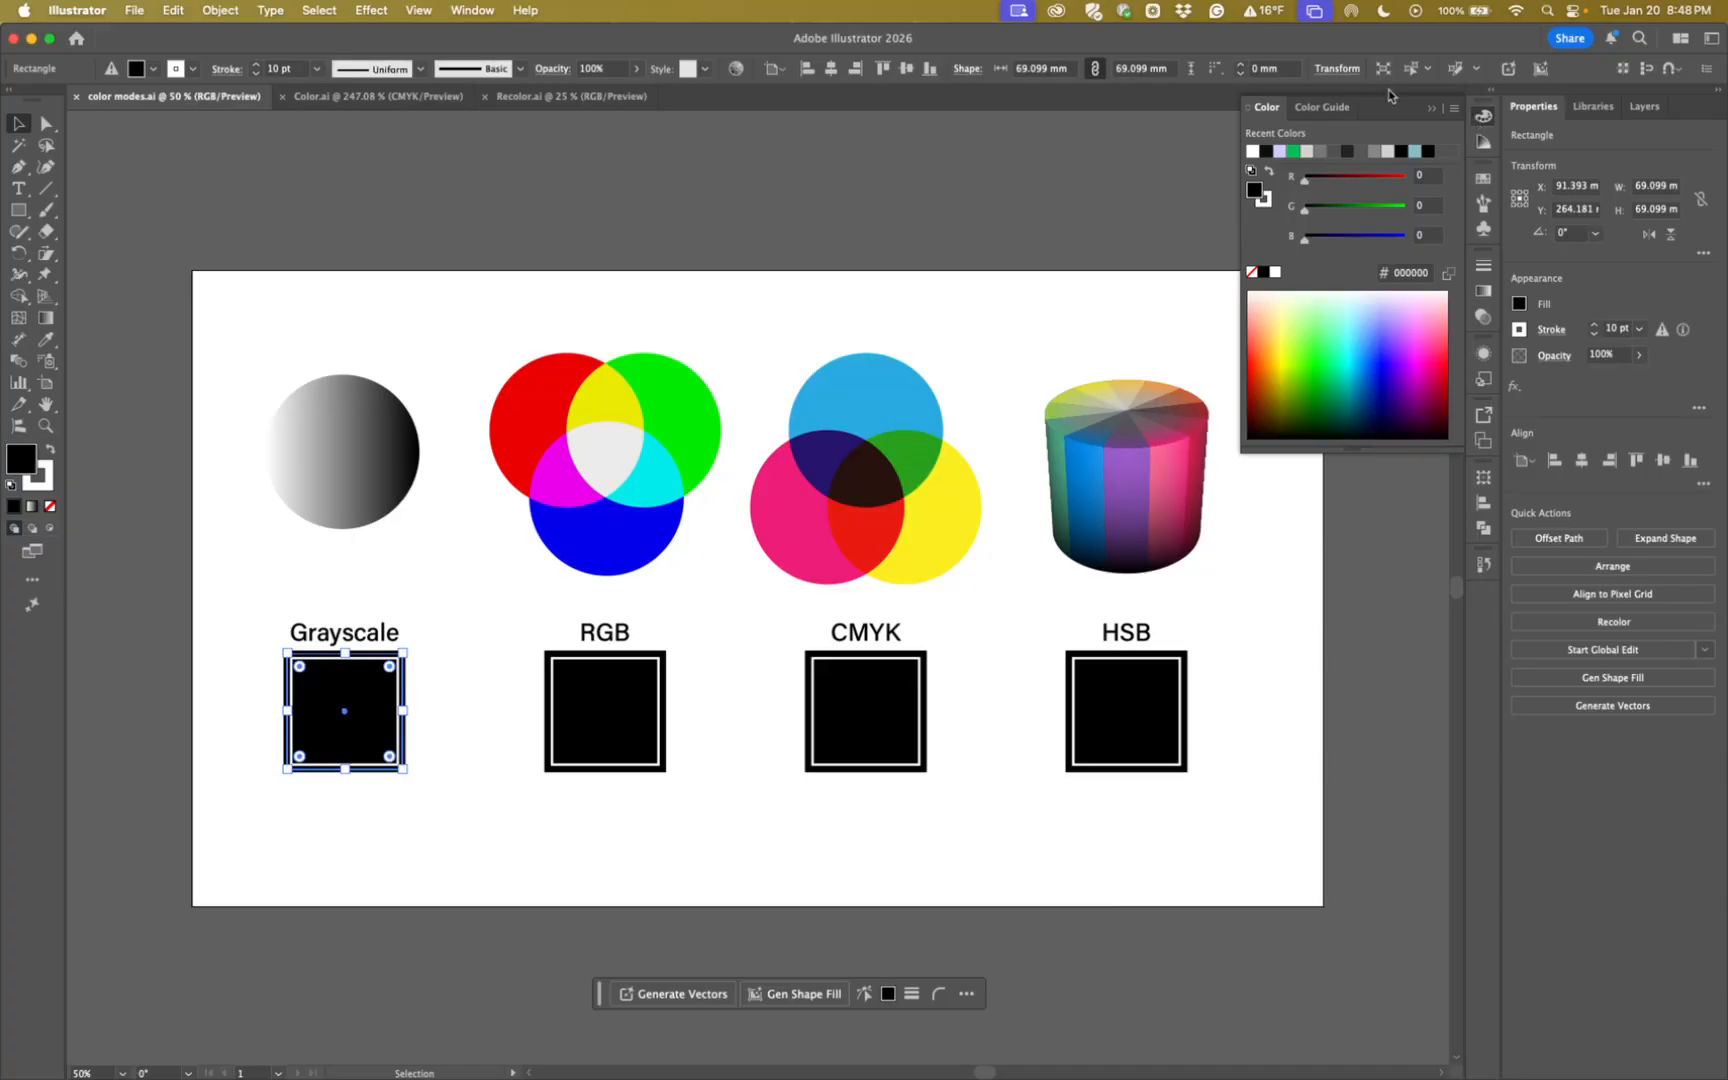
Hide the Color panel's slider options and show them again.
left_click(1455, 108)
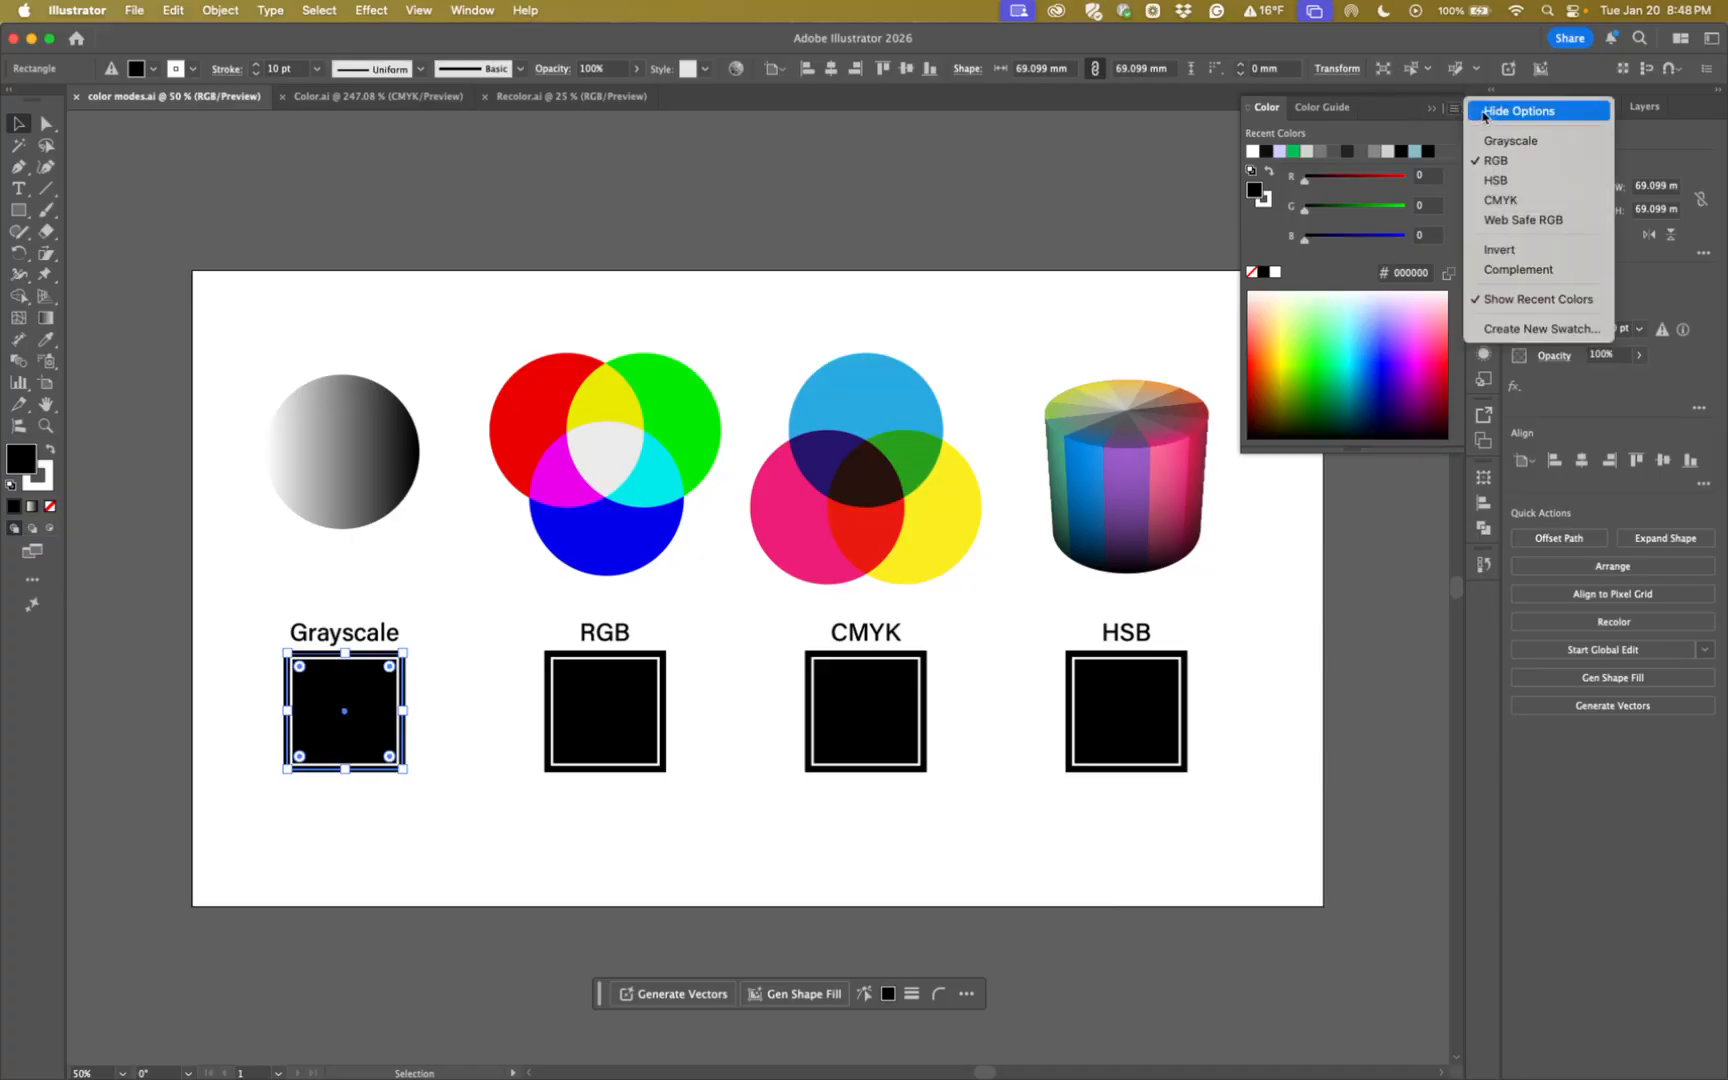
left_click(1471, 117)
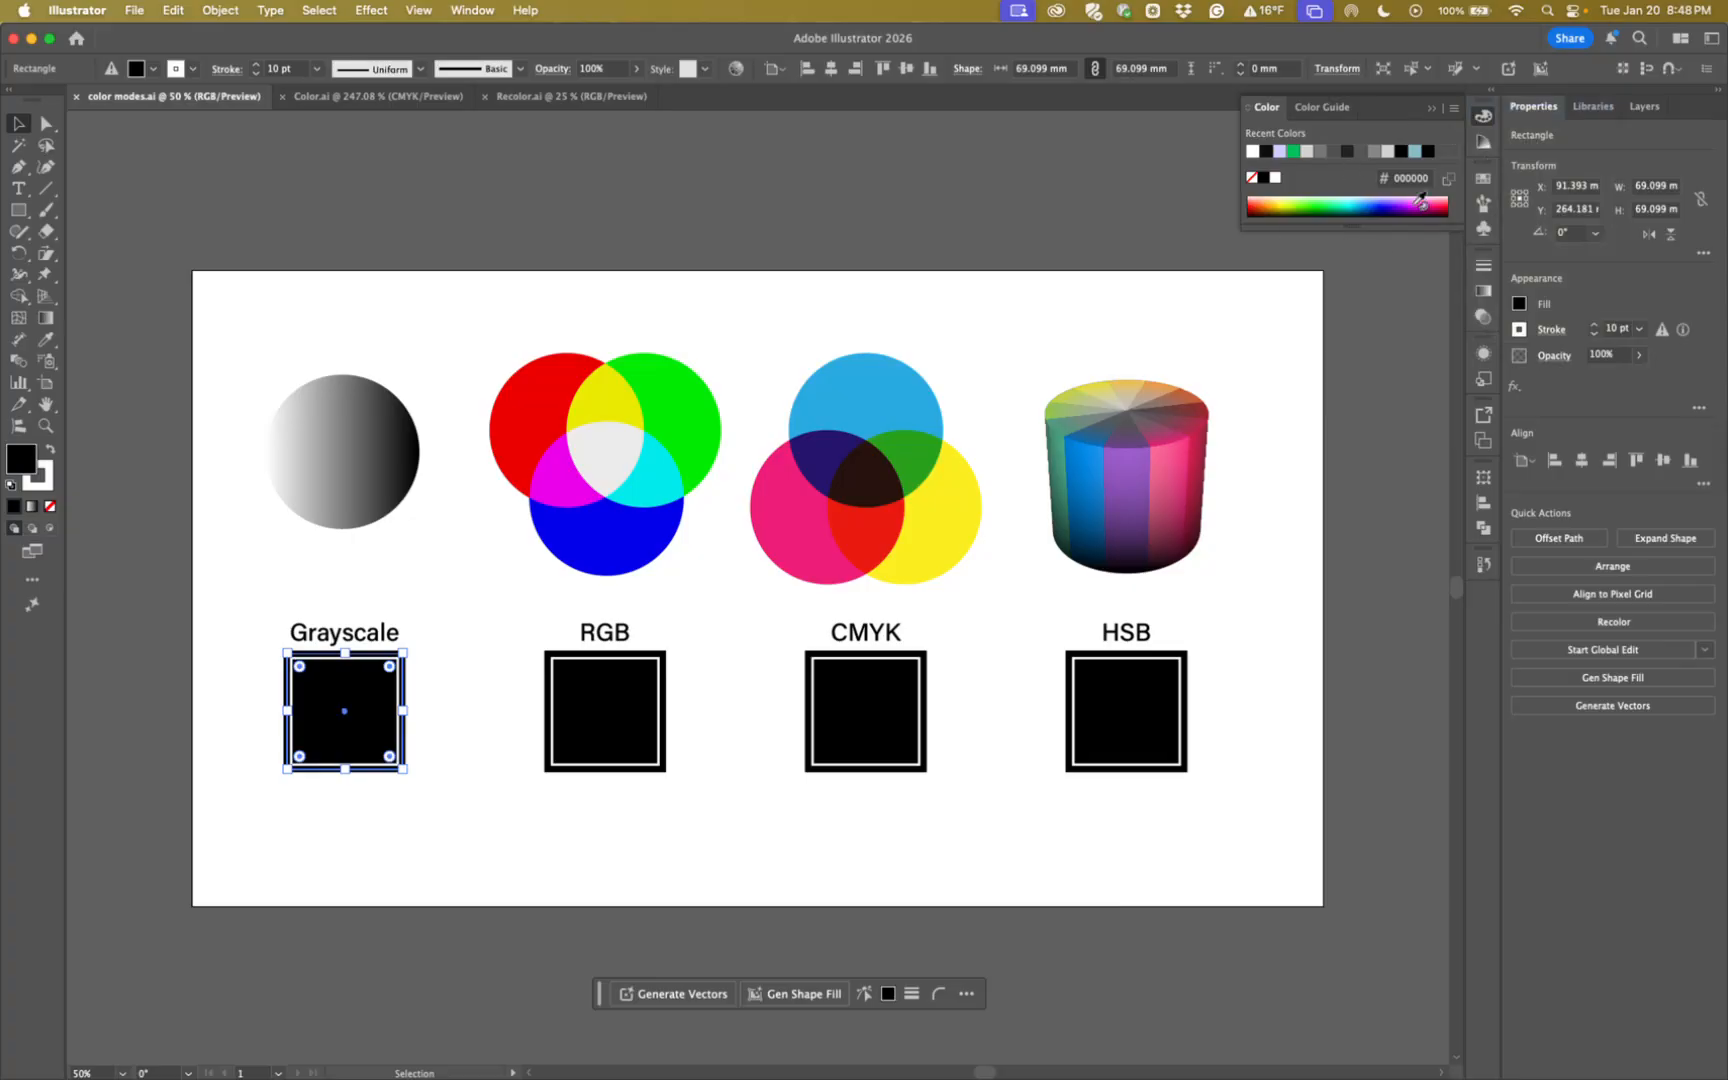
left_click(1455, 112)
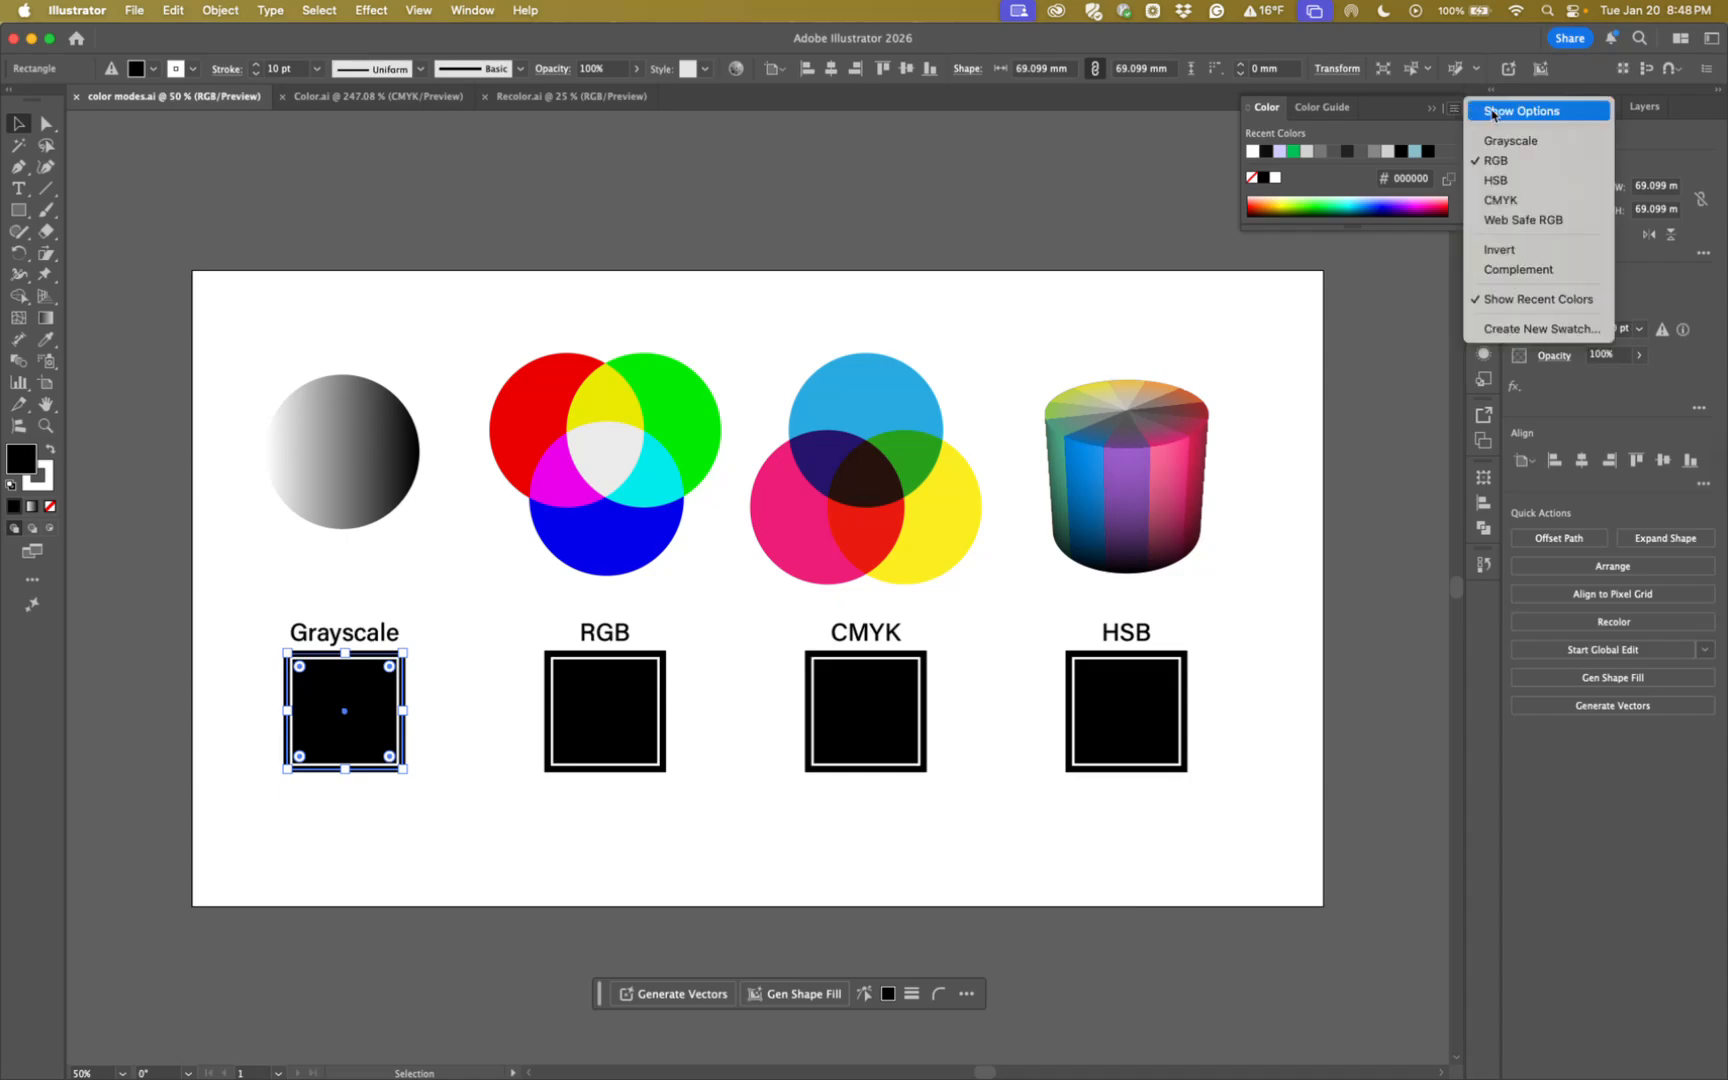
left_click(1493, 112)
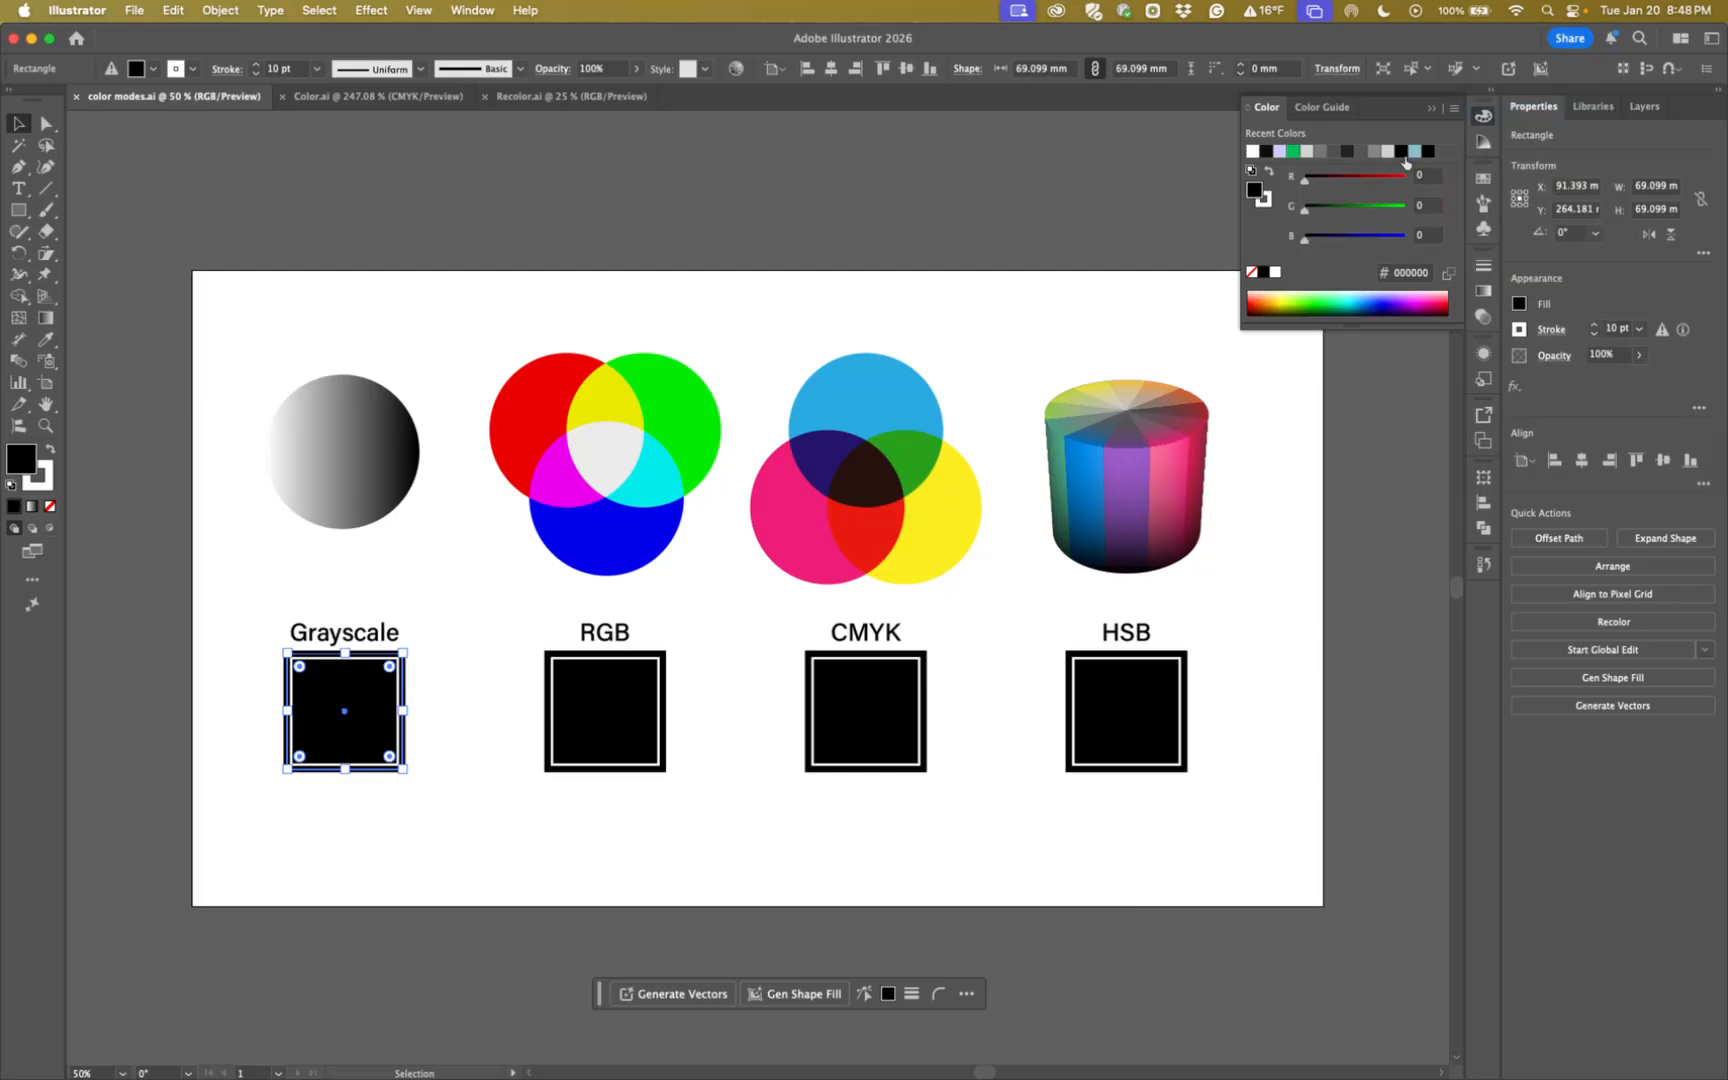
Switch the Grayscale square's fill to the Grayscale color model and sample several grays from the ramp, ending on K 47.45%.
left_click(1454, 111)
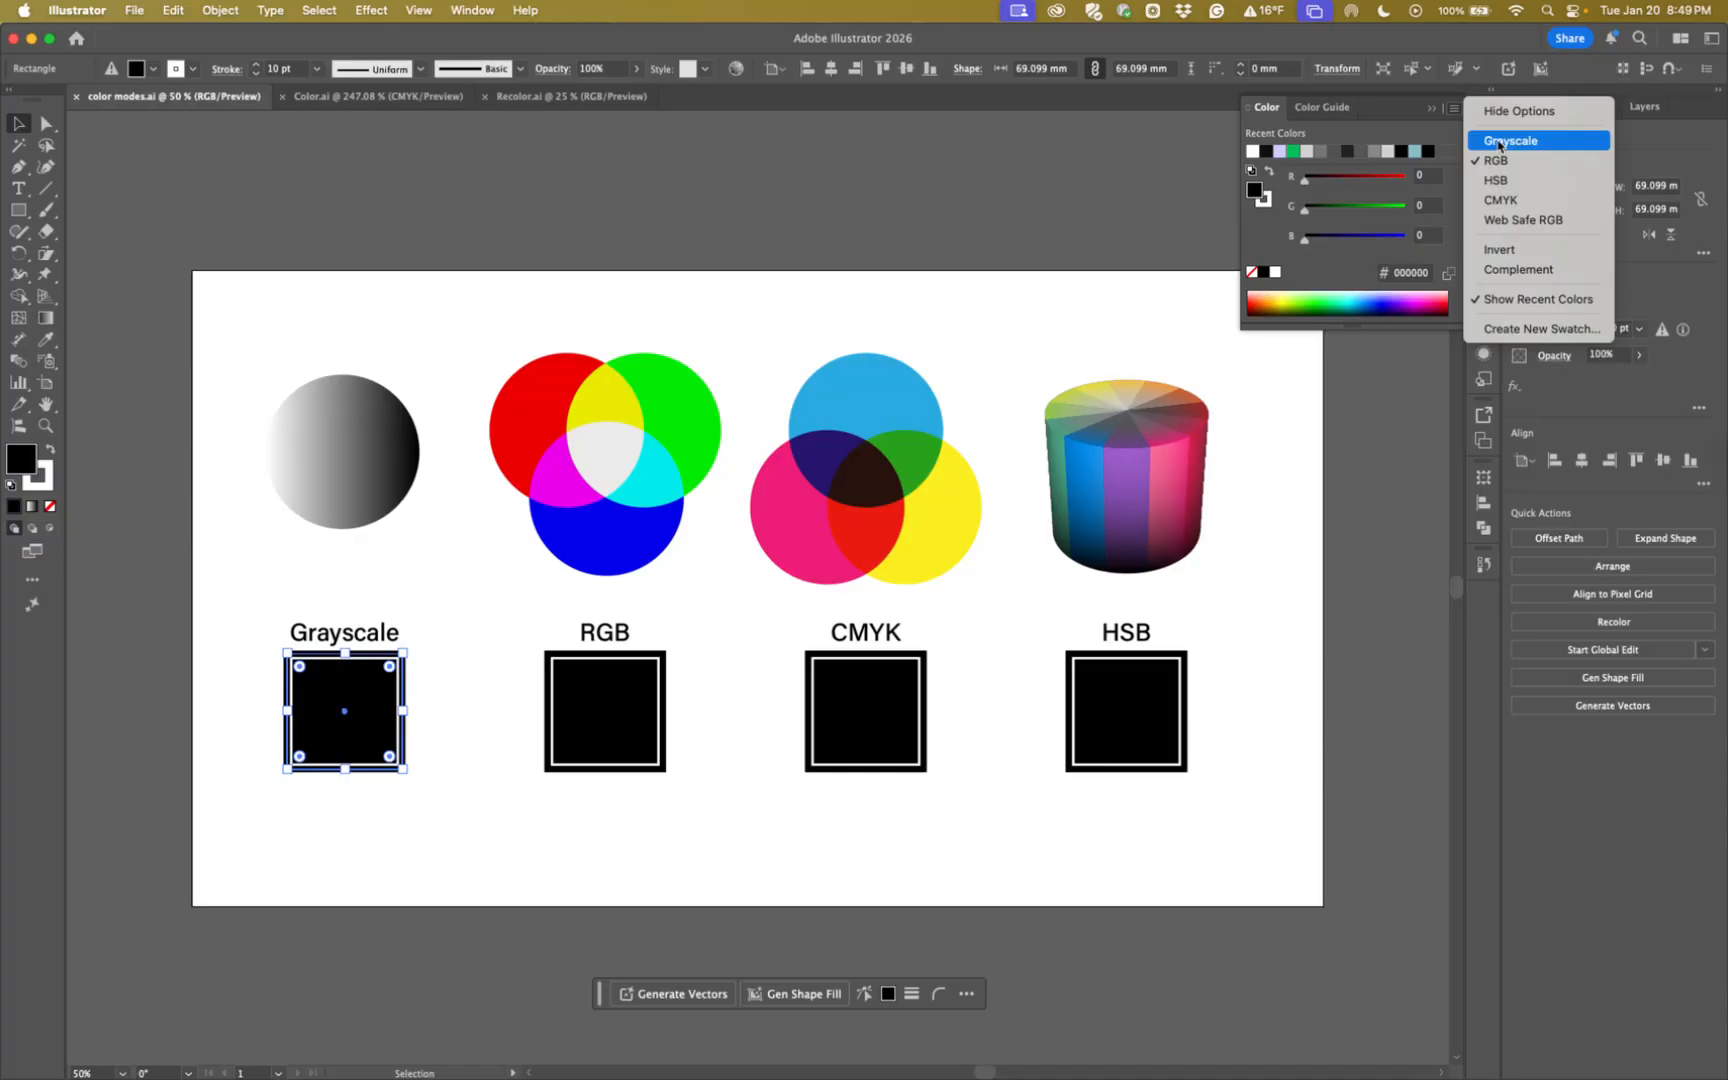
left_click(1500, 145)
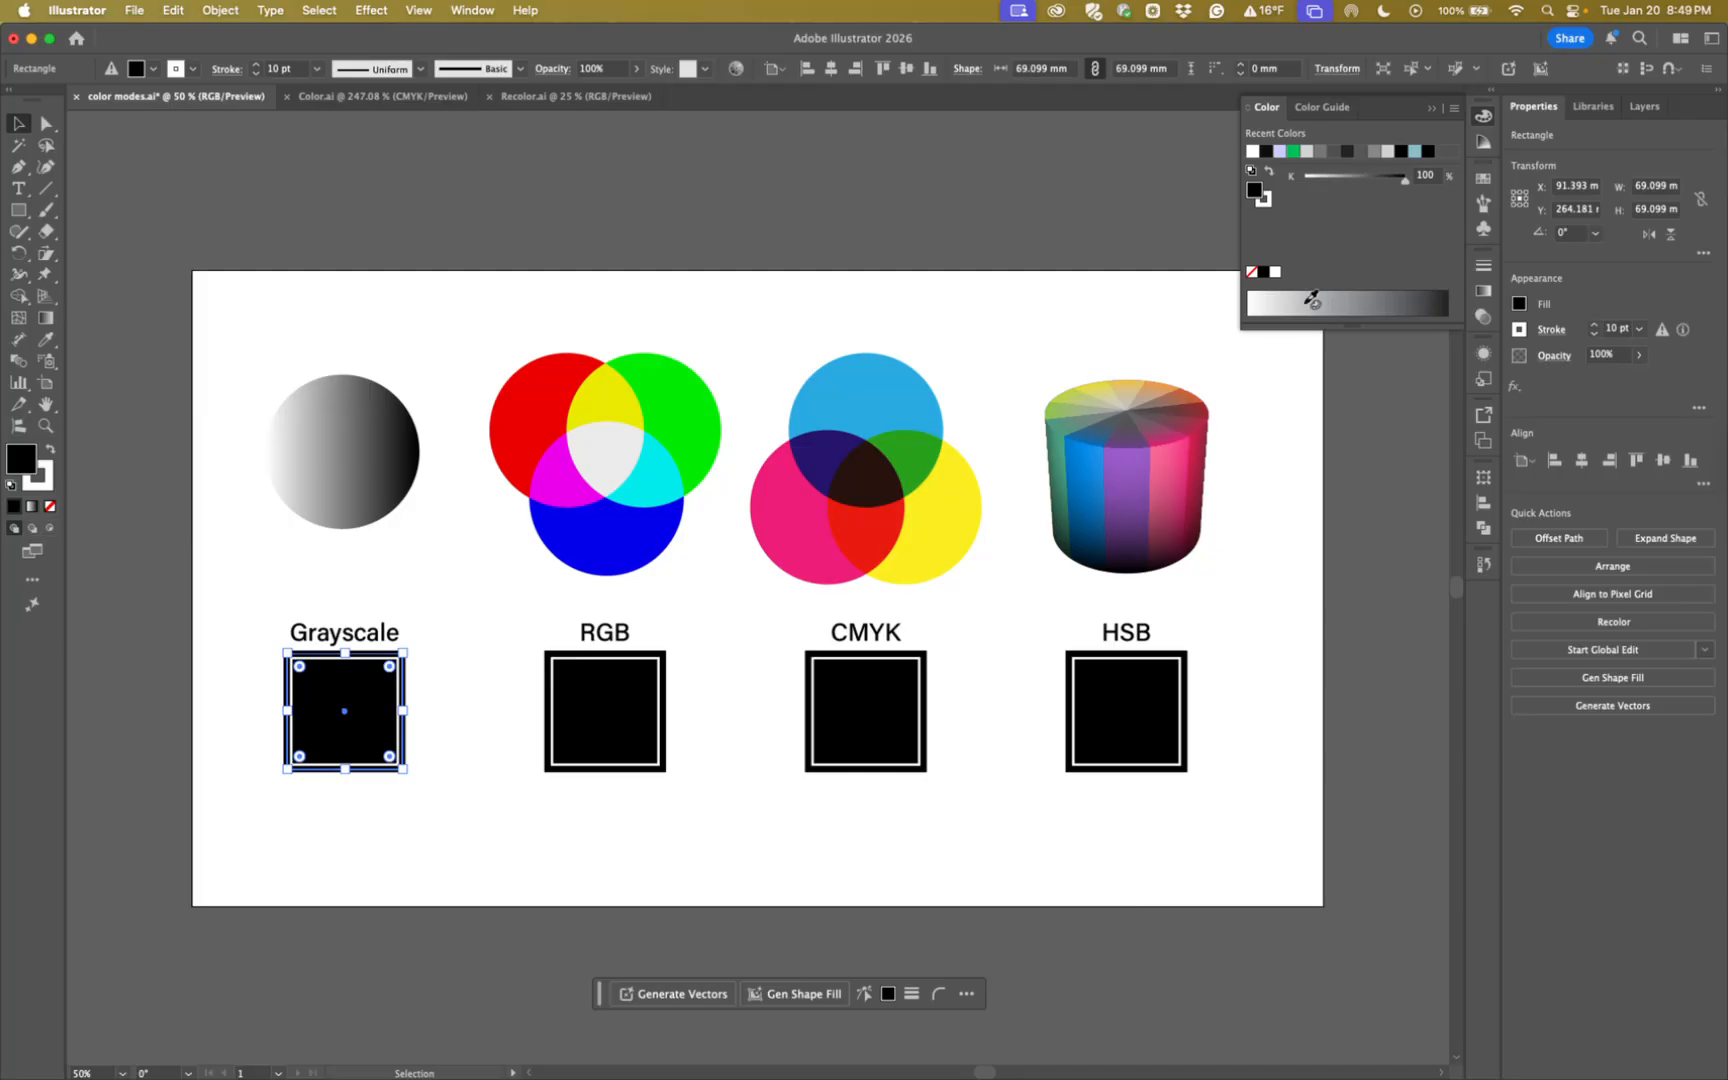
left_click(1310, 298)
left_click(1365, 300)
left_click(1394, 300)
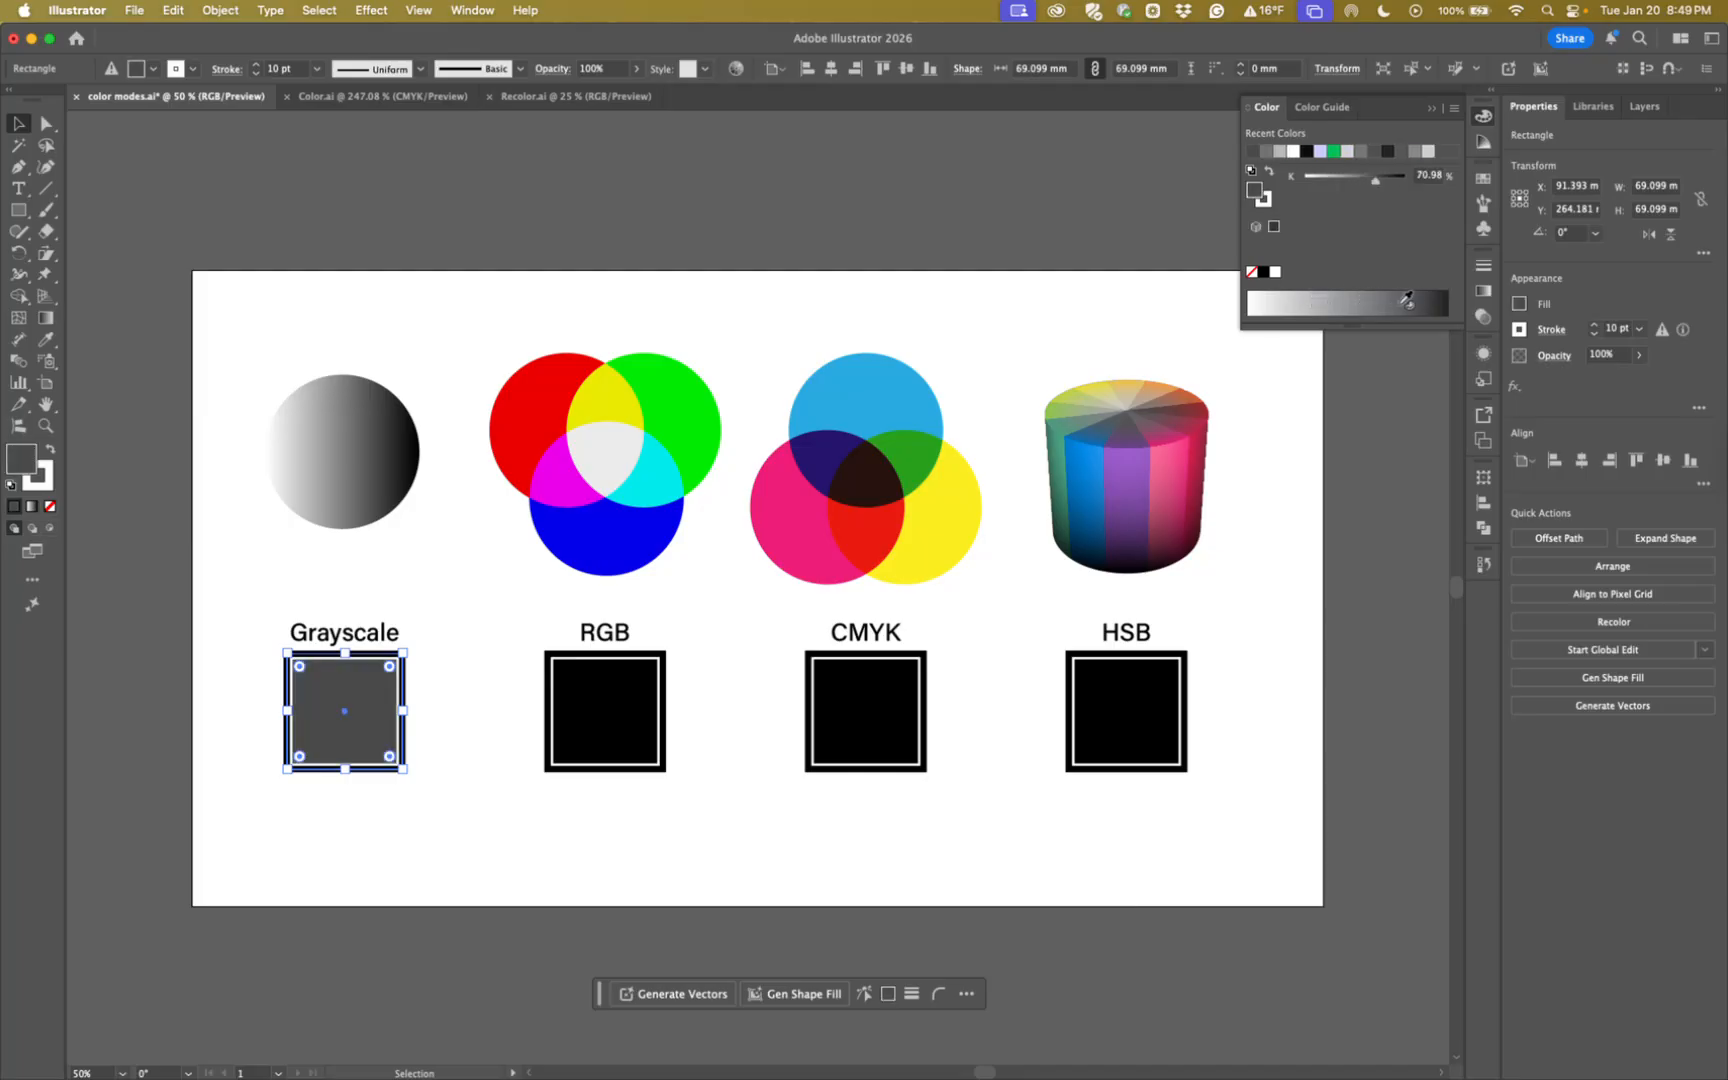
left_click(1416, 300)
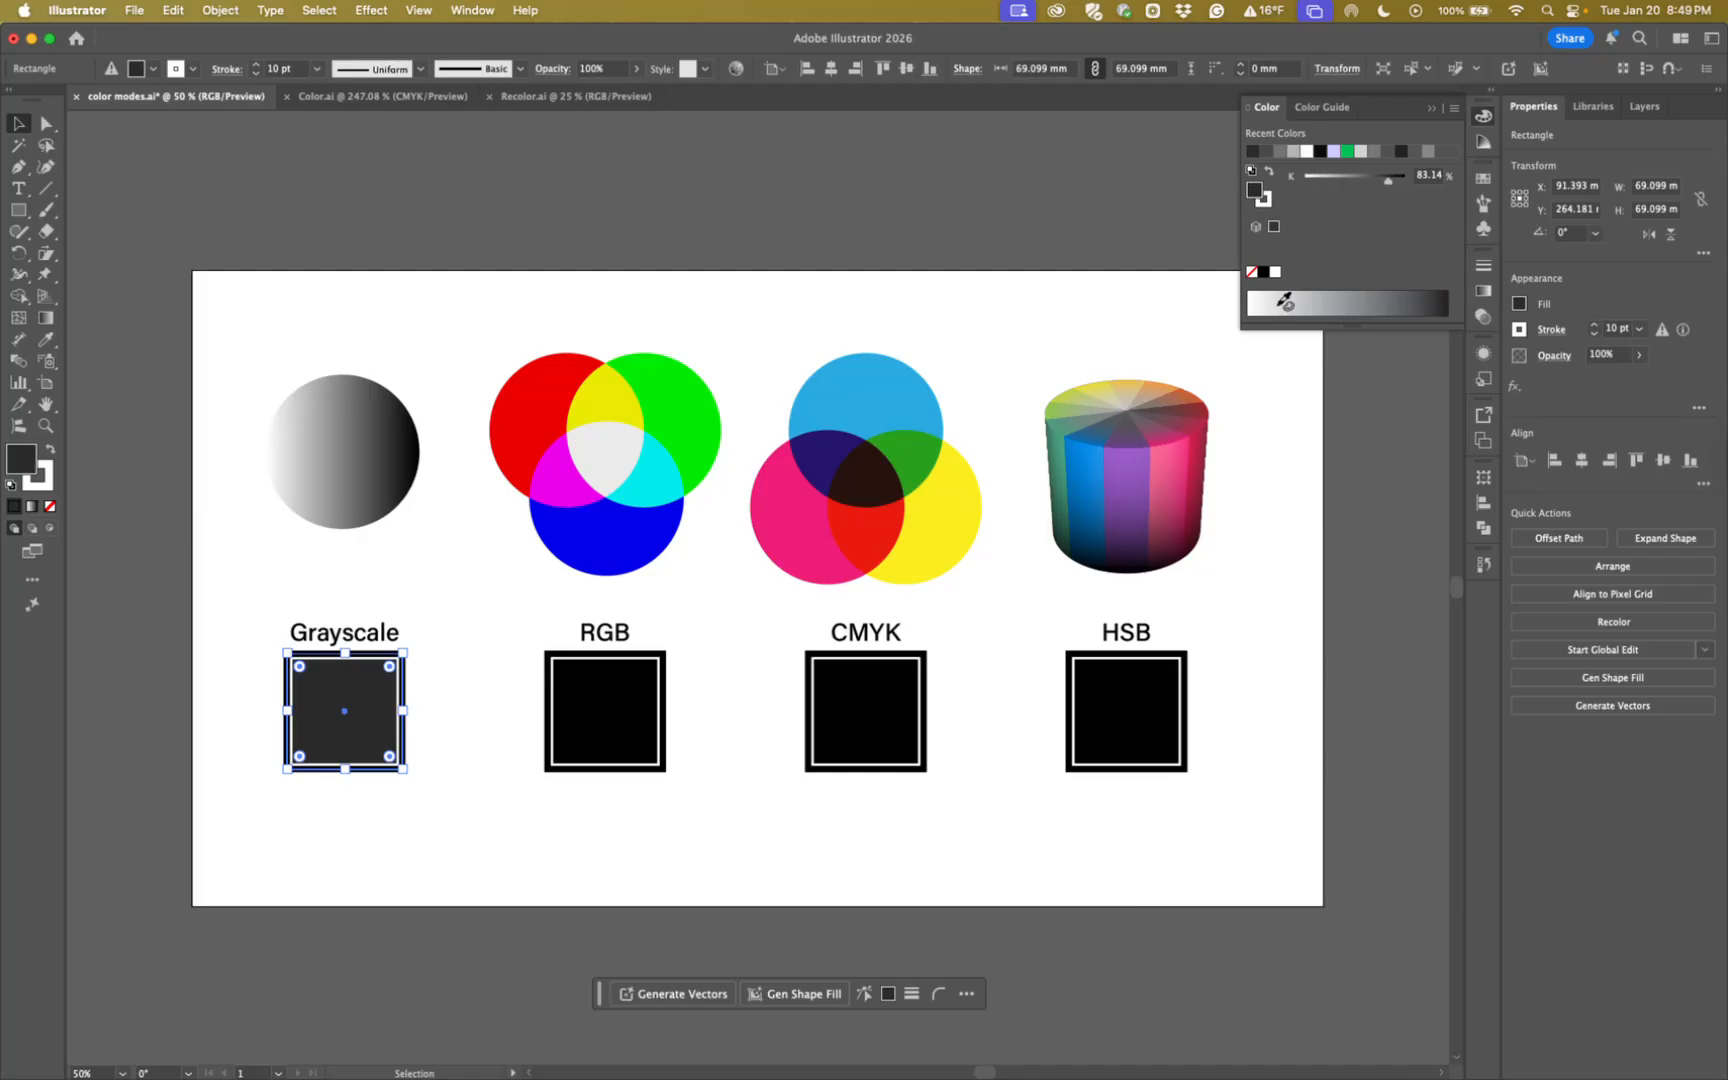
left_click(1284, 302)
left_click(1337, 297)
left_click(1348, 298)
left_click(1402, 297)
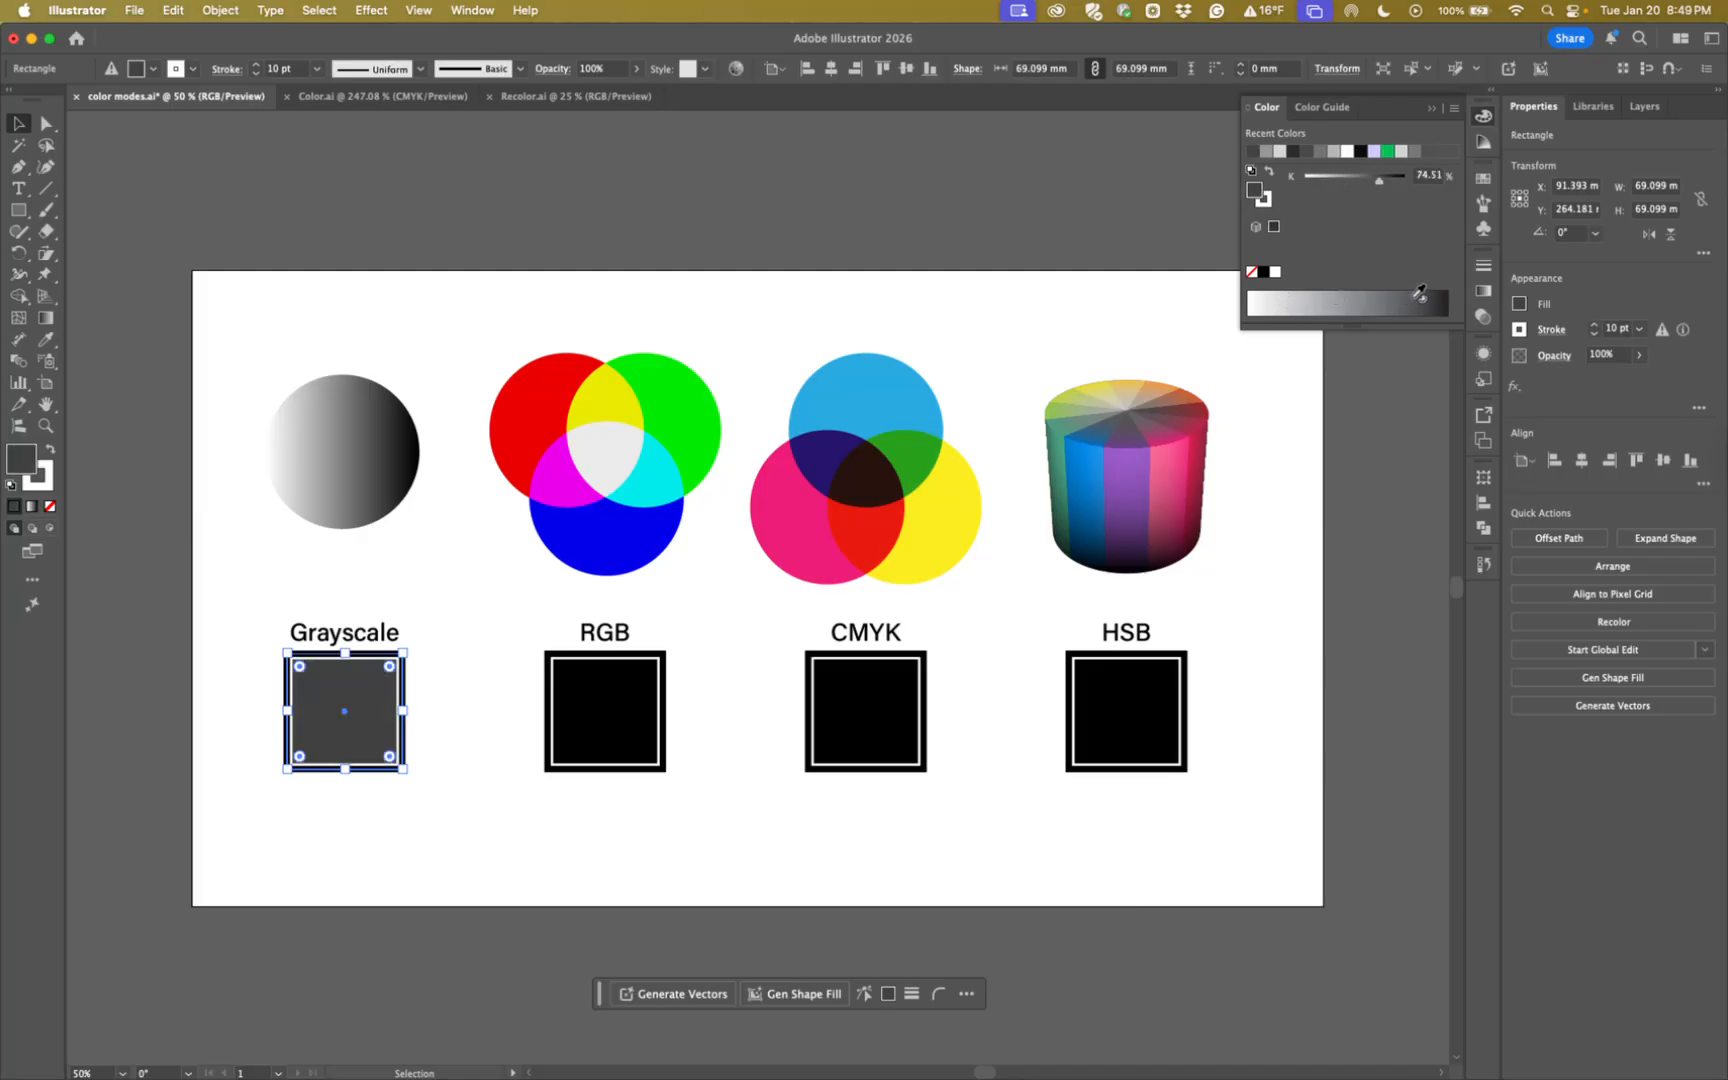
left_click(1428, 296)
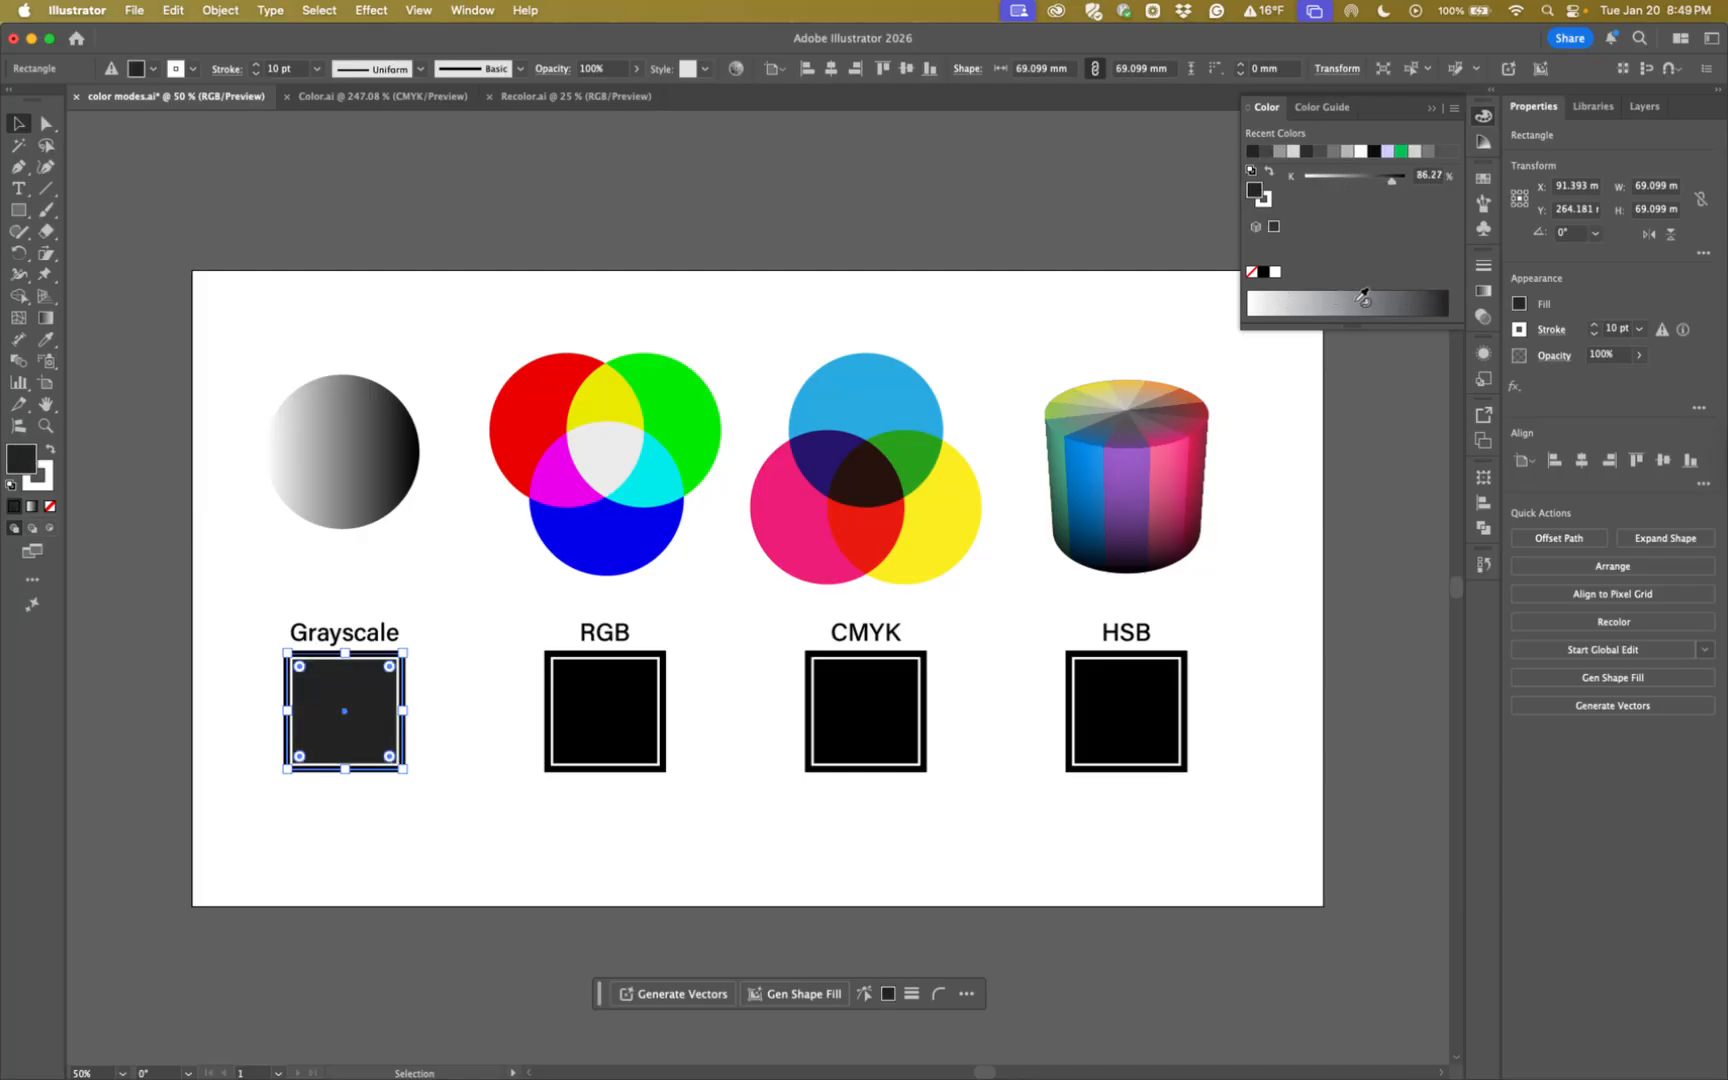
left_click(1347, 298)
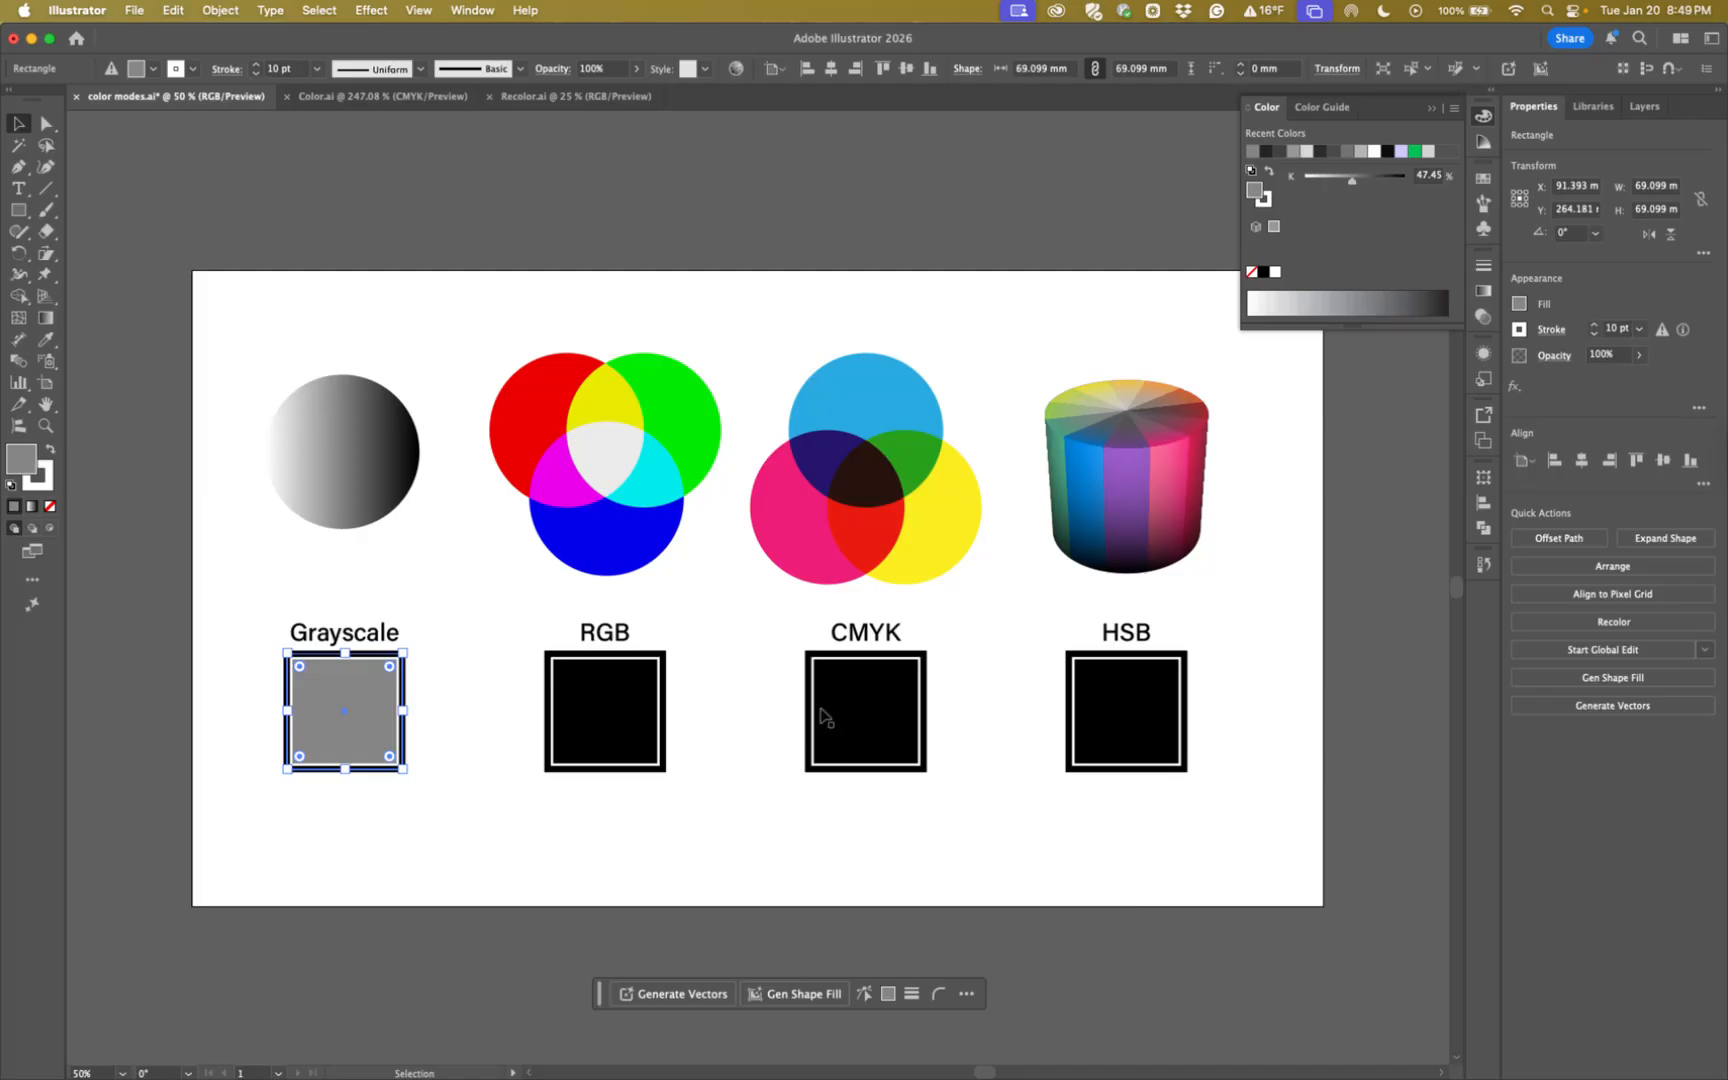
Switch the RGB square's fill to the RGB color model, raise red to 255, and lower it to 146.
left_click(619, 717)
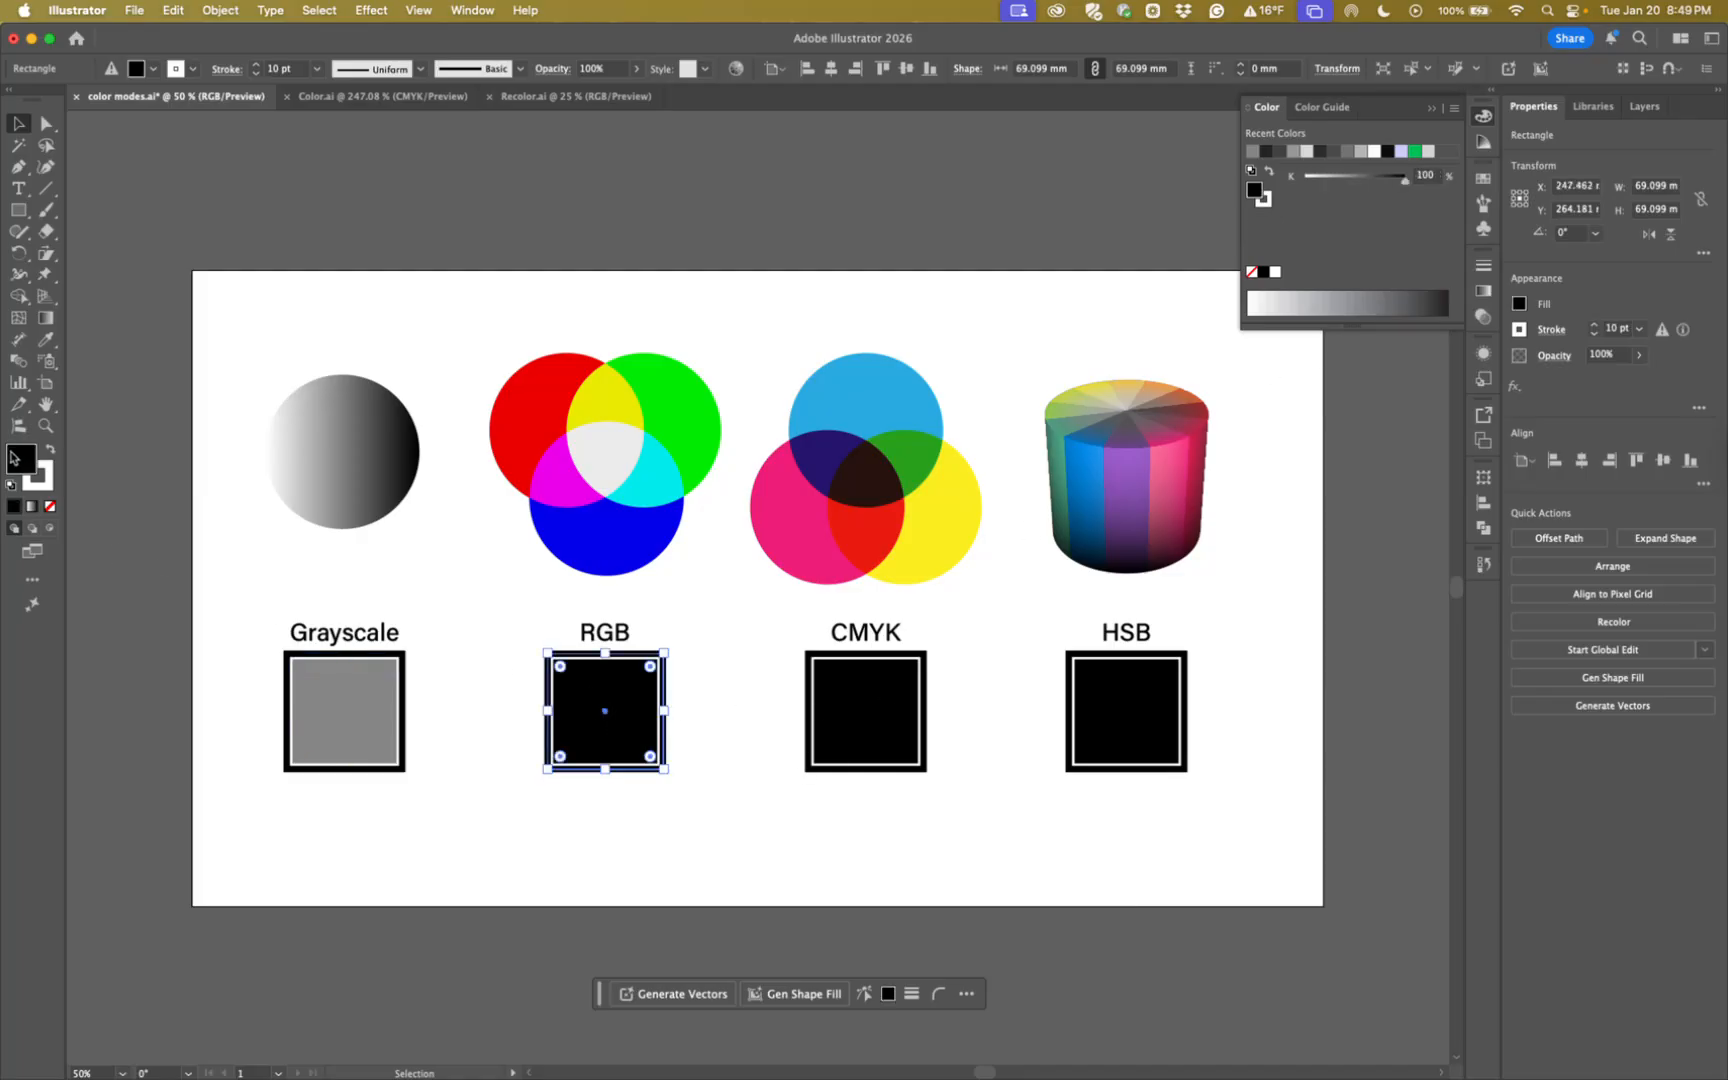
left_click(1456, 112)
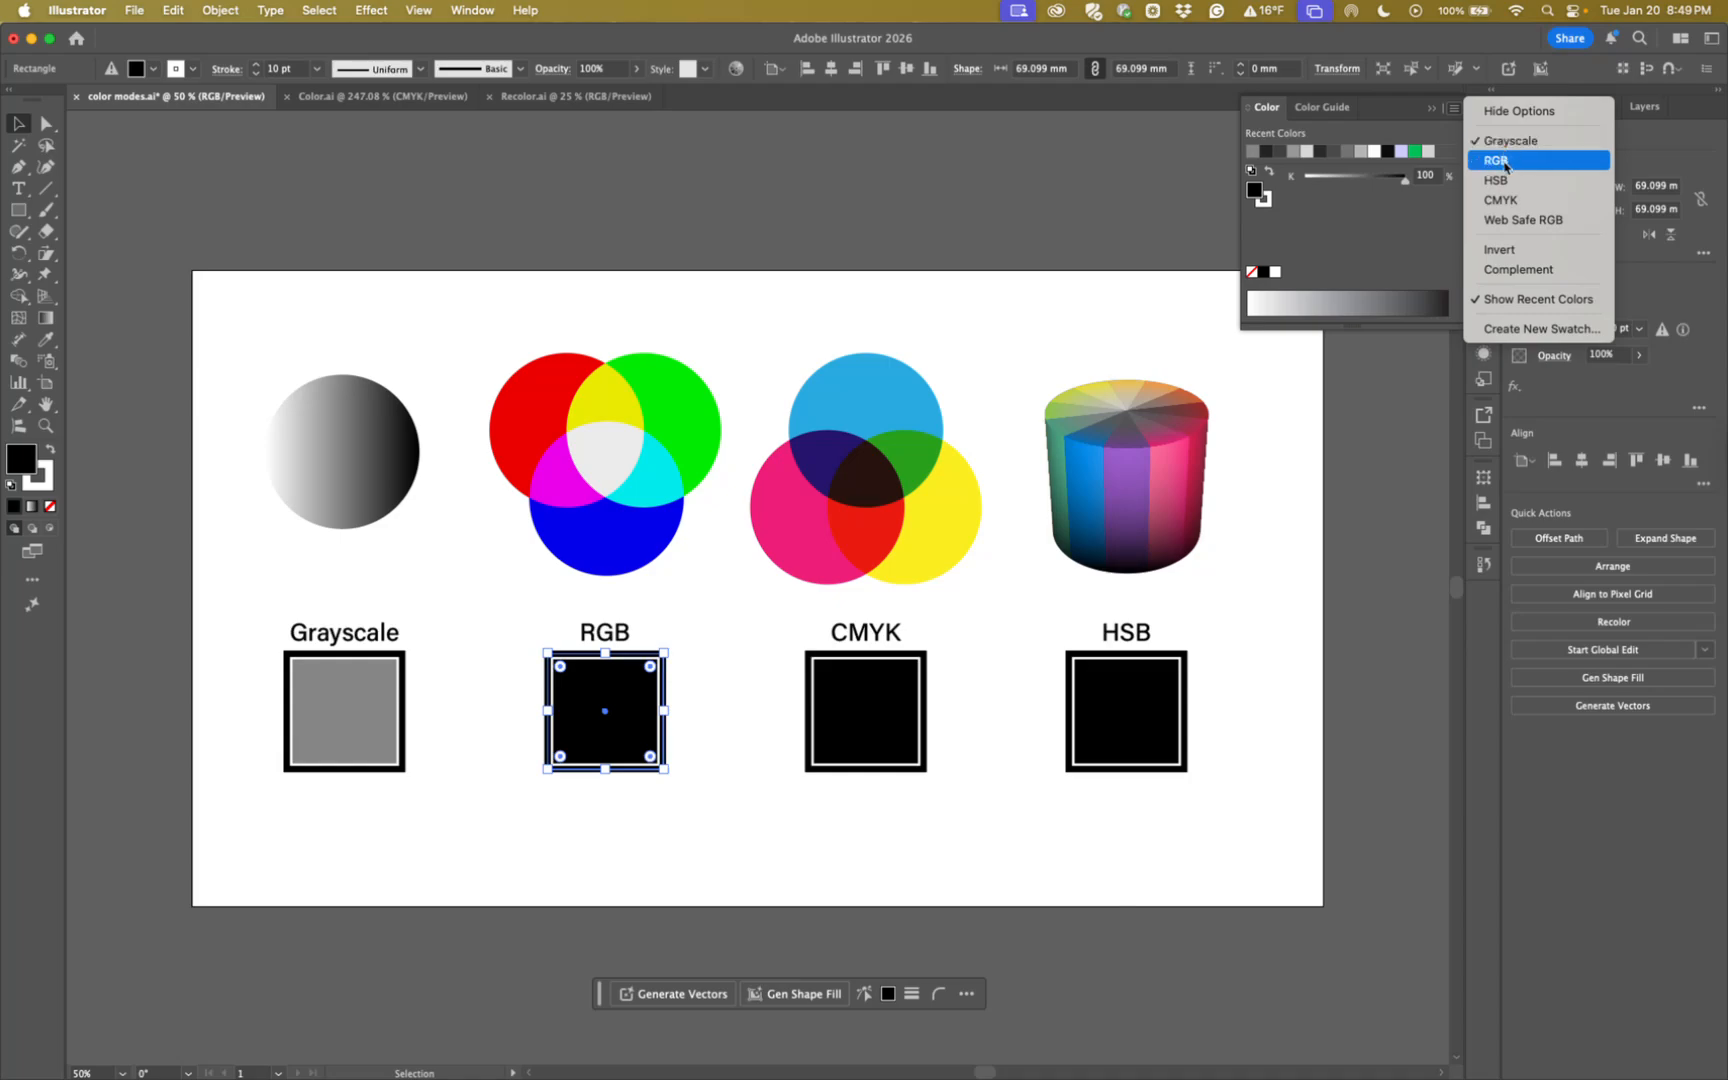
left_click(1504, 162)
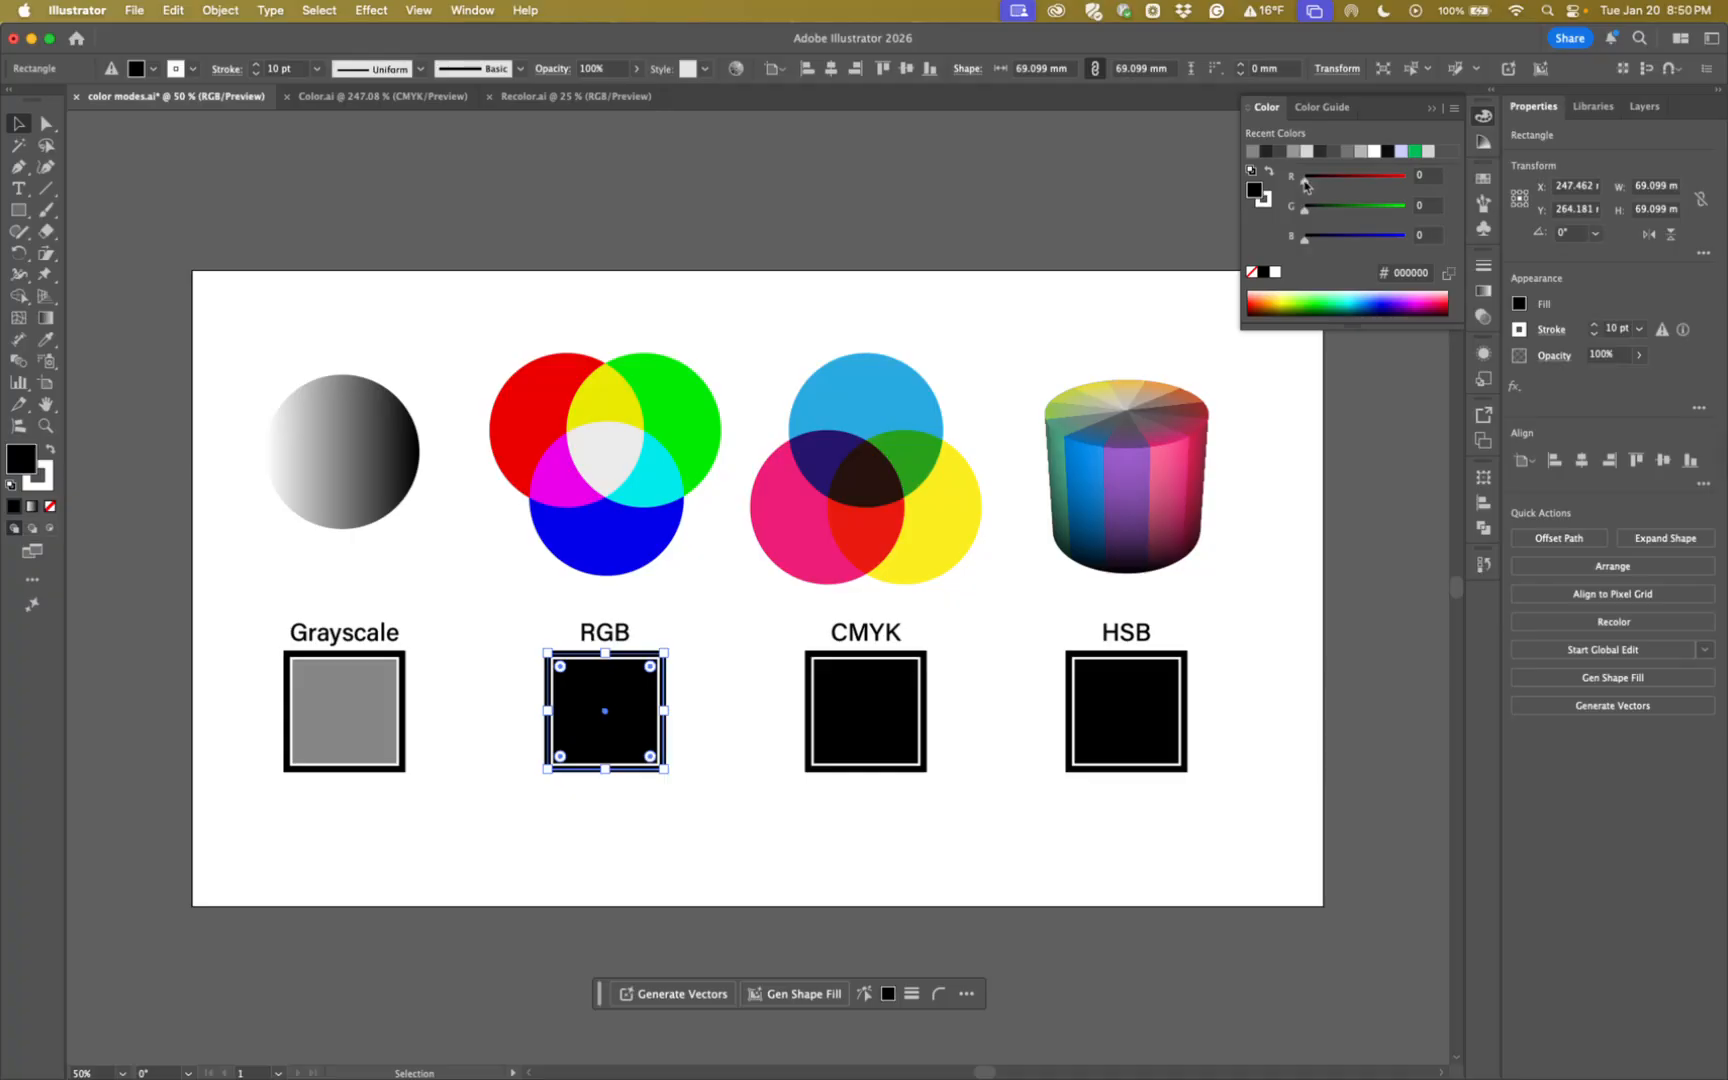
left_click_drag(1304, 184, 1410, 190)
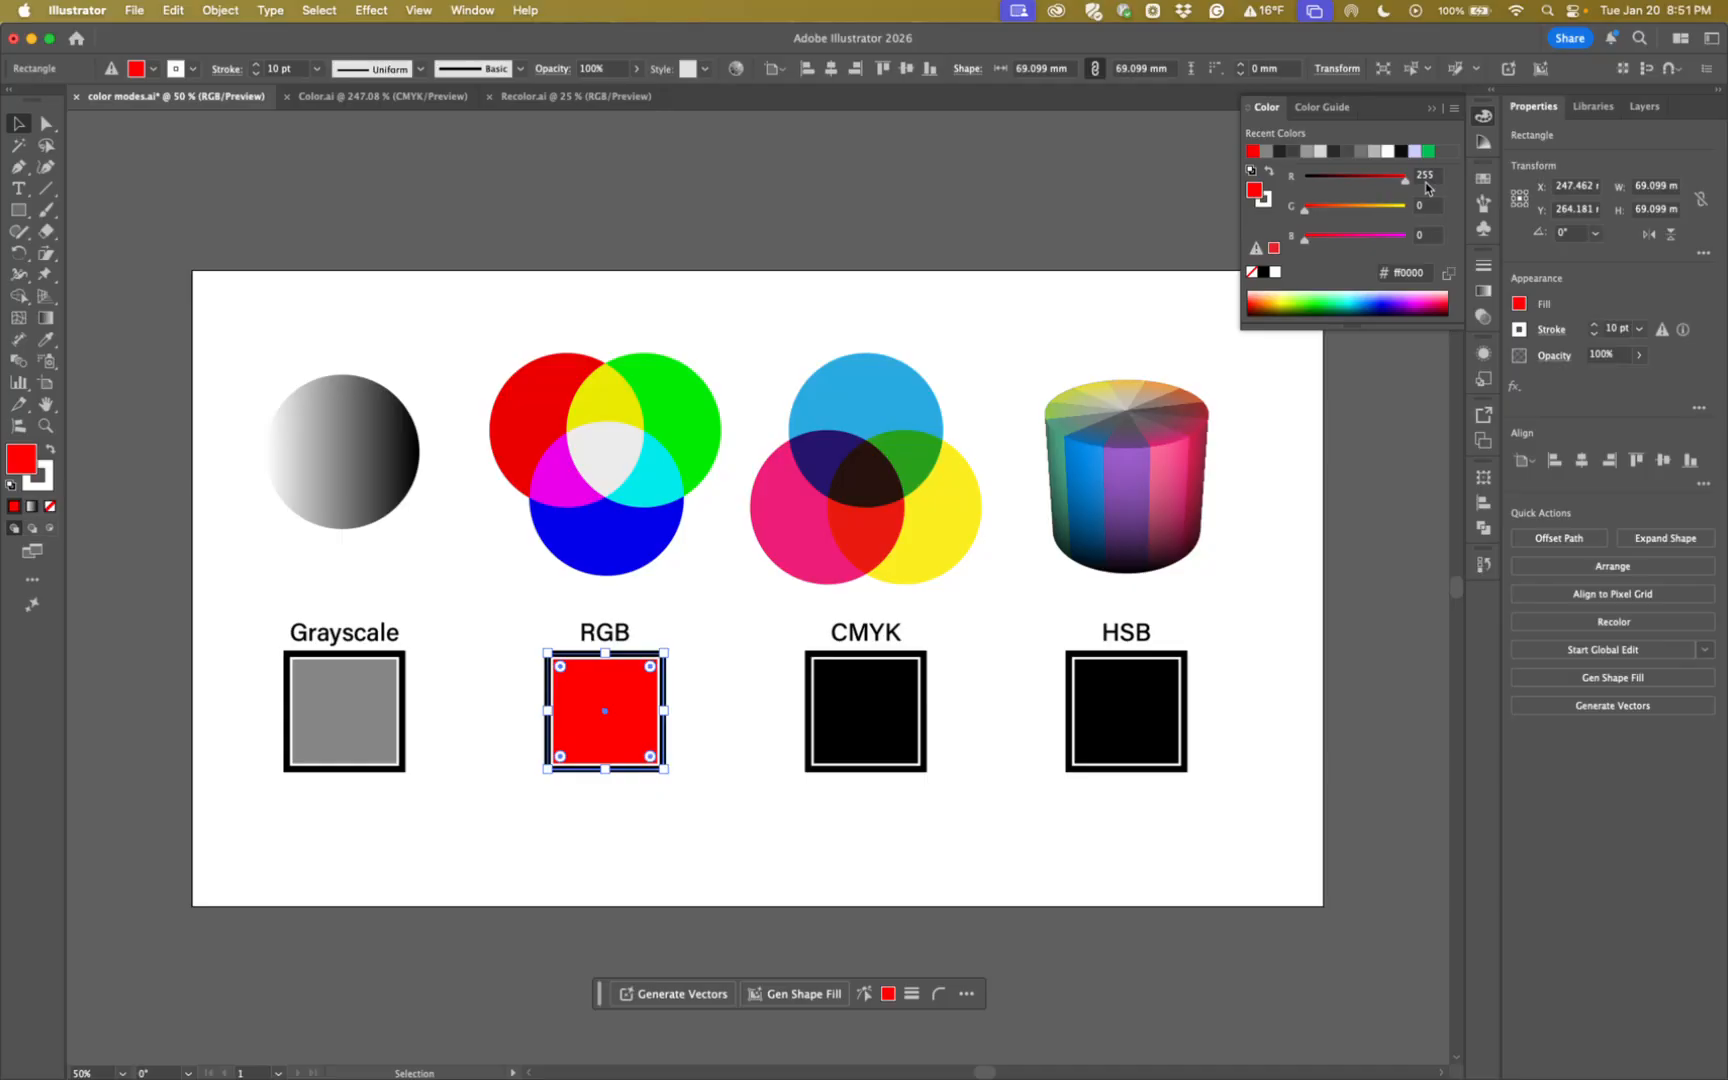
left_click_drag(1403, 180, 1361, 183)
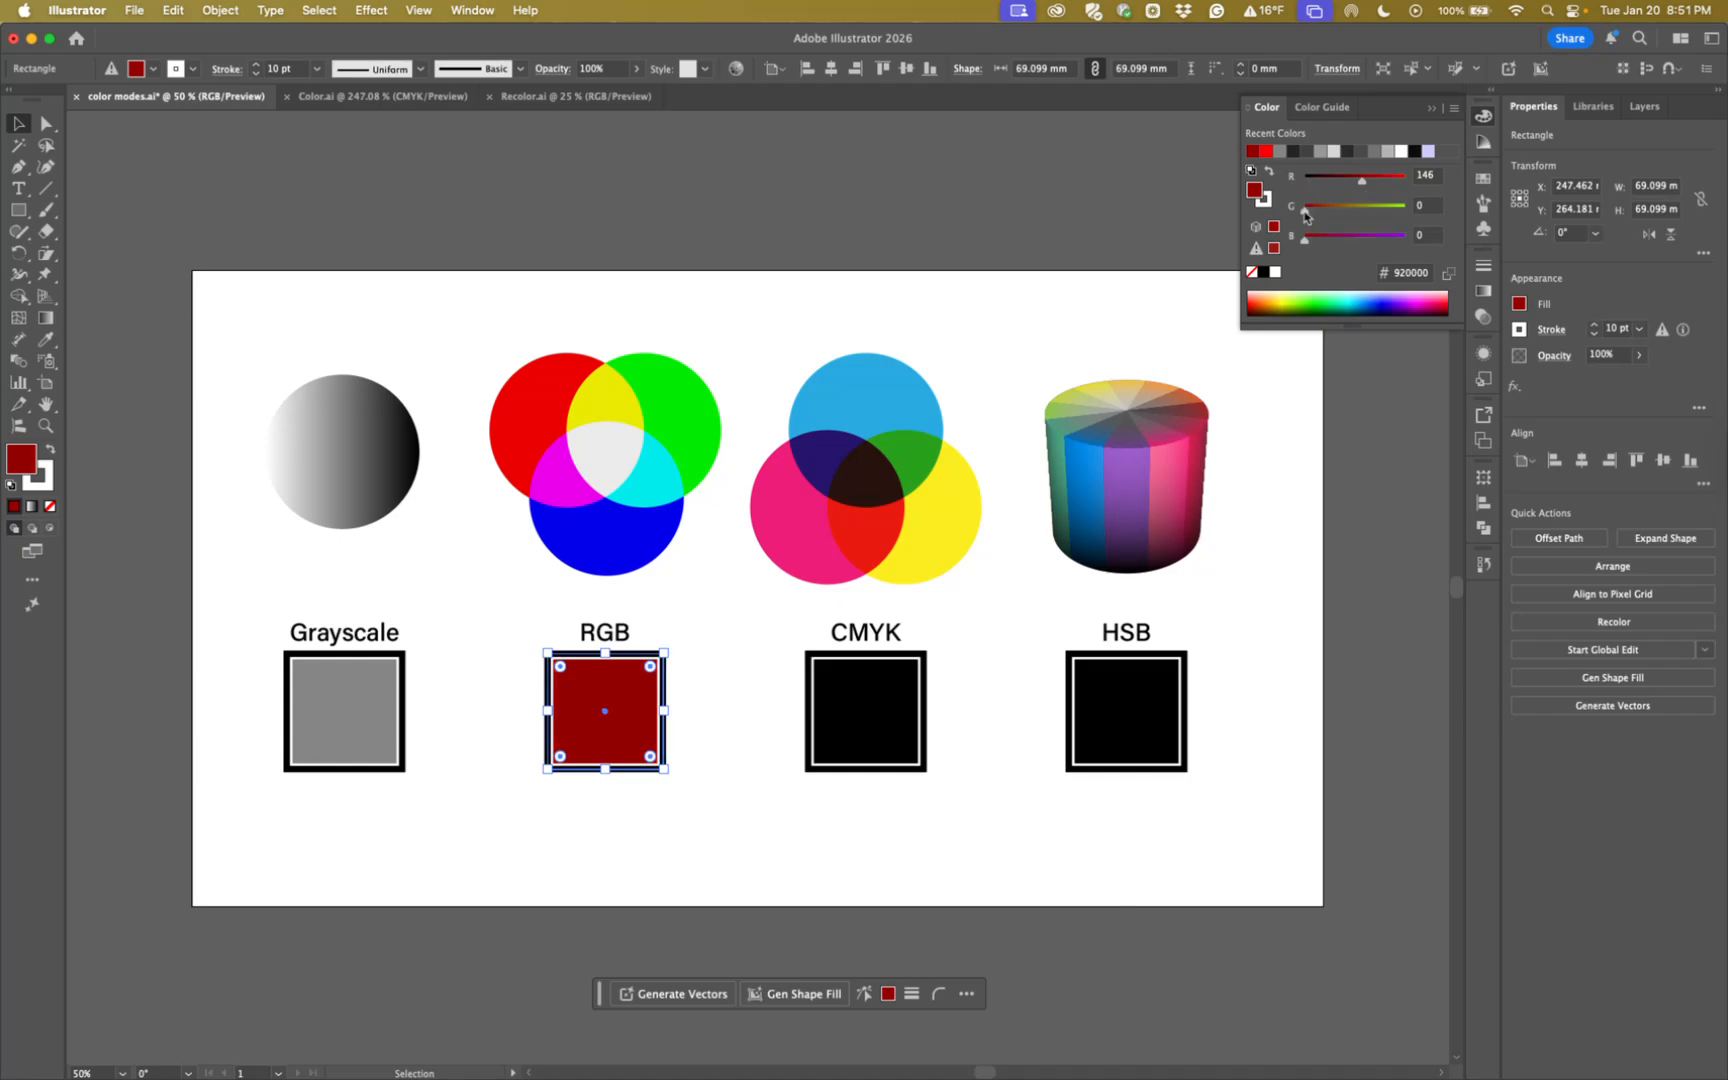
Mix the RGB square's fill through yellow and other blends of the three channels, ending on light green with R 145, G 255, B 89.
left_click_drag(1305, 215, 1412, 182)
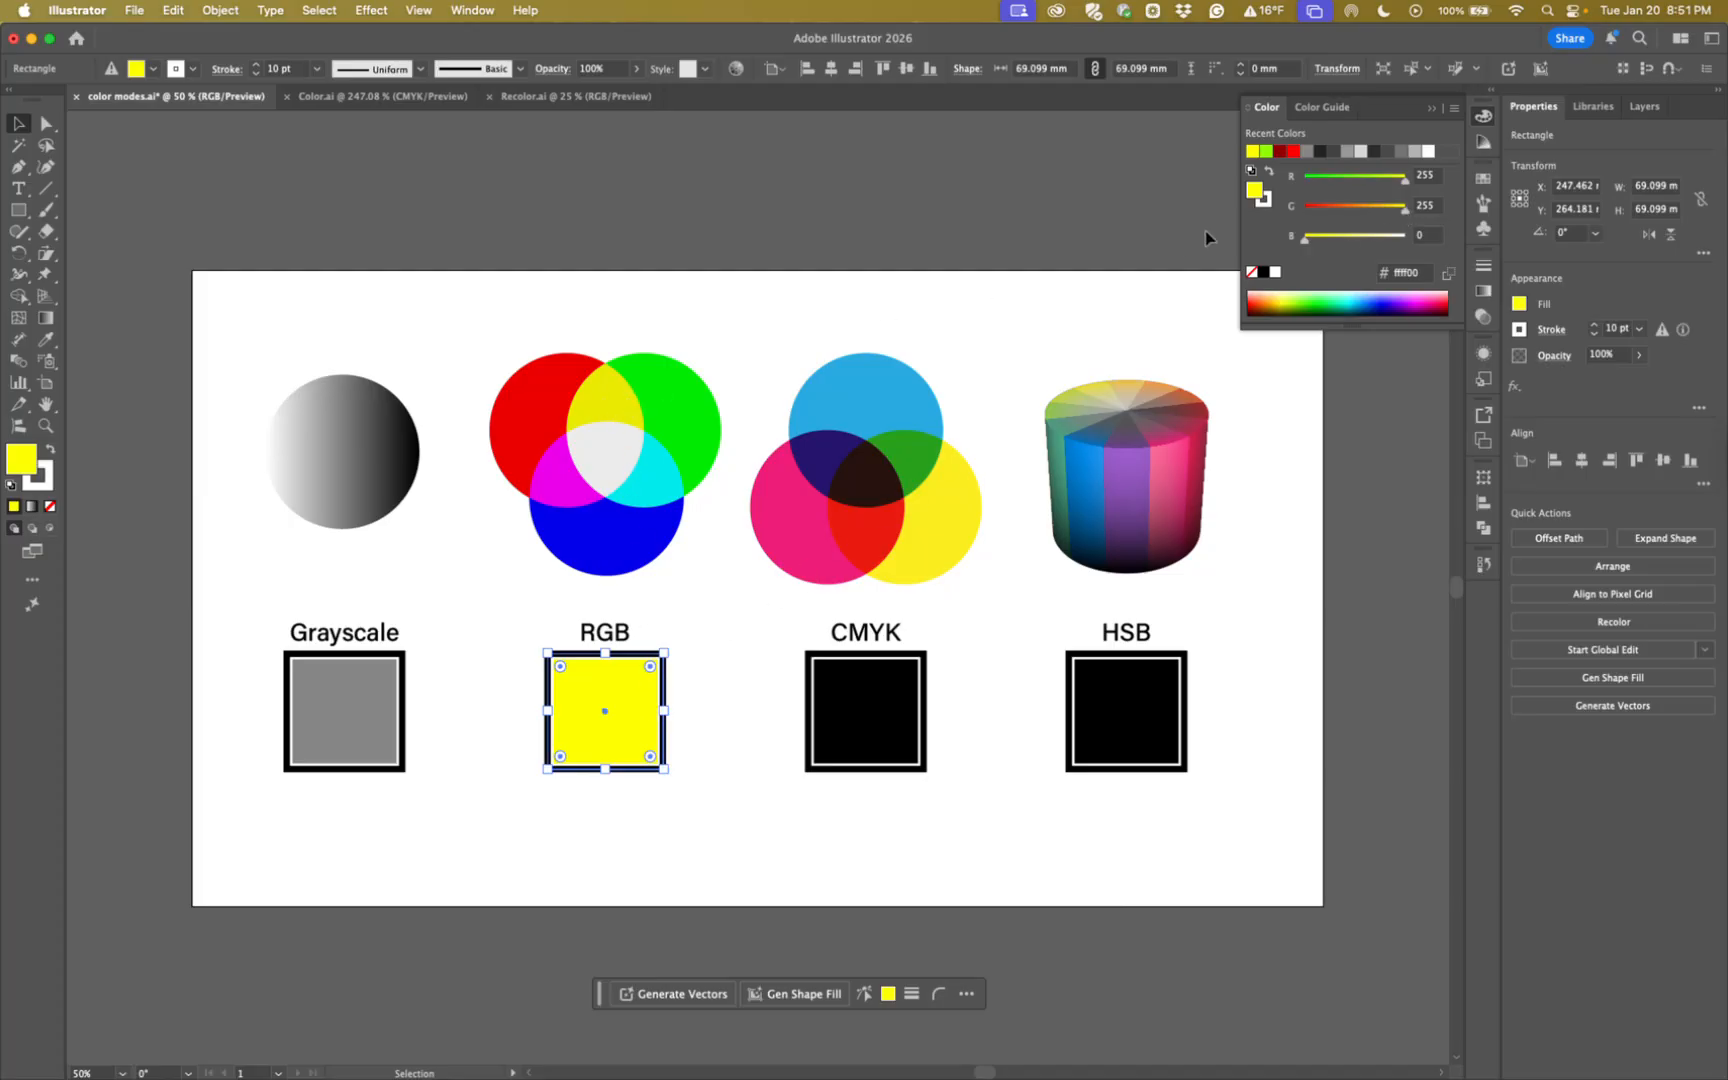
left_click_drag(1405, 208, 1362, 182)
left_click_drag(1303, 242, 1408, 212)
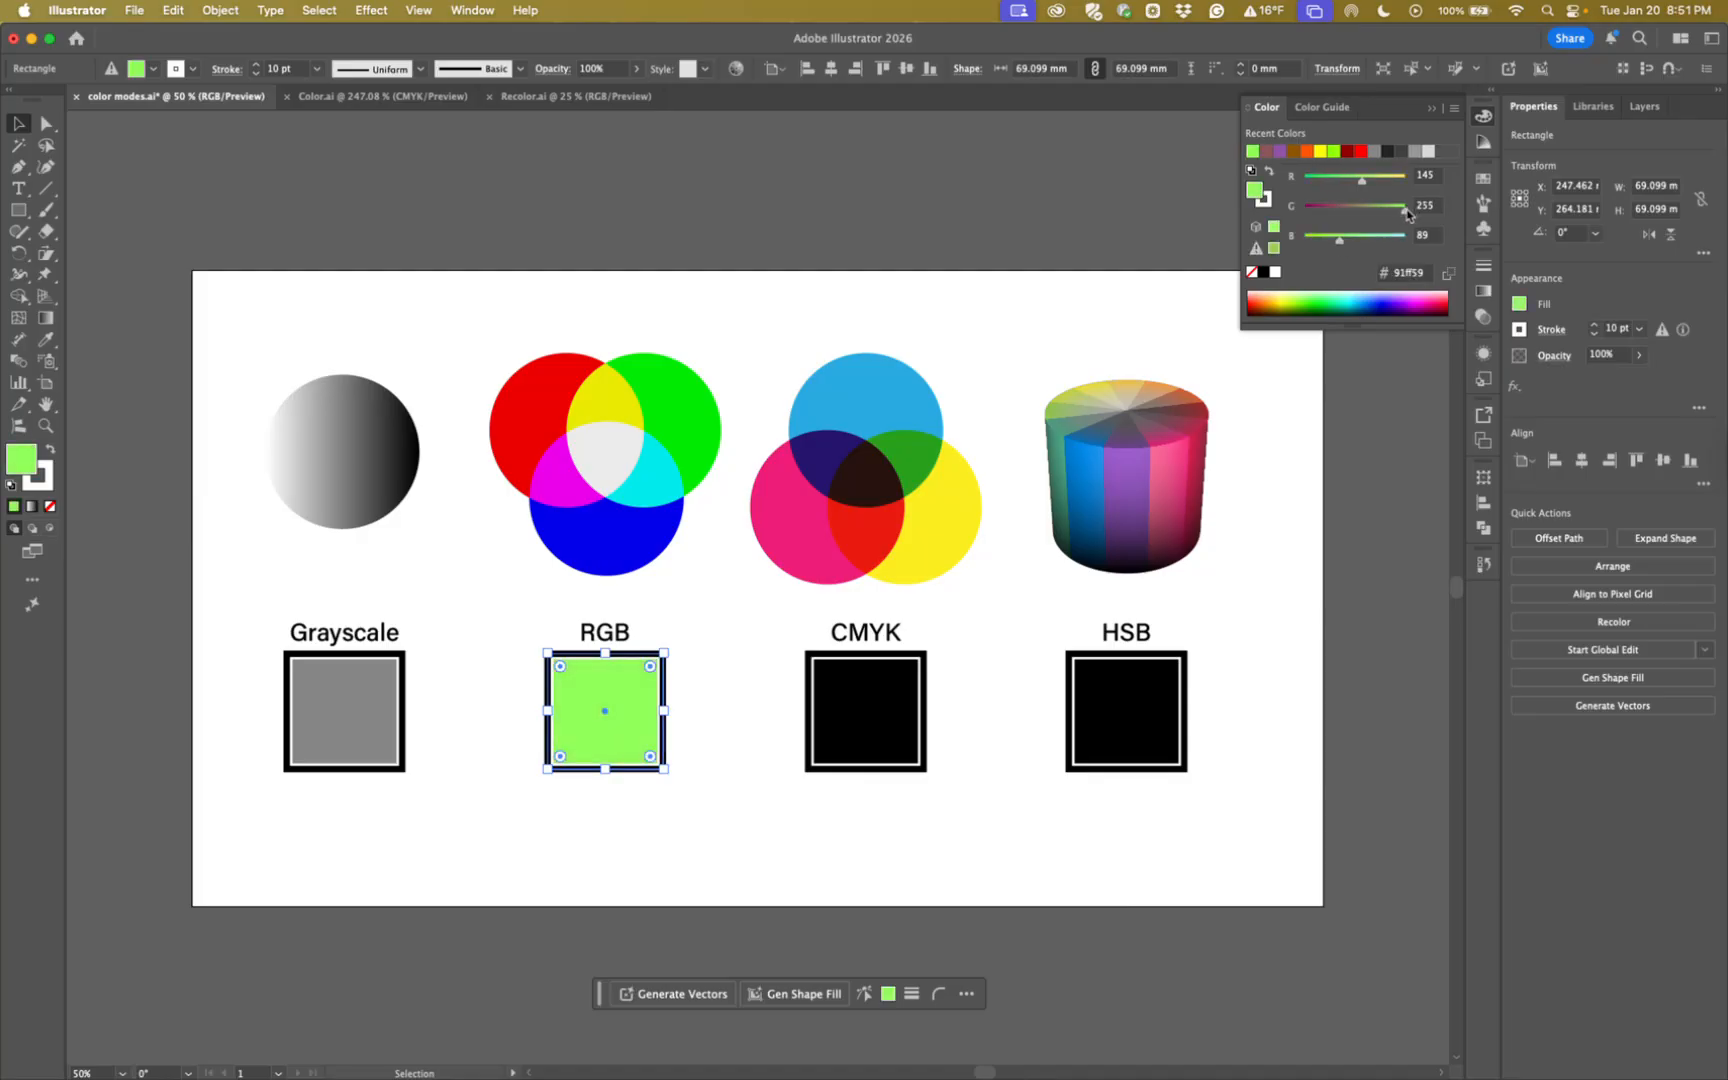
Convert the RGB square's fill to its in-gamut print match, reduce blue to 28, and highlight the hex code.
left_click(1256, 252)
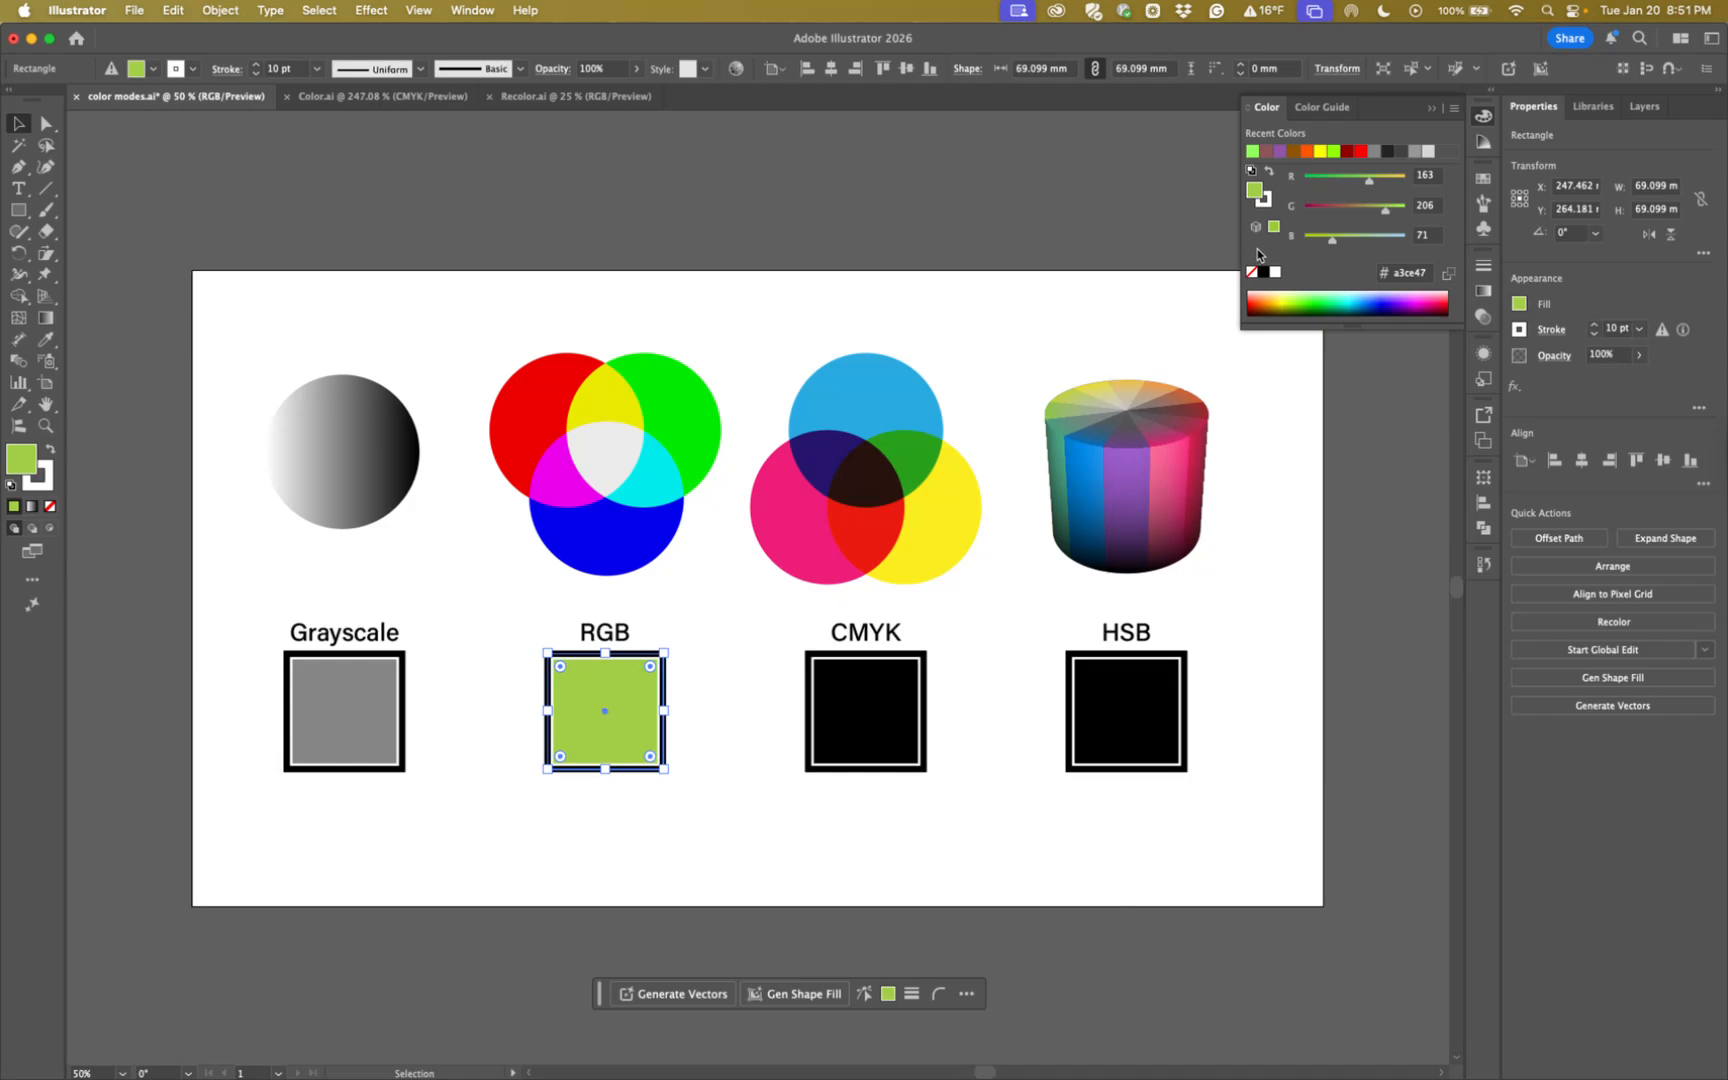
left_click_drag(1334, 244, 1316, 242)
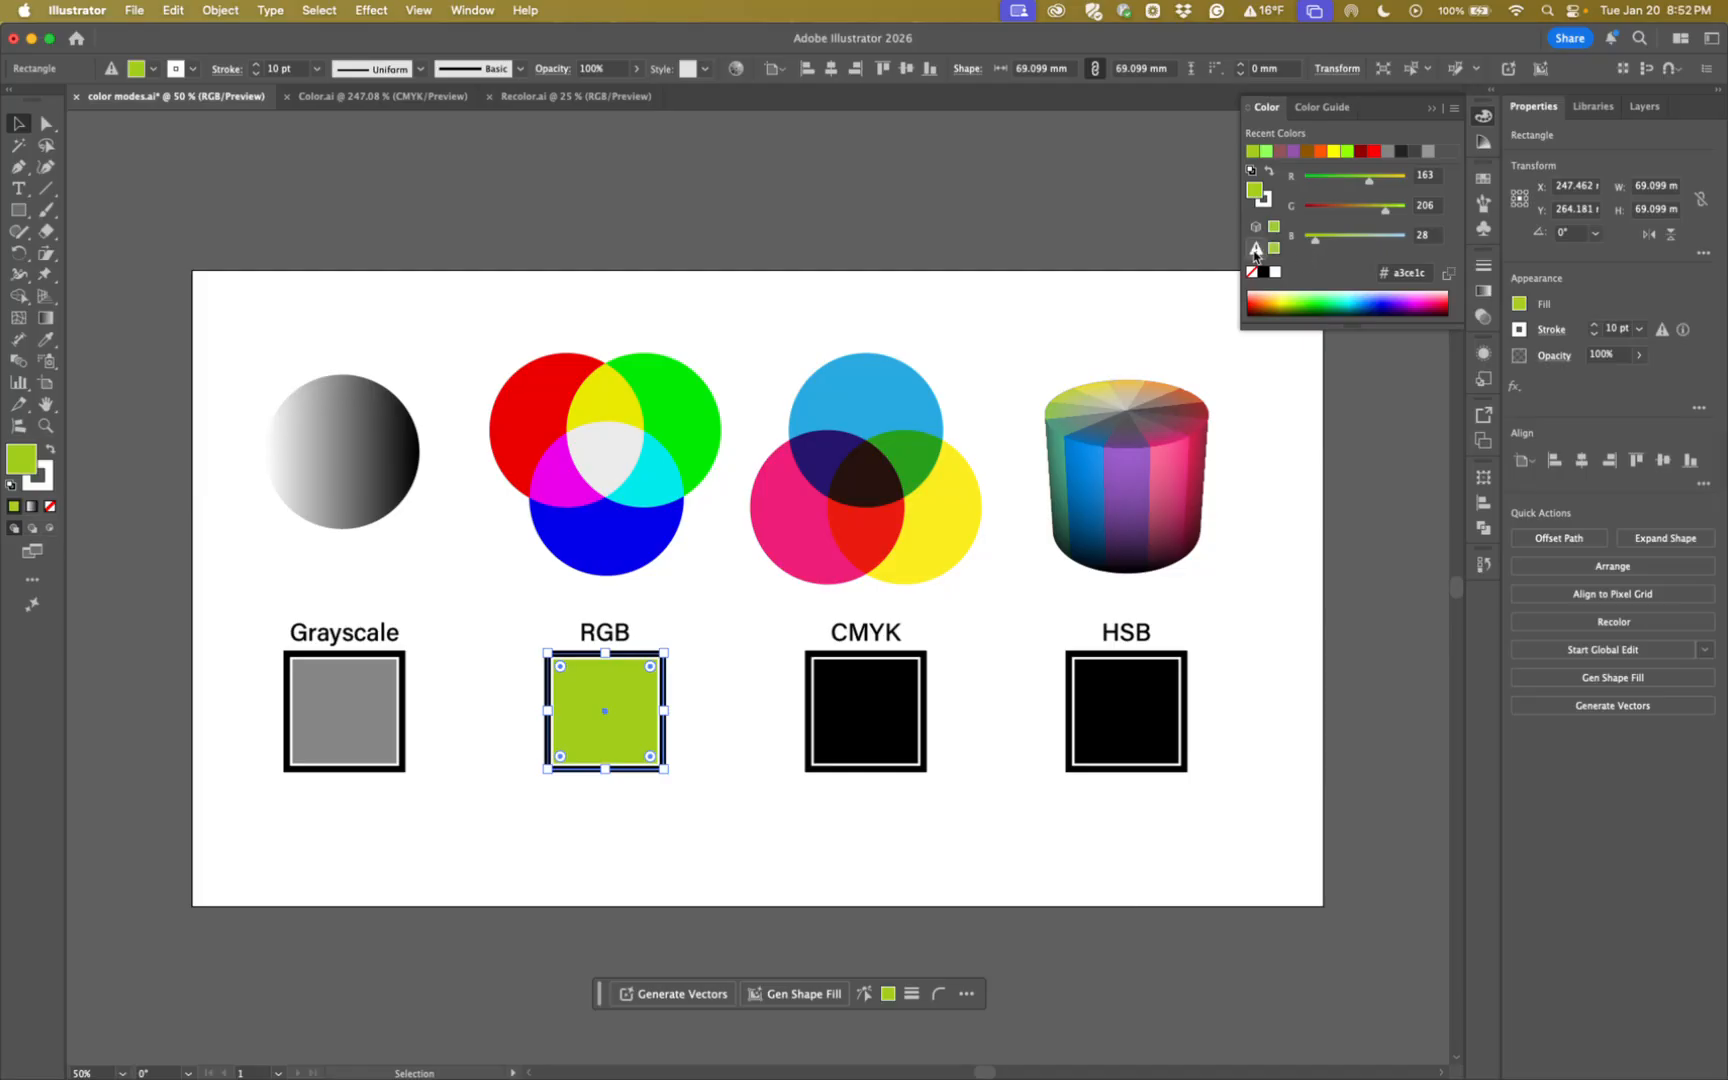
left_click(1399, 274)
left_click_drag(1428, 272, 1386, 274)
Switch the CMYK square's fill to the CMYK color model and reduce cyan, magenta, yellow and black to 0%.
left_click(845, 722)
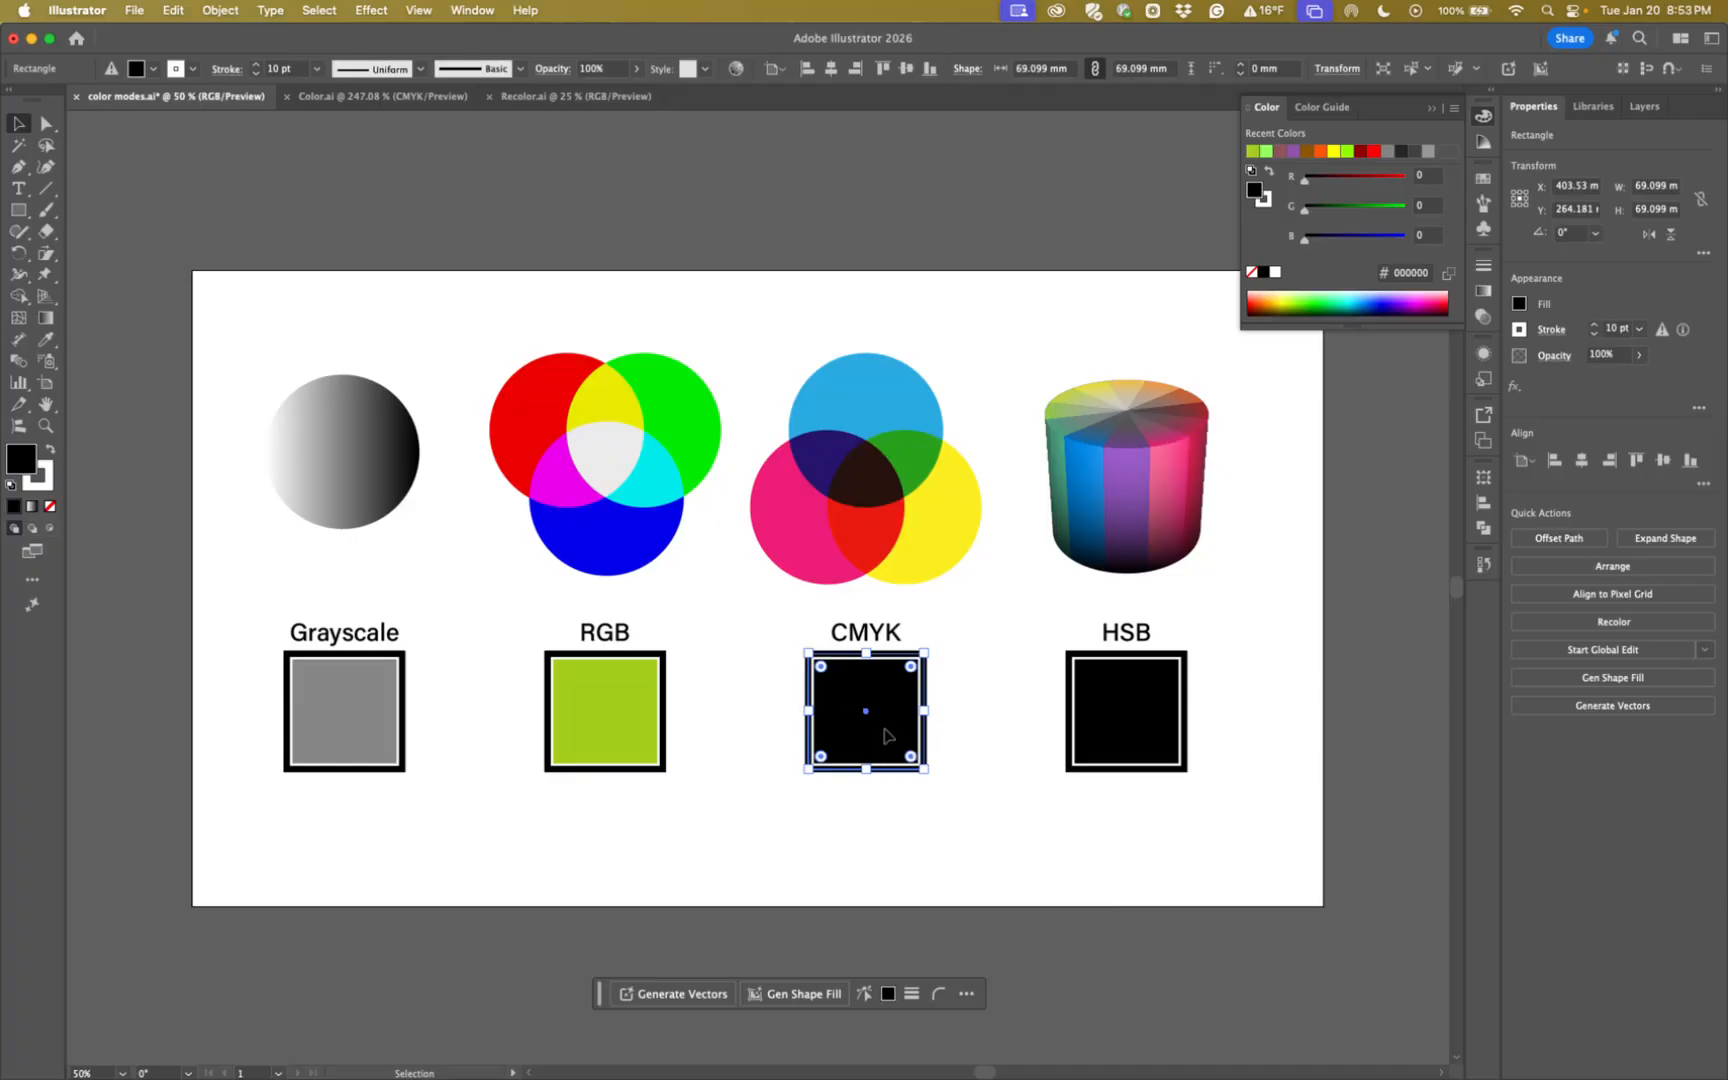
left_click(1455, 111)
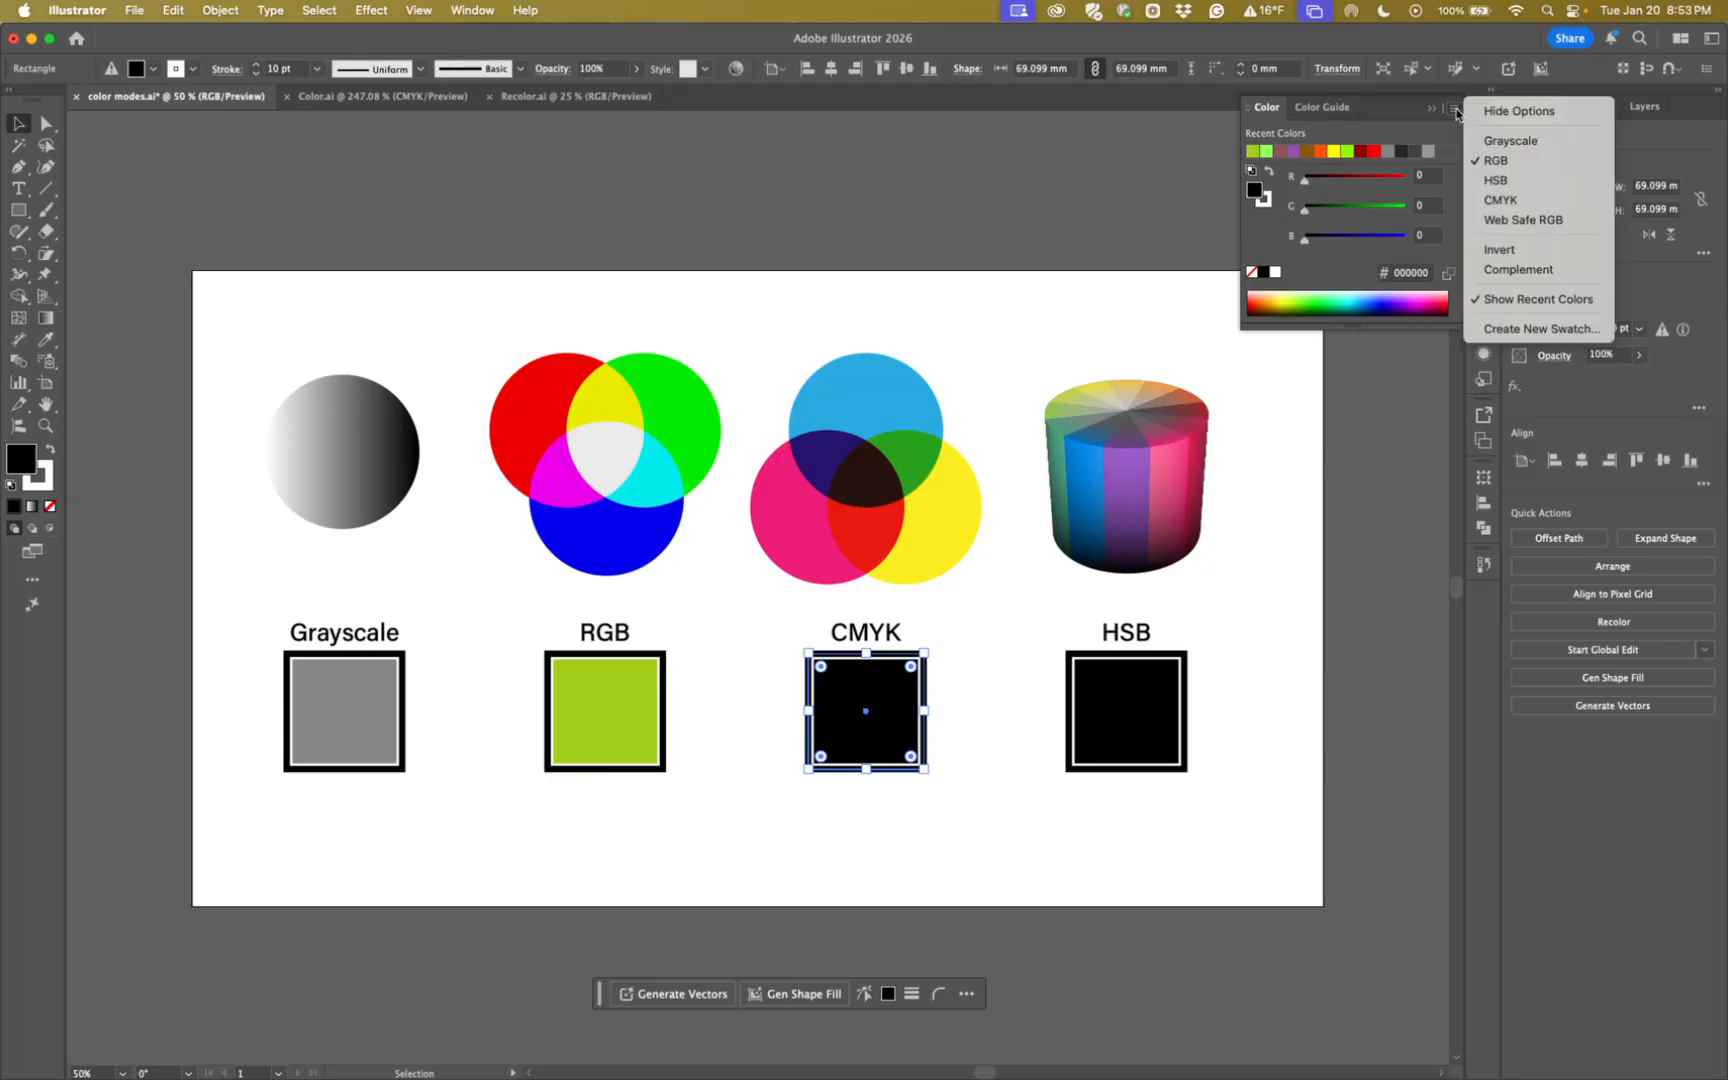
left_click(1499, 202)
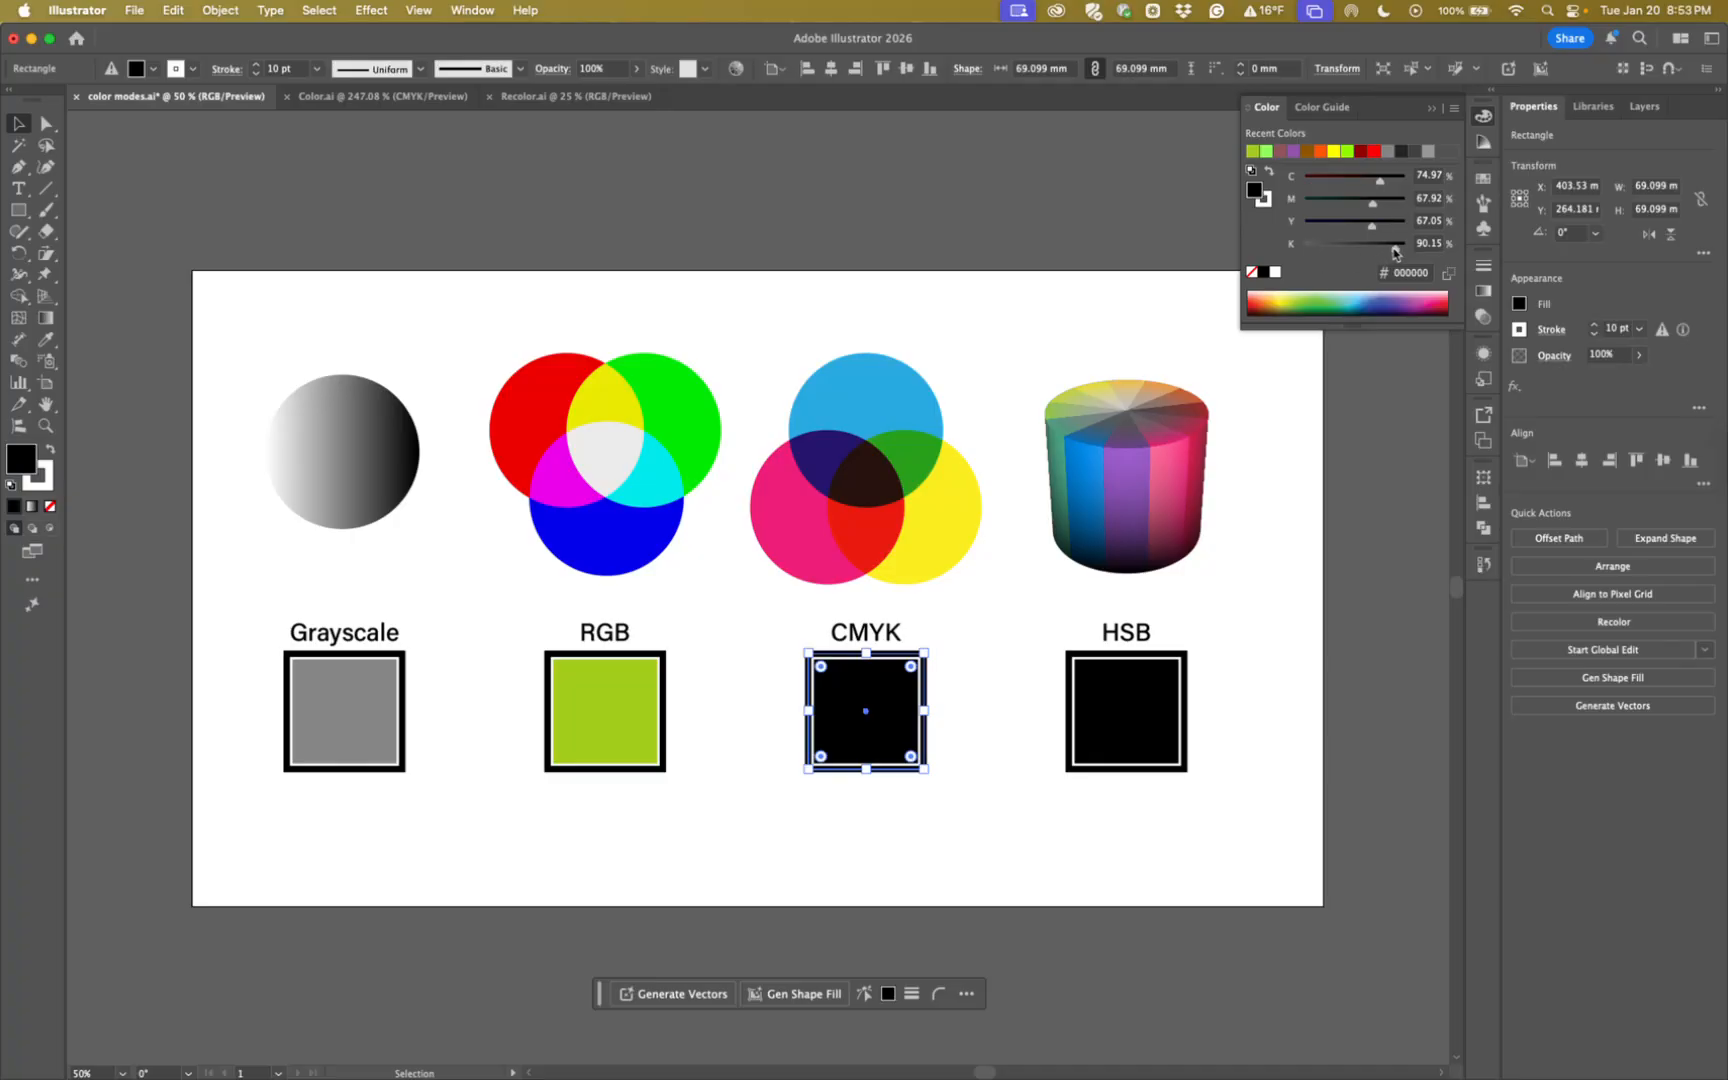
left_click_drag(1395, 248, 1303, 252)
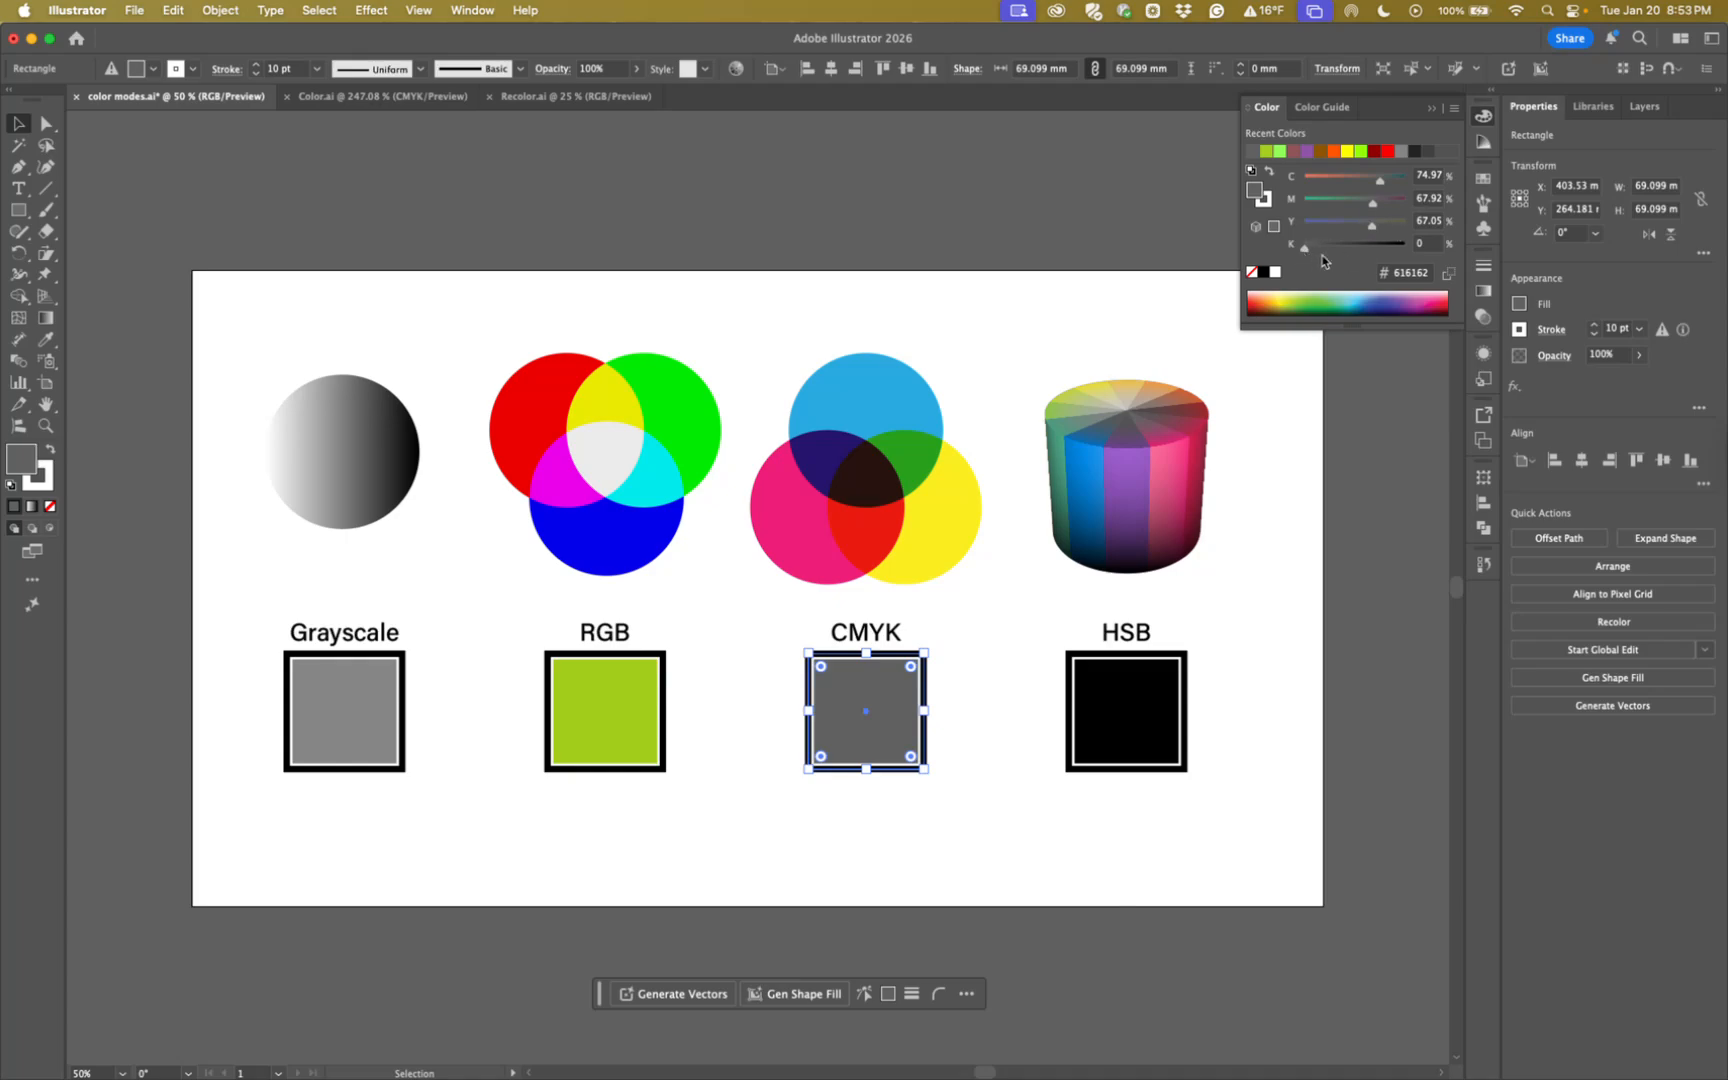
left_click_drag(1374, 228, 1305, 182)
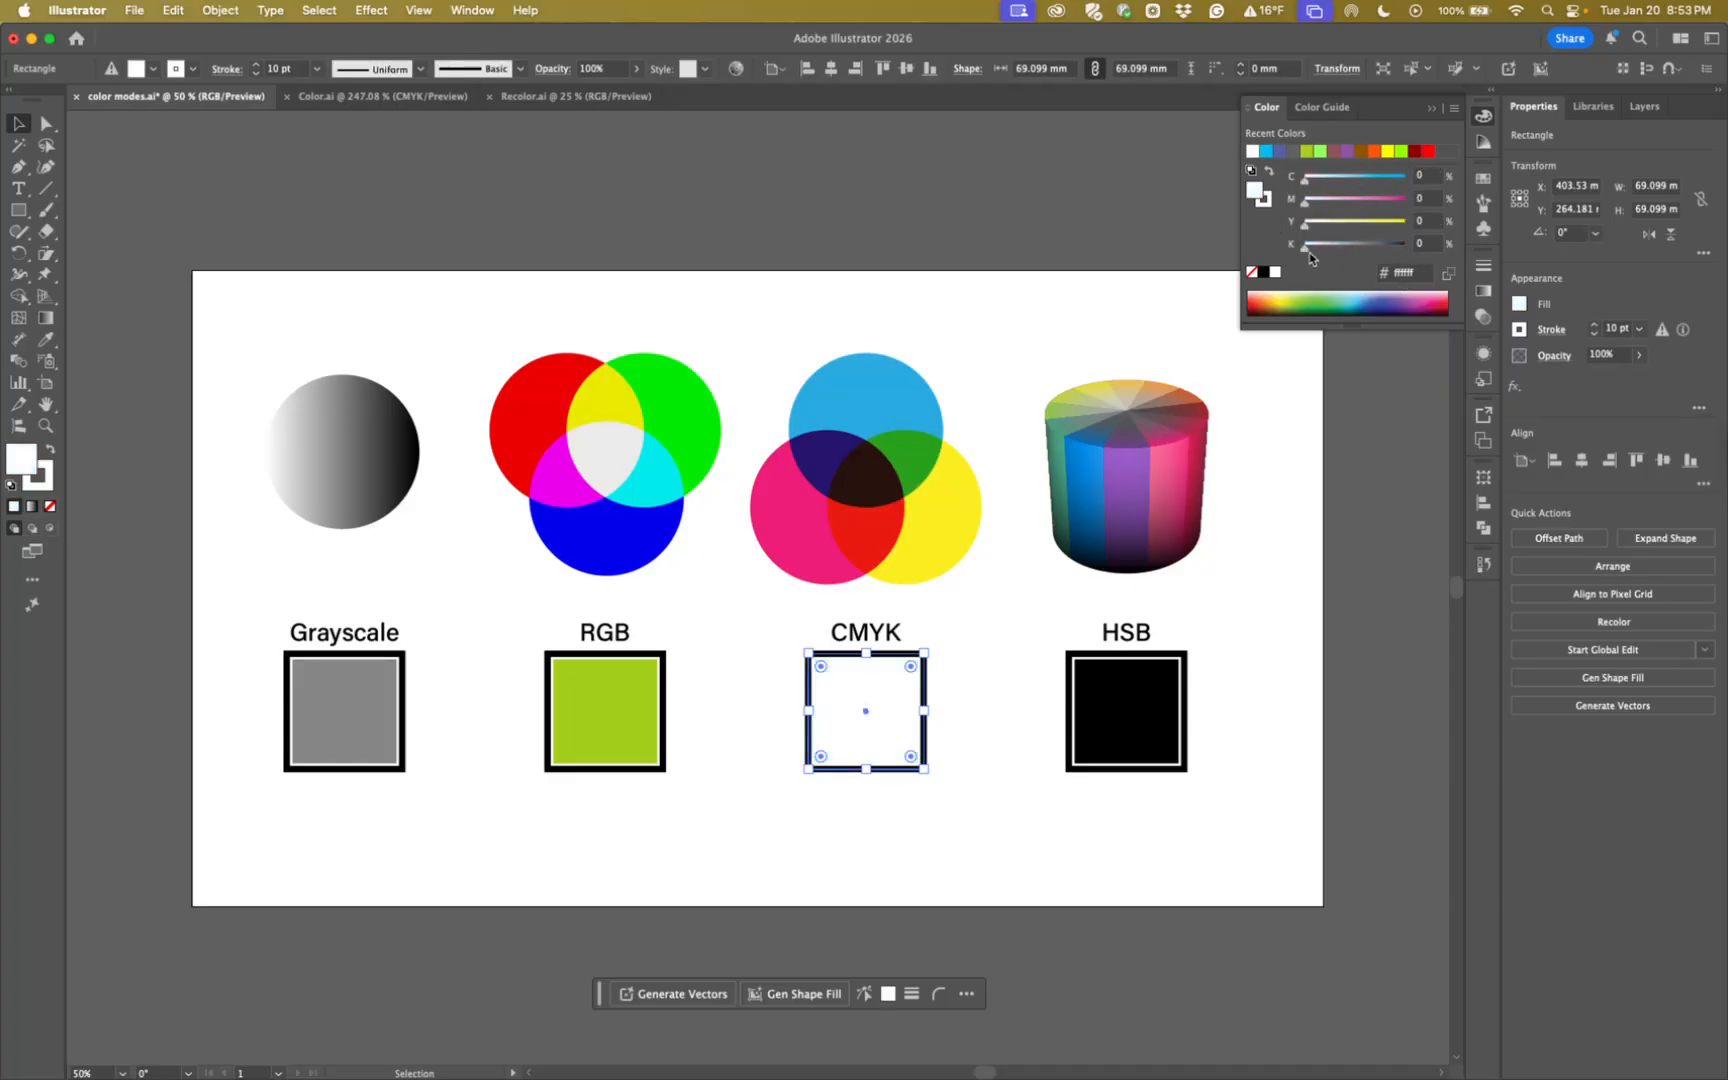
Build a rich black in the CMYK square with K 100%, Y 99%, M 100% and C 100%.
left_click_drag(1306, 249, 1411, 250)
left_click_drag(1305, 224, 1405, 224)
left_click_drag(1305, 202, 1422, 202)
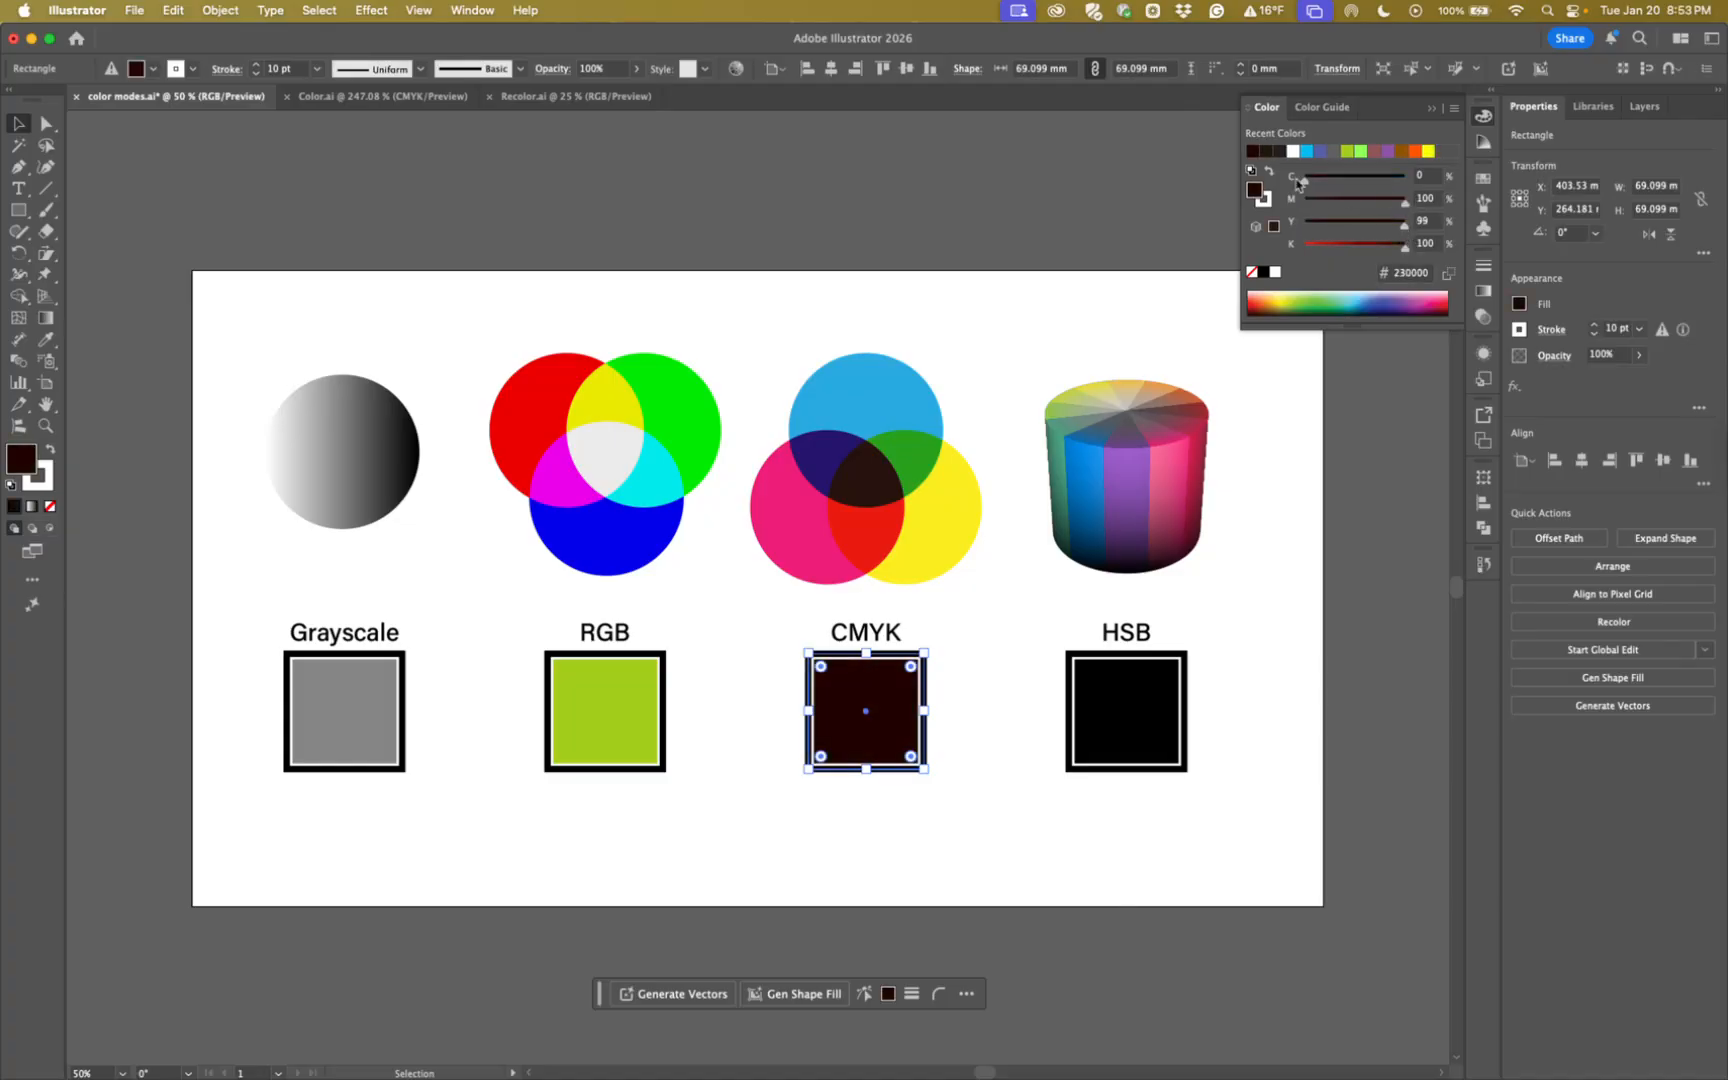
left_click_drag(1305, 180, 1408, 180)
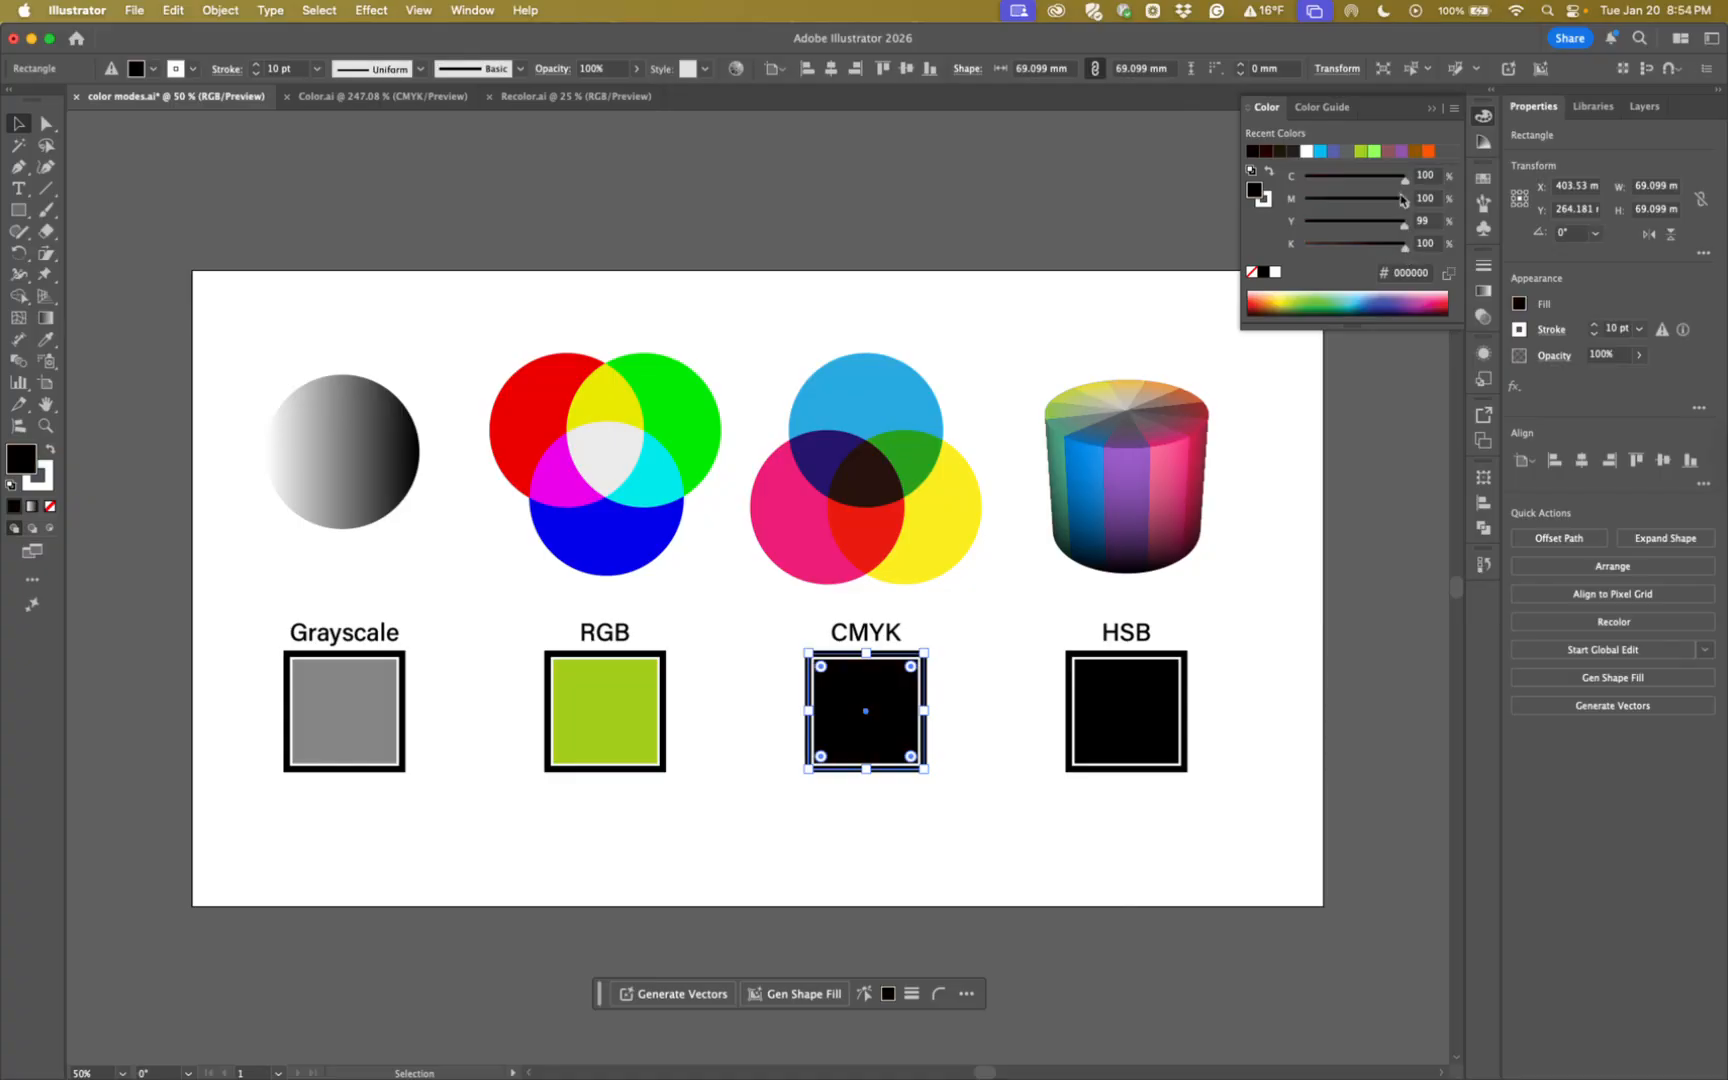
Reduce cyan, magenta and yellow to 0% for a K-only black, then deselect and reselect the CMYK square.
left_click_drag(1406, 178, 1285, 205)
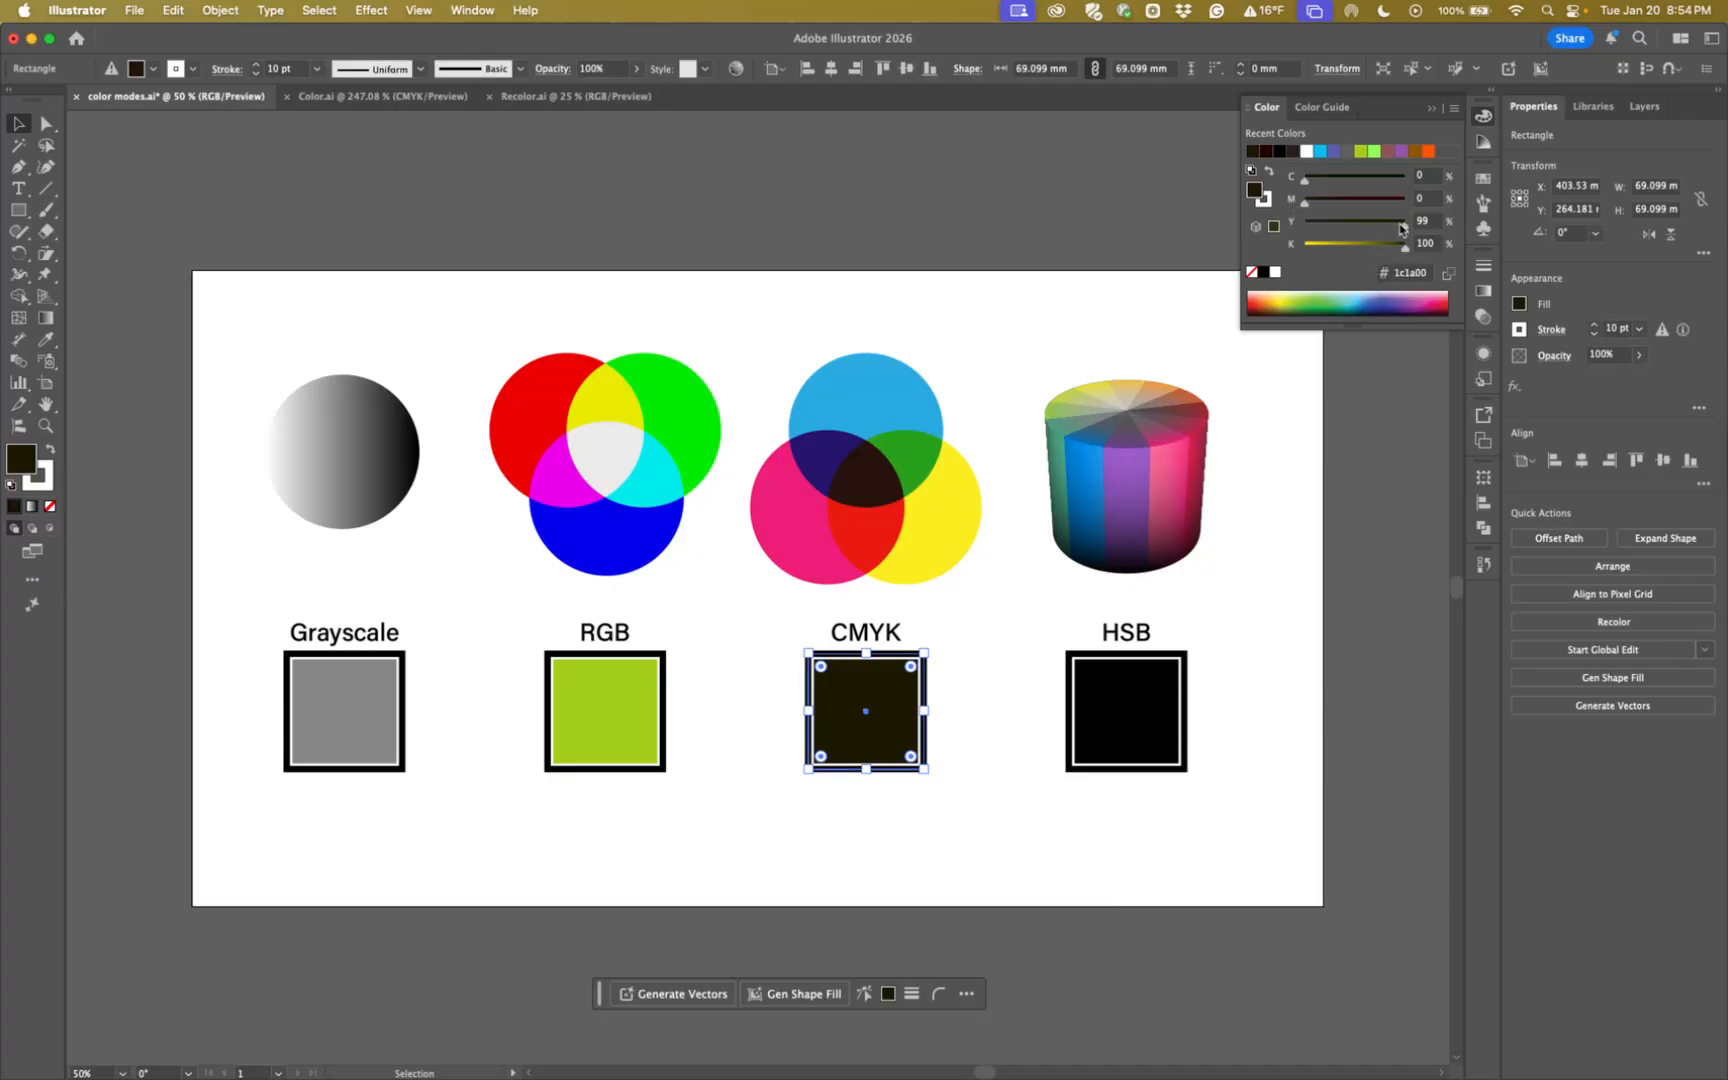
left_click_drag(1404, 224, 1304, 224)
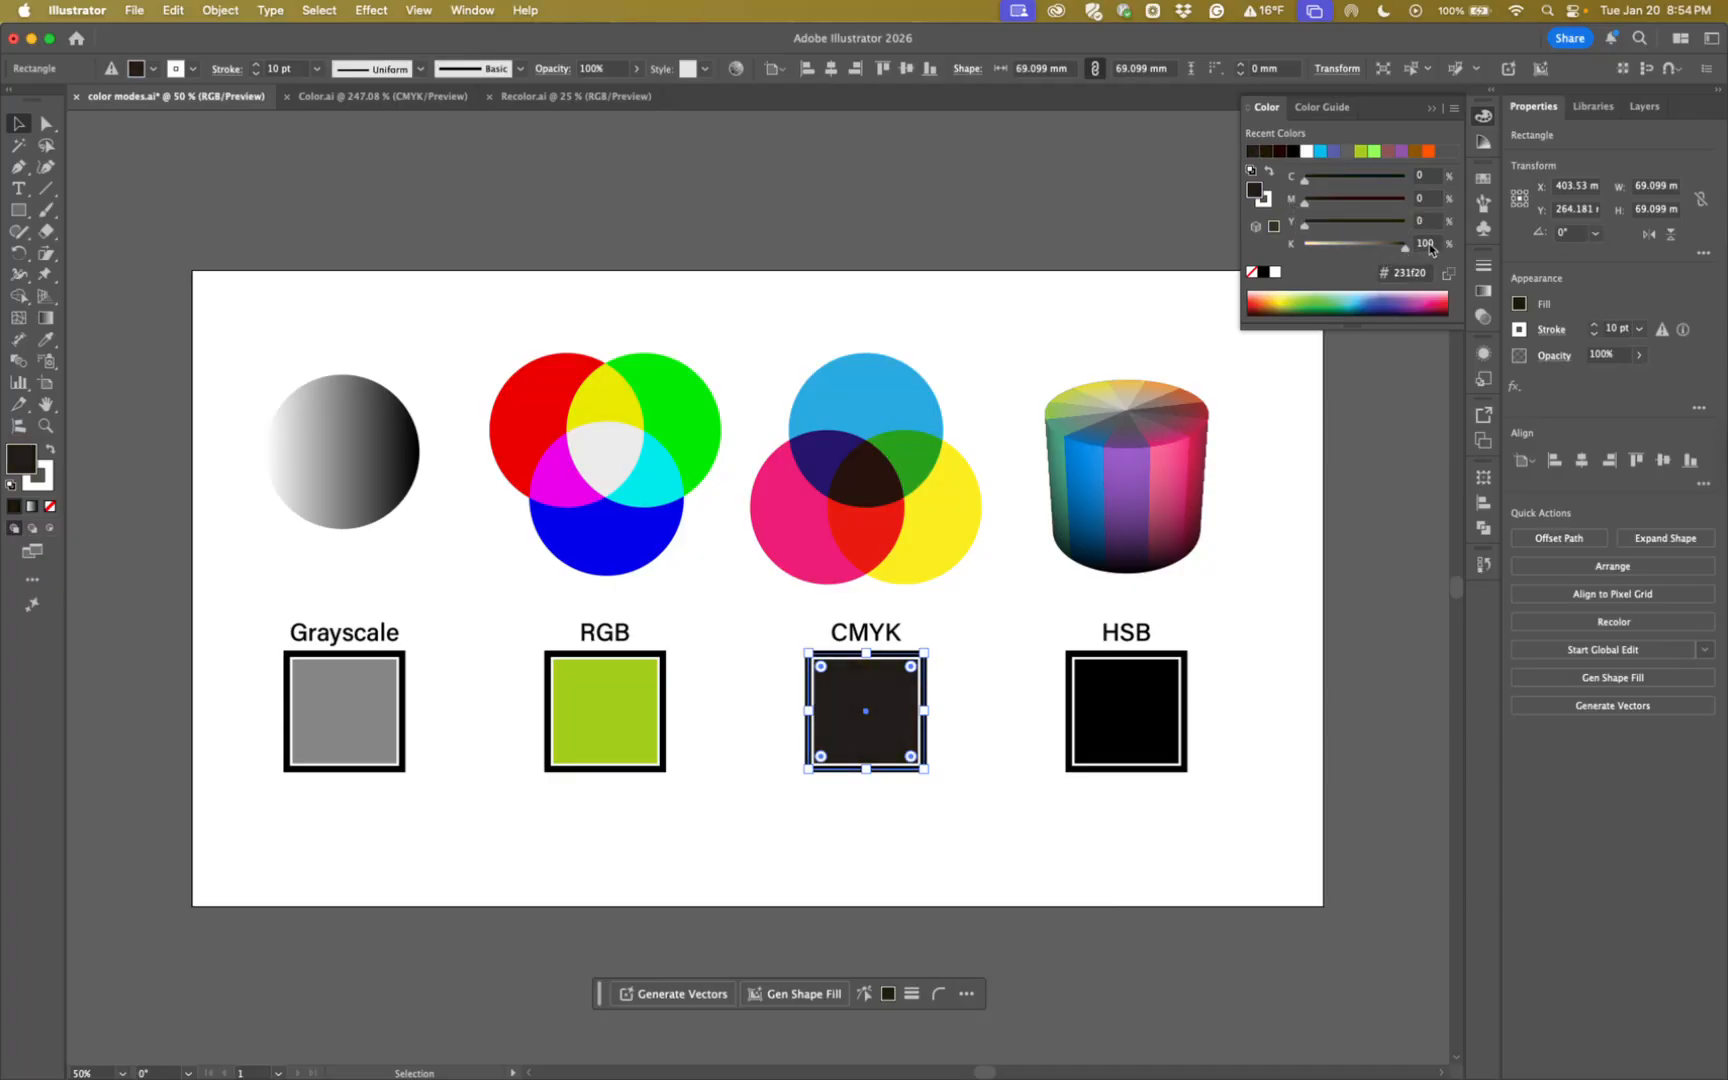
left_click(967, 727)
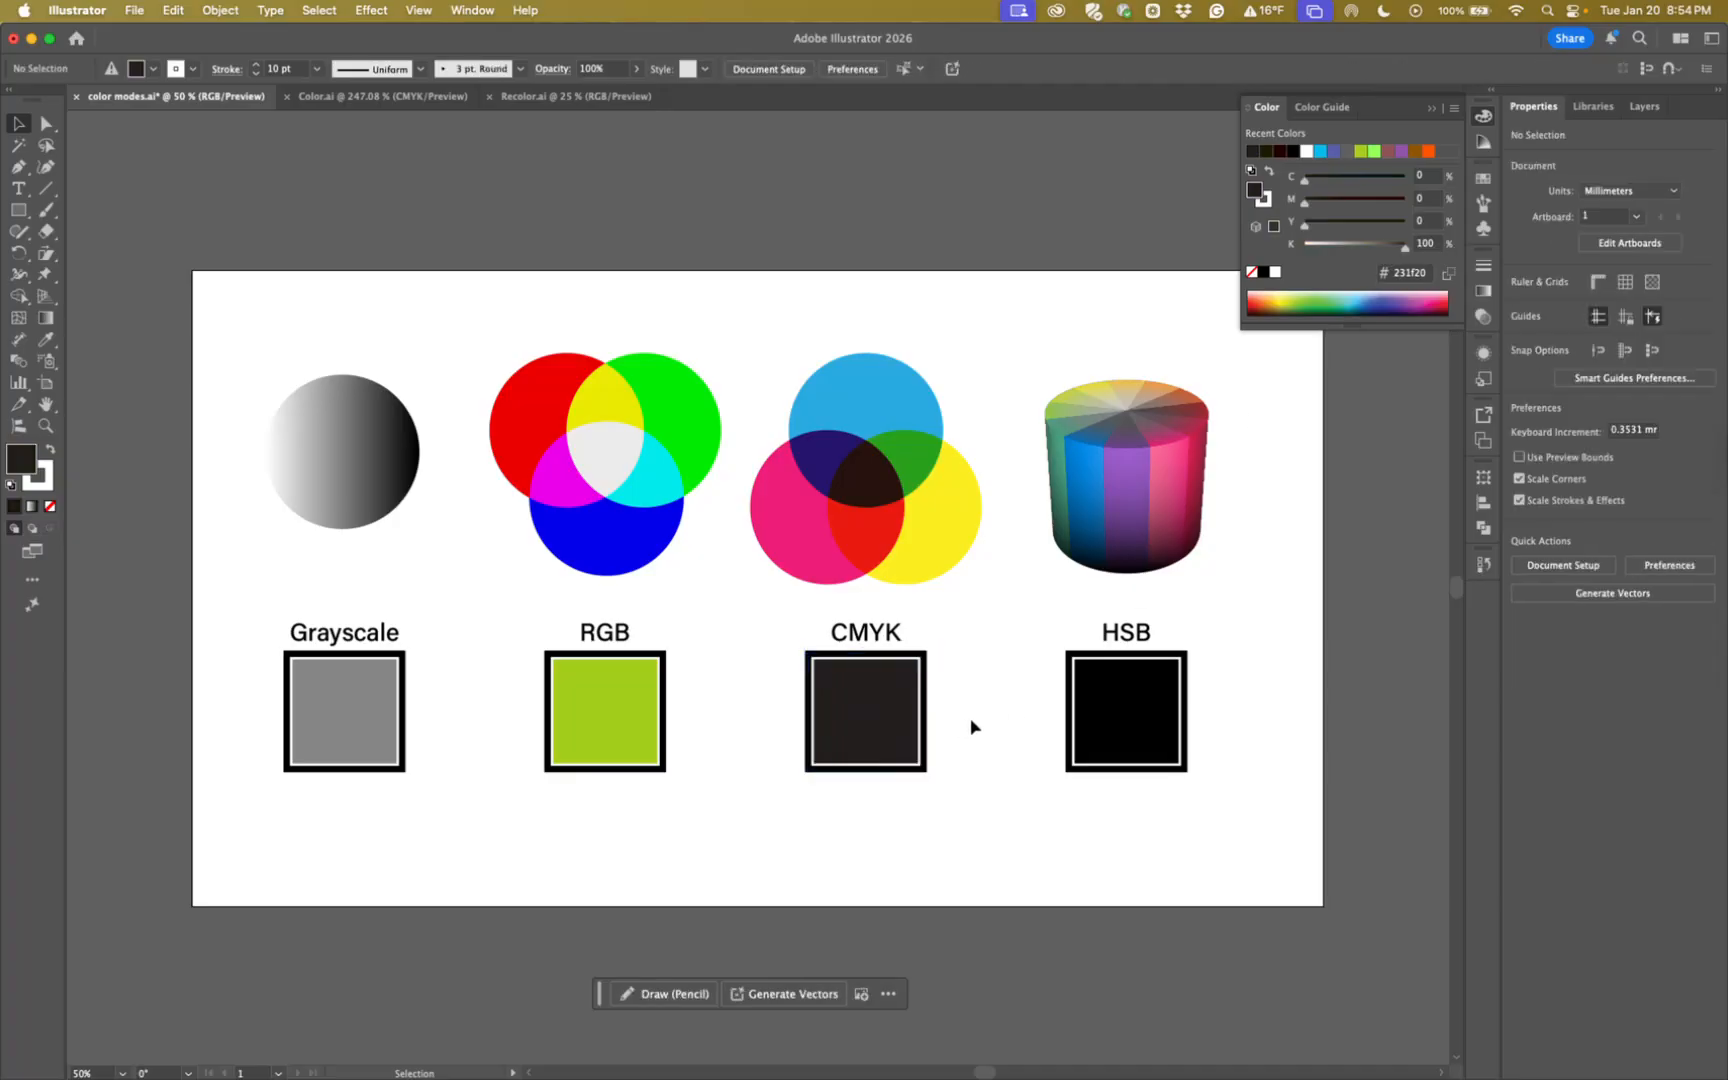
left_click(865, 707)
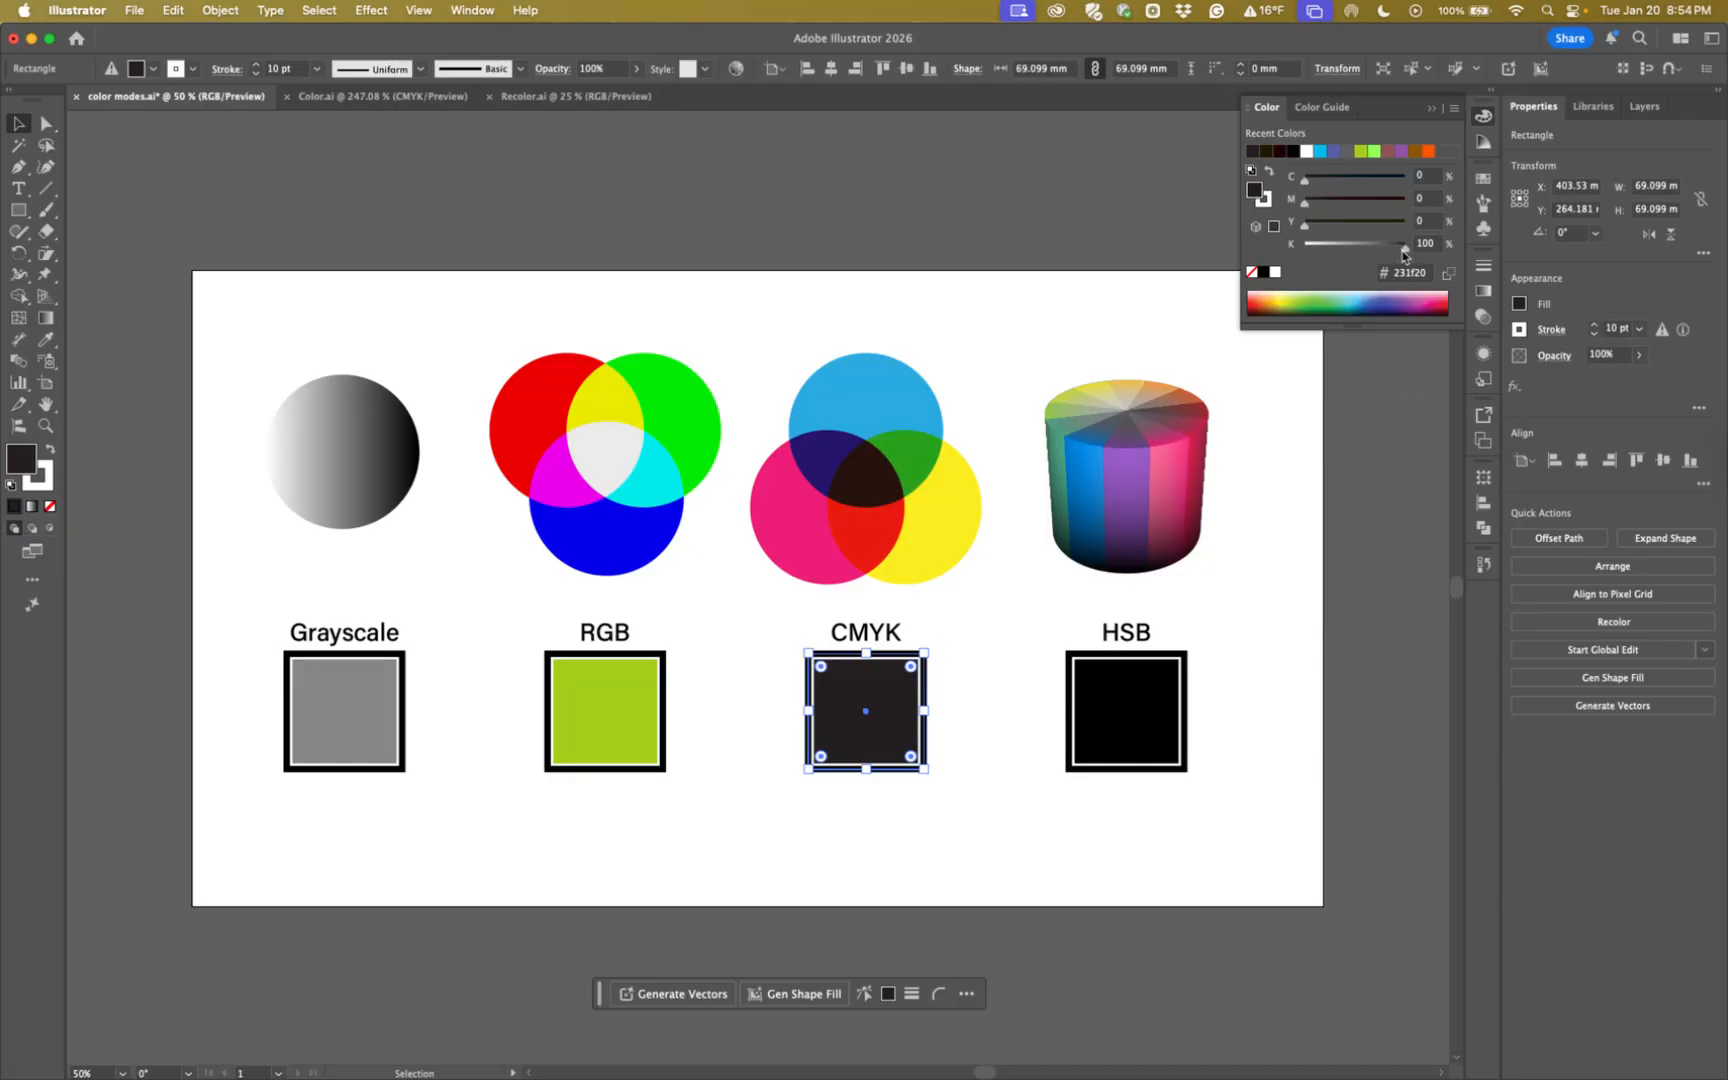
Raise cyan, magenta and yellow to 100% in the CMYK square, and mix a dark blue of C 70%, M 39%, Y 24%, K 59%.
left_click_drag(1305, 180, 1410, 207)
left_click_drag(1305, 225, 1405, 224)
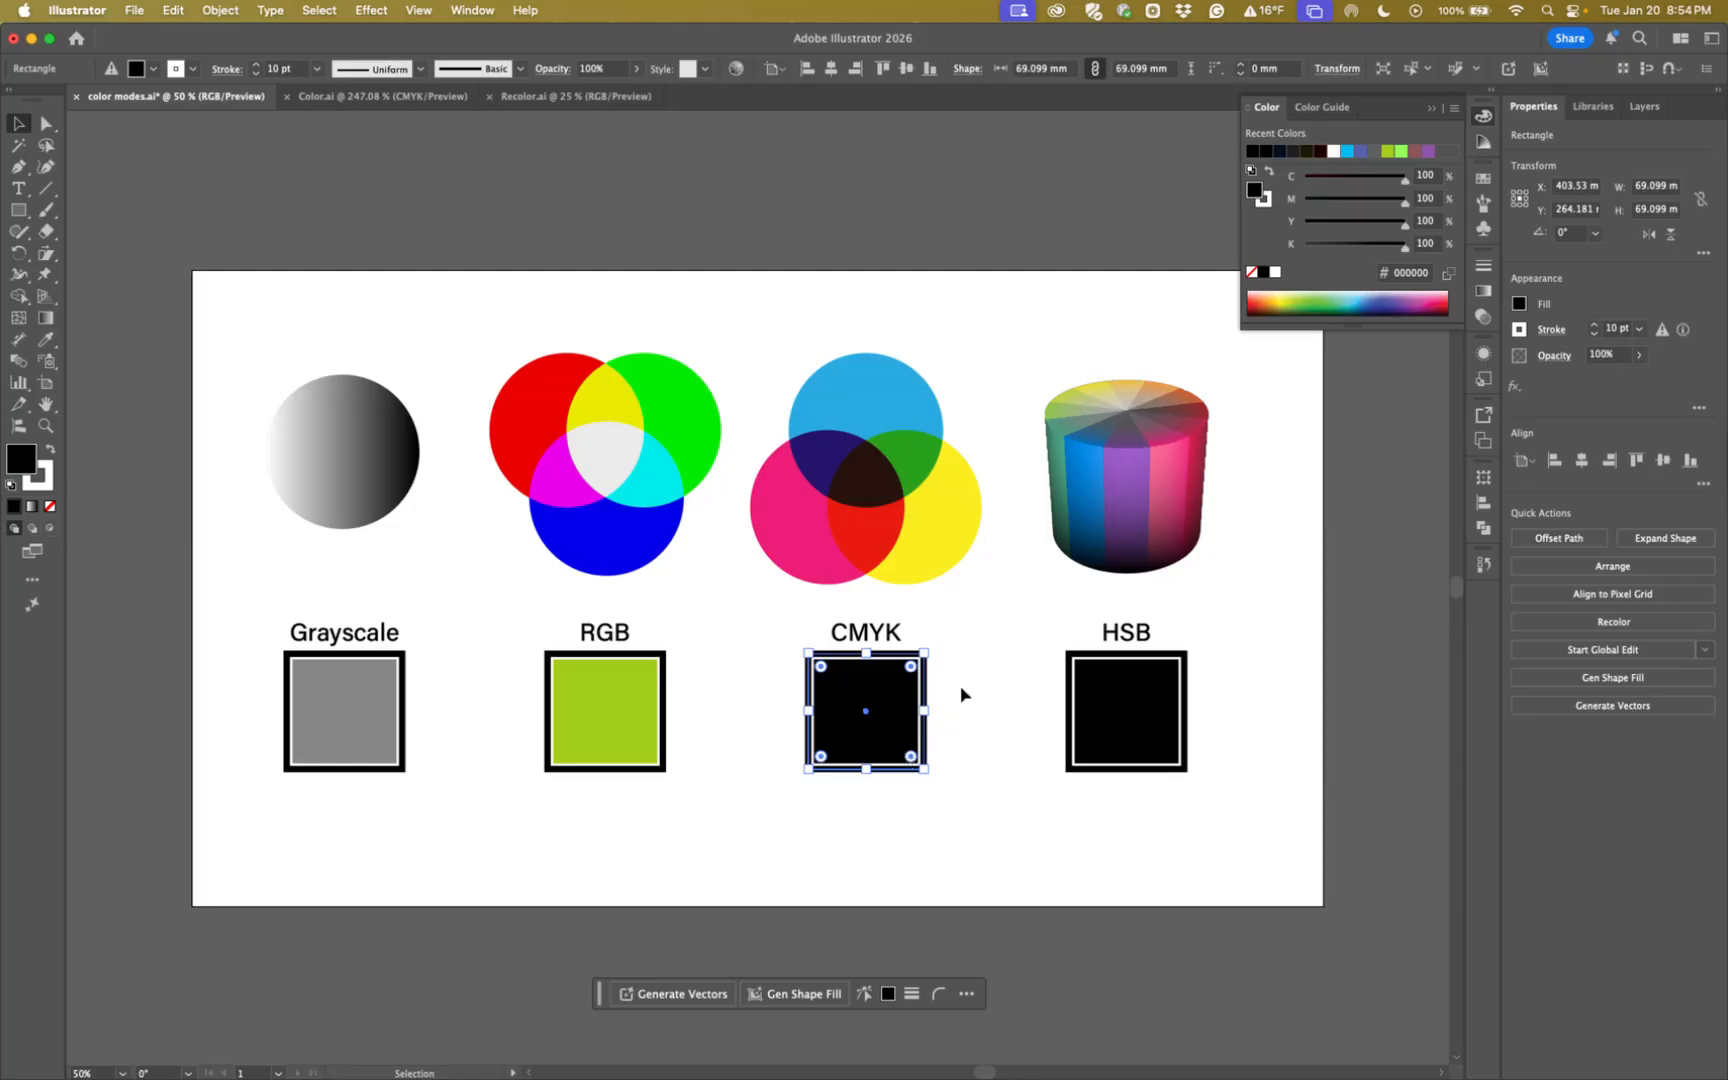
mouse_move(1405, 184)
left_mouse_down()
mouse_move(1338, 184)
mouse_move(1390, 224)
mouse_move(1325, 229)
mouse_move(1361, 256)
mouse_move(1343, 202)
mouse_move(1374, 182)
left_mouse_up()
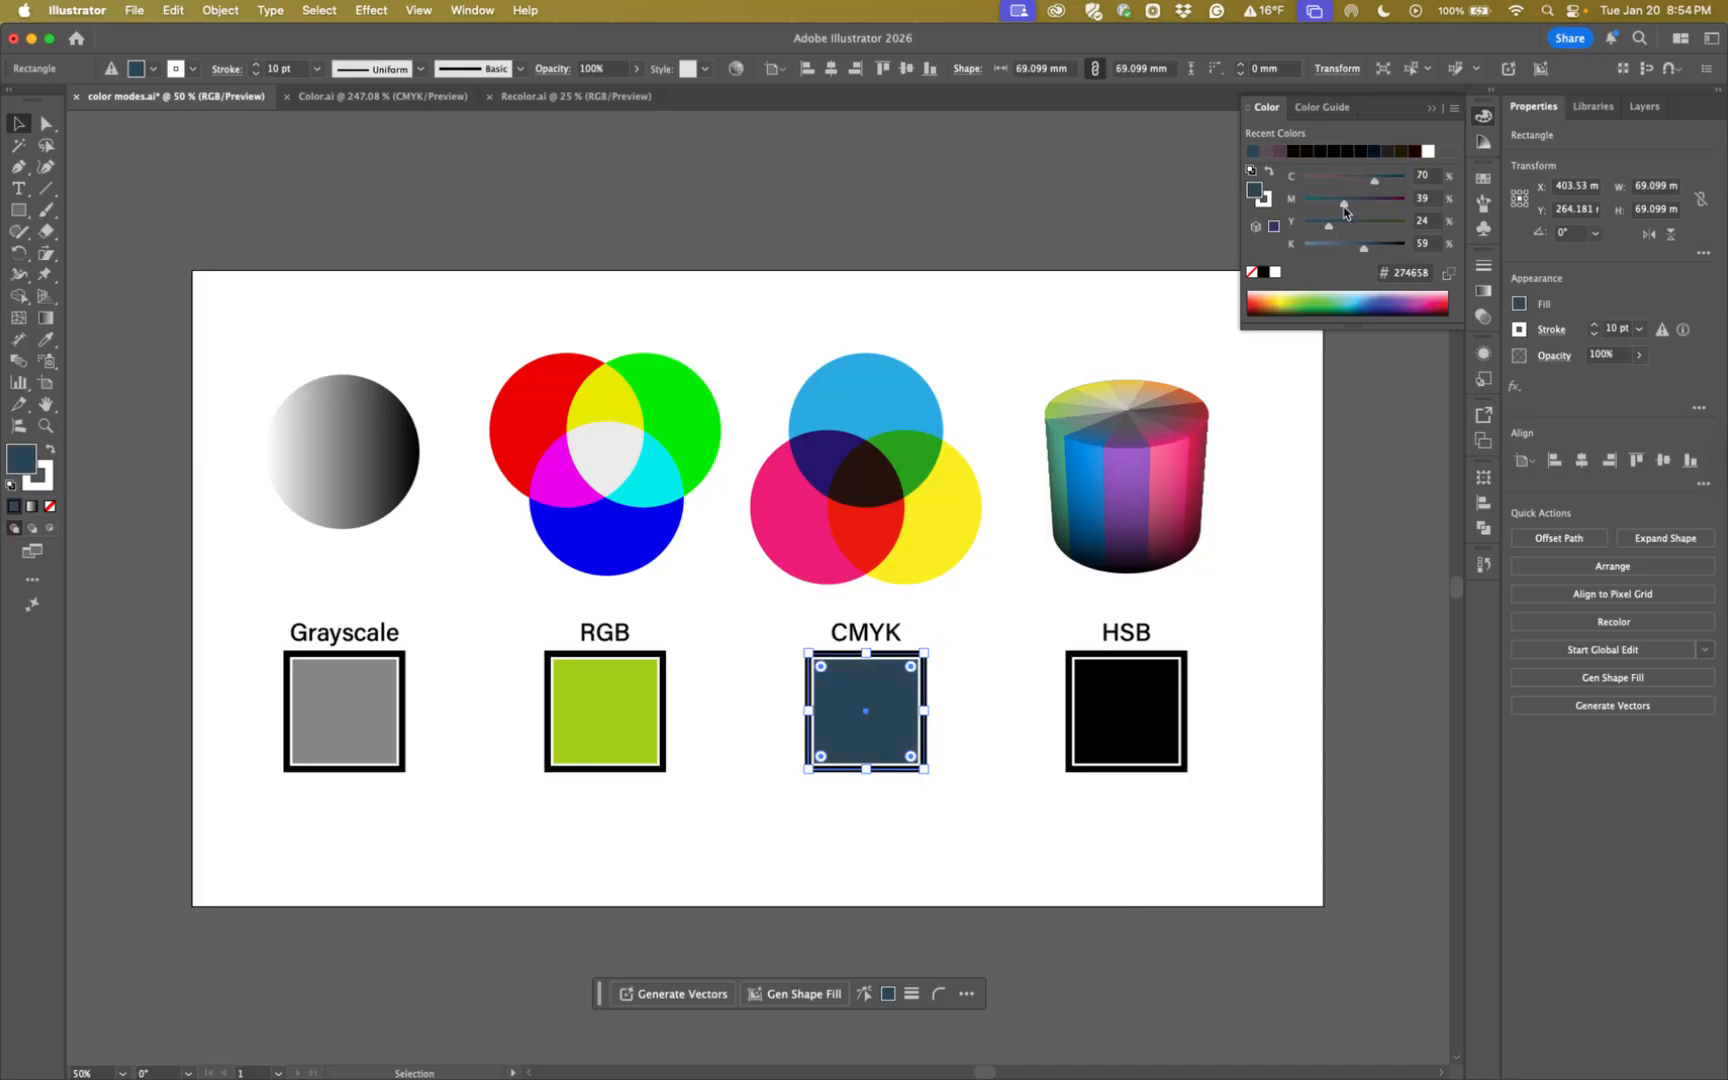
Start a new swatch from the dark blue fill, switch its color mode to CMYK, highlight its name, and cancel it.
left_click(1454, 108)
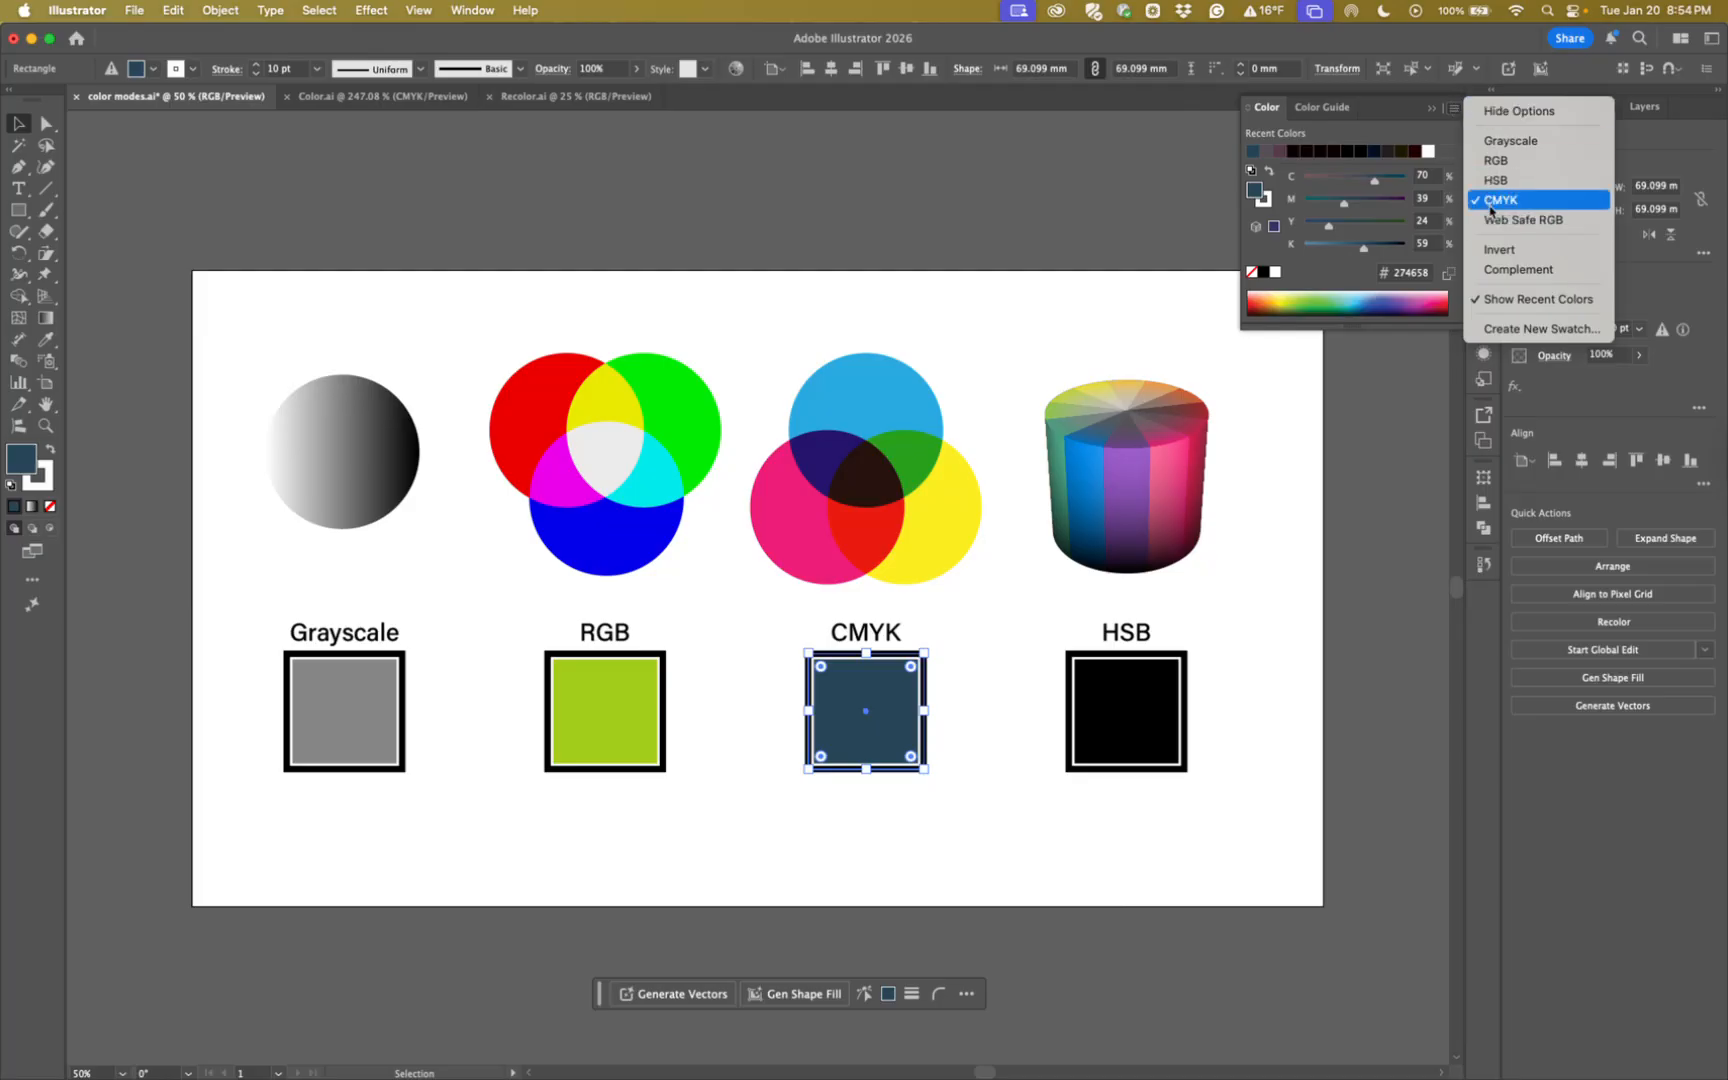
left_click(1496, 330)
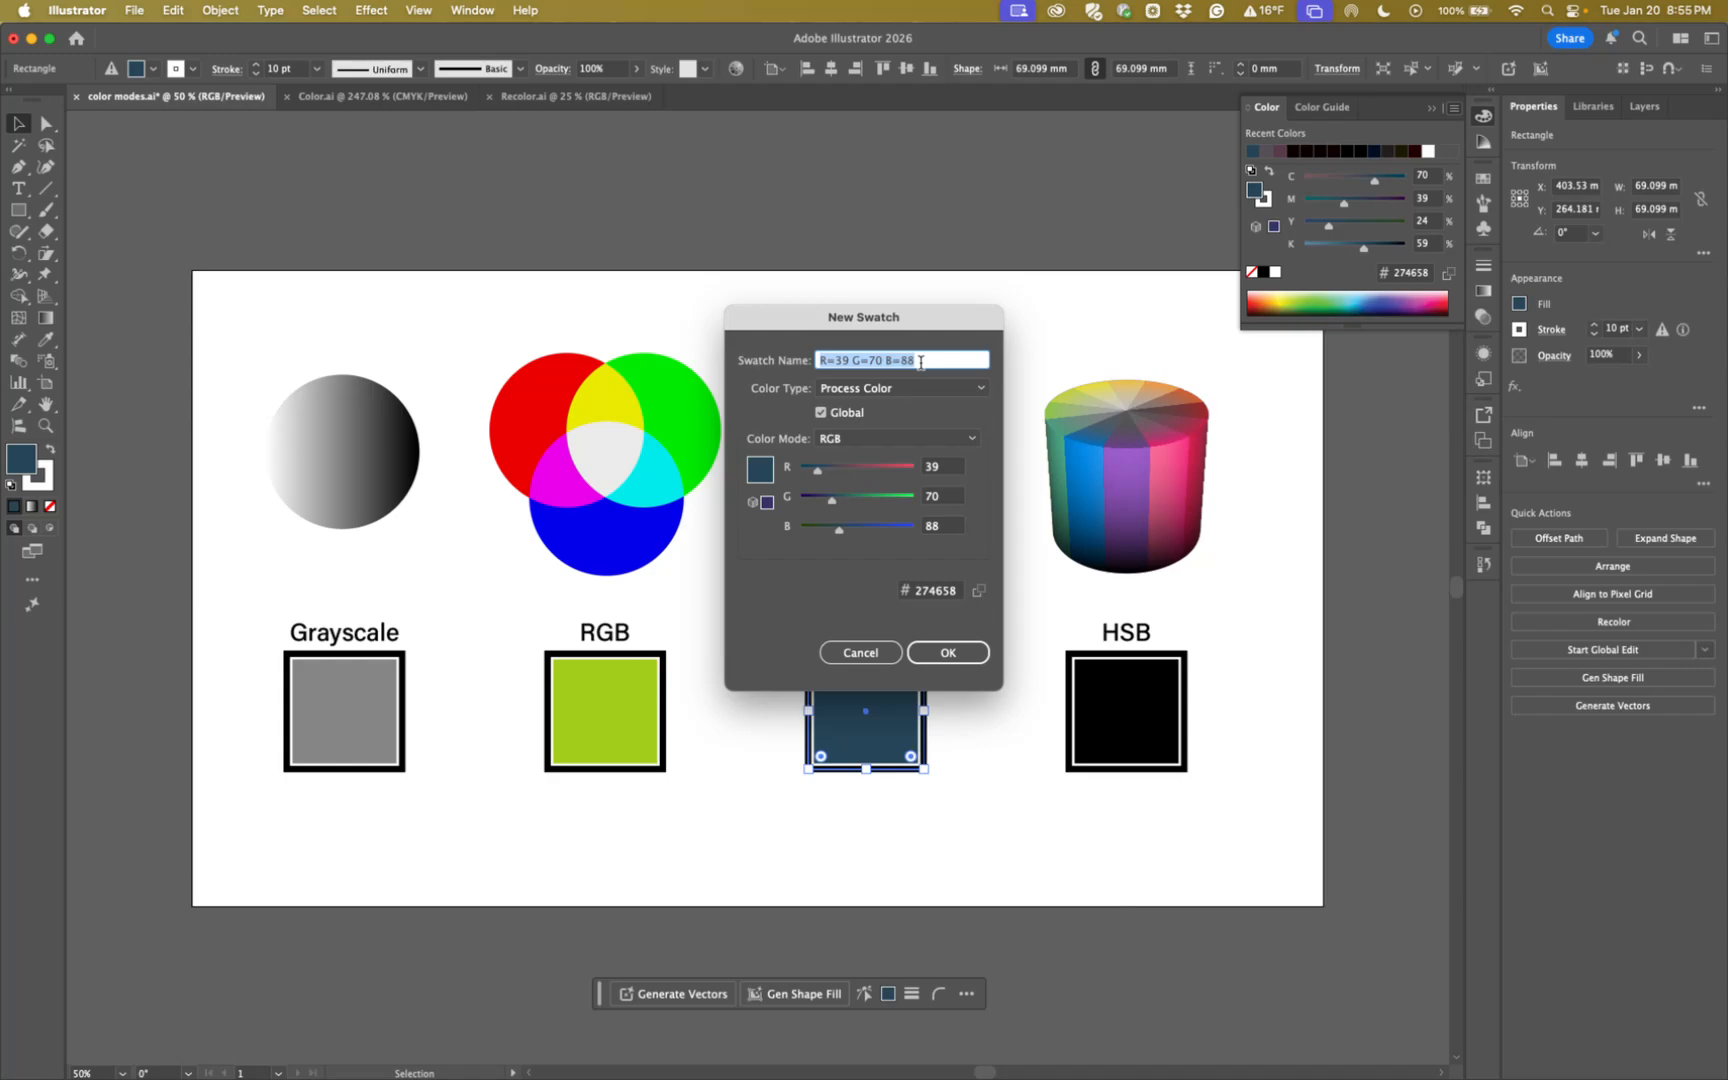
left_click(900, 440)
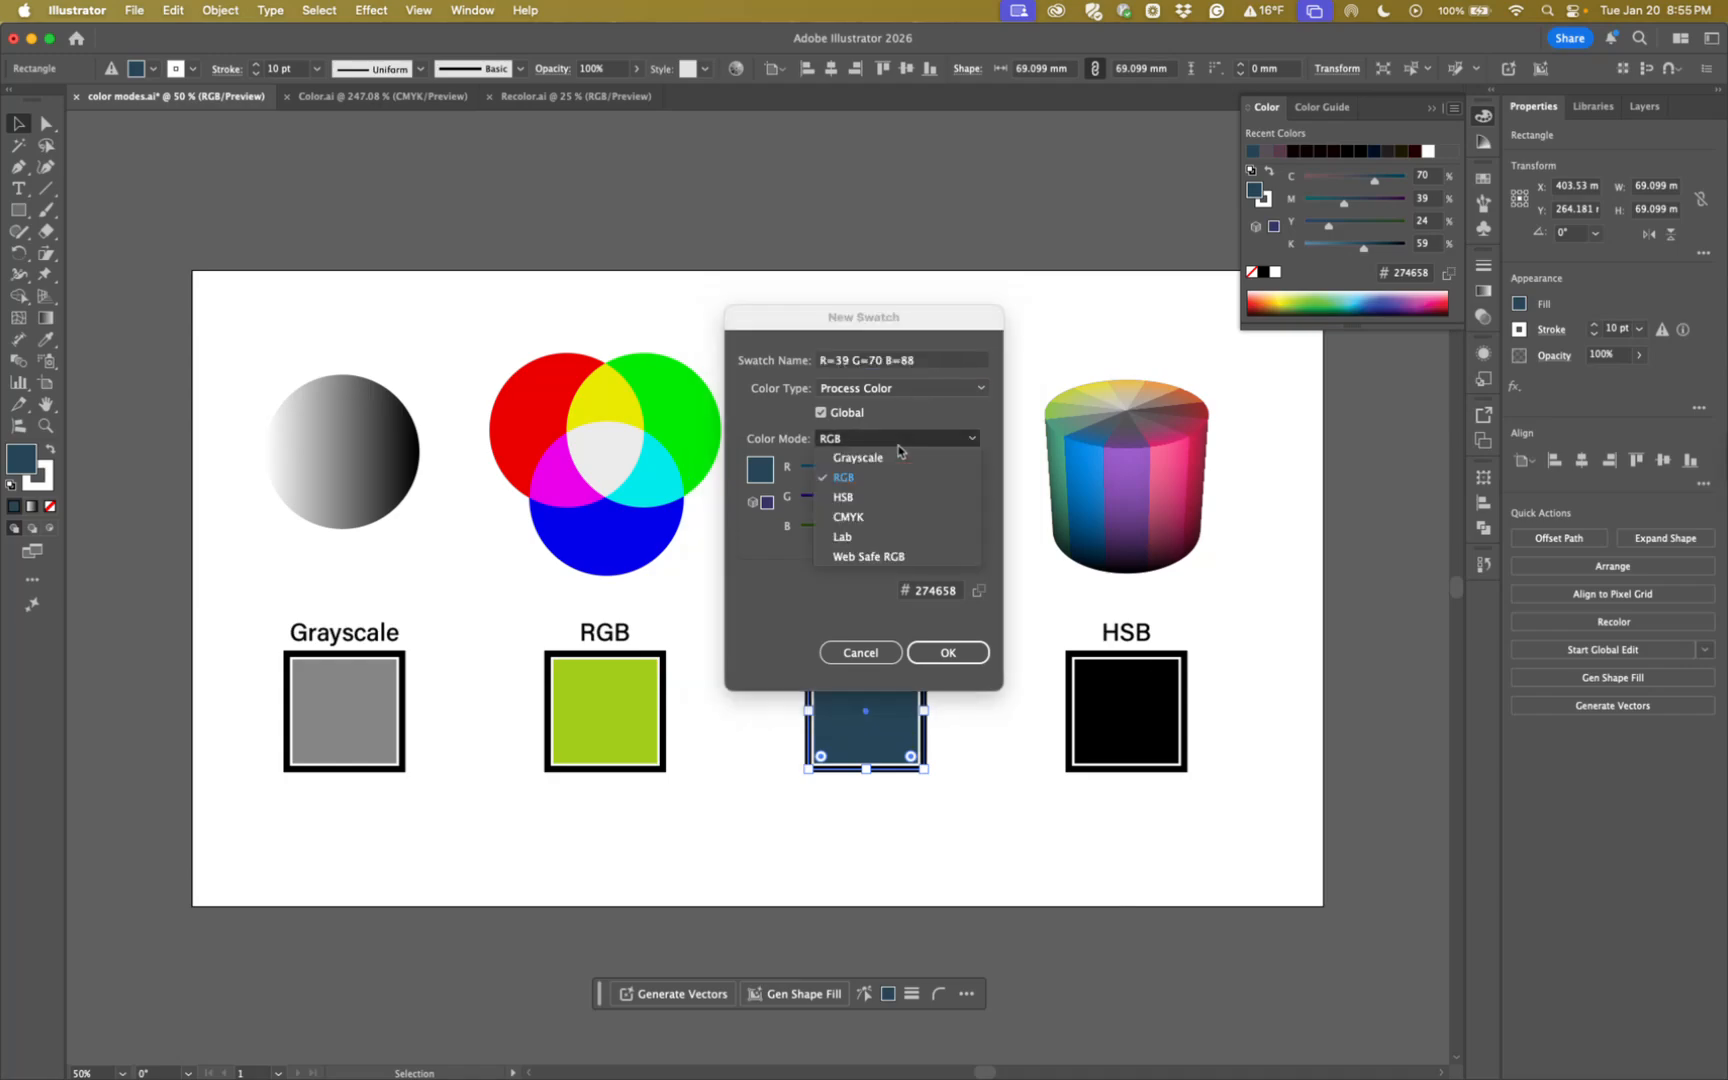
left_click(878, 516)
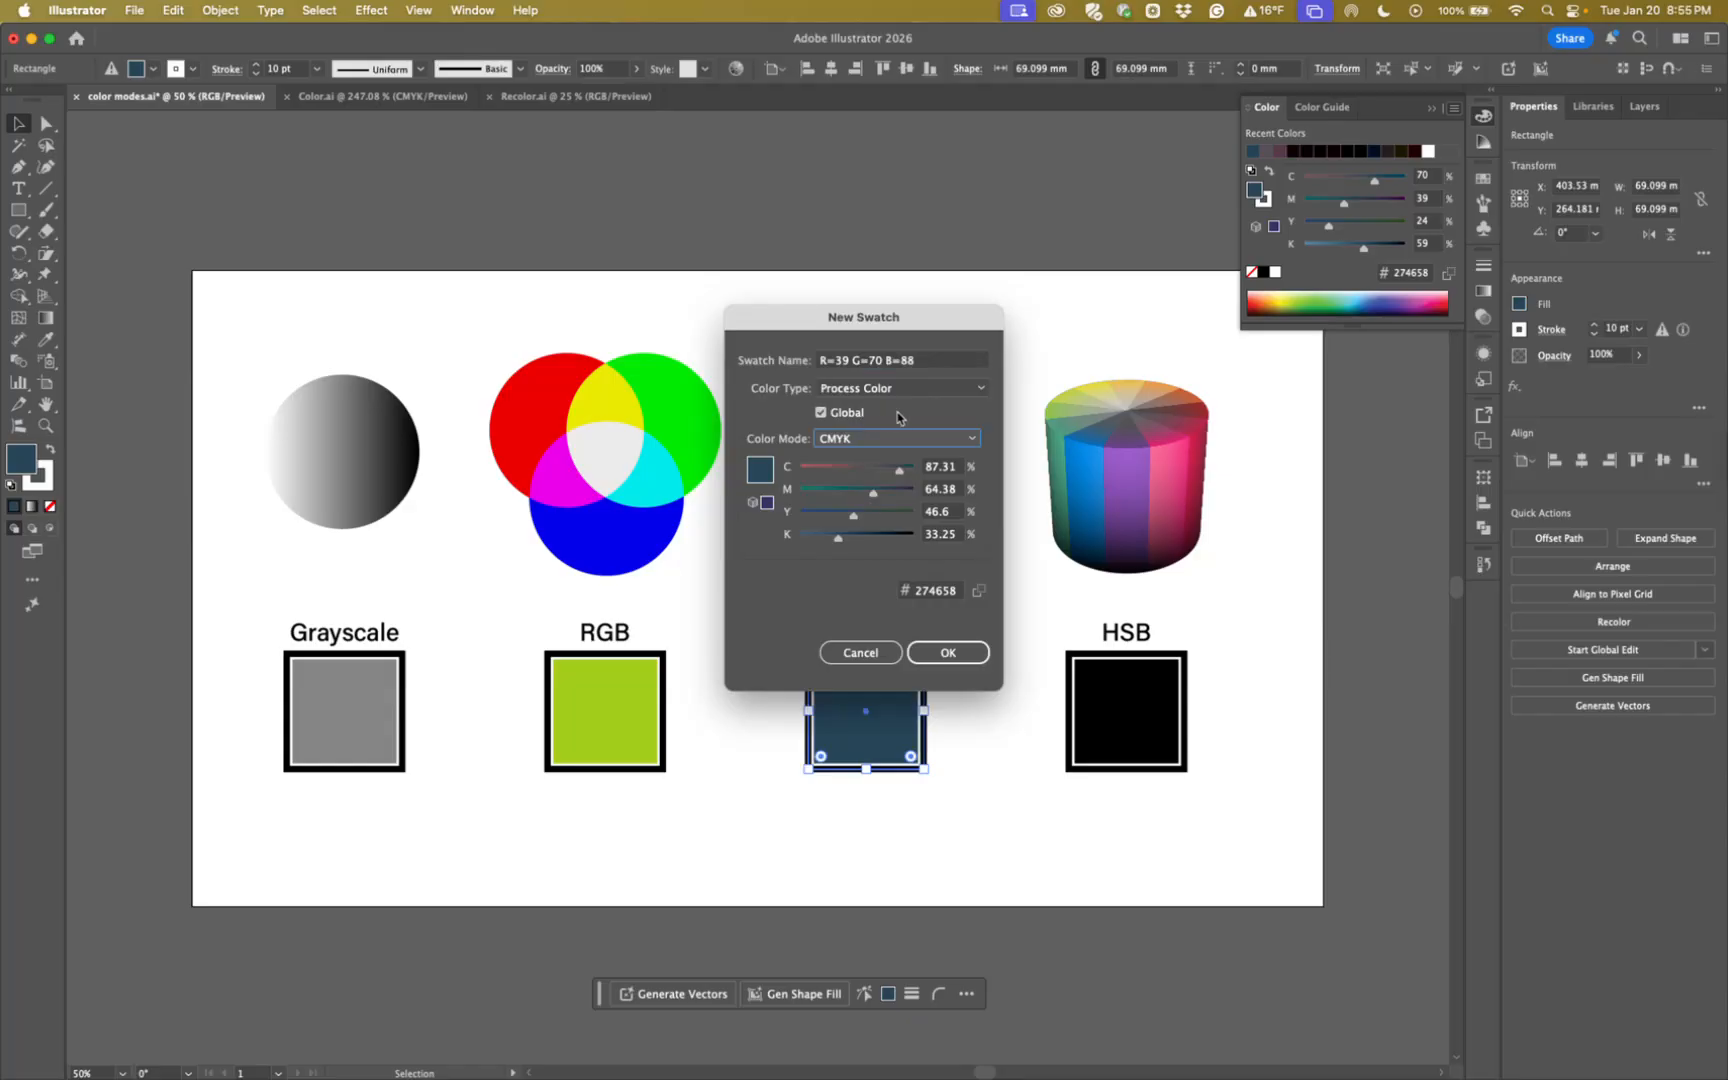
left_click_drag(928, 360, 836, 359)
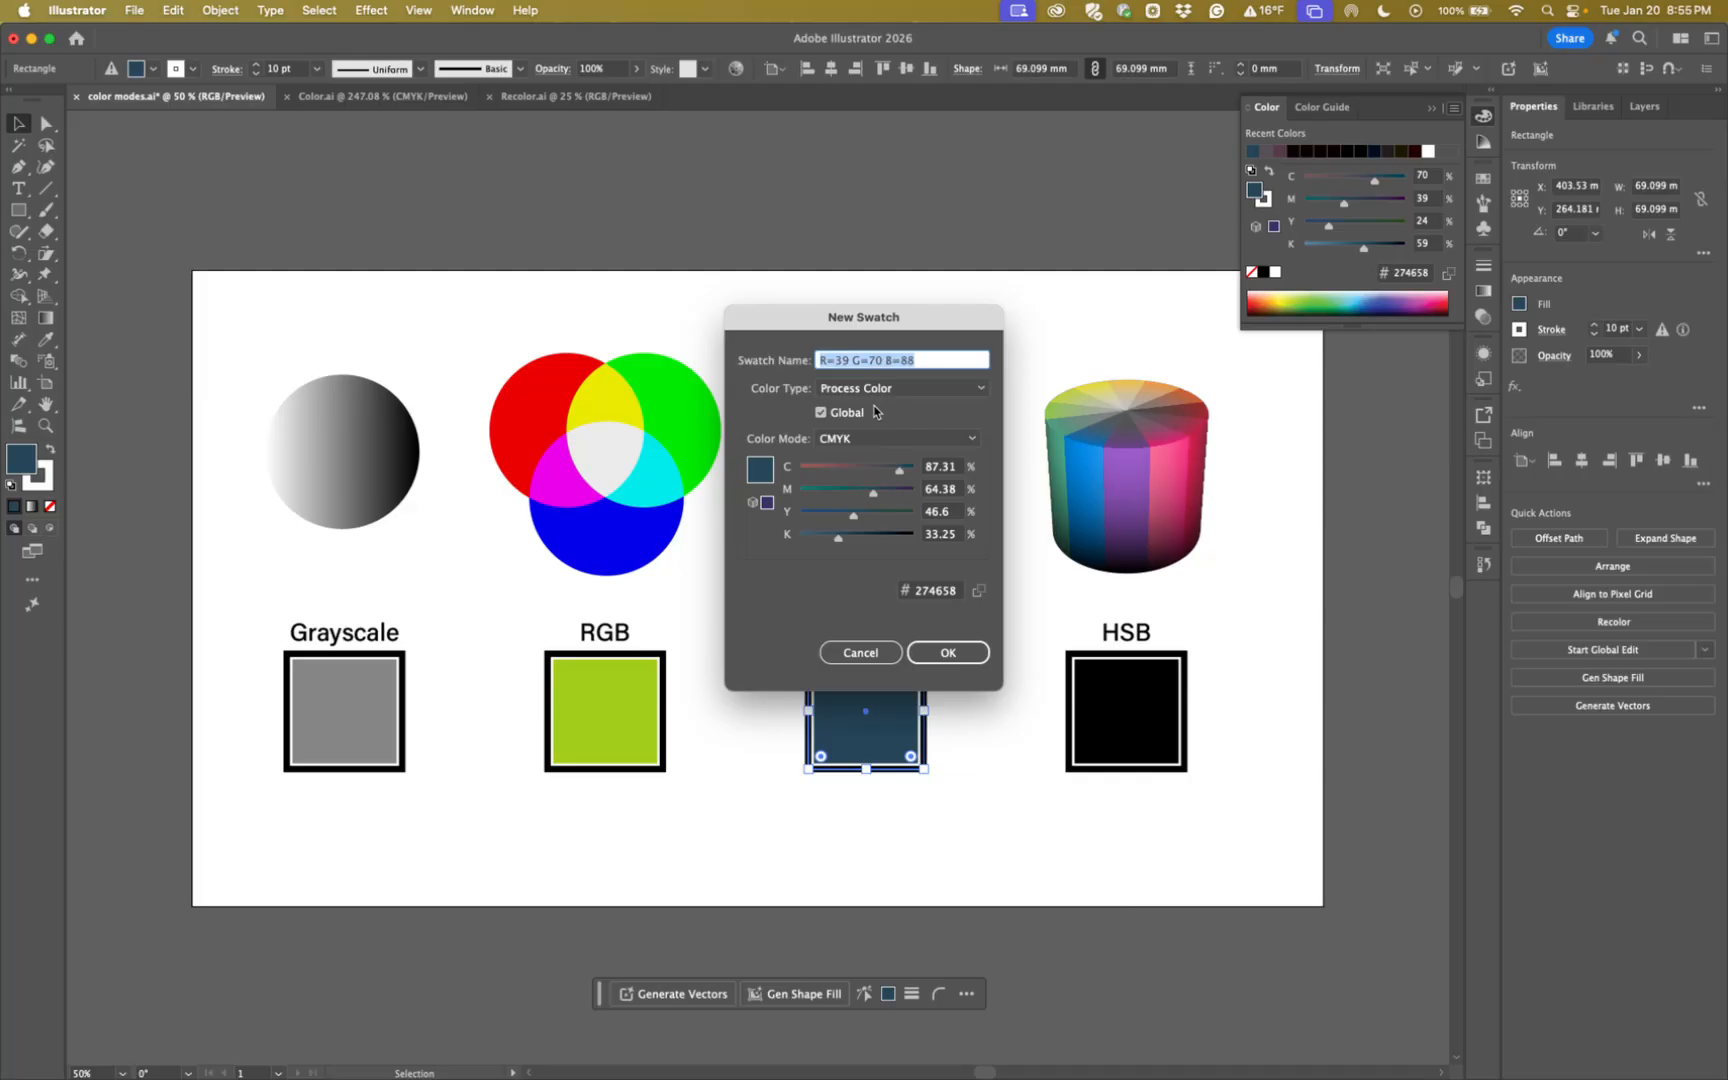
left_click(870, 653)
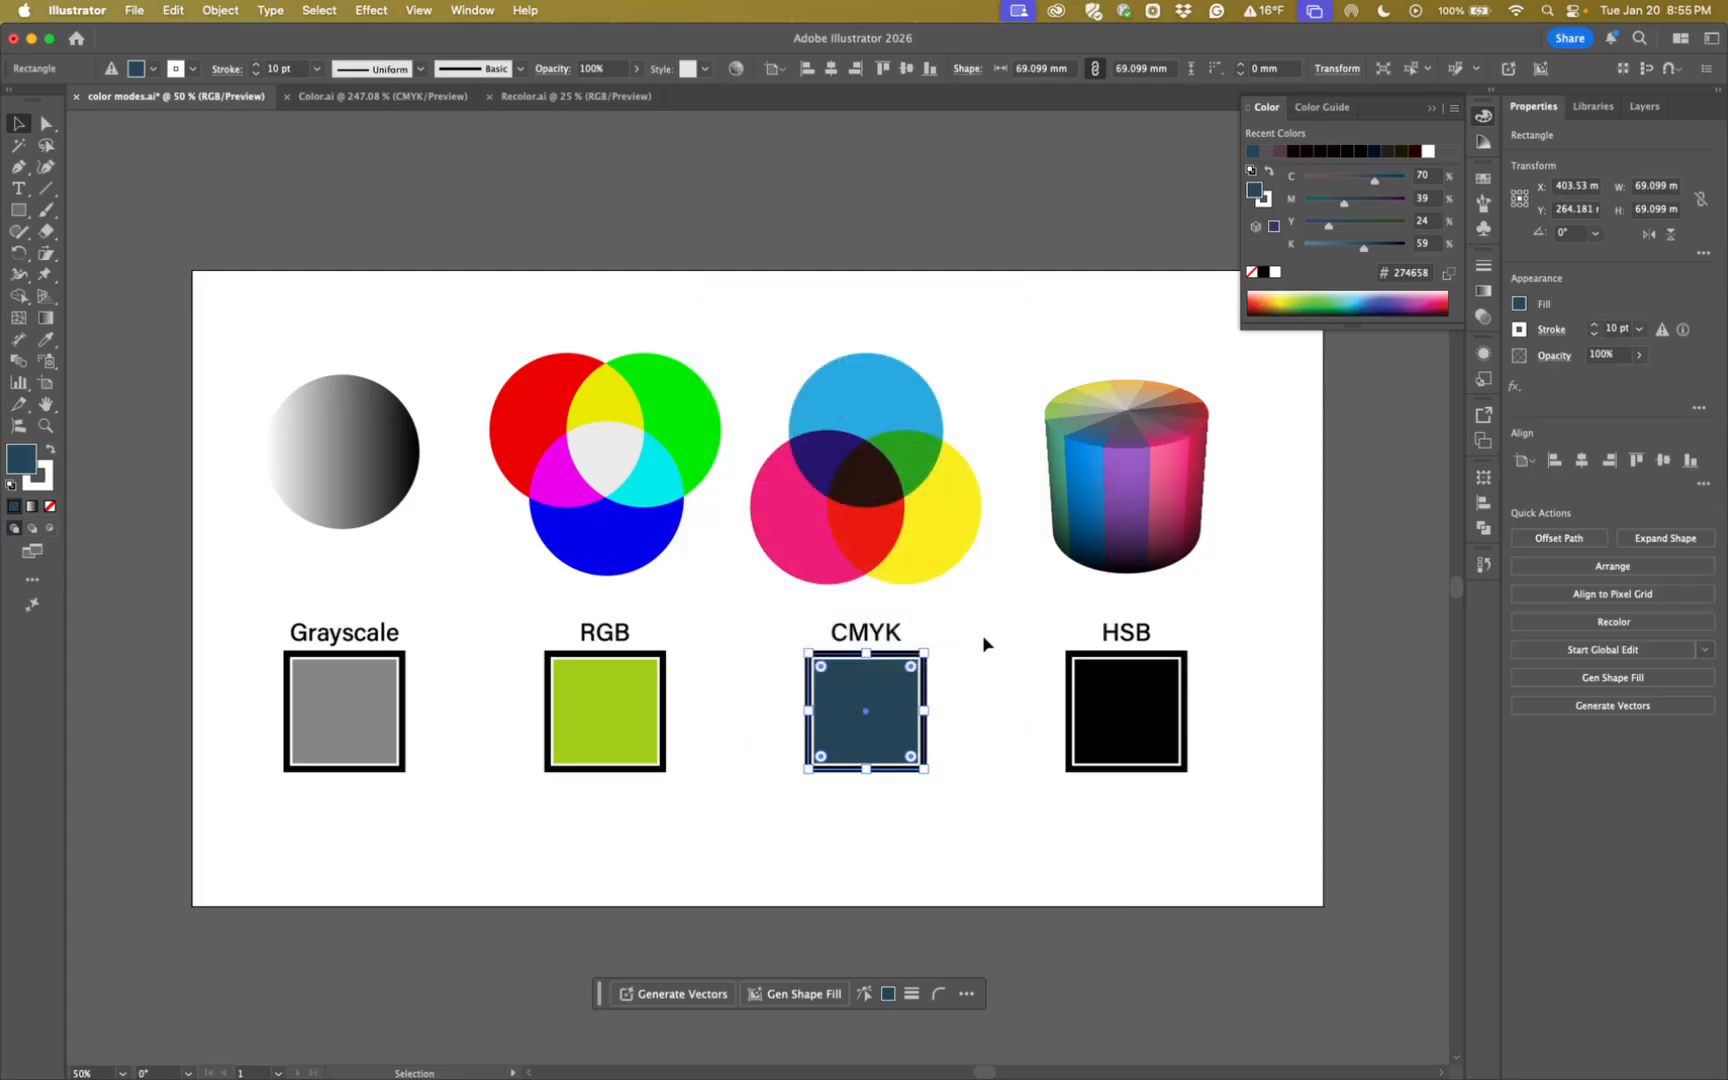
Switch the HSB square's fill to the HSB color model and set hue to 130° and brightness to 100%.
left_click(1011, 641)
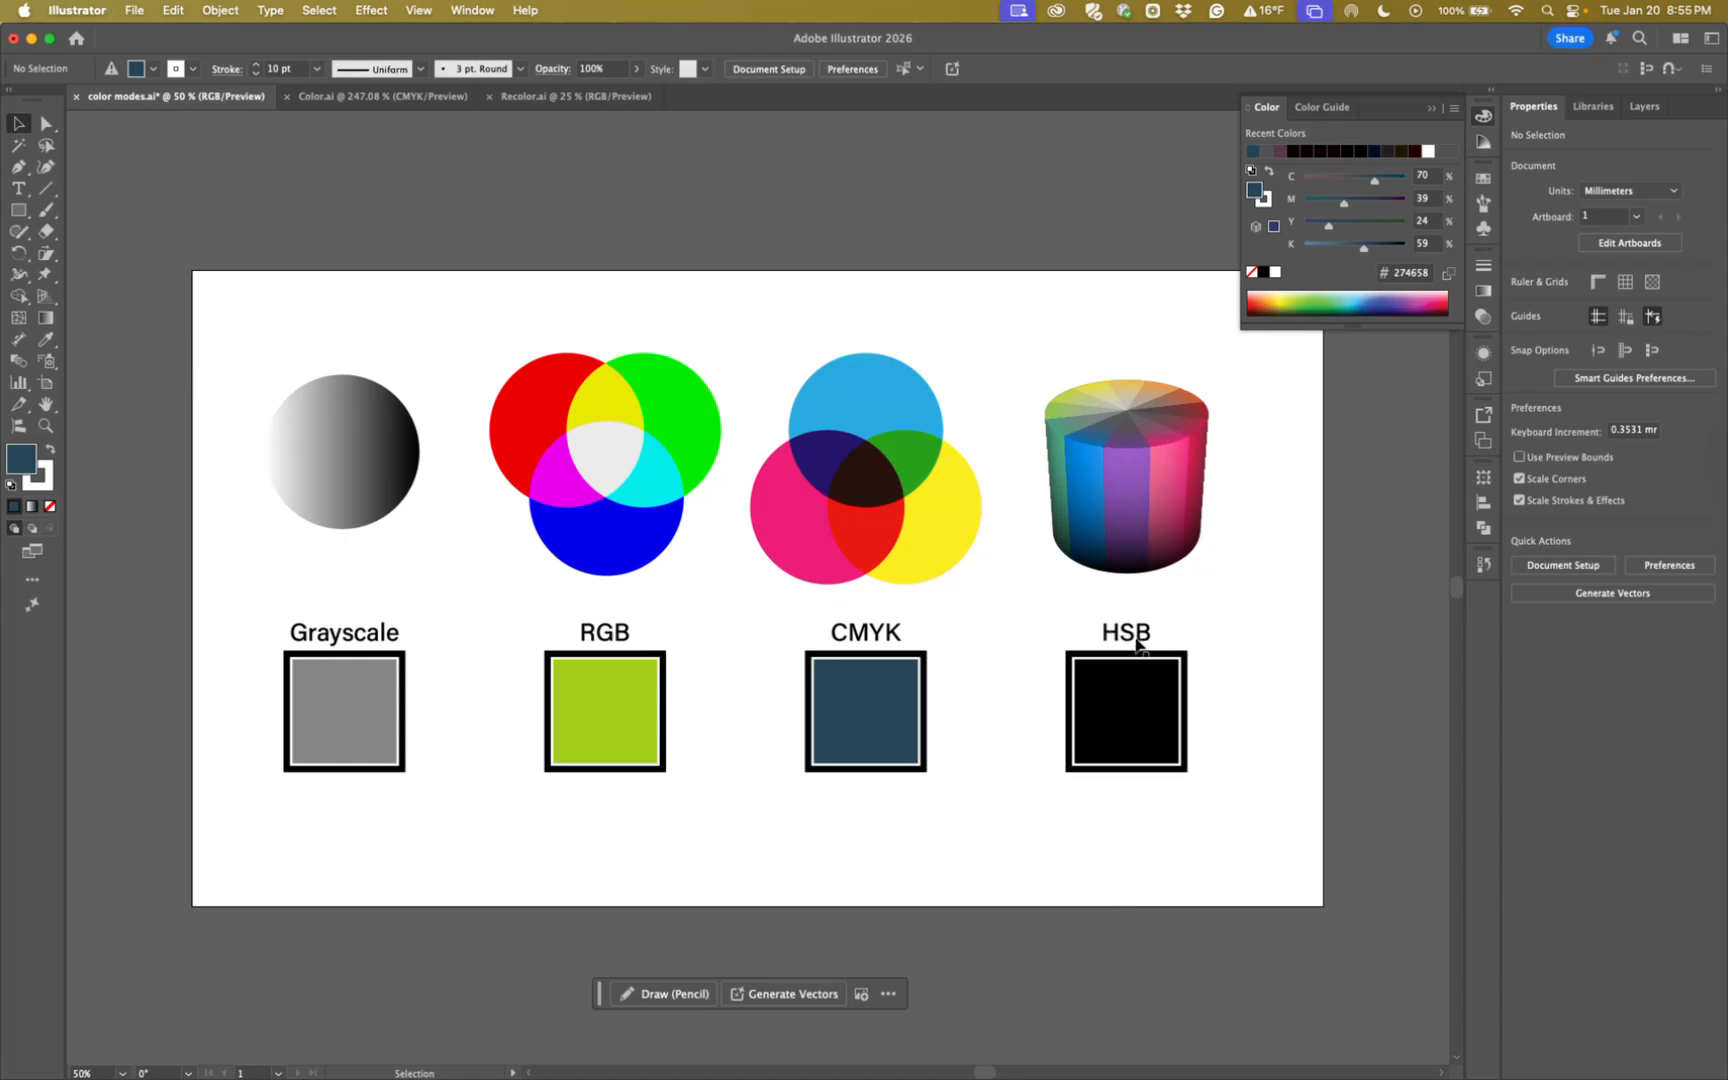
left_click(1128, 712)
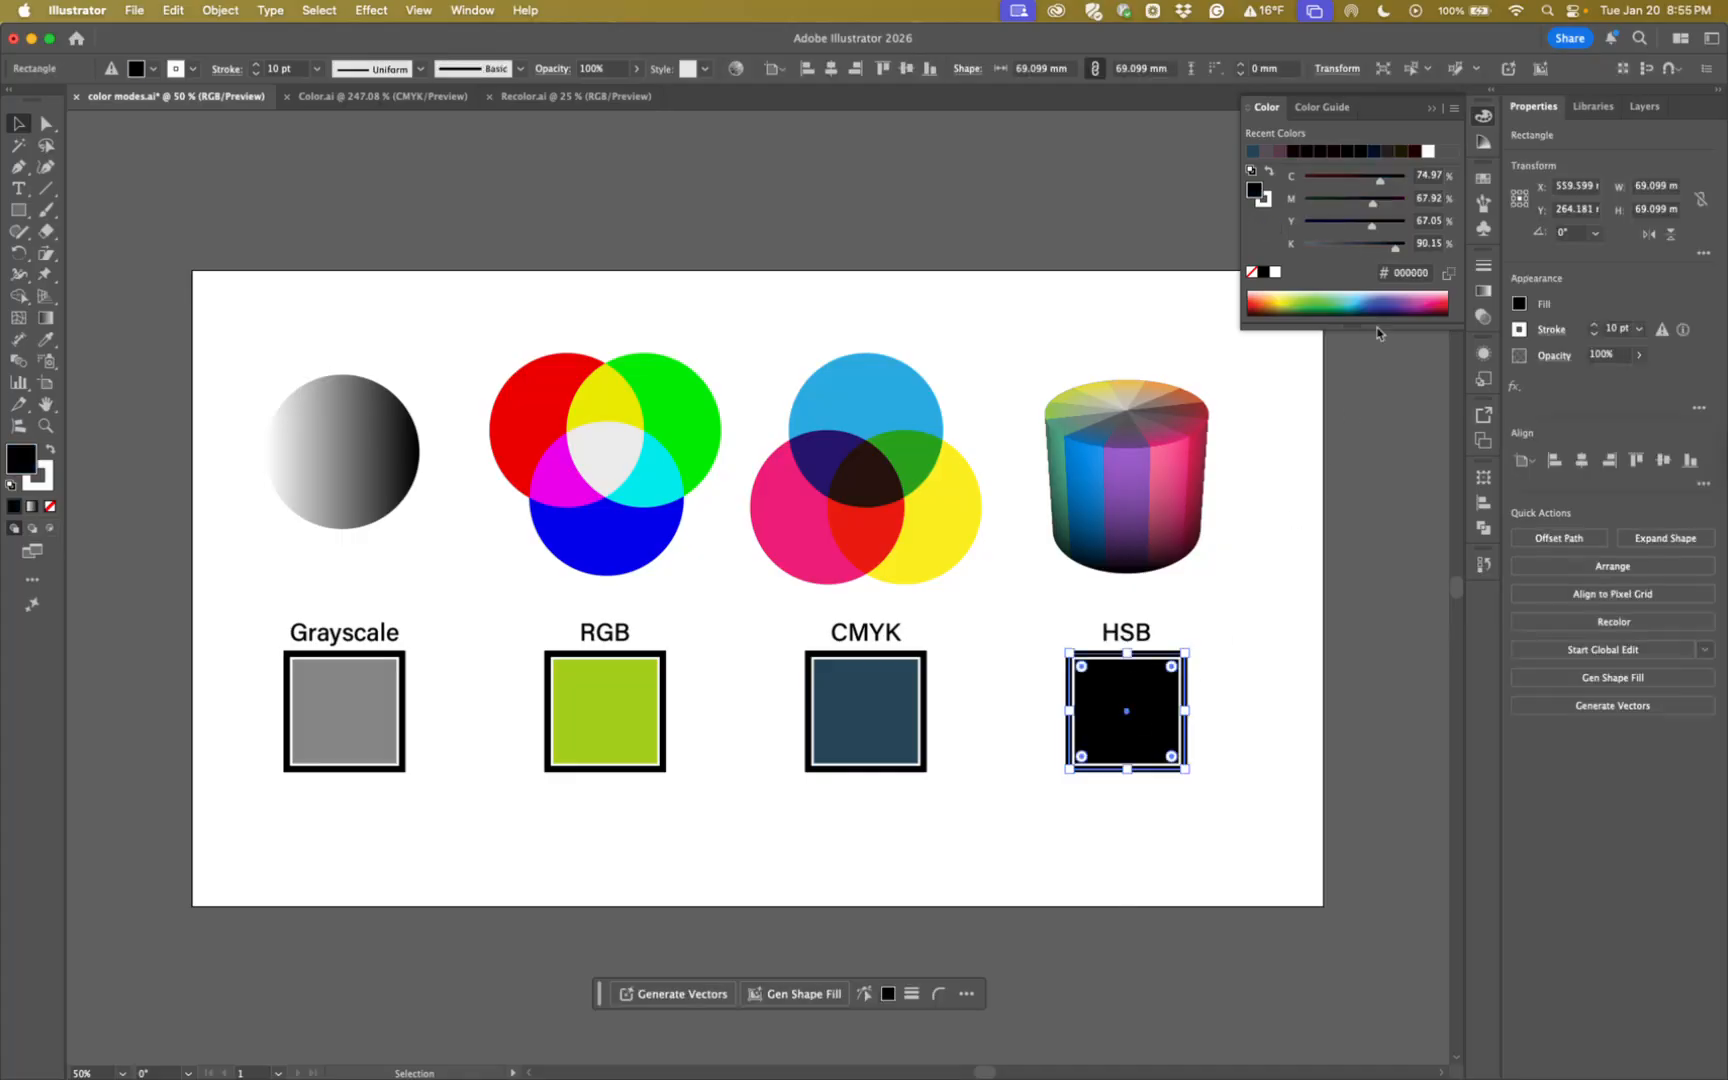
left_click(1457, 113)
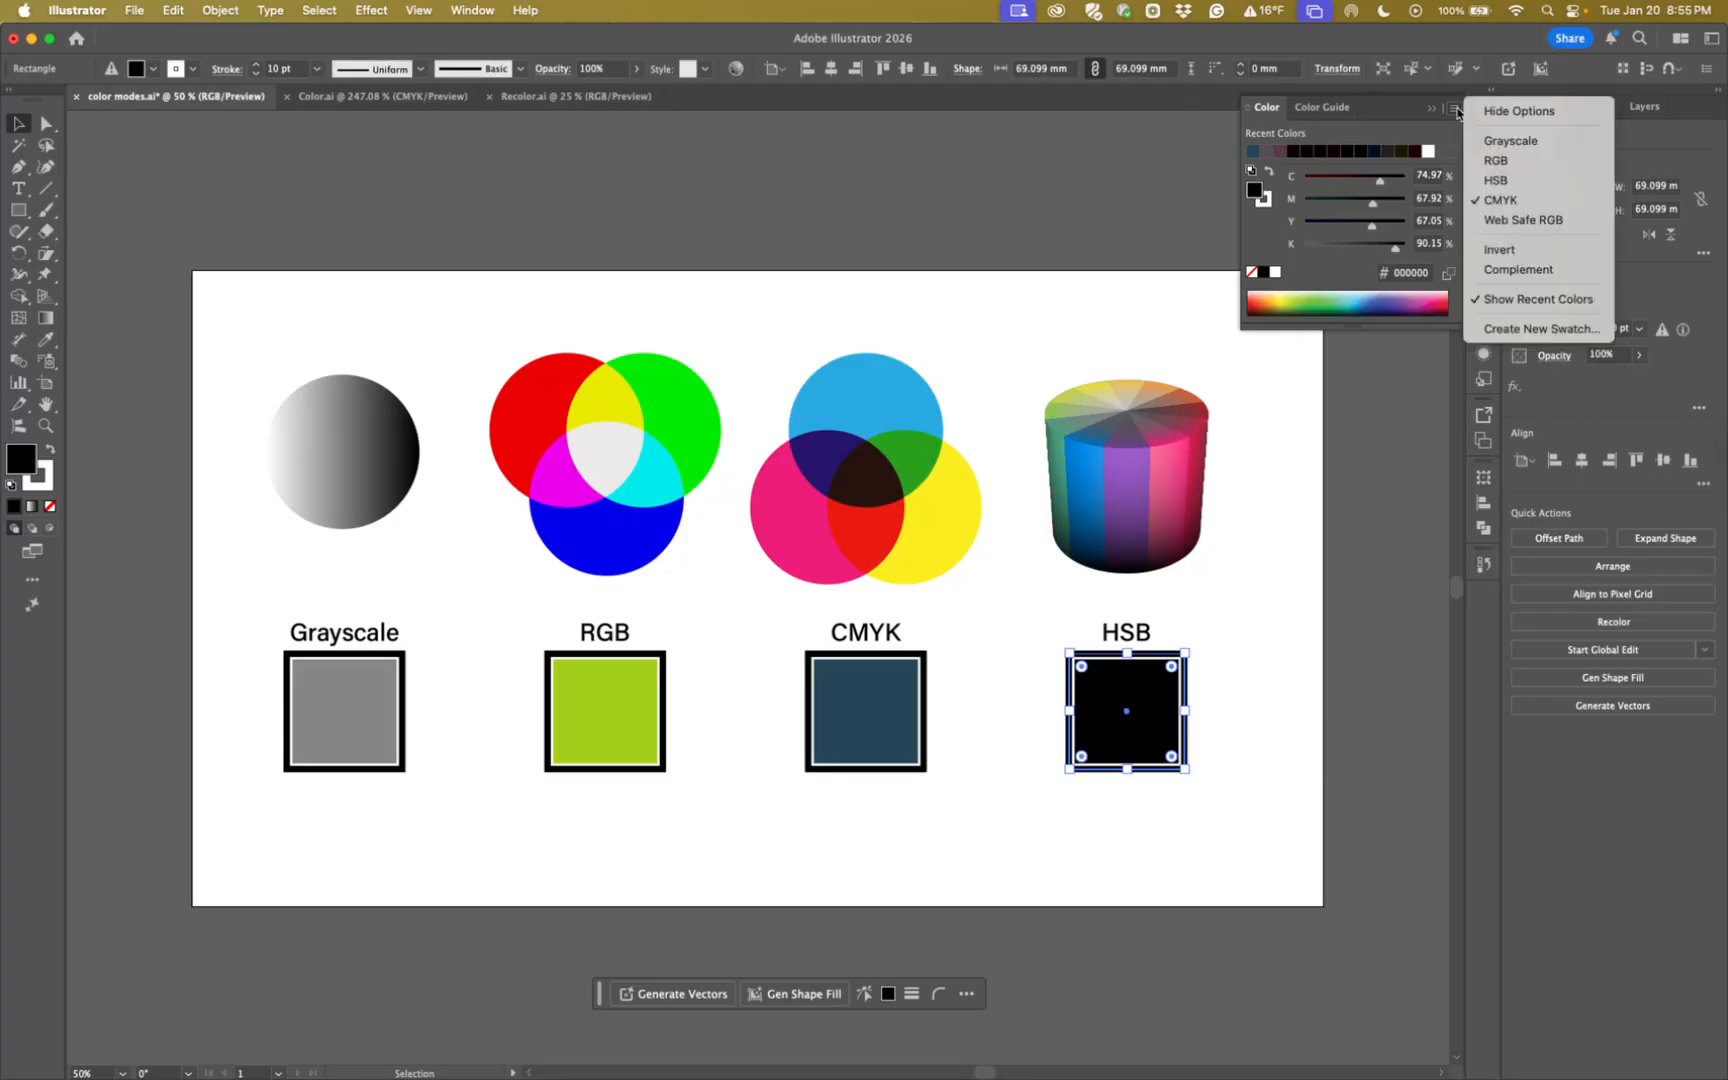
left_click(1484, 182)
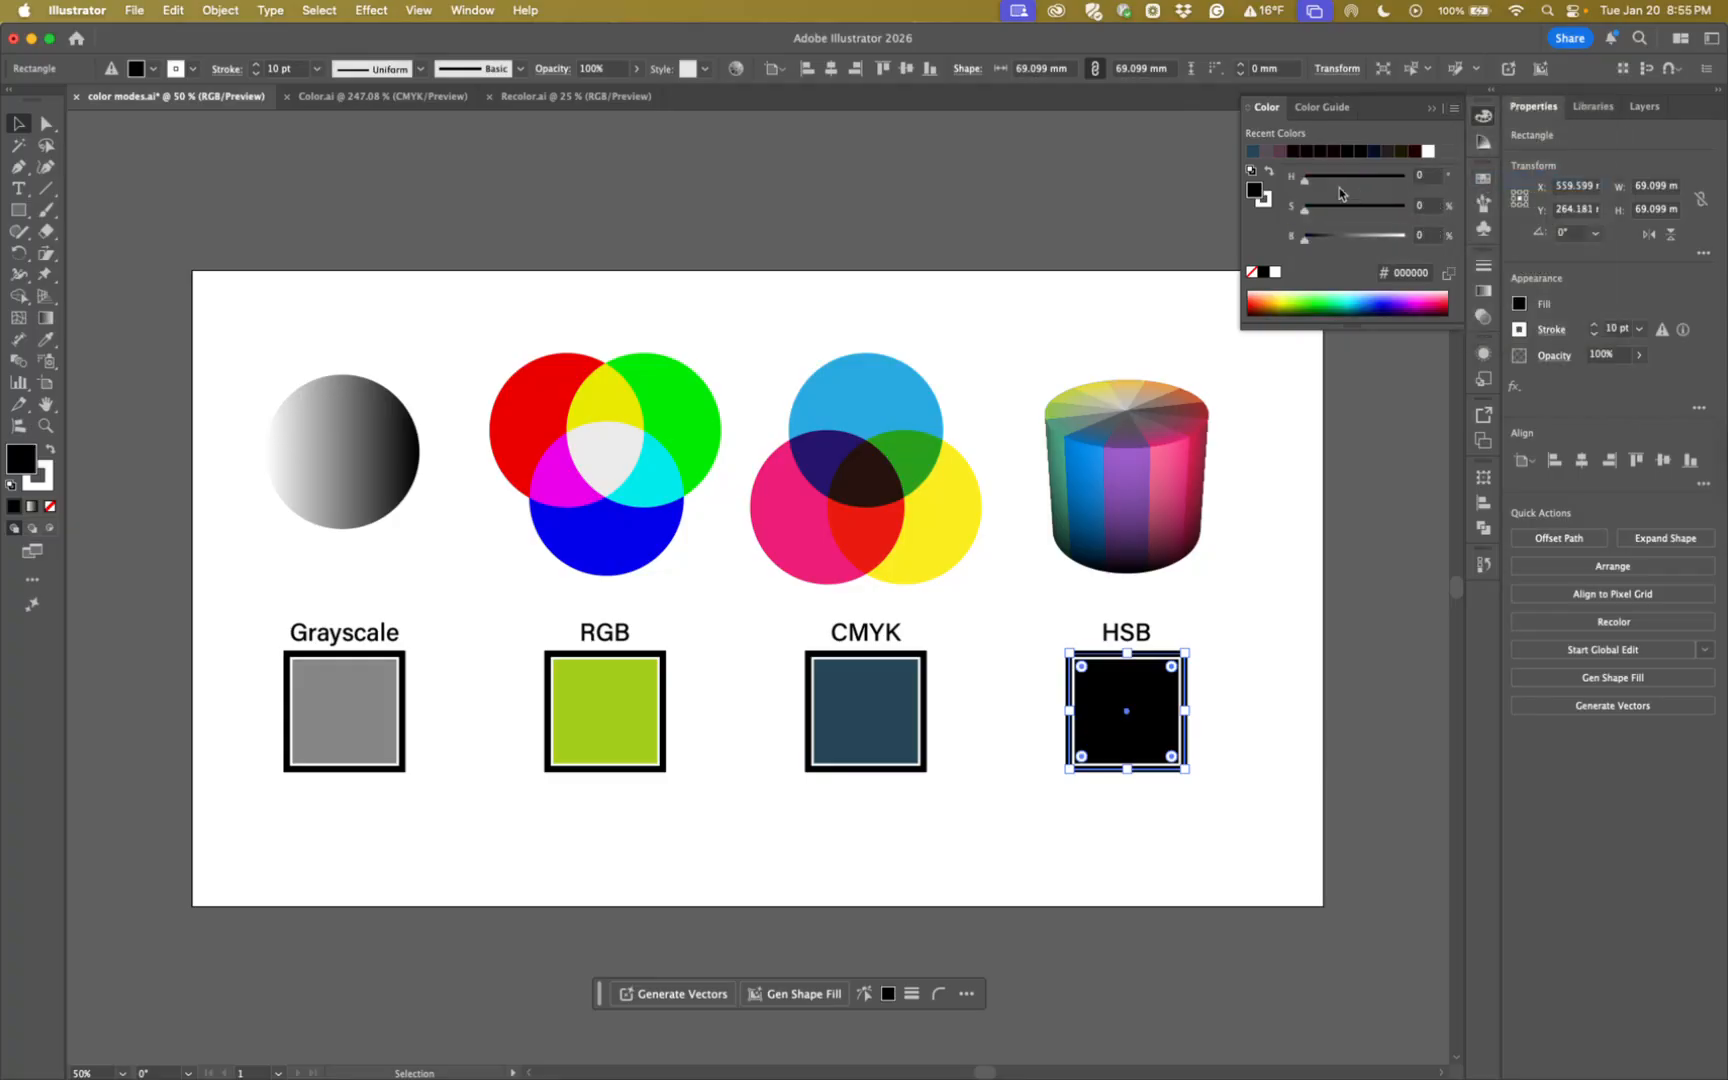
left_click_drag(1304, 184, 1408, 238)
mouse_move(1348, 183)
left_mouse_down()
mouse_move(1320, 186)
mouse_move(1389, 185)
mouse_move(1340, 190)
left_mouse_up()
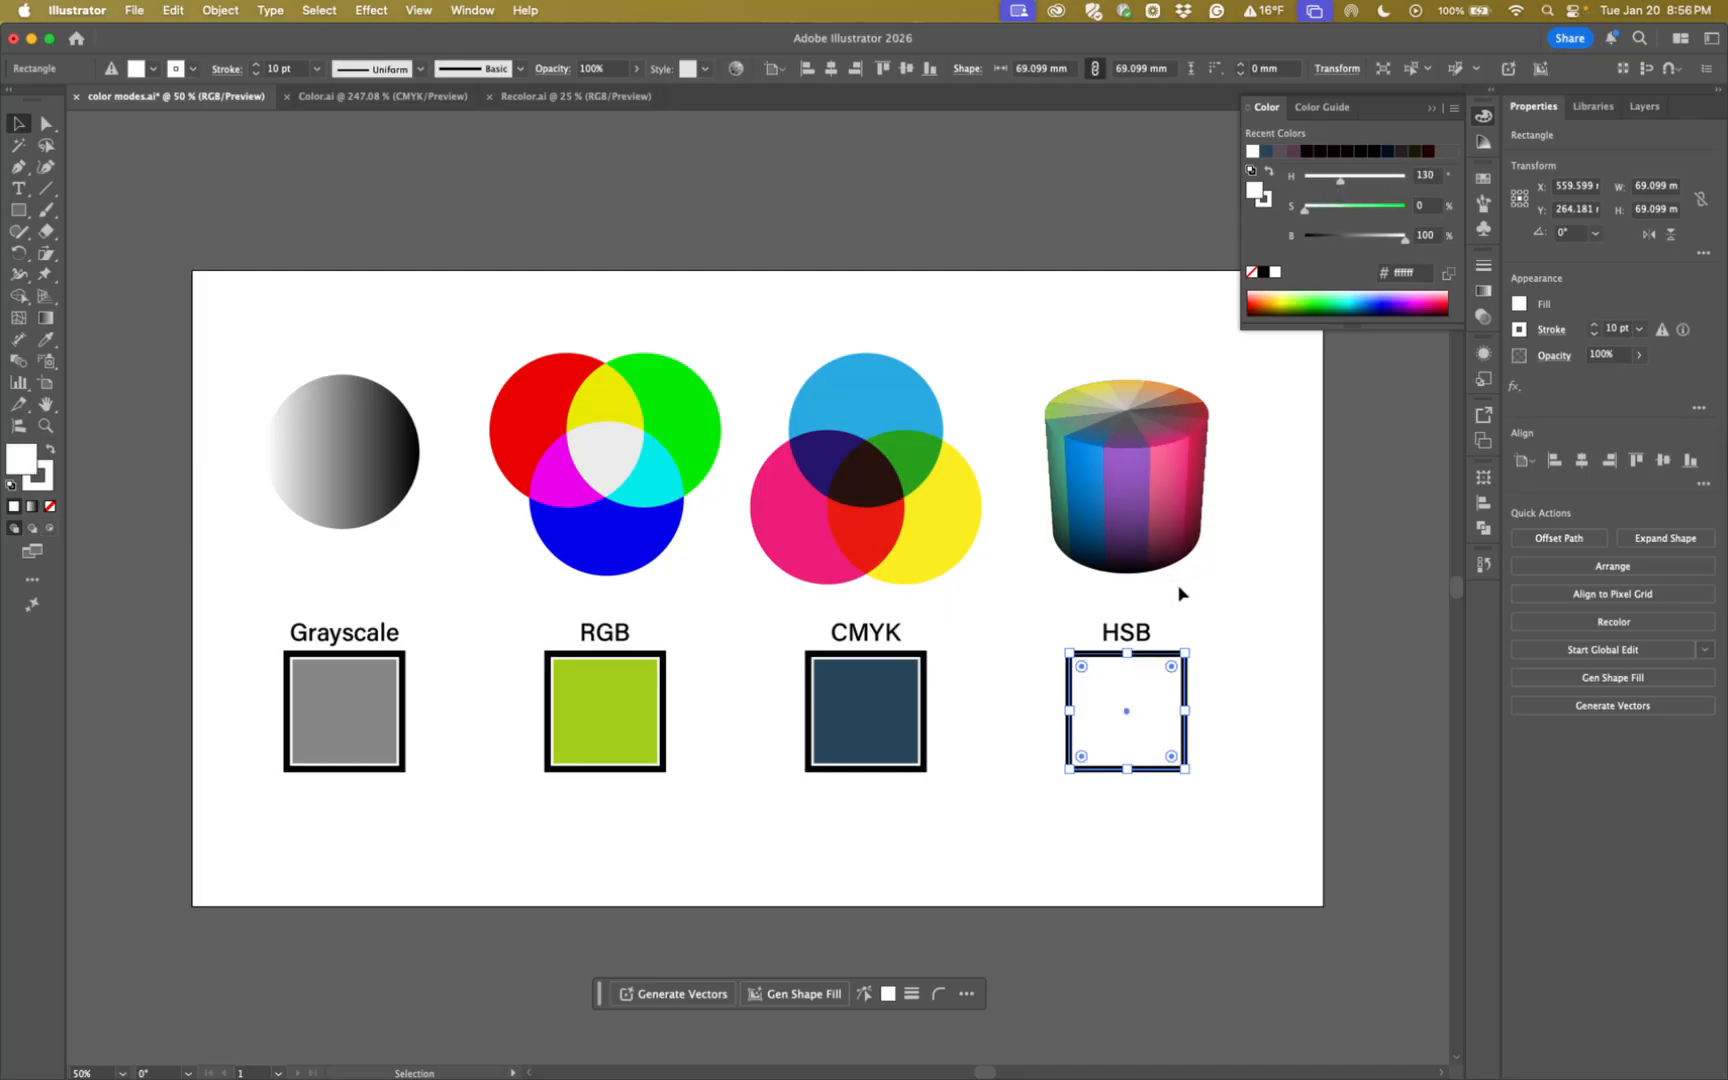
Sample orange from the spectrum for the HSB square, and shift it to a light violet with hue about 243°, saturation about 36%, brightness 100%.
left_click(1269, 303)
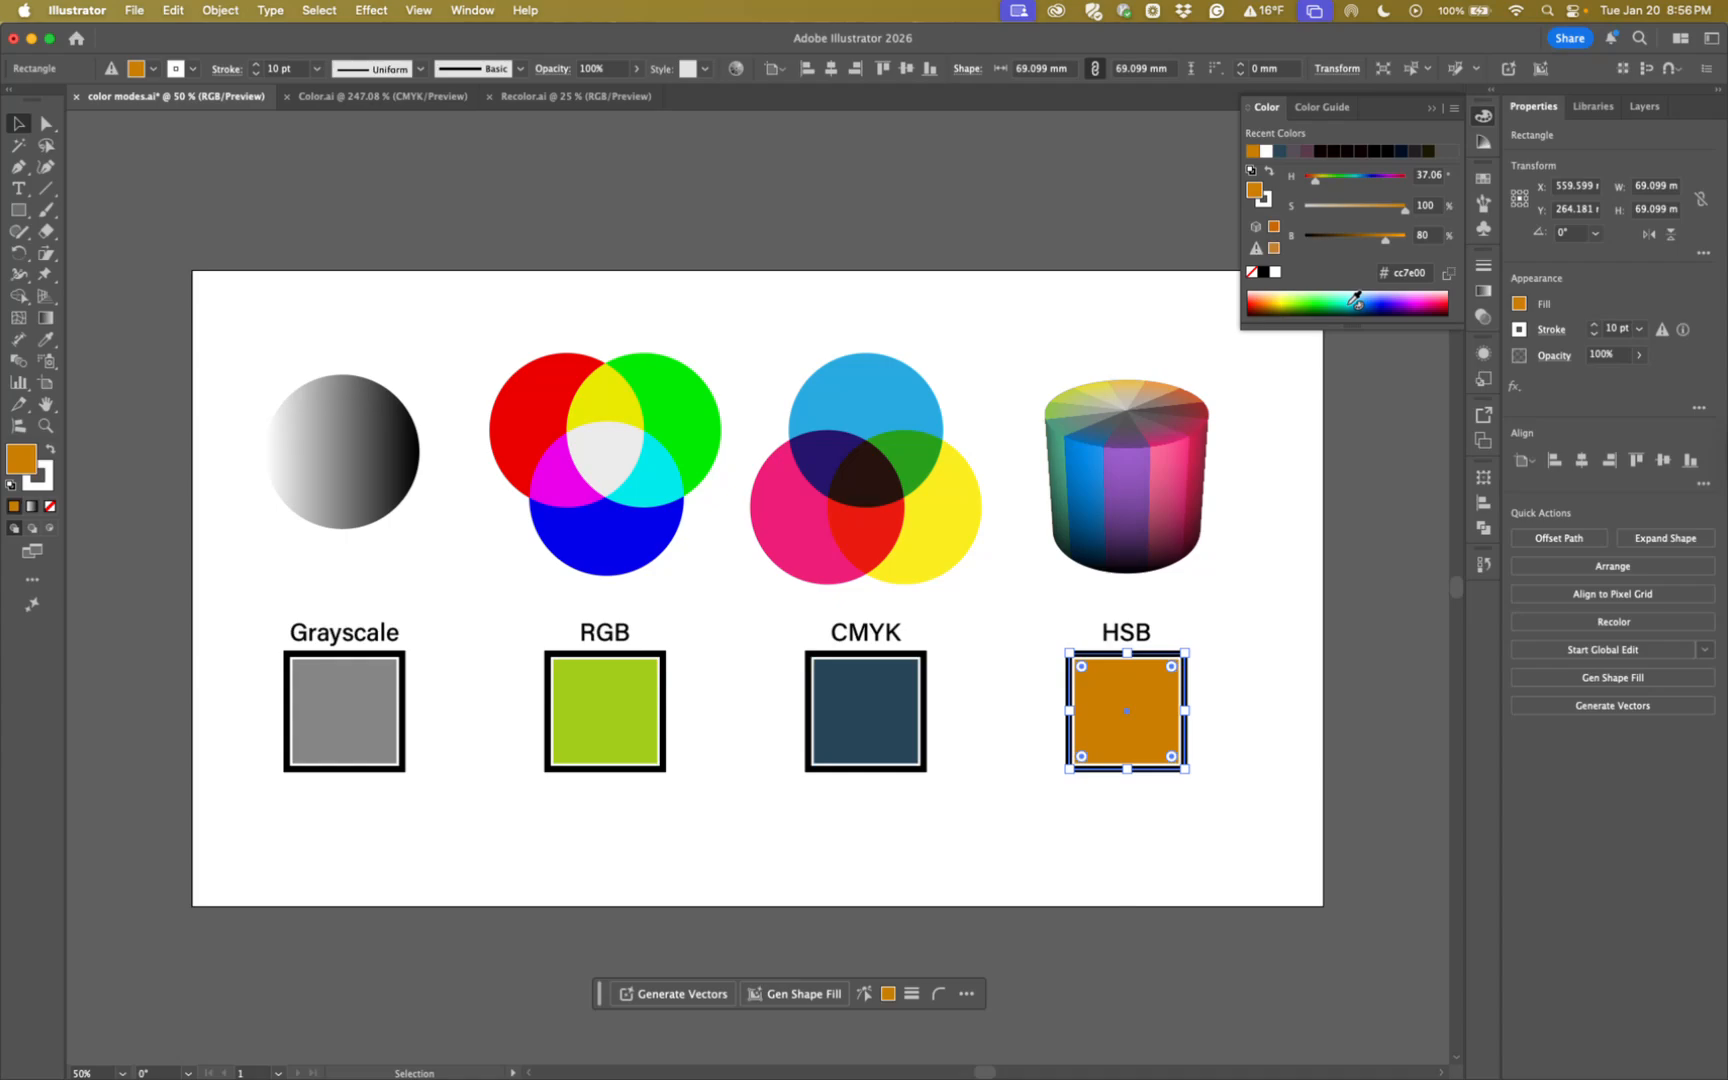
left_click_drag(1316, 185, 1373, 187)
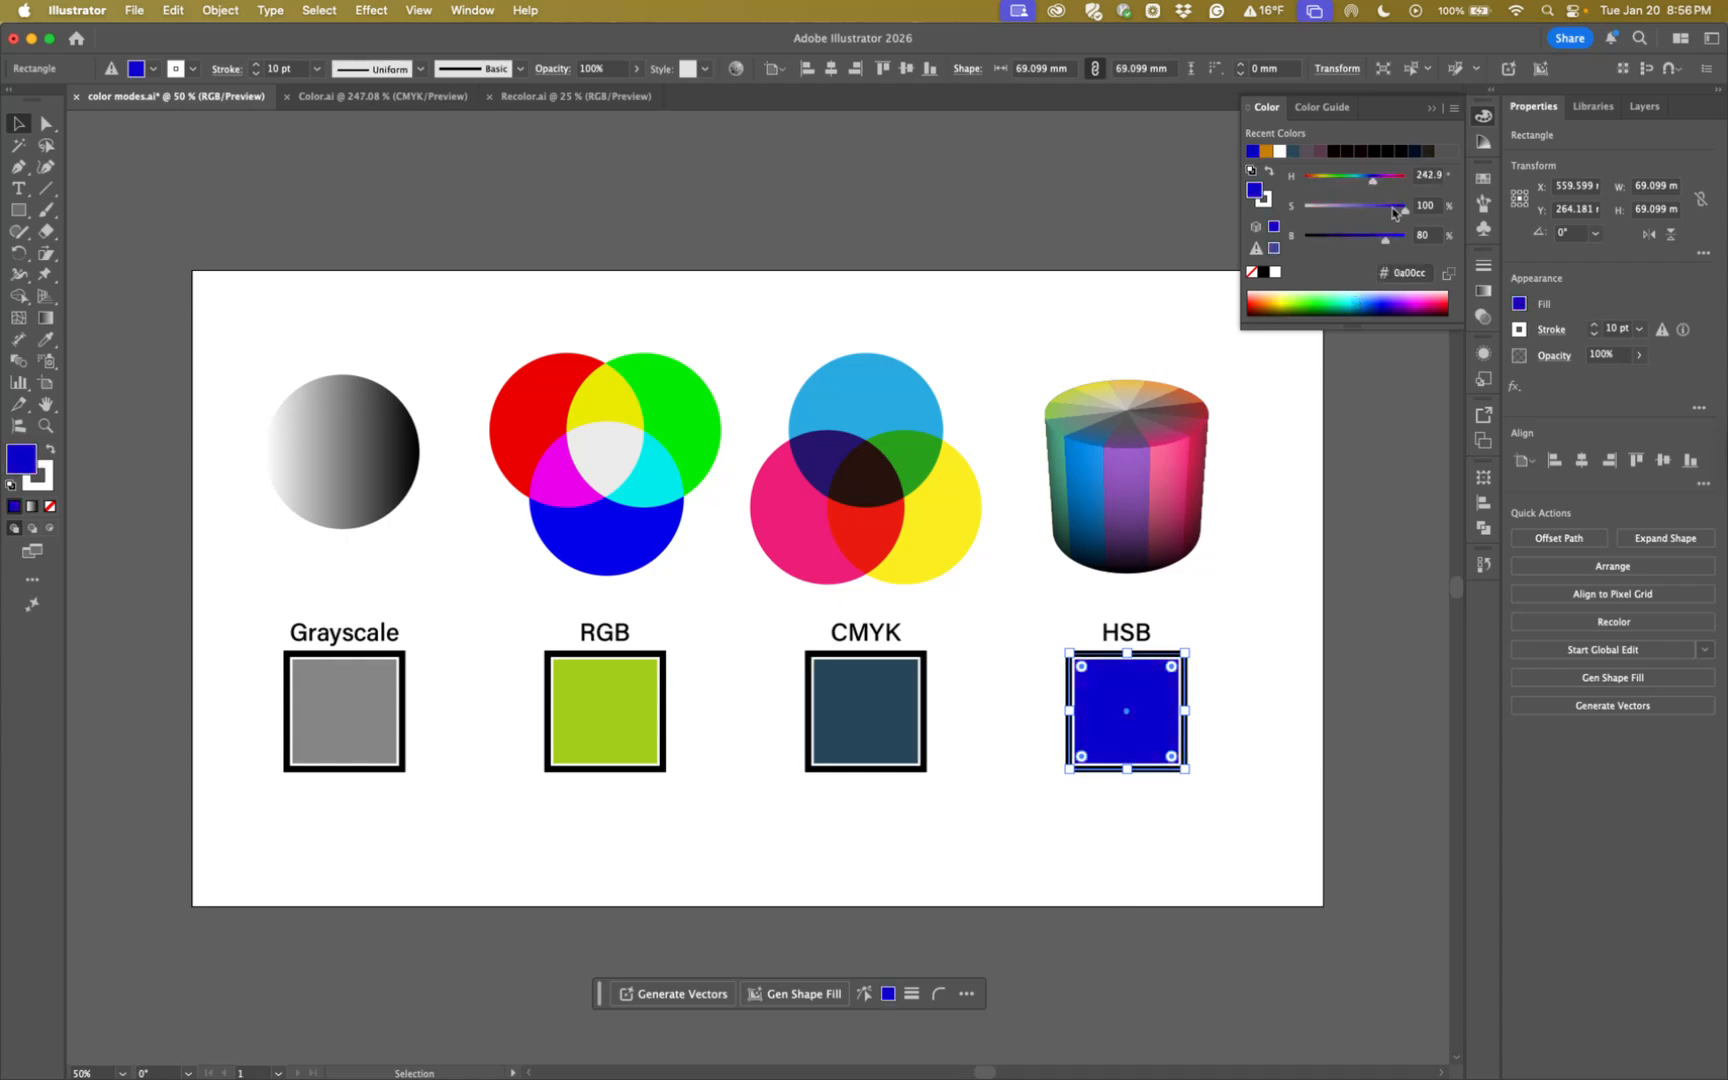
mouse_move(1405, 213)
left_mouse_down()
mouse_move(1337, 216)
mouse_move(1423, 216)
left_mouse_up()
left_click_drag(1423, 216, 1353, 249)
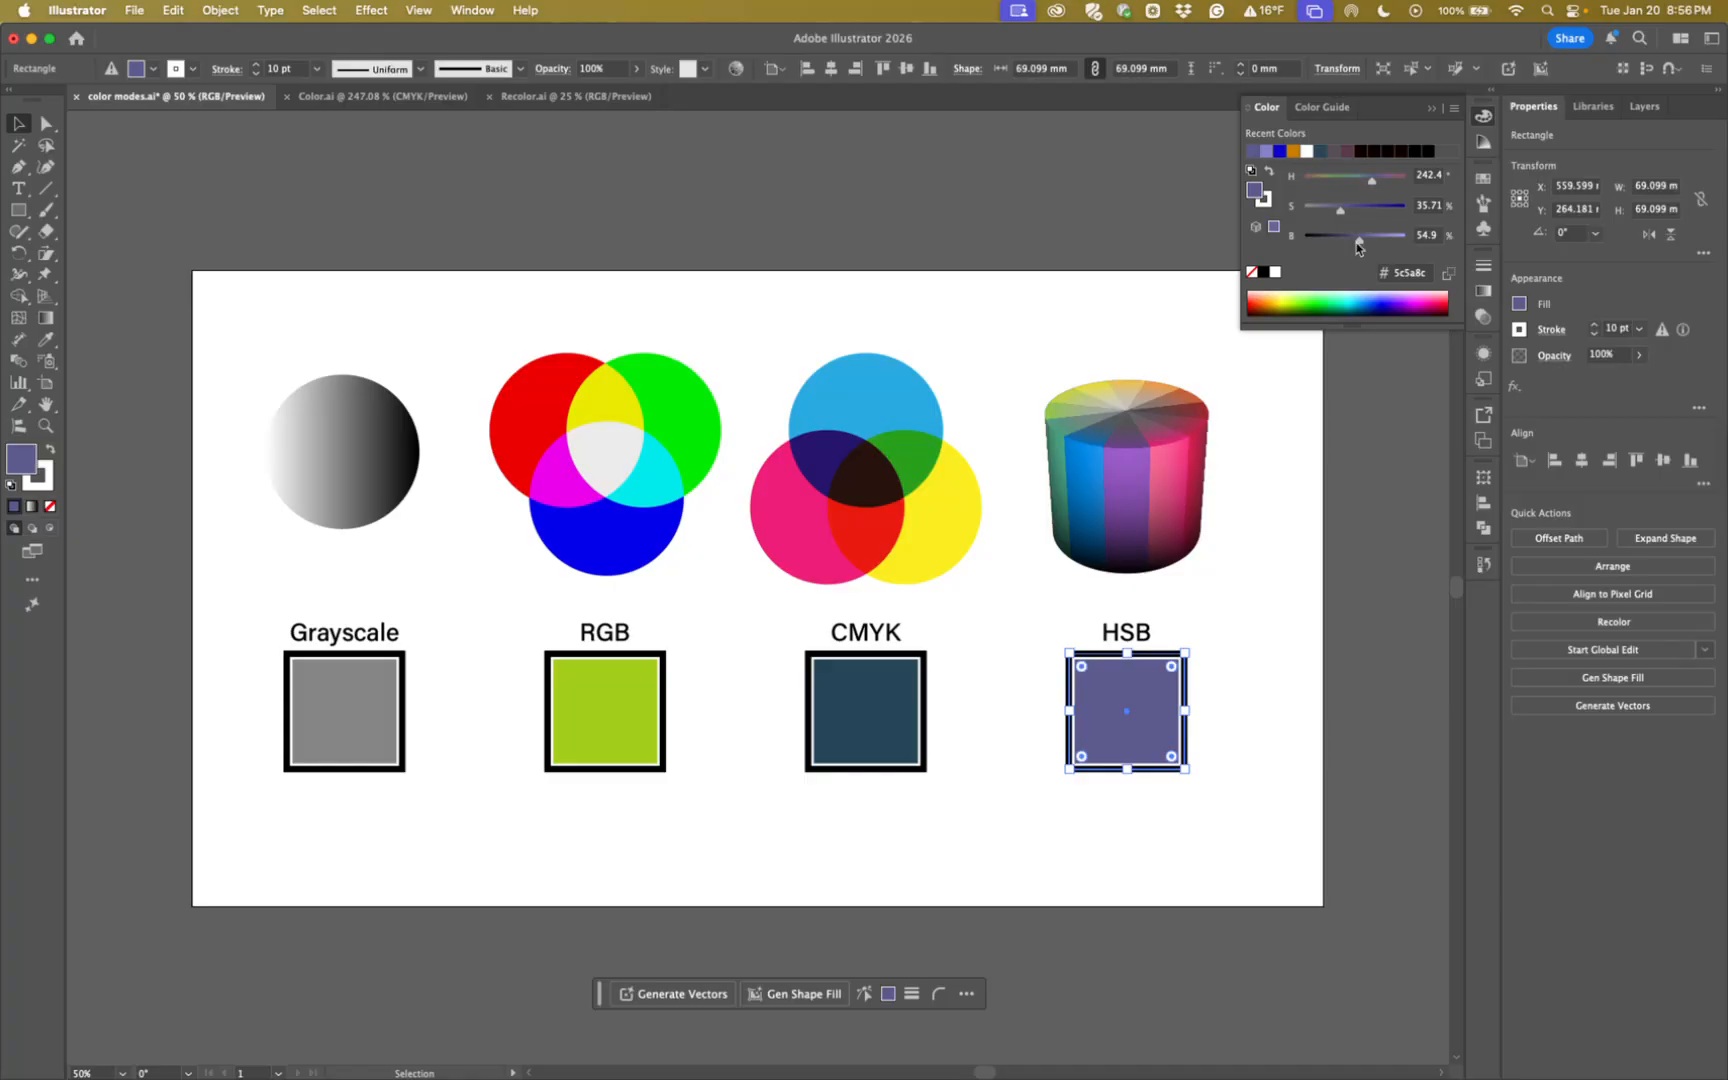
left_click_drag(1360, 244, 1405, 240)
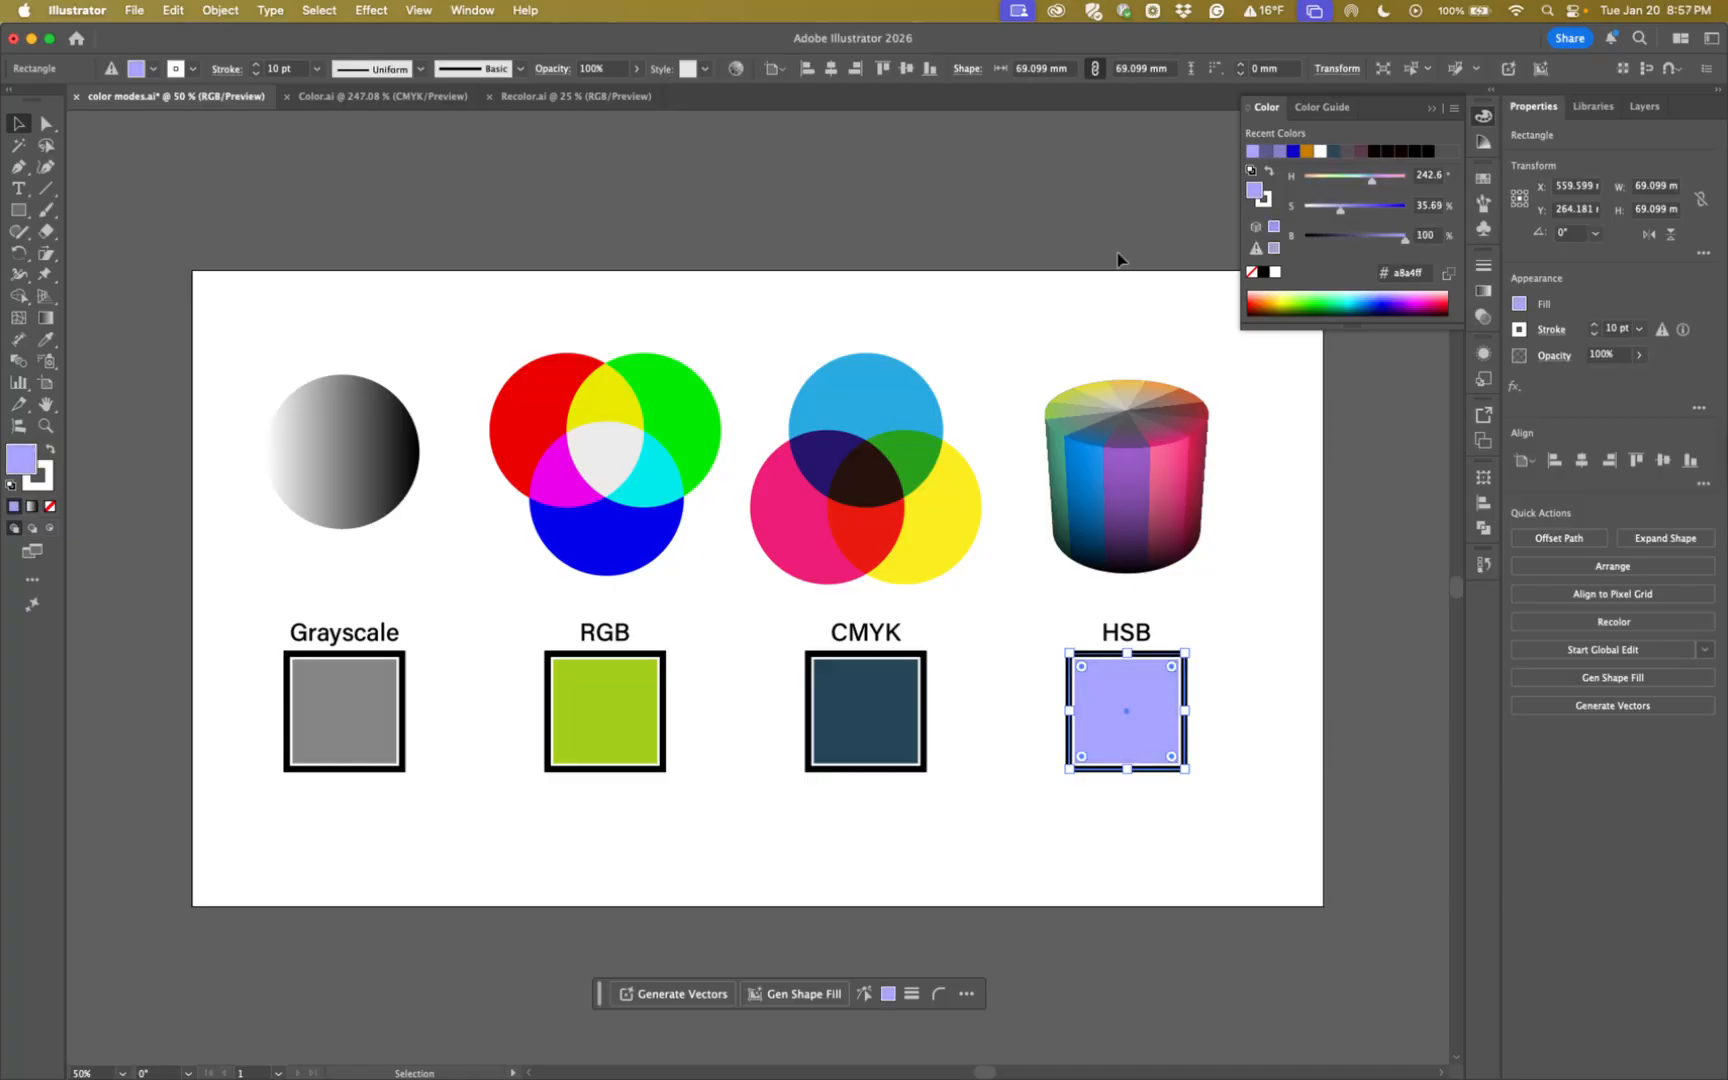
Collapse and reopen the Color panel, and view its list of color models without choosing one.
left_click(1430, 109)
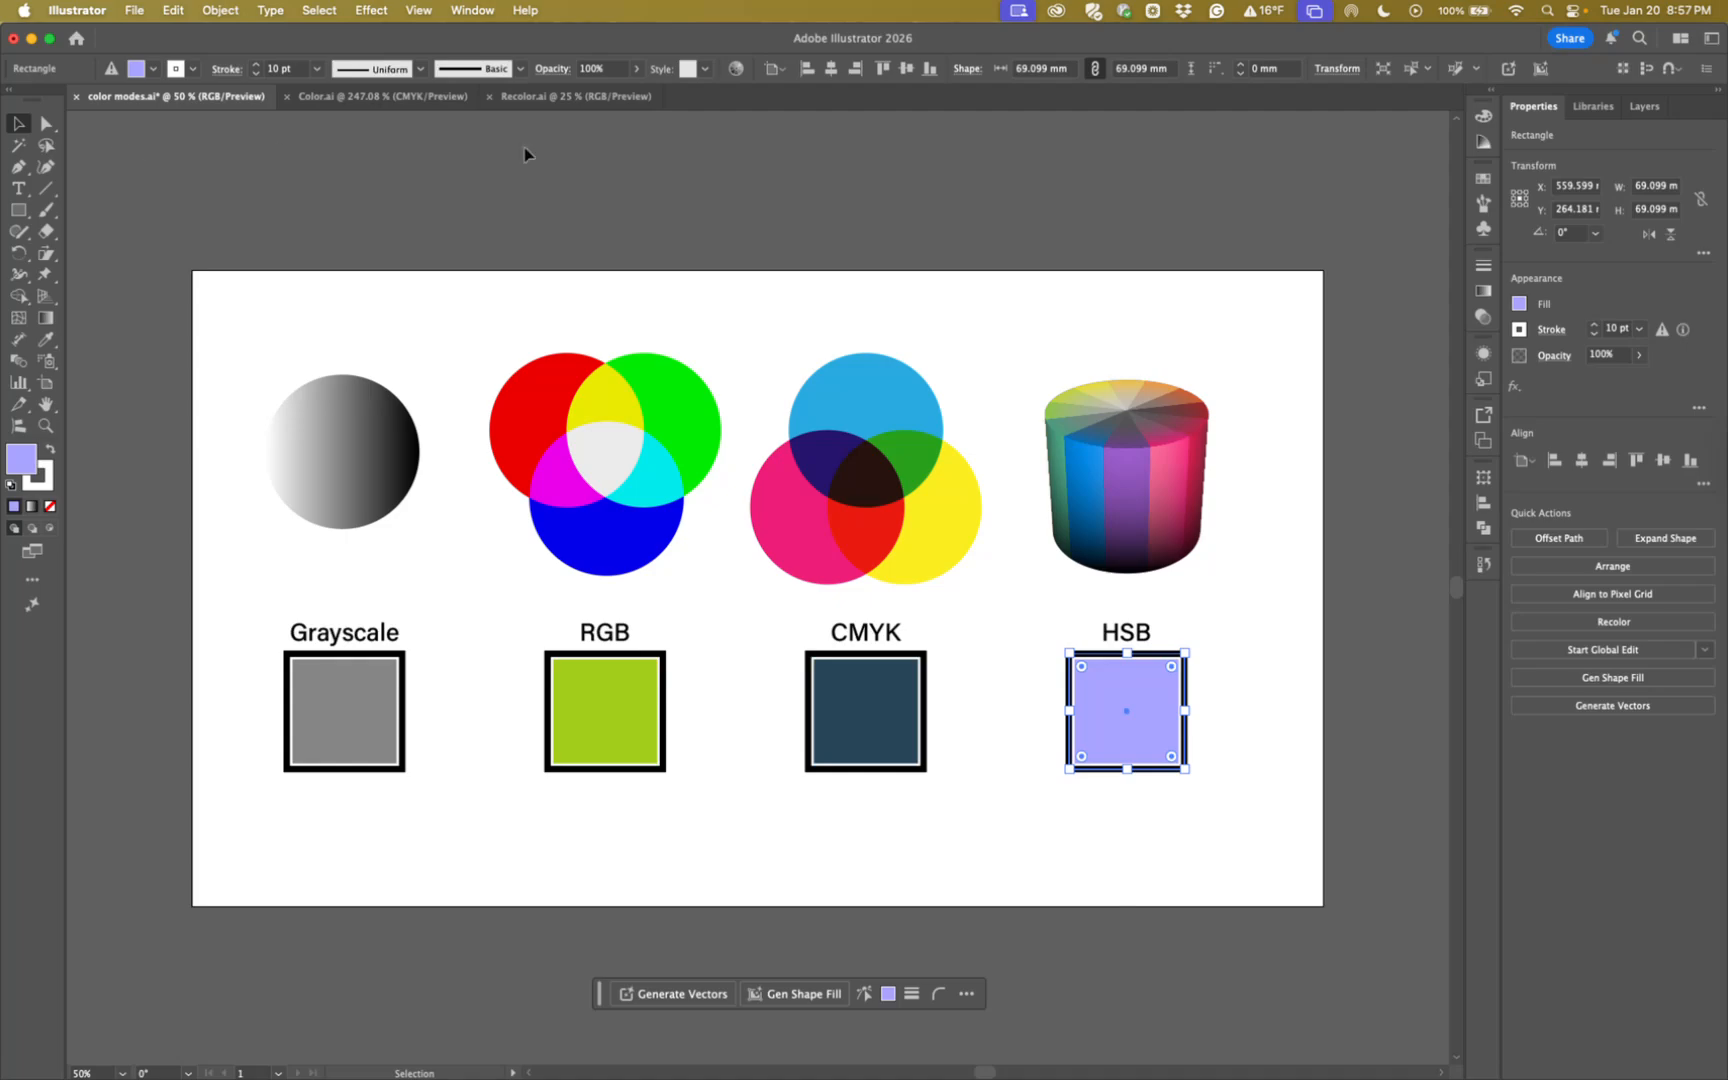
left_click(1482, 118)
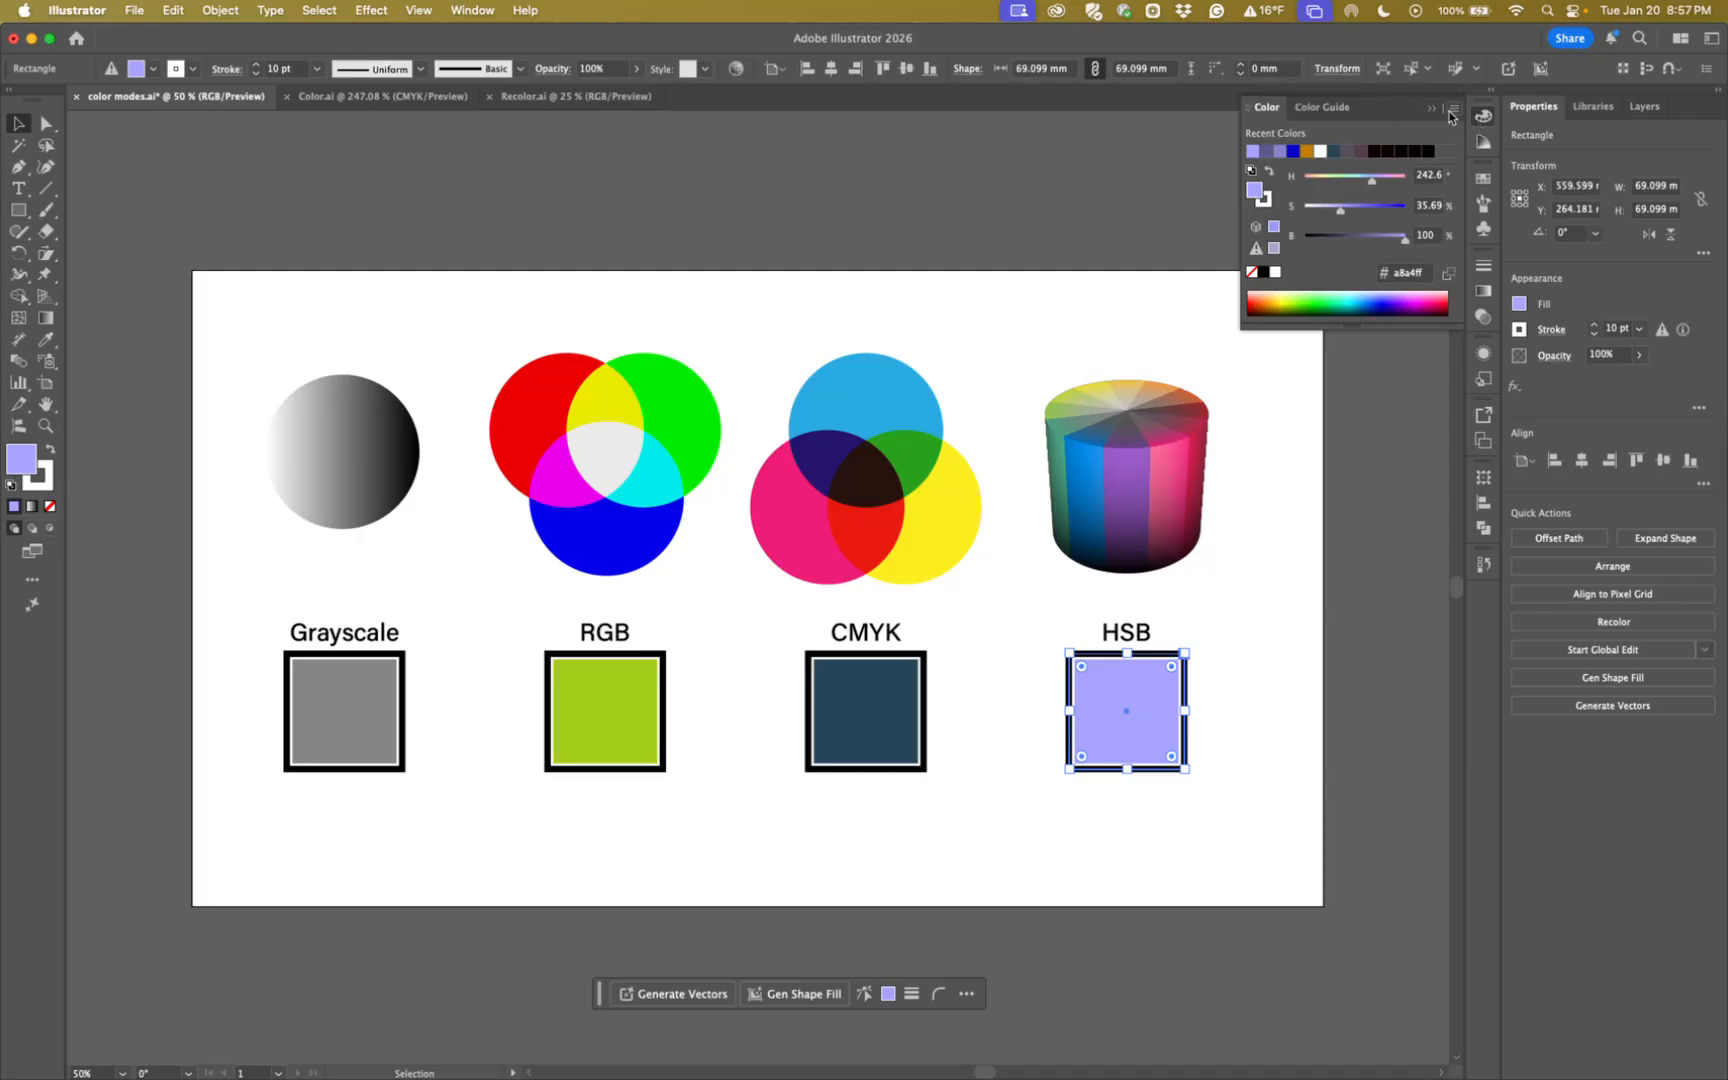
left_click(1452, 112)
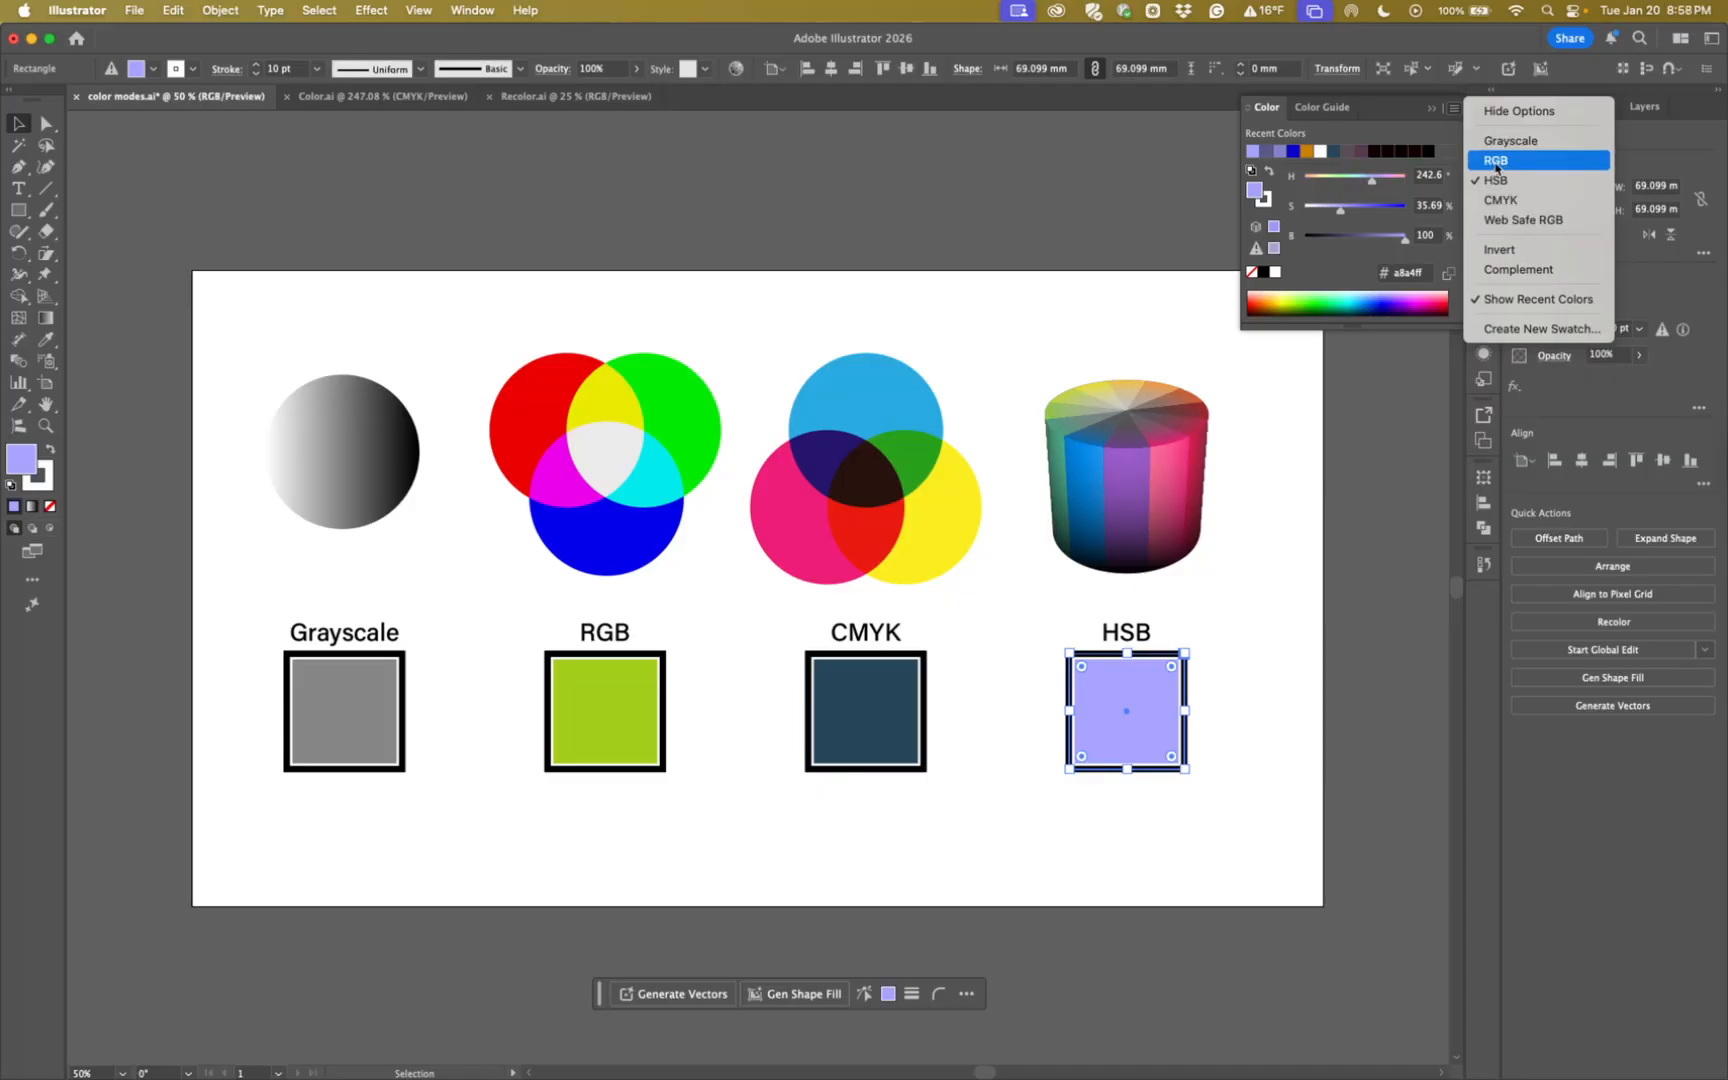
left_click(1413, 396)
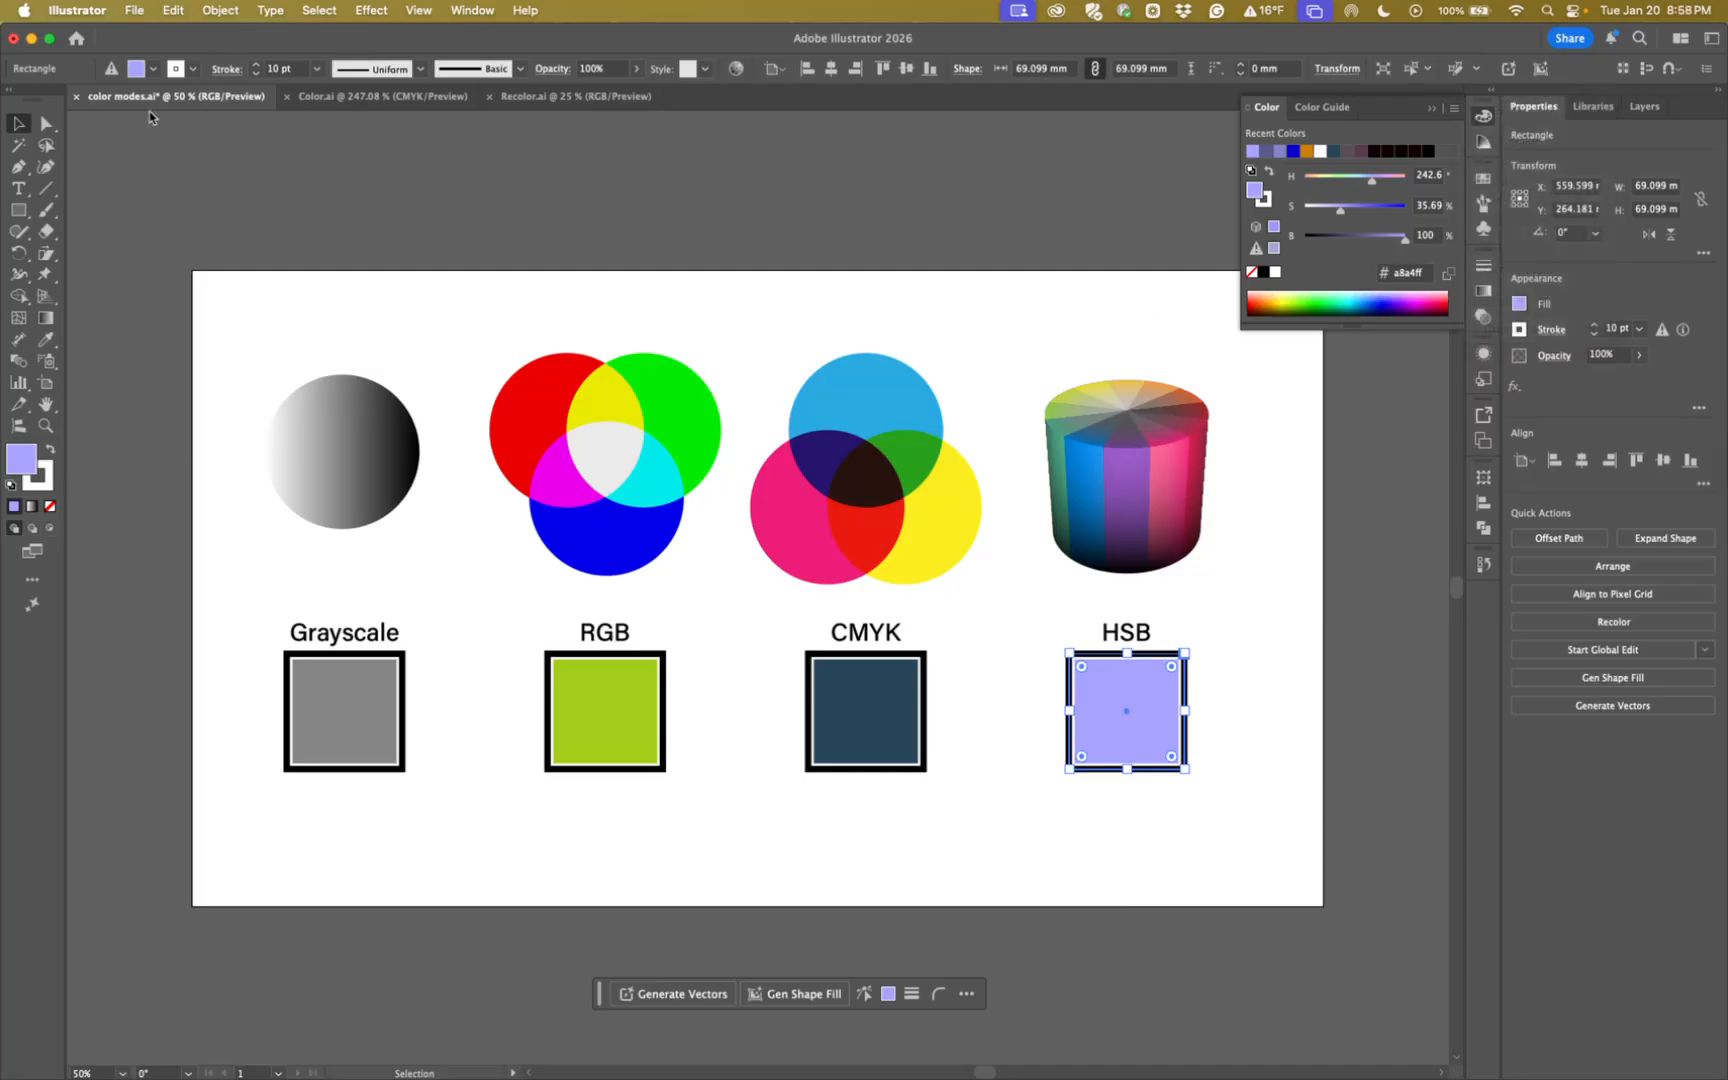
Switch to the Color.ai document, view the Color Guide beside the Color panel, and collapse them.
left_click(323, 98)
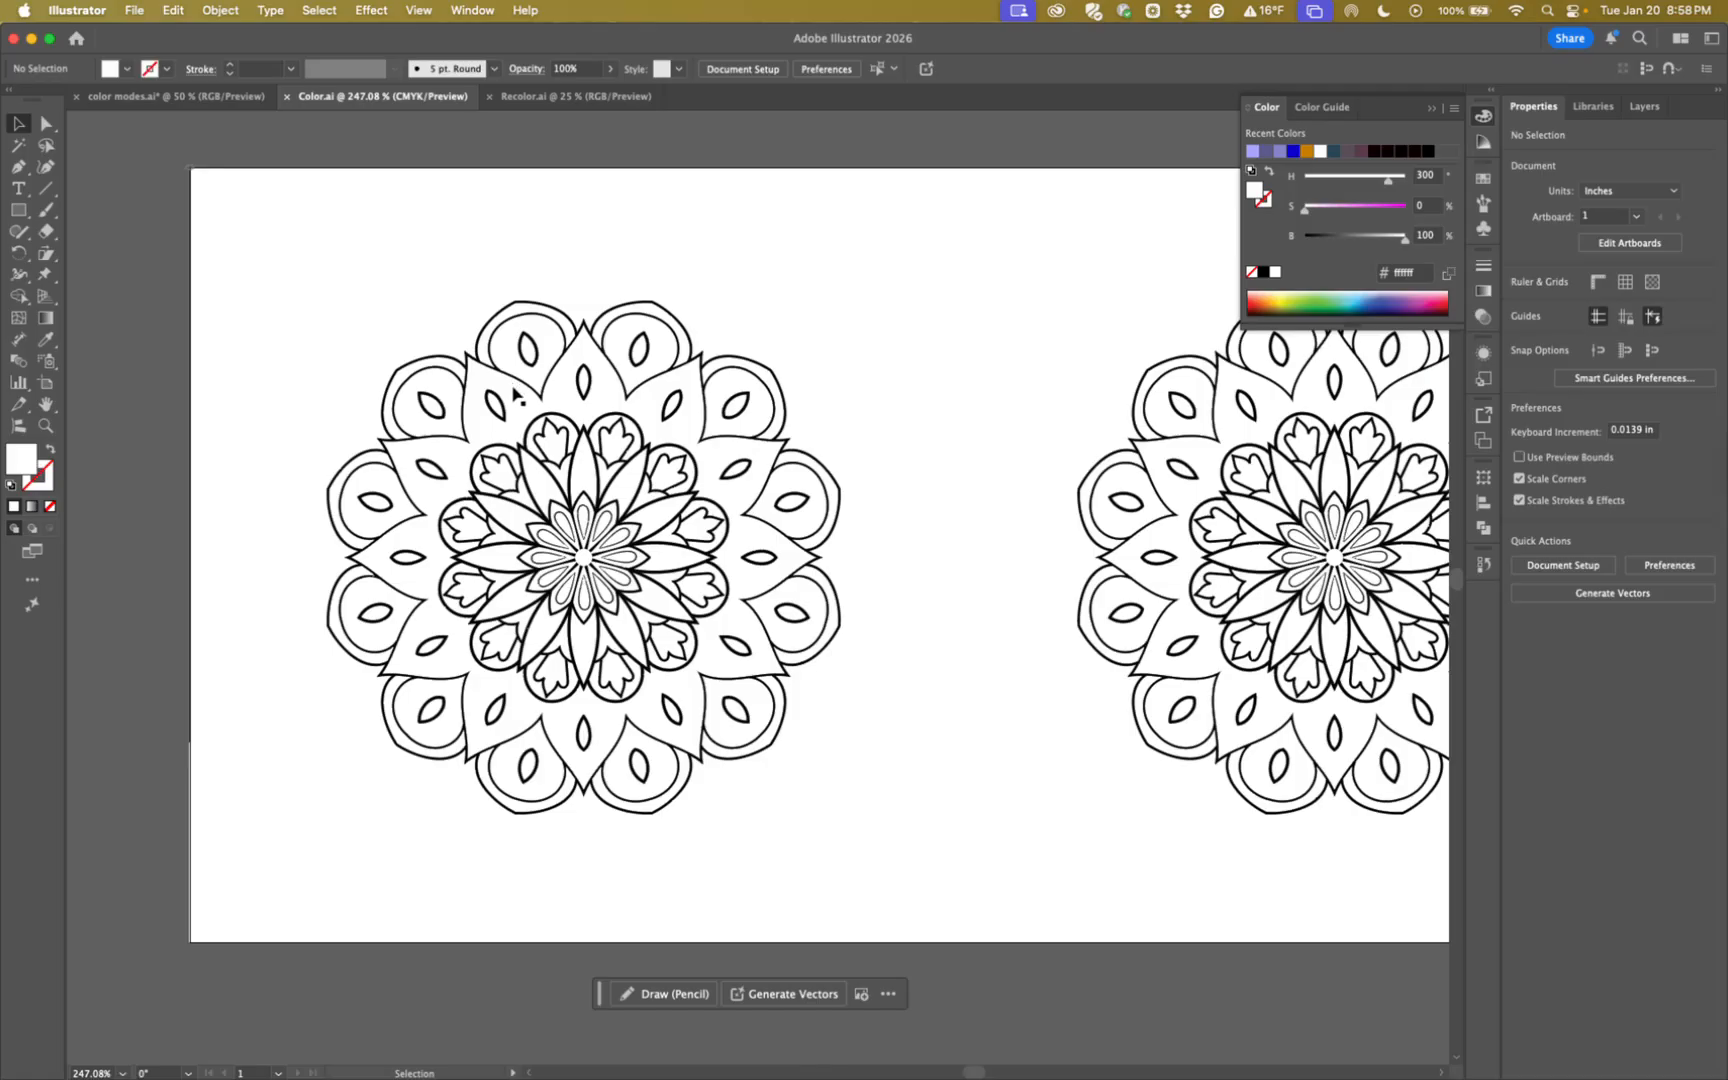
left_click(1316, 112)
left_click(1267, 107)
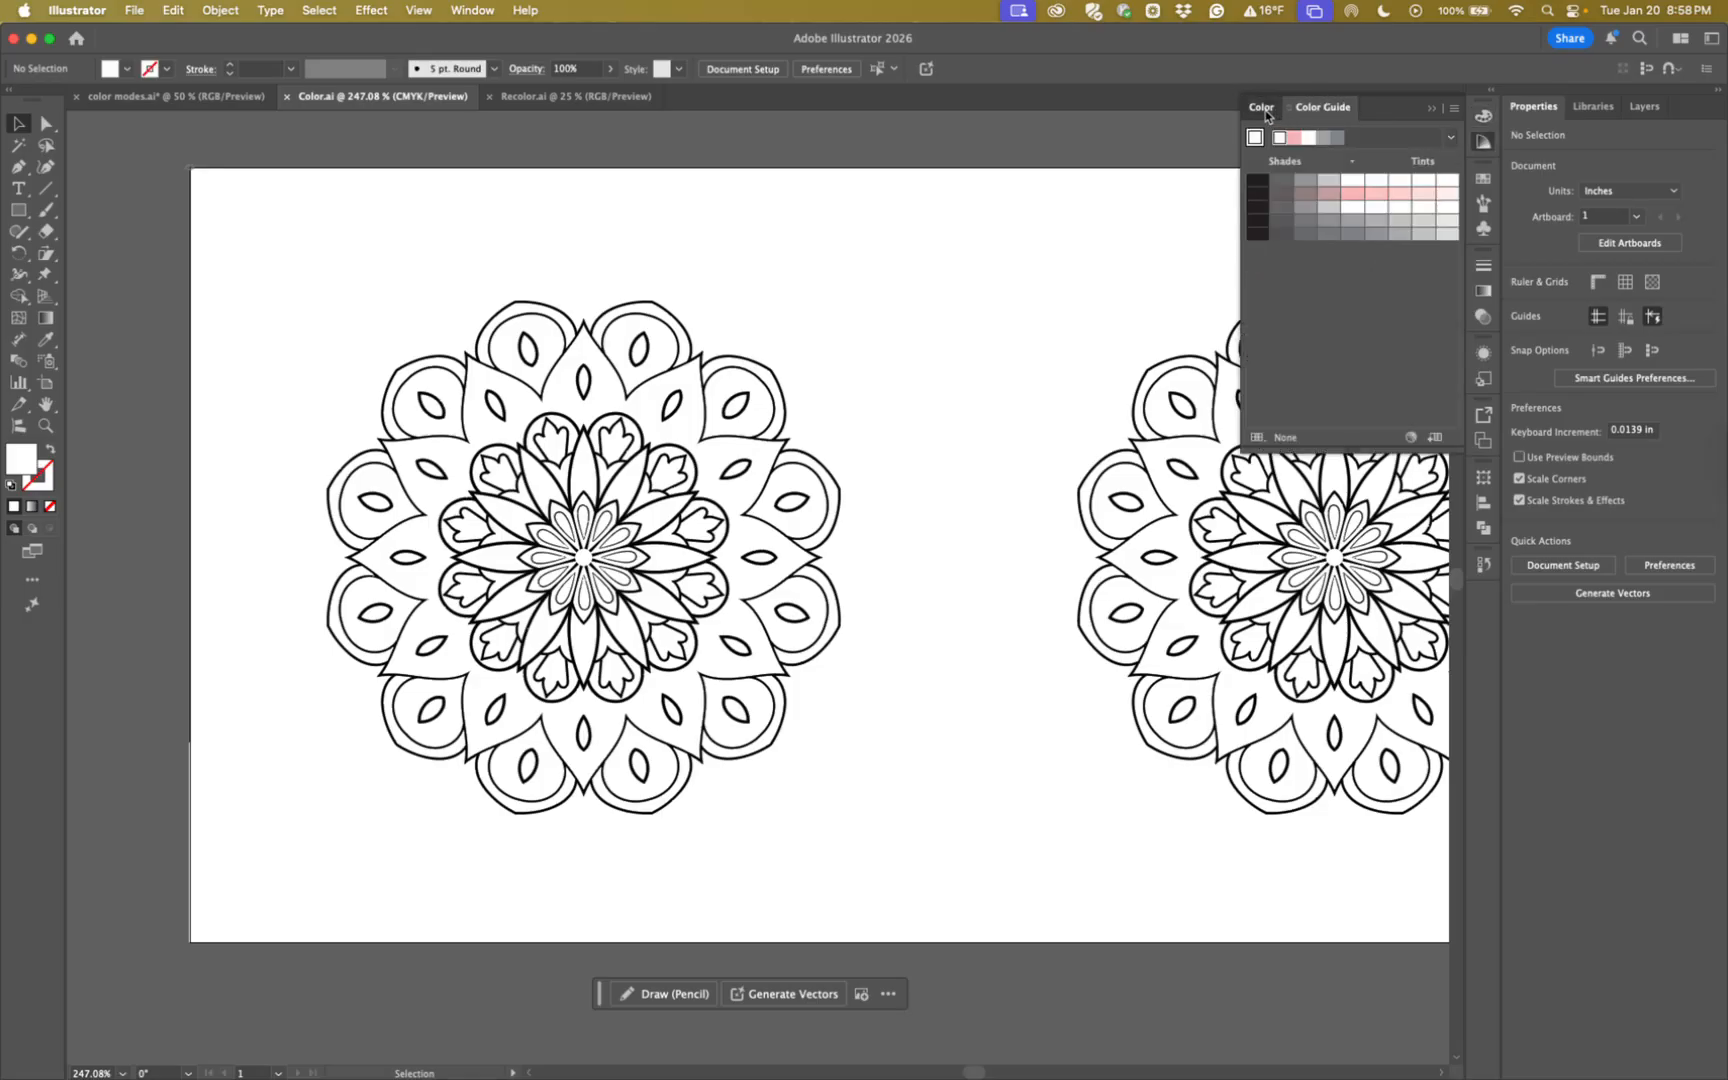
left_click(1324, 112)
left_click(1325, 112)
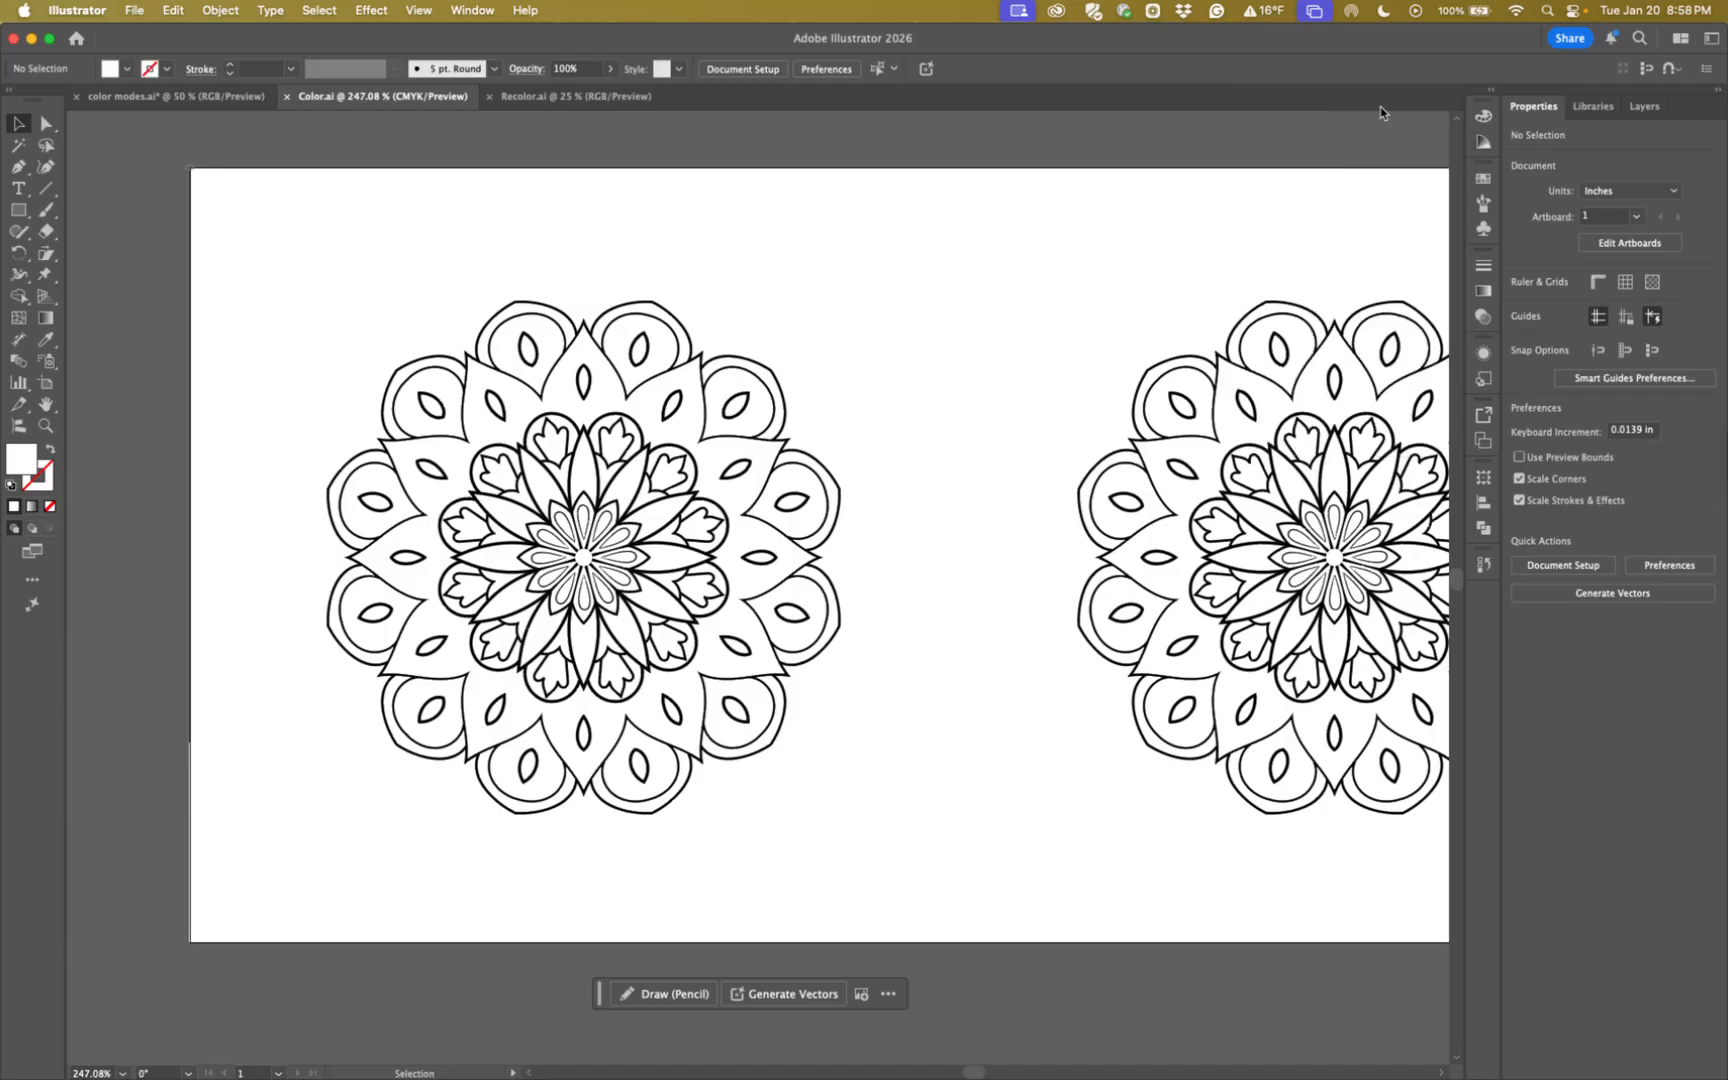
left_click(1484, 144)
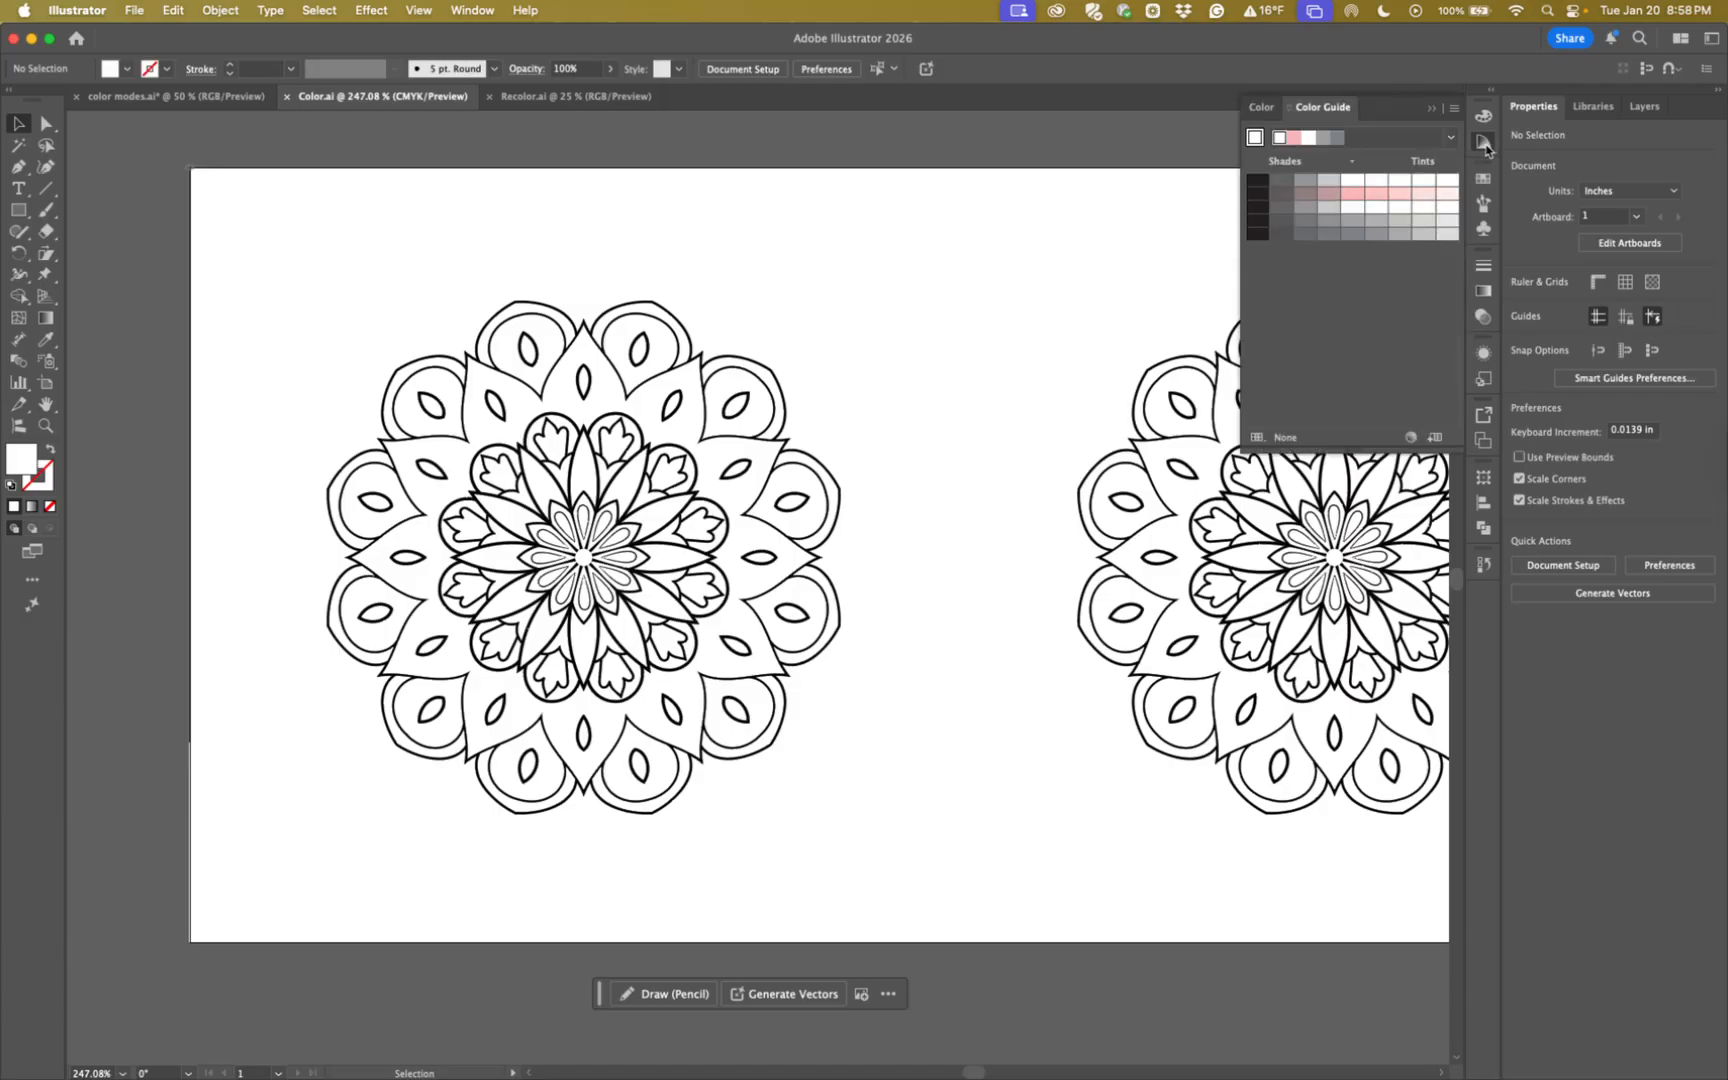
left_click(1485, 146)
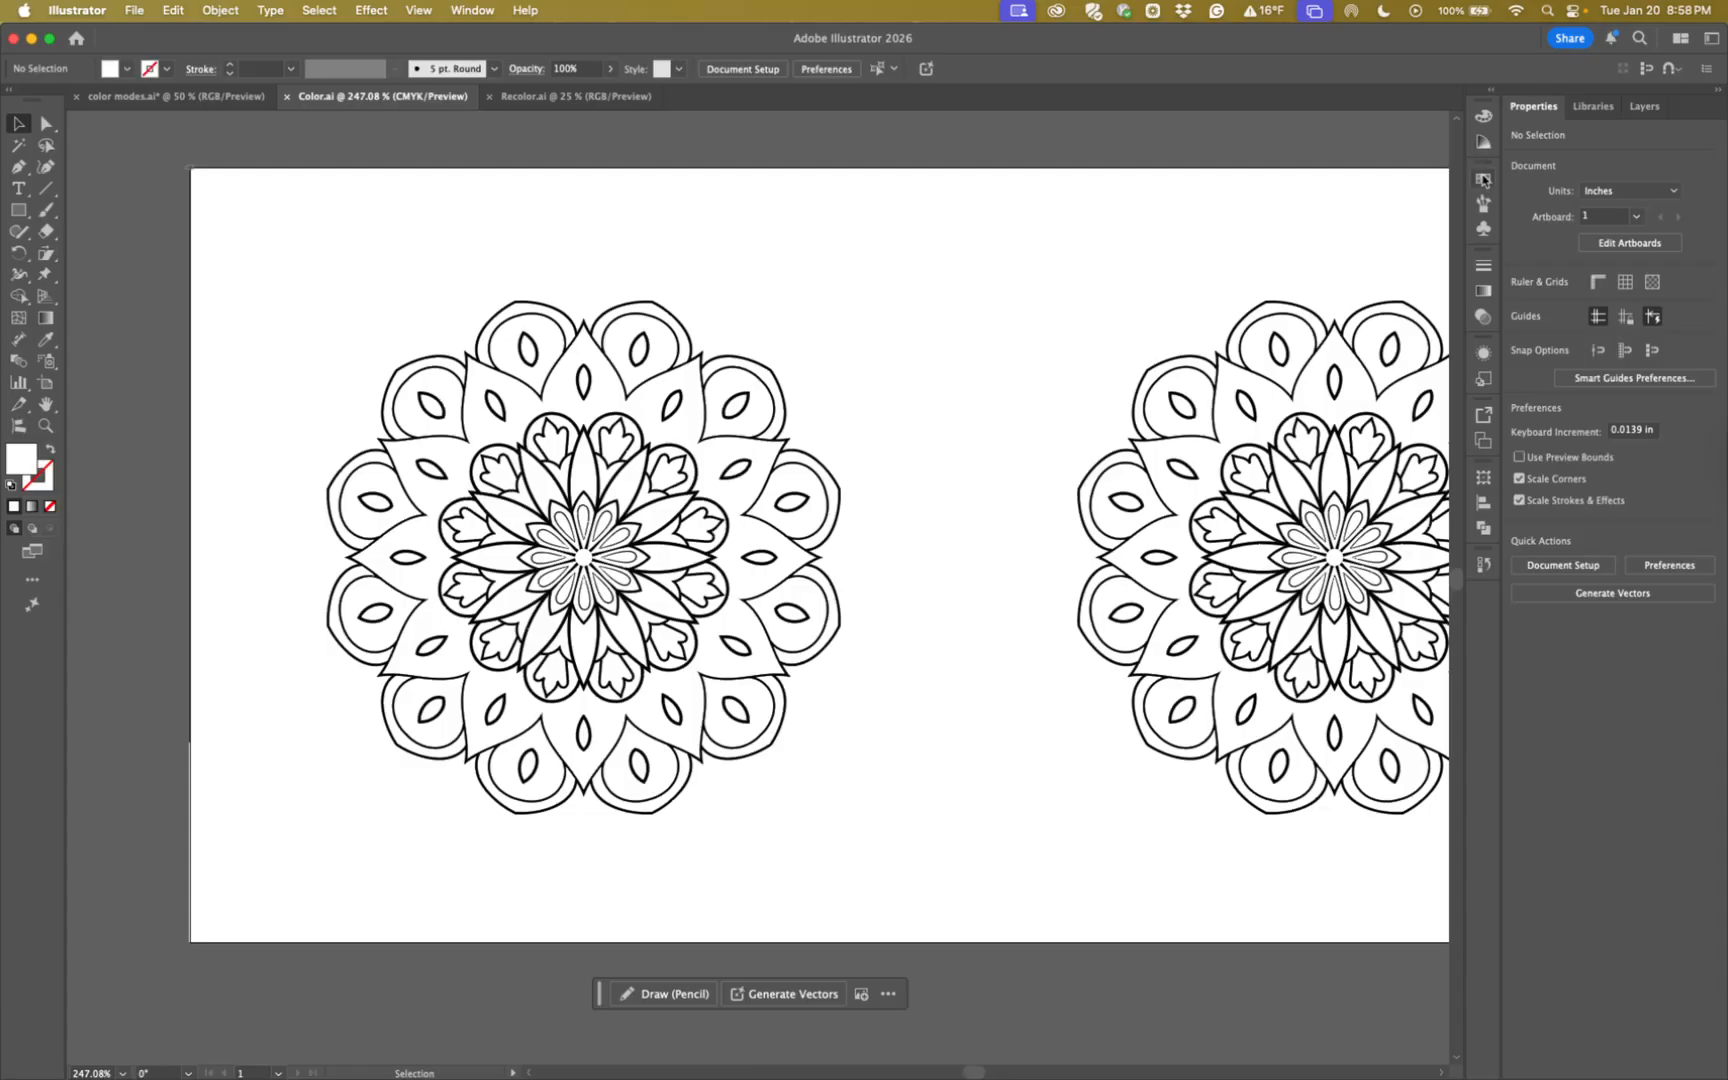
Show the Swatches panel, examine the Baroque library from Art History in an enlarged panel, and close that library.
left_click(1484, 179)
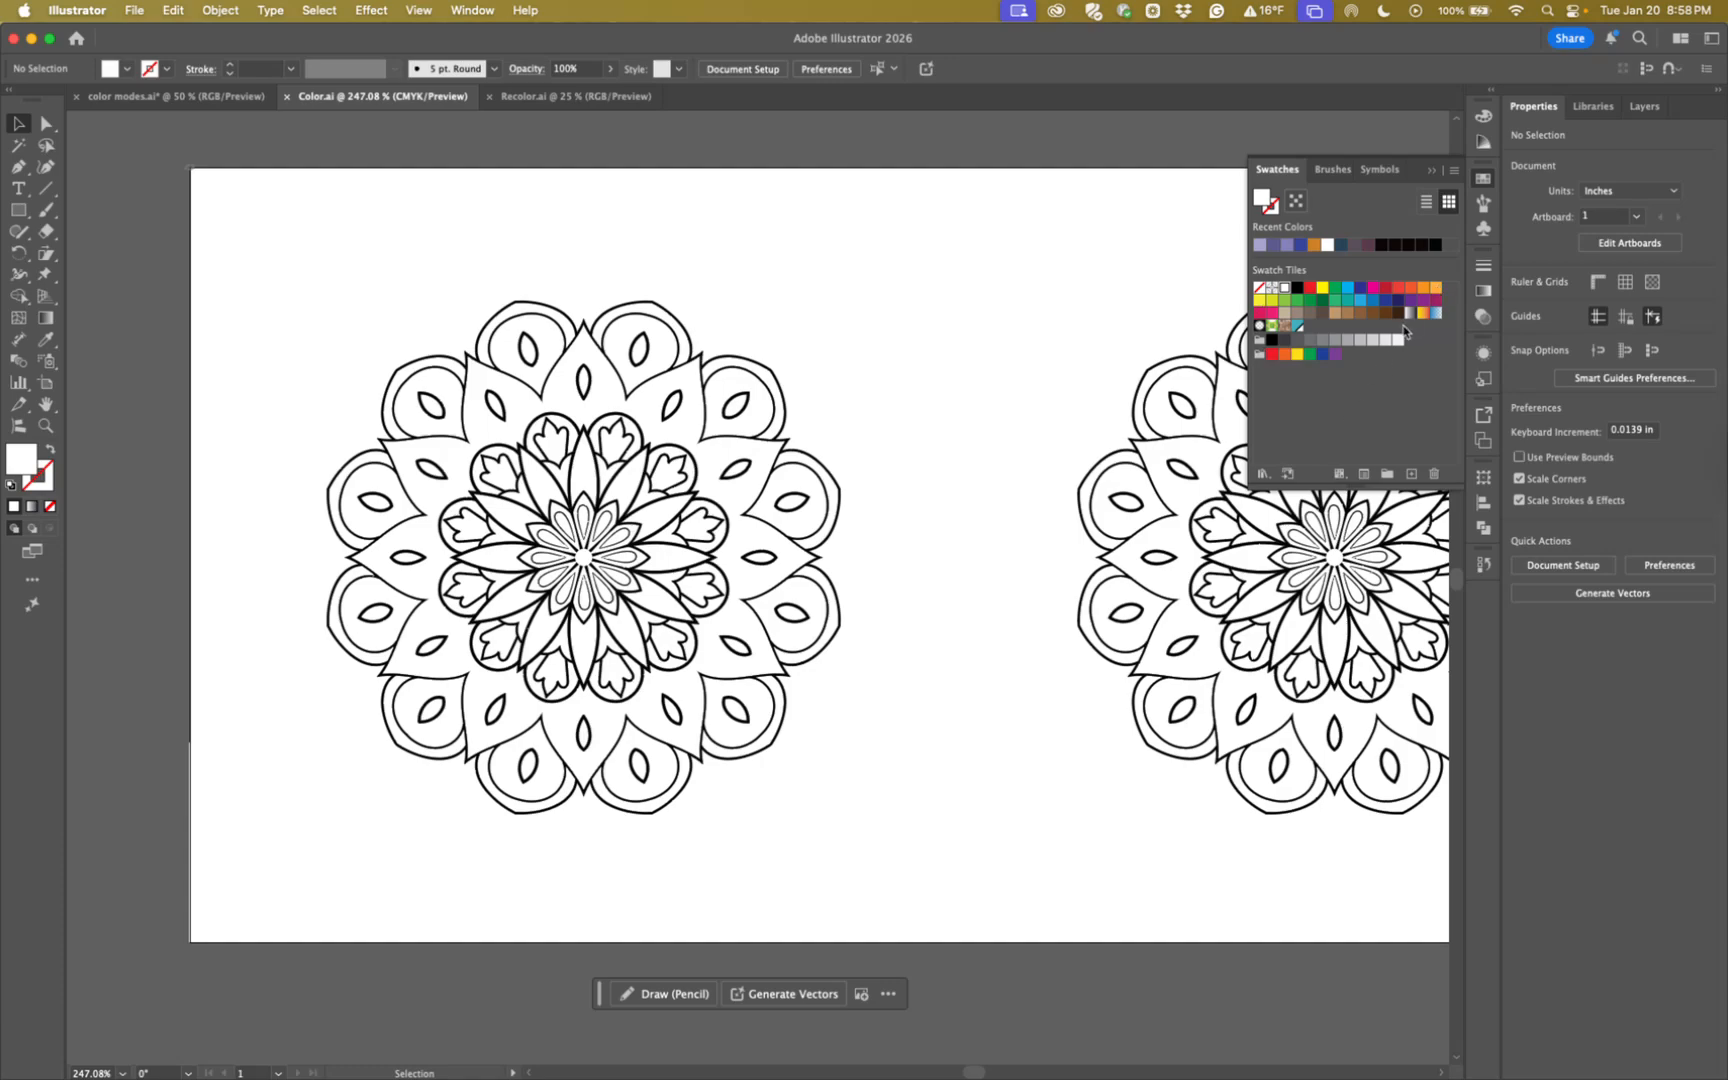
left_click(1263, 476)
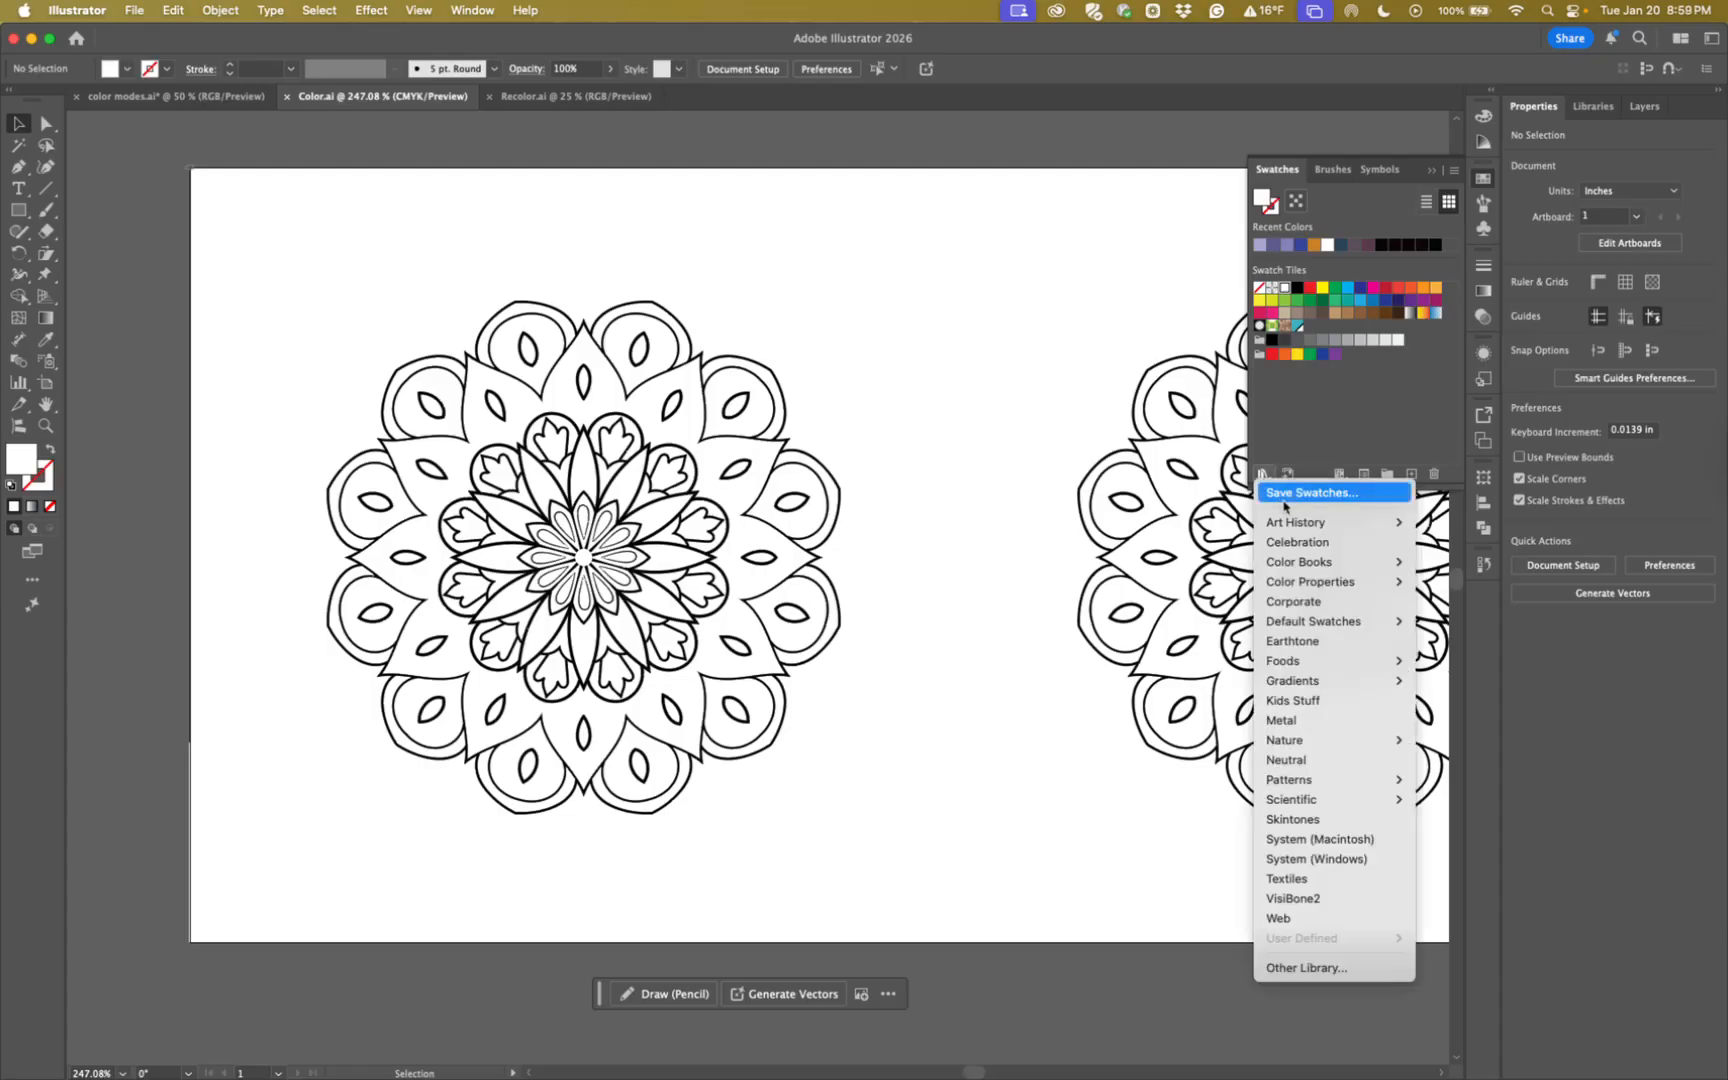
mouse_move(1291, 624)
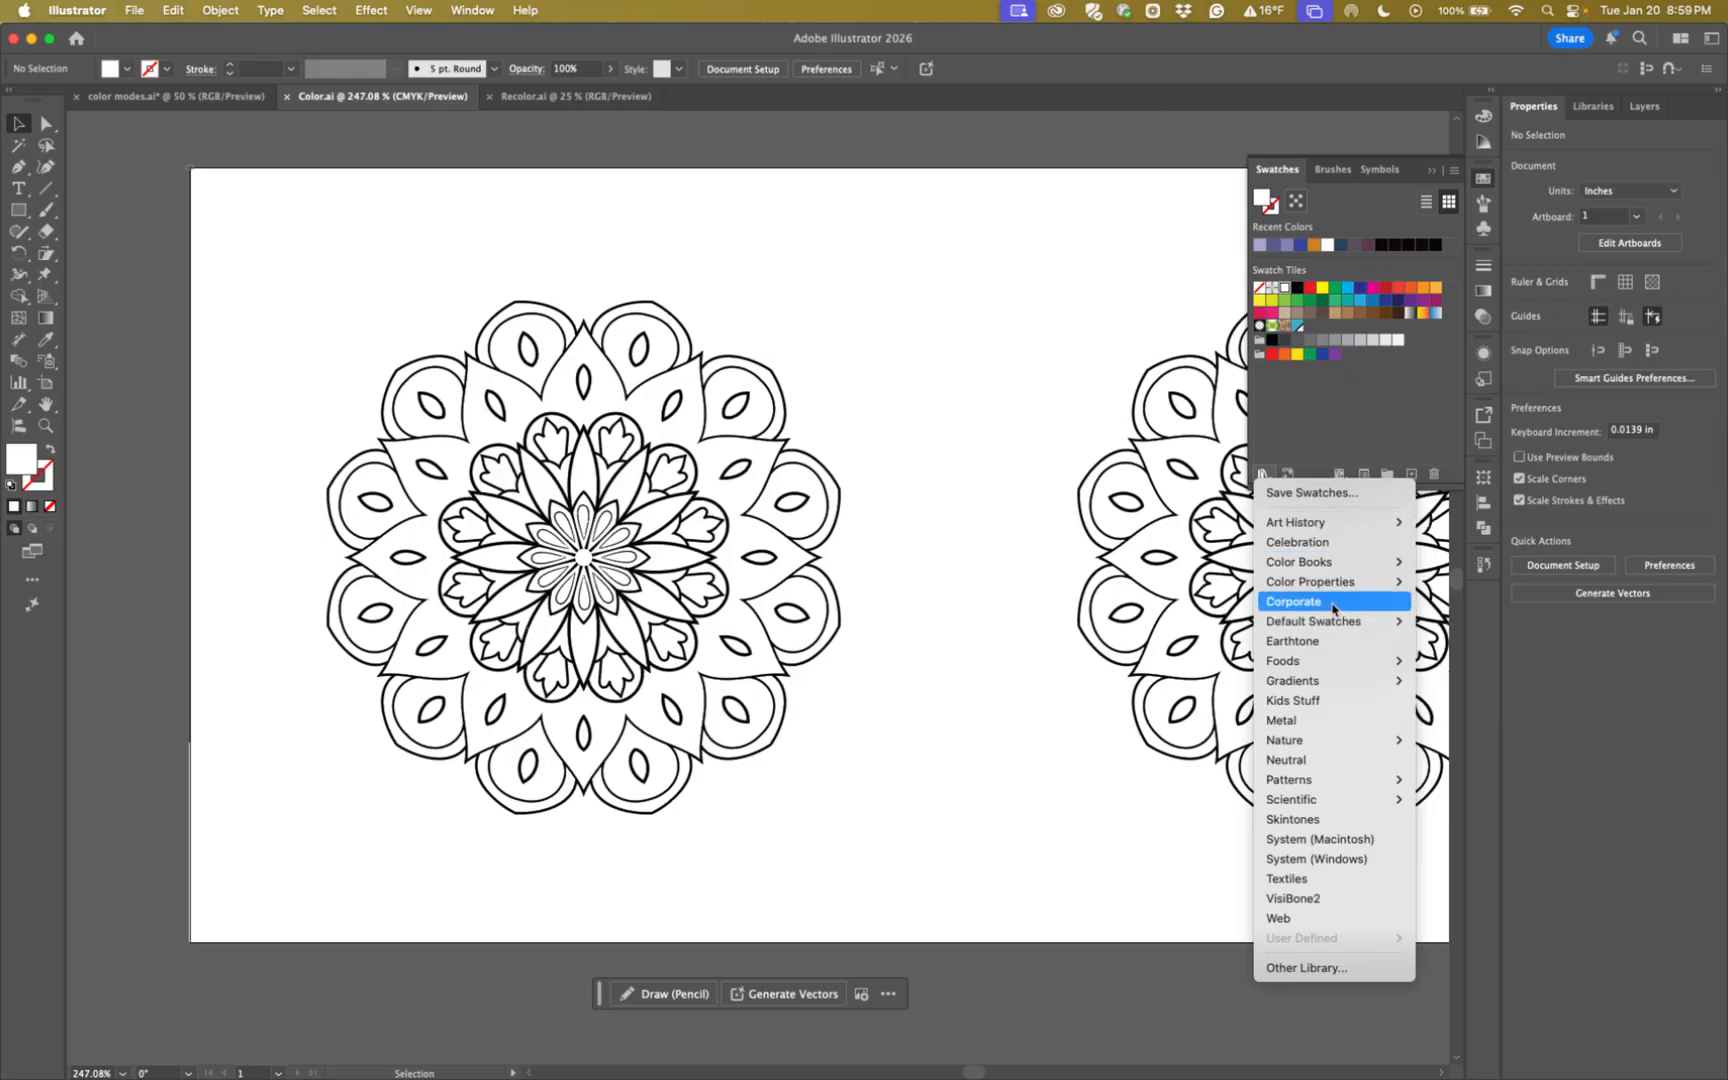
mouse_move(1327, 522)
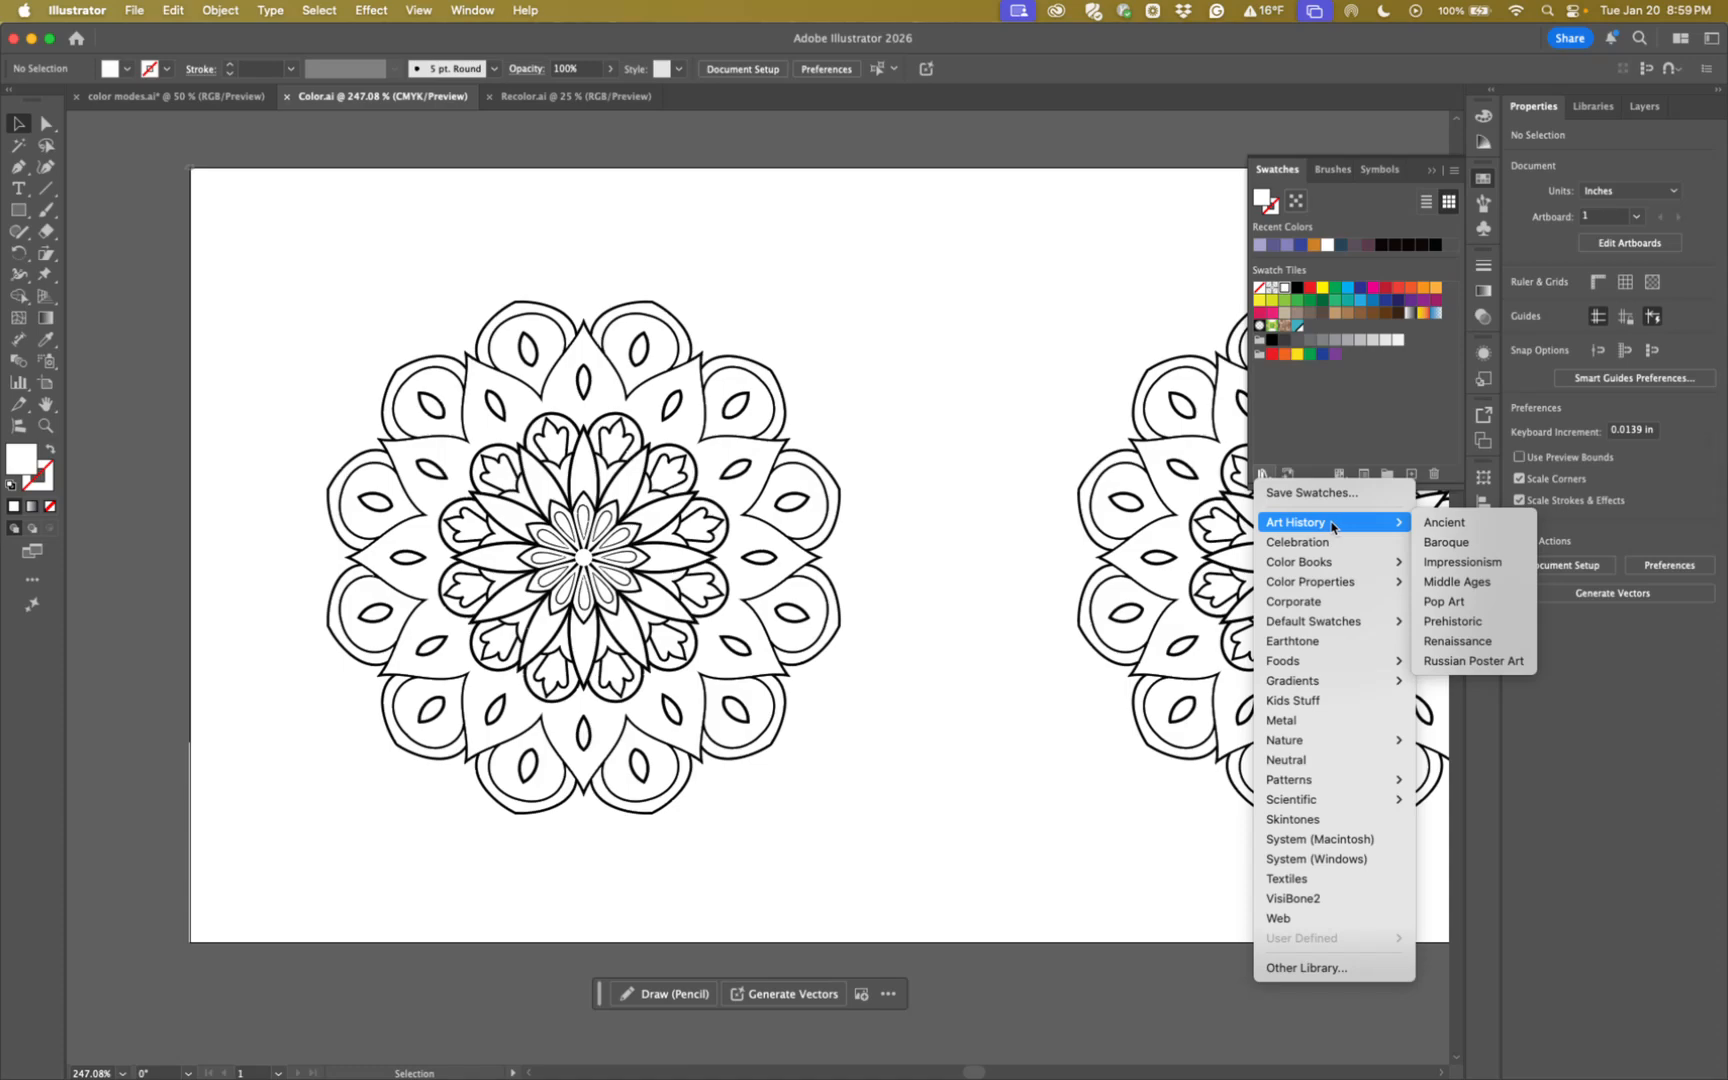
left_click(1446, 545)
left_click_drag(879, 518, 1062, 198)
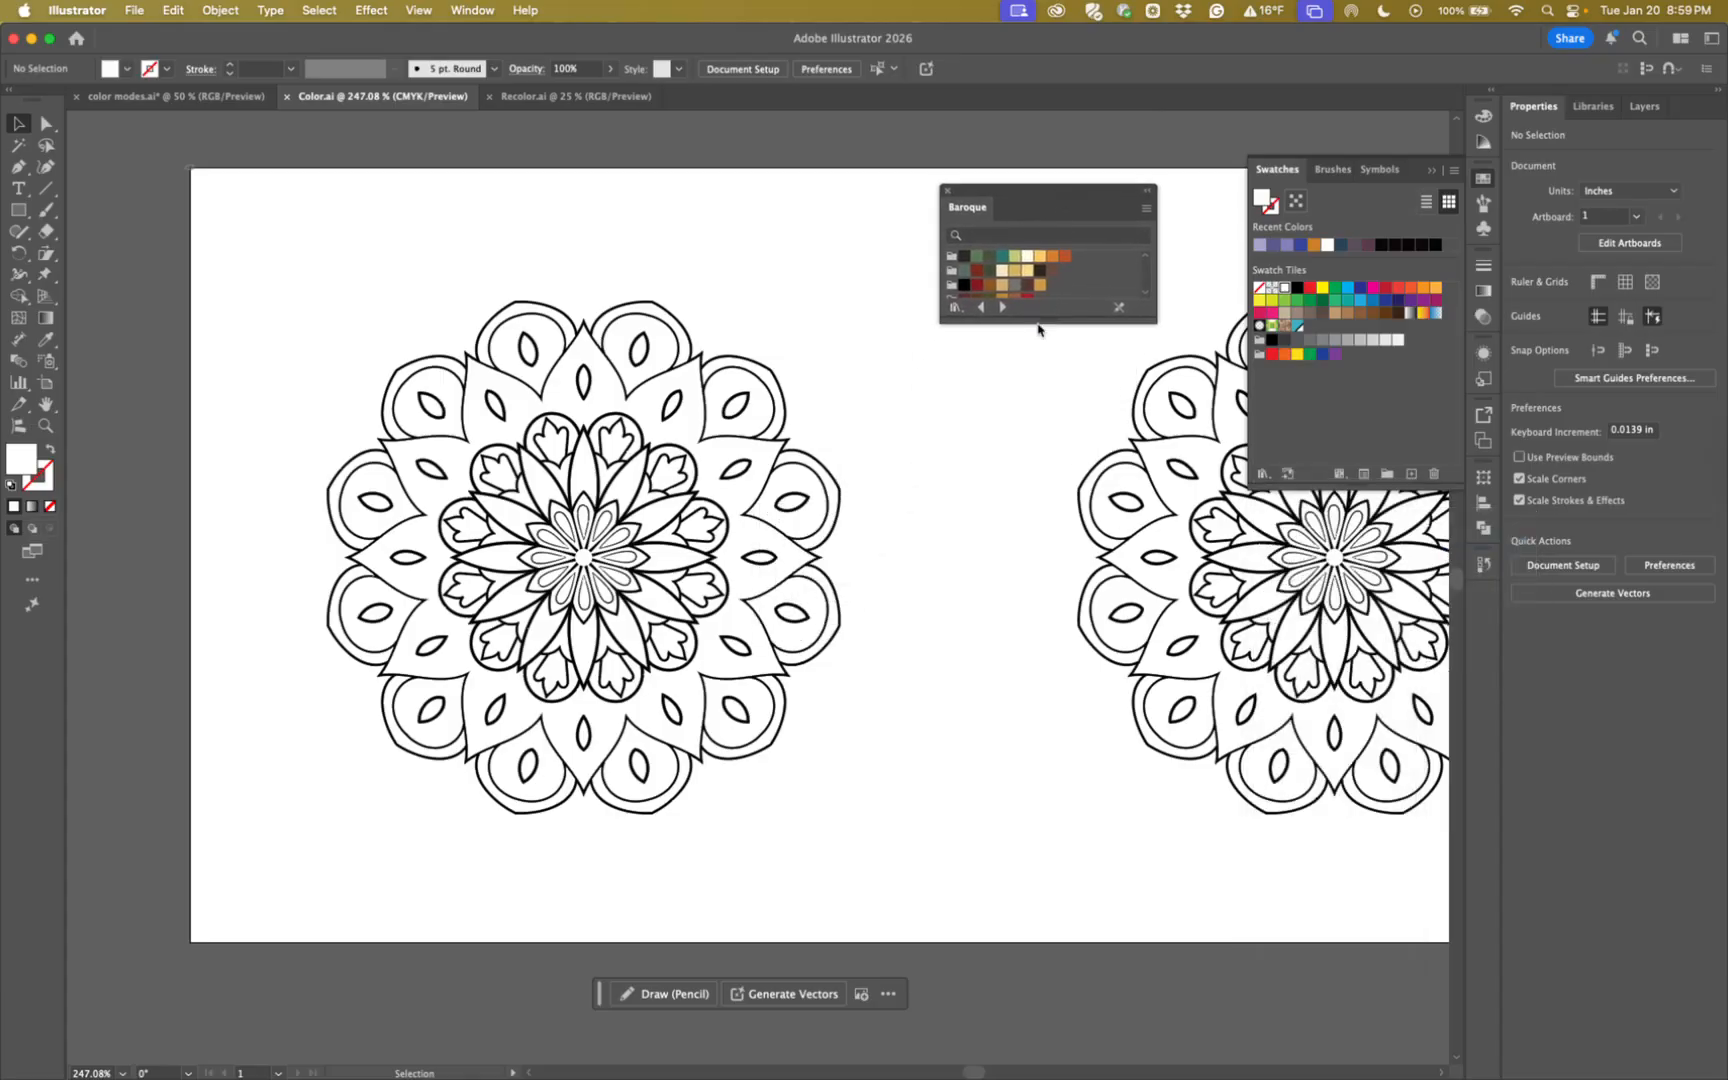
left_click_drag(1038, 323, 1045, 508)
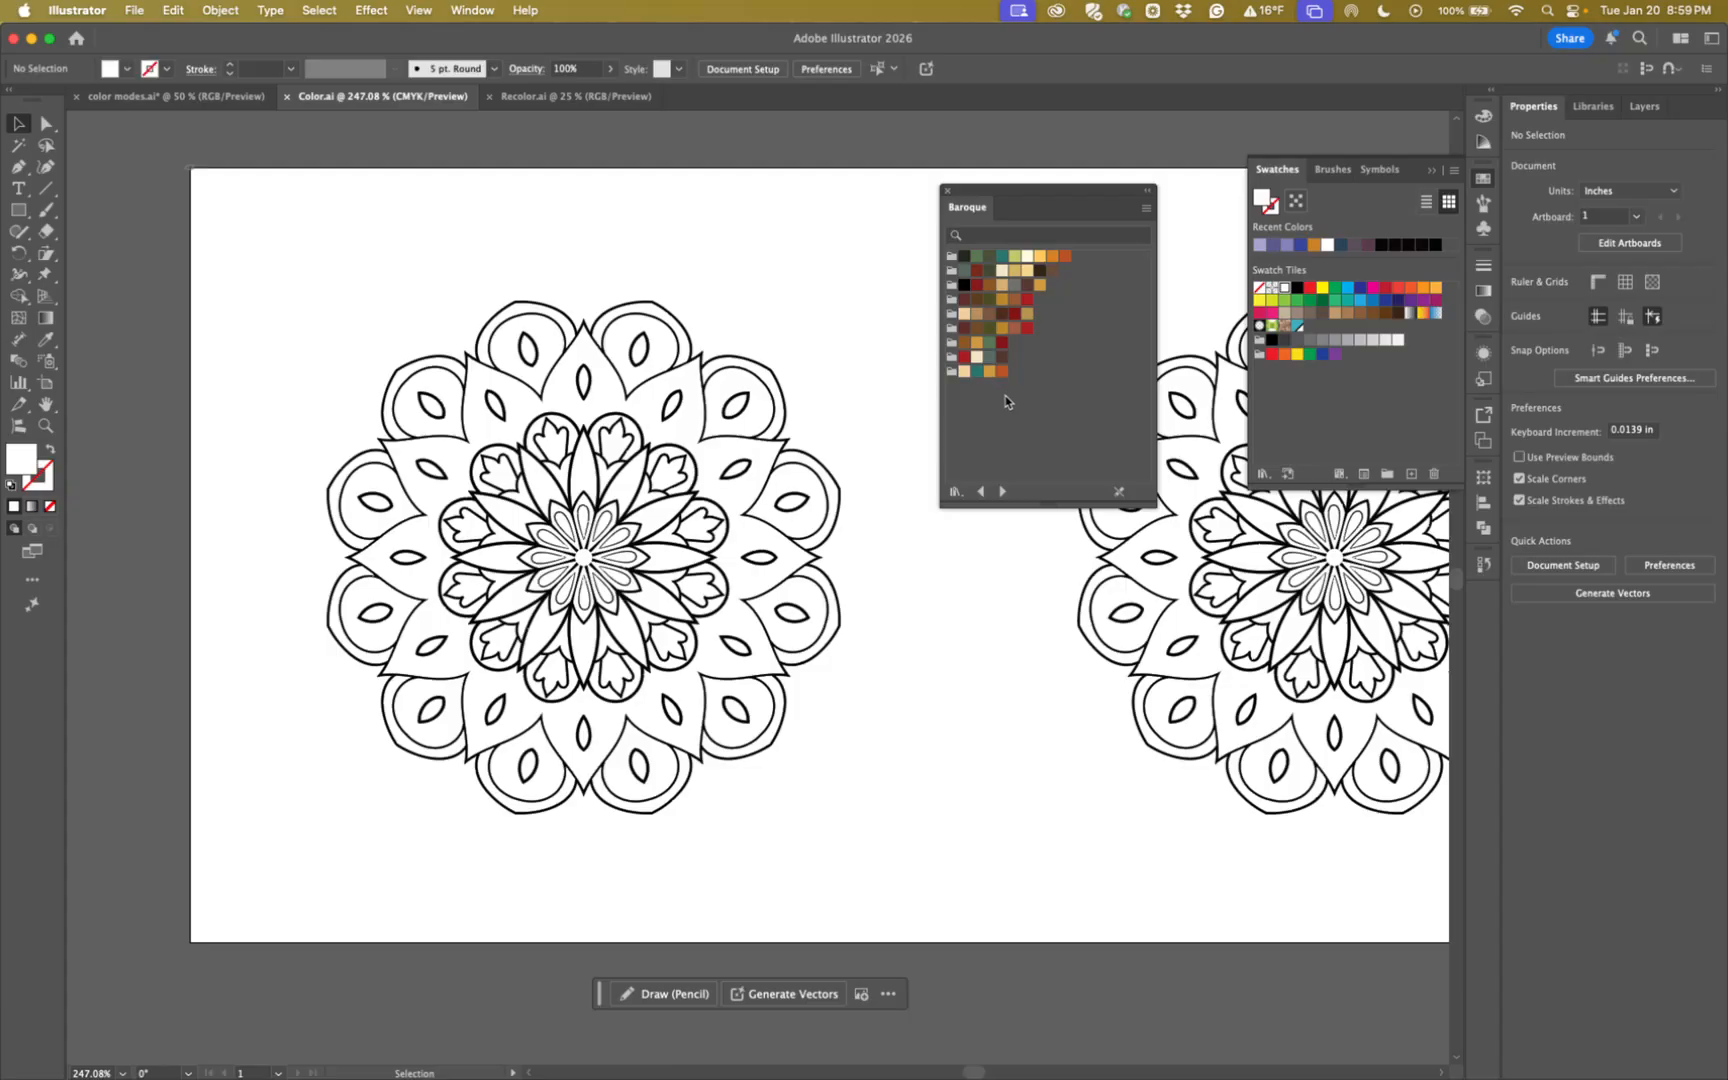
left_click(948, 191)
View the list of swatch libraries and the list of swatch kinds without choosing one.
left_click(1262, 474)
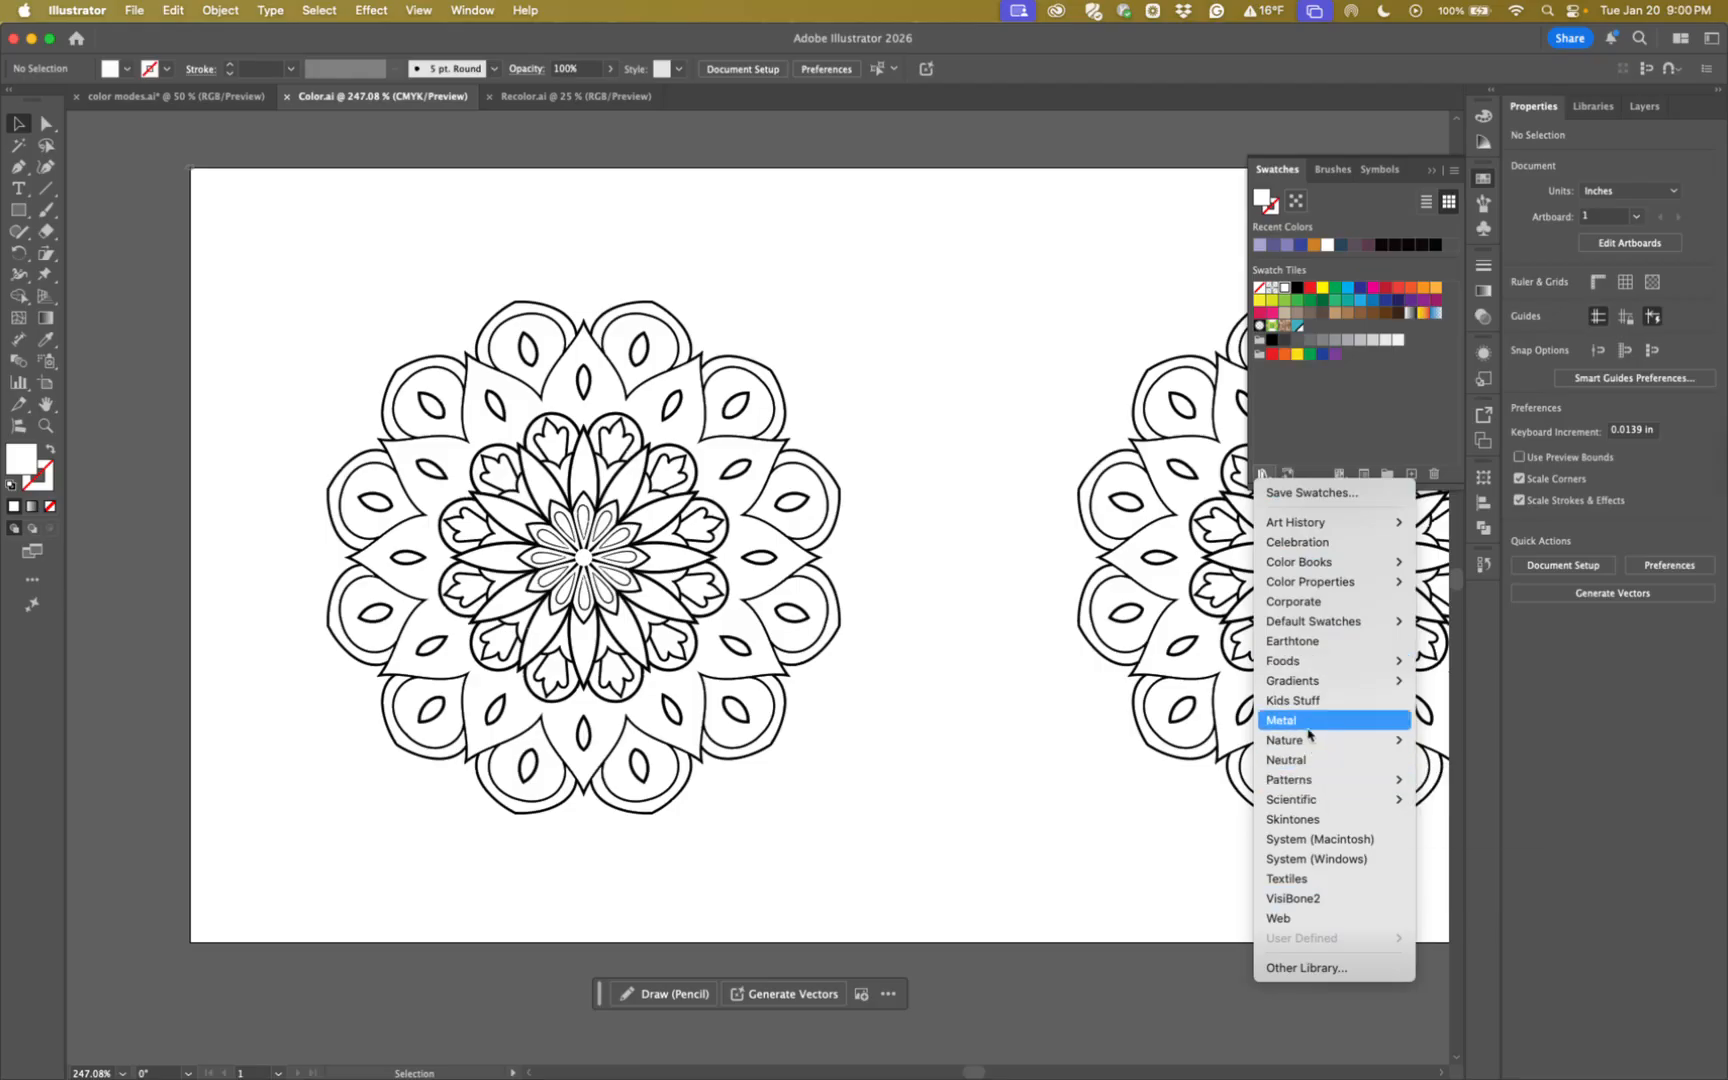
left_click(1330, 492)
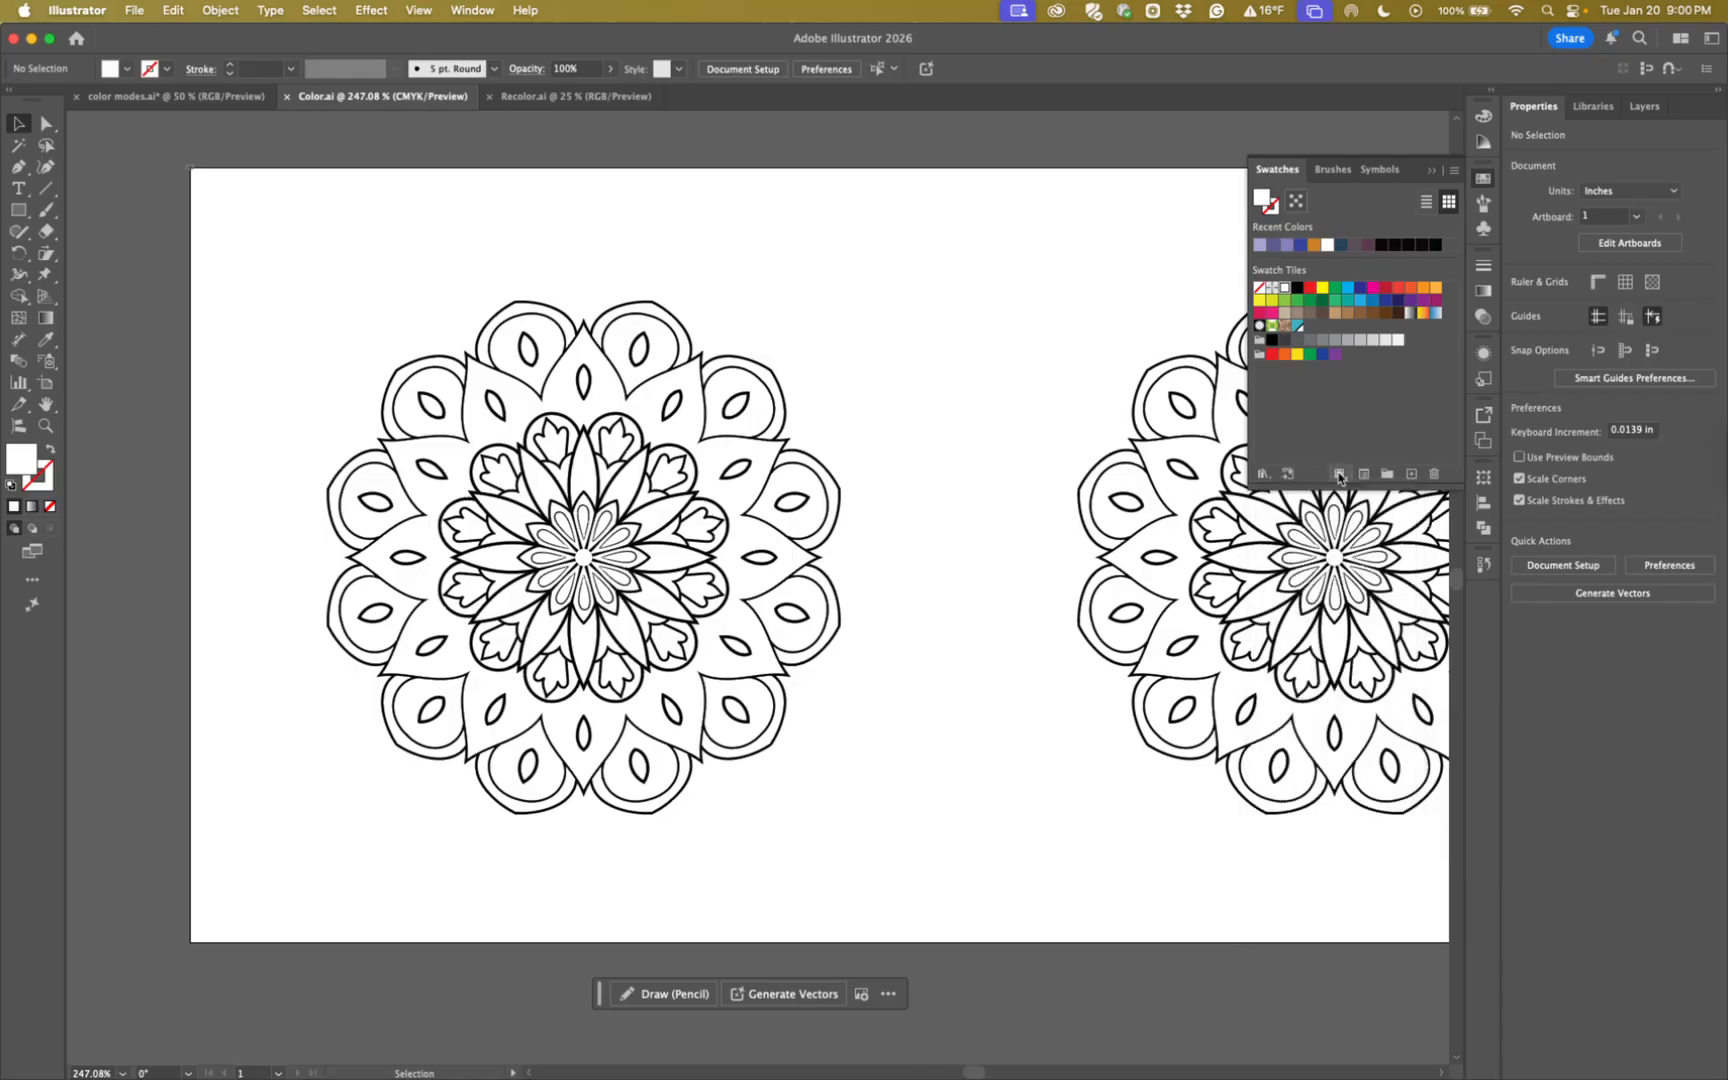
left_click(1340, 474)
left_click(1340, 476)
left_click(1340, 476)
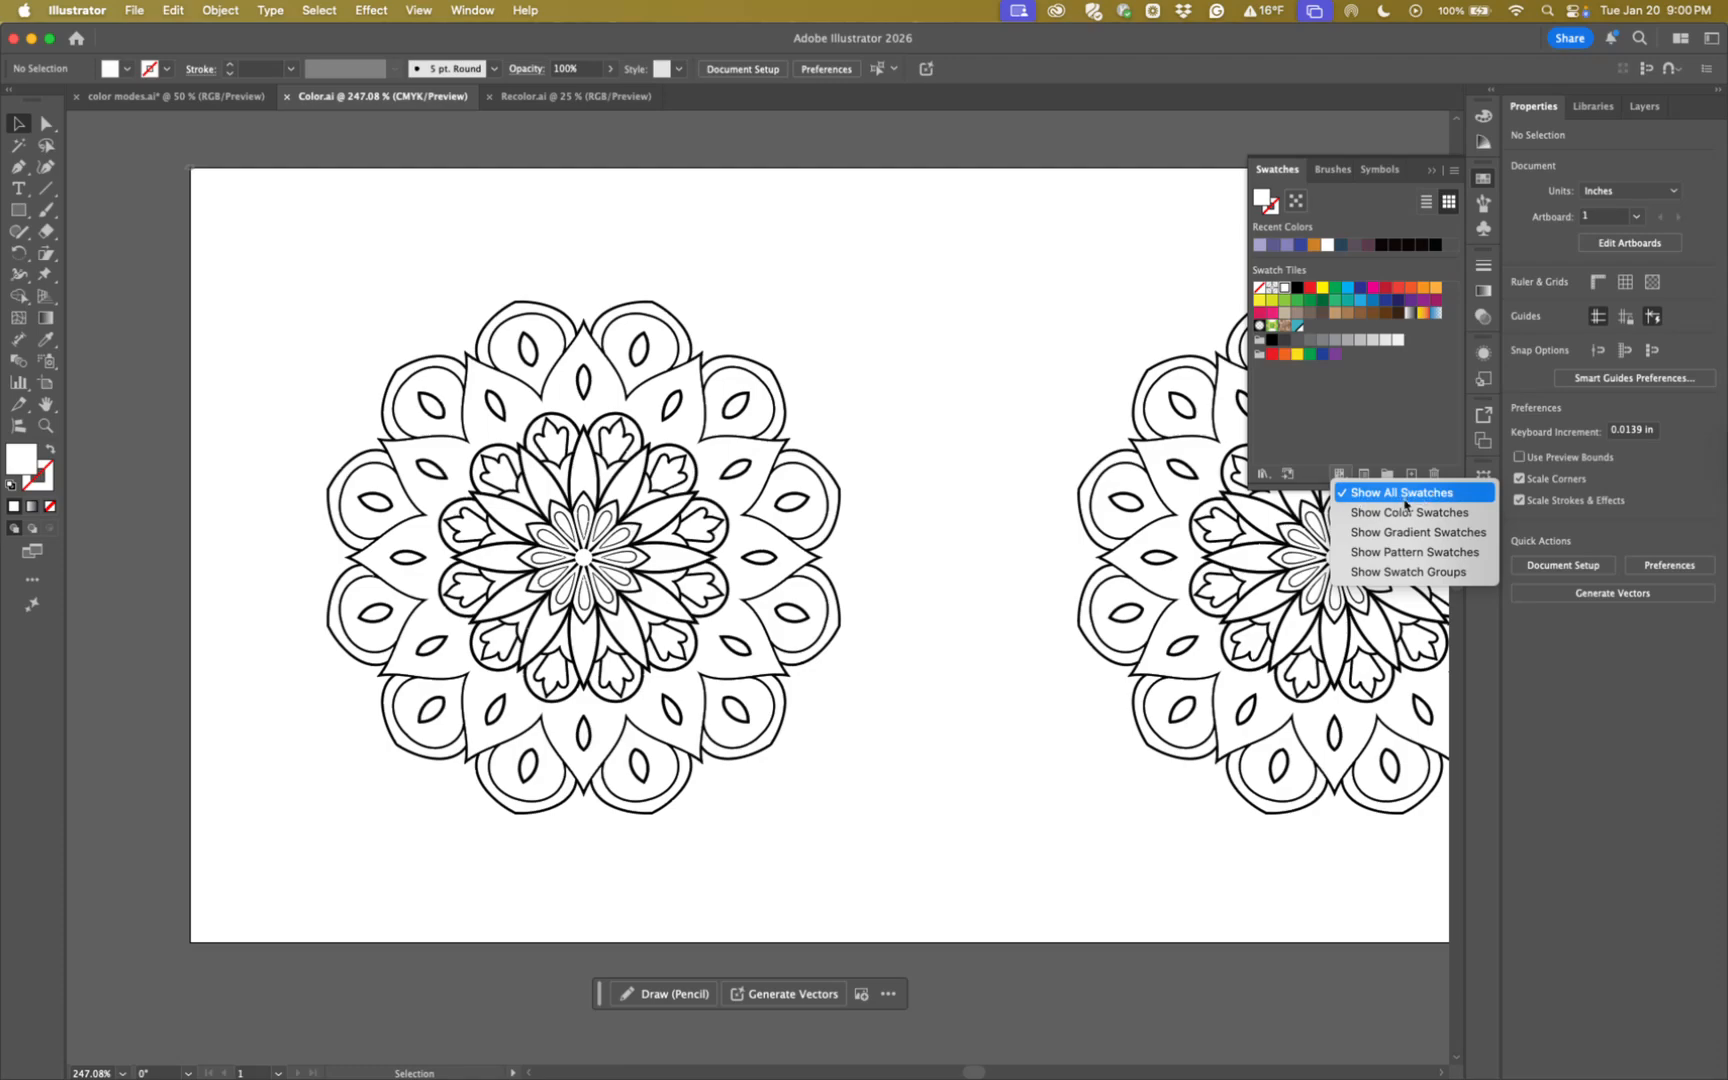
Show only the color swatches, gradient swatches, pattern swatches and swatch groups in turn, and restore the display of all swatches.
left_click(1364, 513)
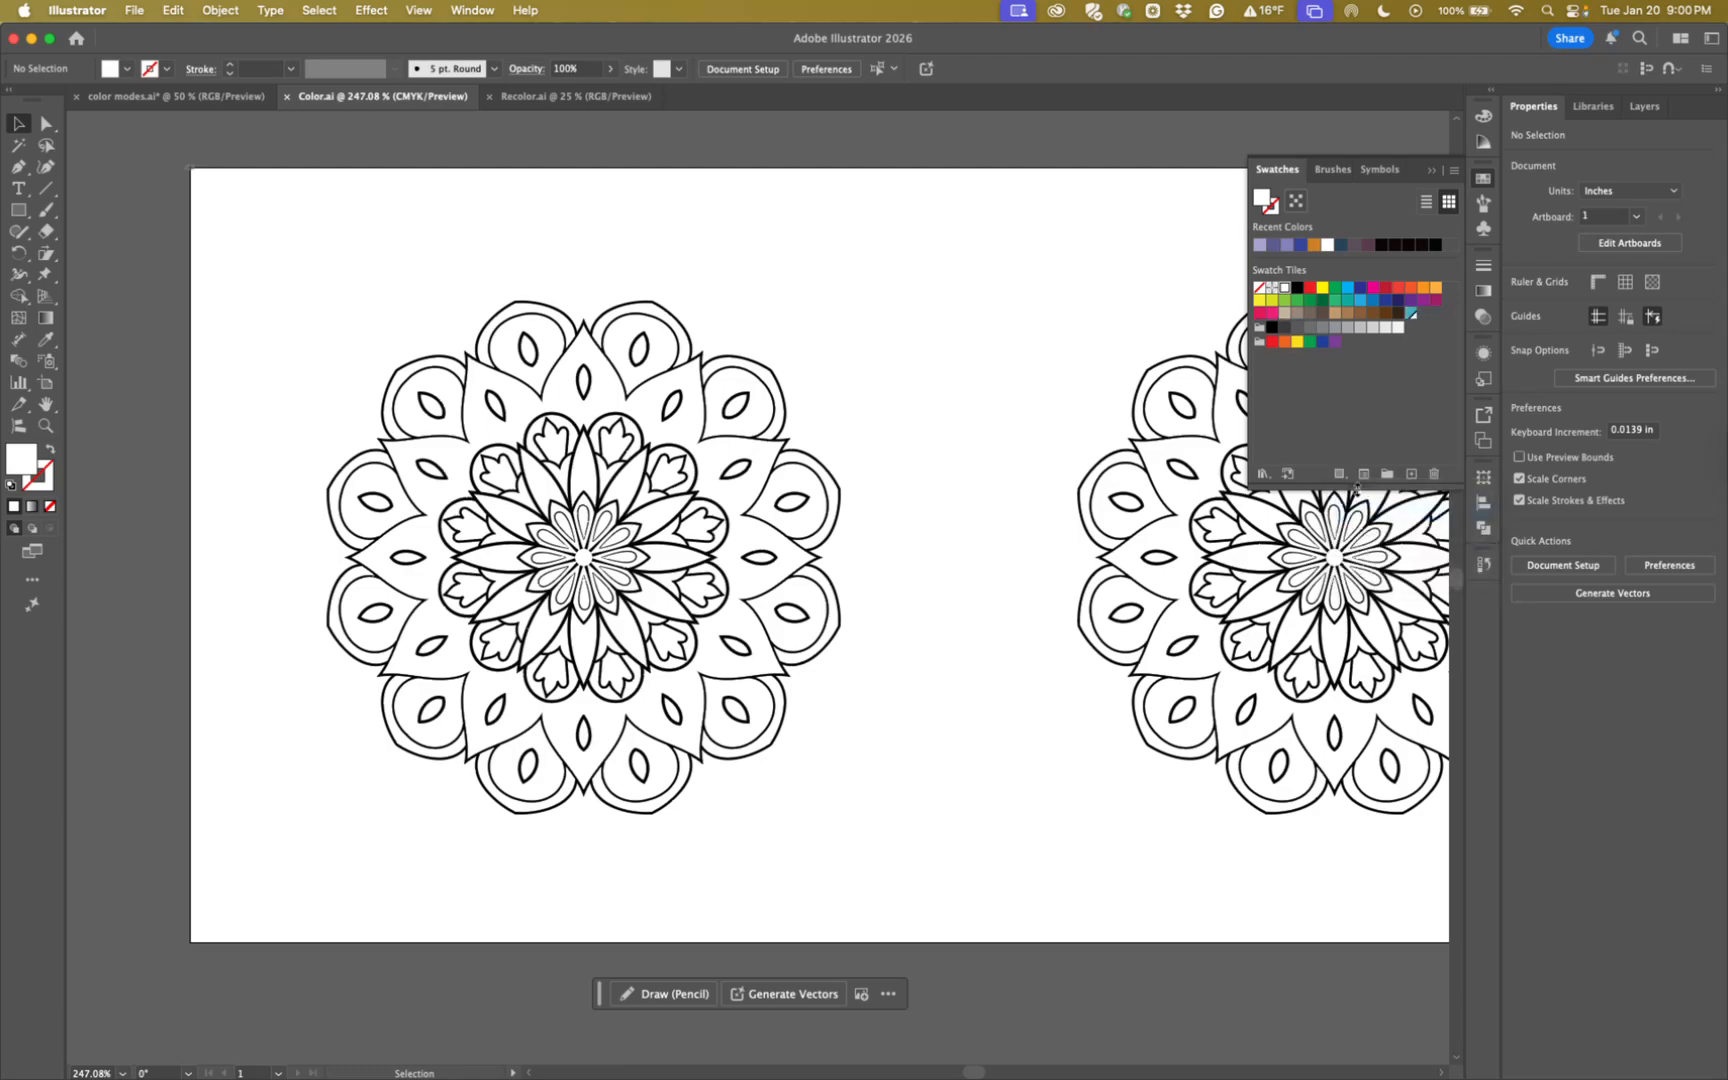
left_click(1340, 474)
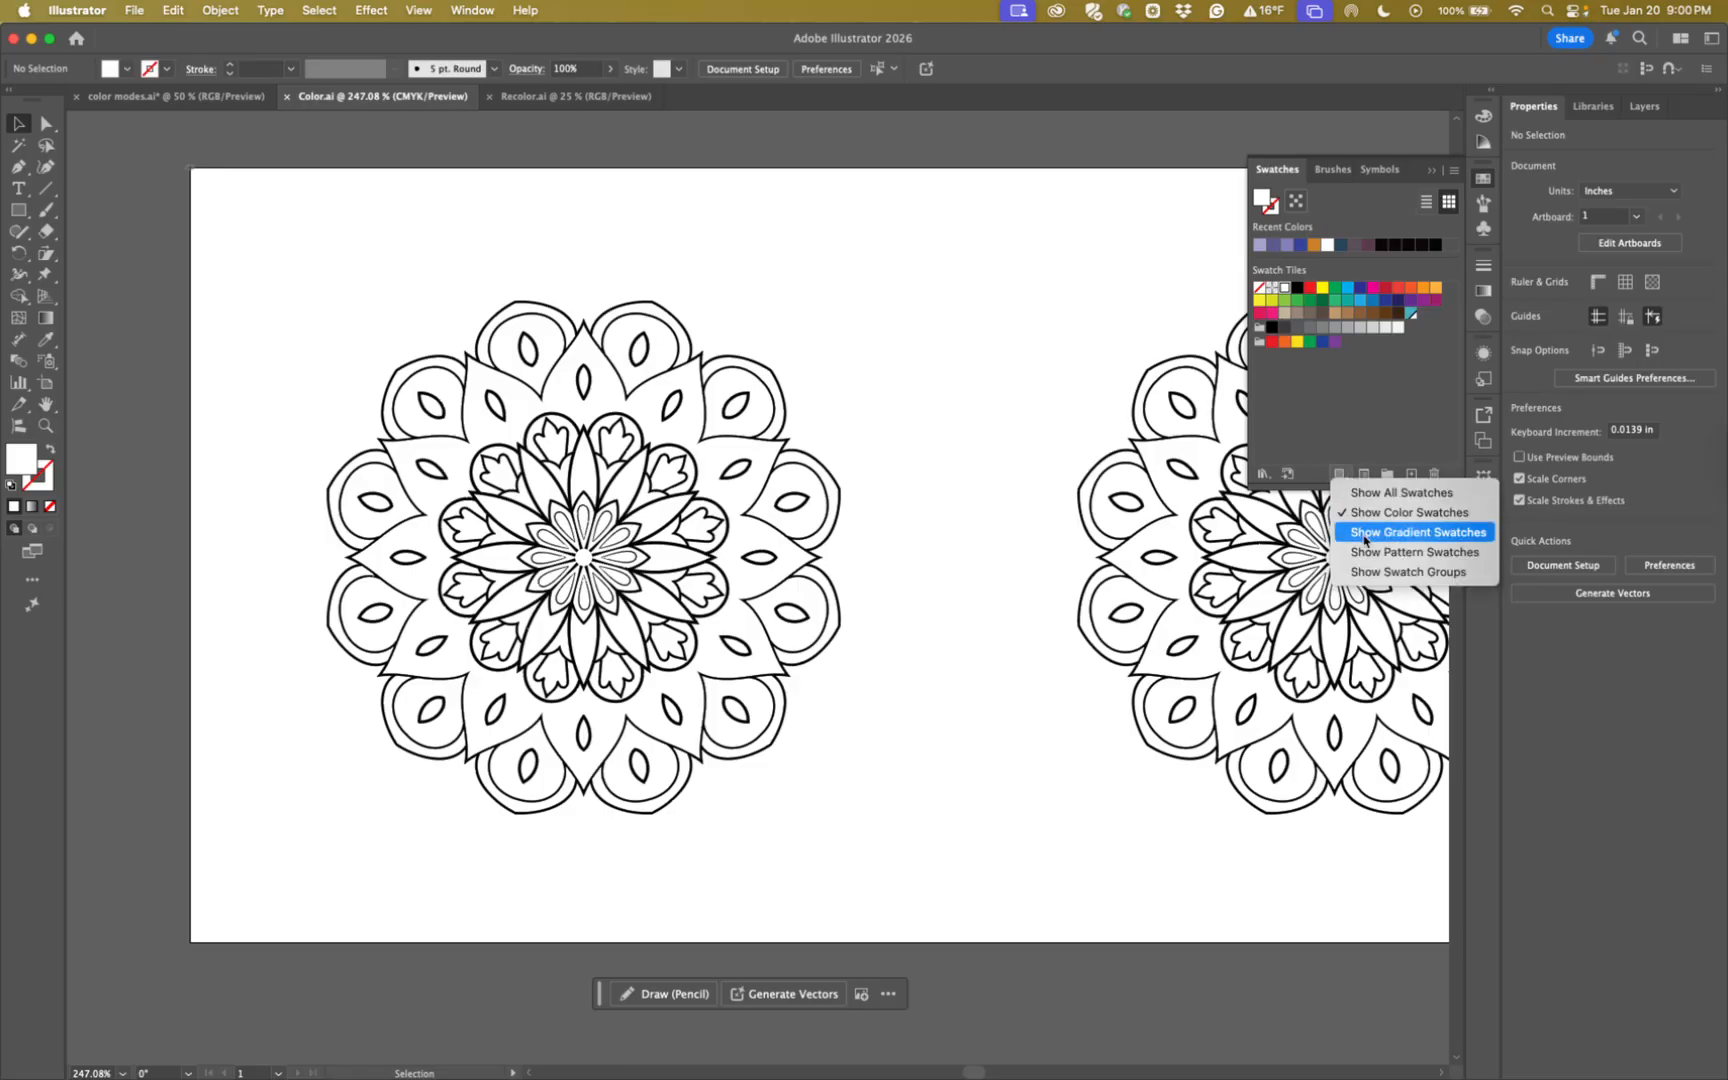
left_click(1366, 543)
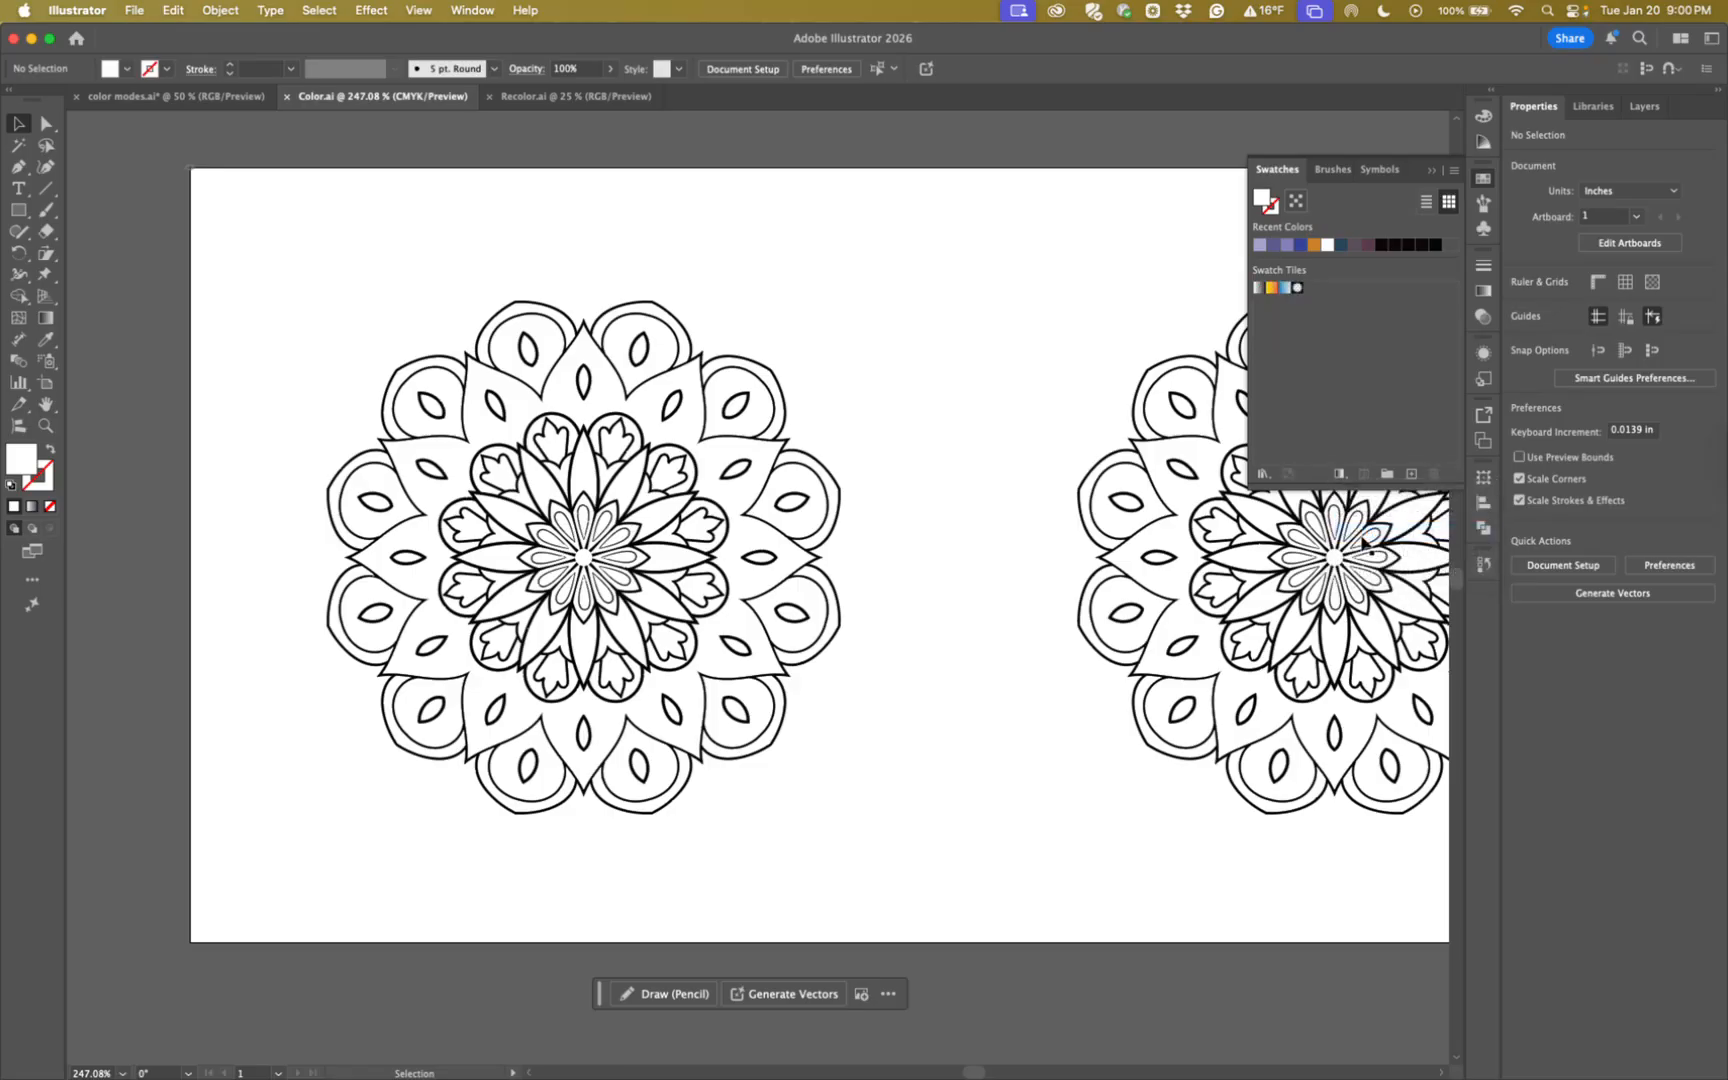
left_click(1345, 484)
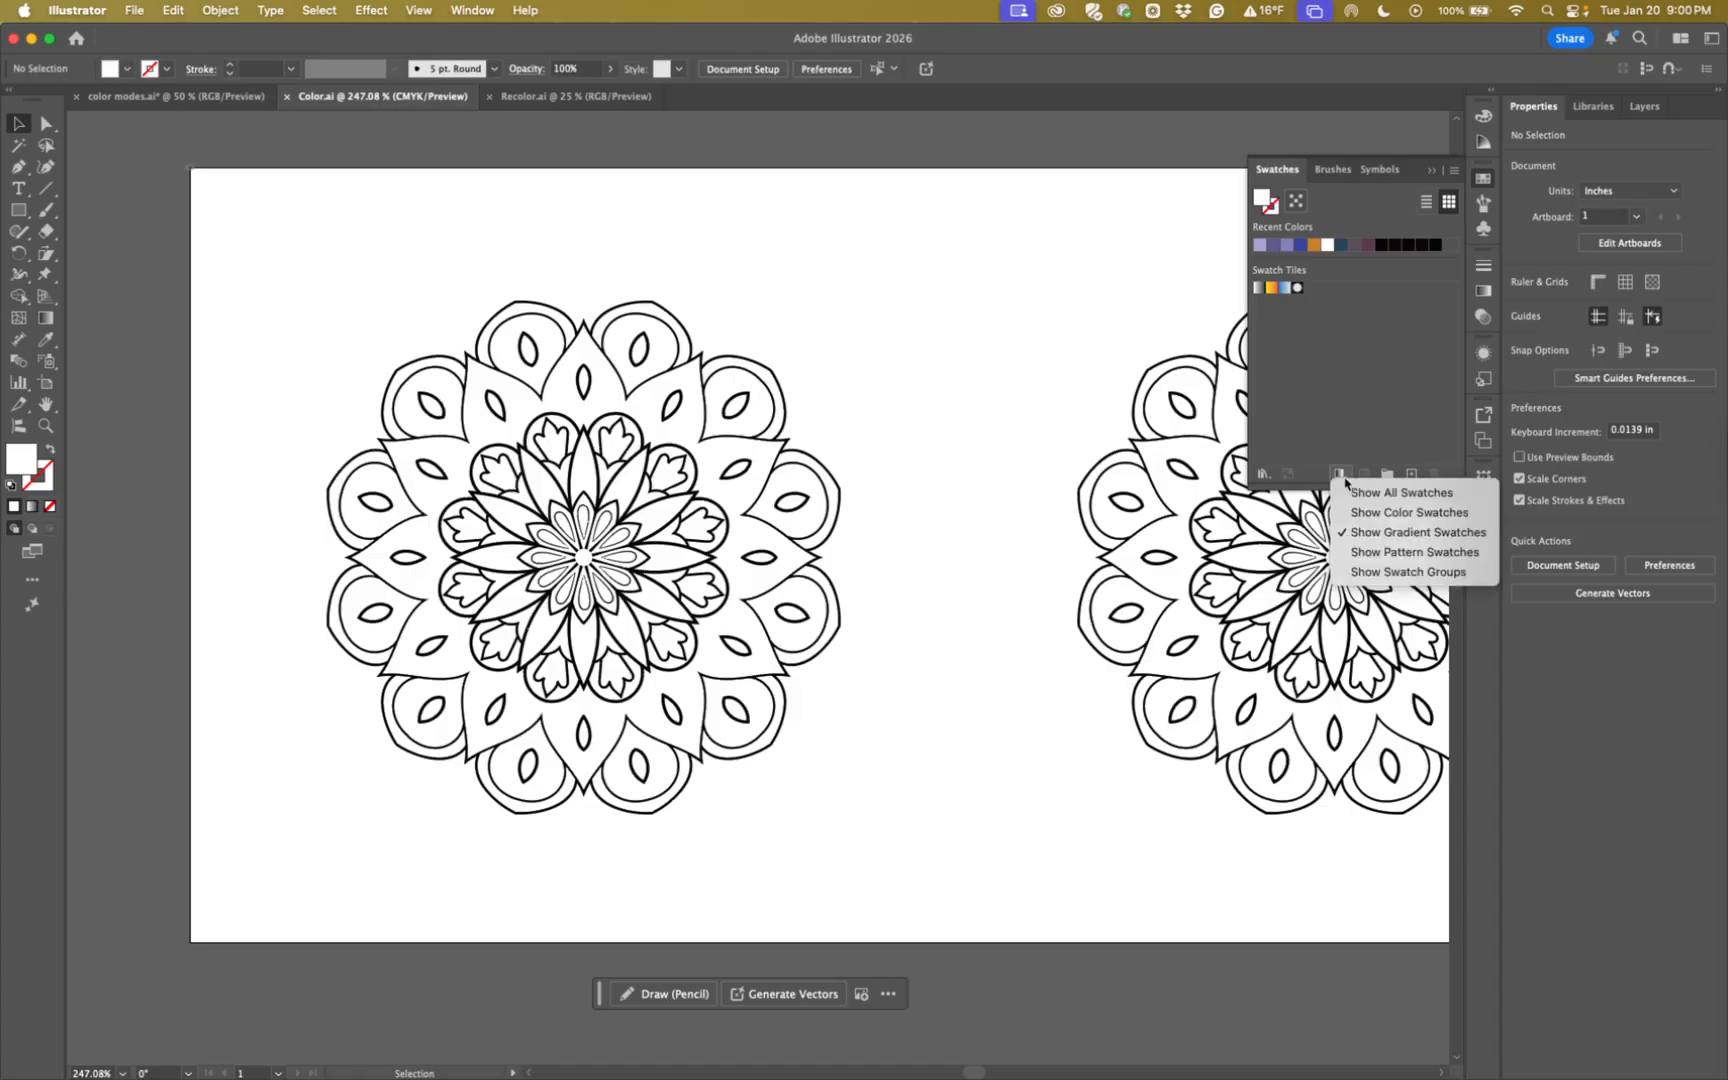
left_click(1350, 555)
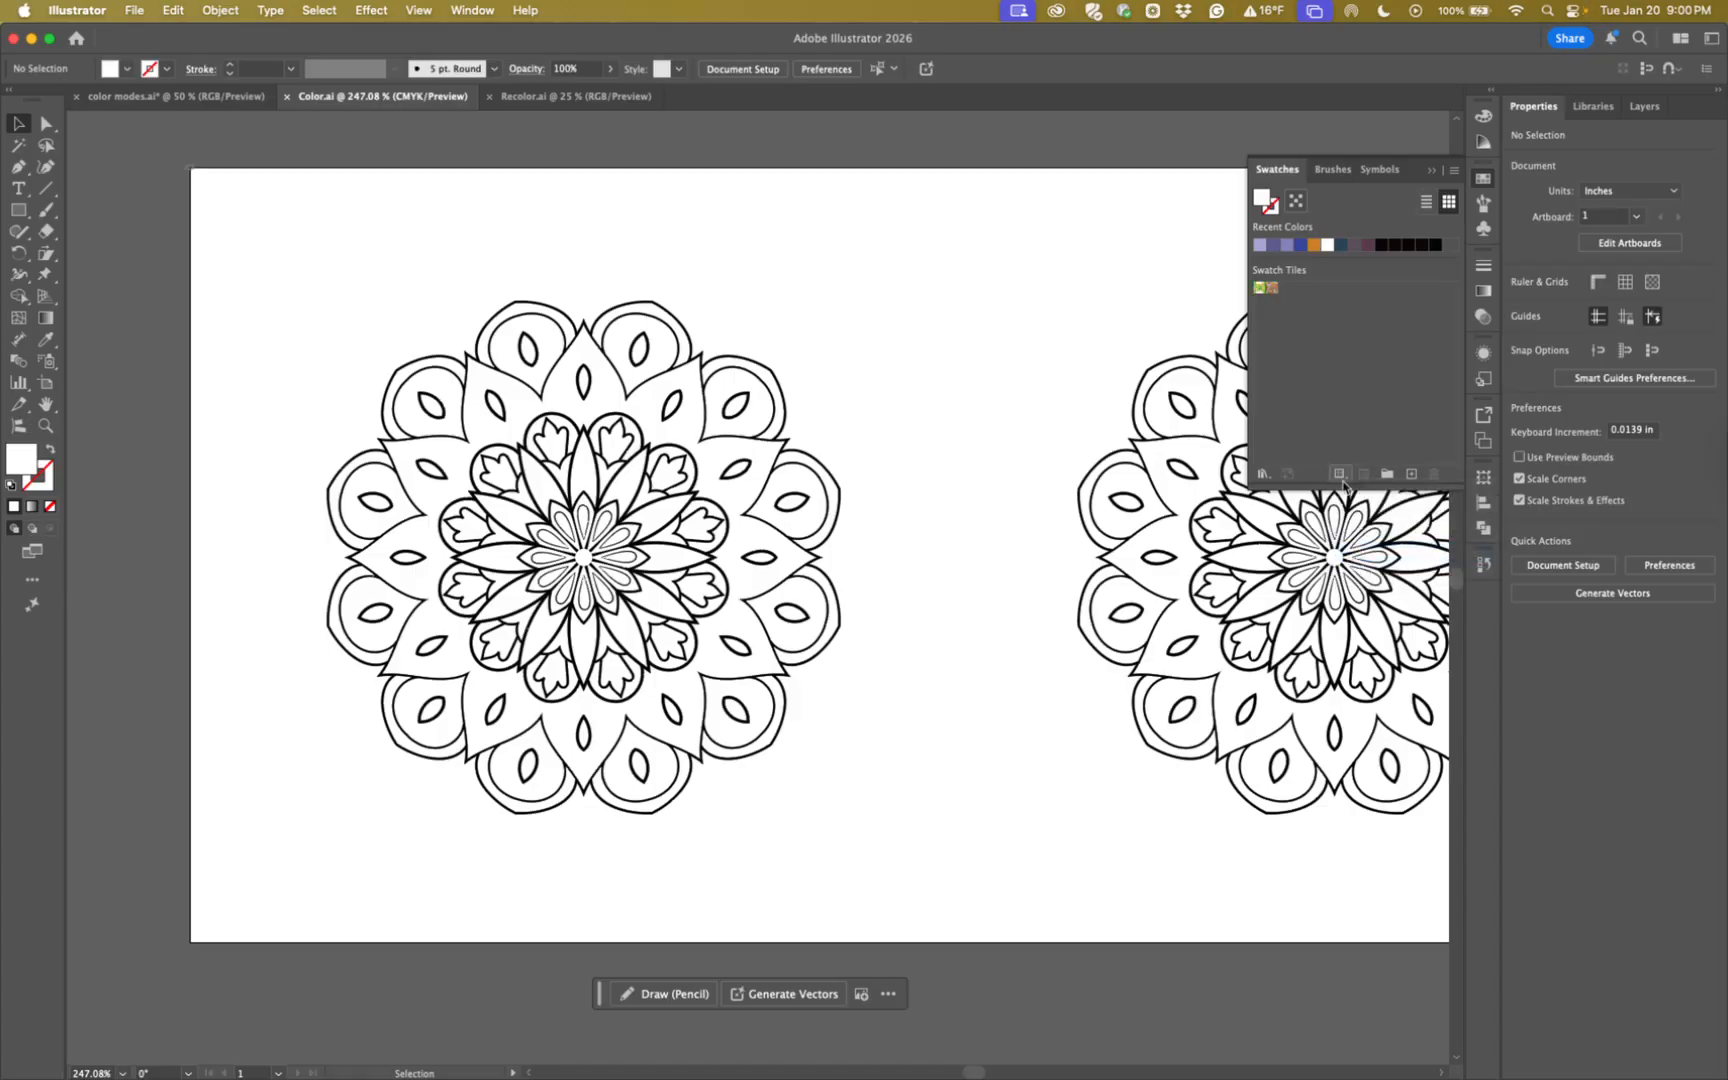
left_click(1339, 474)
left_click(1364, 576)
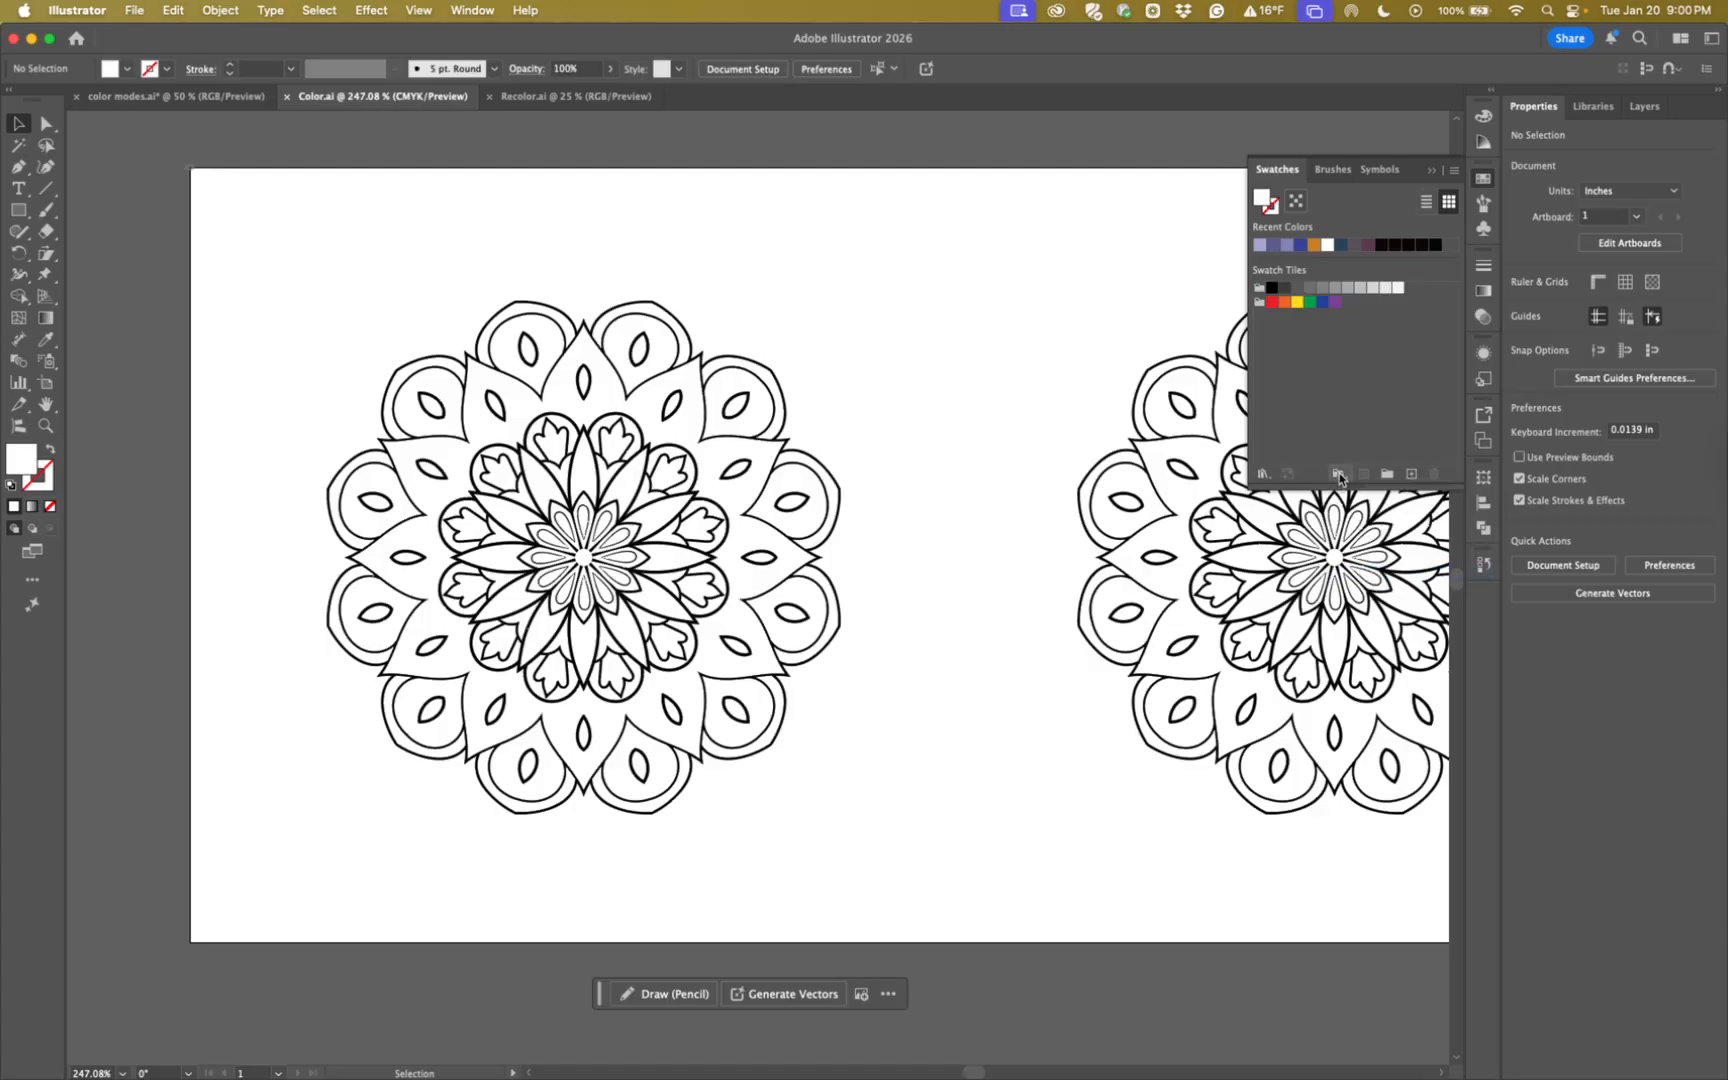
left_click(1339, 476)
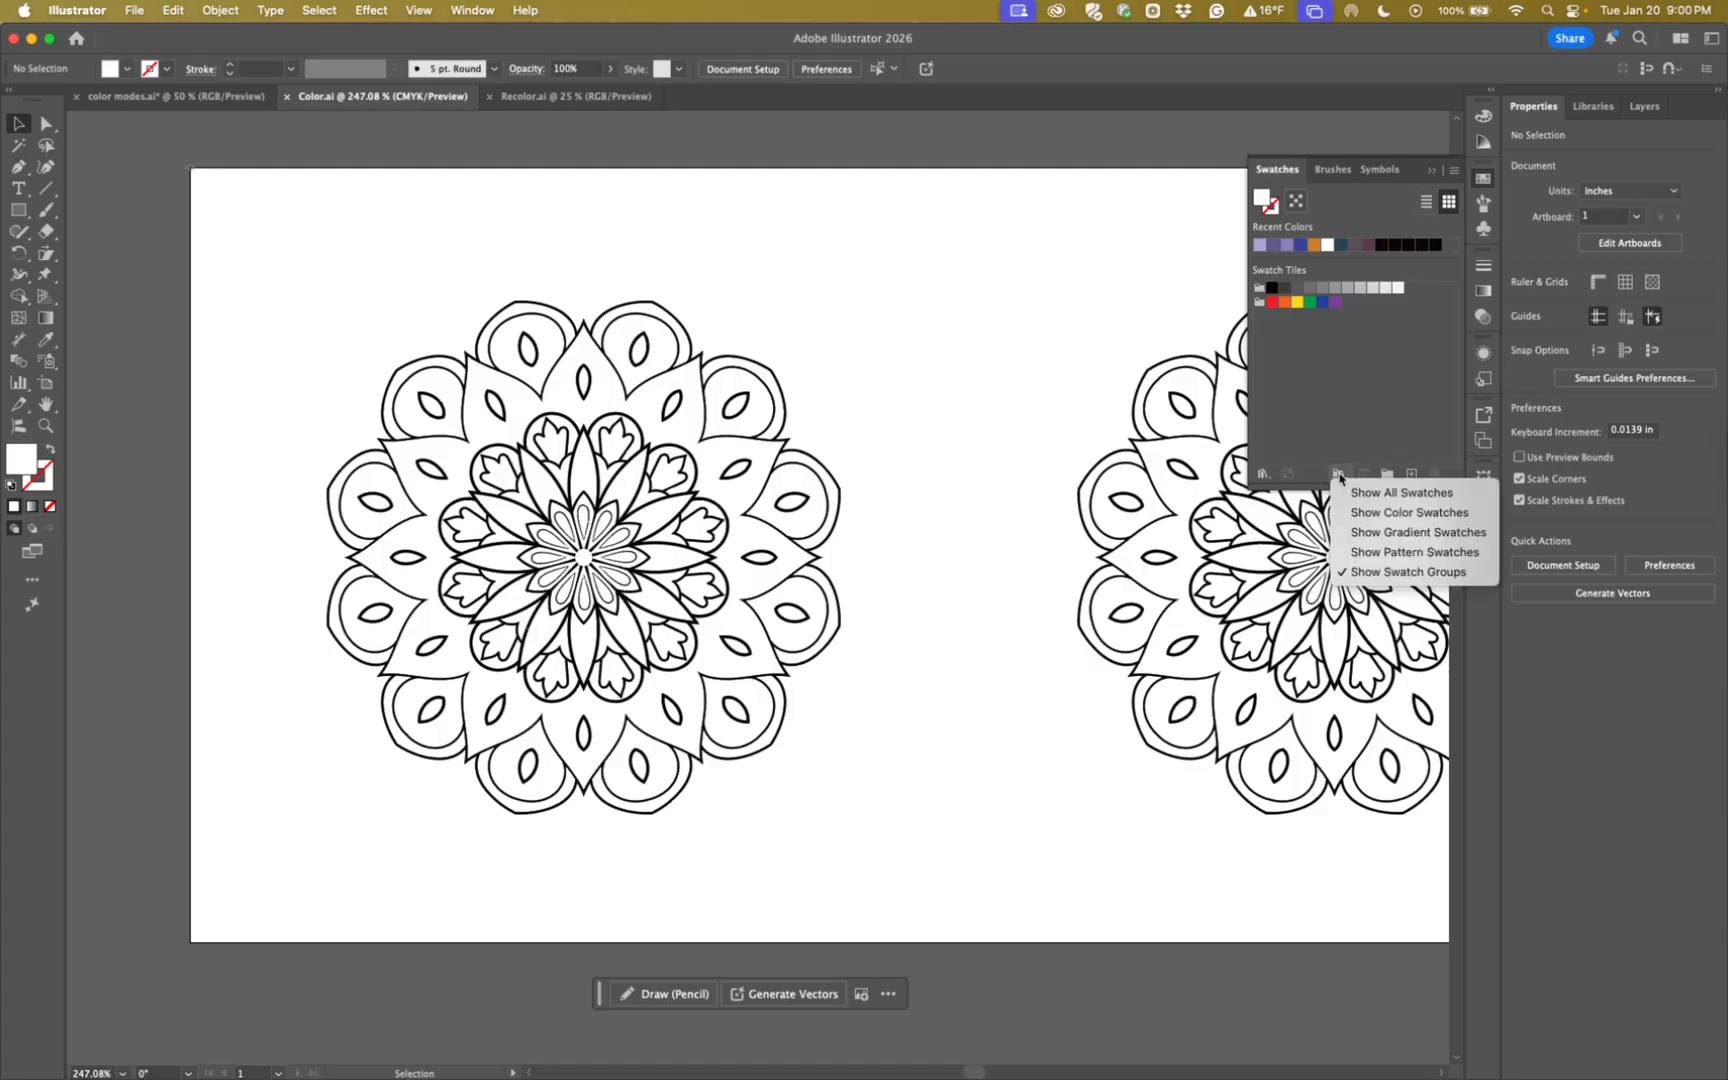
left_click(1348, 500)
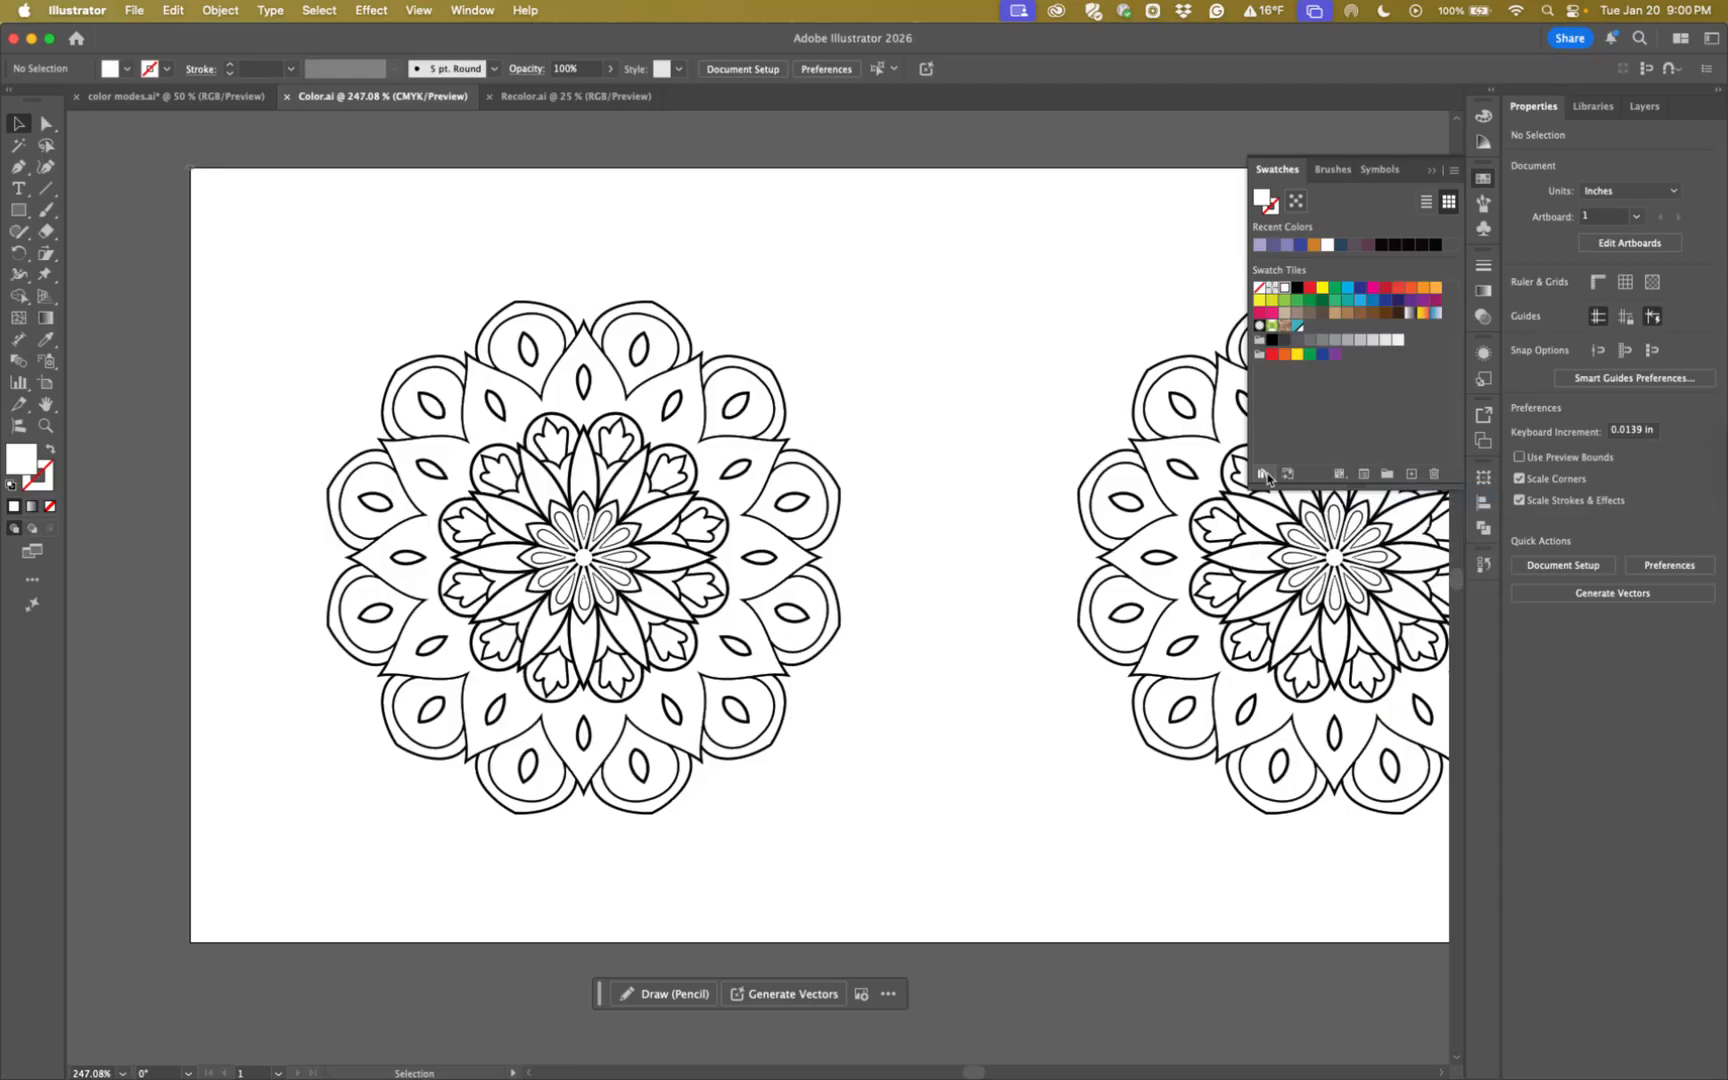
View the White swatch's options and its color type choices, keep Process Color, and cancel the dialog.
left_click(1364, 475)
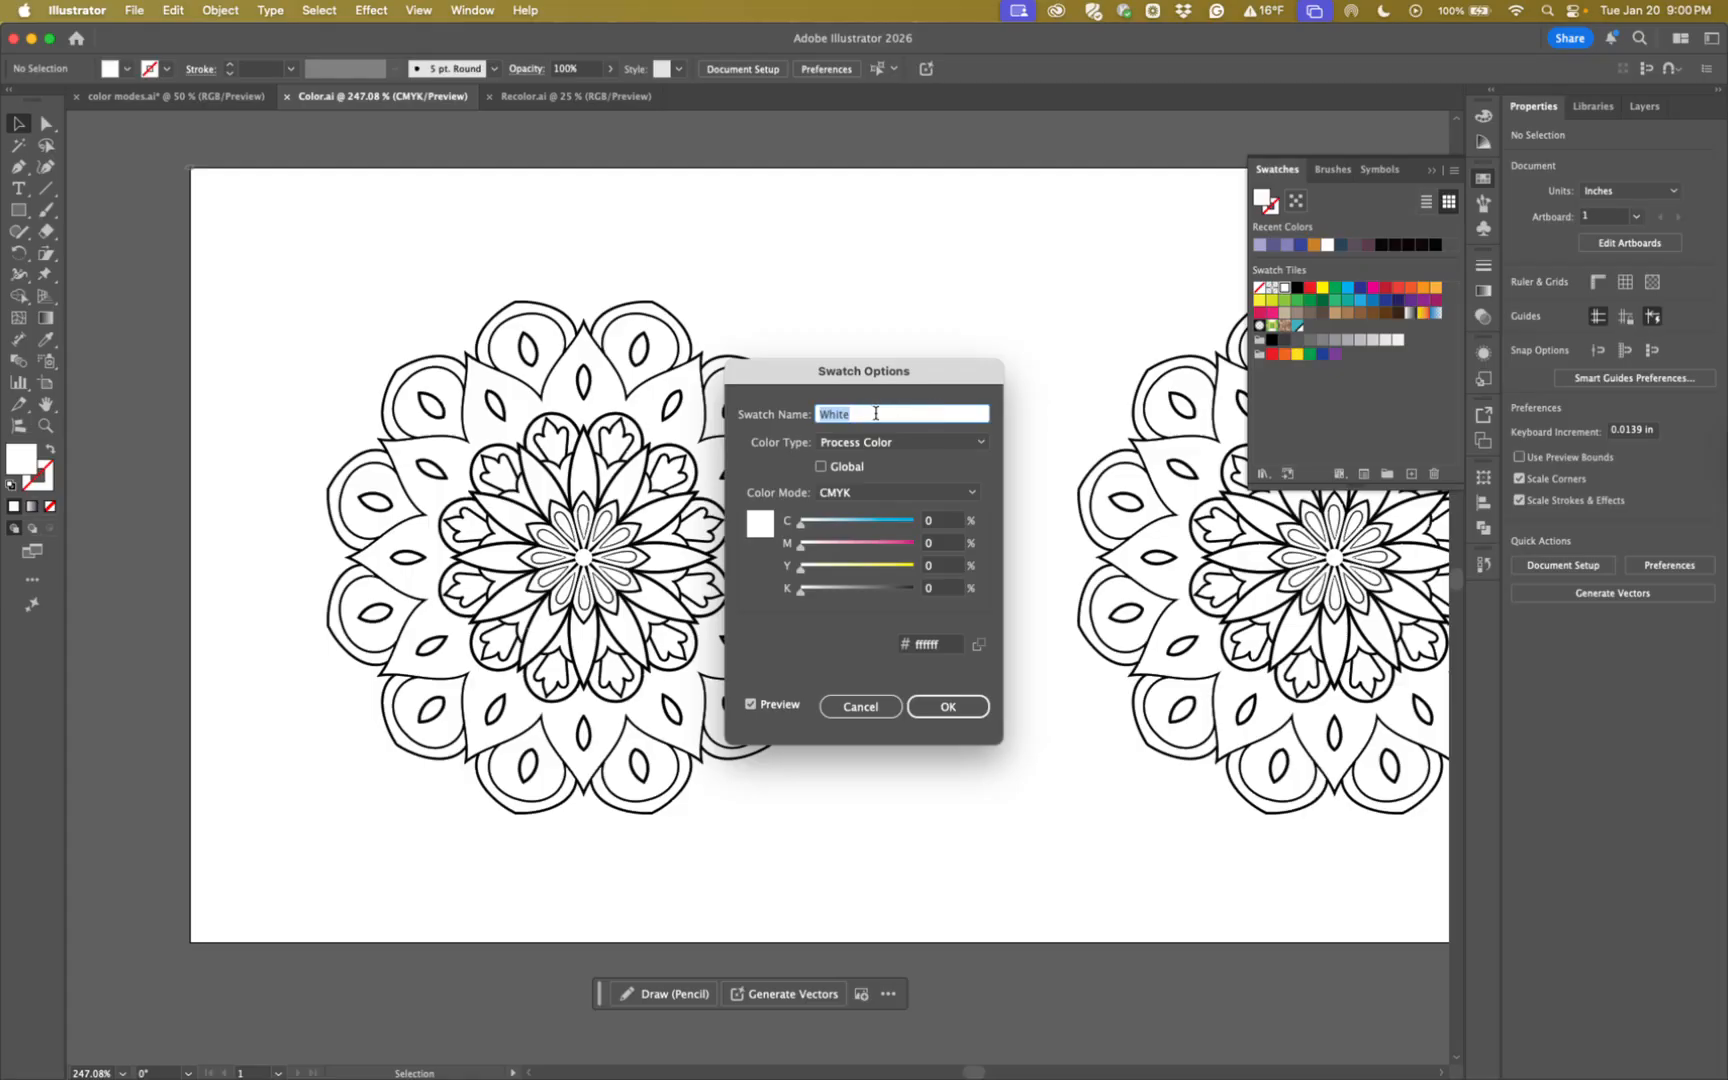
left_click(943, 447)
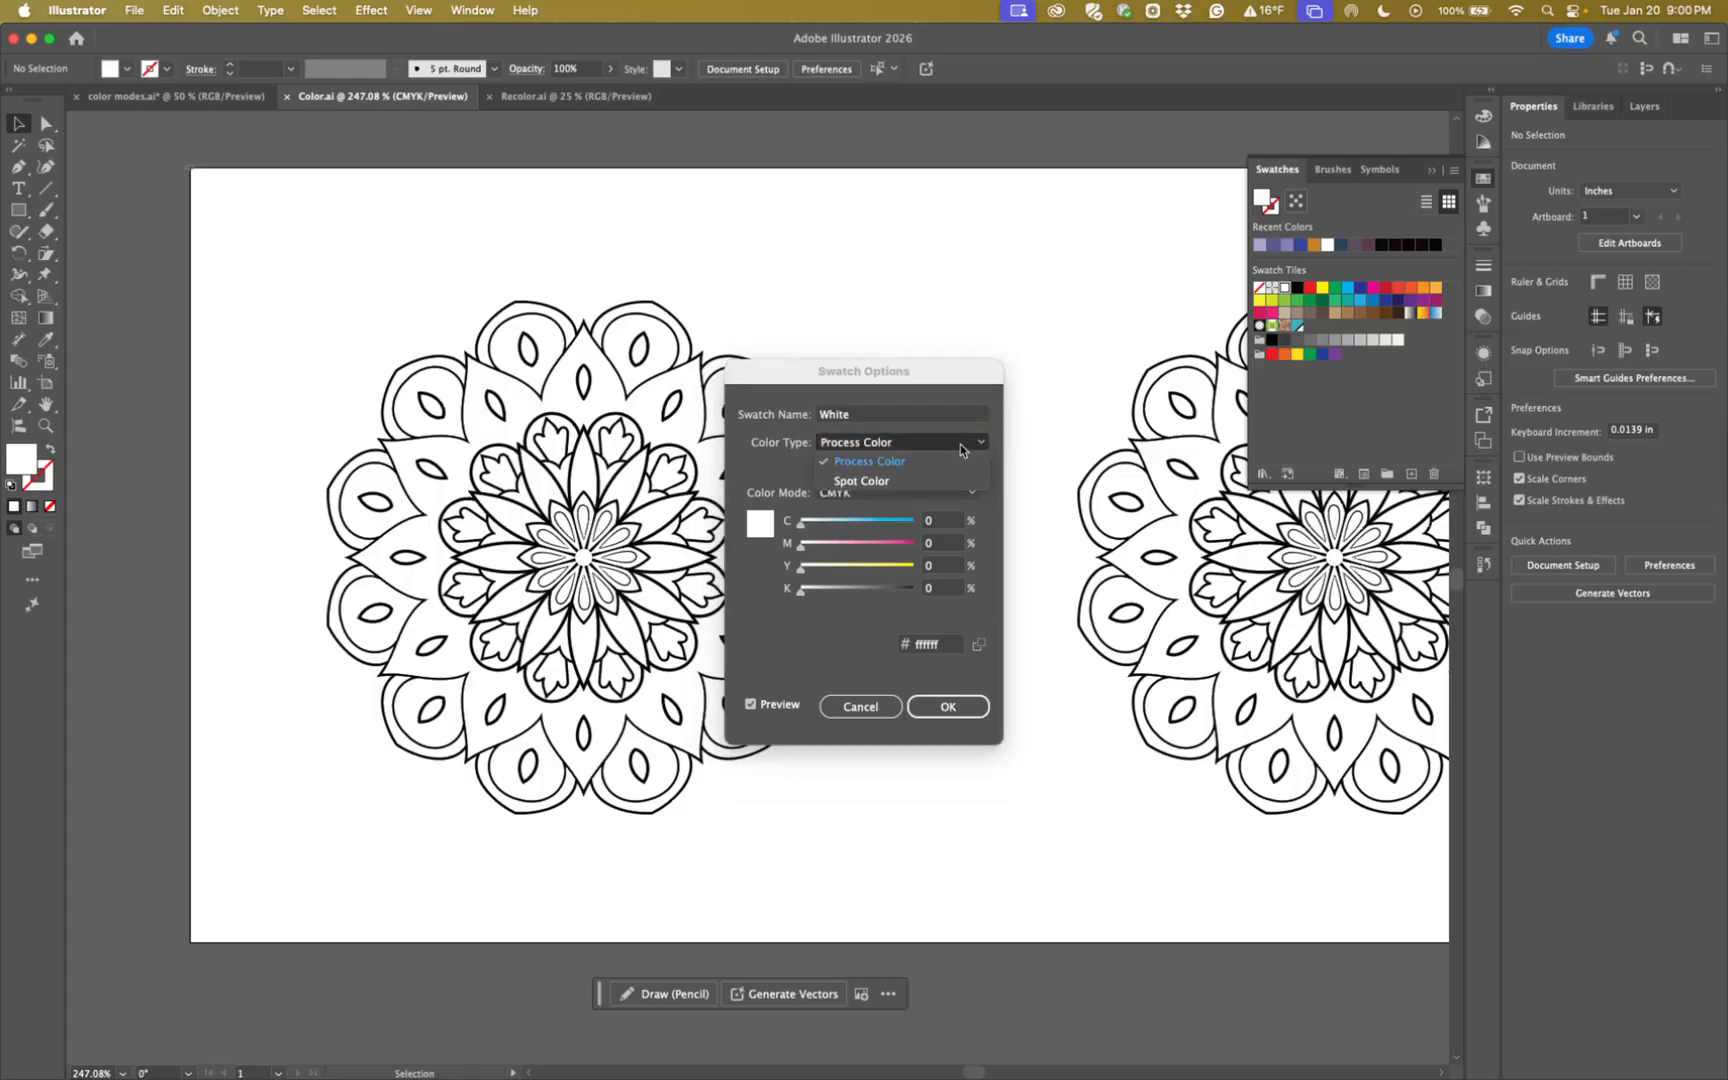
left_click(868, 462)
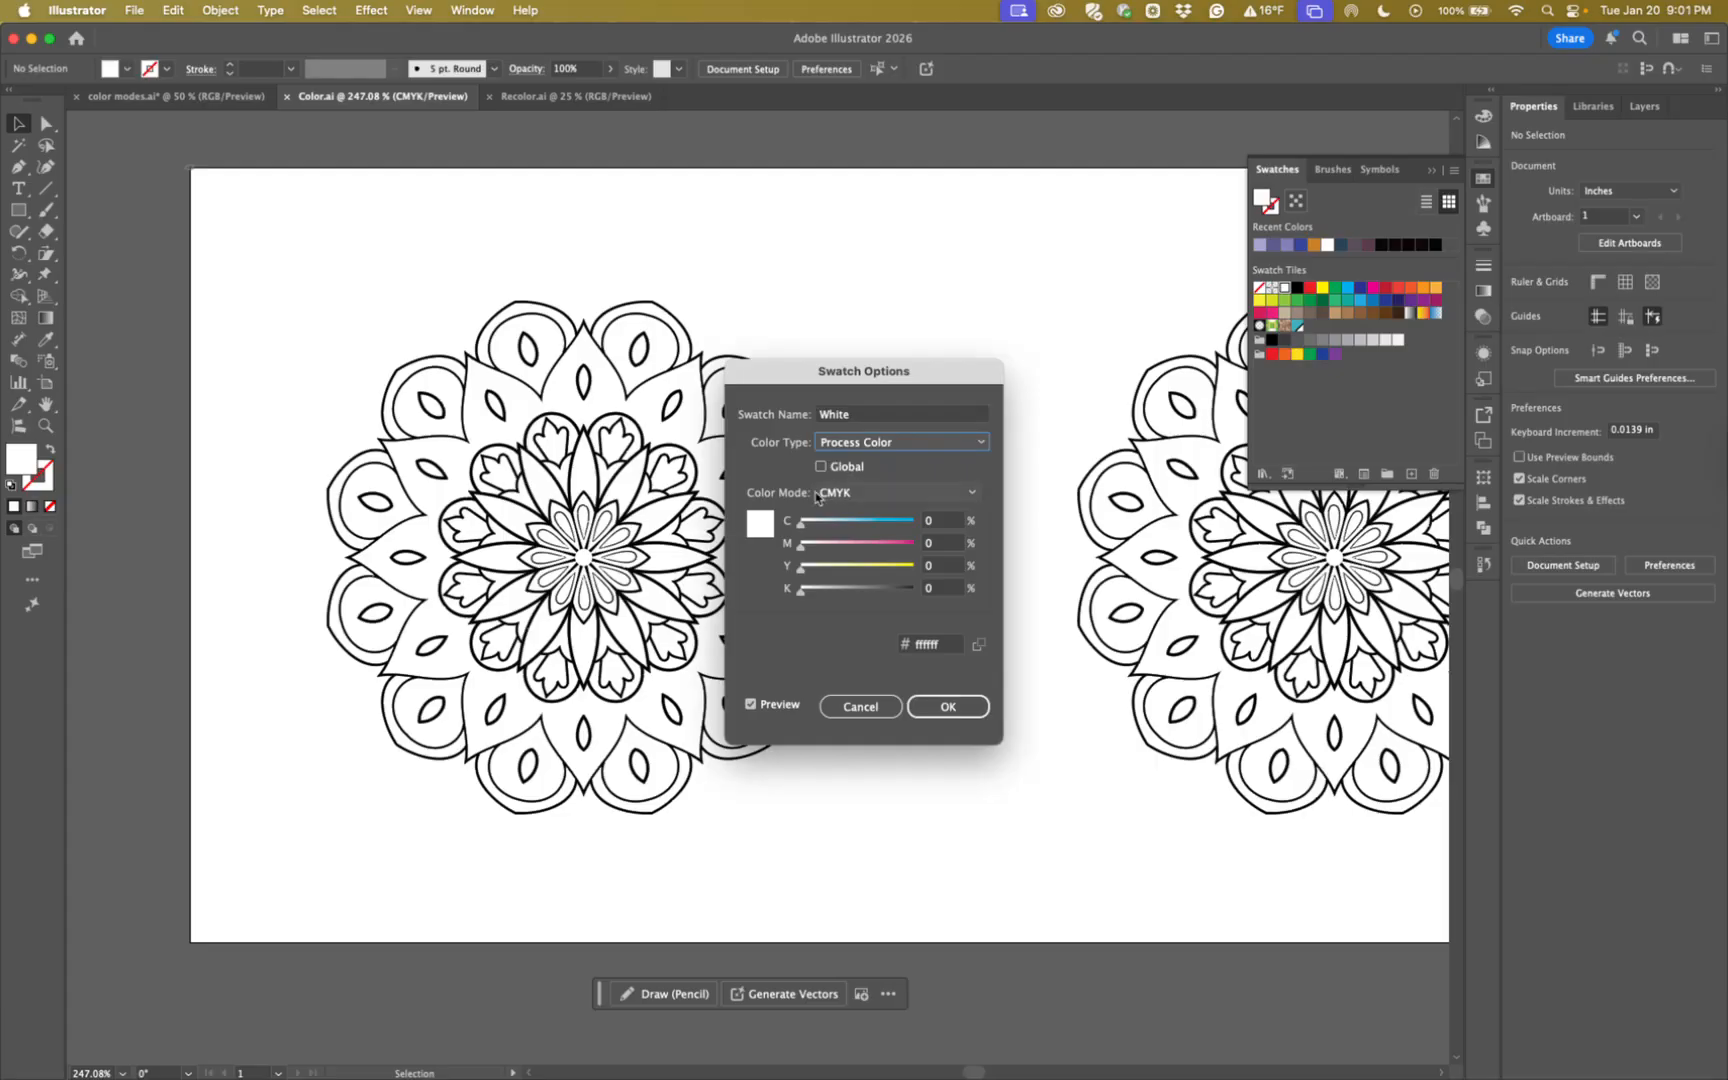
left_click(873, 708)
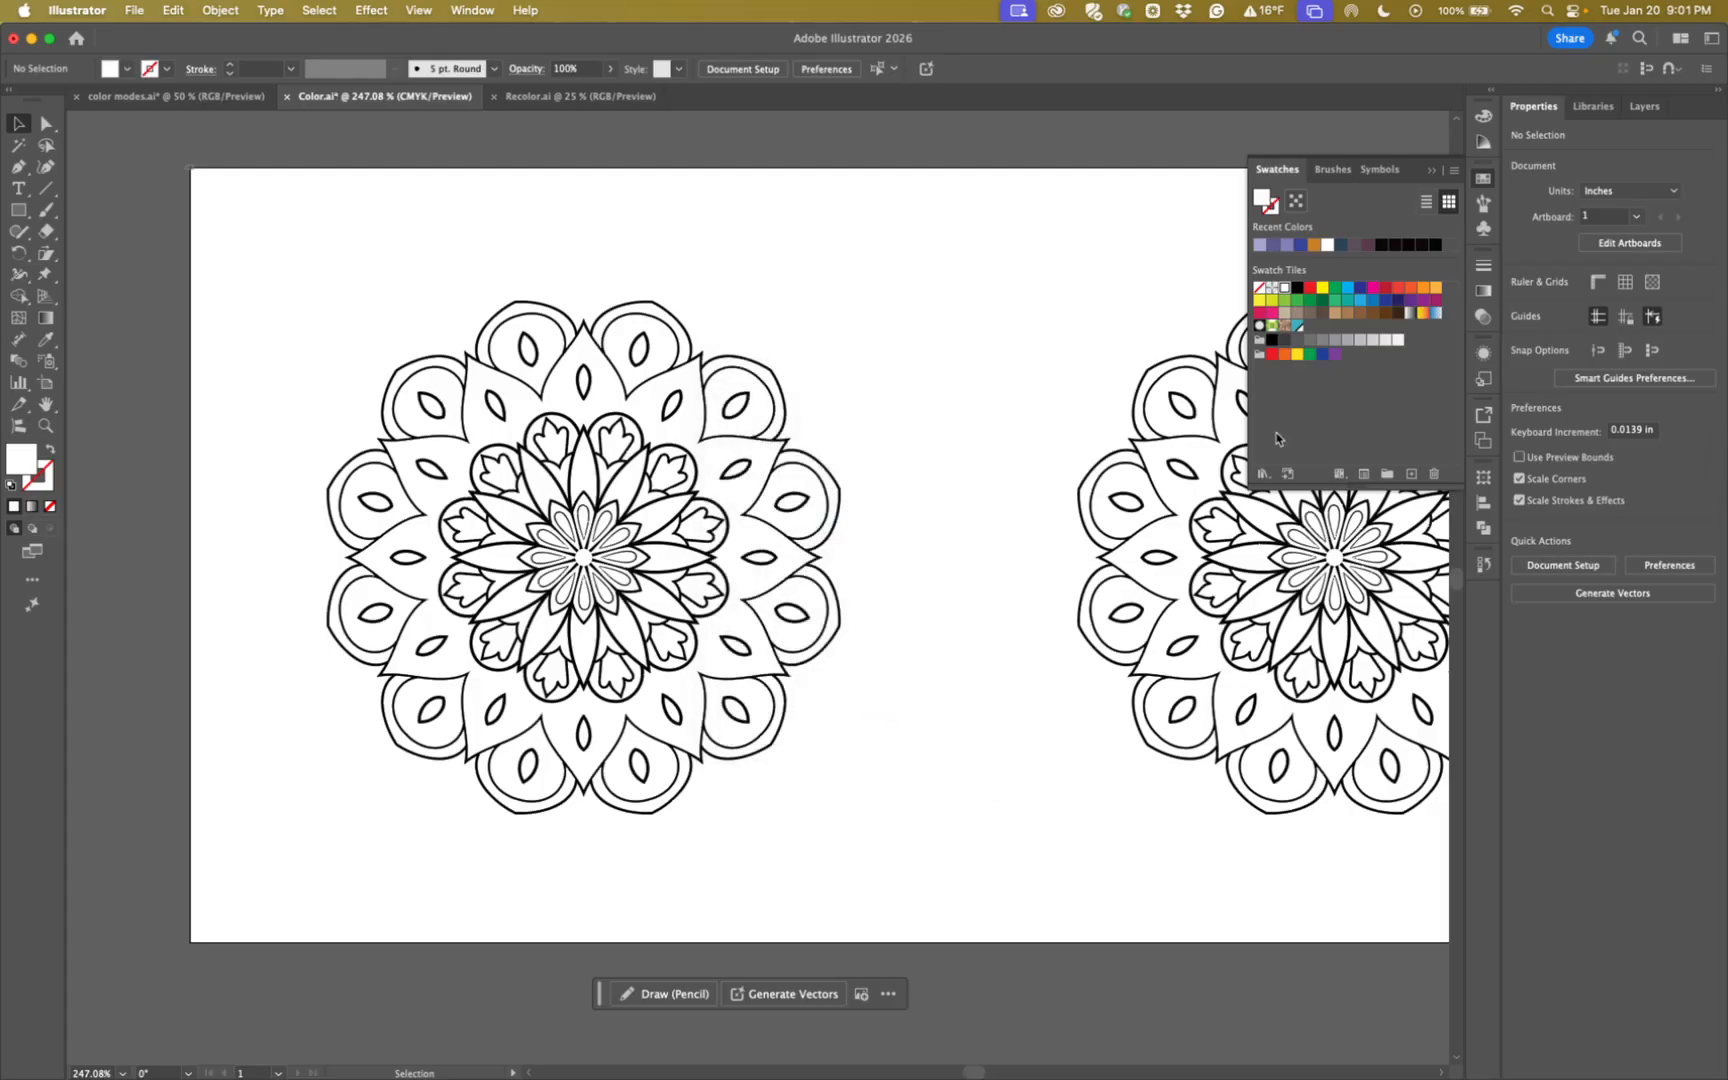
Set the fill to the dark brown swatch #603913 and open the Color Picker for it.
left_click(1386, 314)
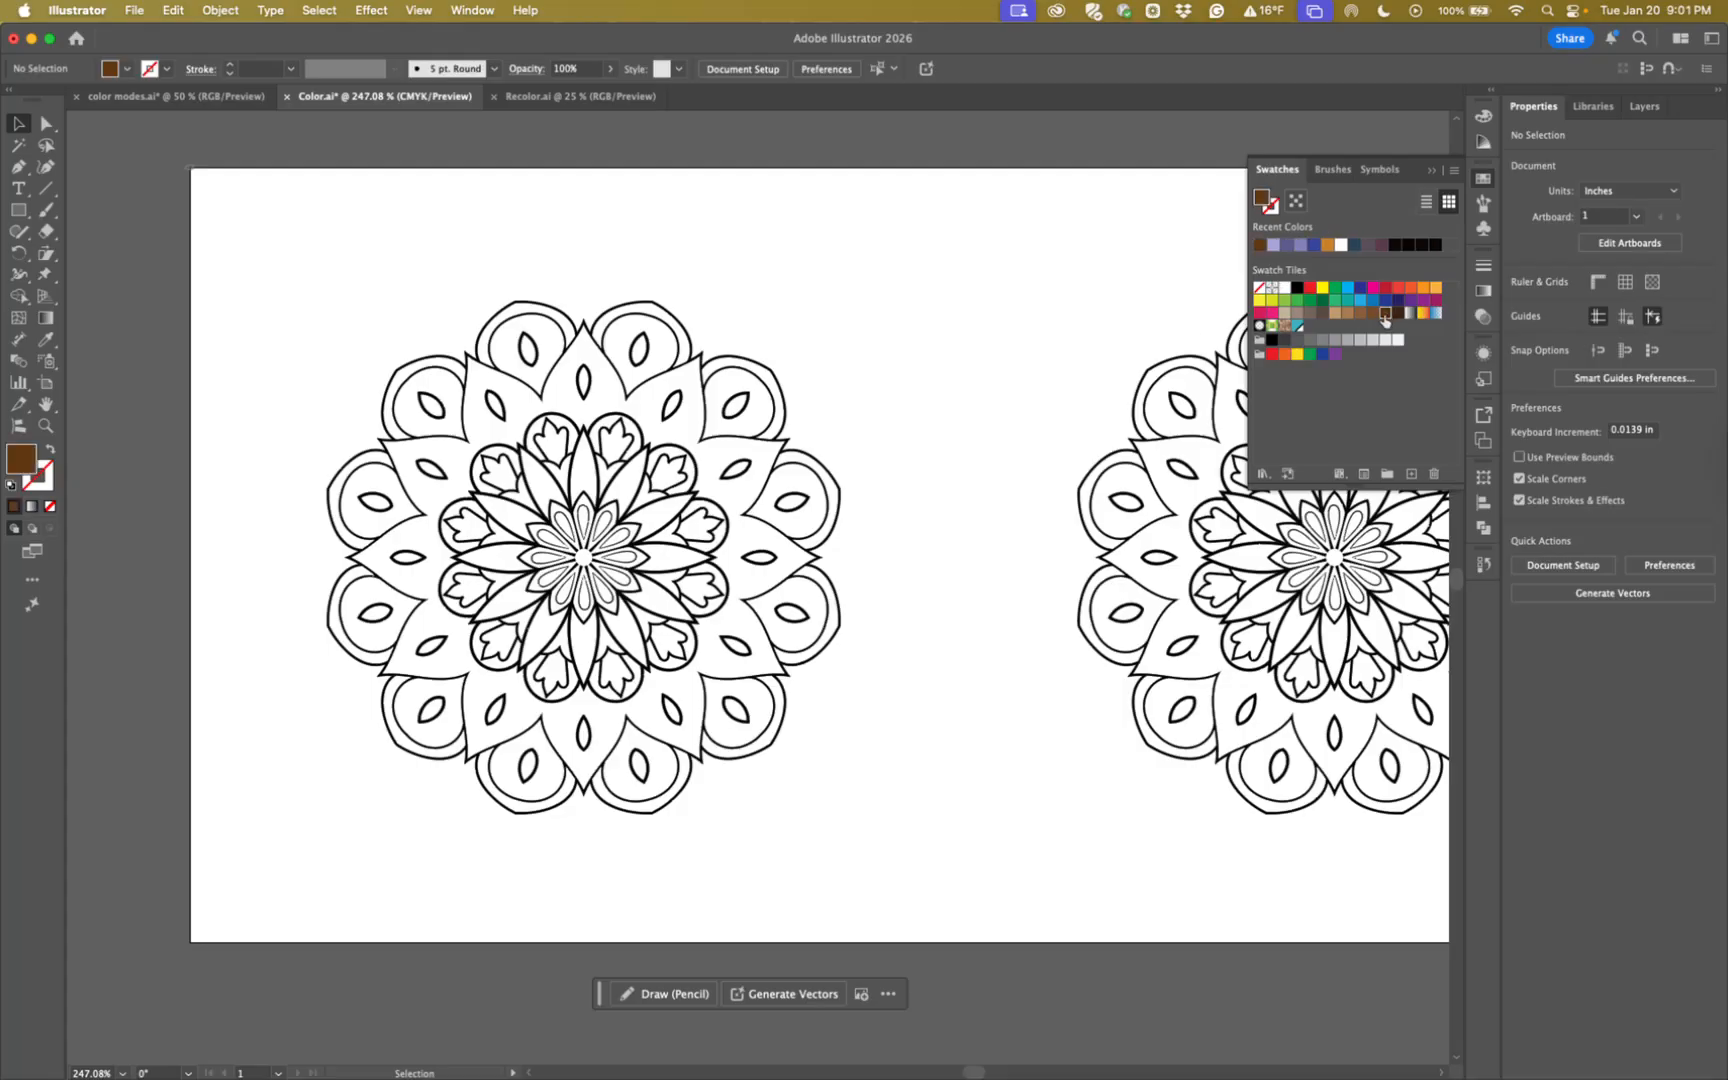
double_click(20, 463)
left_click_drag(753, 573, 731, 445)
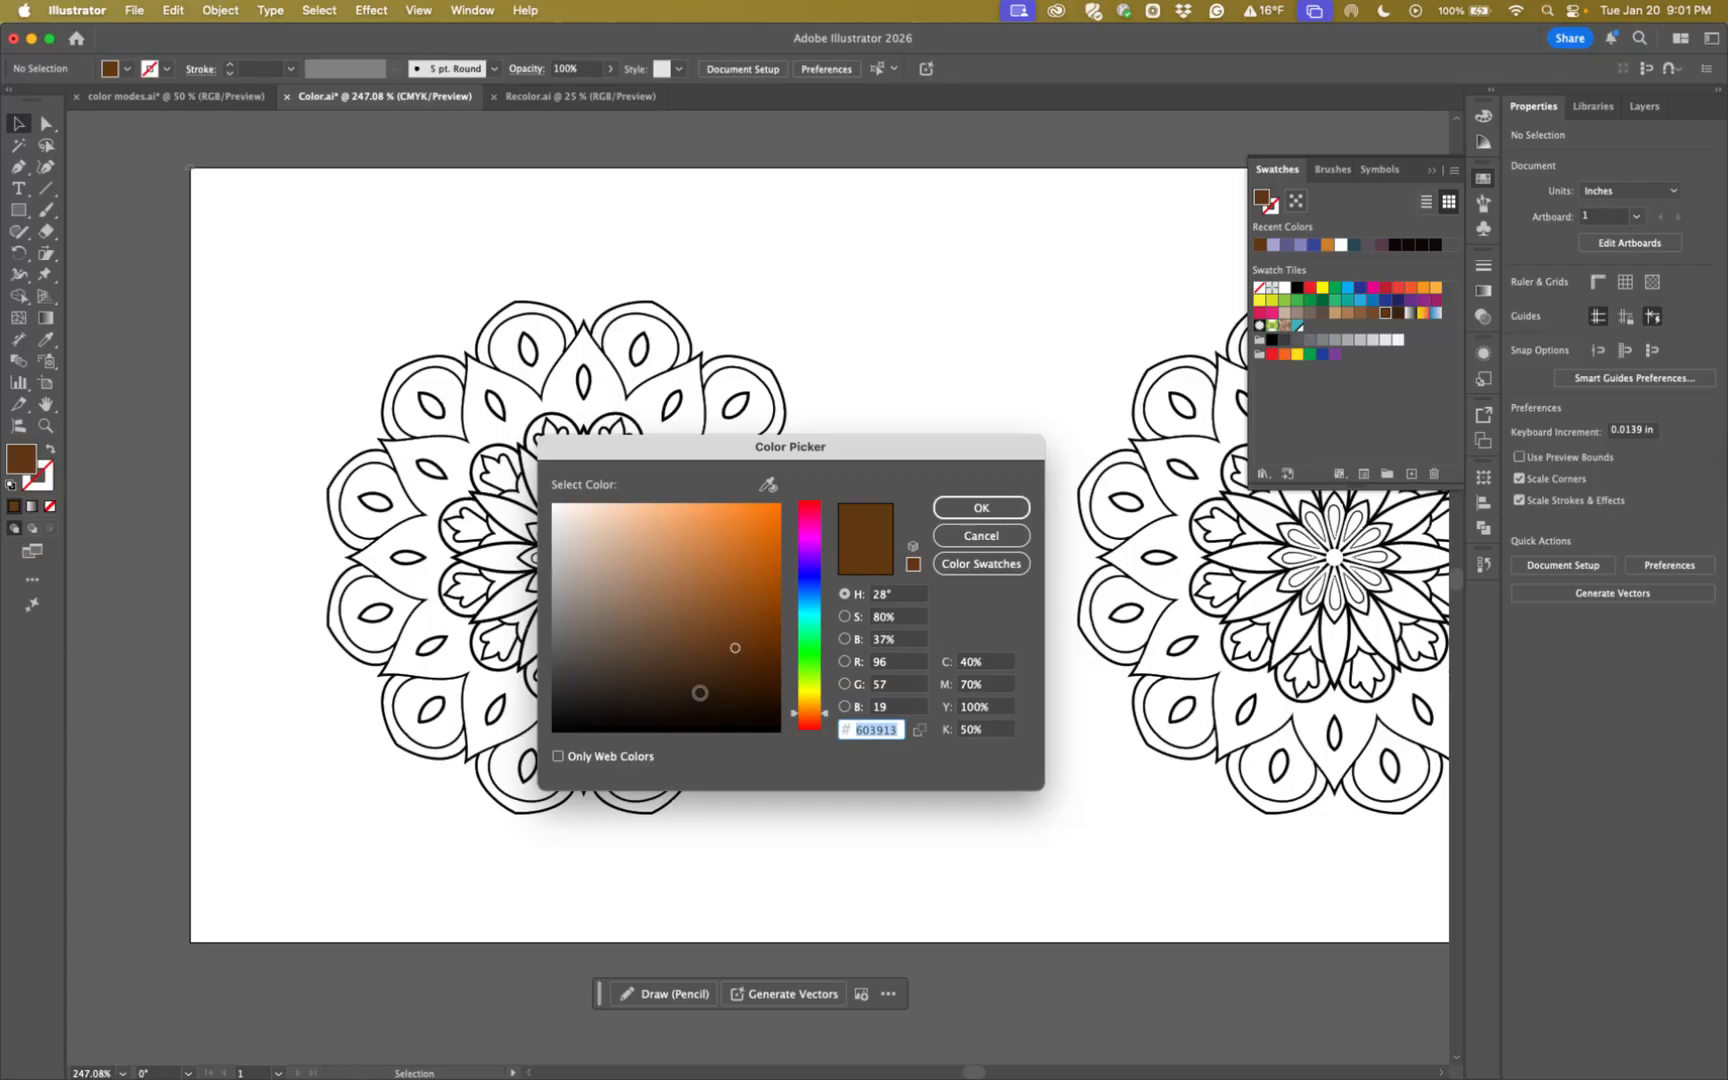
Try darker, grayer, brighter and fully saturated shades of the 28° orange hue in the Color Picker.
left_click(690, 676)
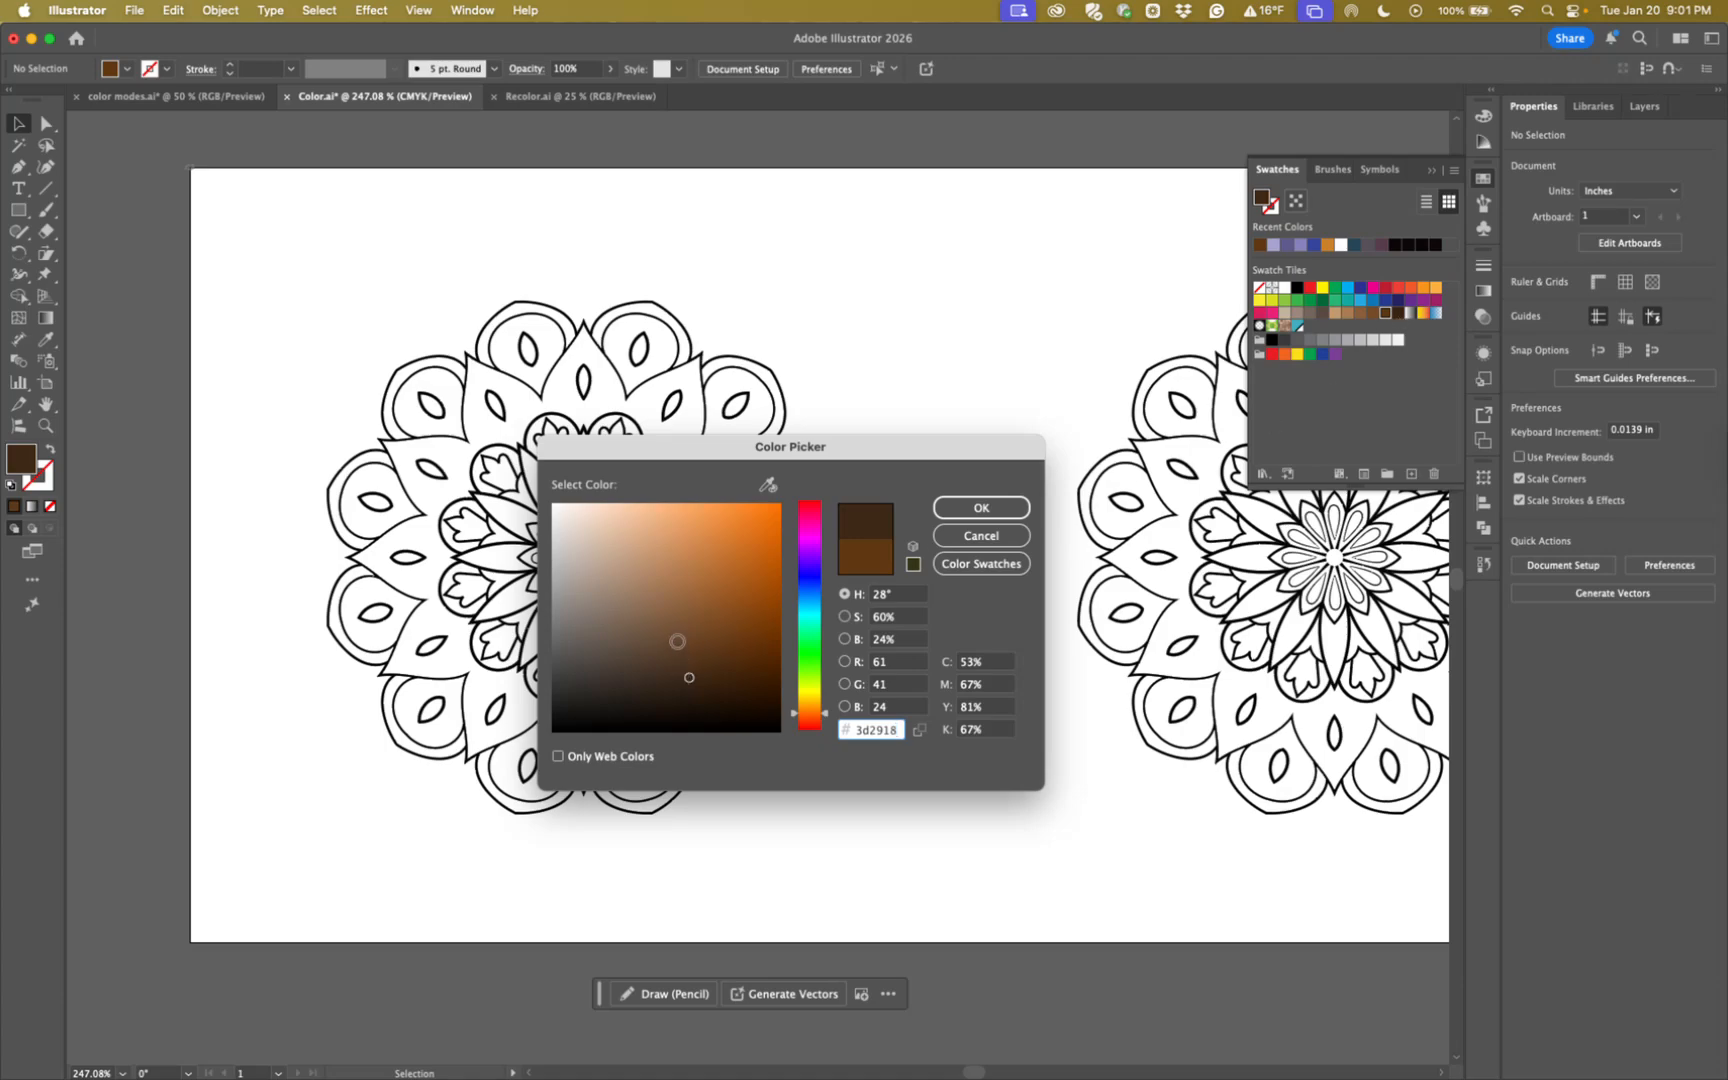
left_click(644, 629)
left_click(680, 554)
mouse_move(735, 629)
left_mouse_down()
mouse_move(733, 664)
mouse_move(711, 677)
left_mouse_up()
left_click(551, 606)
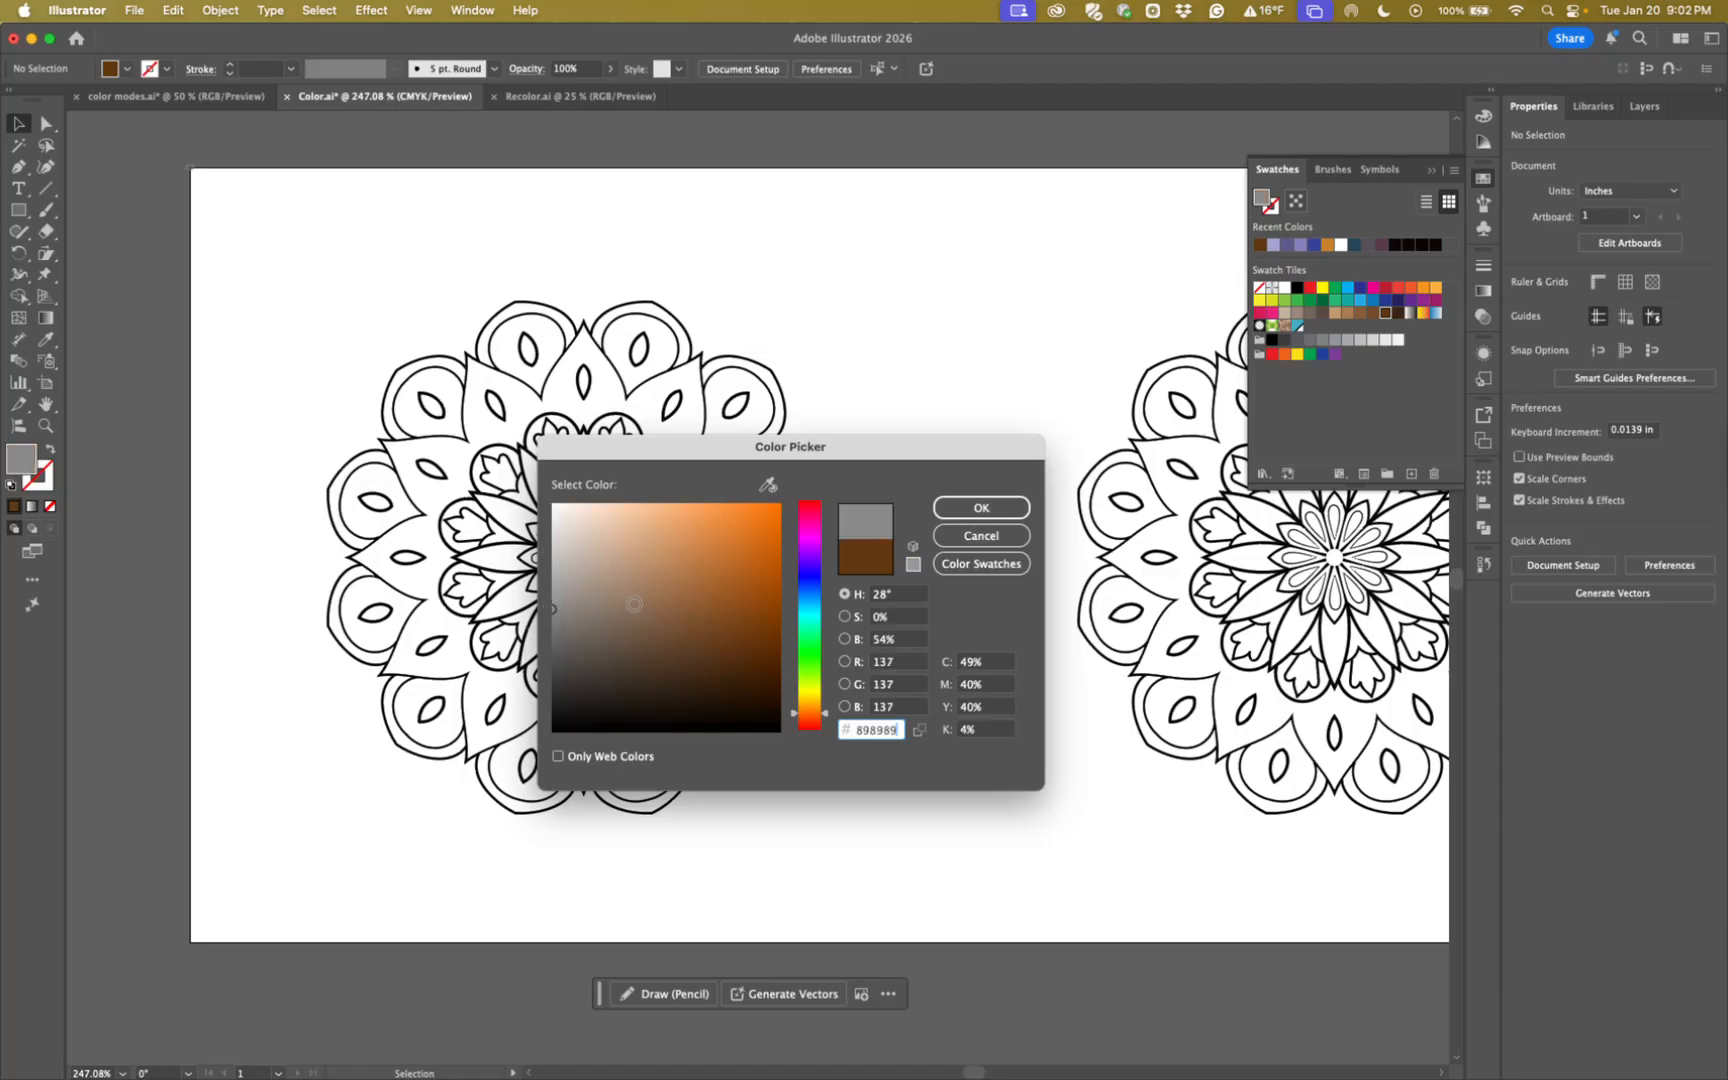
left_click(633, 604)
left_click(688, 605)
left_click(735, 606)
left_click(774, 604)
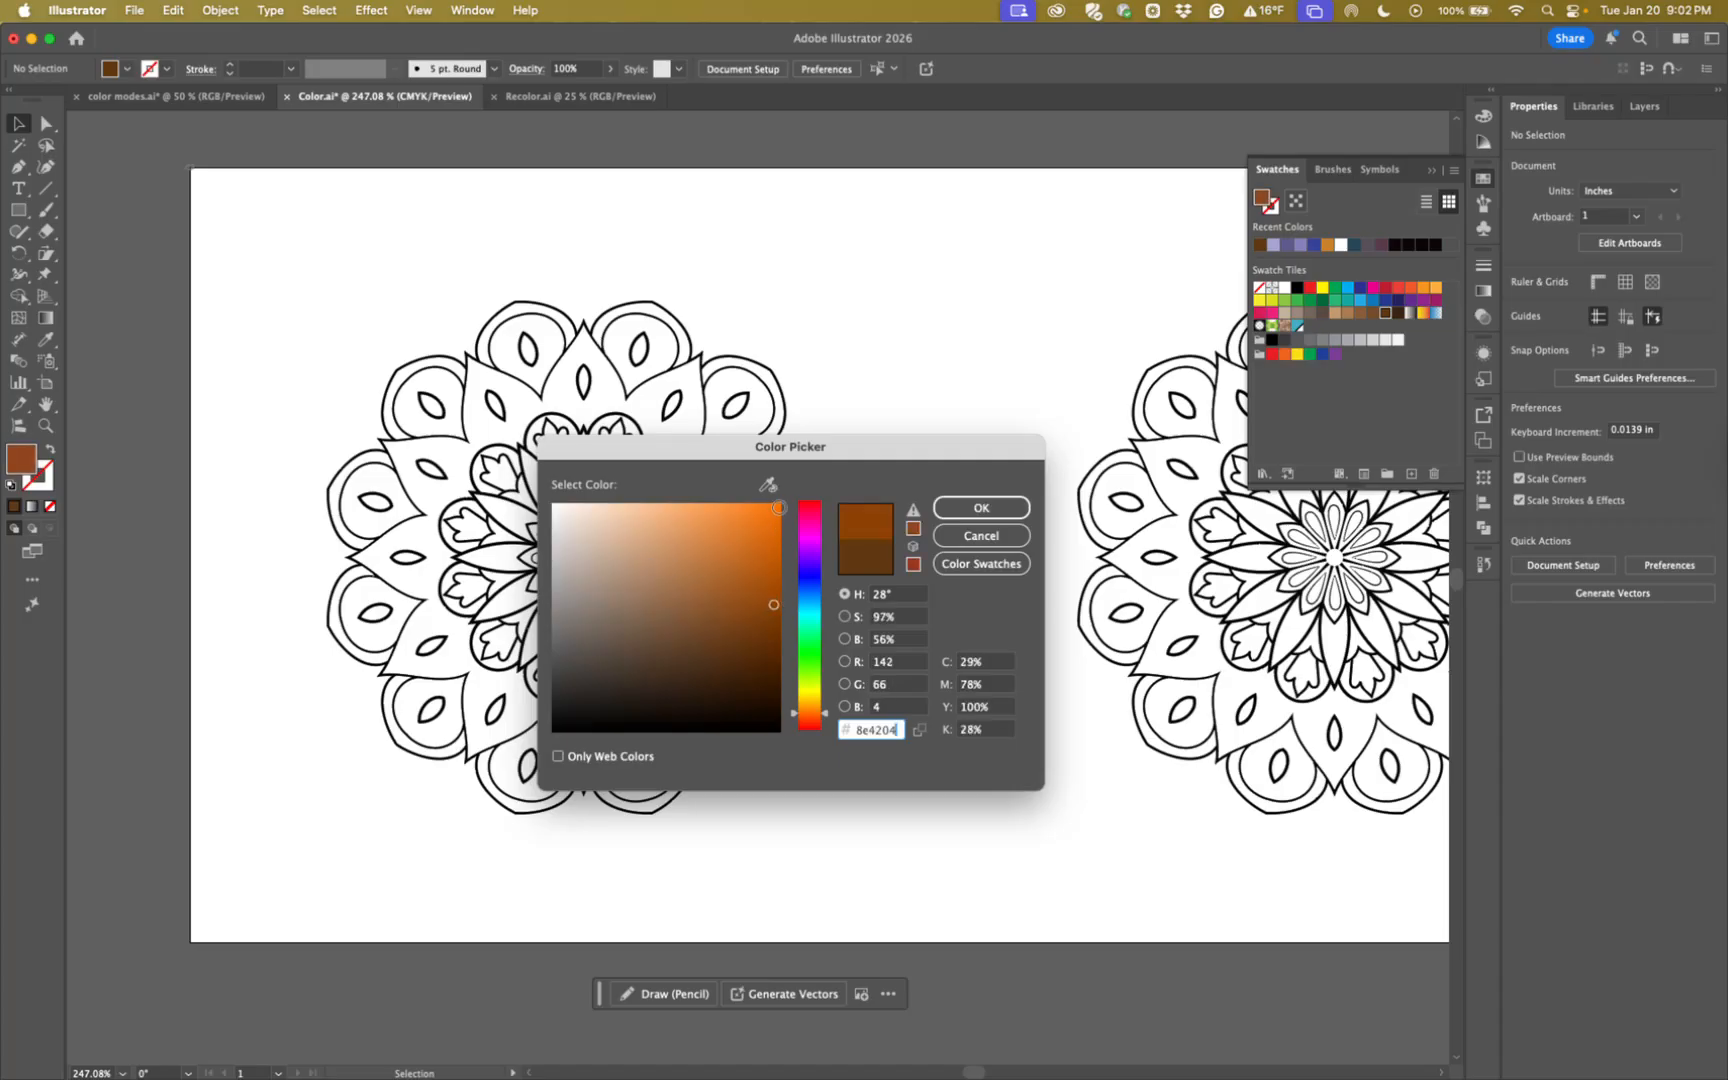
left_click(777, 507)
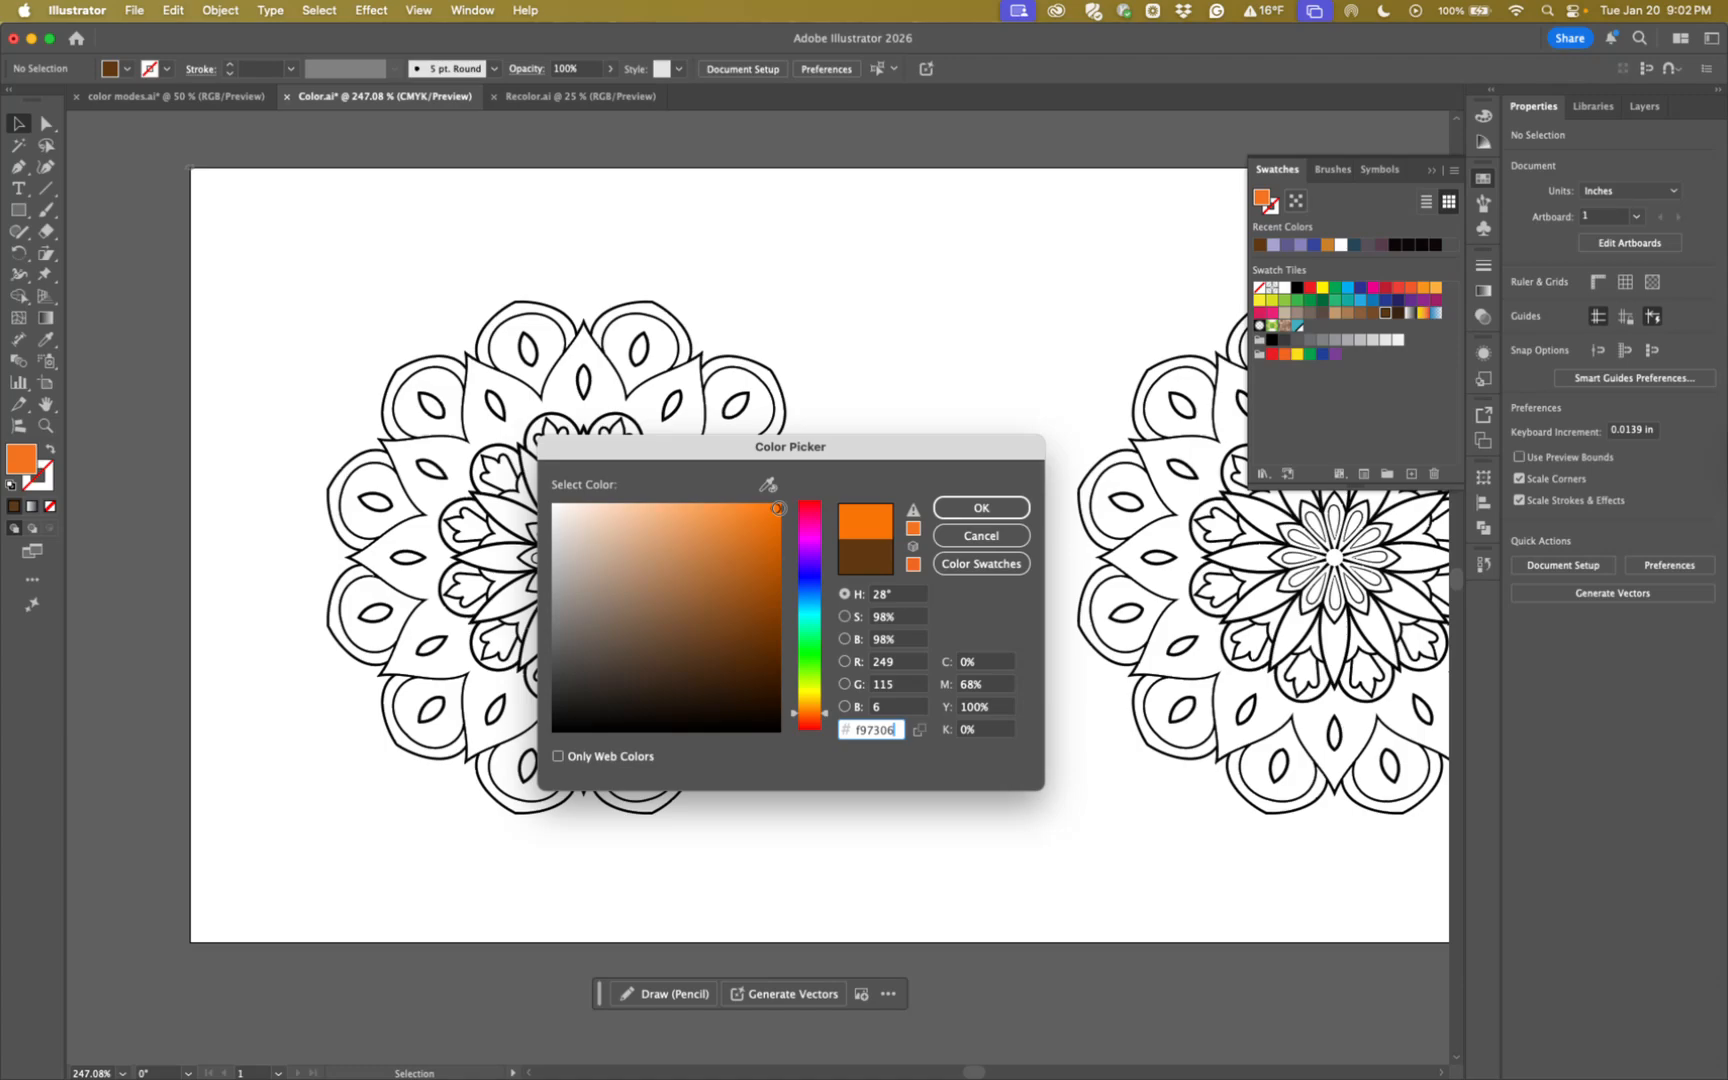
left_click(778, 727)
Pick a muted dark brown, #593b24, in the Color Picker and accept it as the fill.
left_click(689, 659)
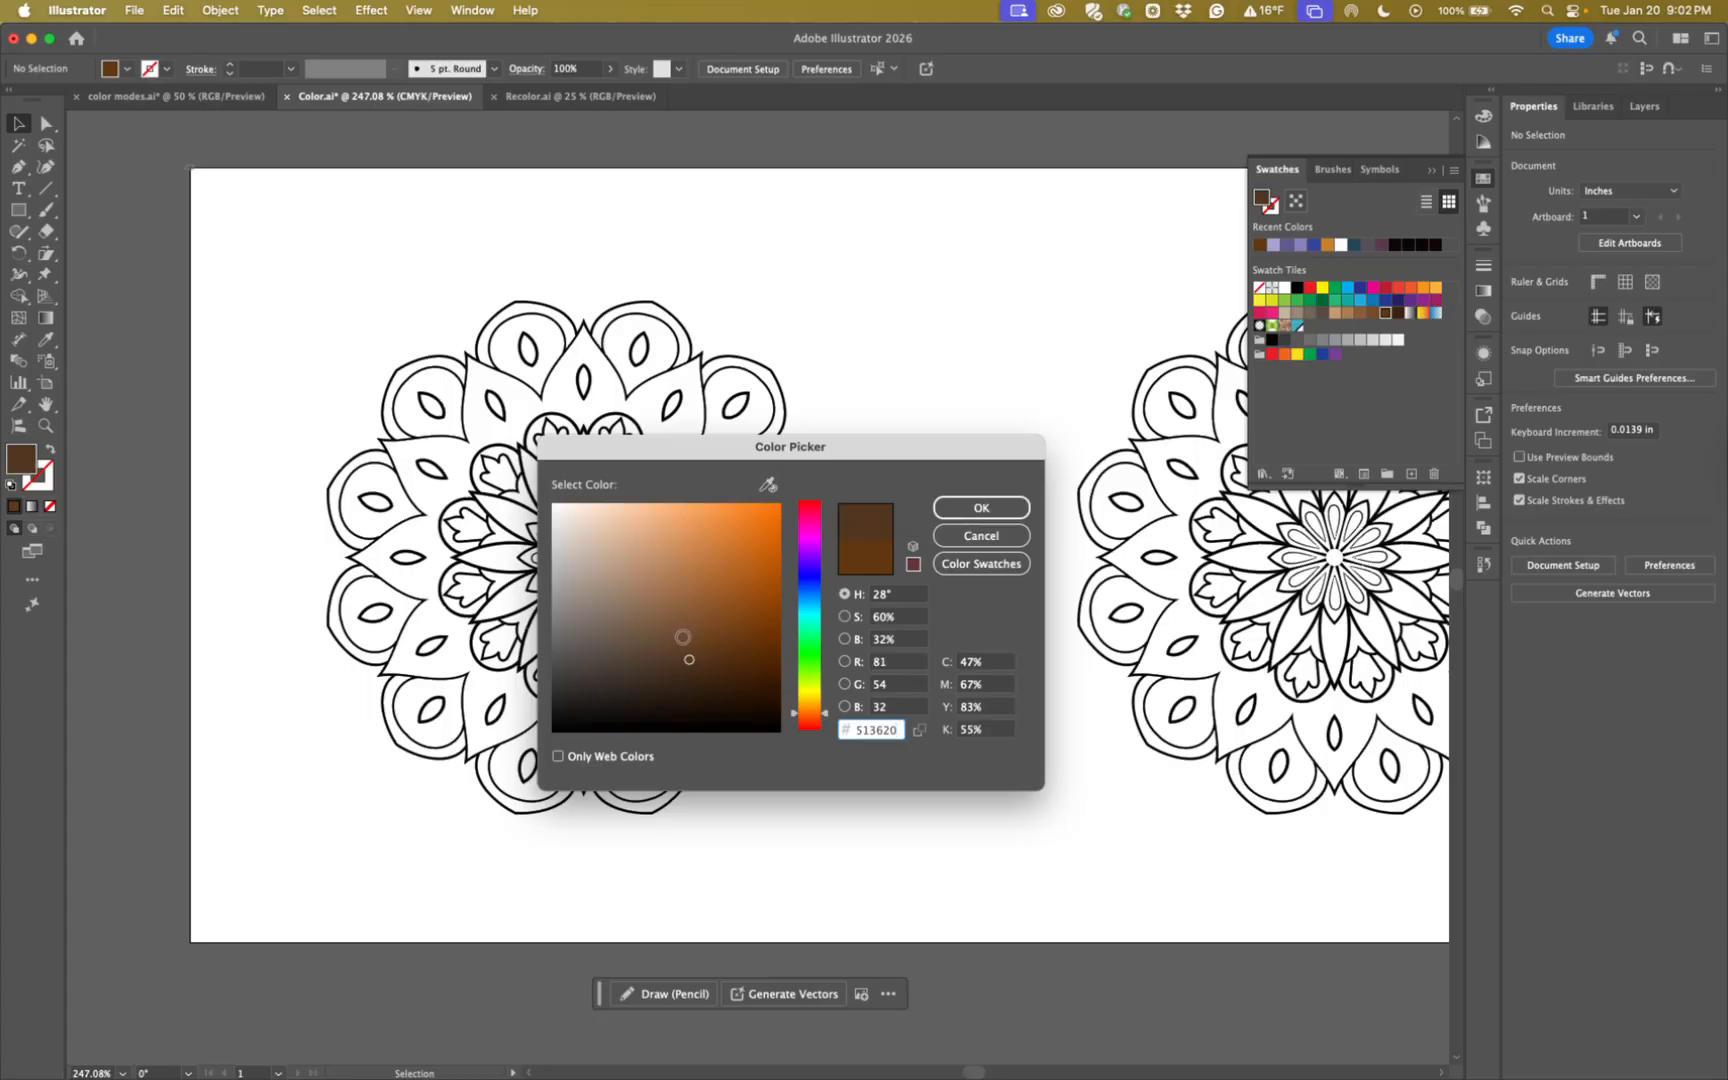
left_click(682, 639)
left_click(691, 650)
left_click(961, 514)
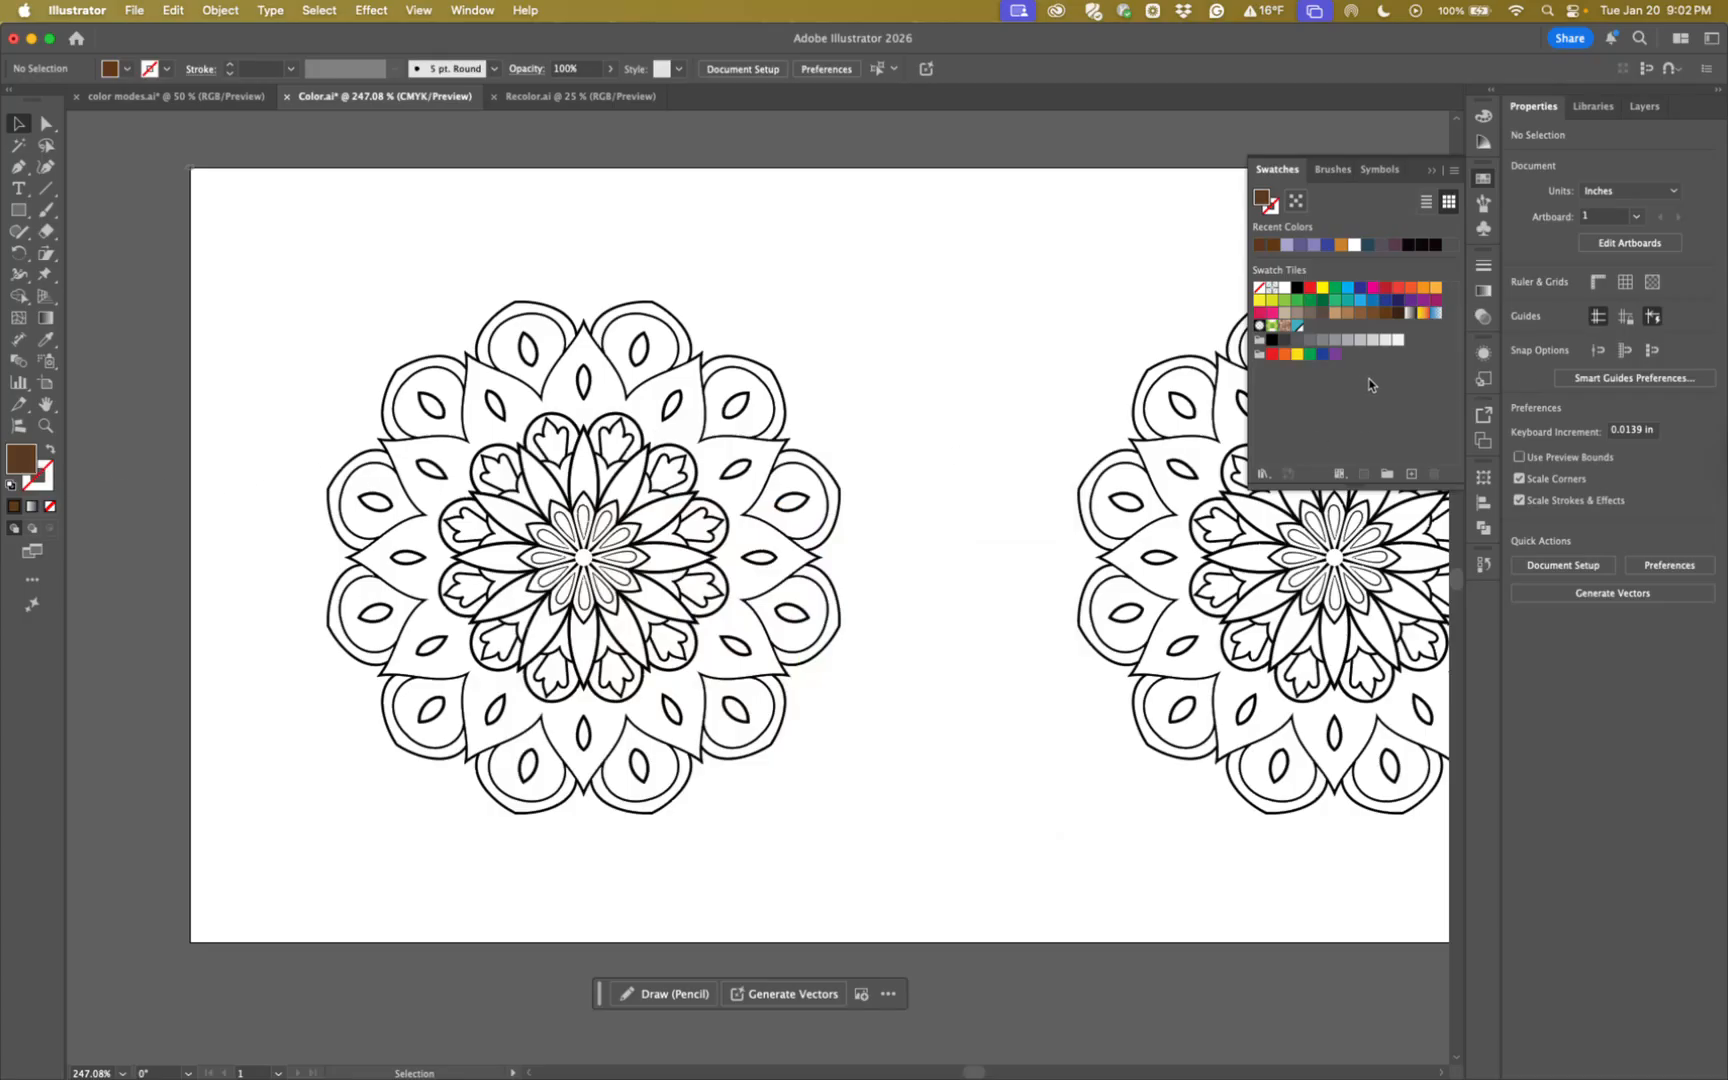
Add the brown fill as a new CMYK Process Color swatch with Global turned off.
left_click(1412, 474)
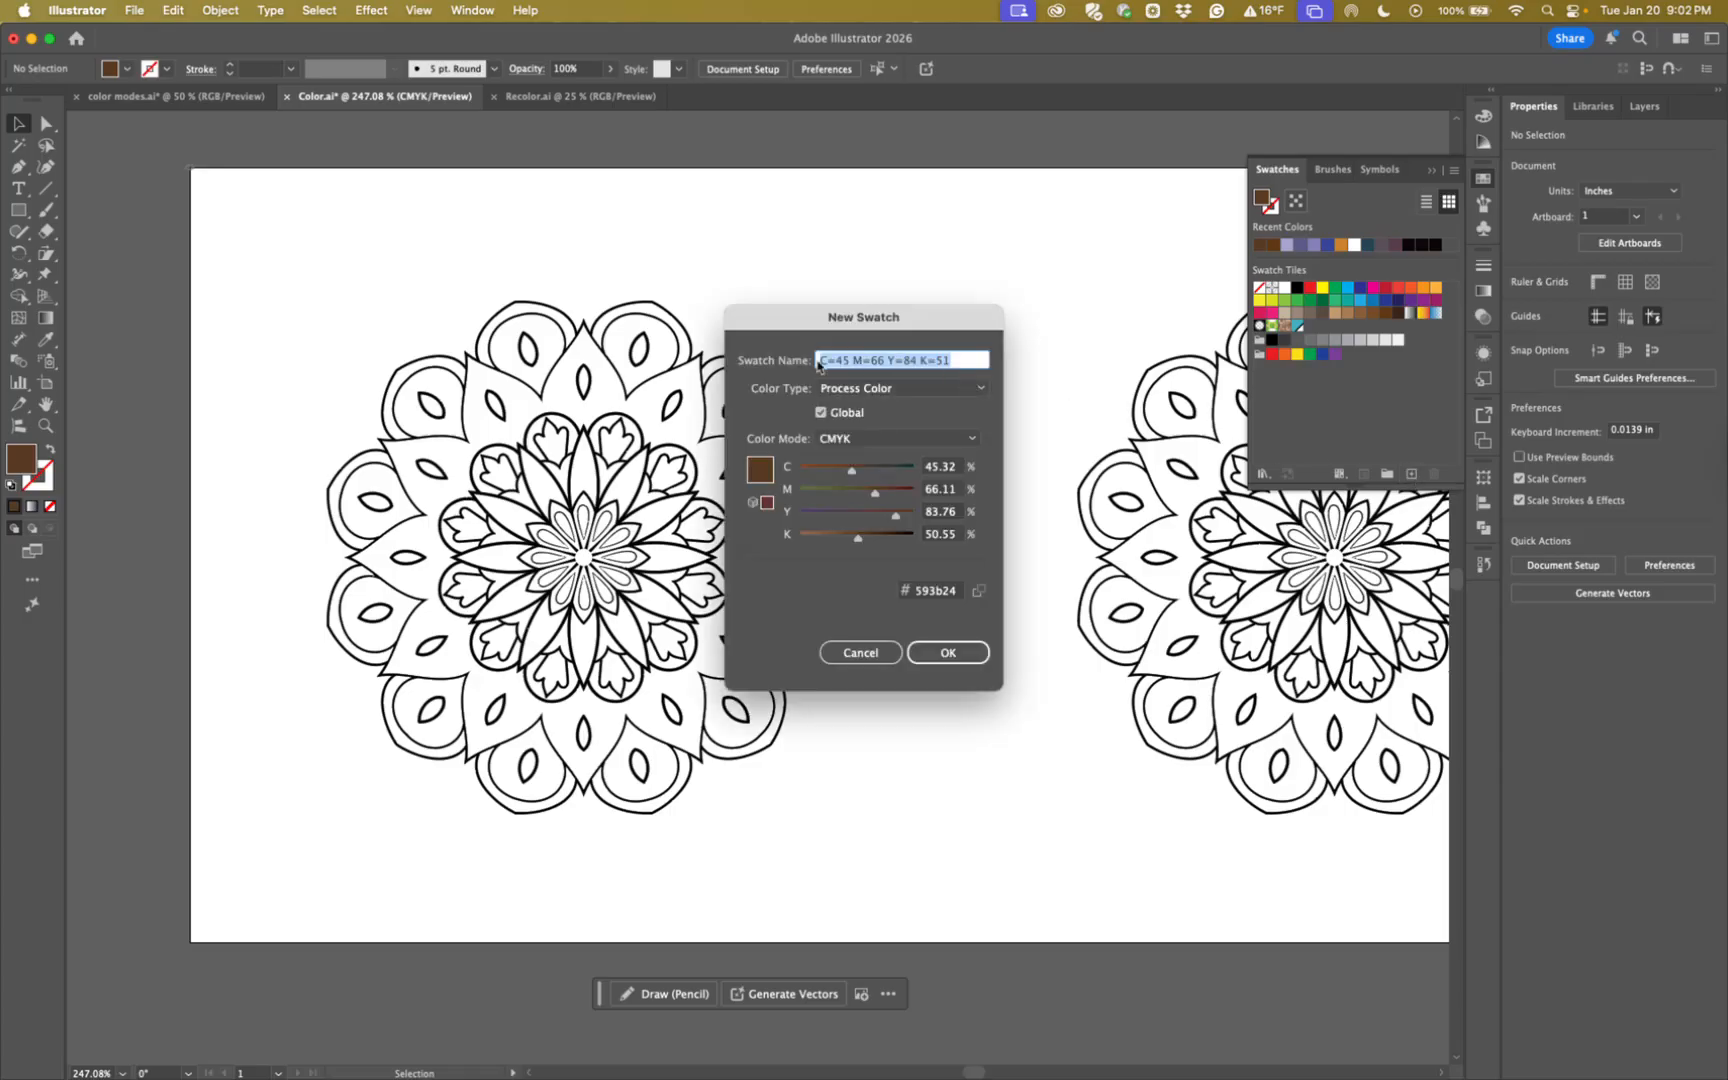
left_click(897, 390)
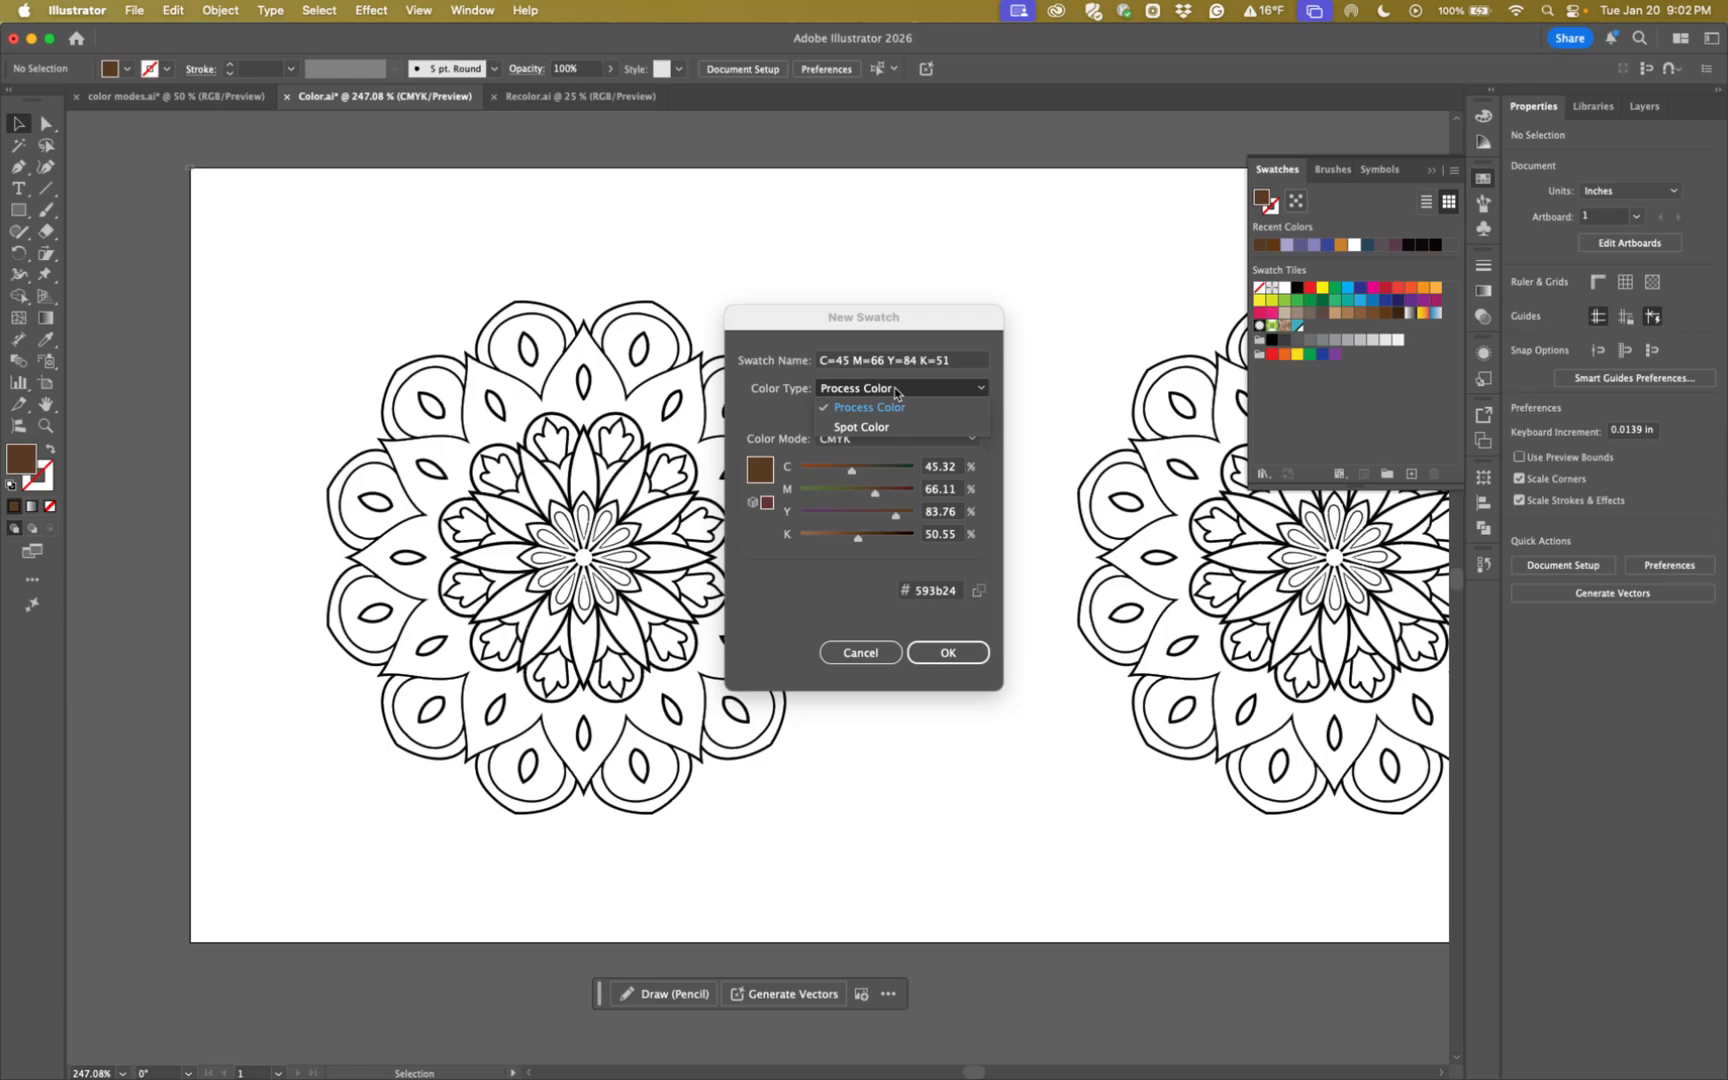
left_click(894, 387)
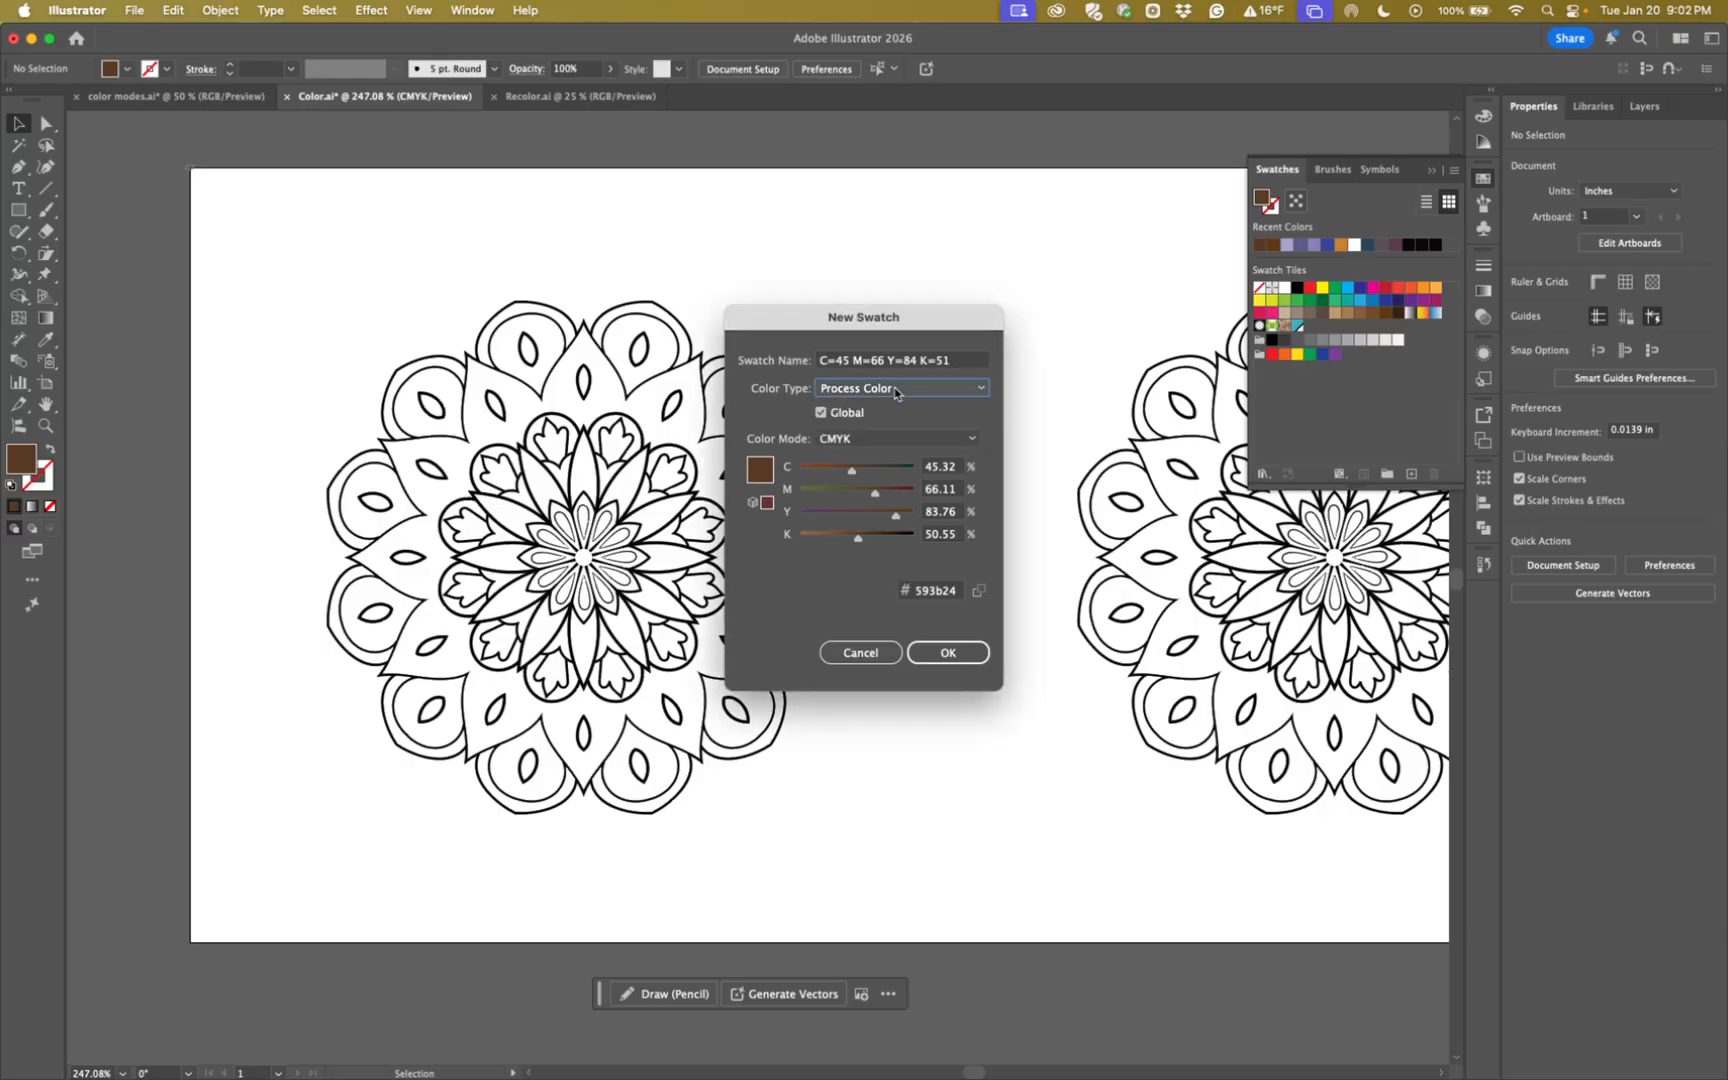
left_click(822, 414)
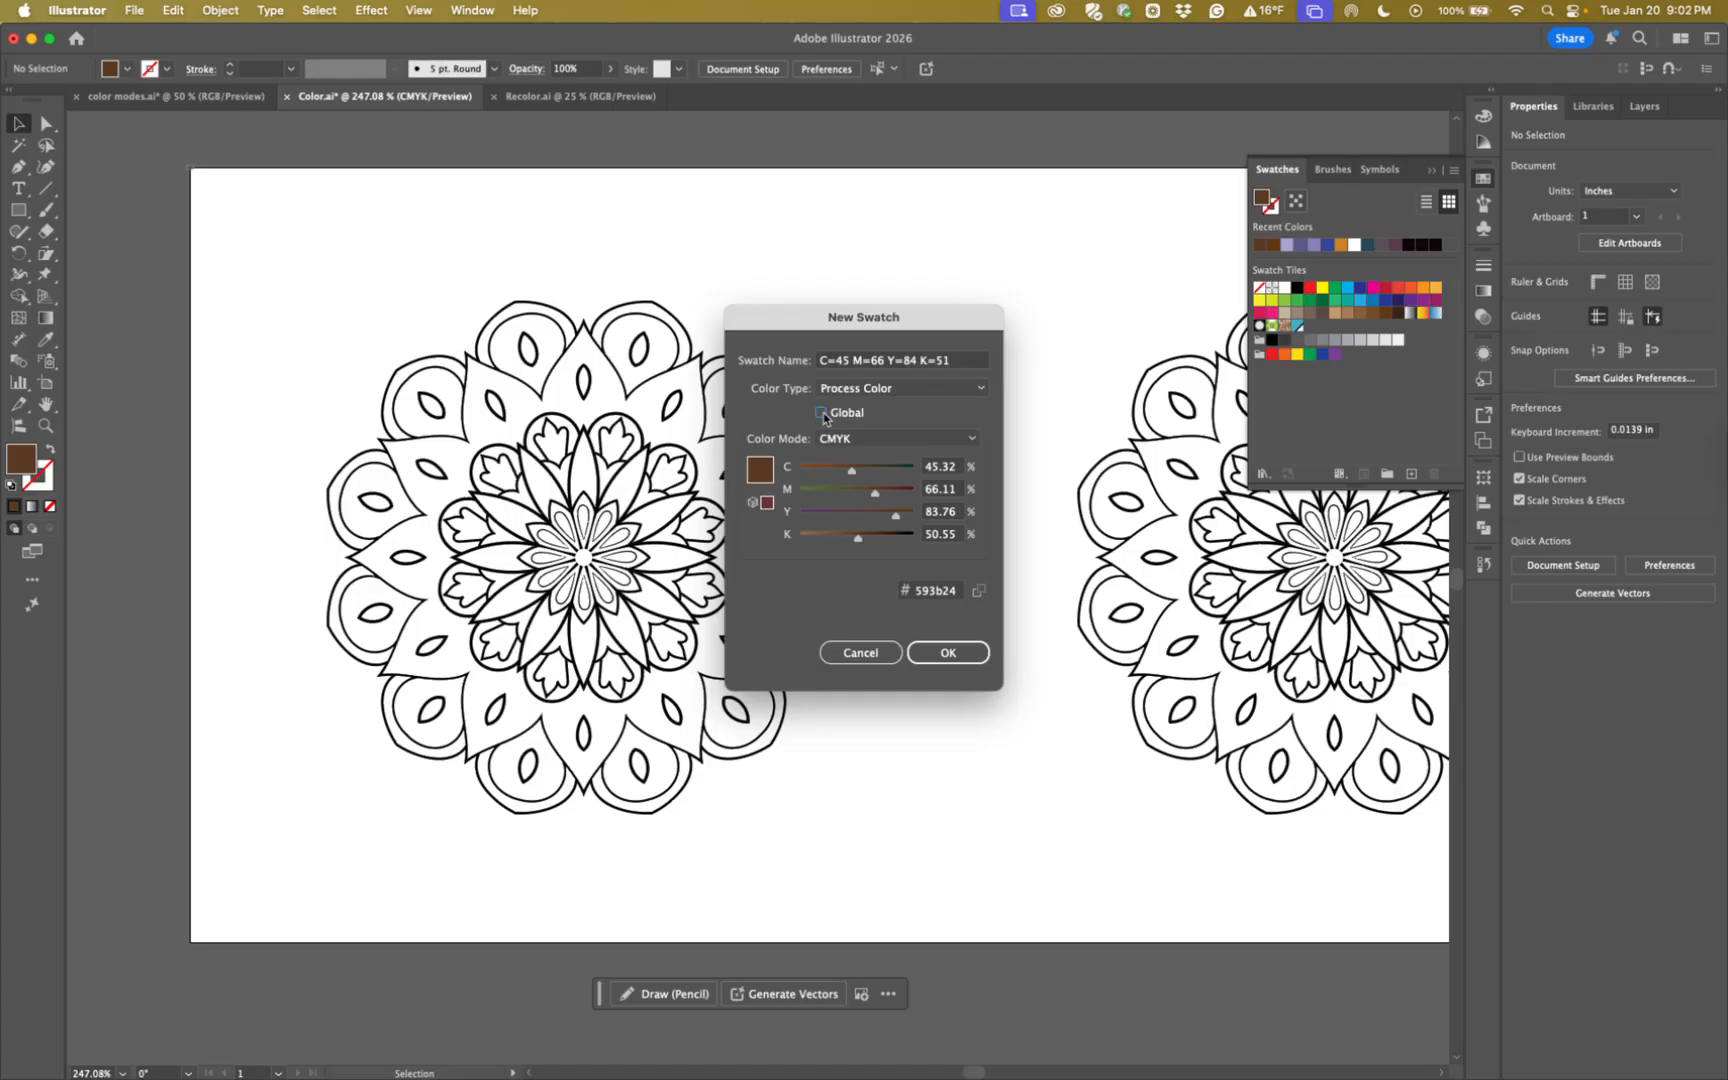
left_click(945, 652)
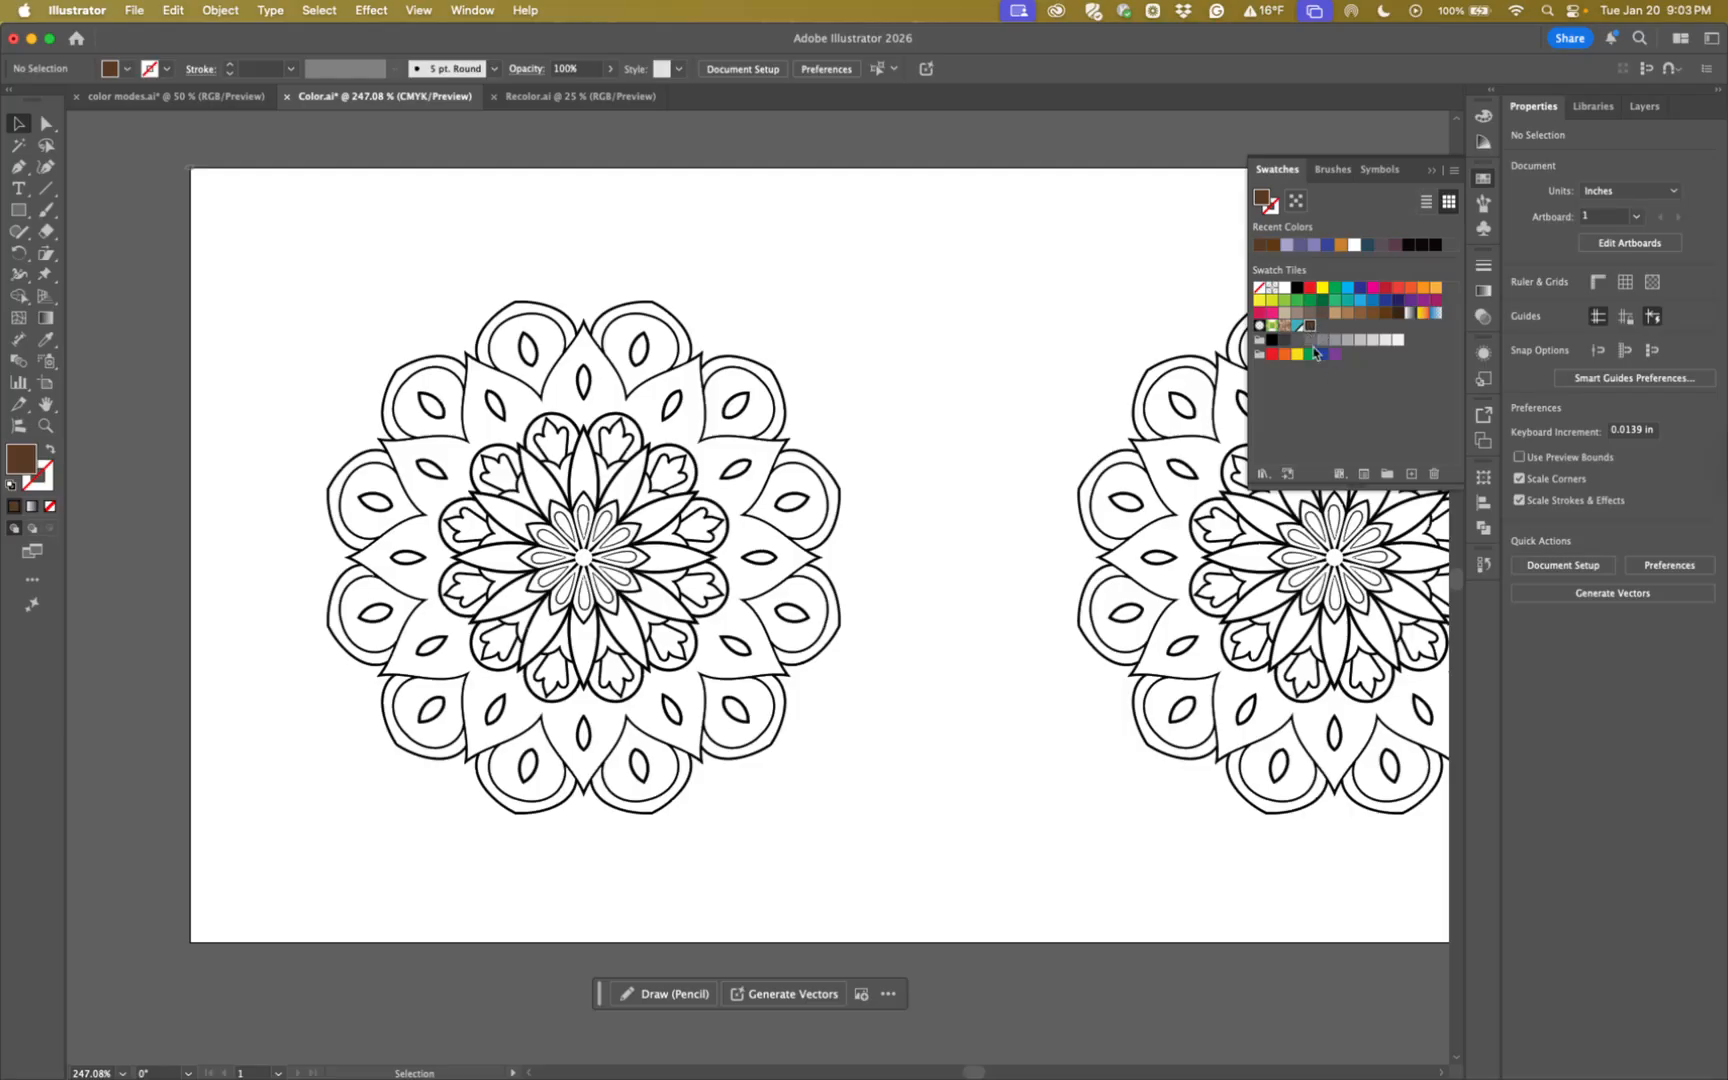
Deselect the new swatch, ungroup the first mandala, and clear the selection.
left_click(1350, 327)
left_click(718, 458)
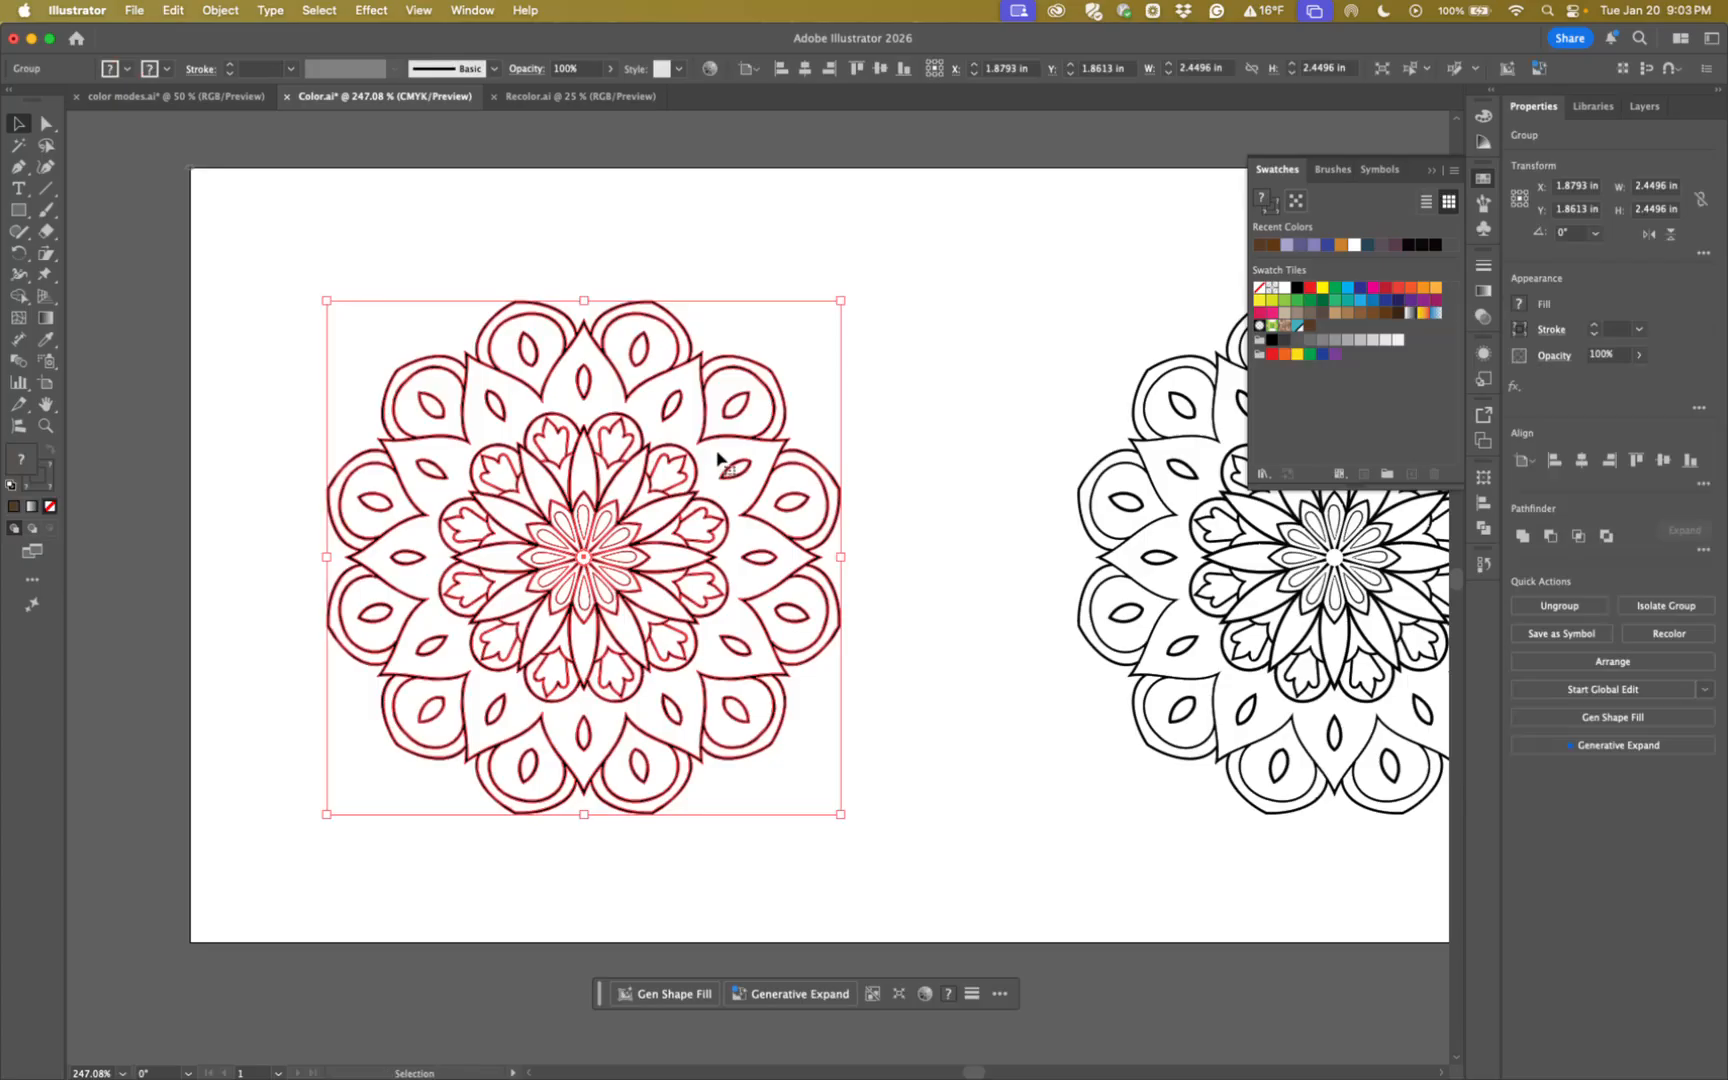
key("super+shift+g")
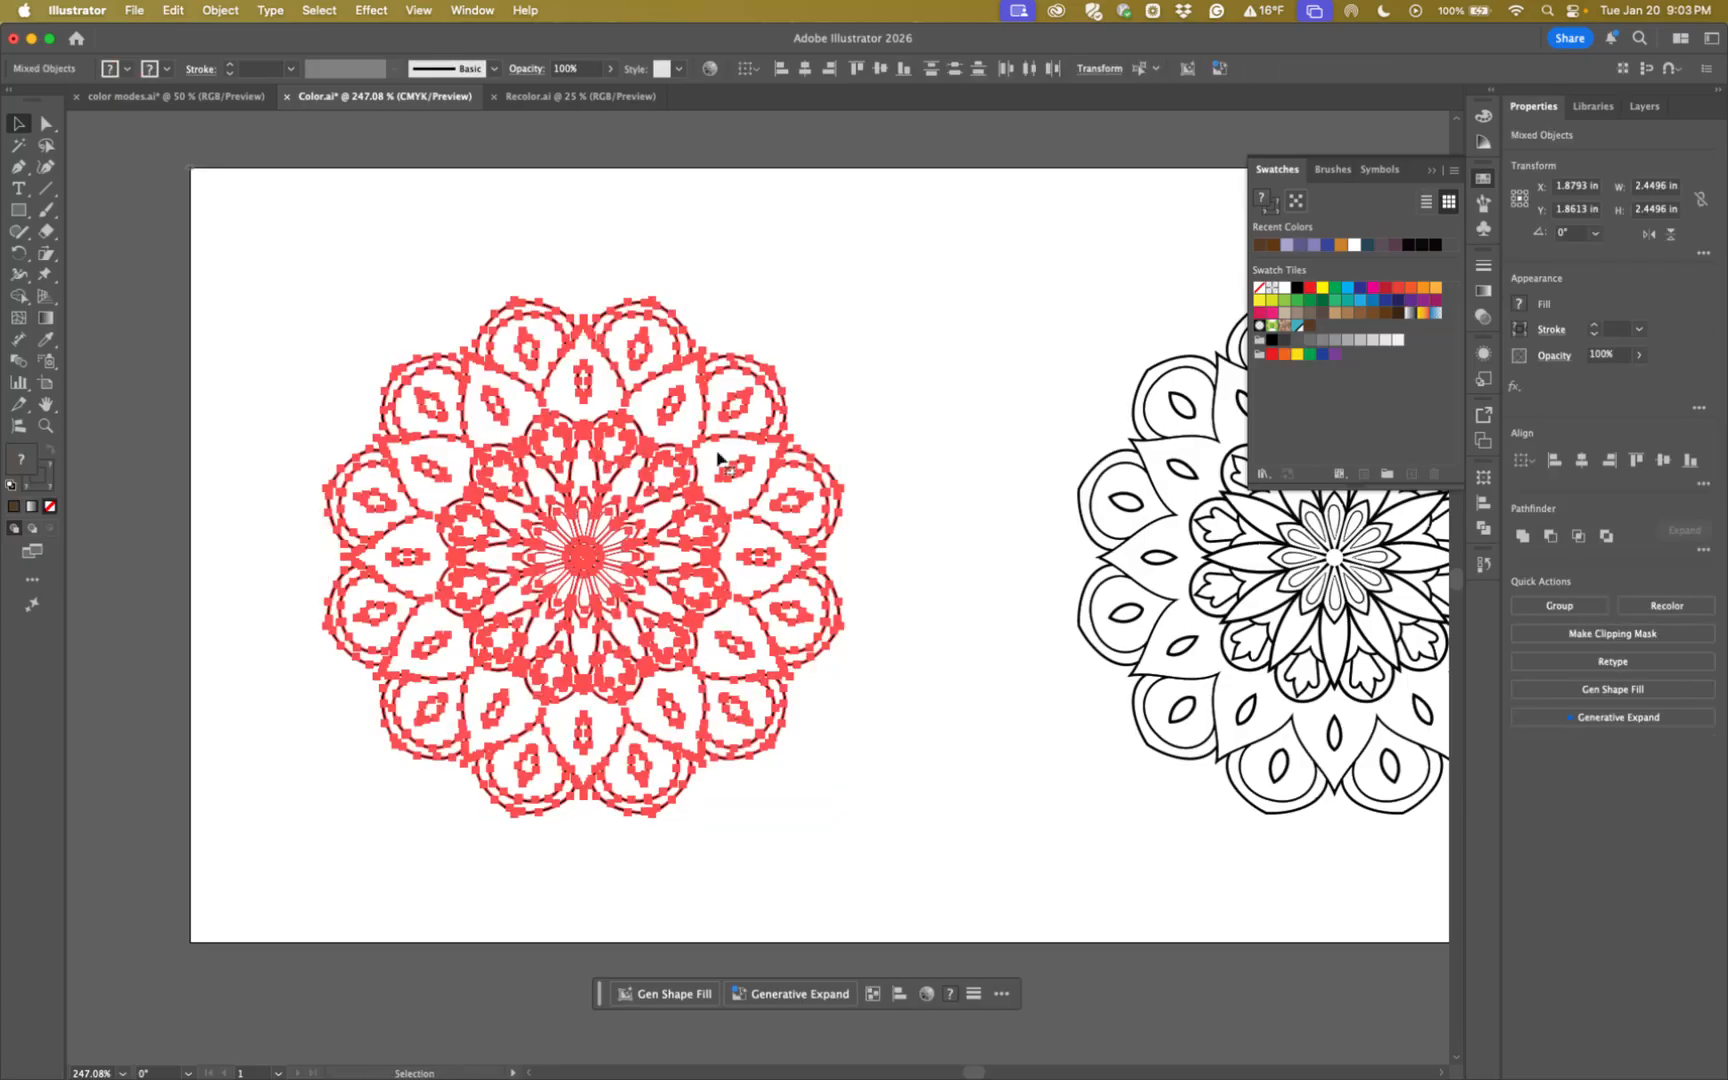
key("super+g")
left_click(887, 465)
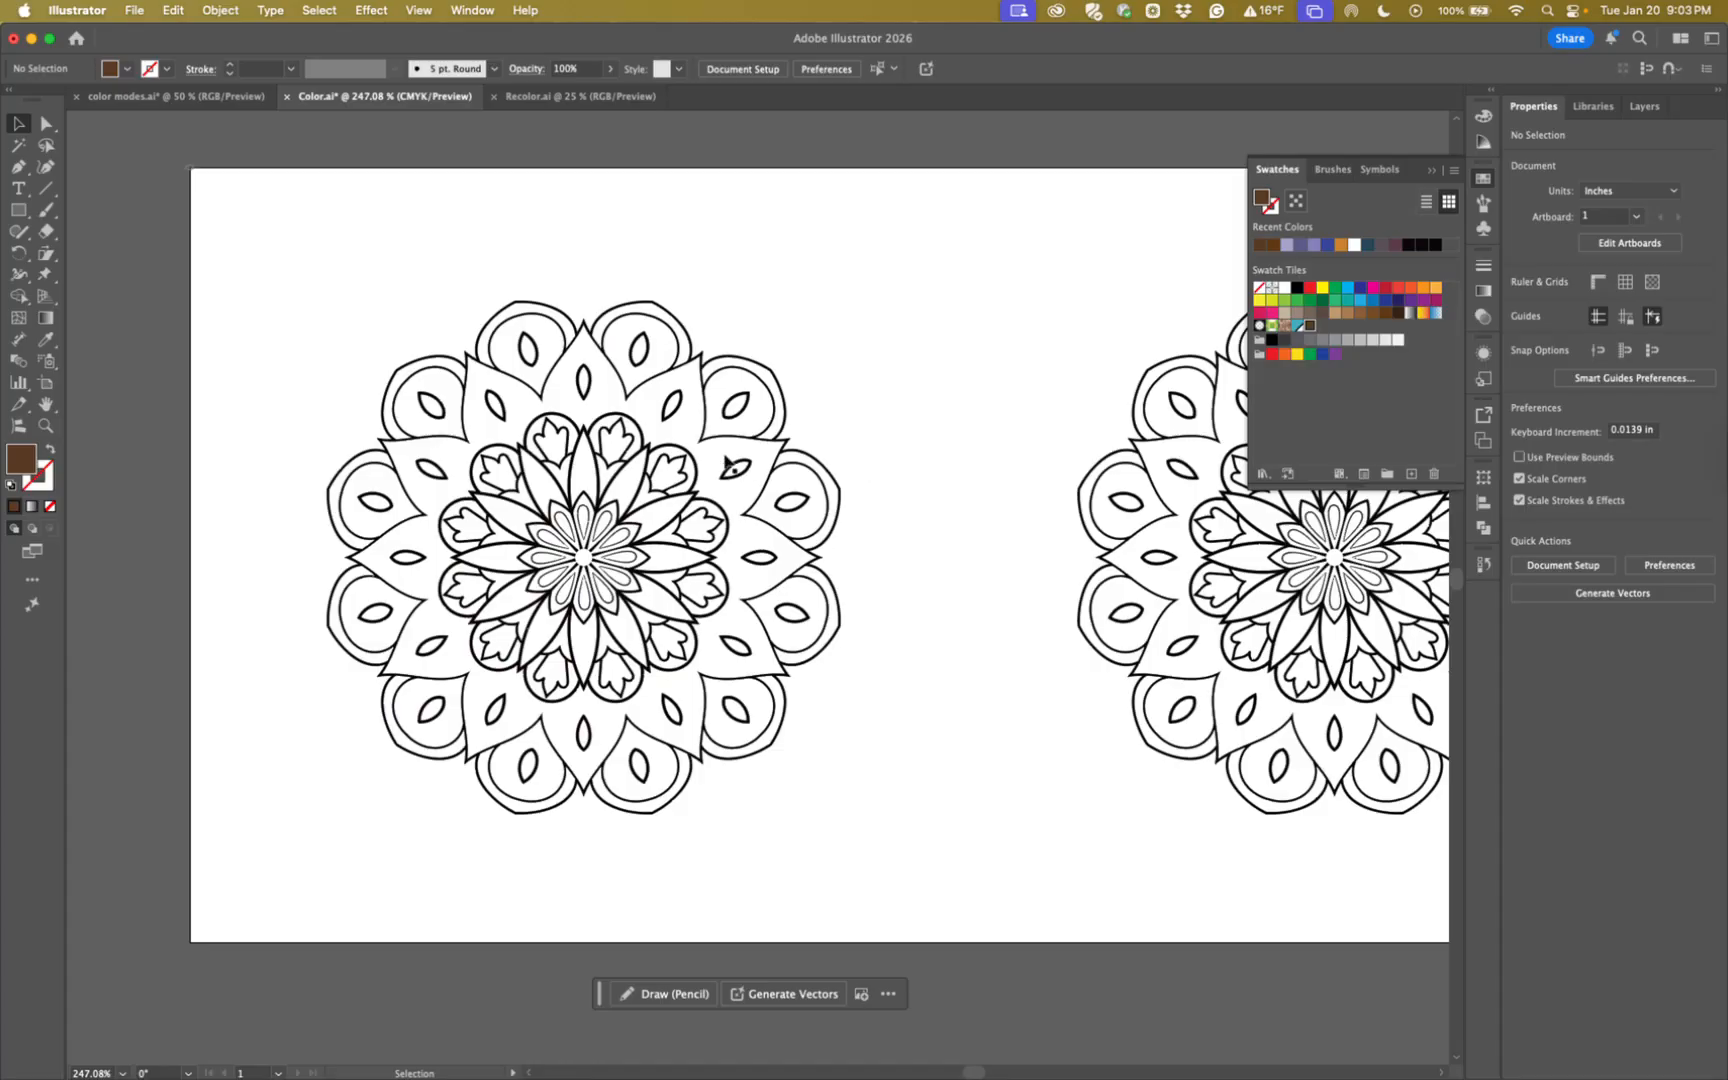
Fill the first mandala's ring of pointed outer petals with the new dark brown swatch, and deselect it.
left_click(730, 466)
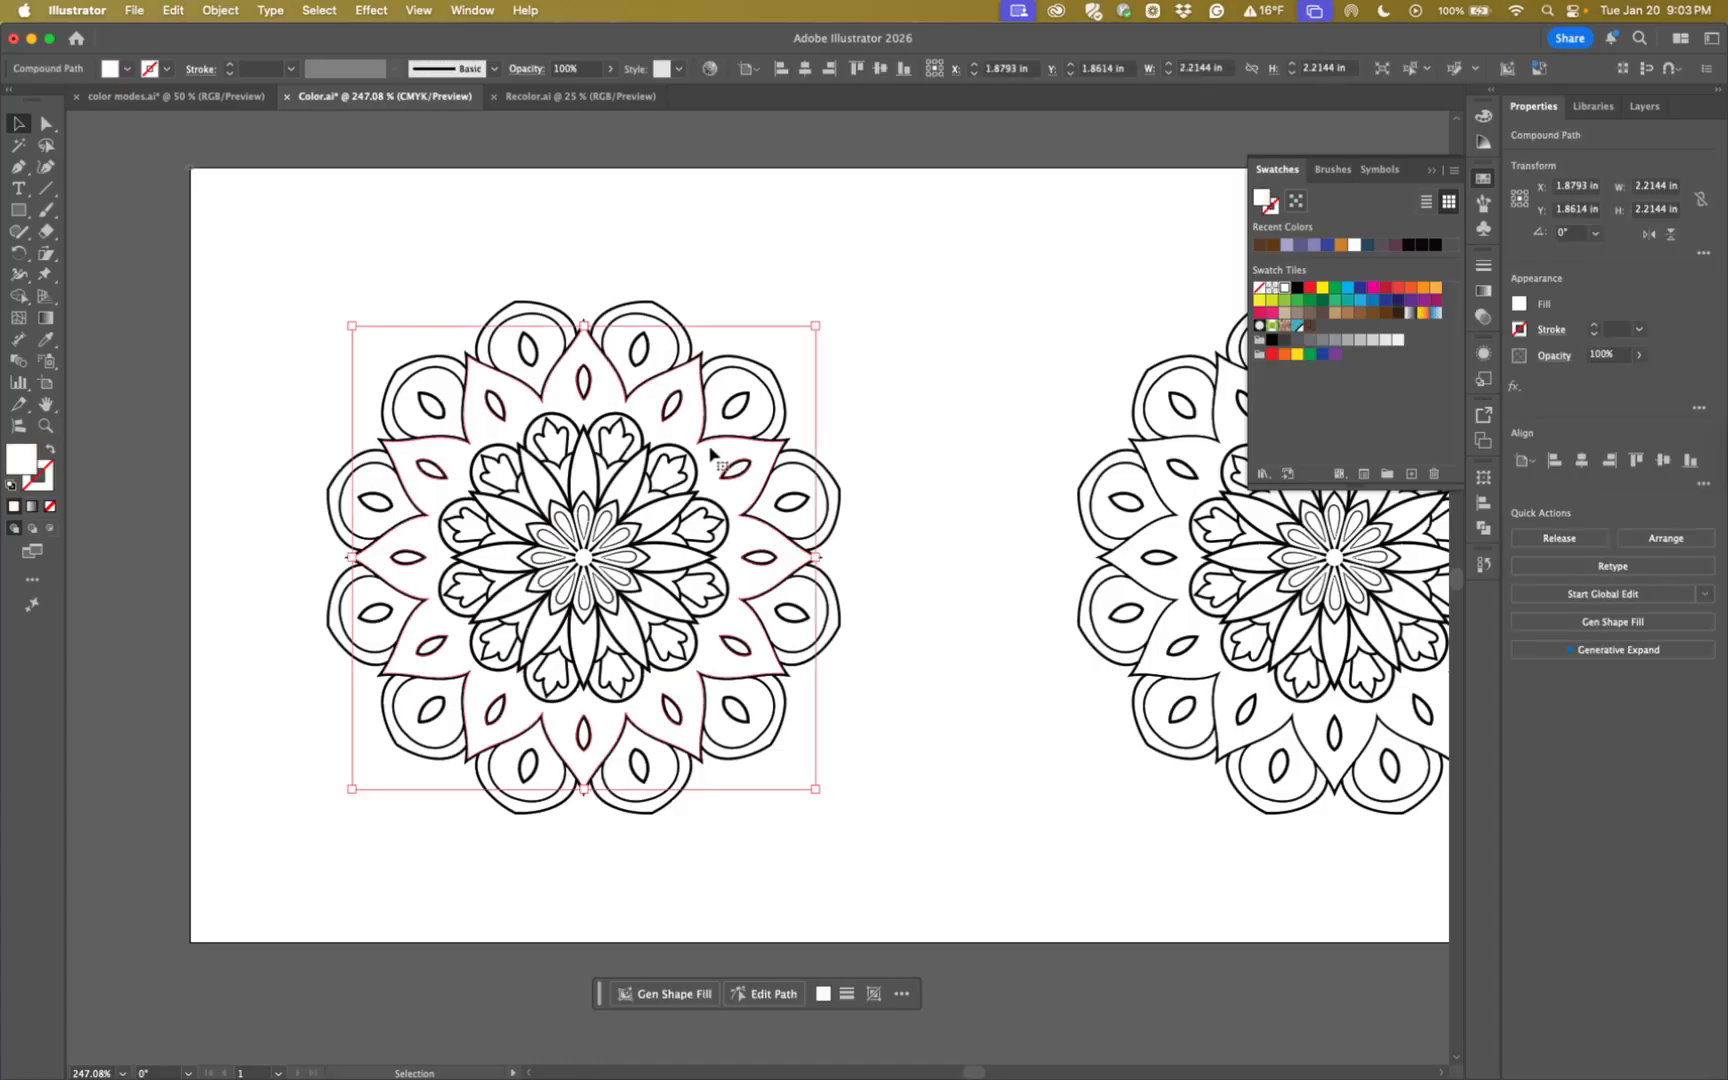
left_click(1309, 327)
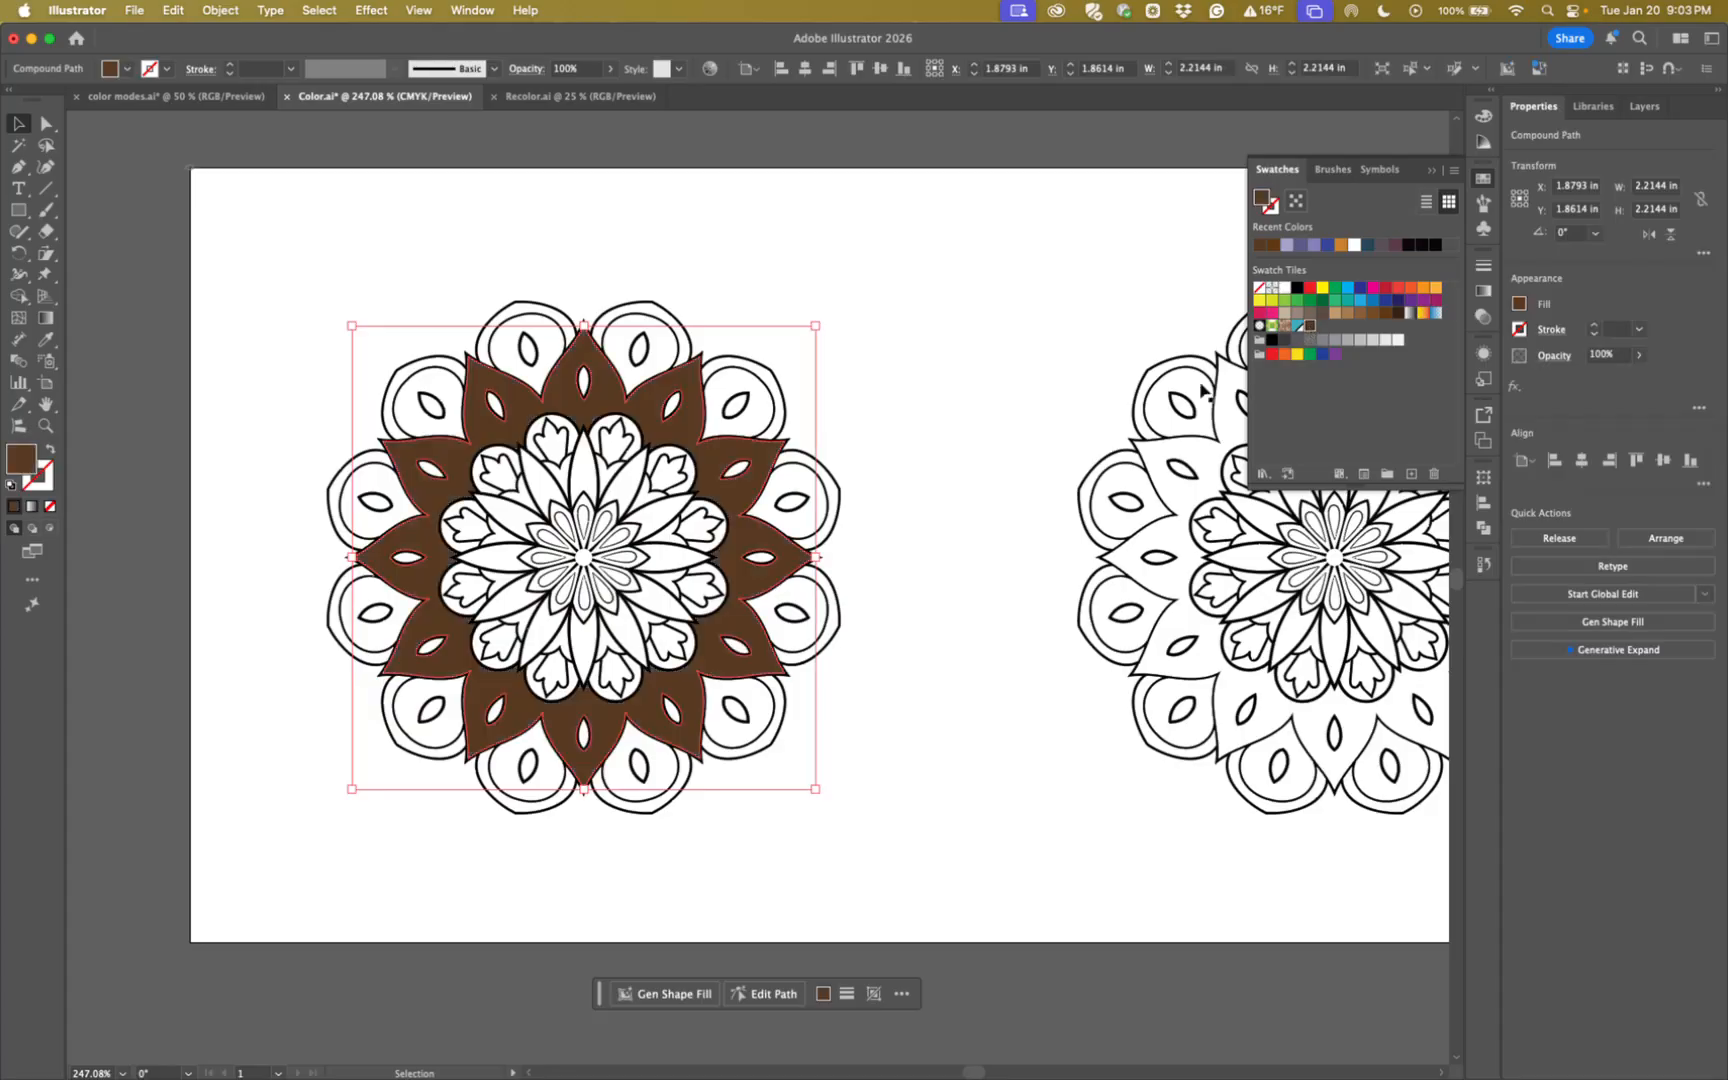
left_click(915, 562)
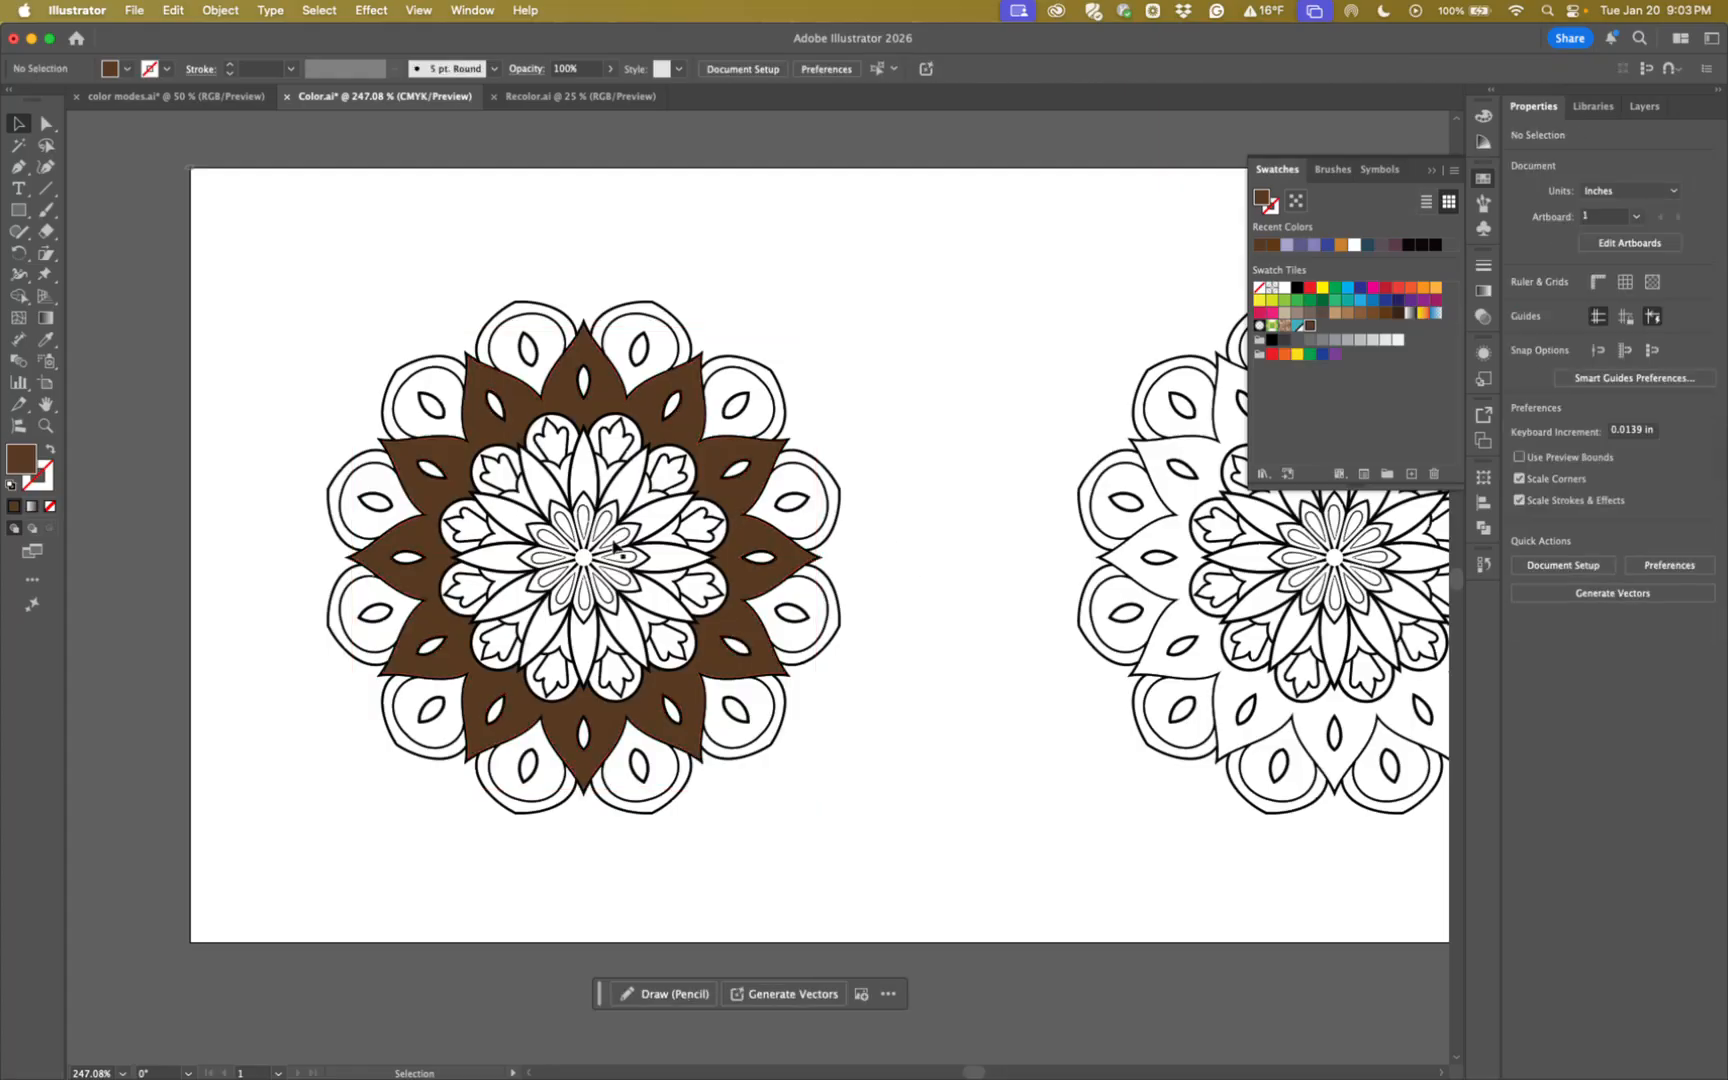
Fill the first mandala's inner ring of slender petals with the dark brown swatch, and deselect them.
left_click(655, 525)
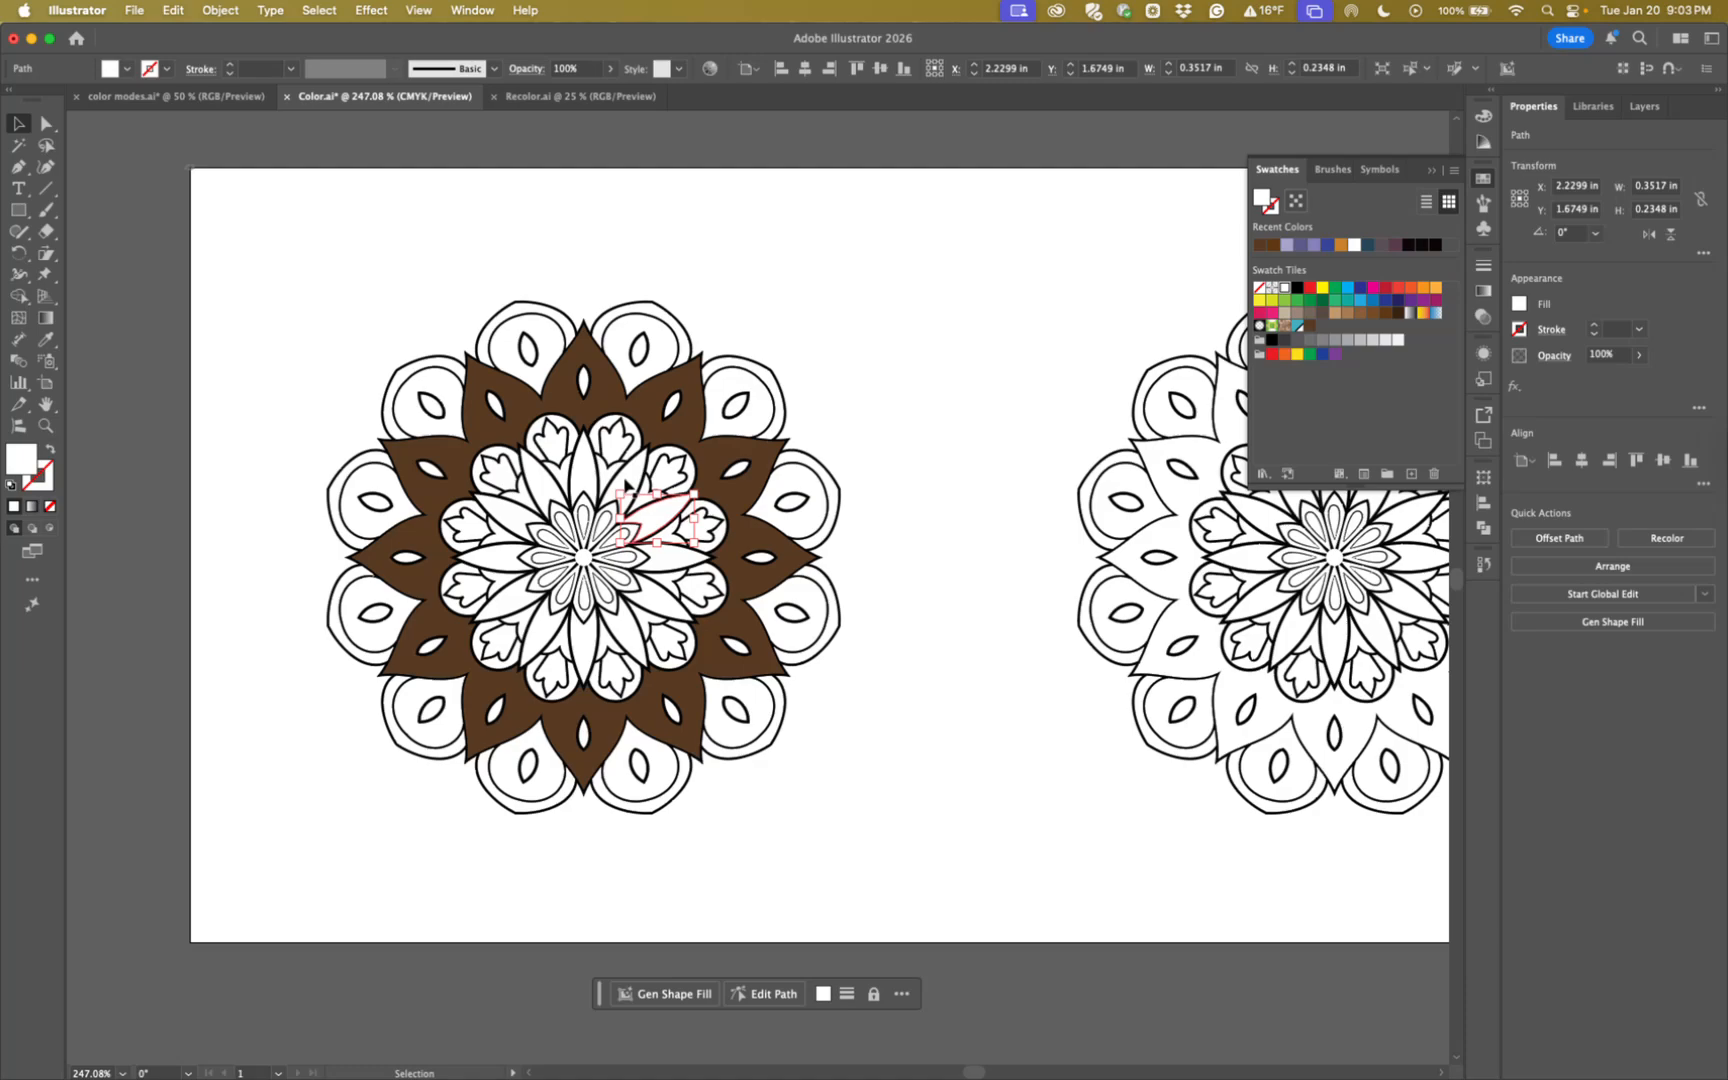
left_click(626, 484, "shift")
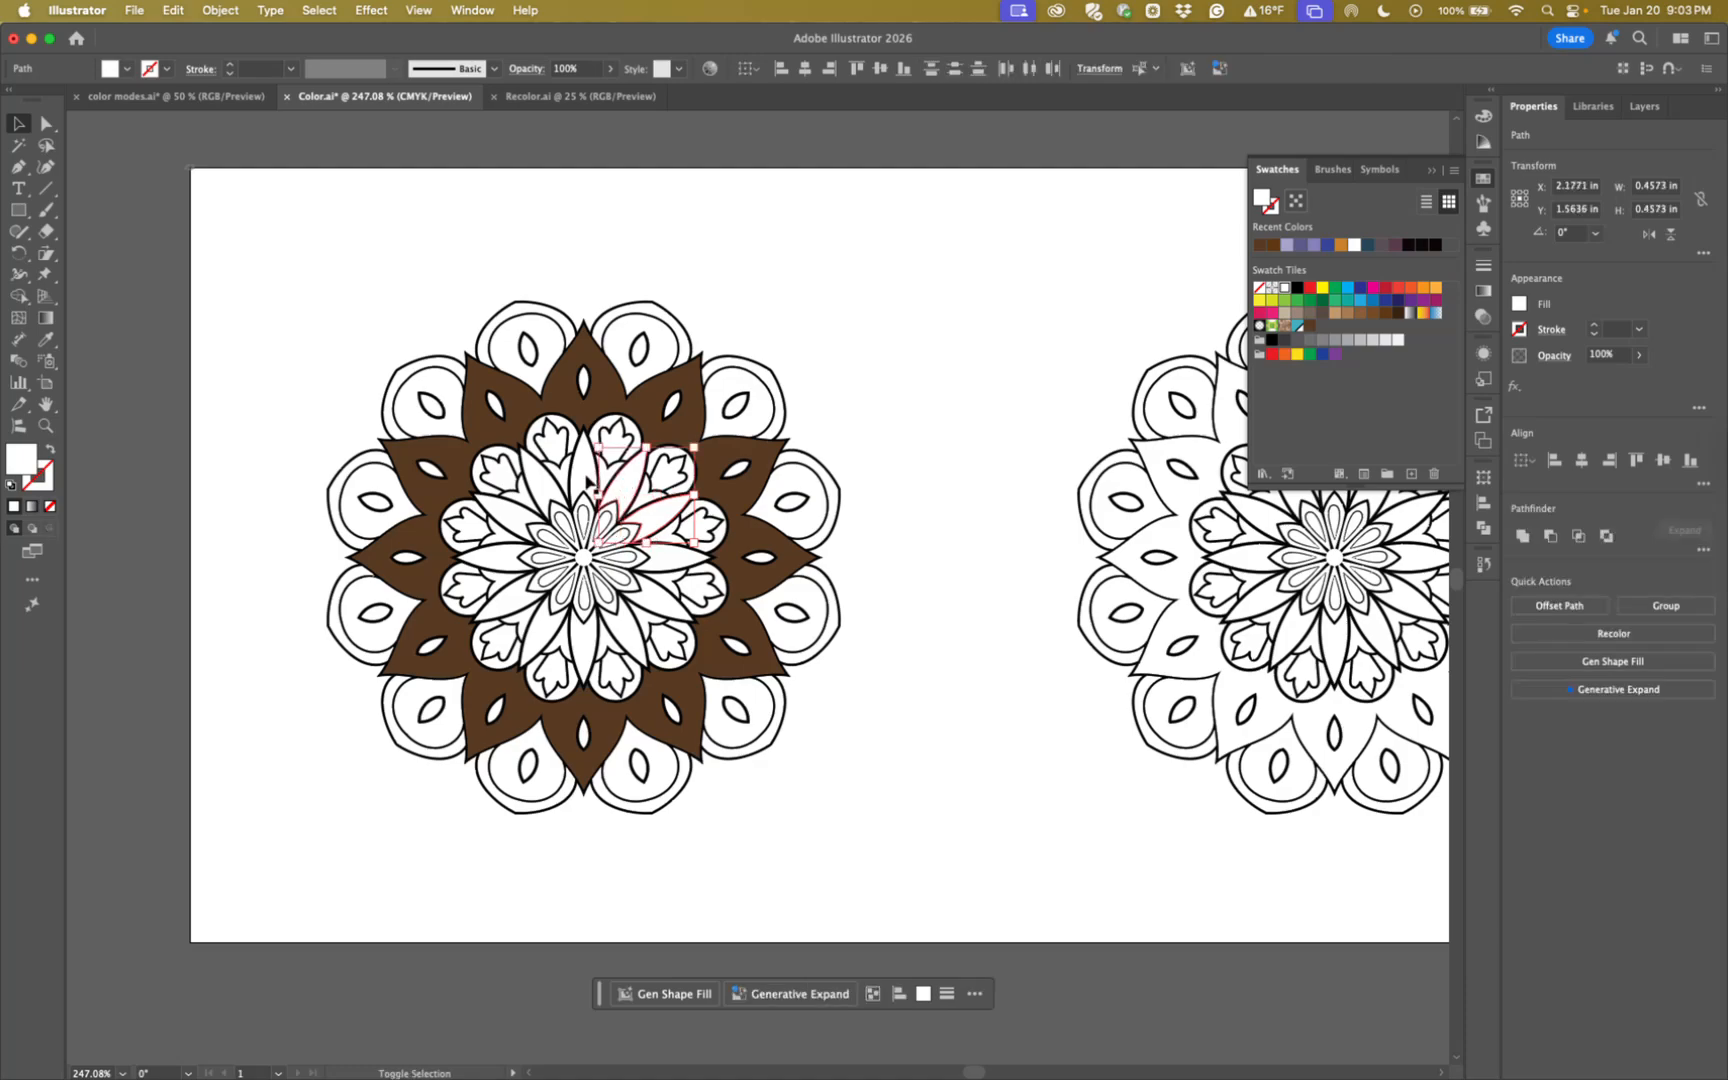
left_click(537, 481, "shift")
left_click(512, 519, "shift")
left_click(504, 549, "shift")
left_click(514, 596, "shift")
left_click(544, 626, "shift")
left_click(586, 641, "shift")
left_click(670, 562, "shift")
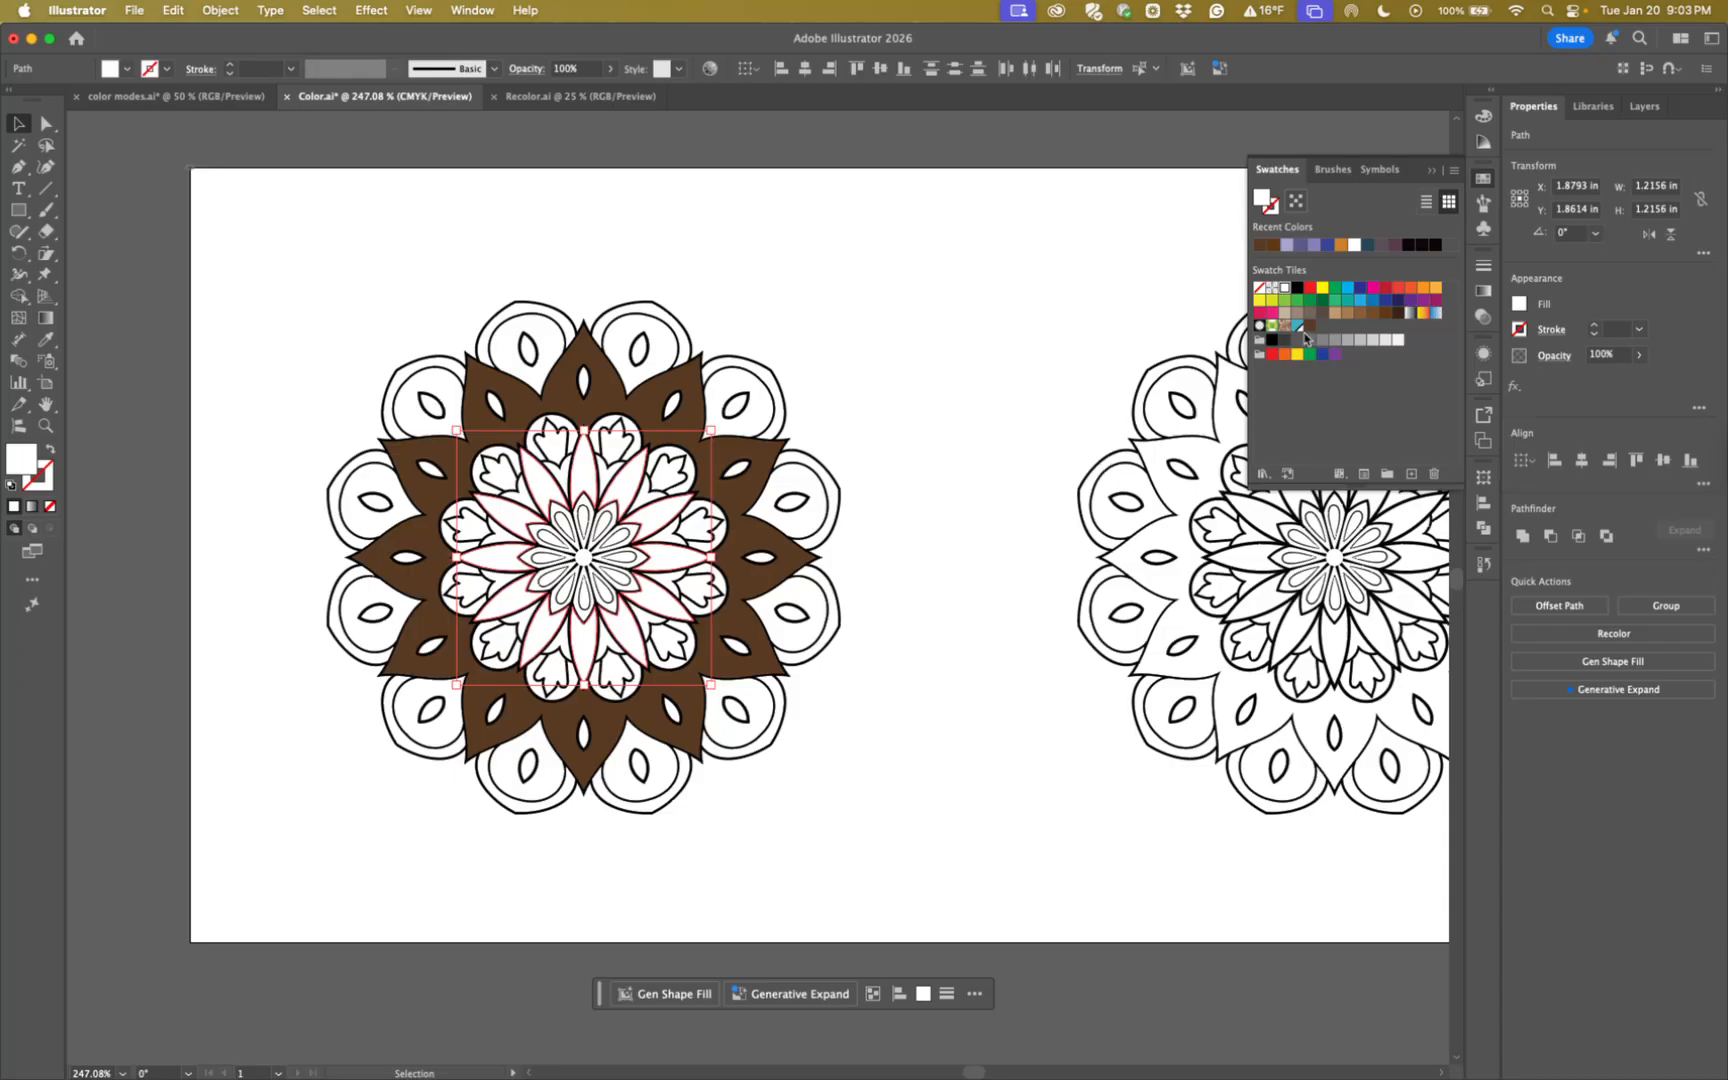
left_click(1310, 327)
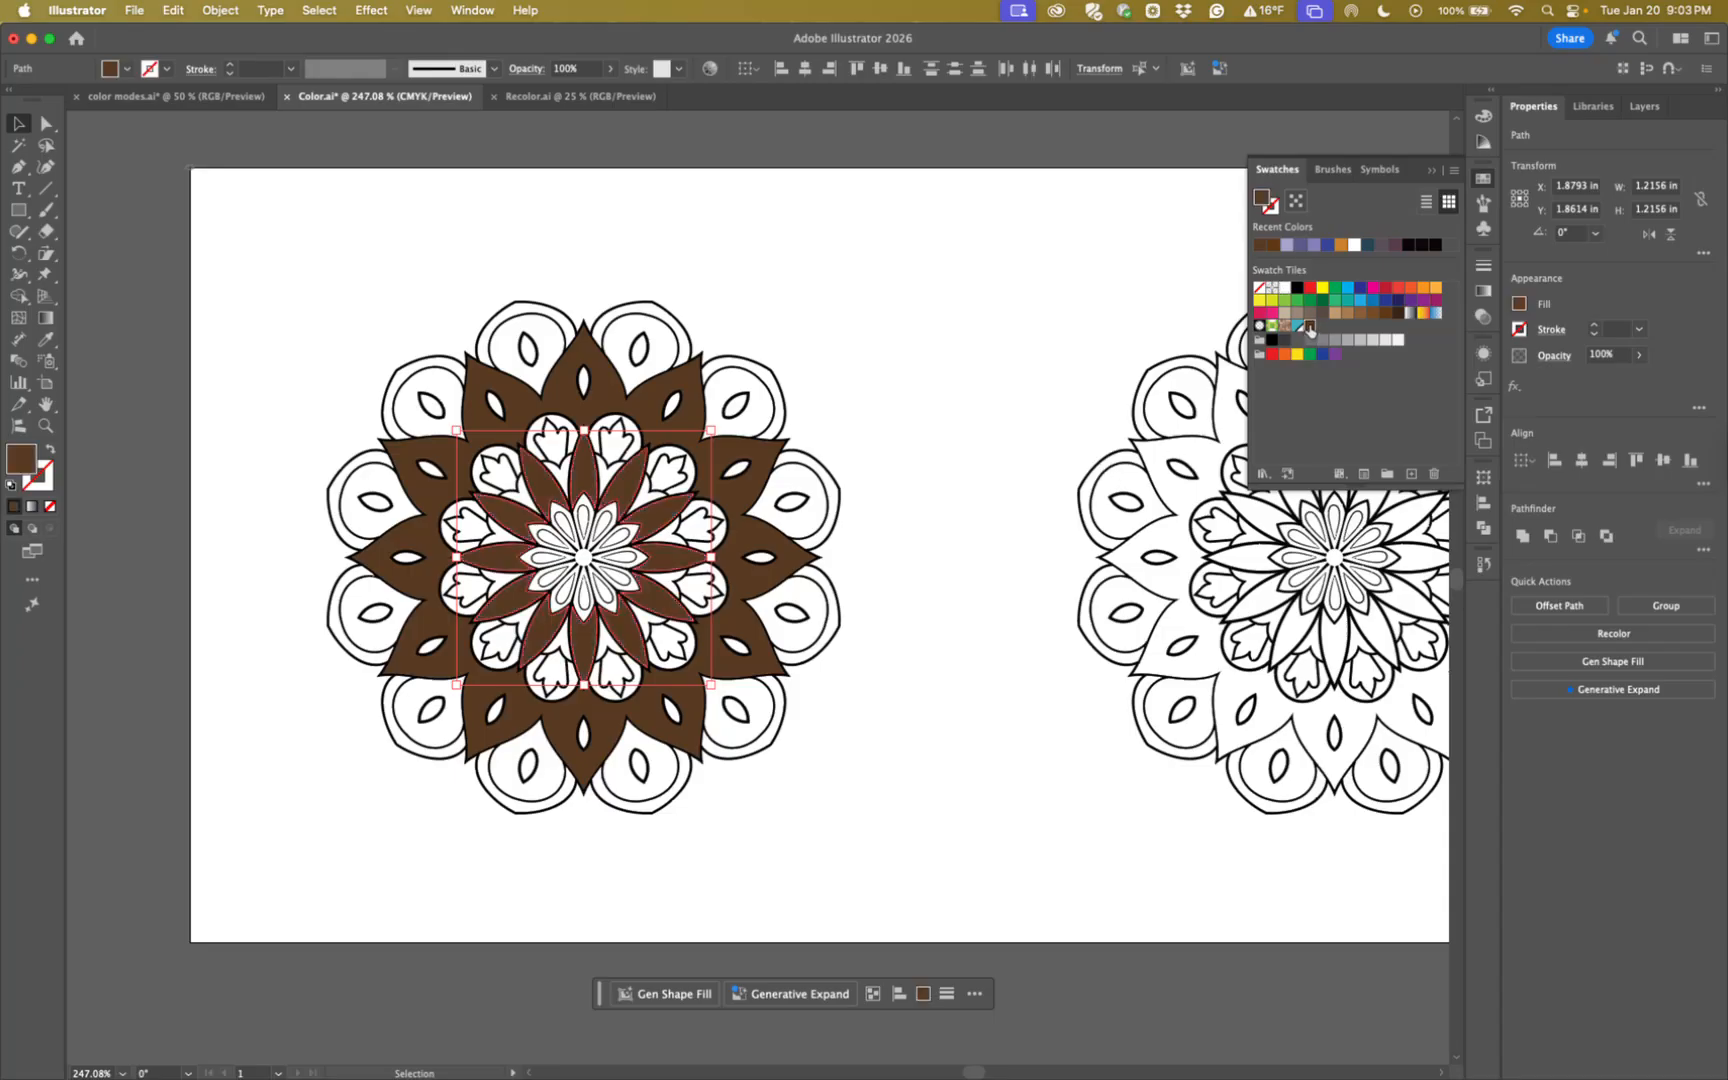
left_click(970, 552)
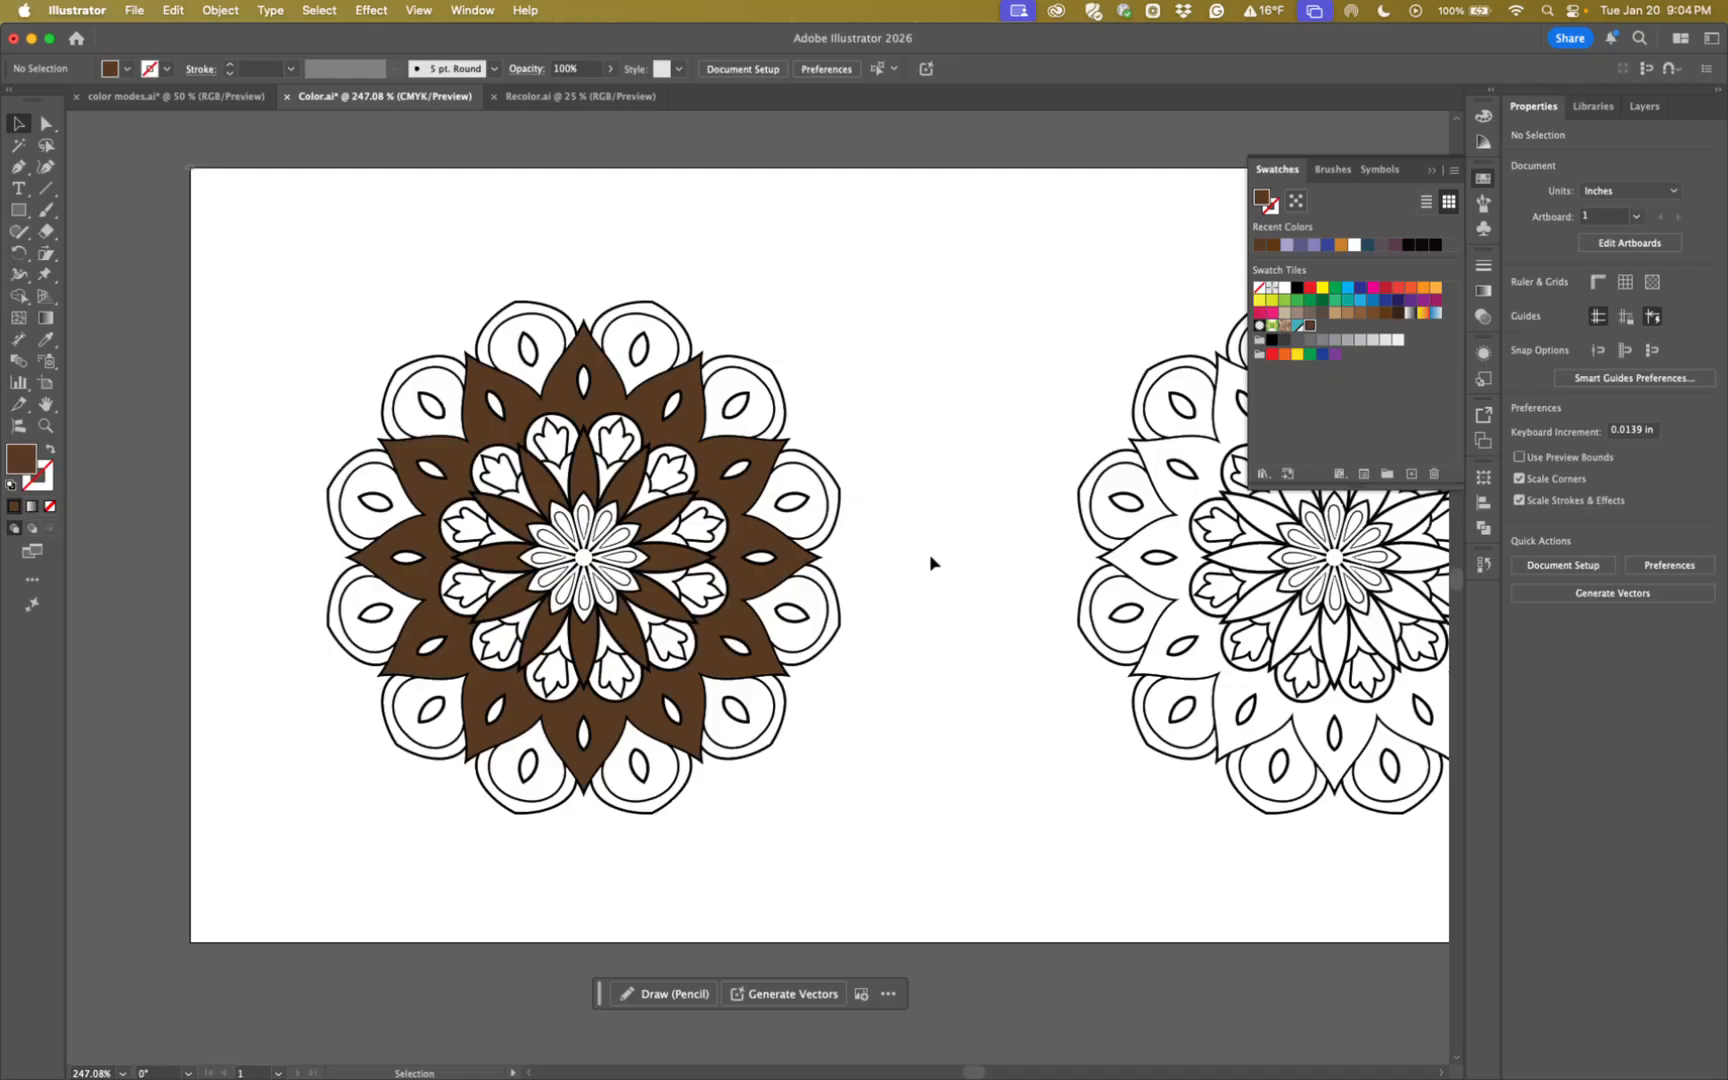
Try changing the non-global brown swatch to a reddish brown with one slender inner petal selected, and clear the selection.
left_click(761, 586)
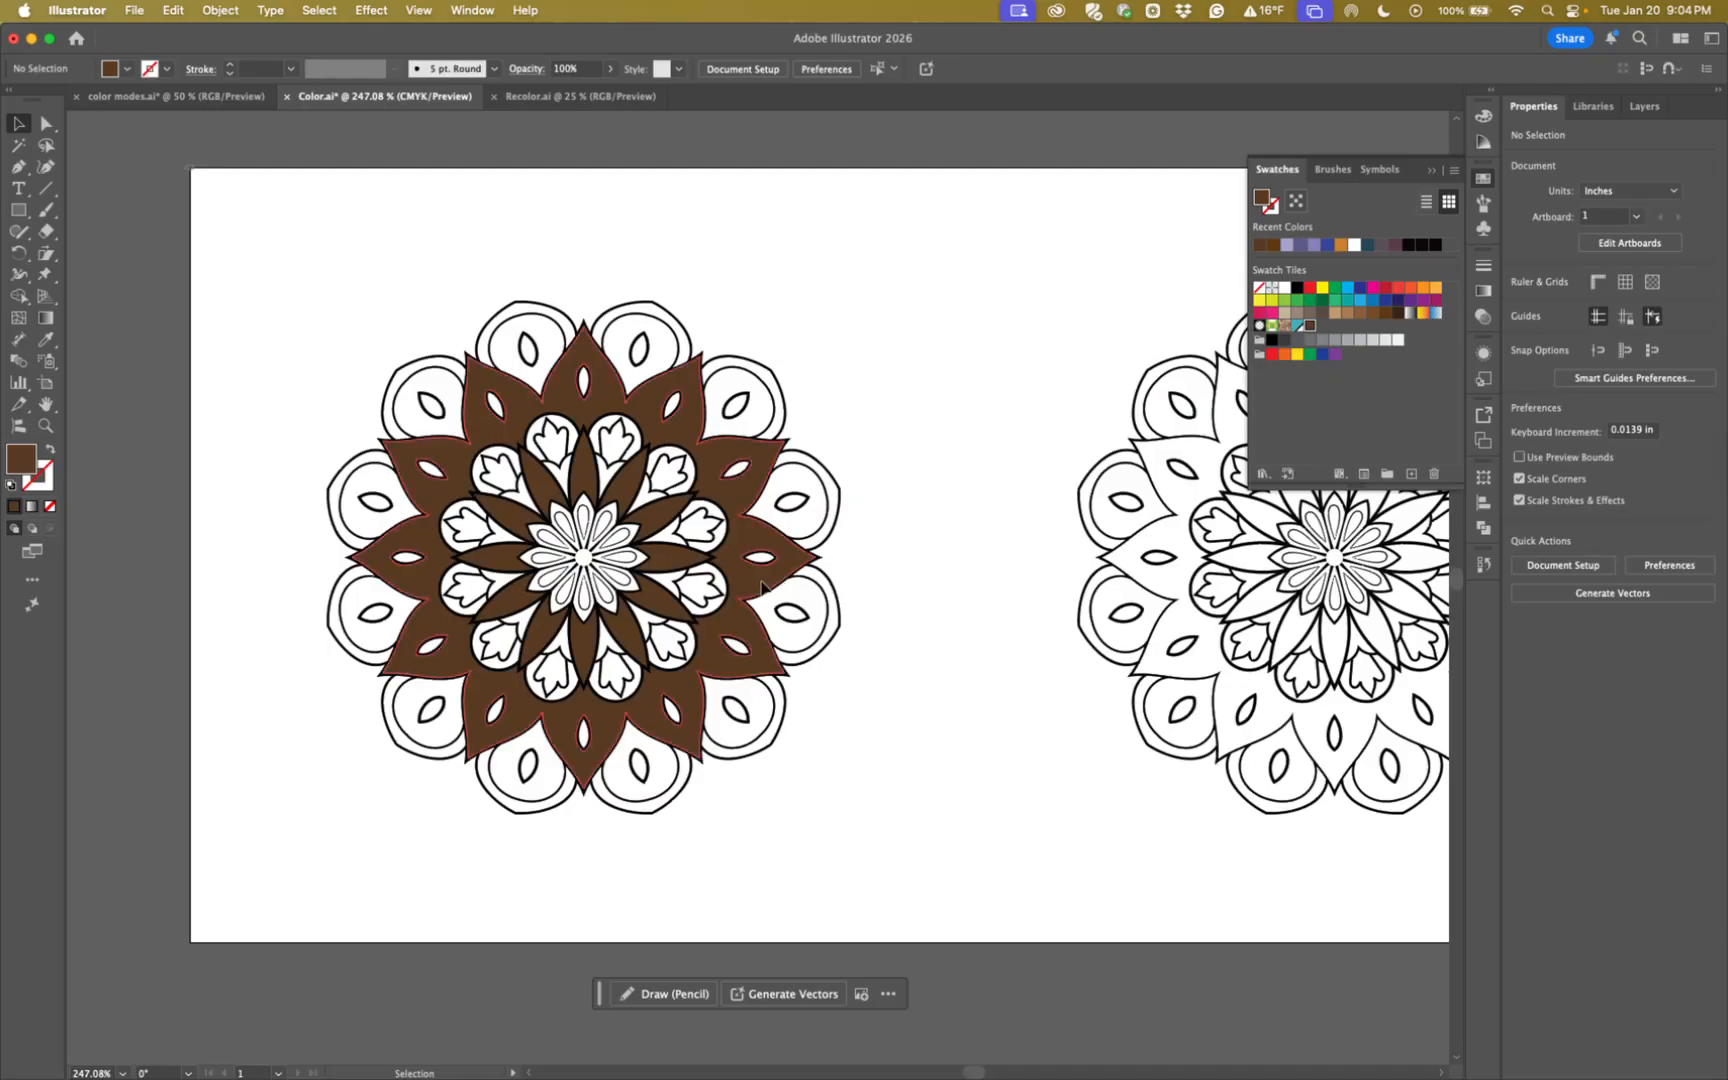
left_click(906, 575)
left_click(660, 522)
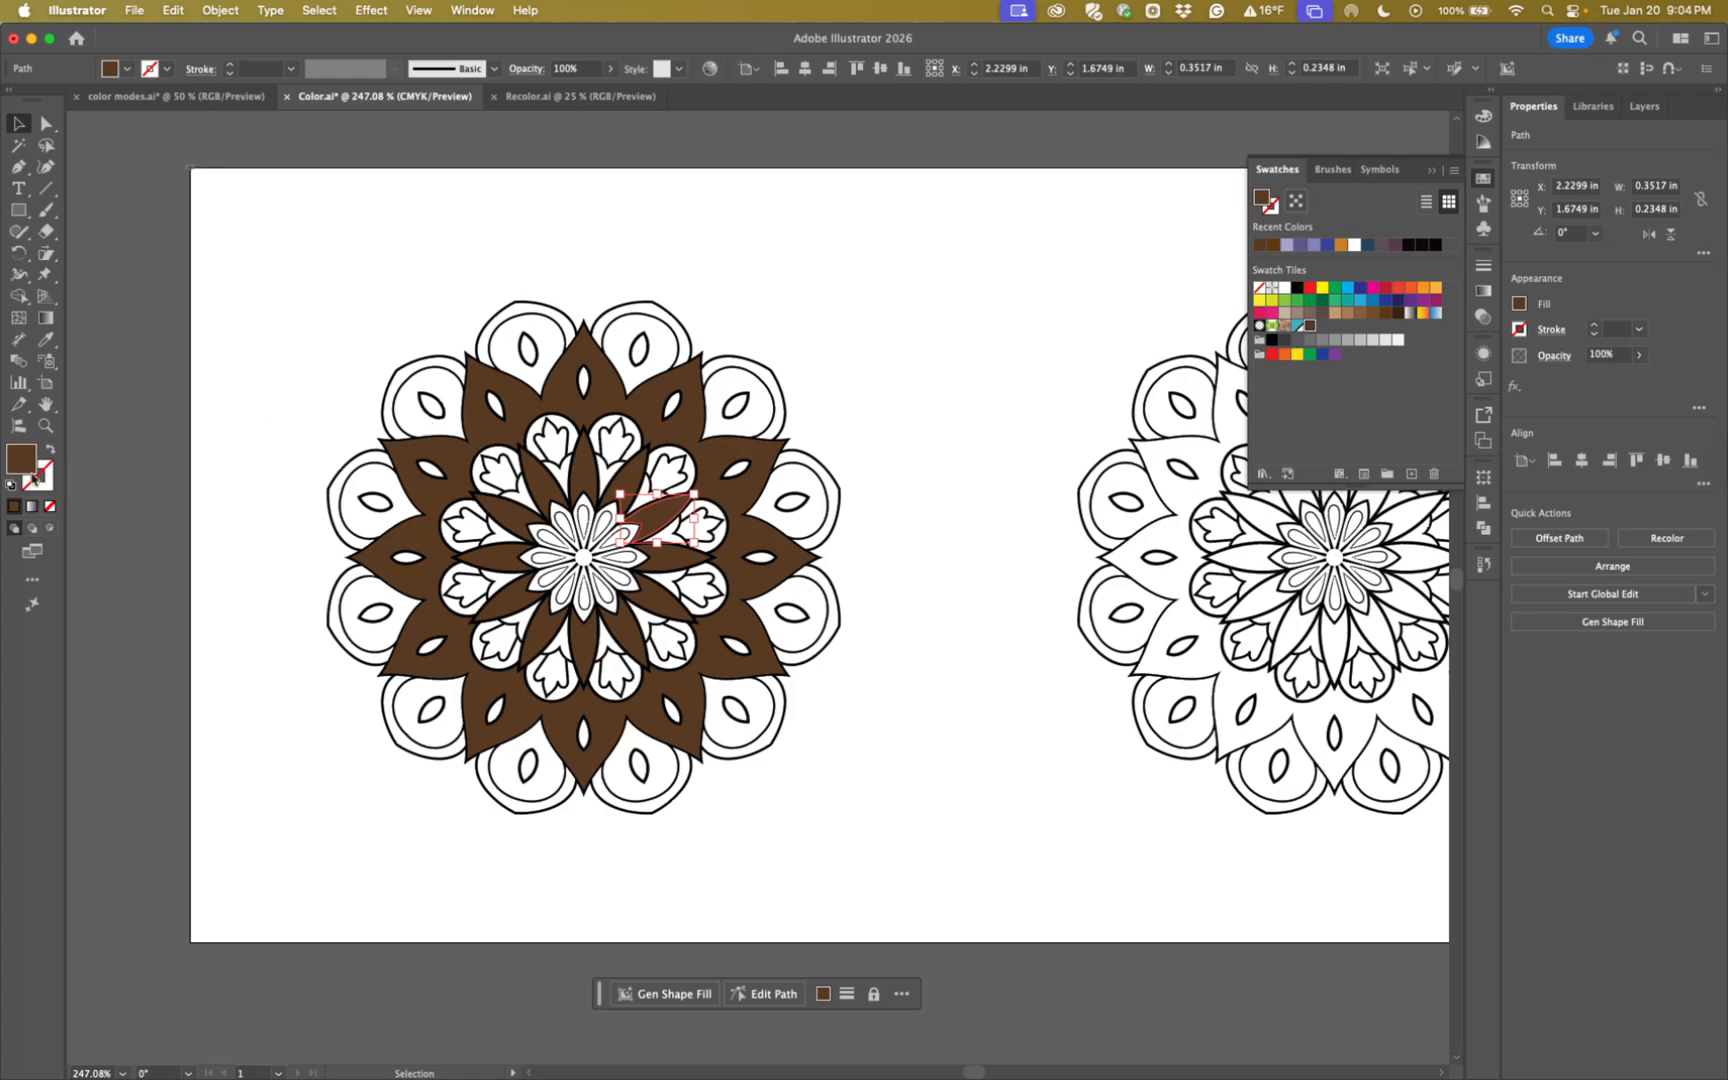
double_click(1310, 327)
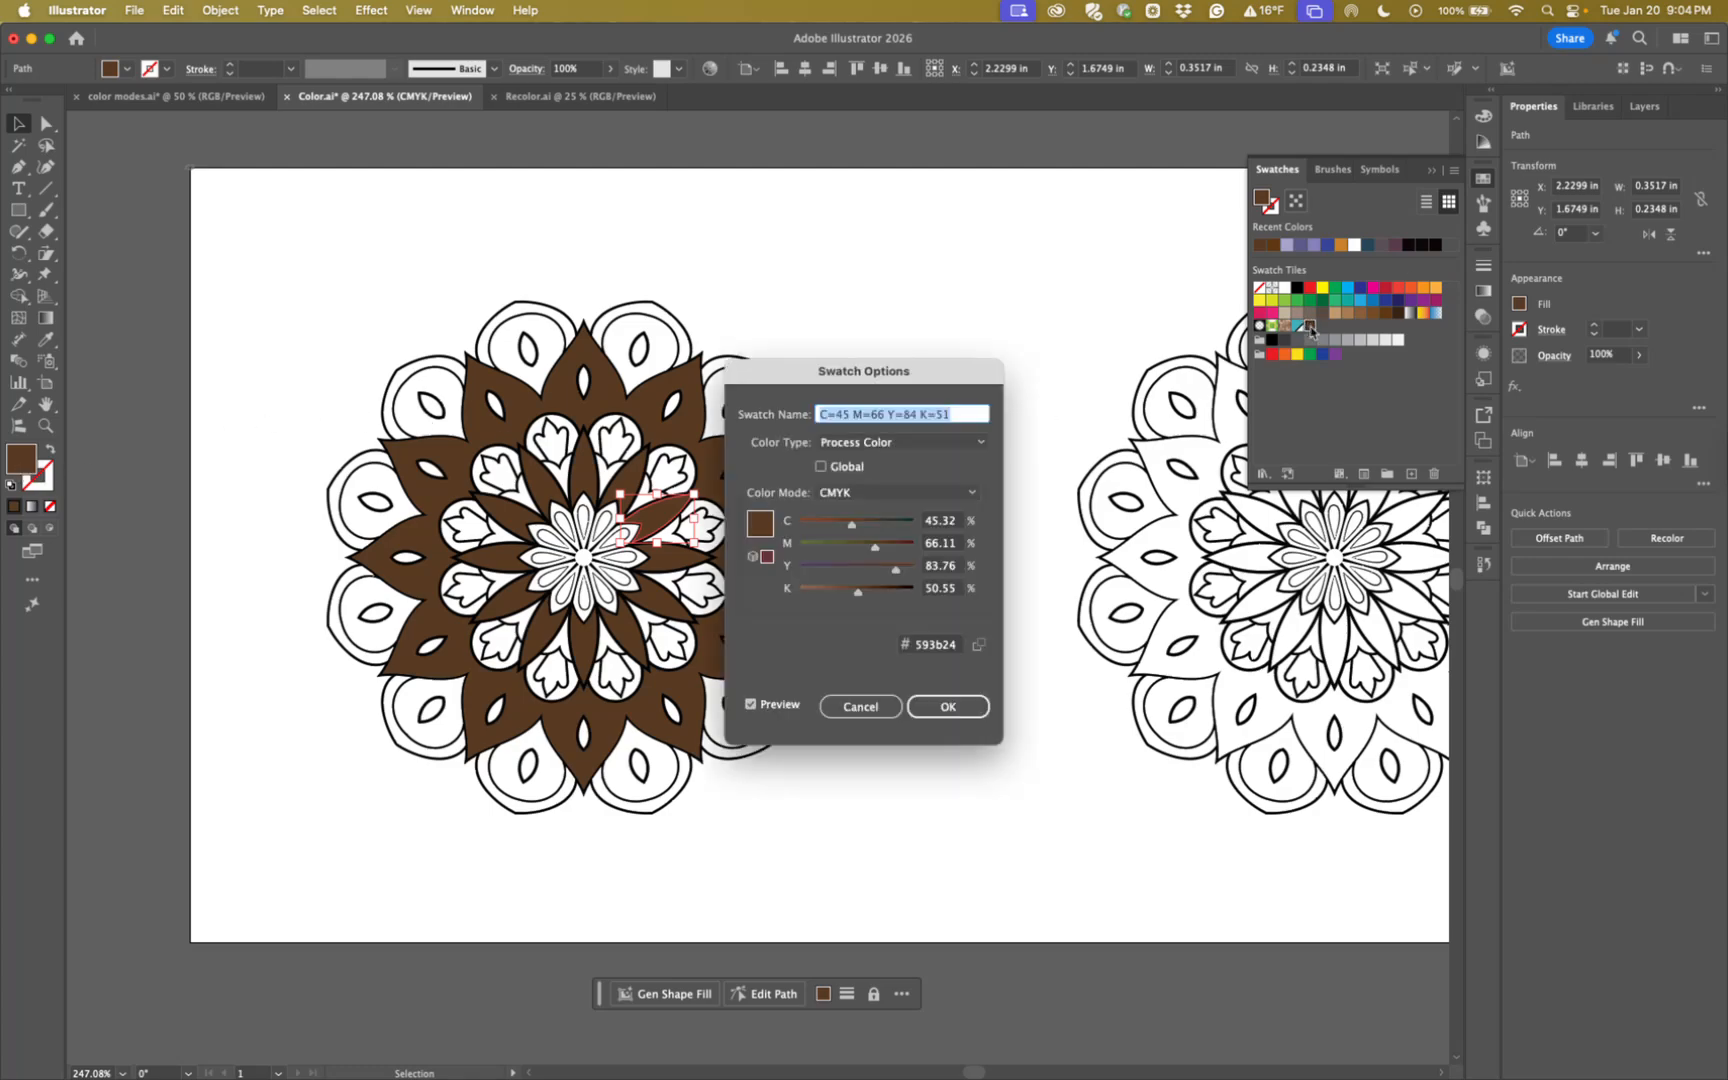
left_click_drag(851, 526, 851, 594)
left_click(929, 707)
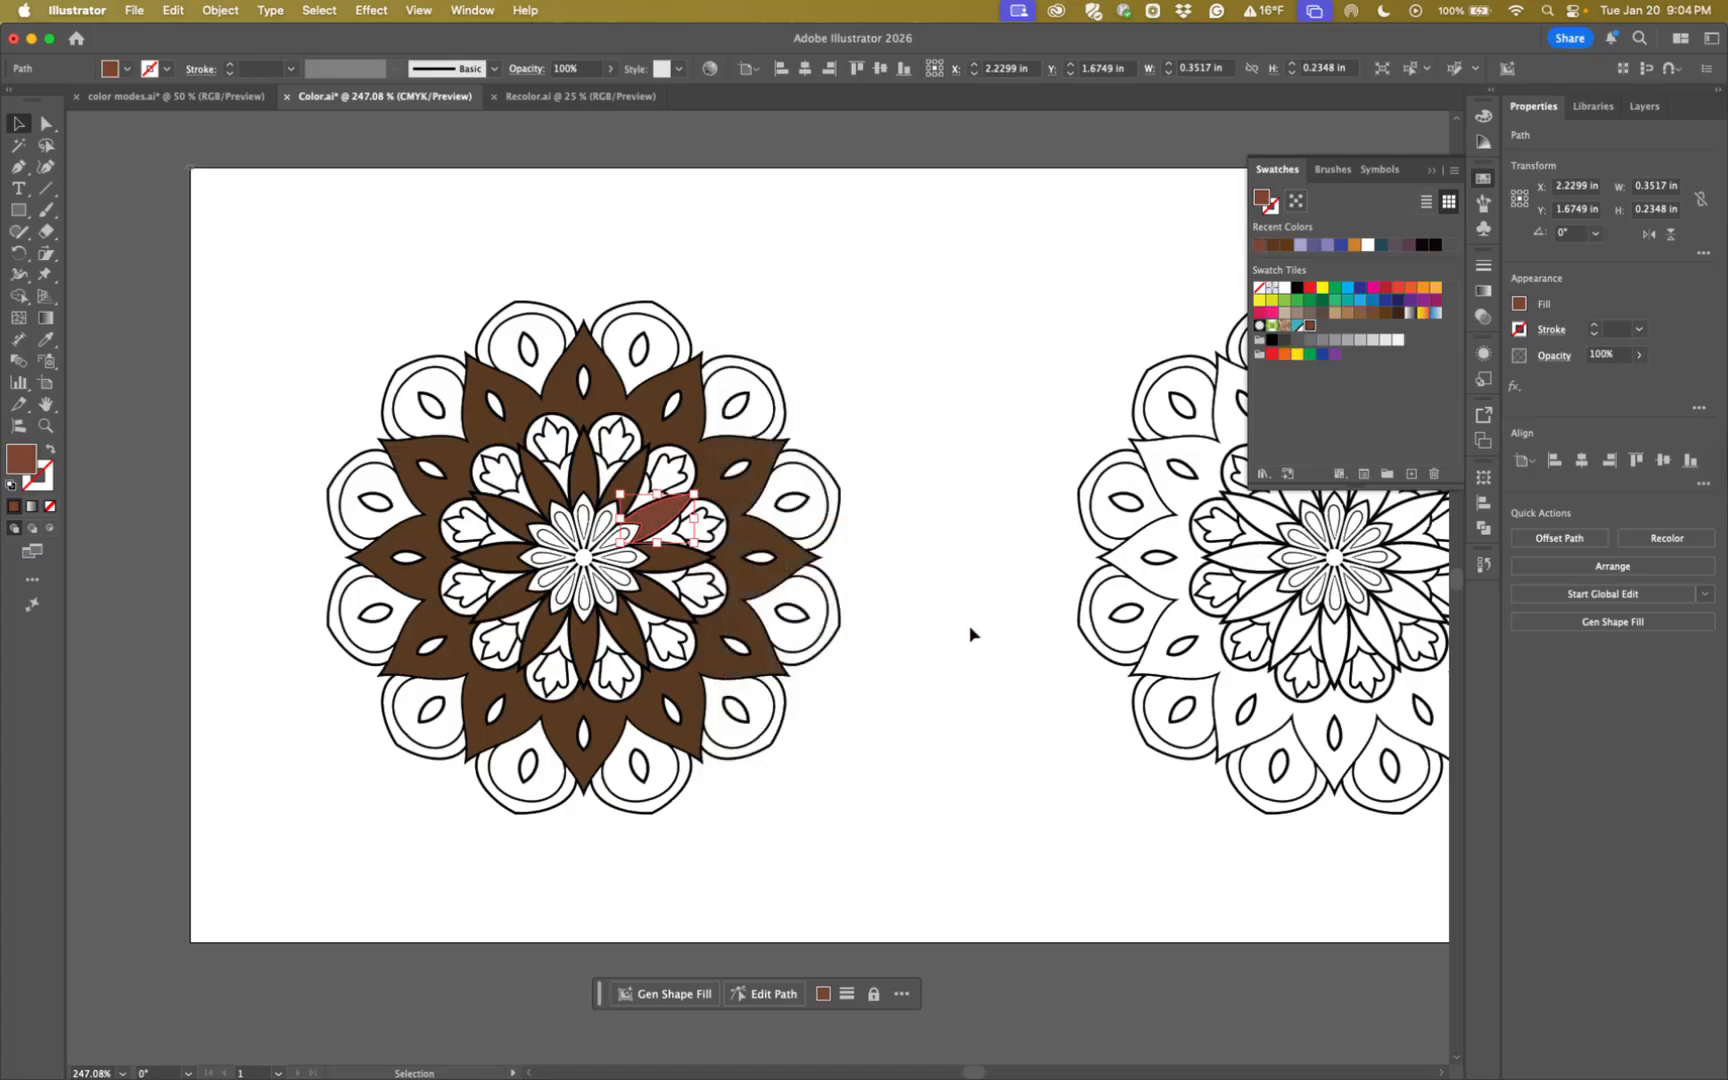
left_click(964, 621)
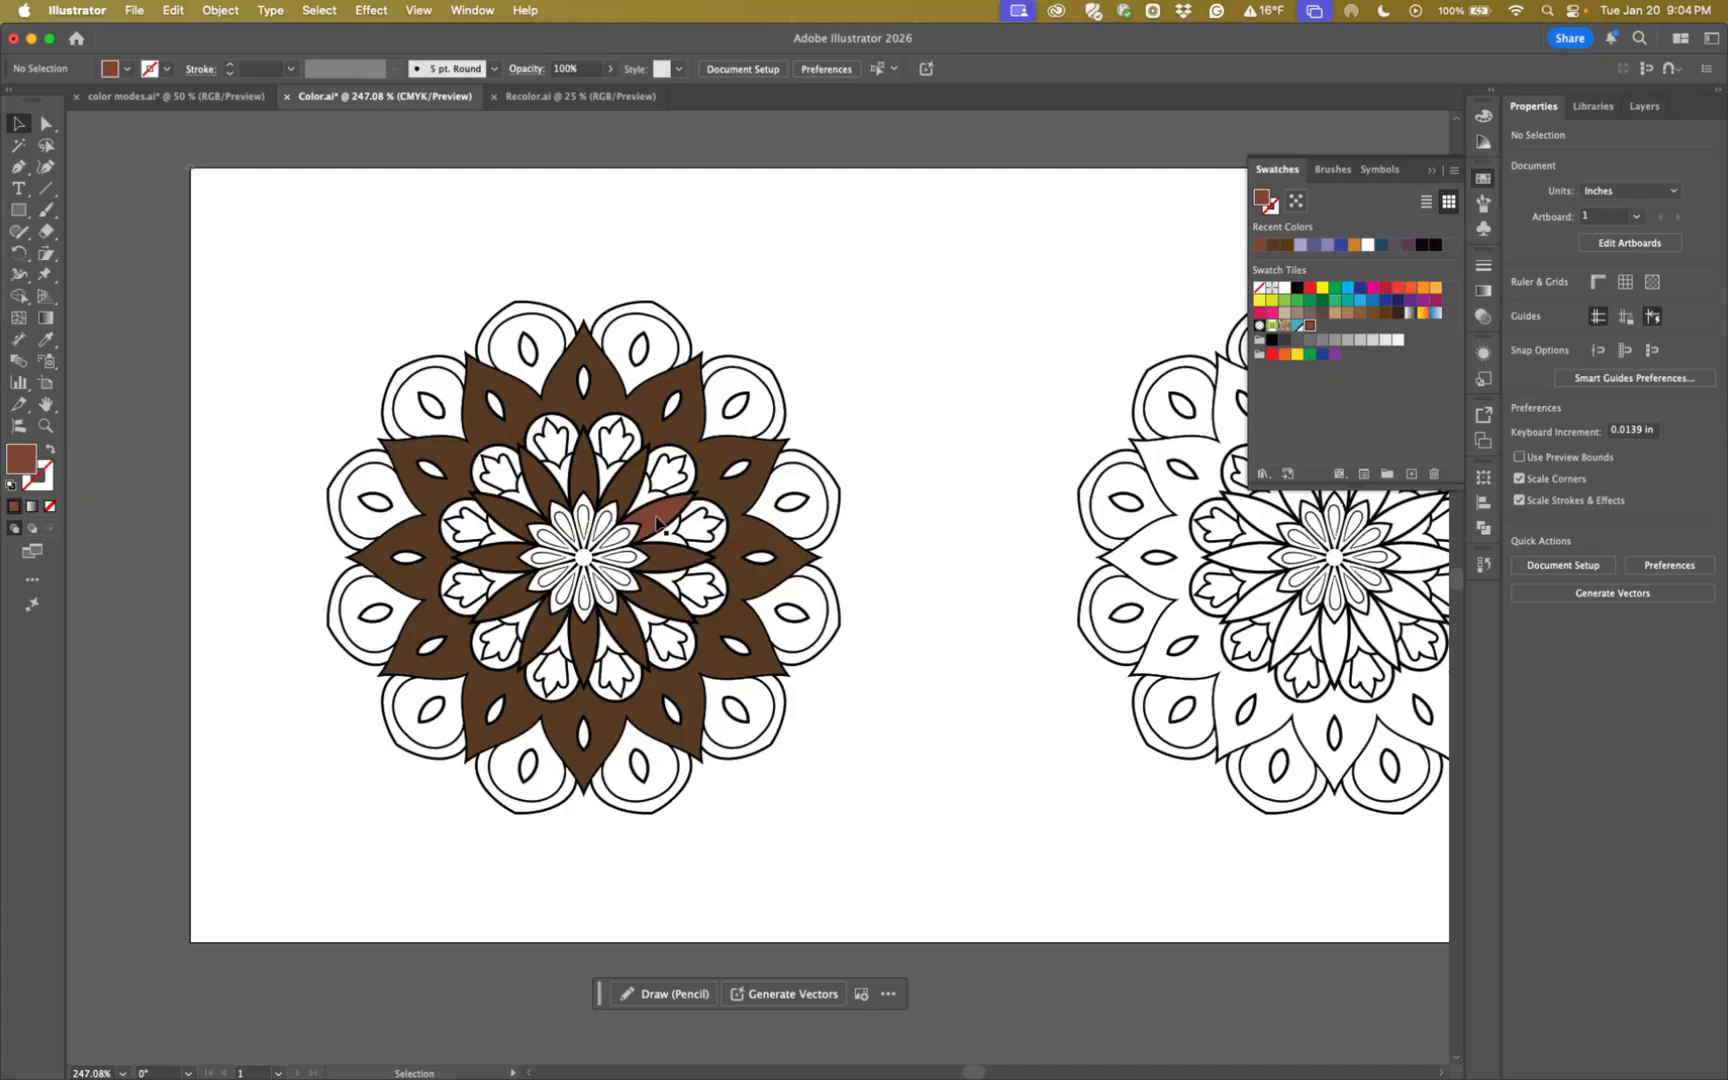
Turn on Global for the dark brown swatch with the outer pointed petal ring selected, and clear the selection.
left_click(657, 522)
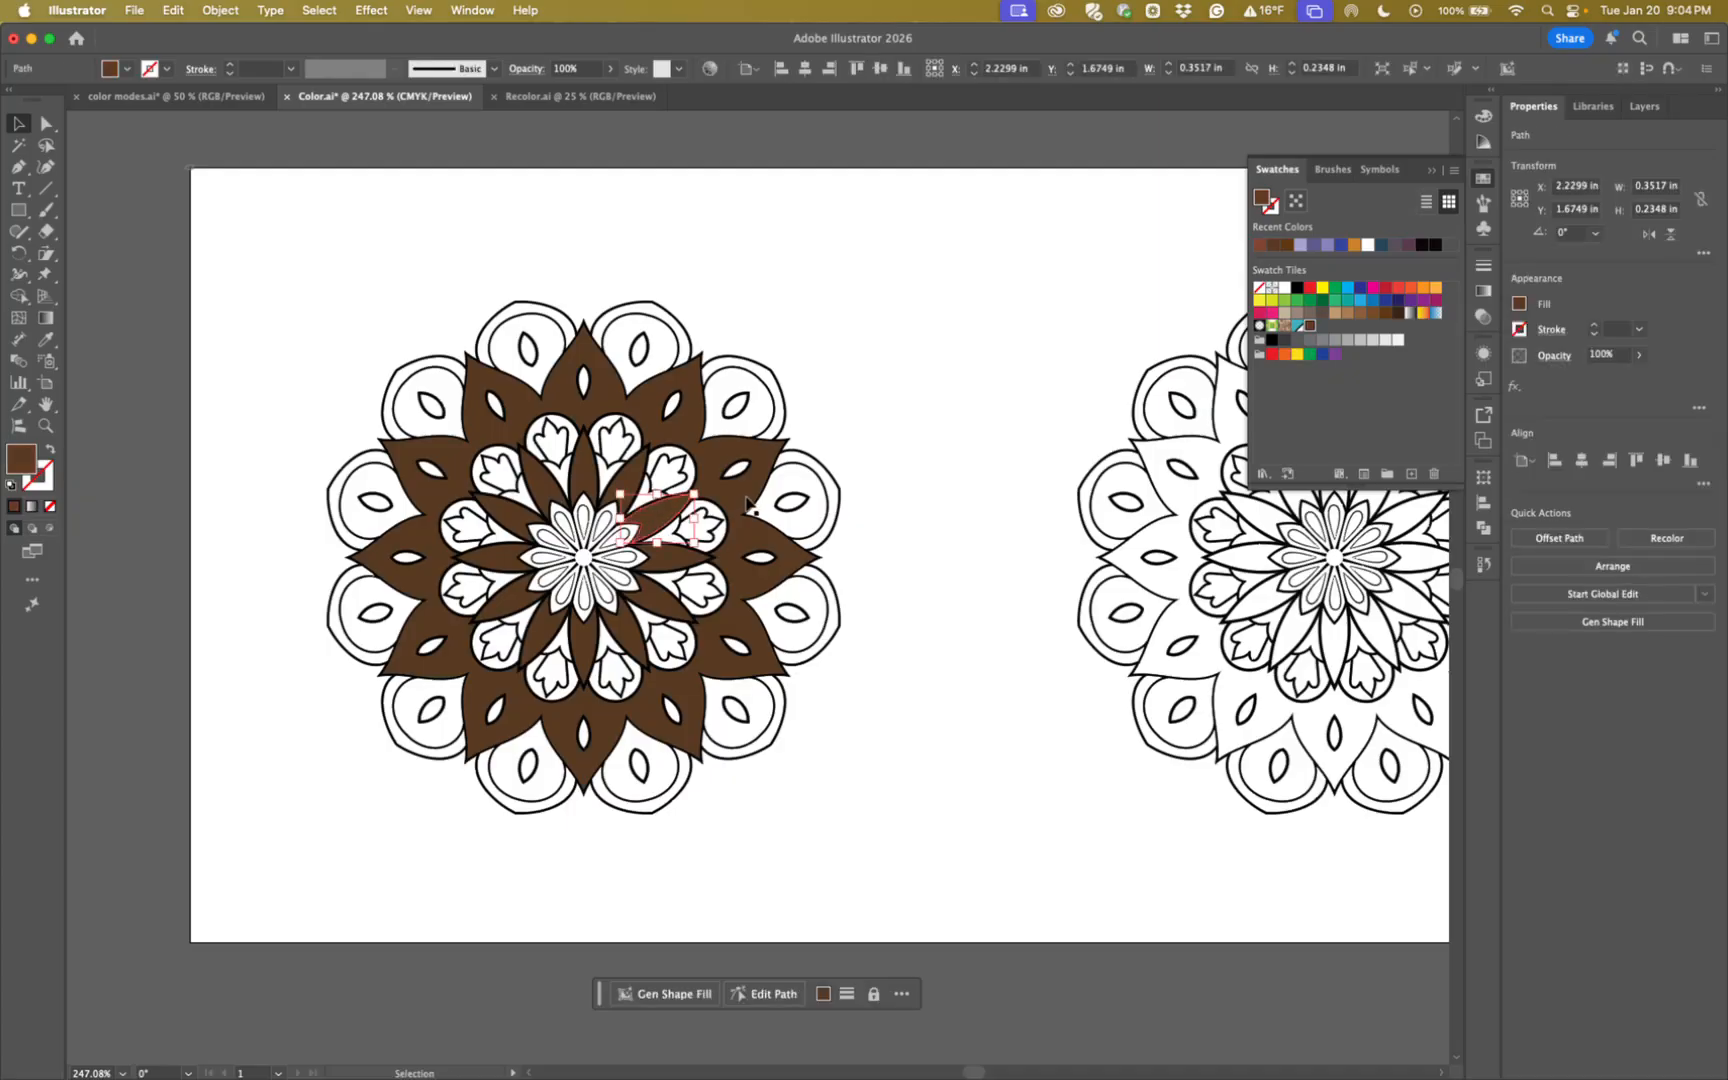
left_click(752, 508)
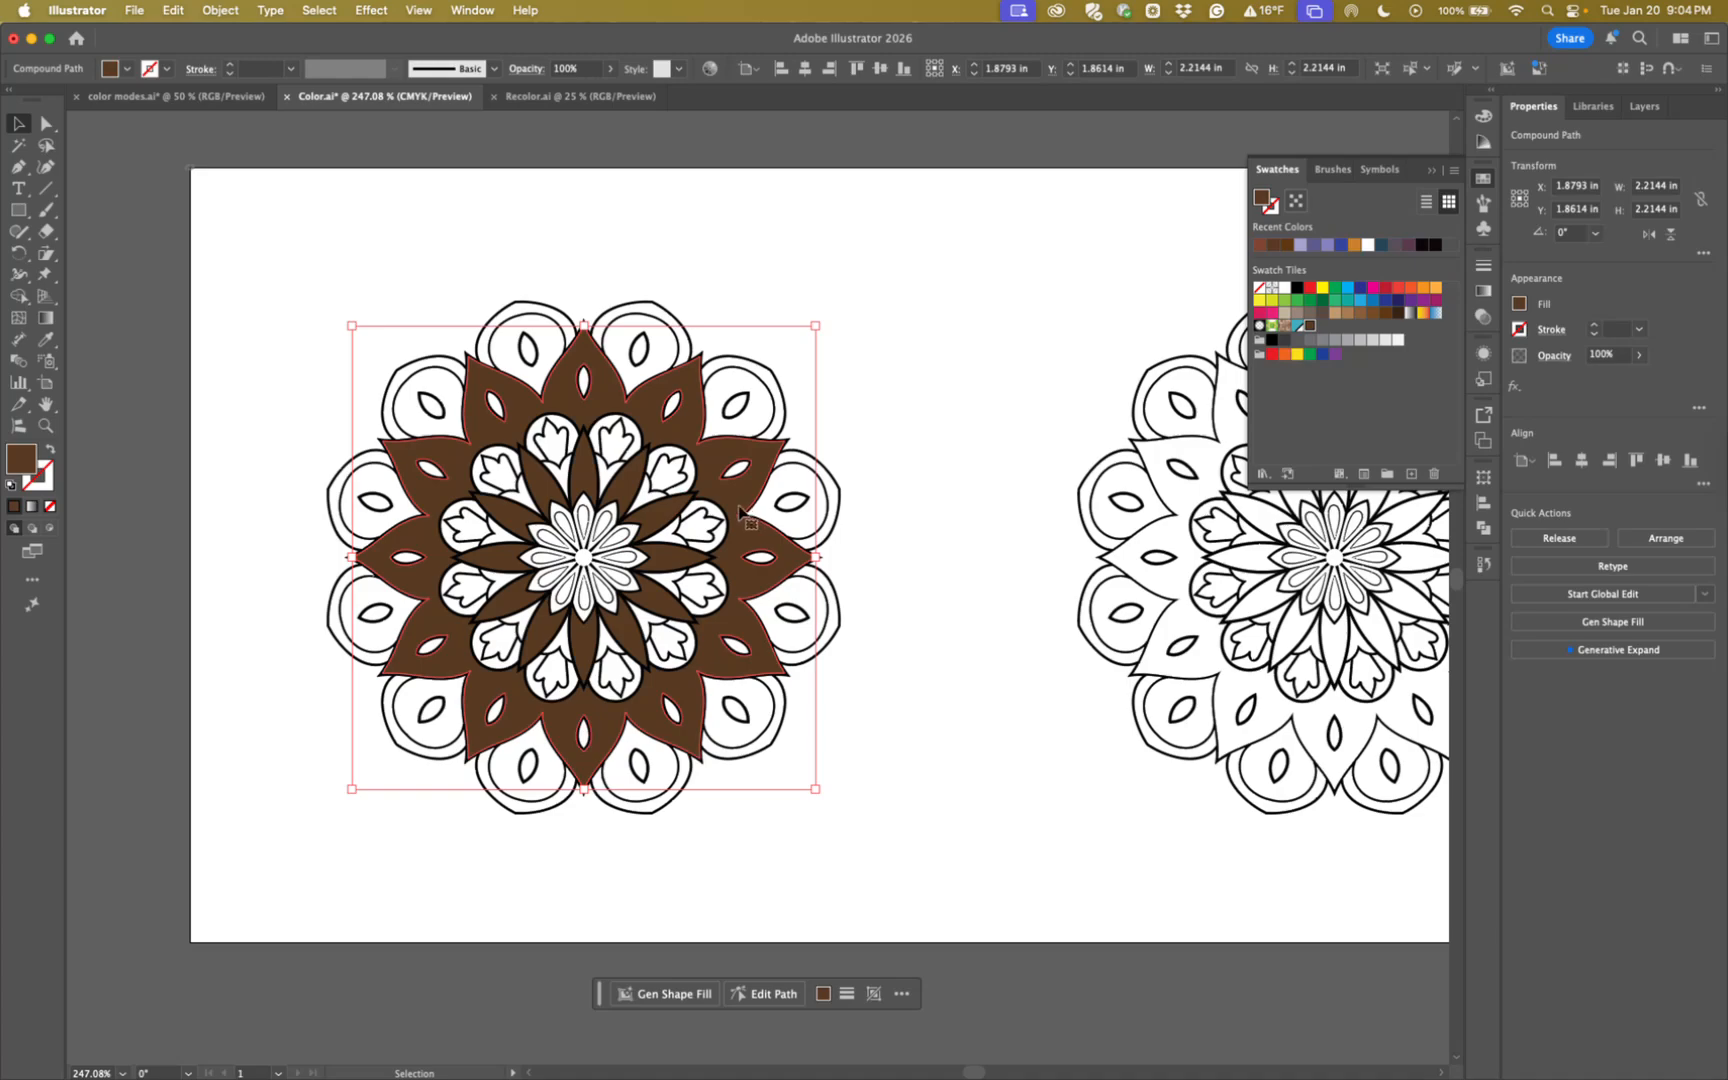
double_click(1310, 327)
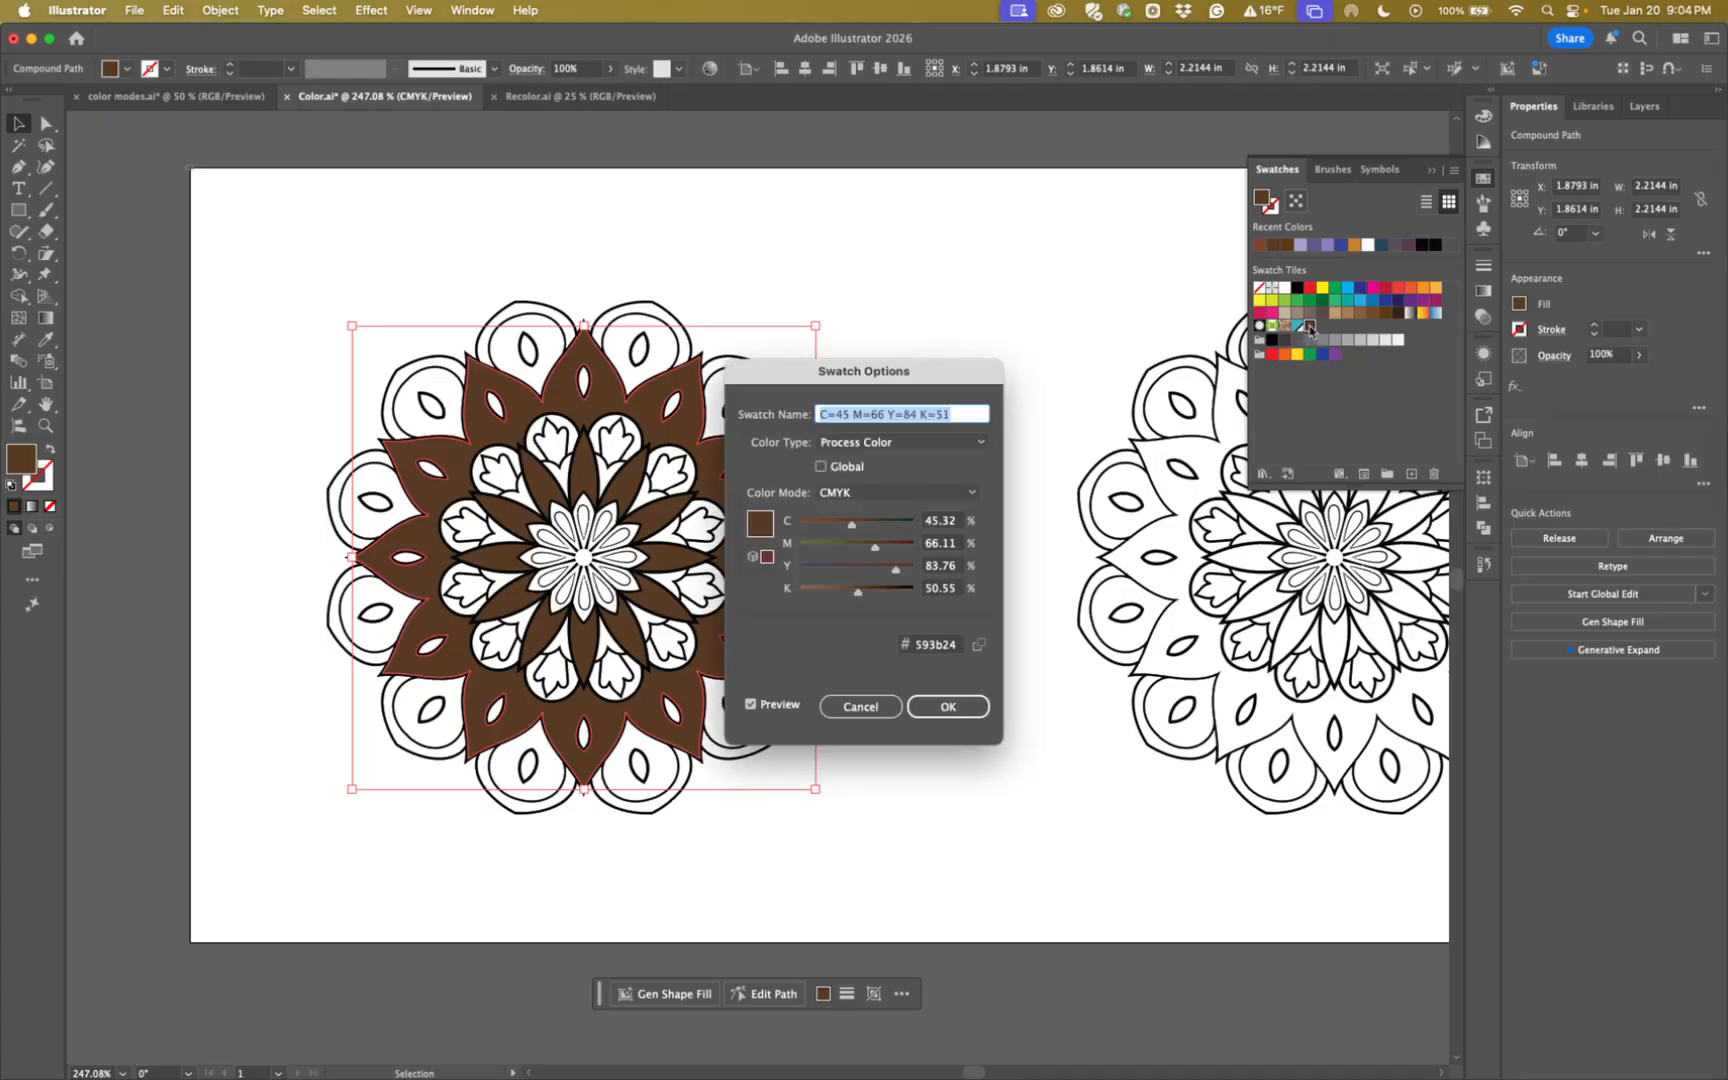
left_click(822, 472)
left_click(950, 706)
left_click(990, 722)
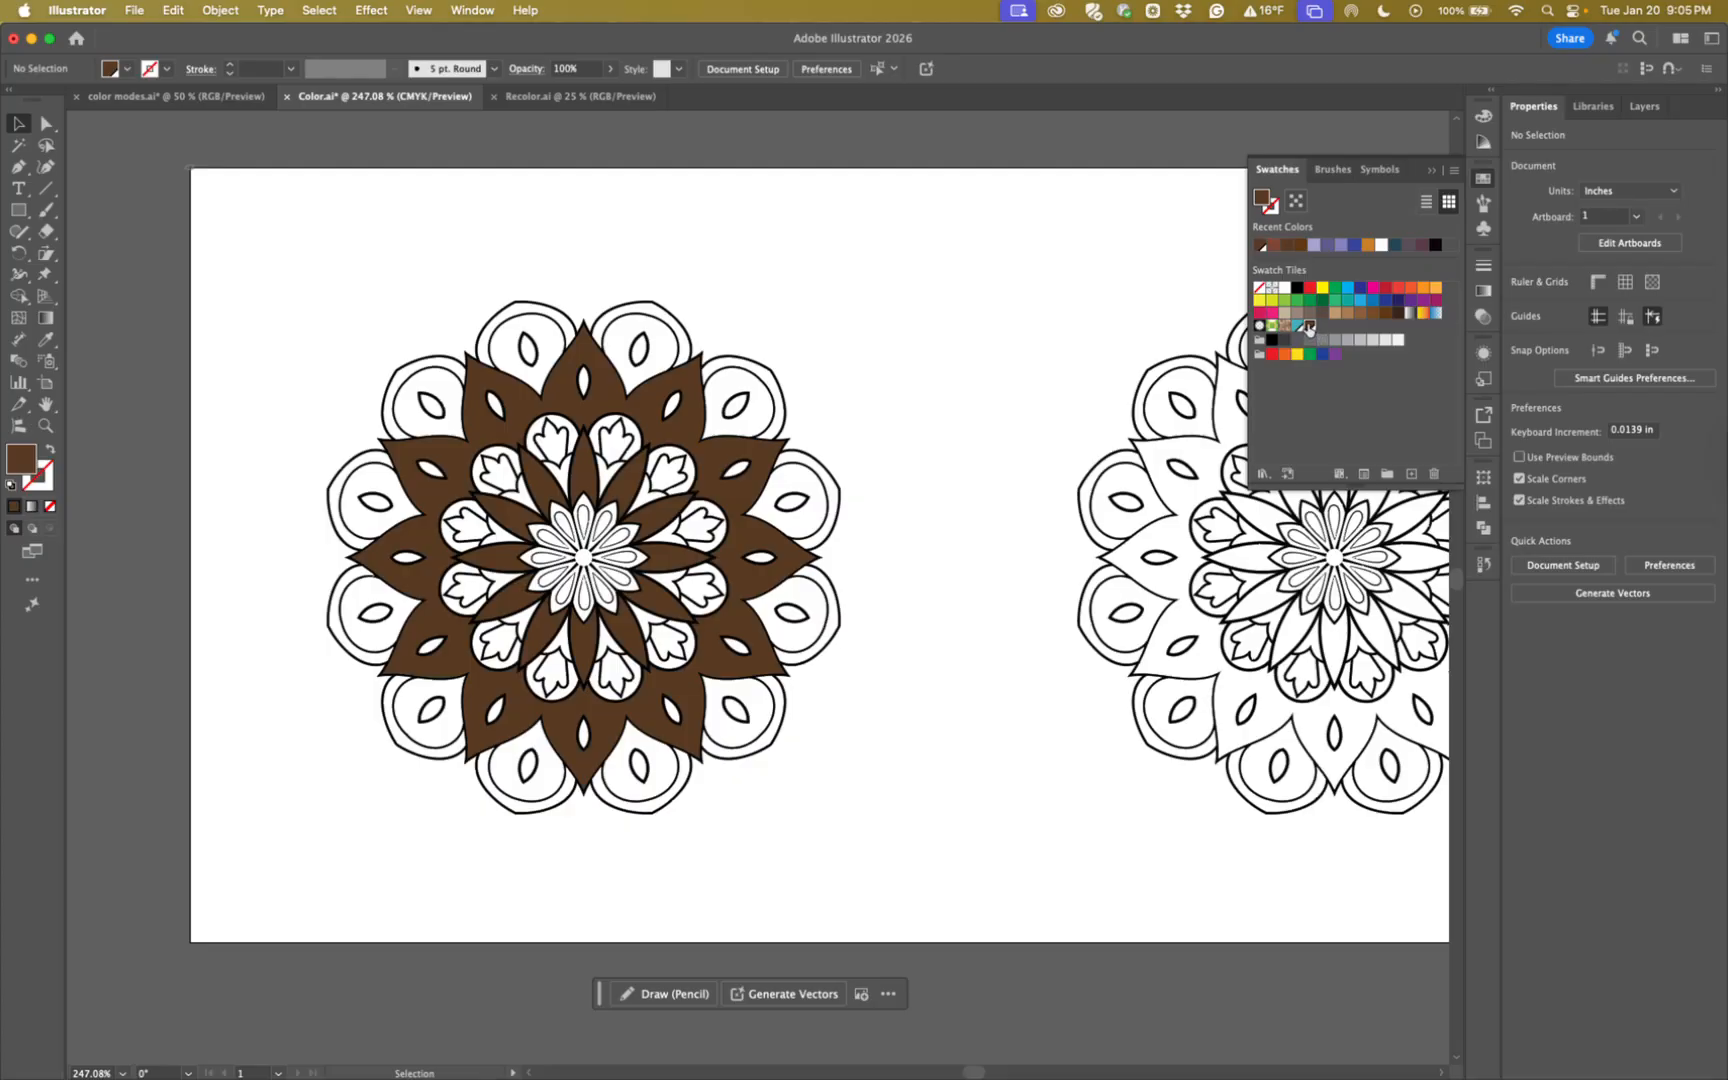
Try shifting the global brown swatch to an olive green with nothing selected, and undo the change.
double_click(1310, 326)
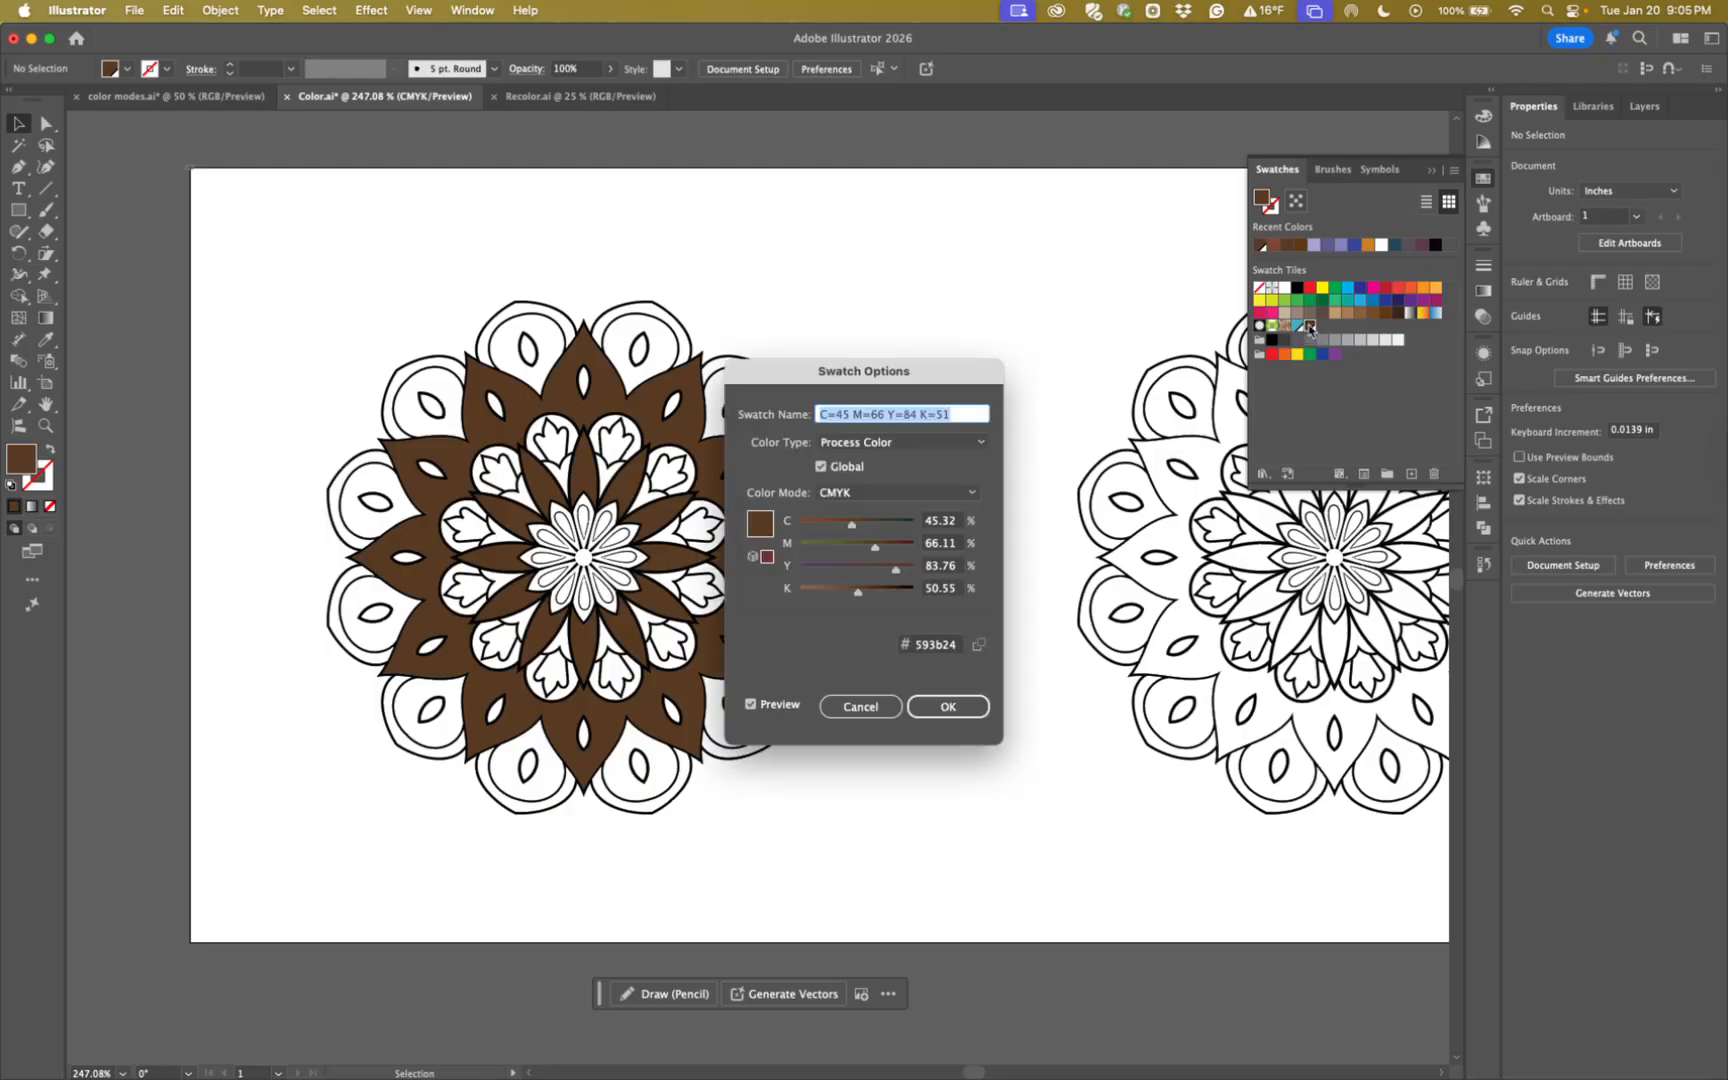
left_click_drag(873, 550, 852, 595)
left_click(947, 707)
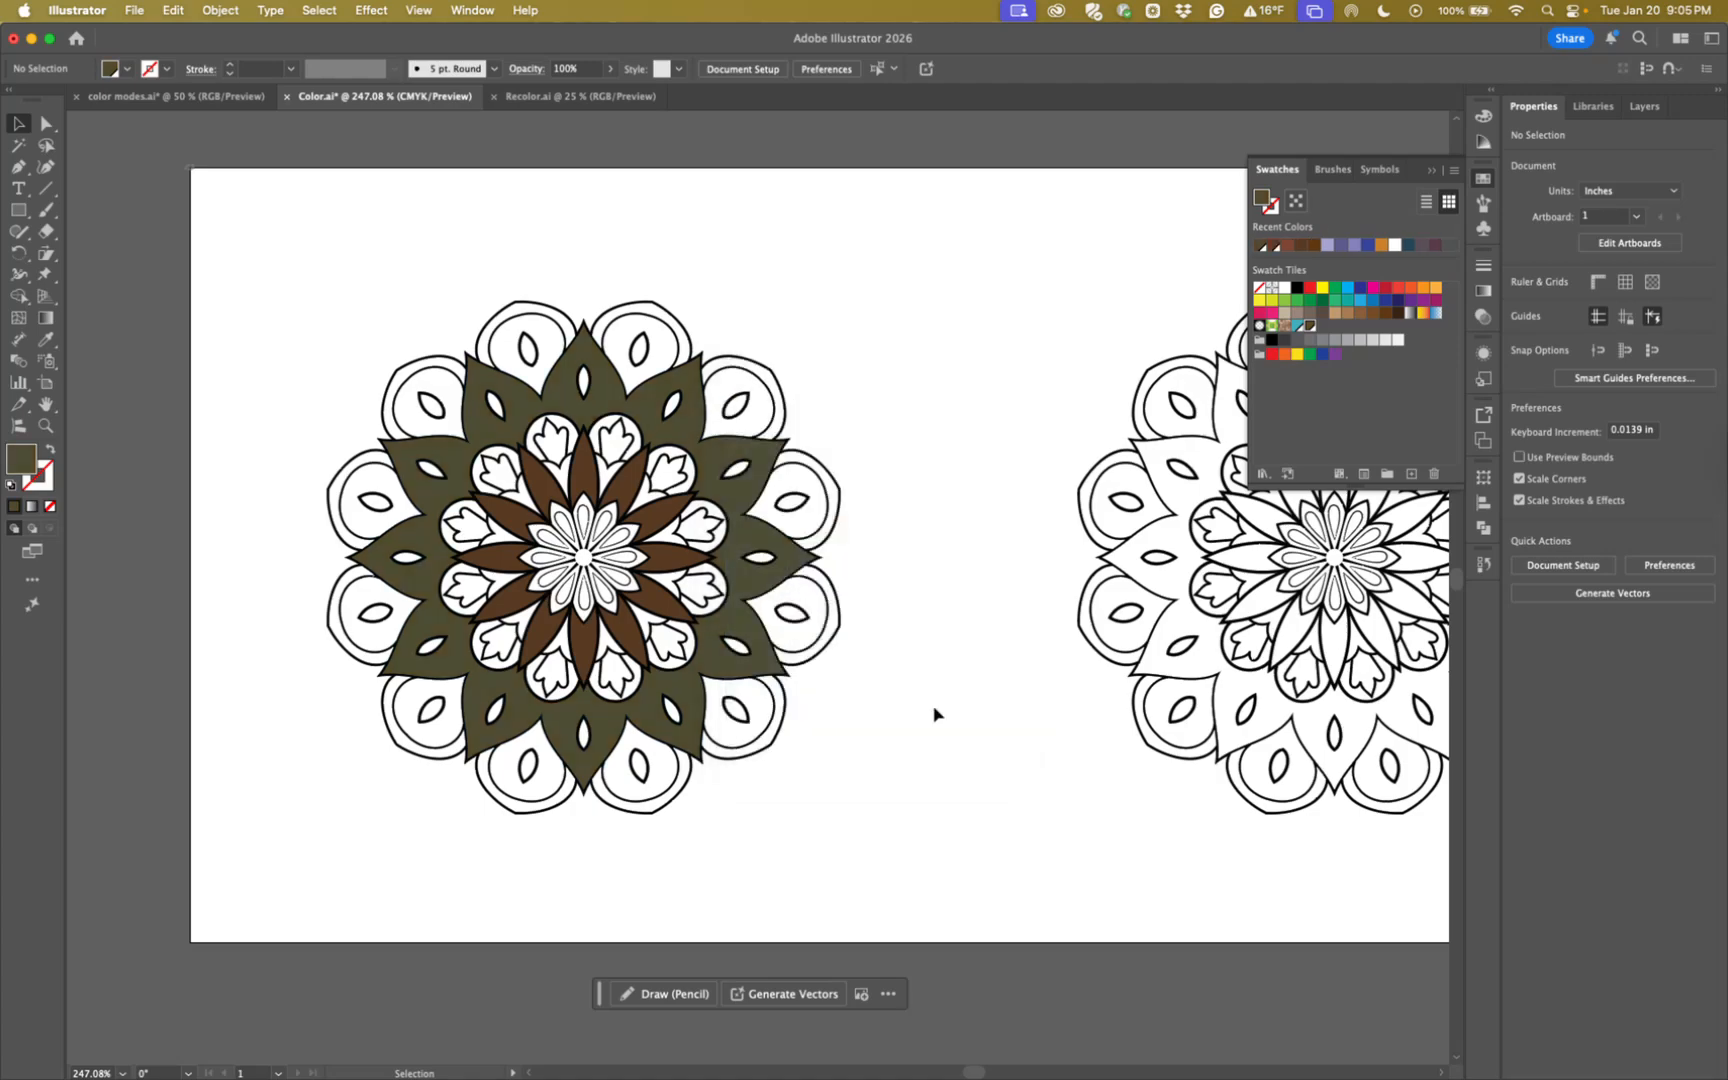
key("super+z")
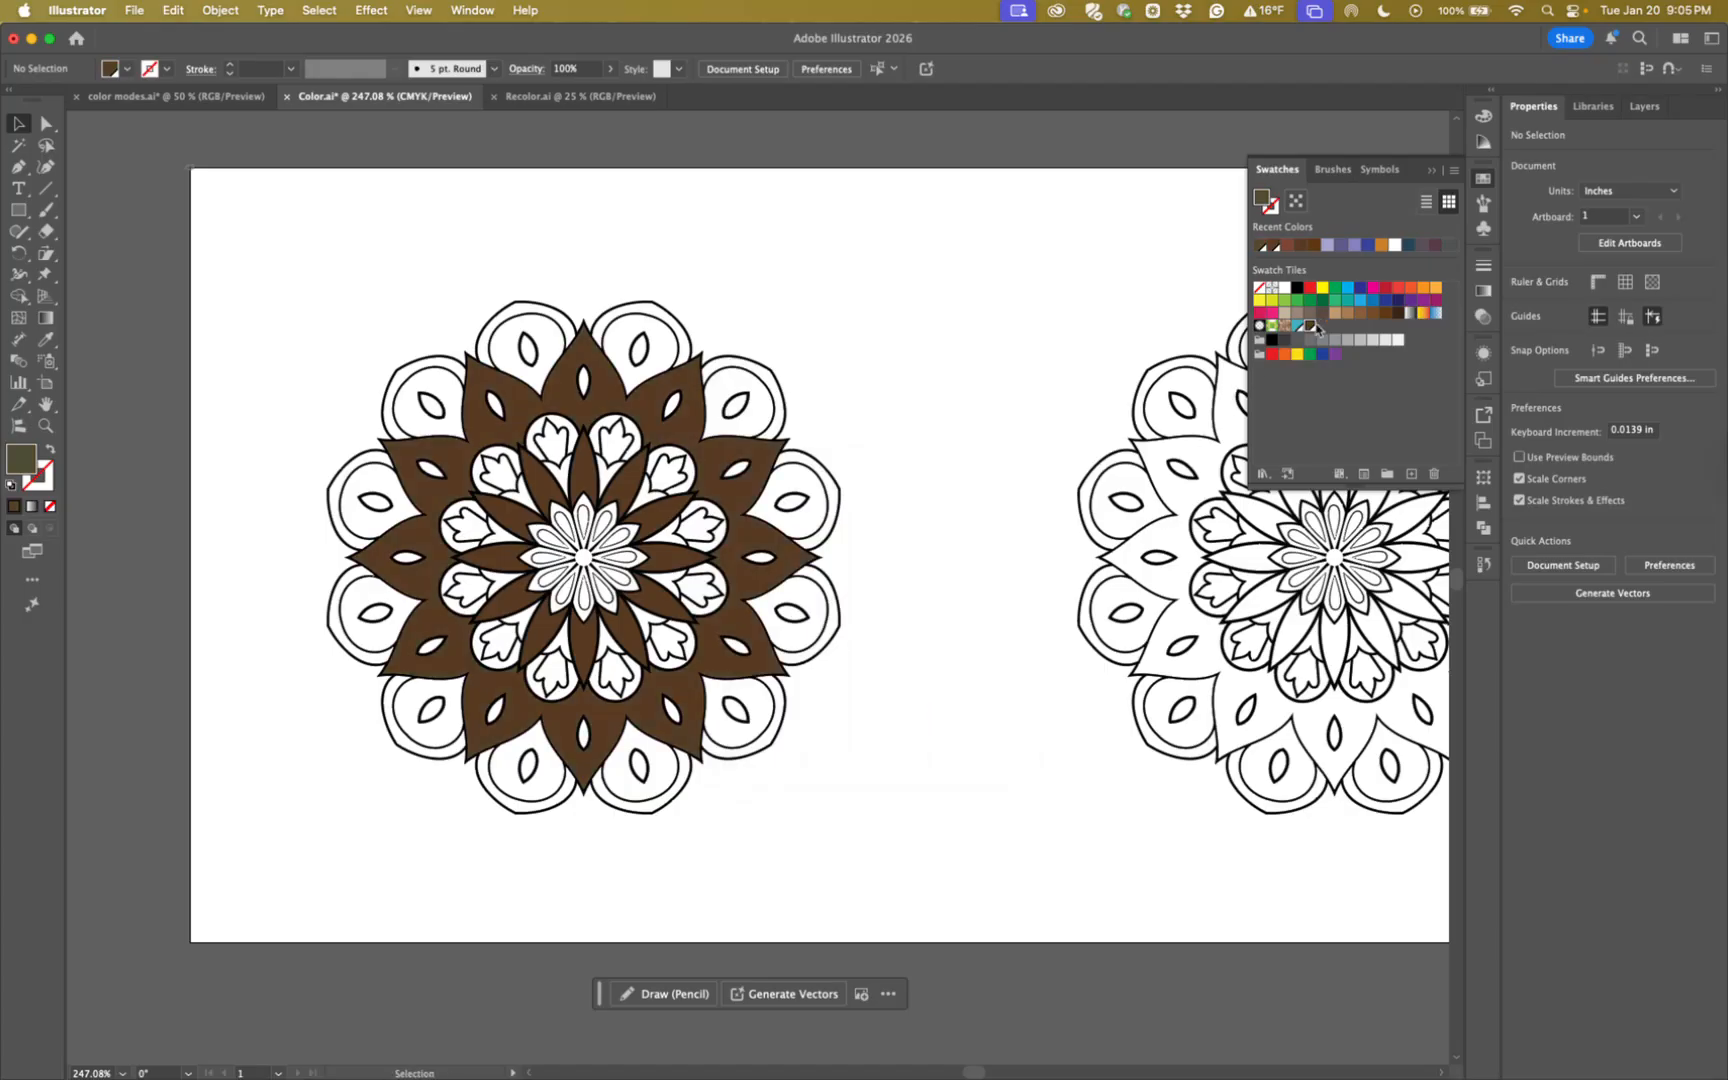
Examine the Color Type choices in the global brown swatch's options, and leave them without changes.
double_click(1310, 328)
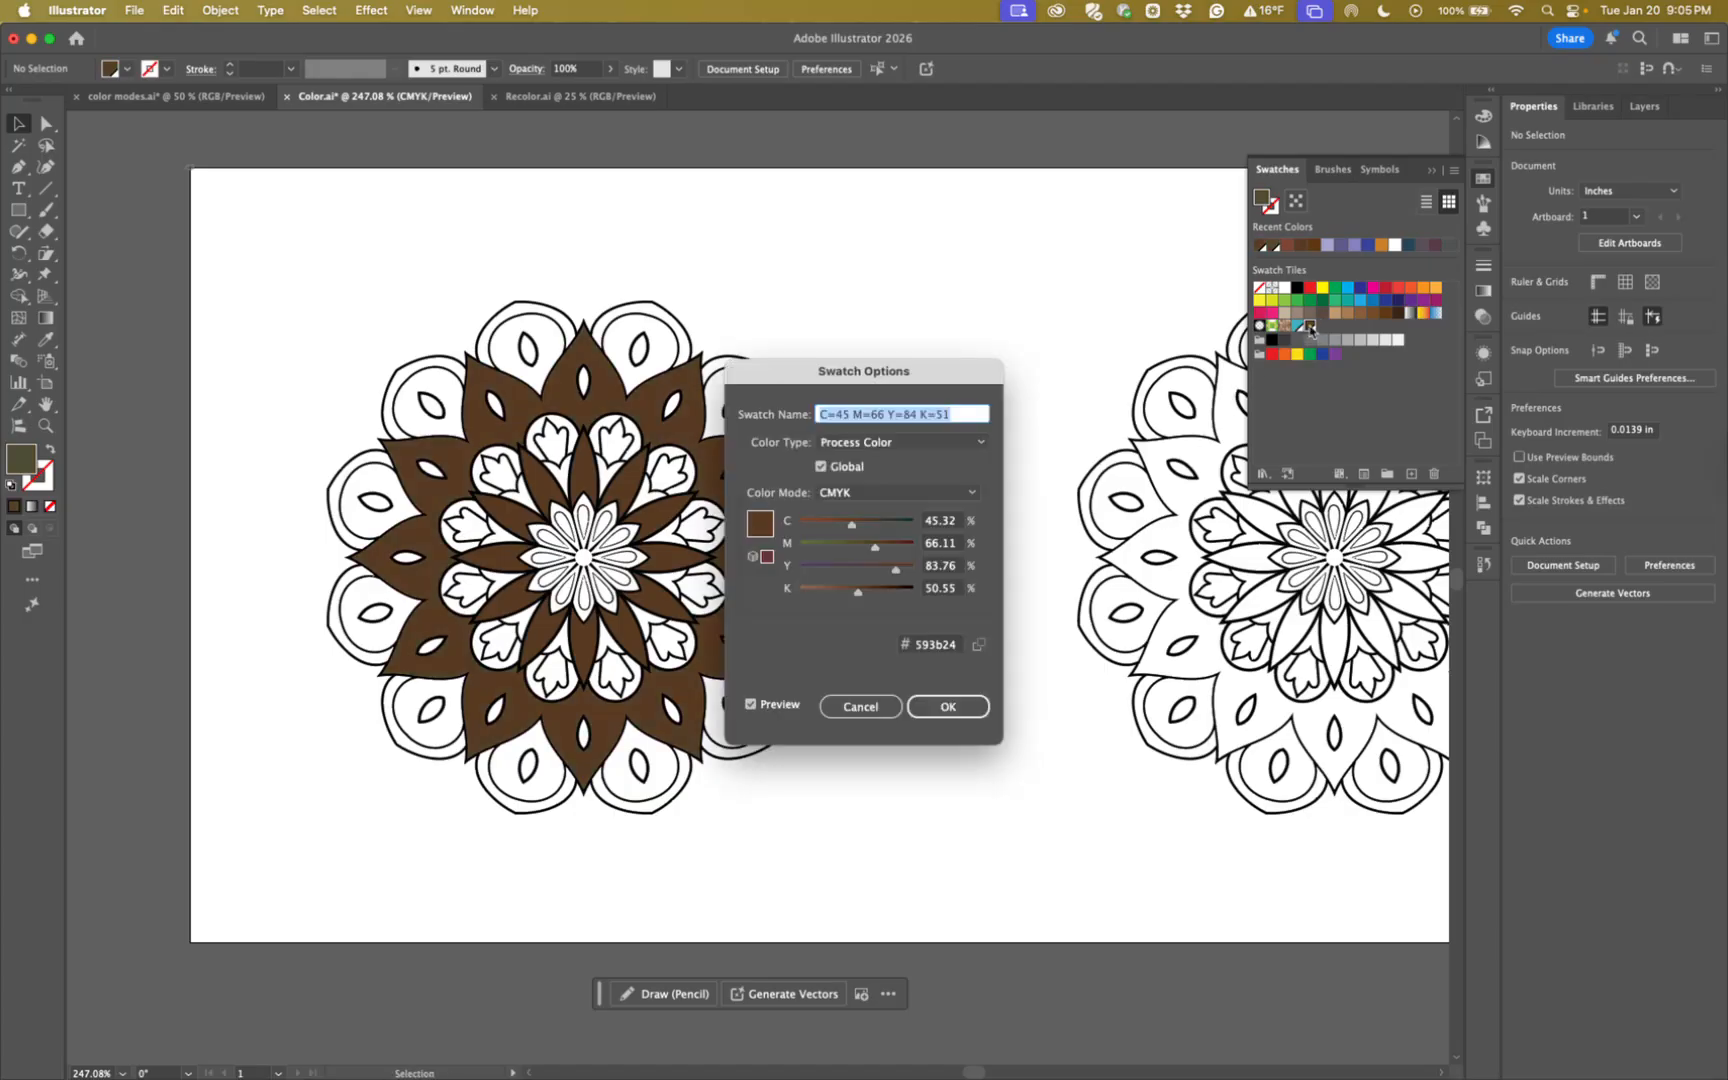
left_click(858, 446)
left_click(858, 449)
left_click(861, 712)
Try applying the global brown swatch to the whole first mandala, undo the fill, and clear the selection.
left_click_drag(304, 272, 878, 840)
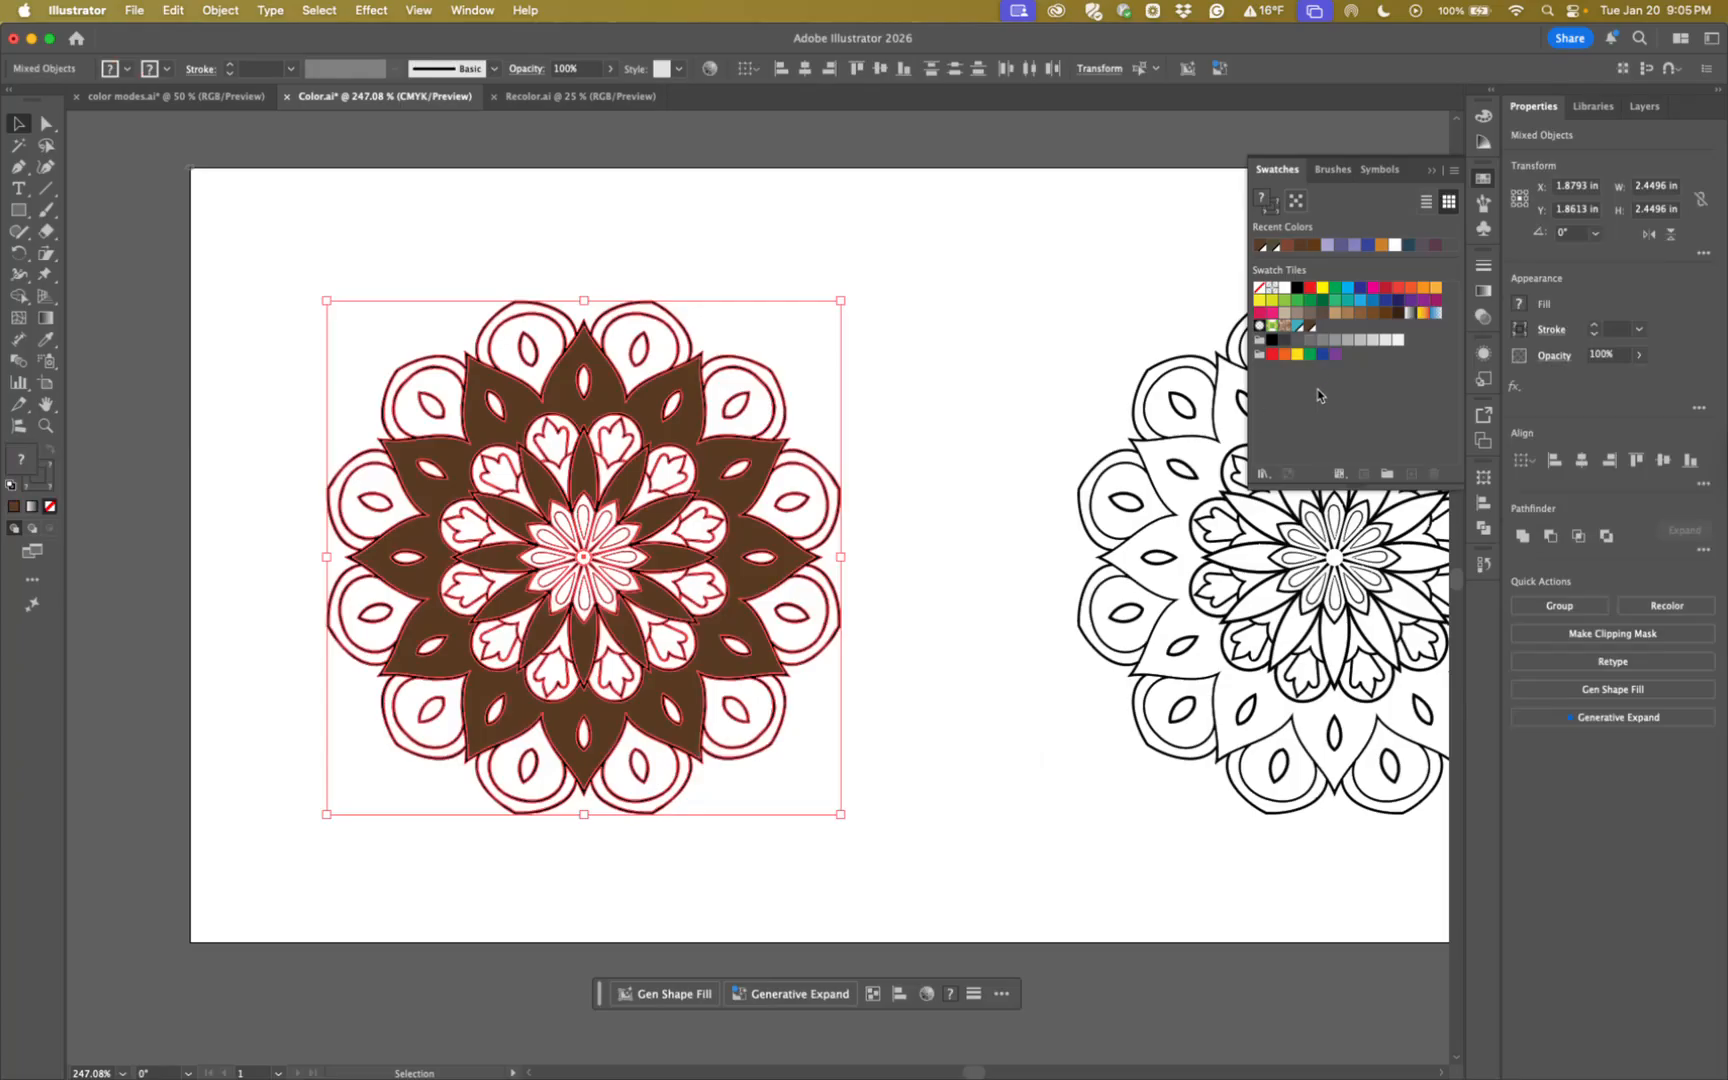
double_click(1310, 327)
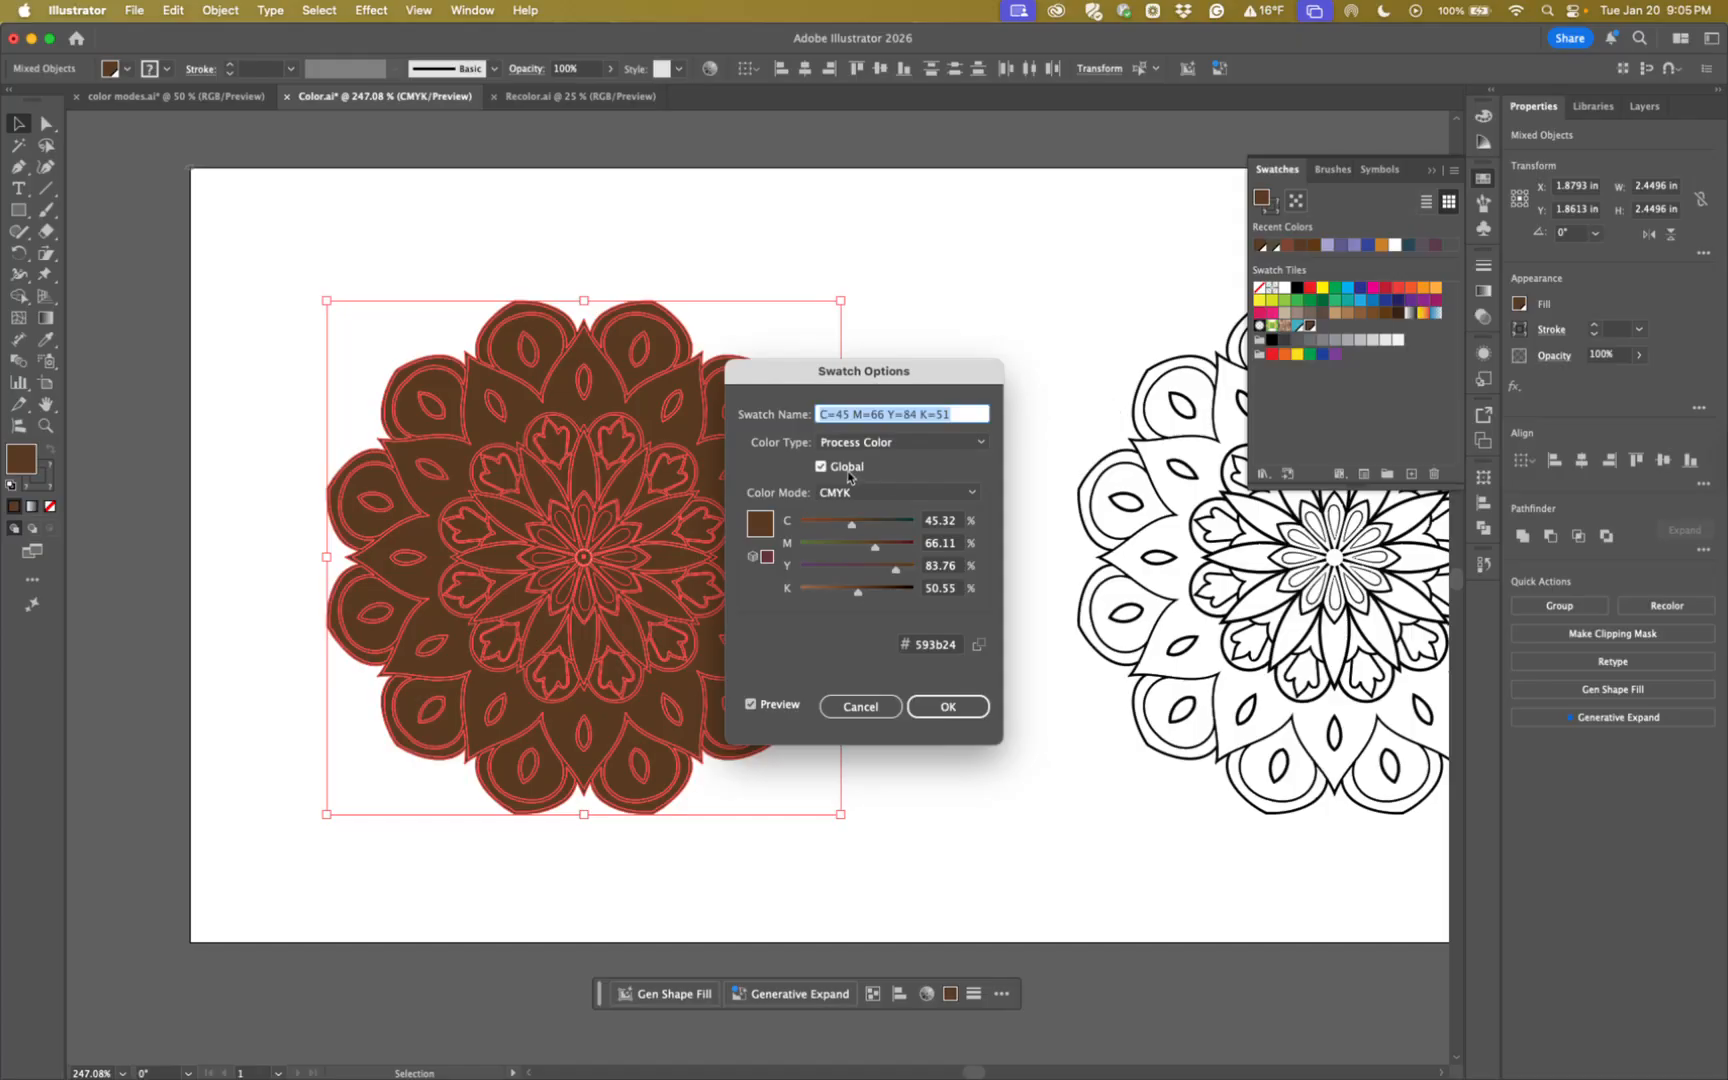
left_click(882, 708)
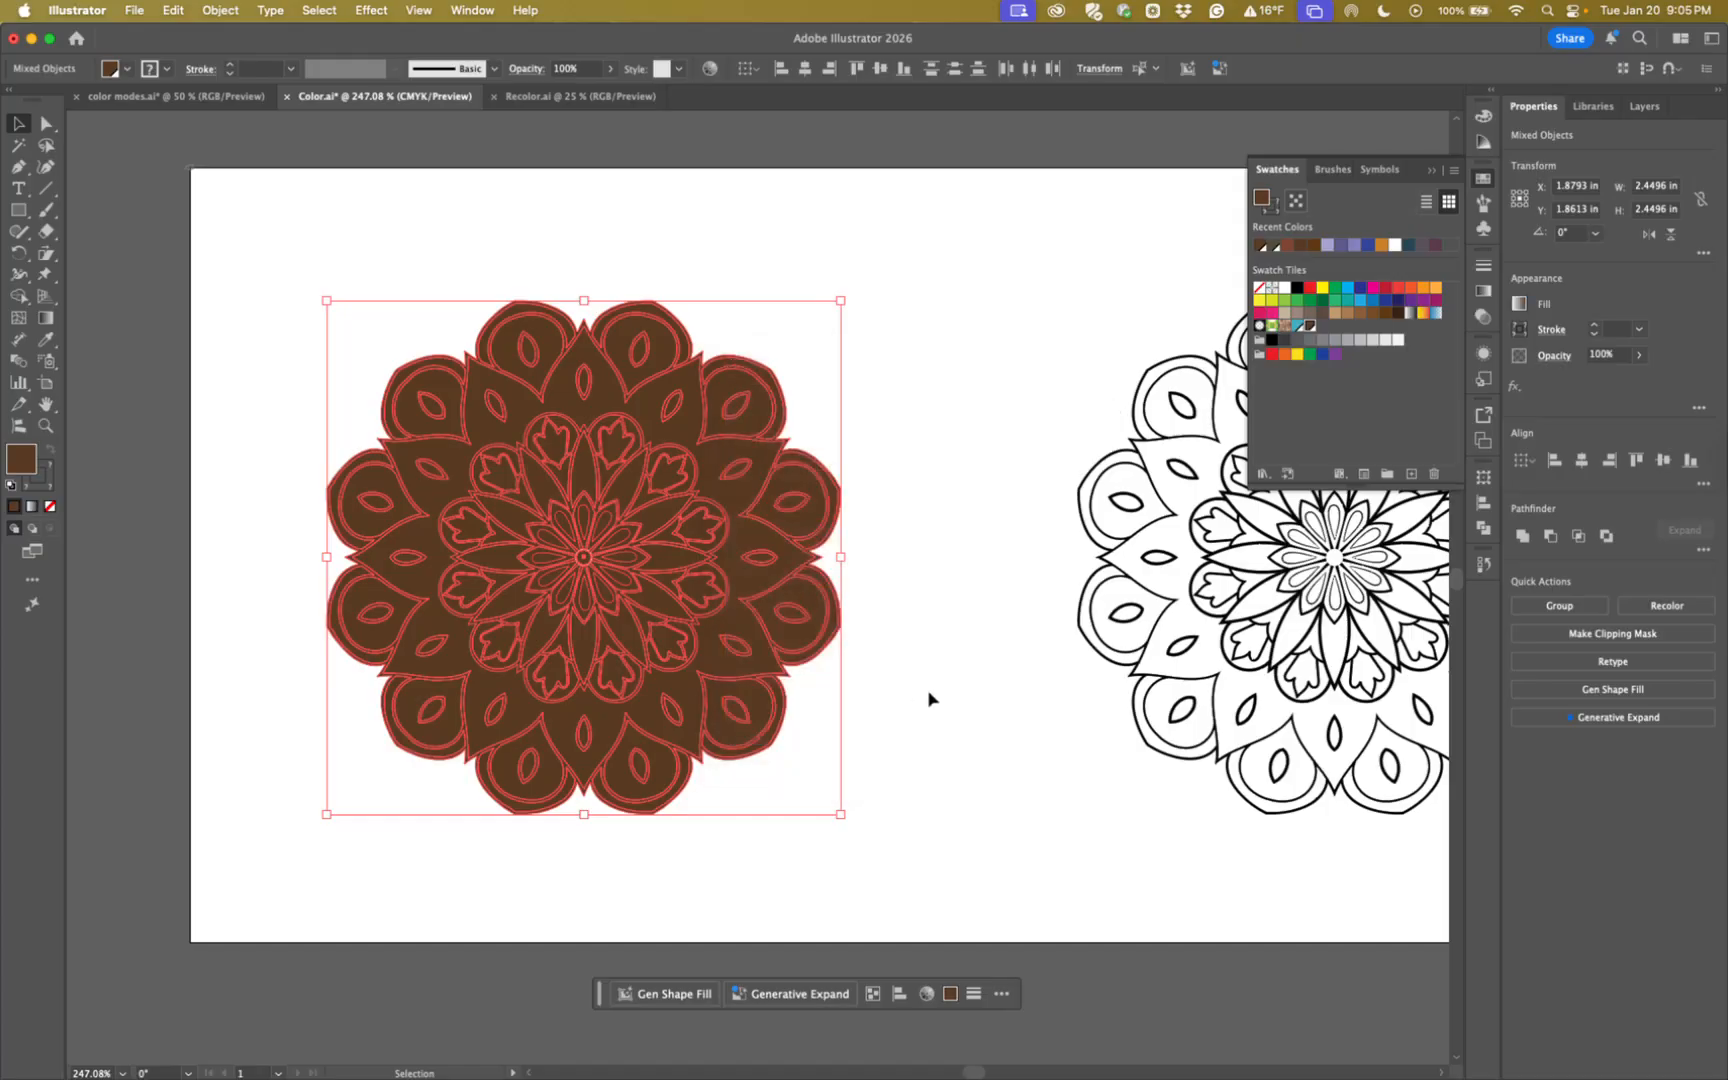
left_click(930, 695)
key("super+a")
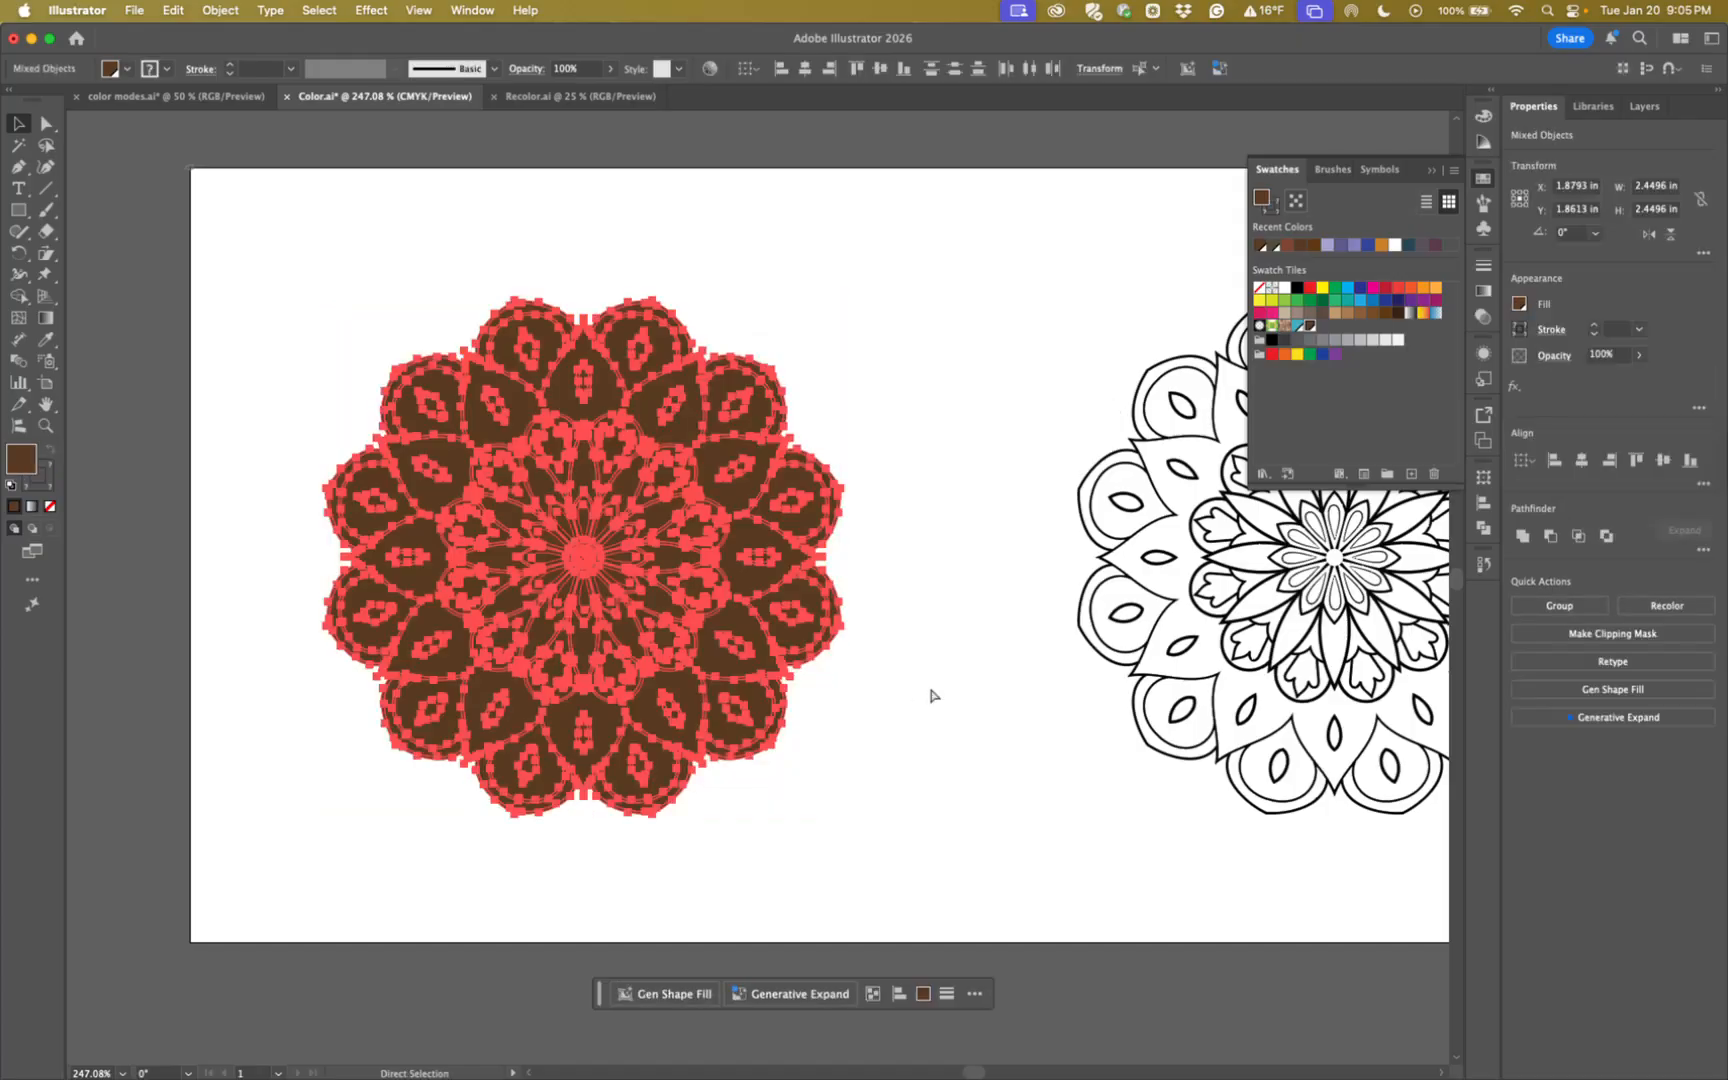
left_click(922, 705)
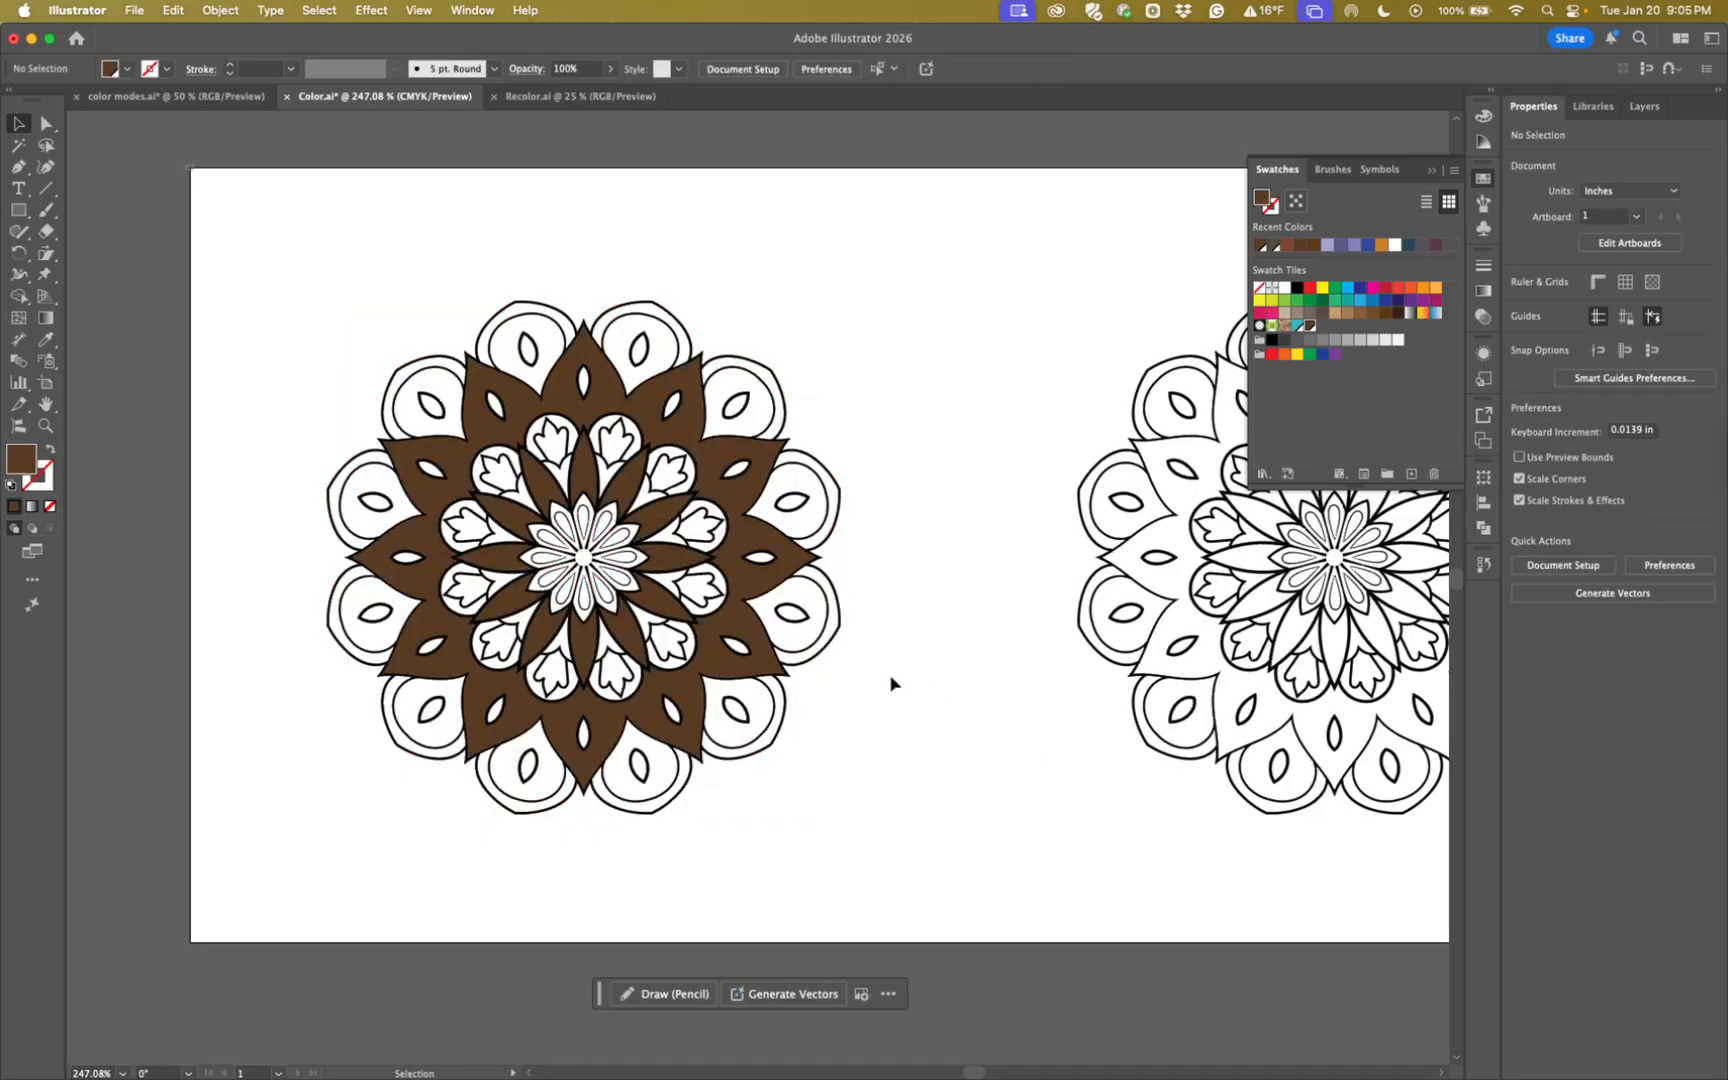
Check the fills of the outer petal ring and individual slender inner petals, and clear the selection.
left_click(740, 630)
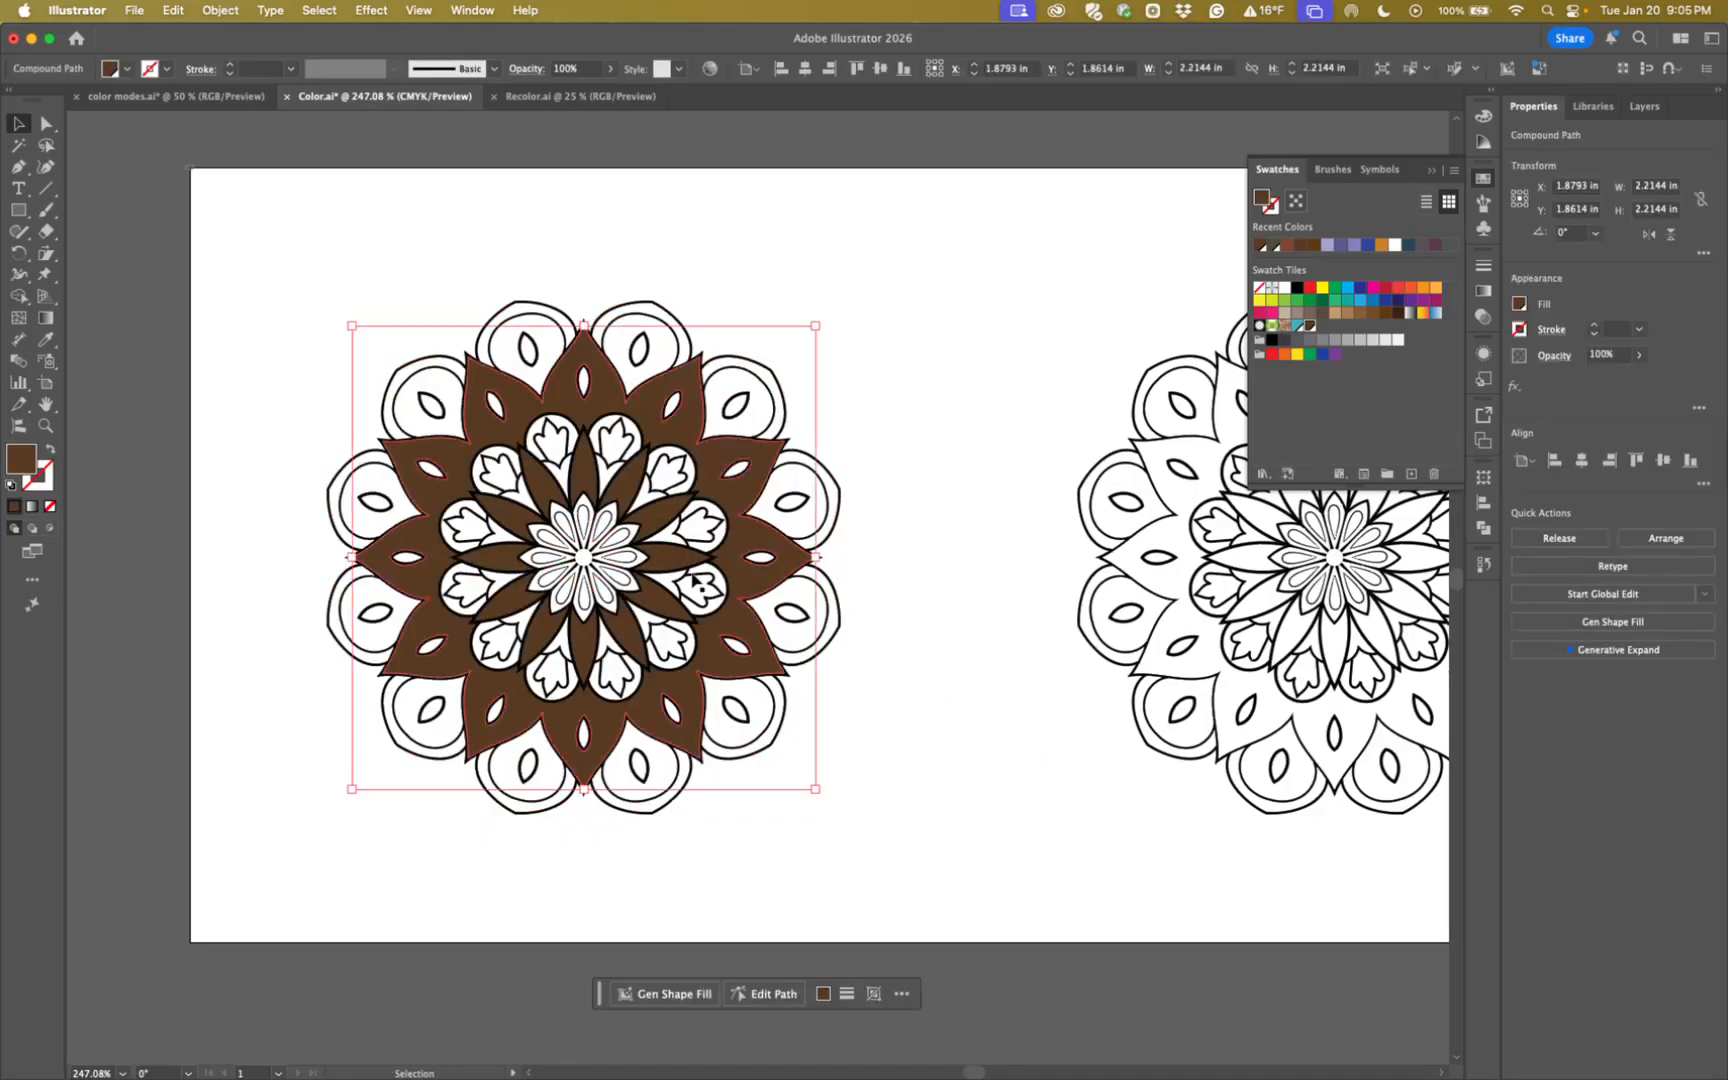
left_click(658, 558)
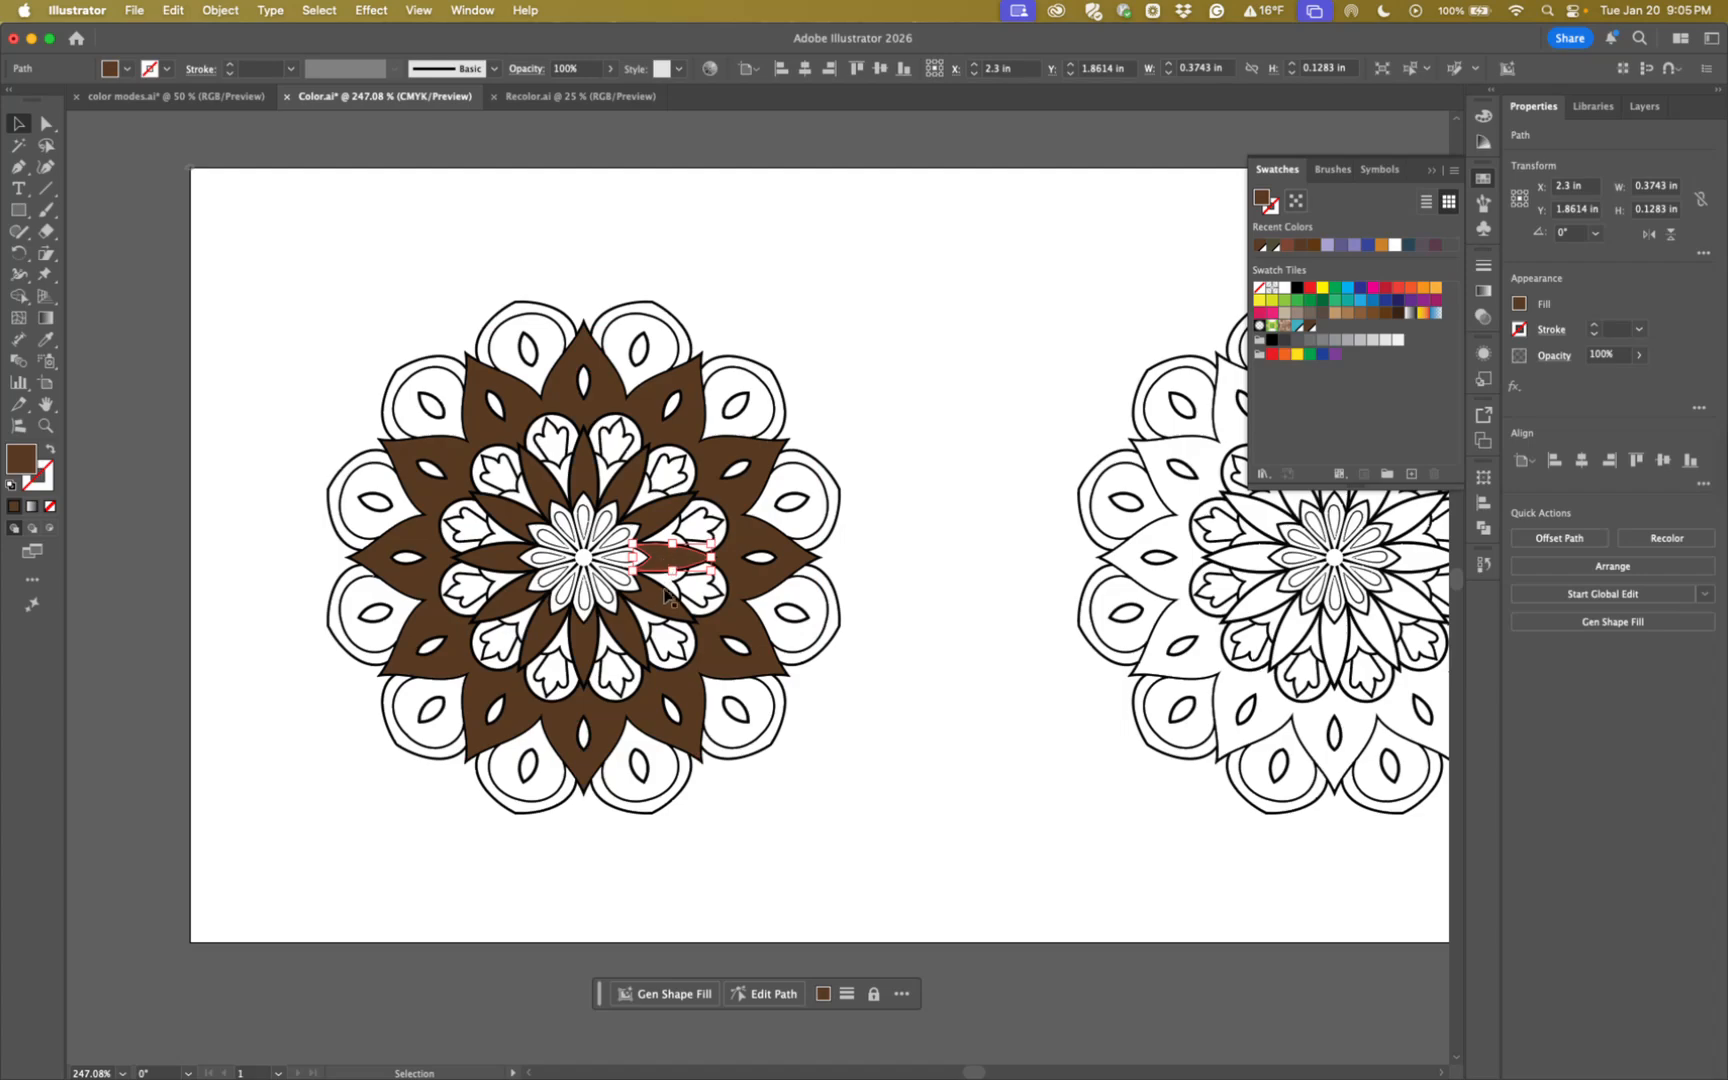
left_click(658, 604)
double_click(676, 560)
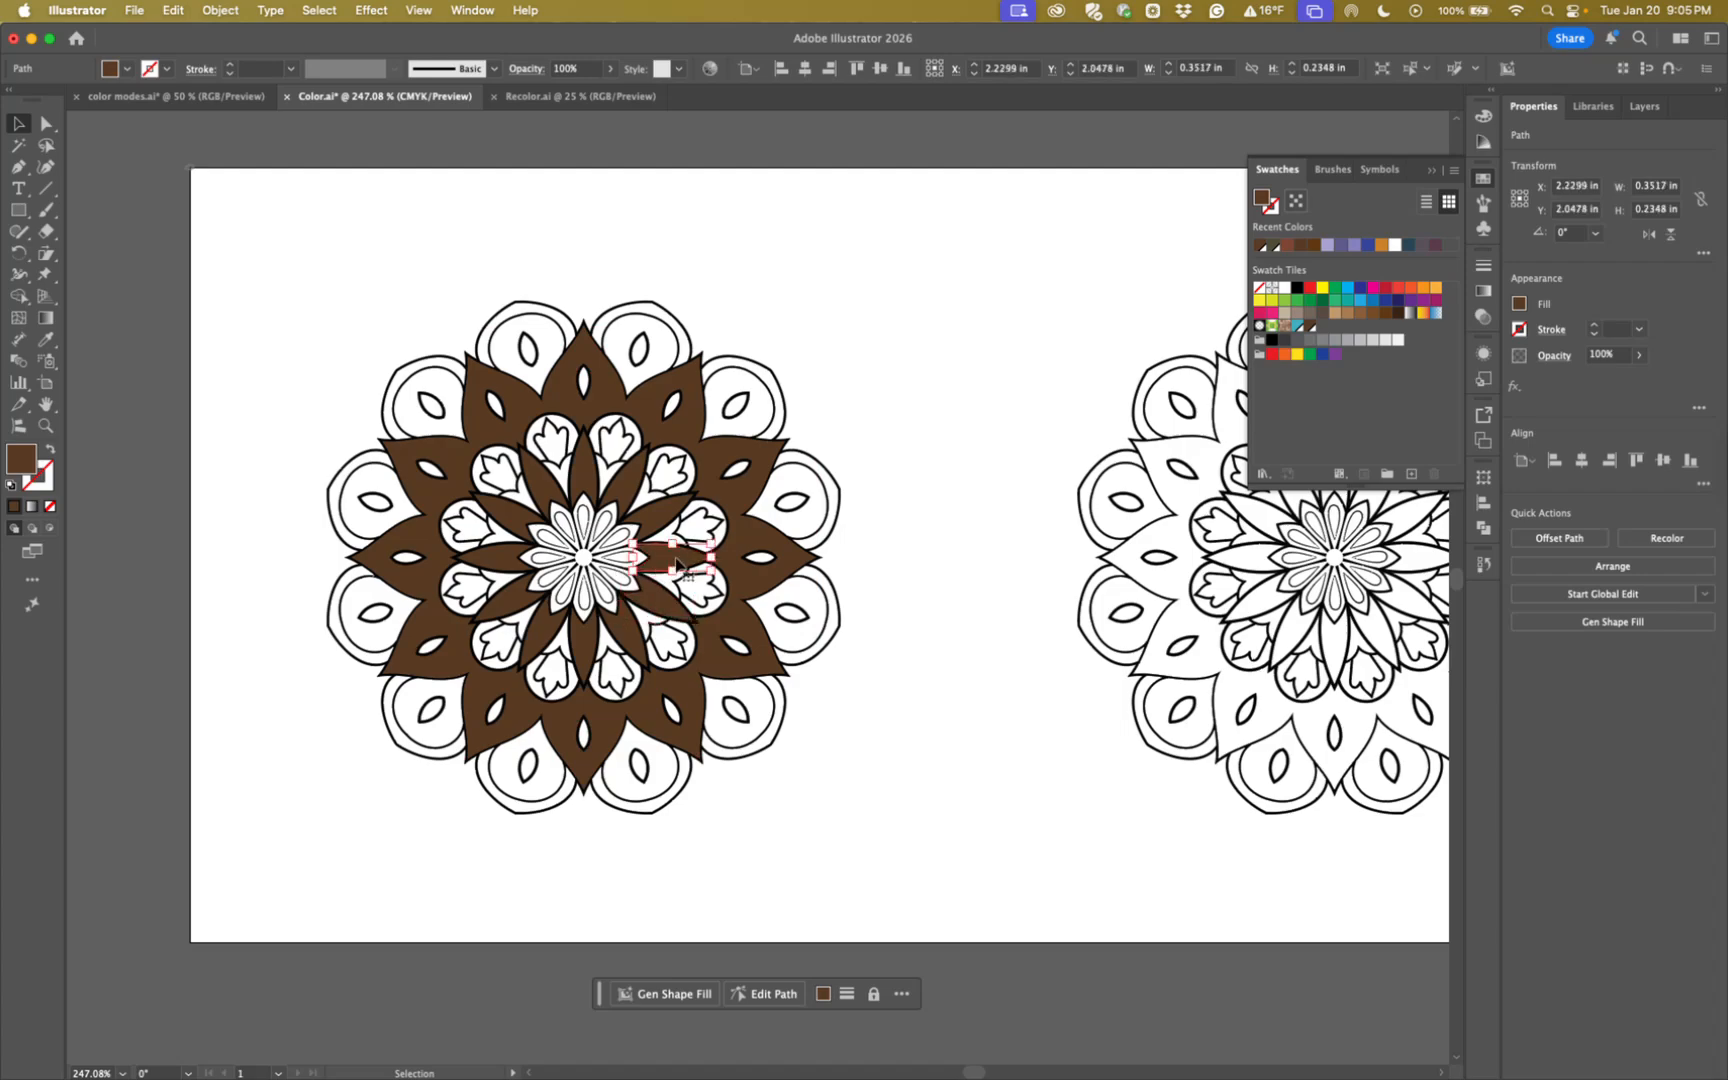
double_click(933, 670)
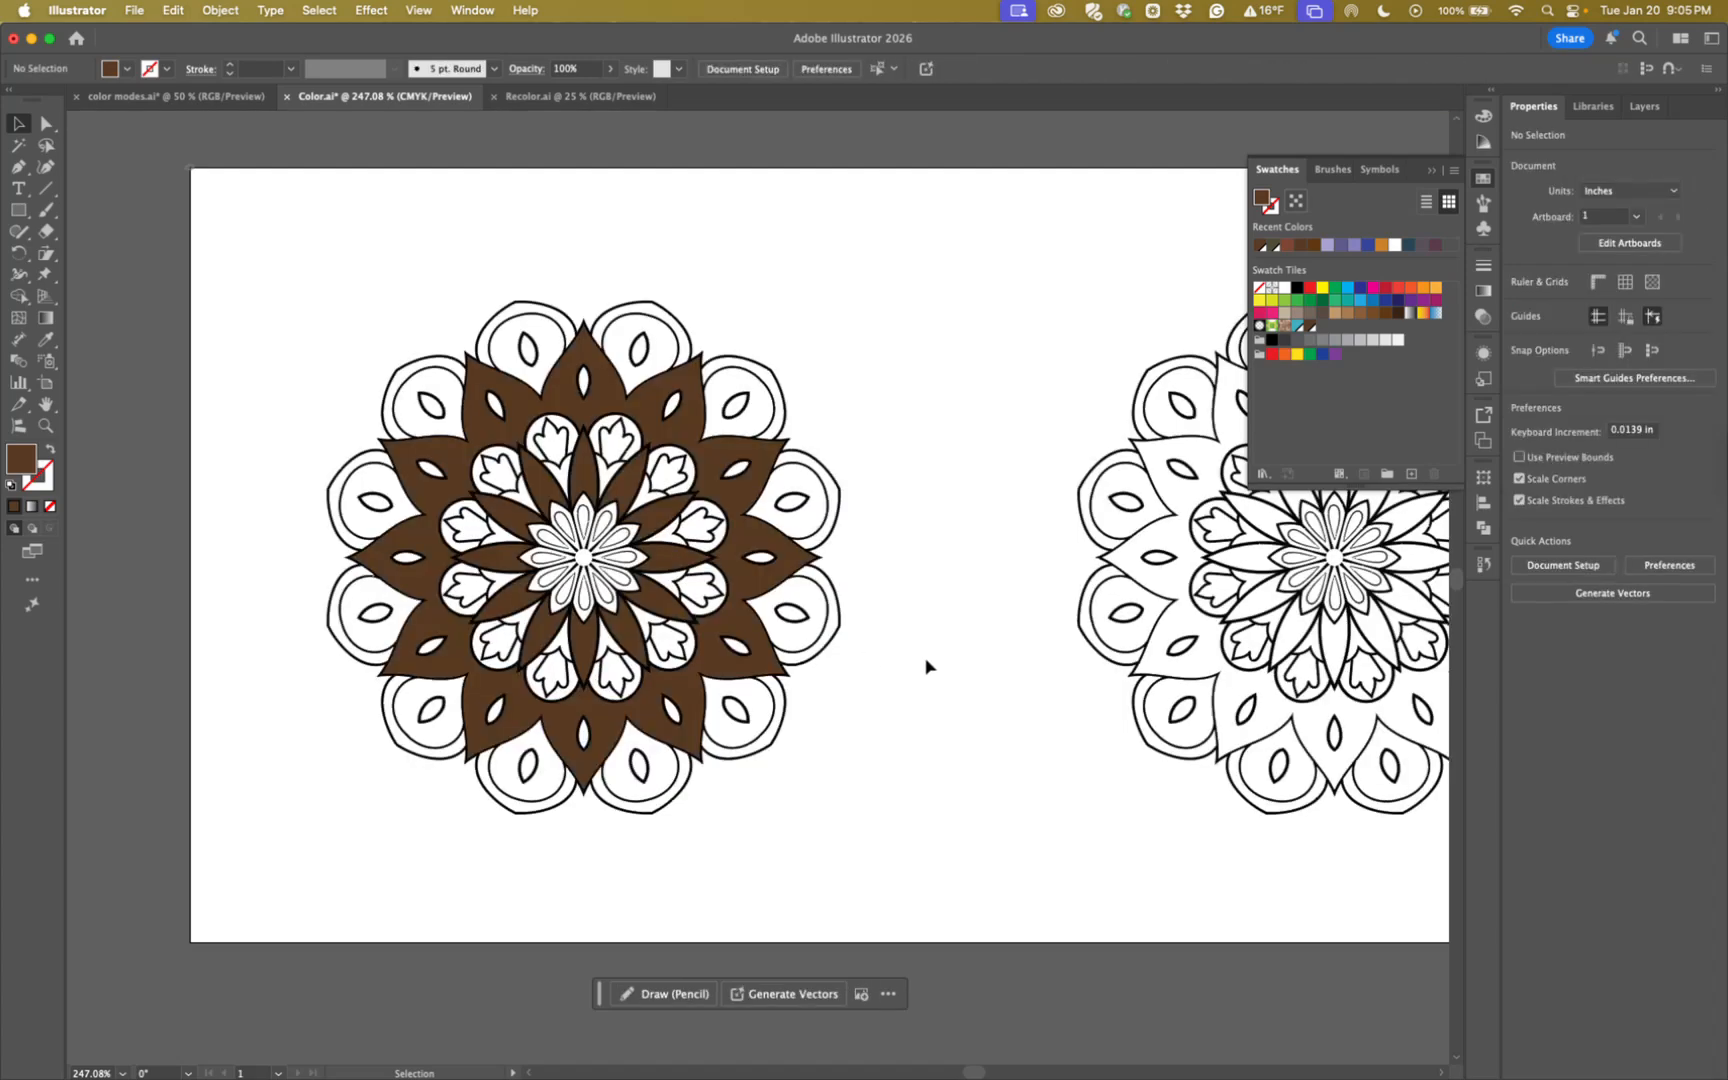
Preview the global brown swatch with magenta at 44% while one slender inner petal is selected, cancel, and deselect the petal.
left_click(680, 563)
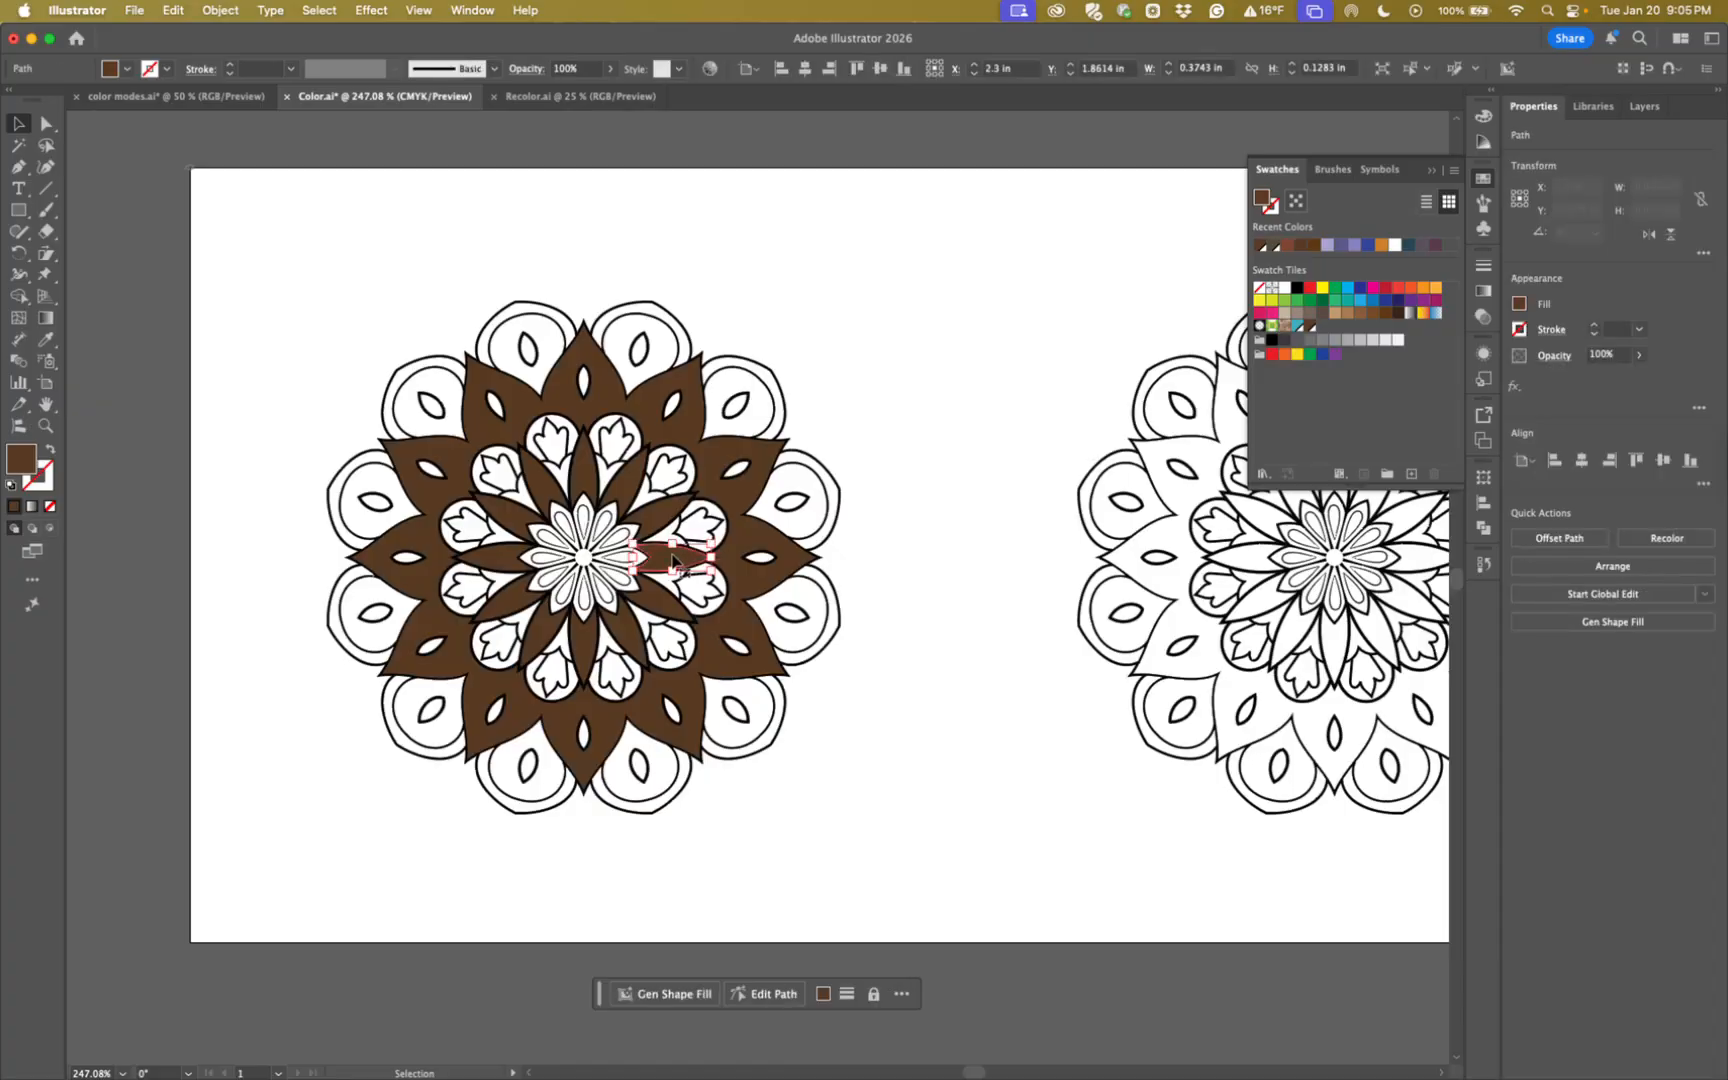
double_click(1309, 328)
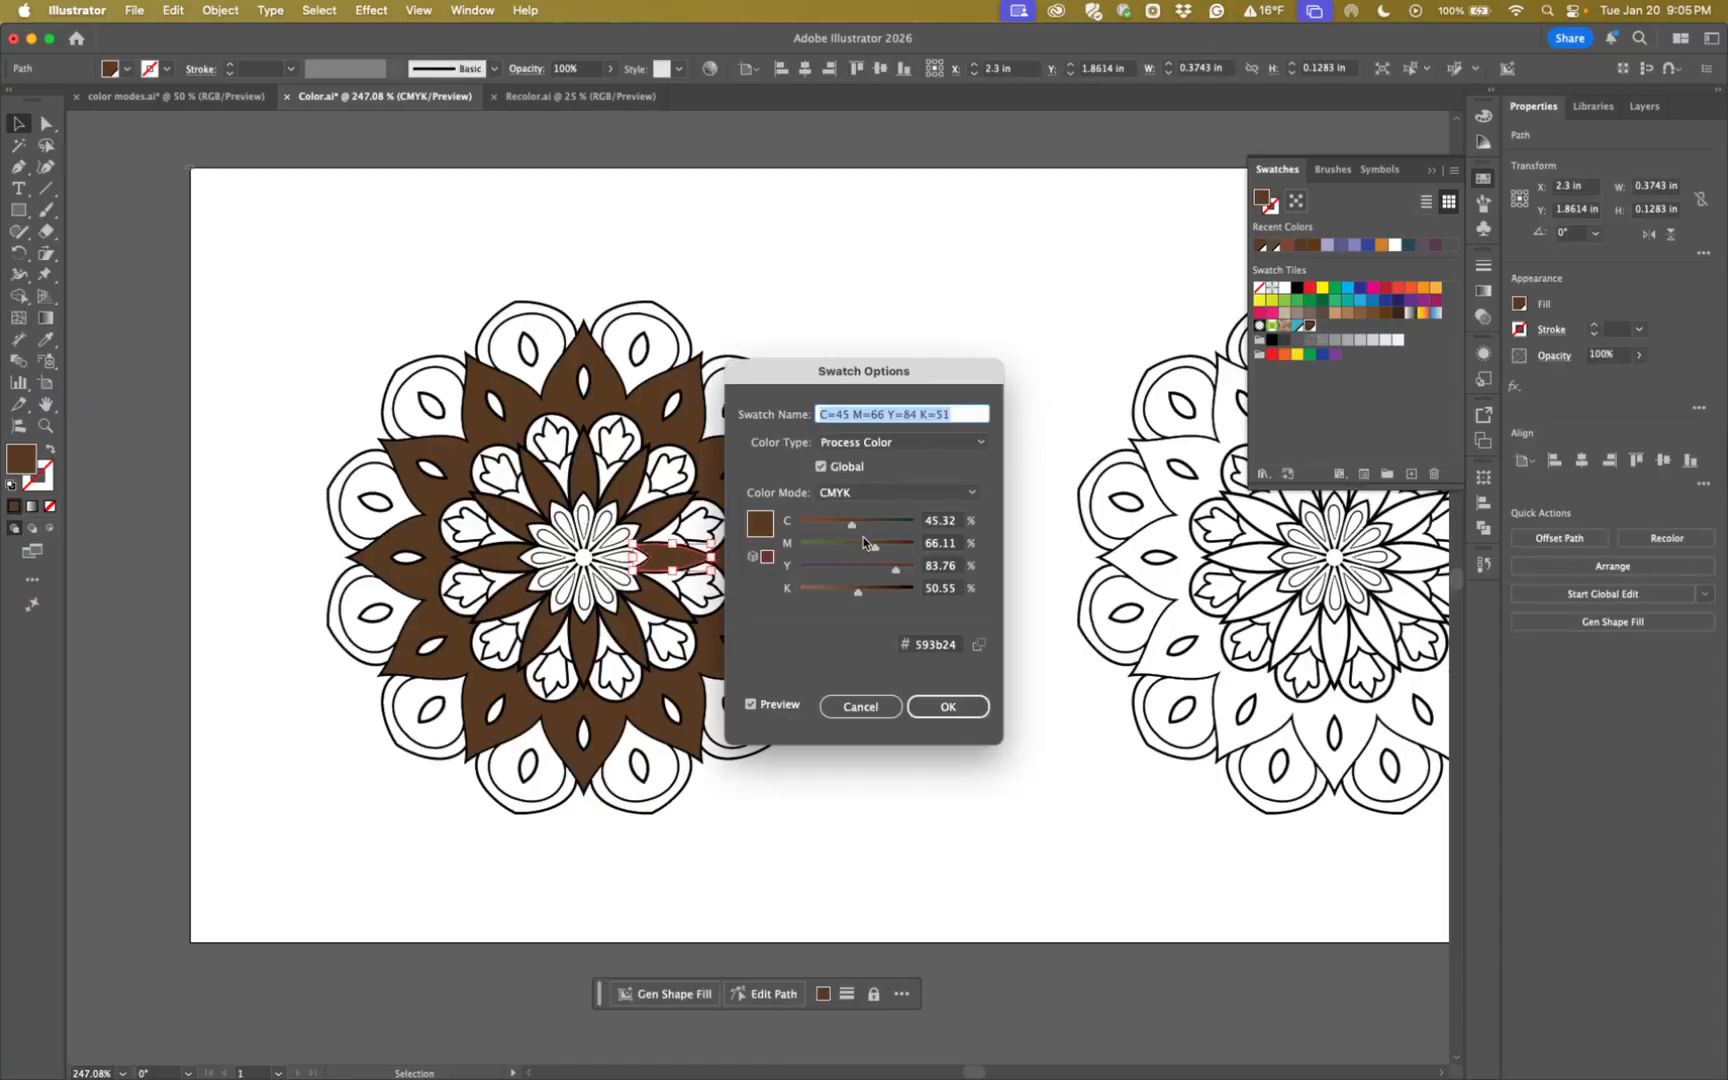
left_click_drag(874, 548, 847, 548)
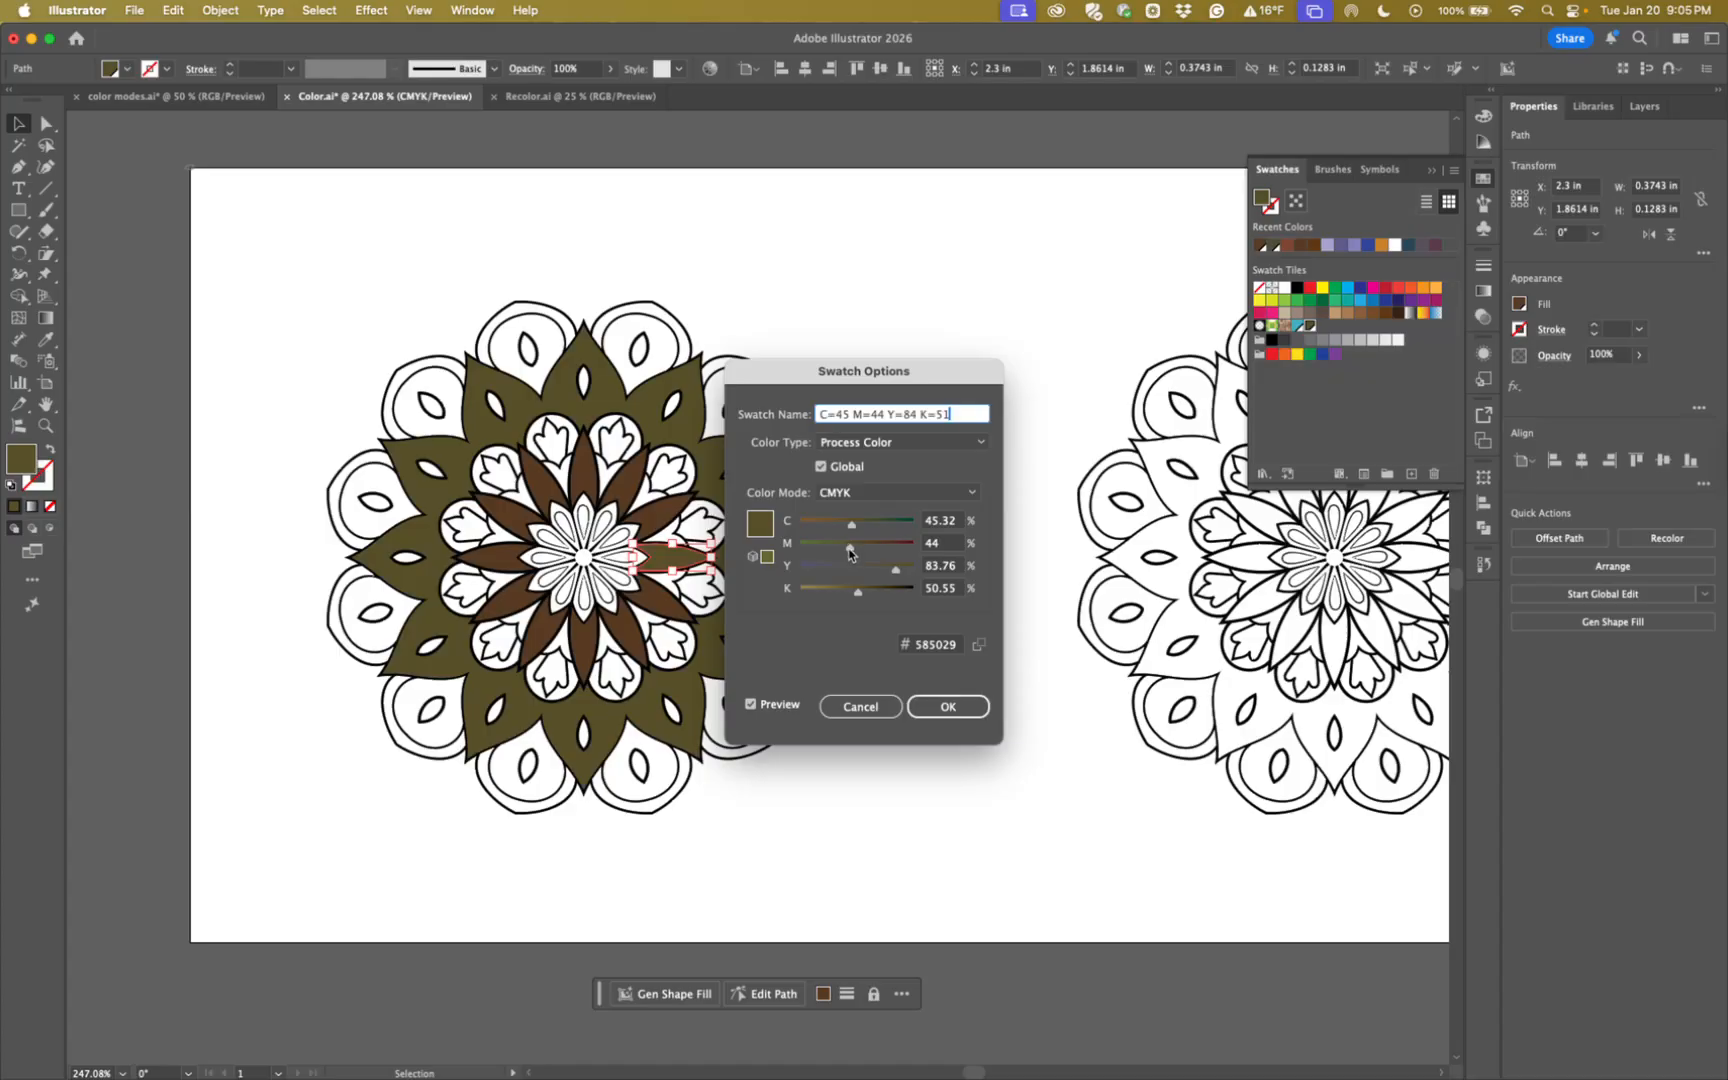
left_click(885, 707)
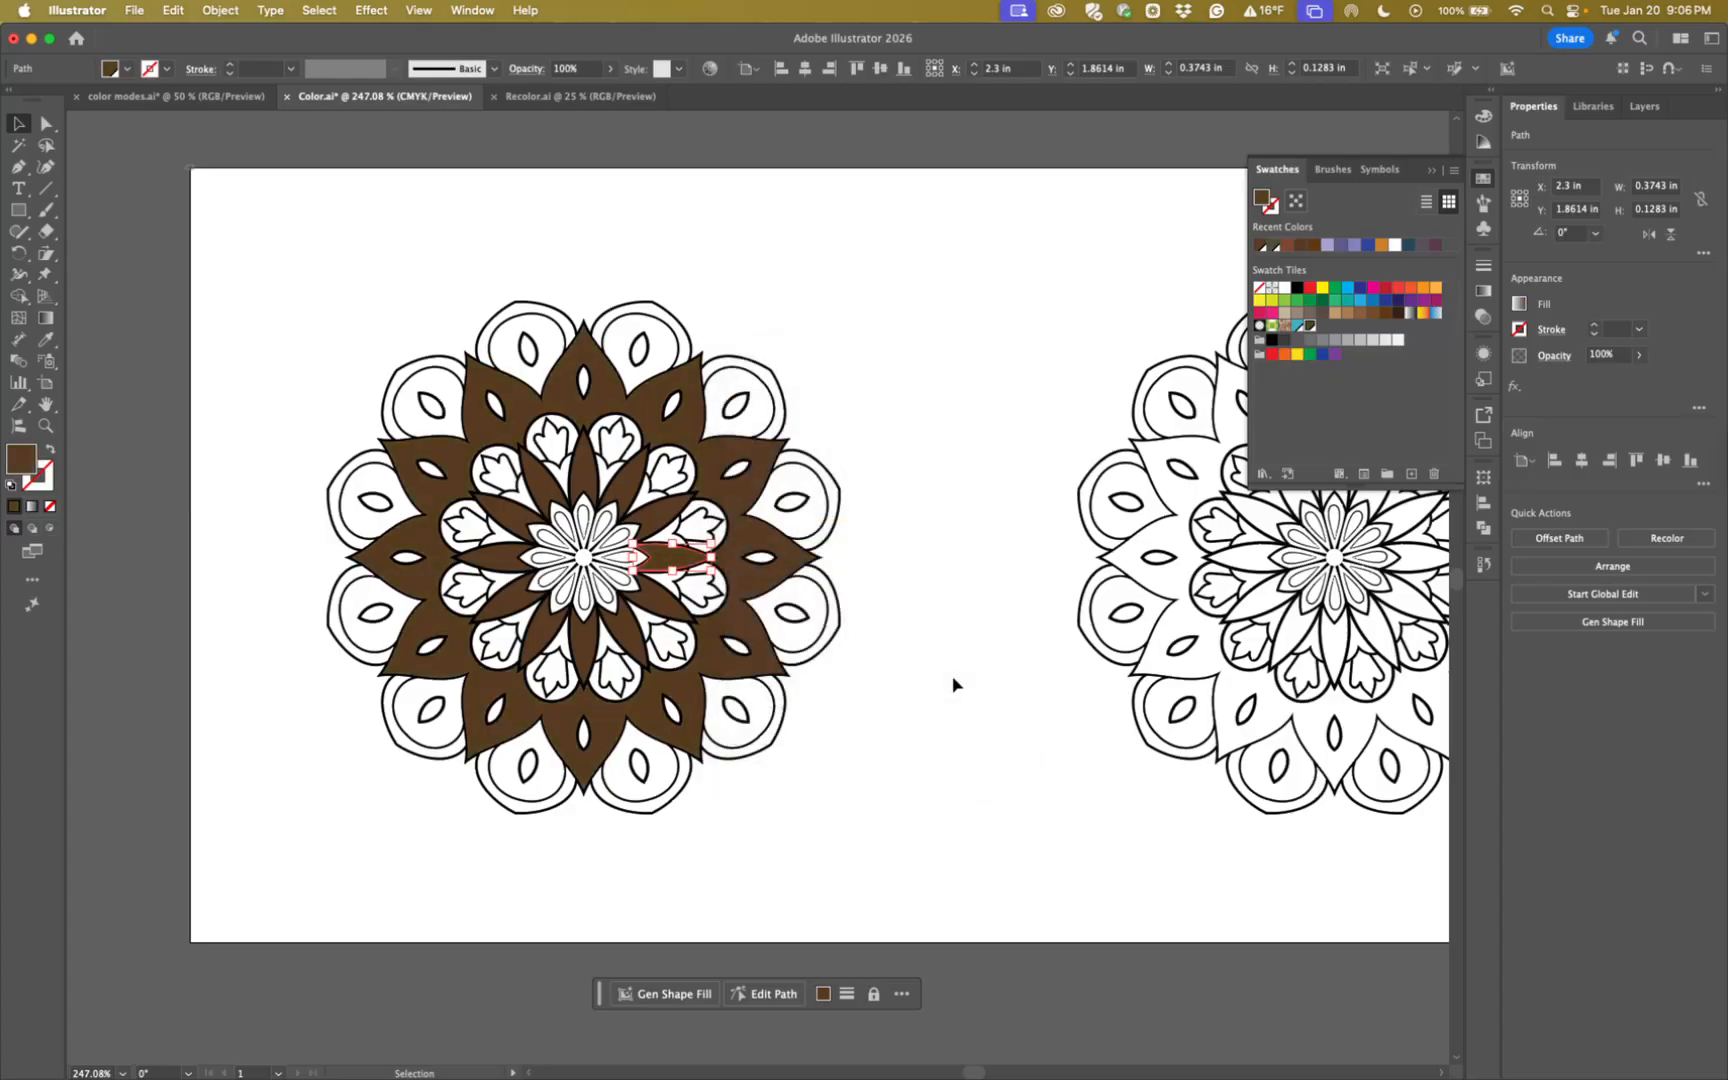
left_click(952, 688)
Isolate the upper-right slender inner petal, check its color in the Color Picker, apply the global brown swatch, and exit isolation.
left_click(660, 520)
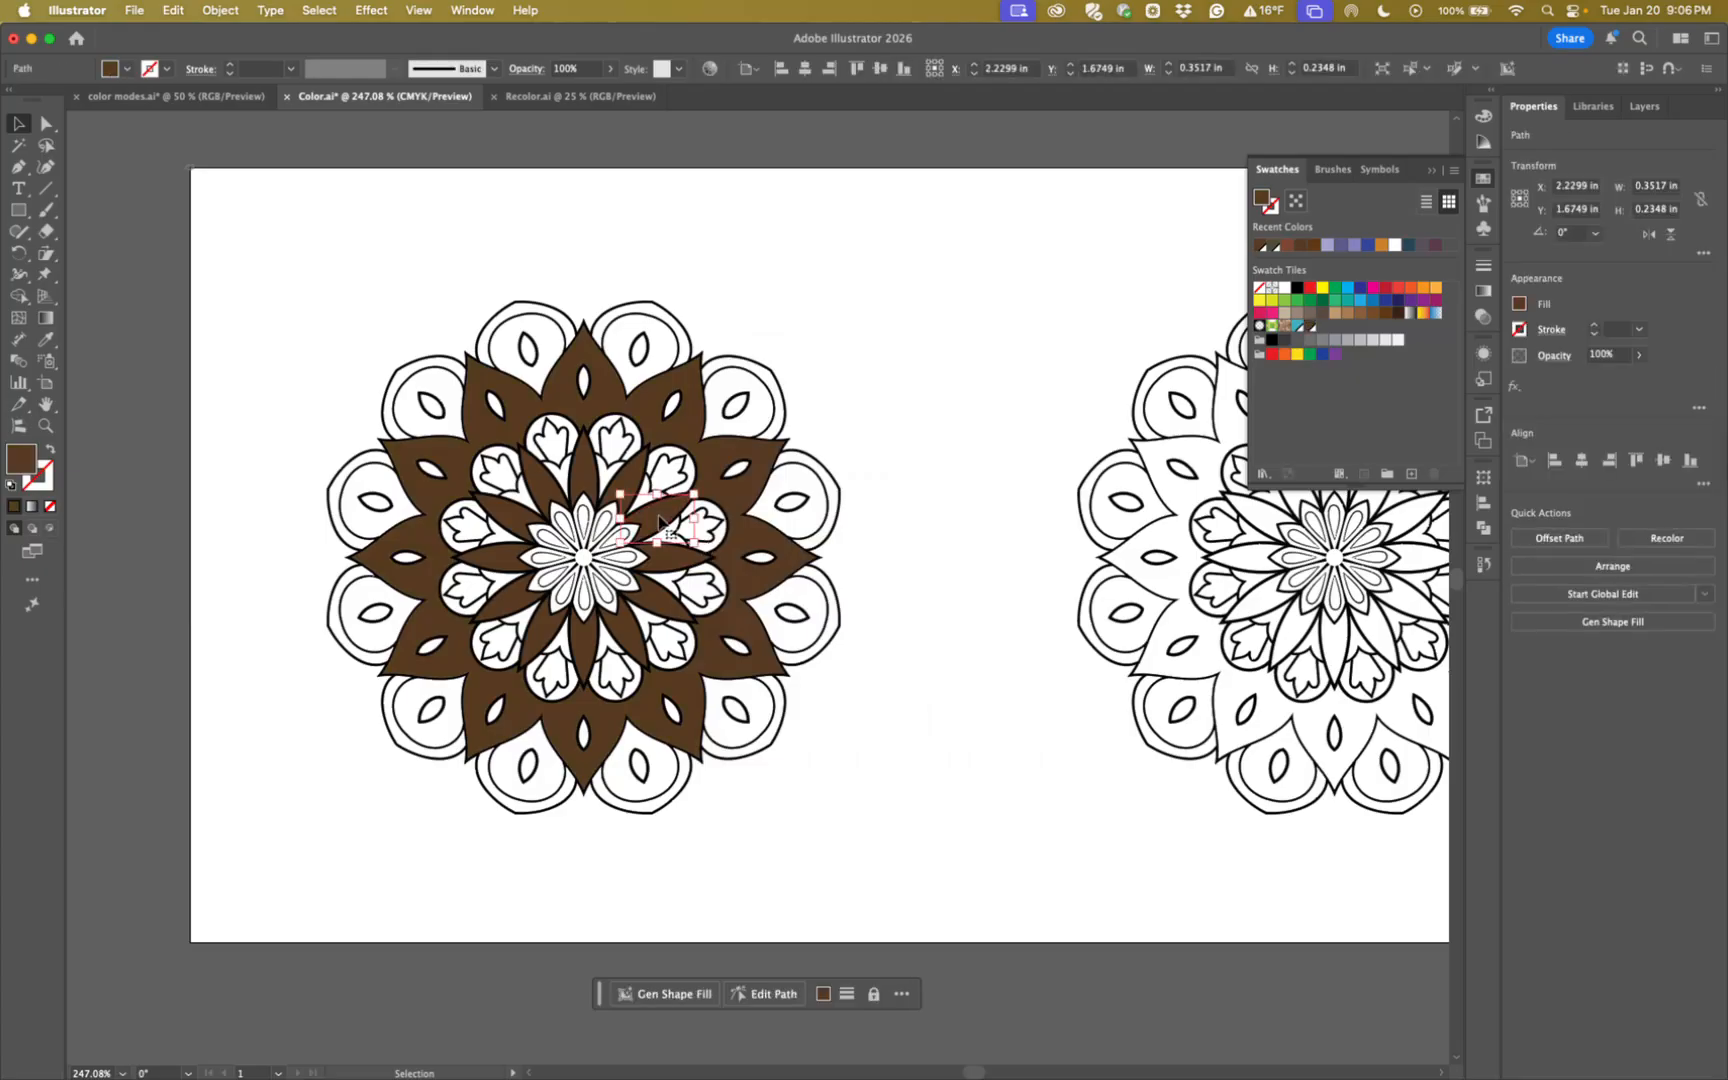
double_click(660, 520)
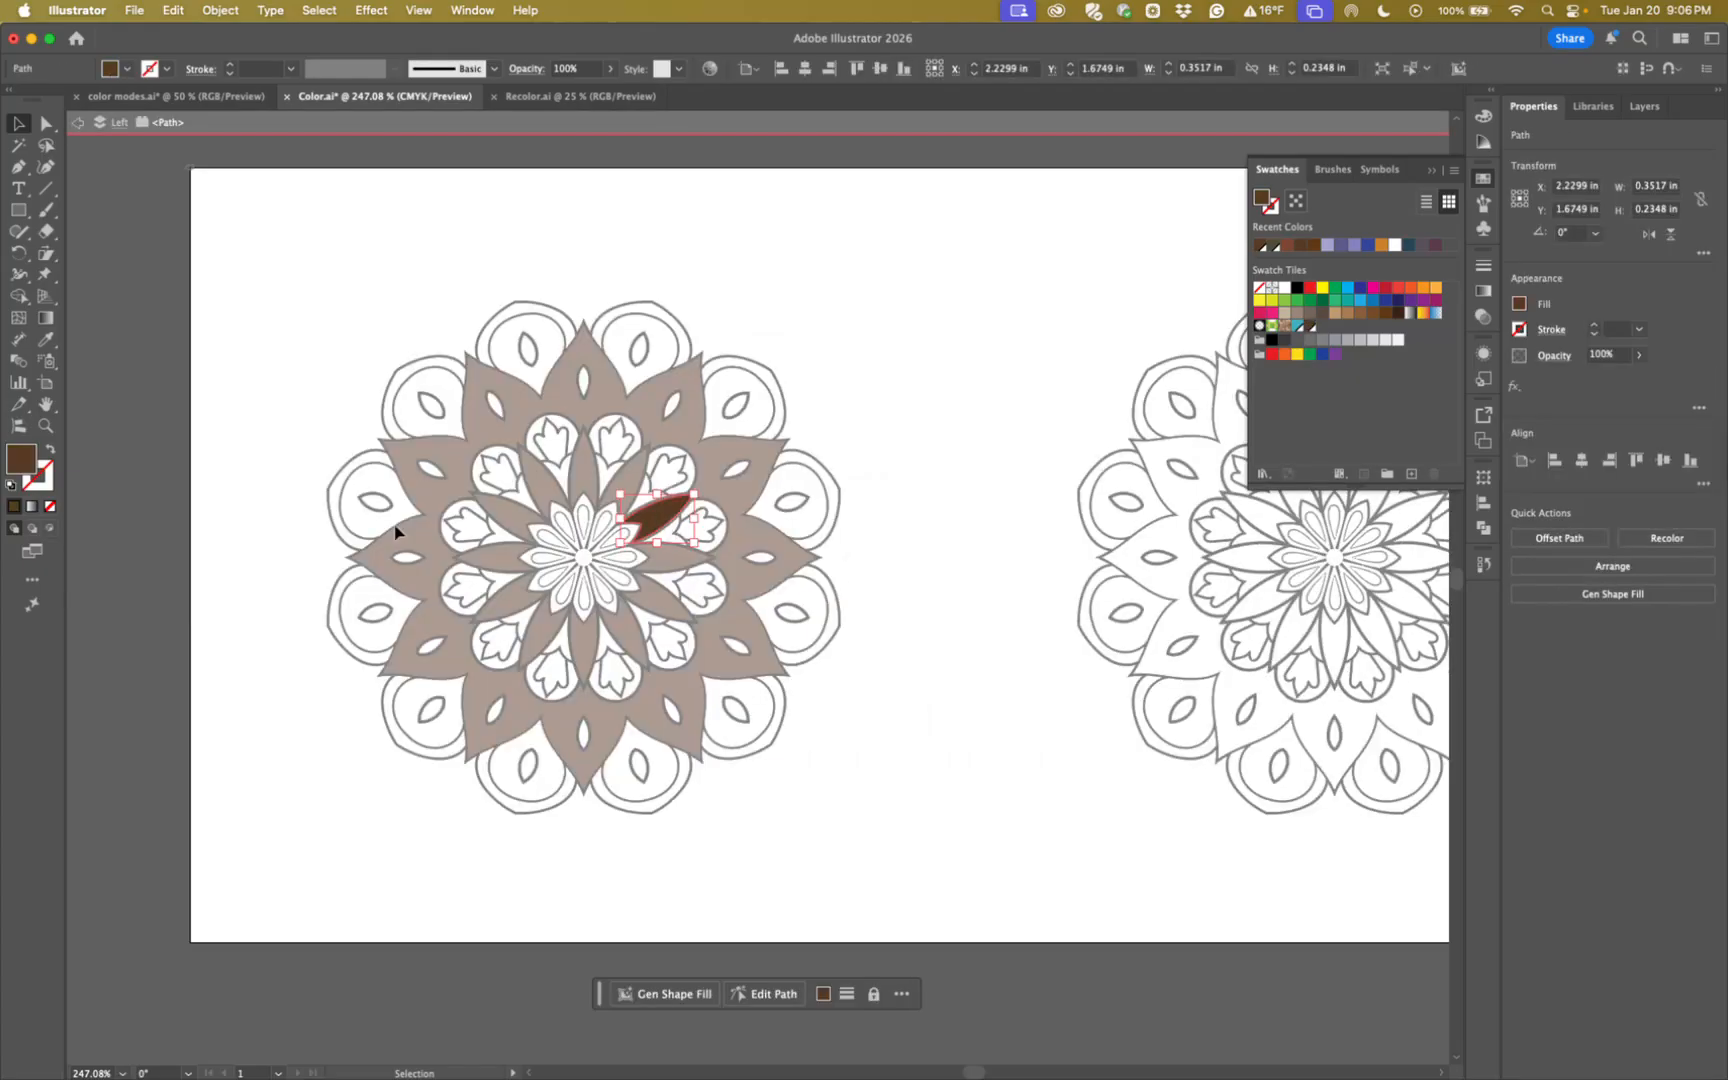
double_click(22, 460)
left_click(981, 535)
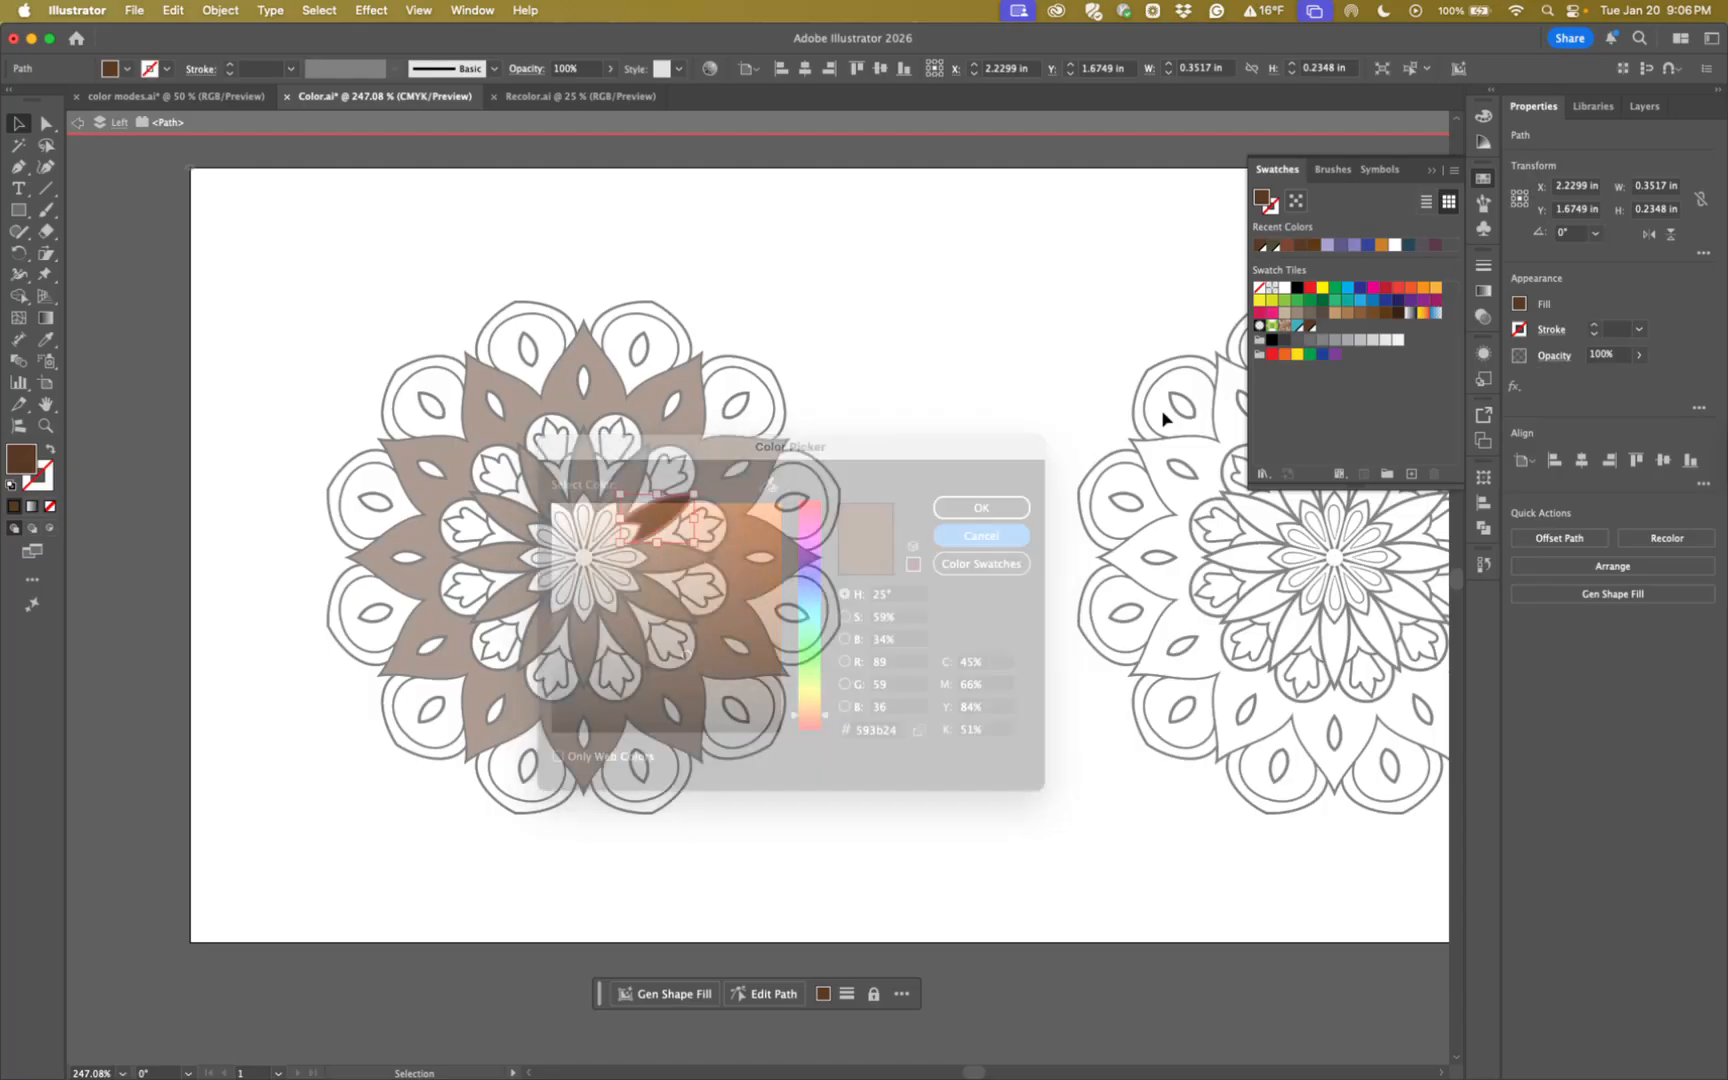
double_click(1310, 328)
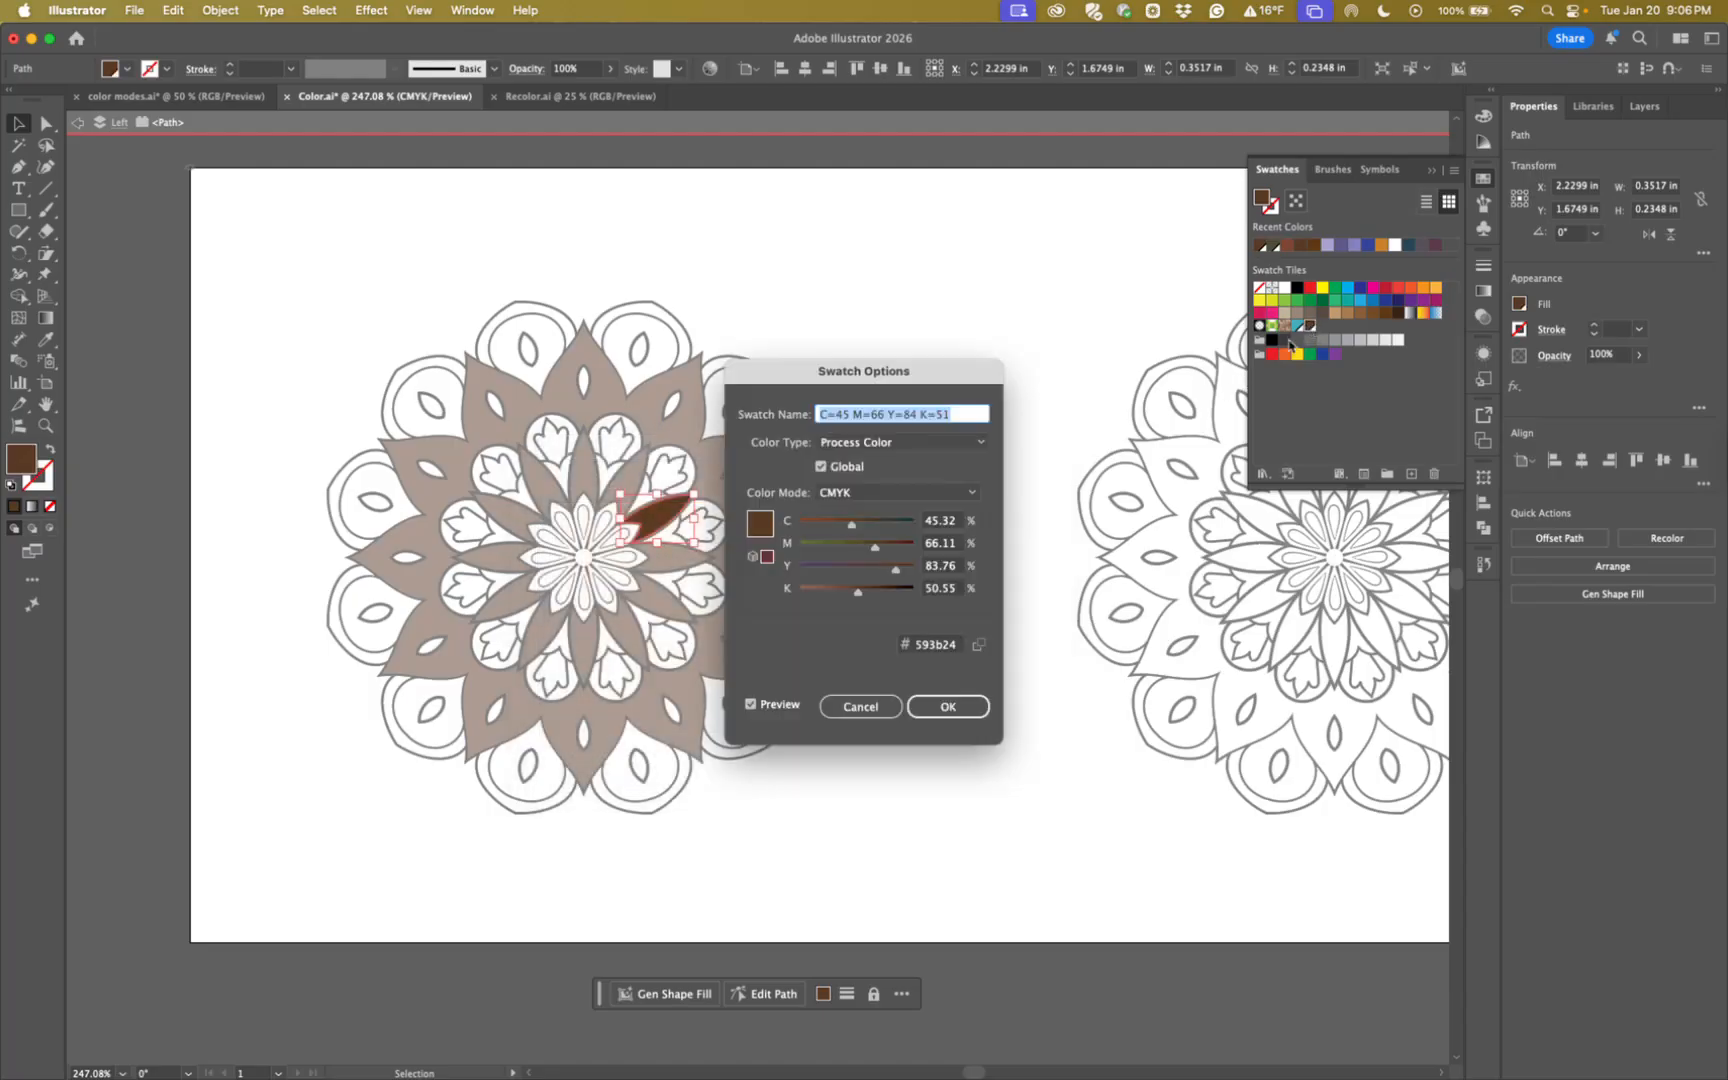
left_click(845, 708)
left_click(913, 684)
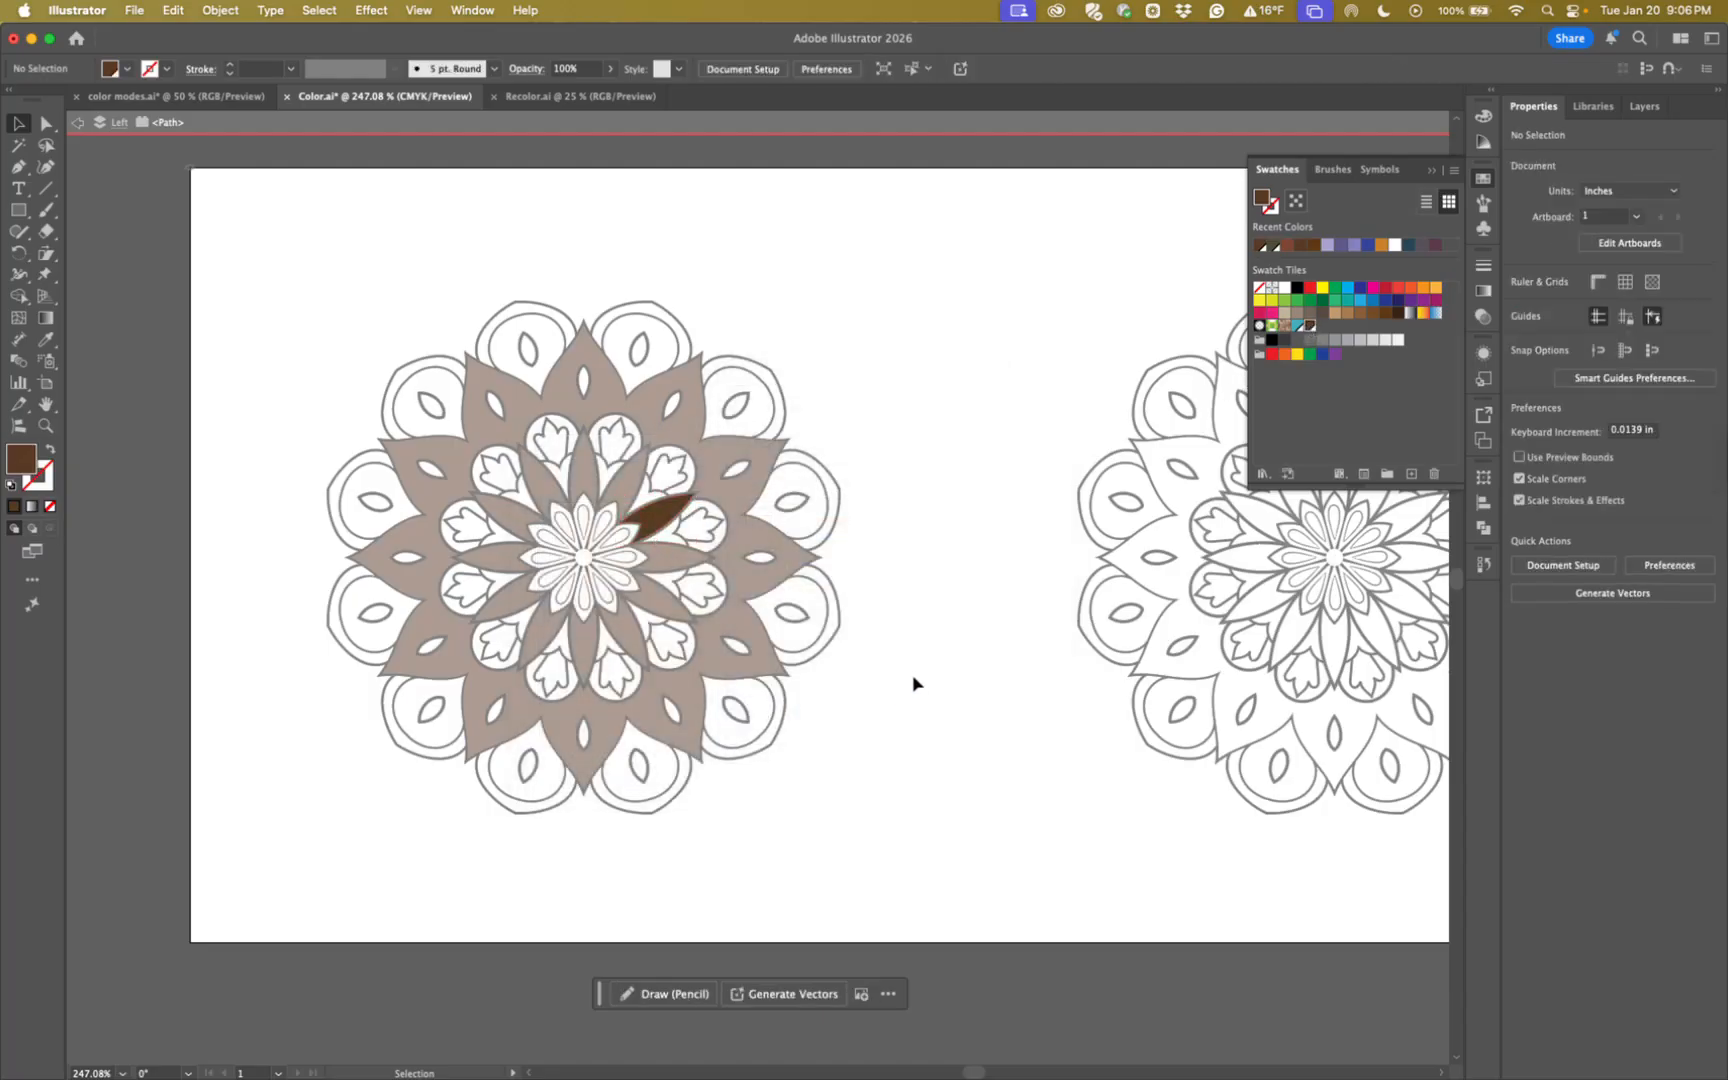
double_click(887, 676)
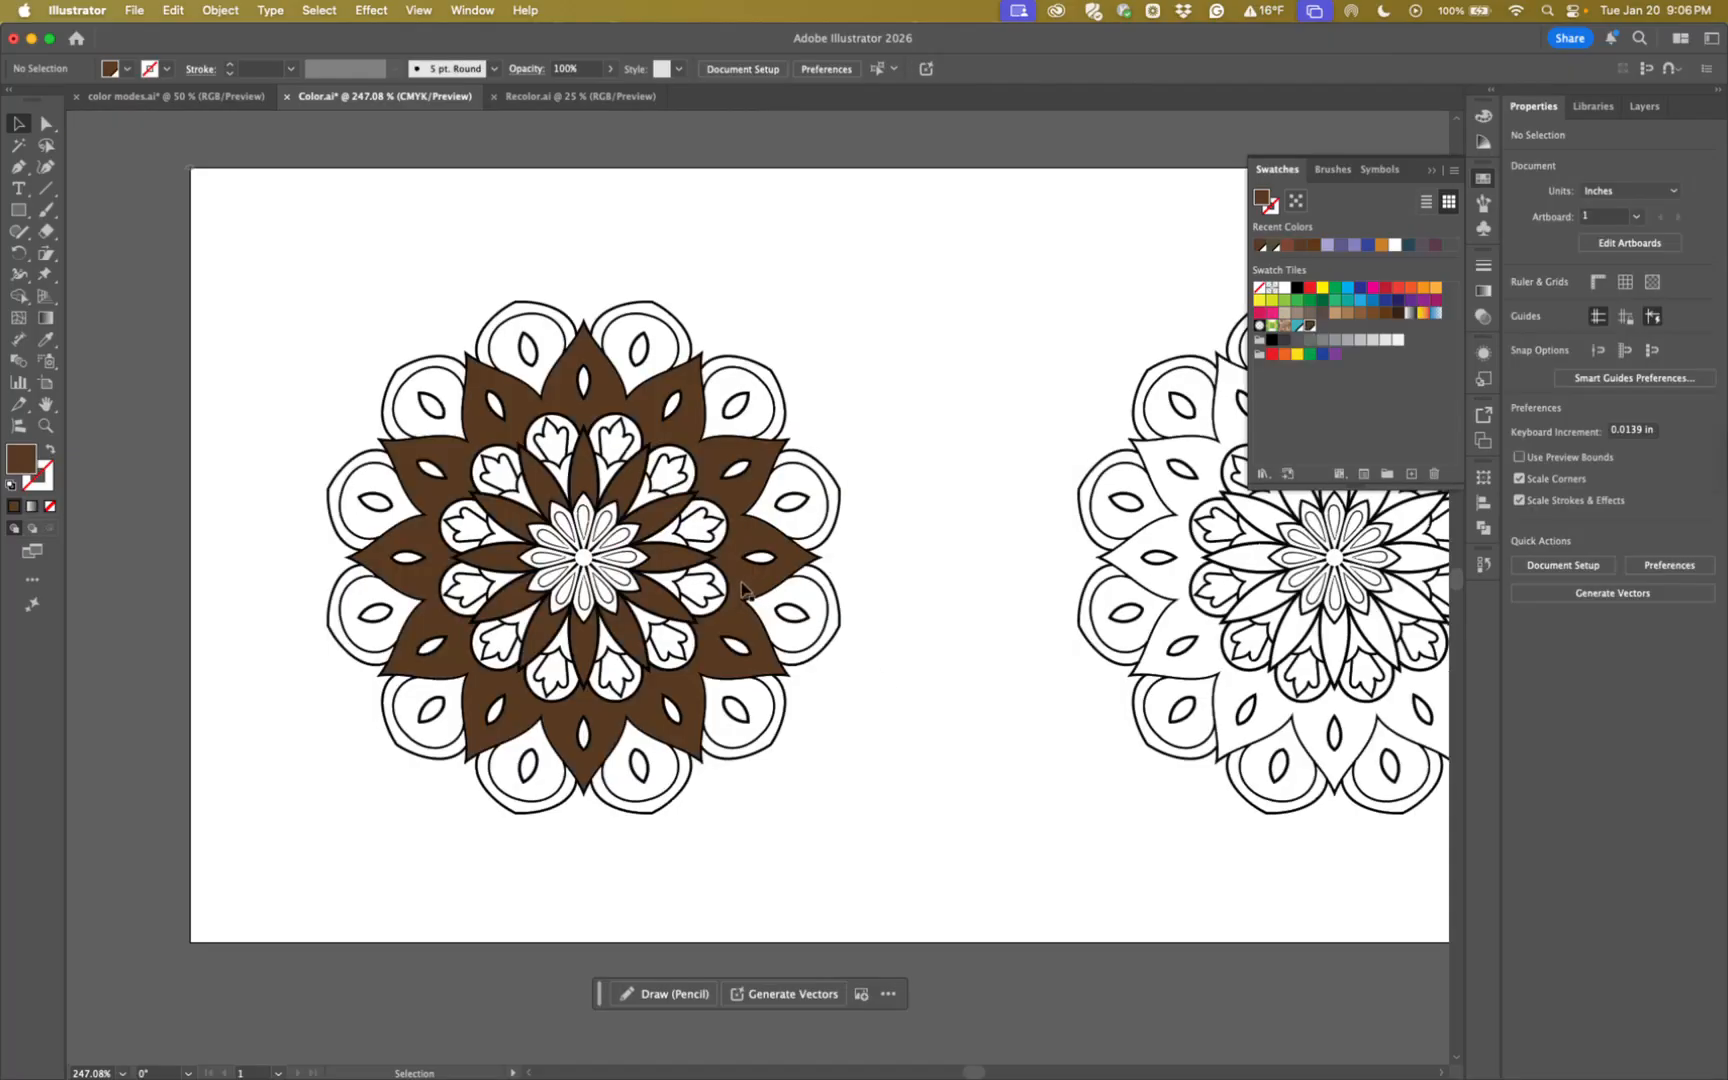
Compare the fills of the upper-right inner petal and the outer petal ring, and view the global swatch's options without changes.
left_click(650, 532)
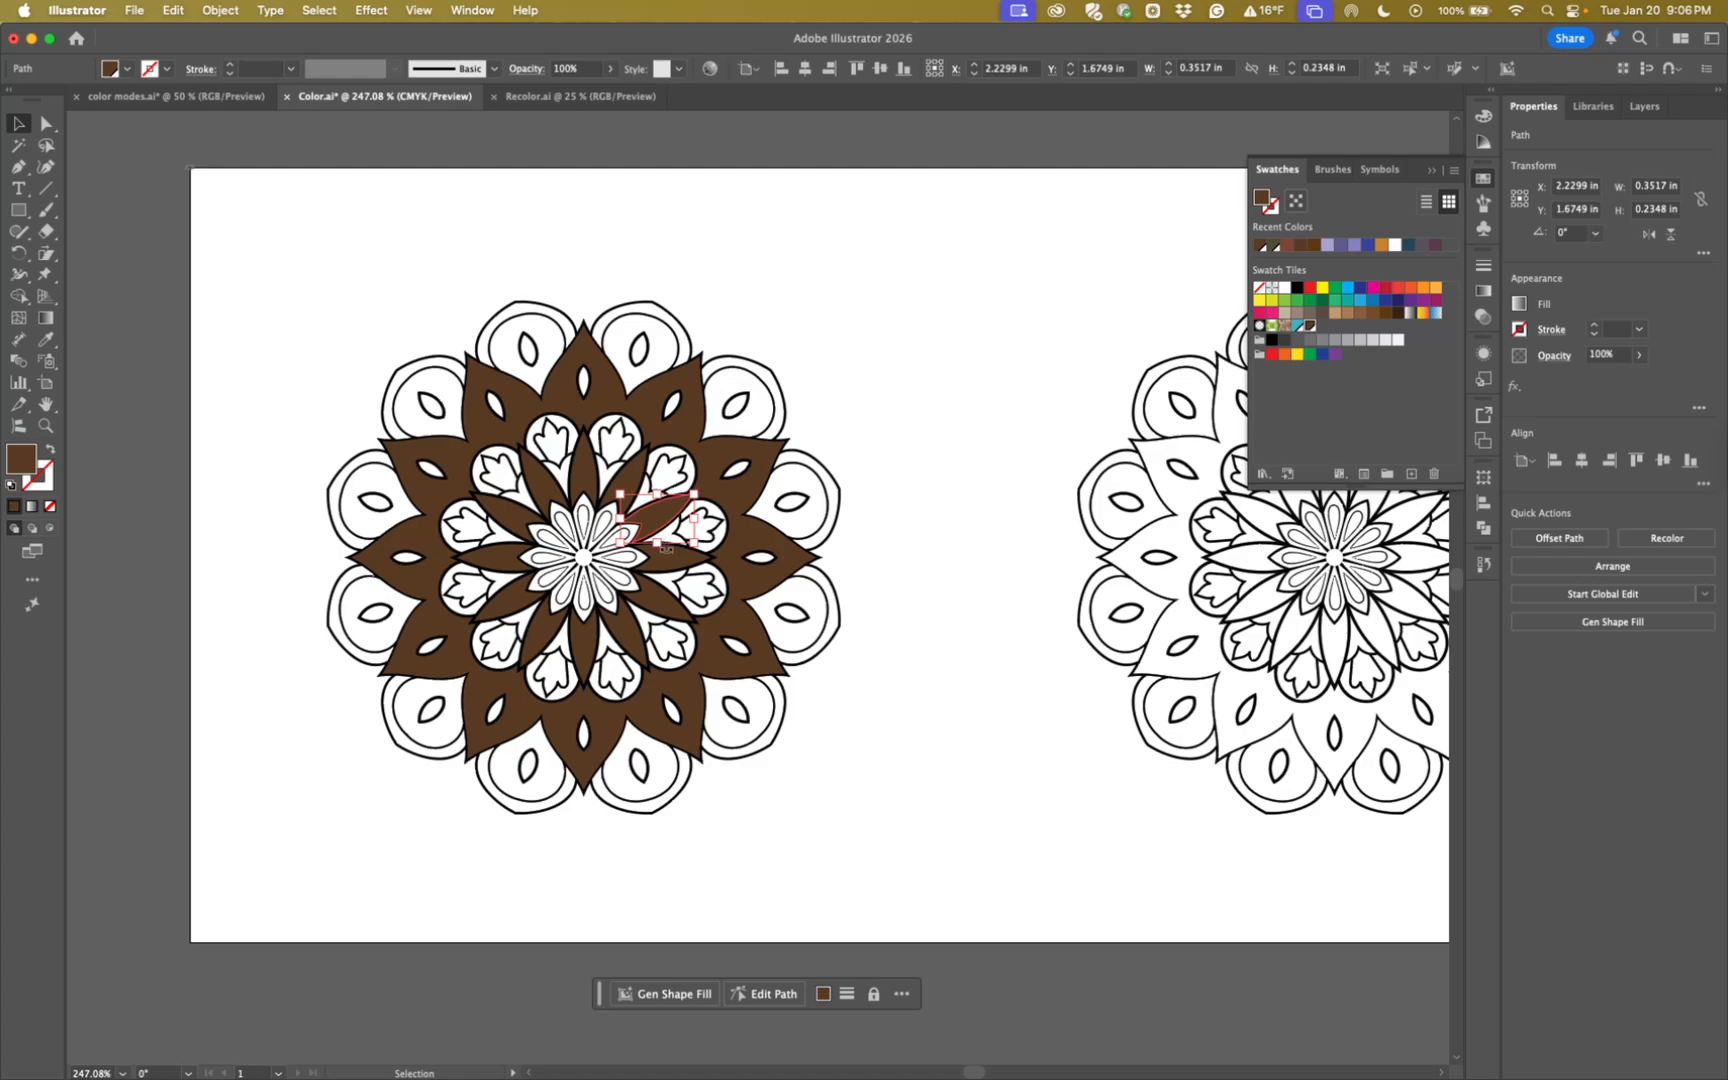
left_click(745, 540)
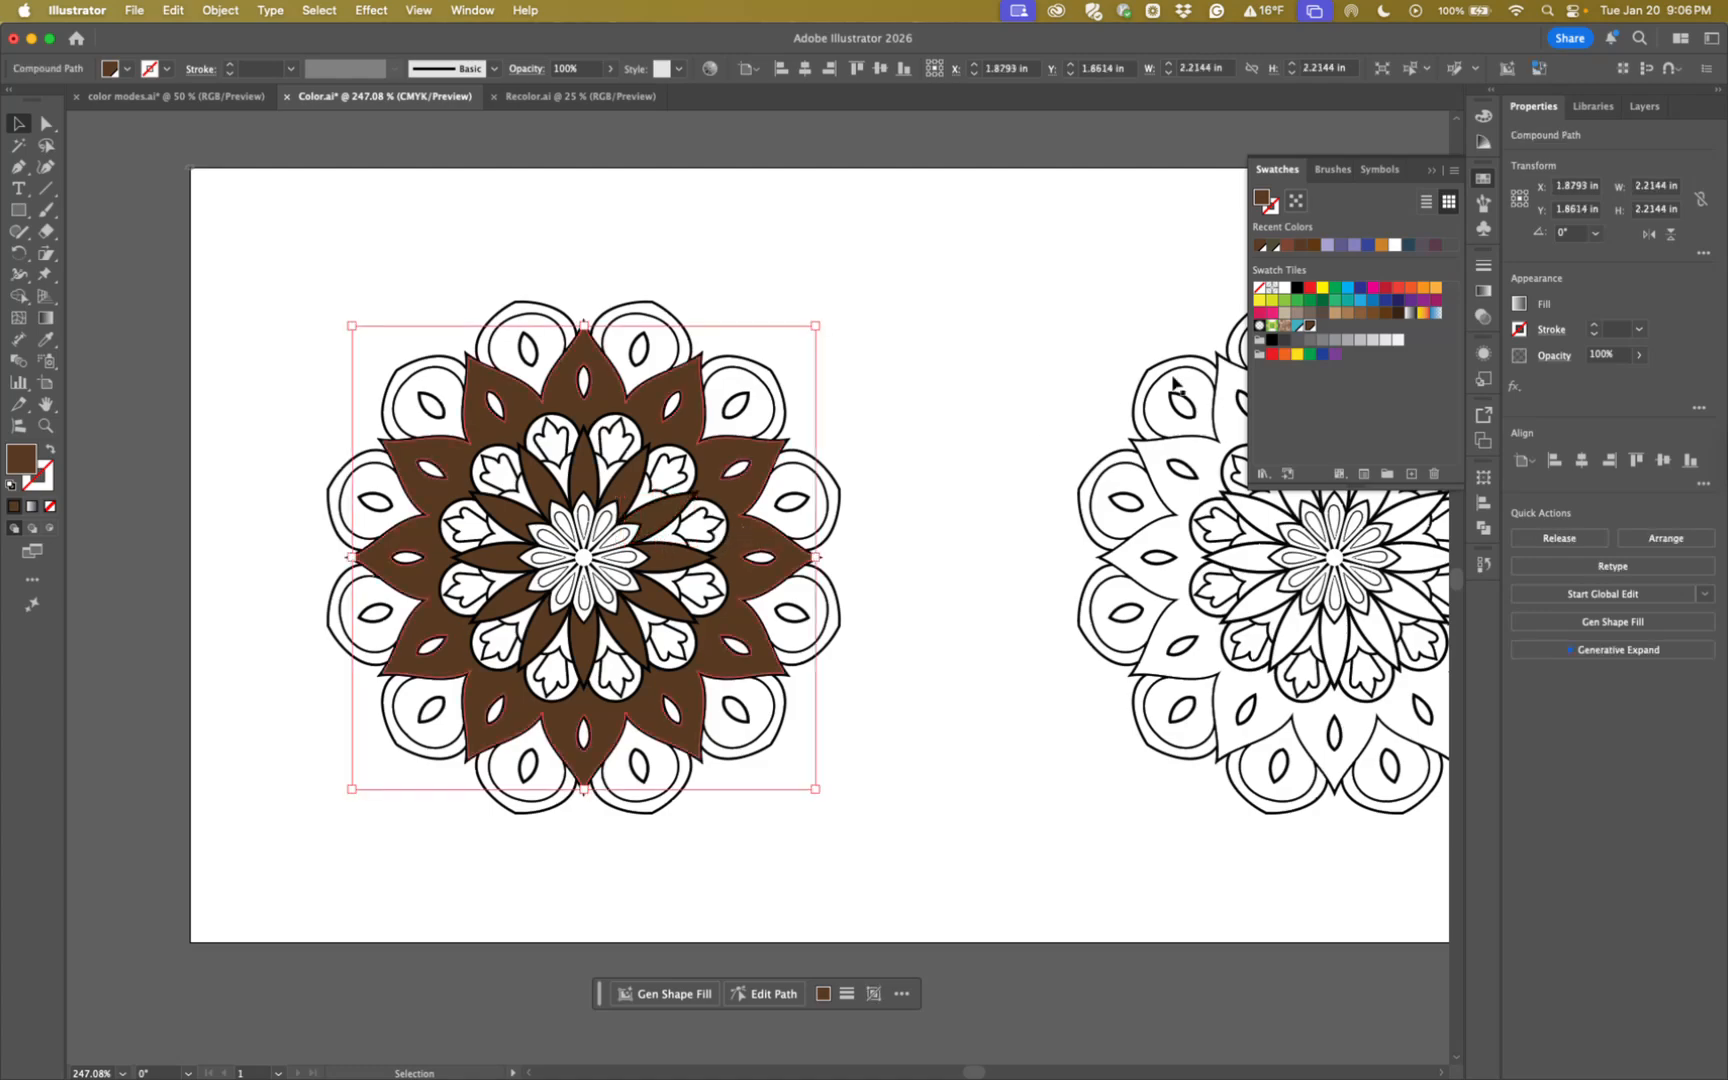
double_click(1310, 327)
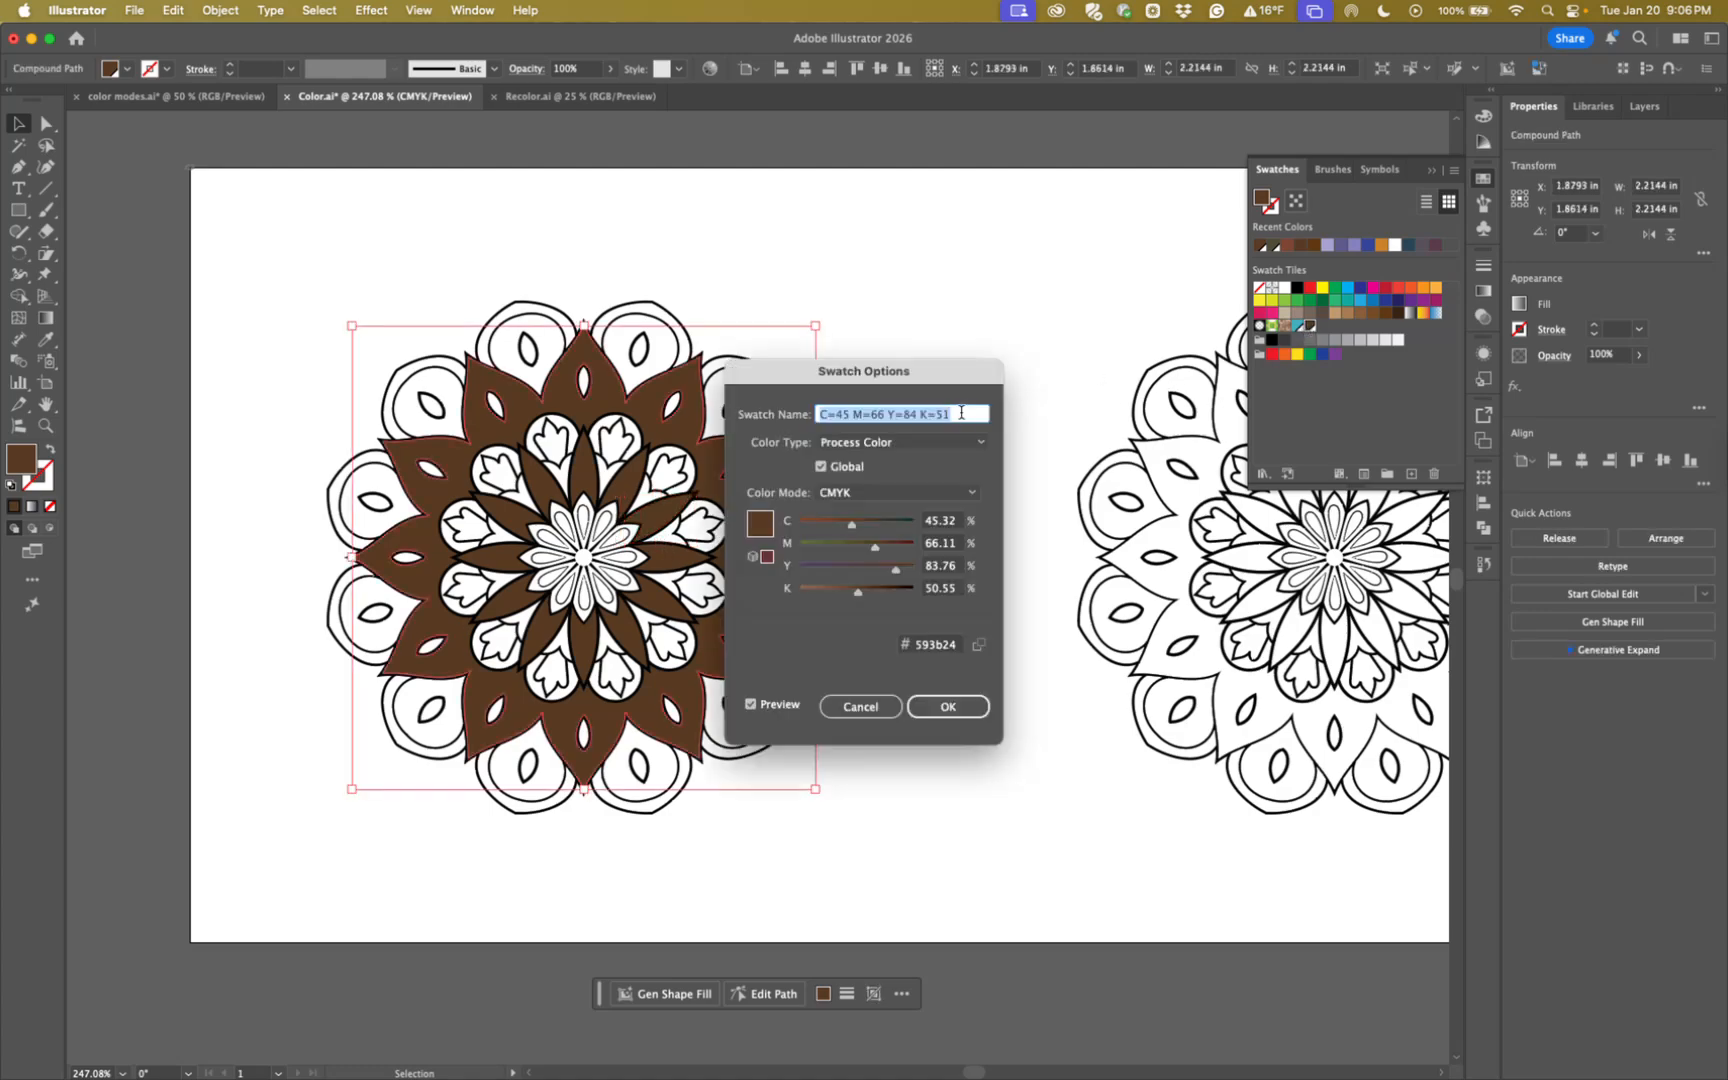
left_click(878, 709)
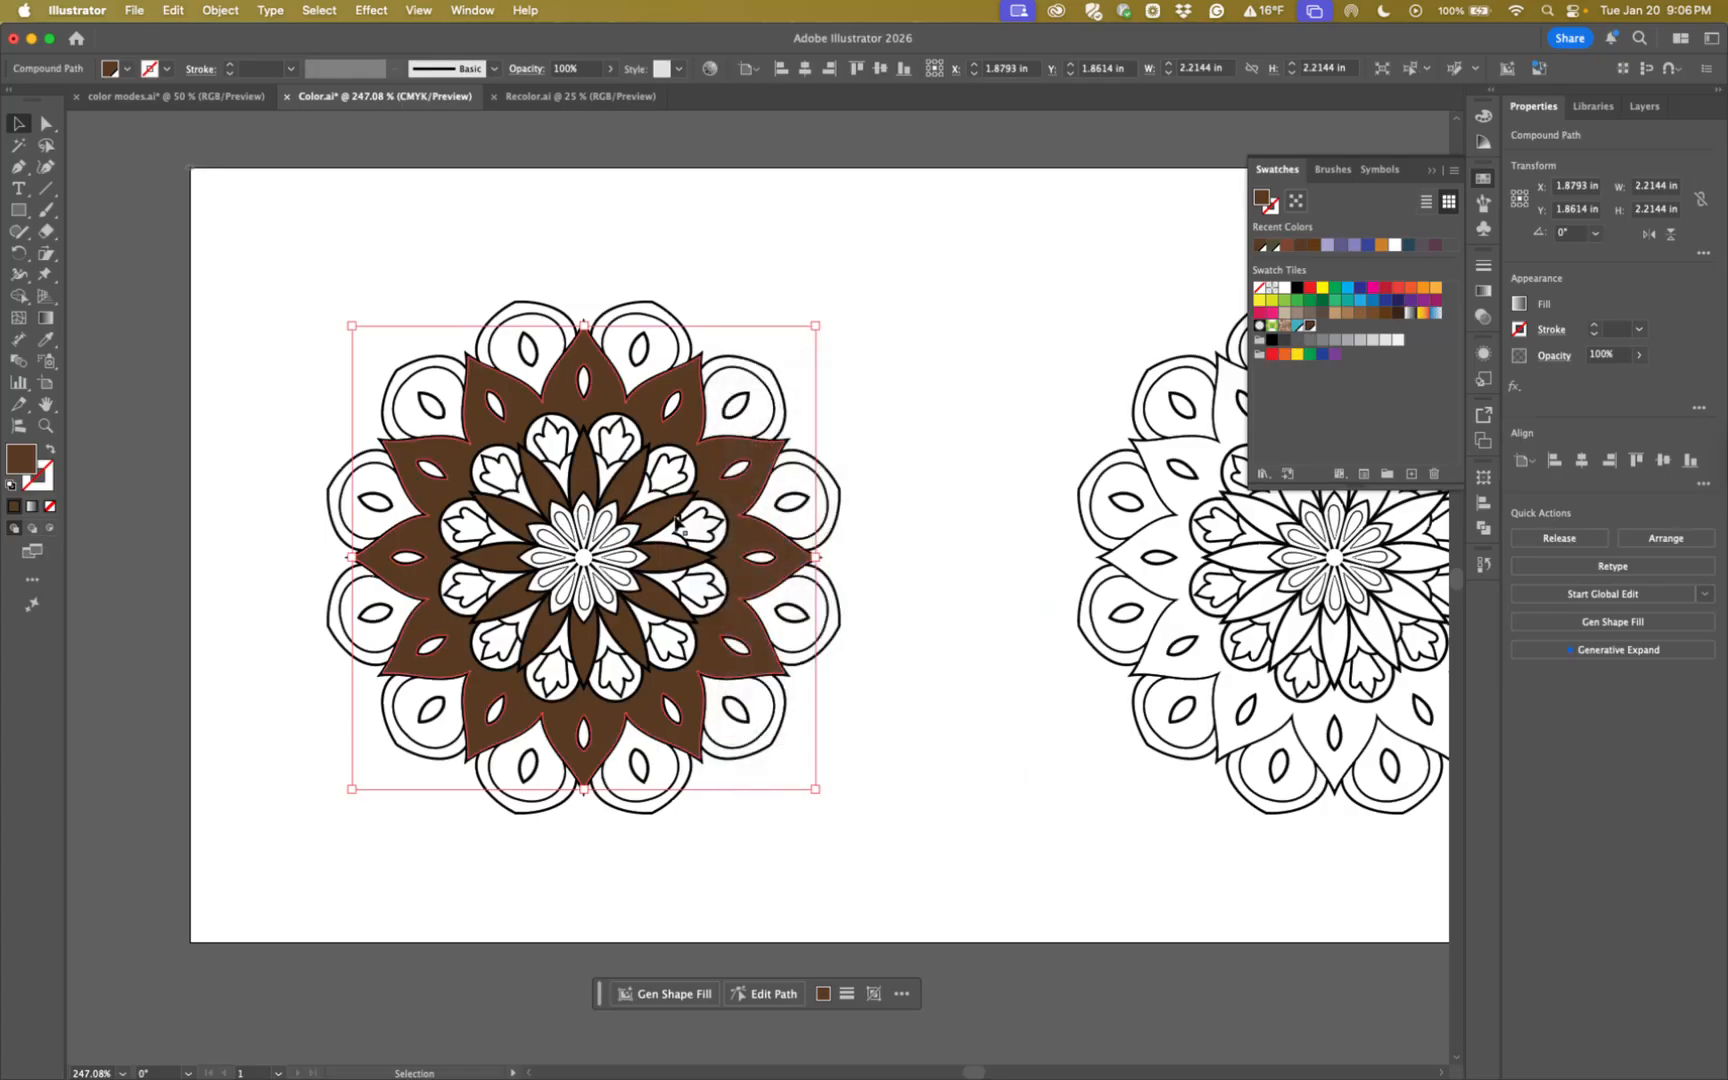
Isolate the uppermost slender inner petal and apply the global brown swatch to it, leaving the swatch's options unchanged.
double_click(589, 483)
left_click(876, 525)
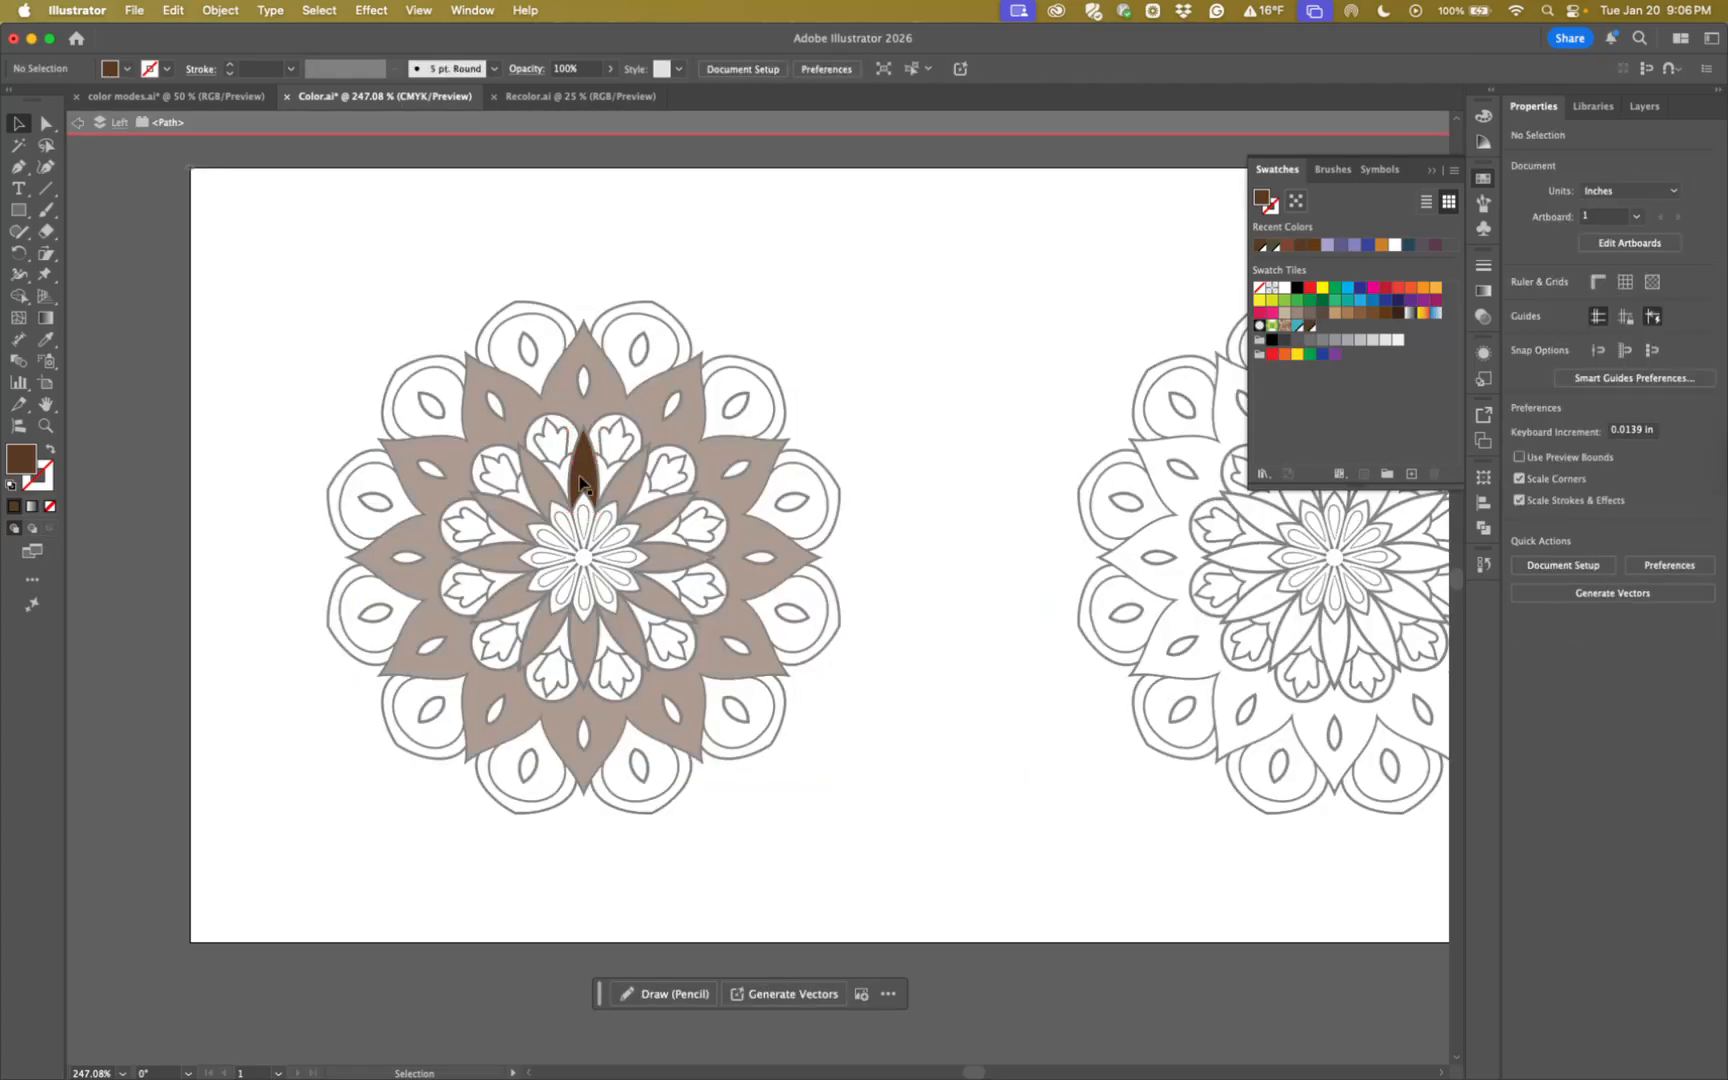
left_click(580, 485)
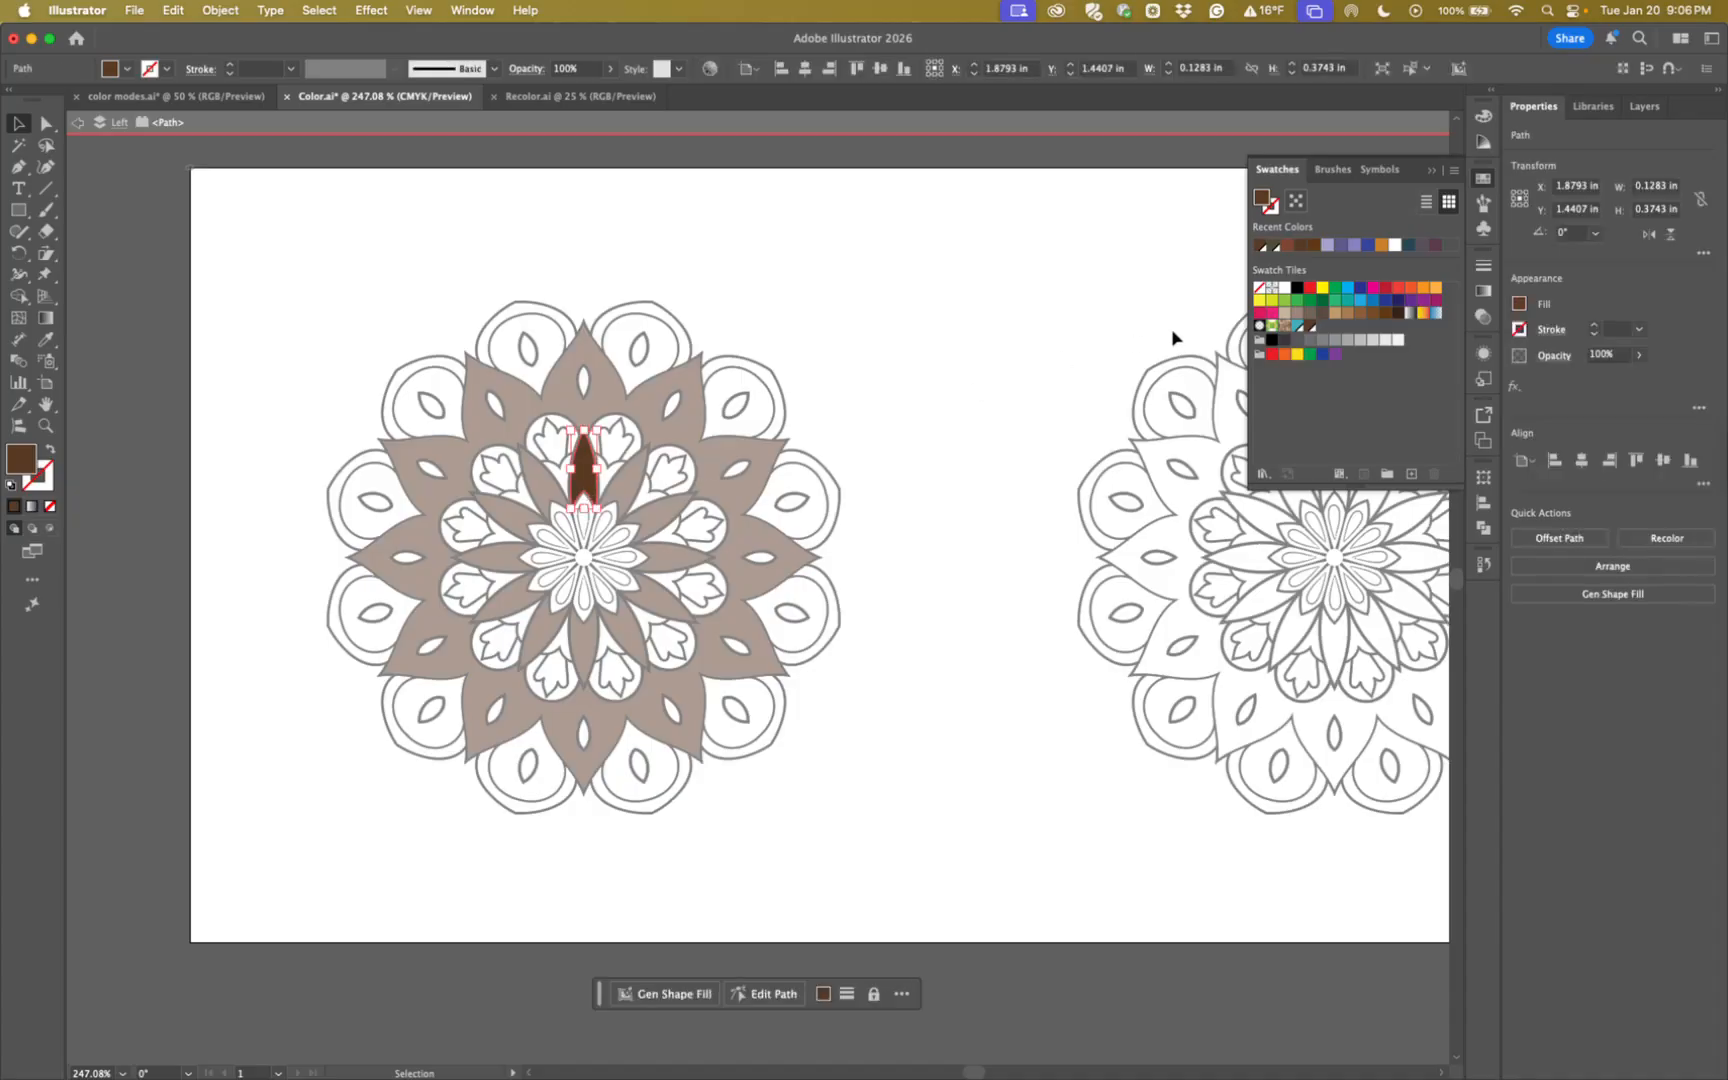
double_click(1310, 327)
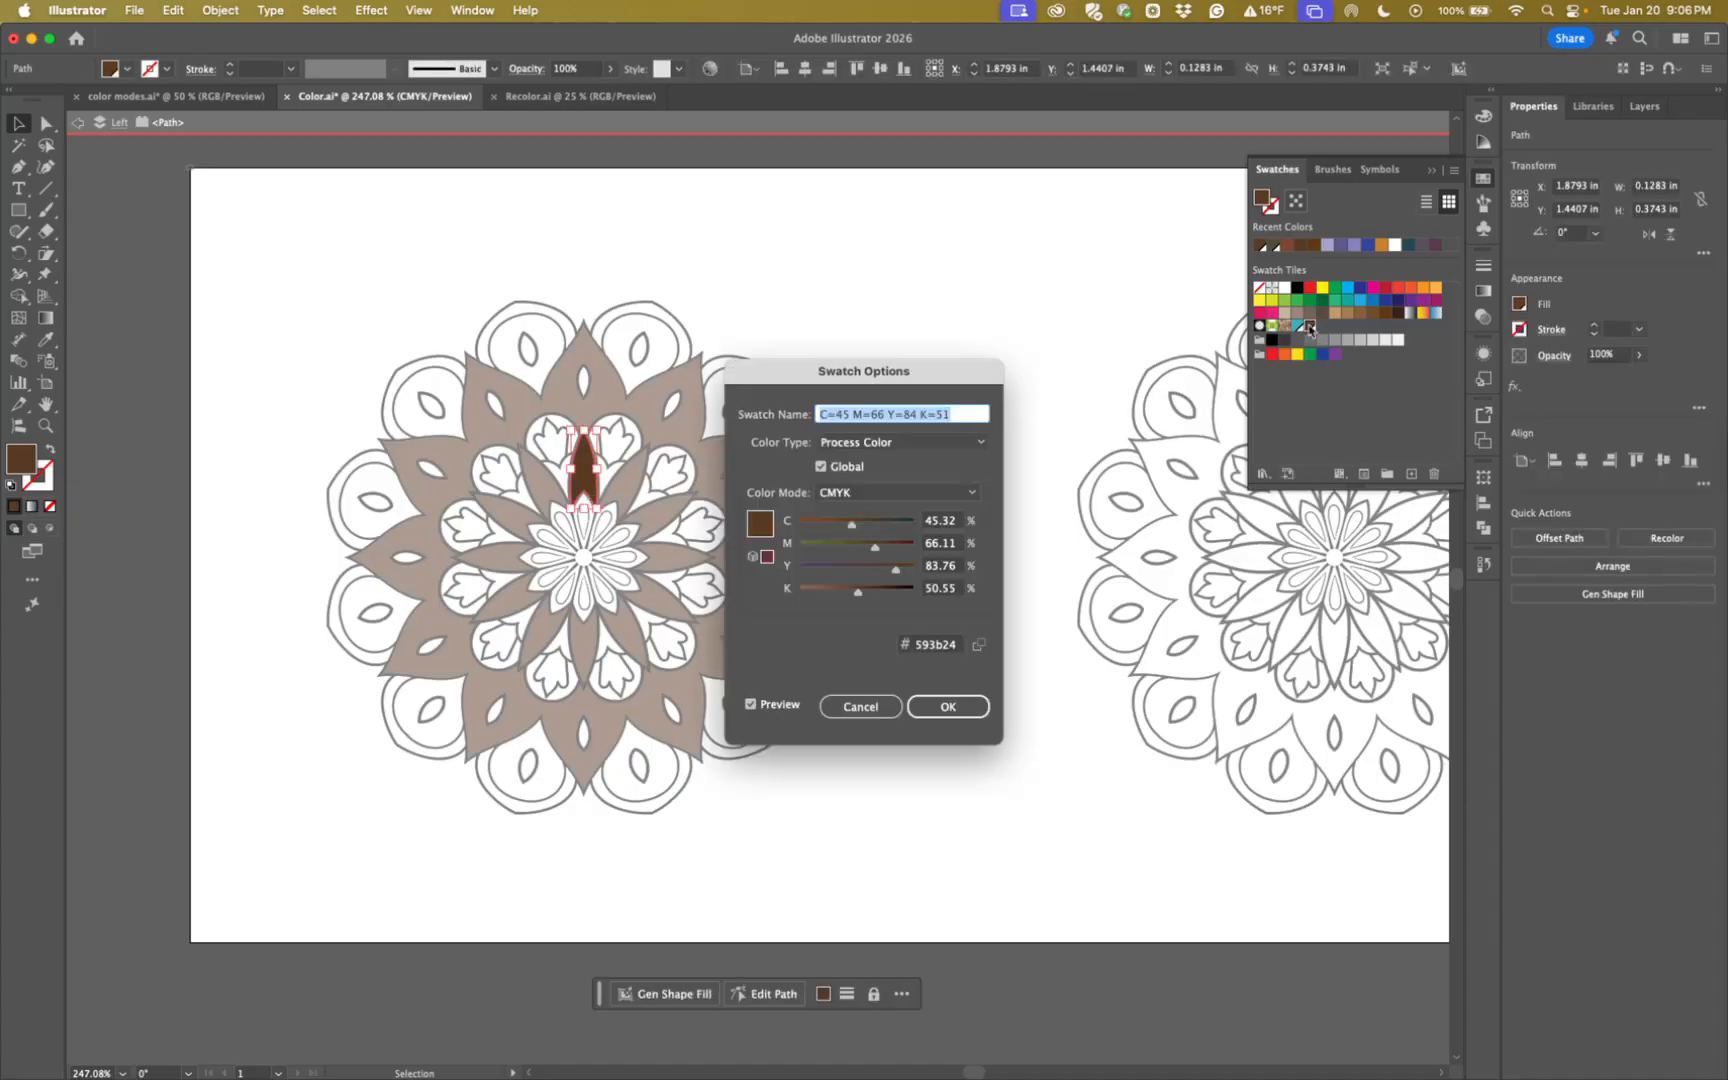
left_click(858, 707)
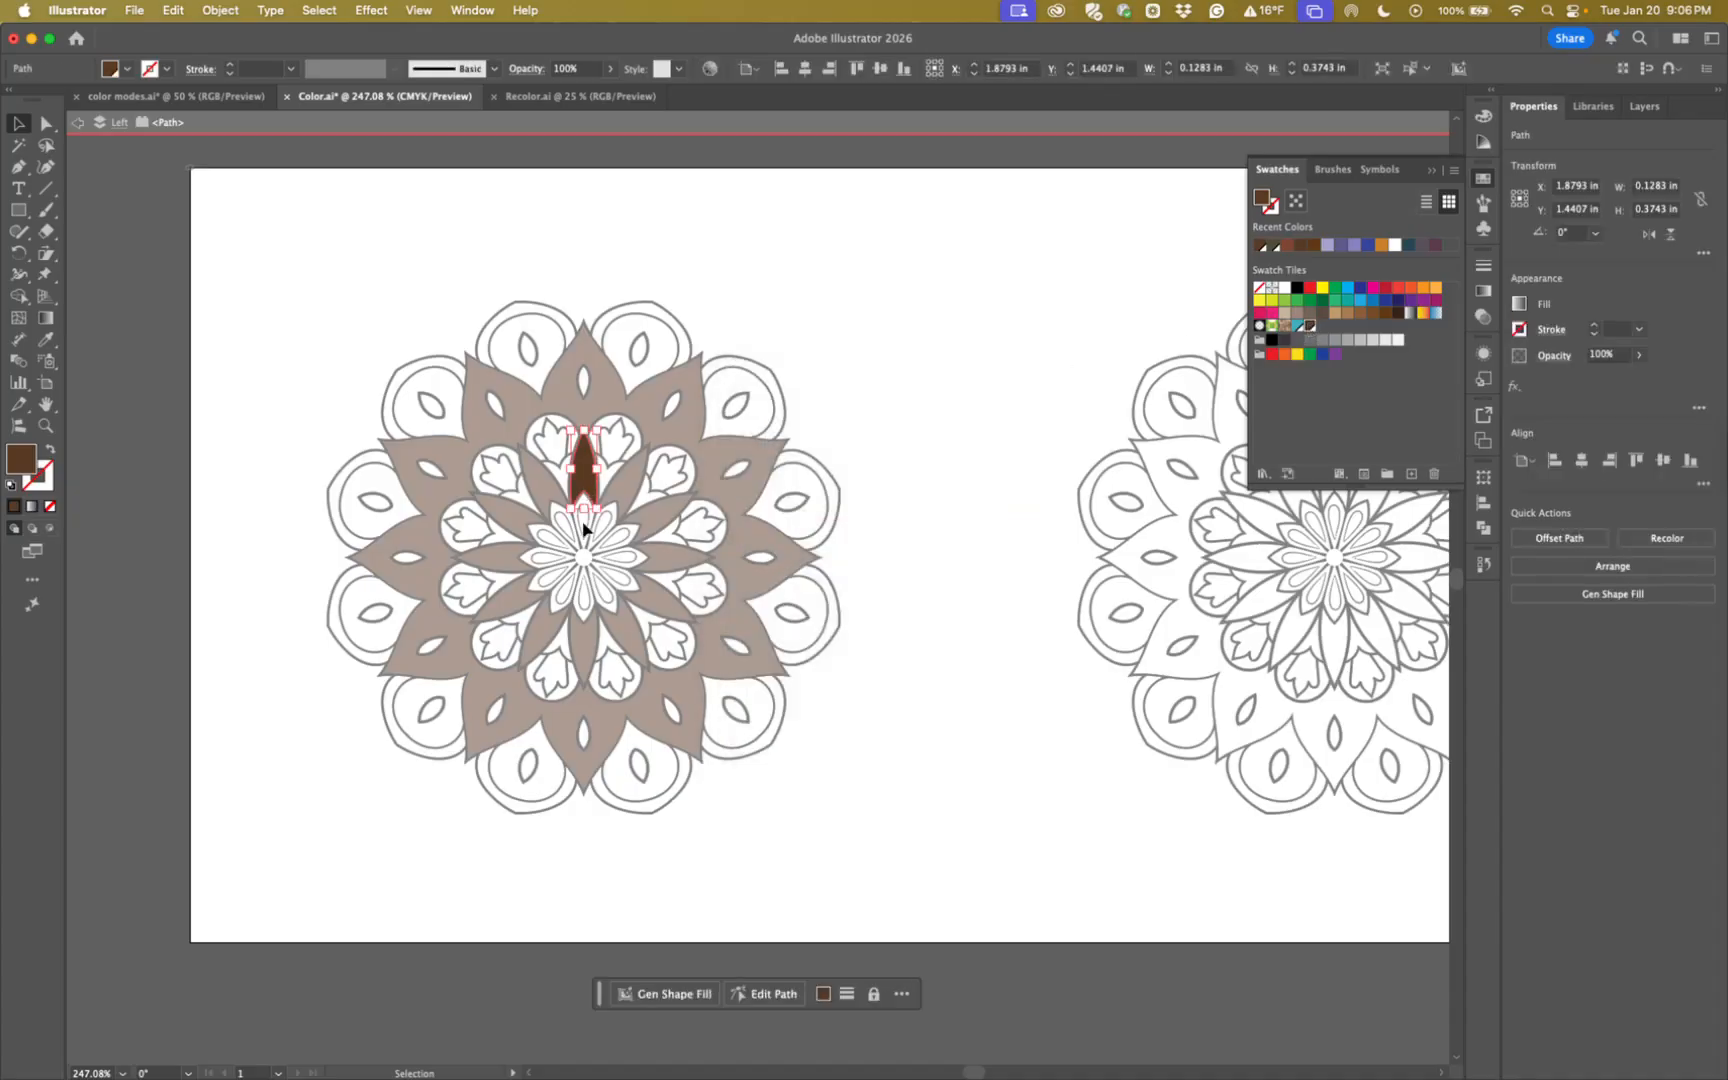
Apply the global brown swatch to the slender inner petal just left of the uppermost one, and exit isolation.
double_click(544, 492)
double_click(544, 492)
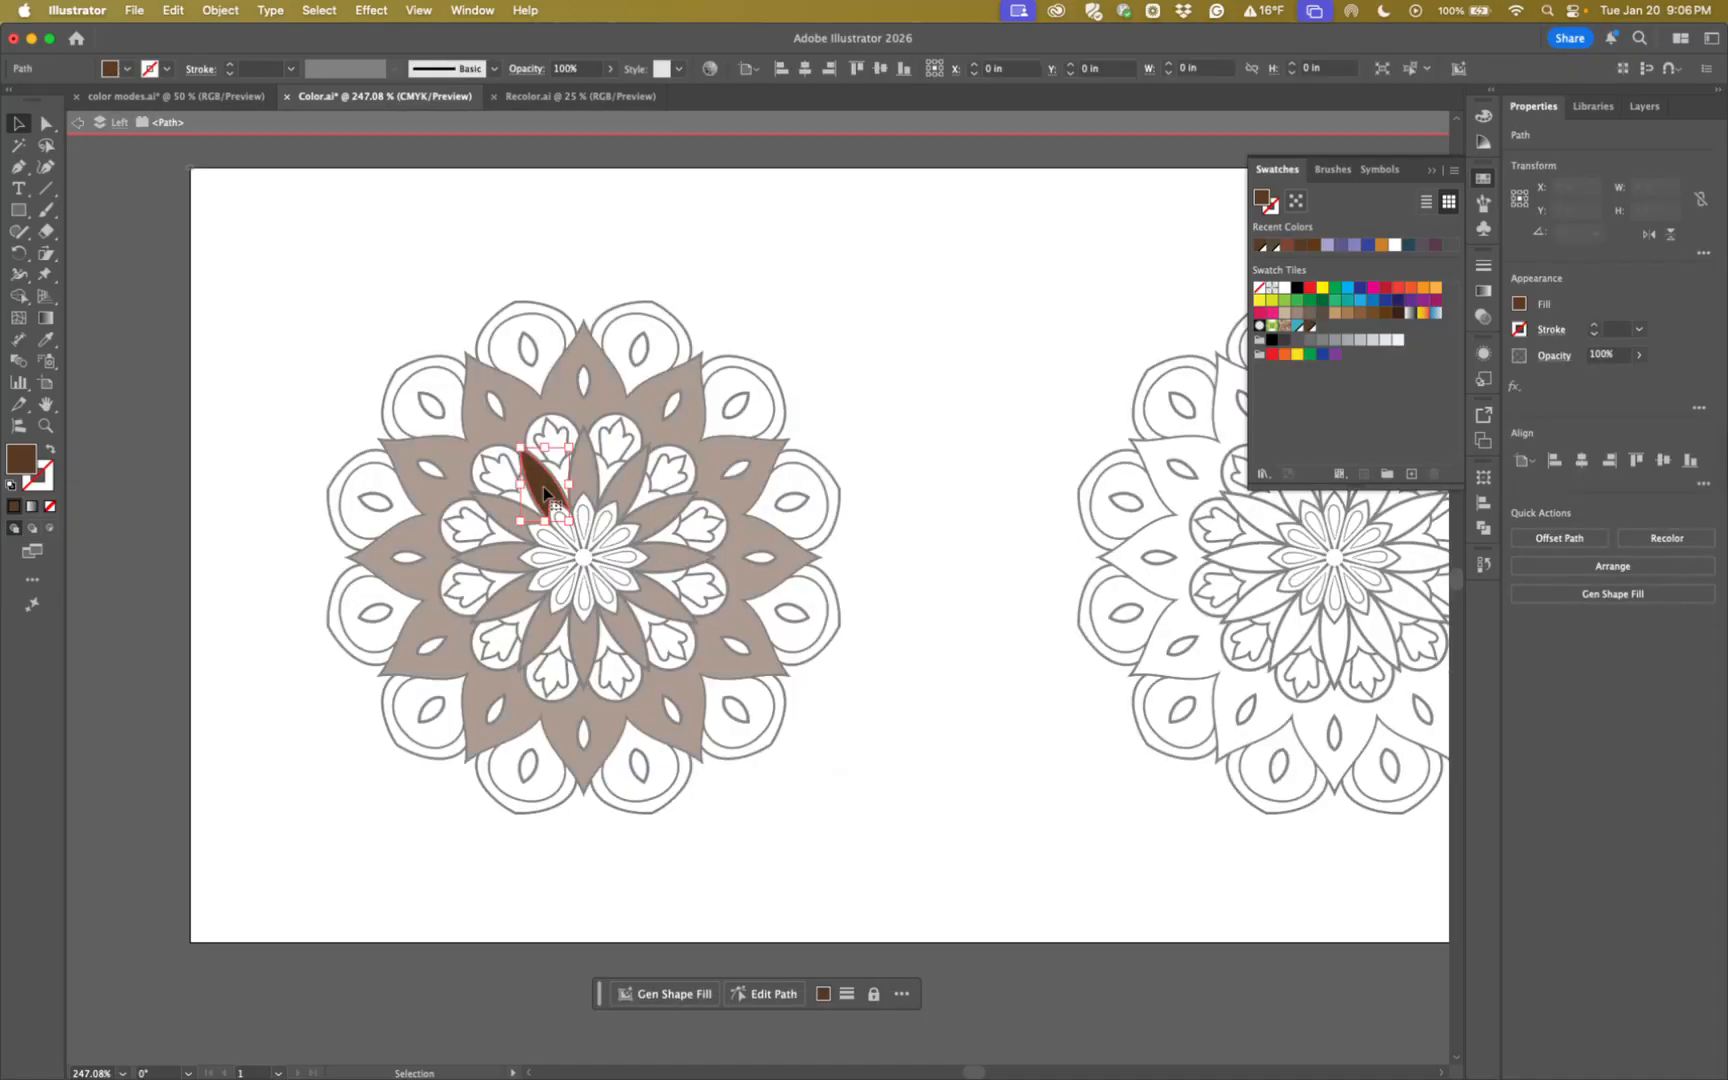
left_click(1311, 327)
double_click(1311, 327)
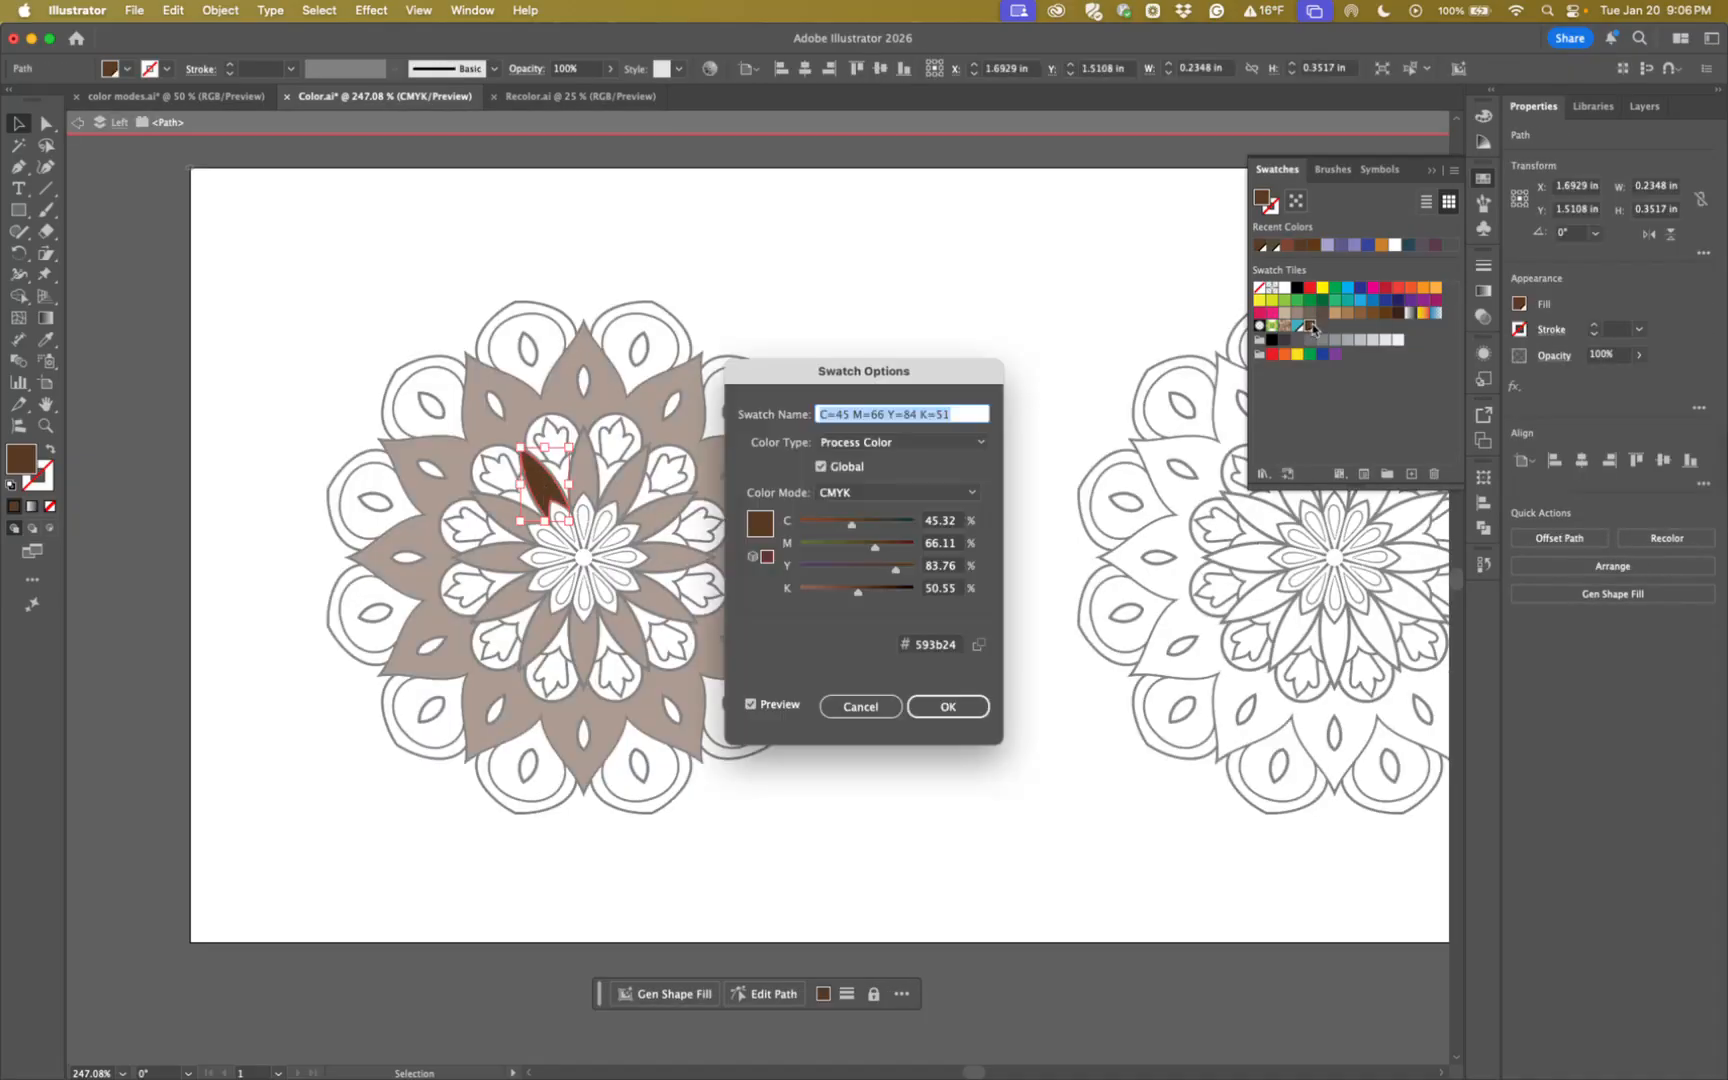
left_click(857, 707)
double_click(930, 698)
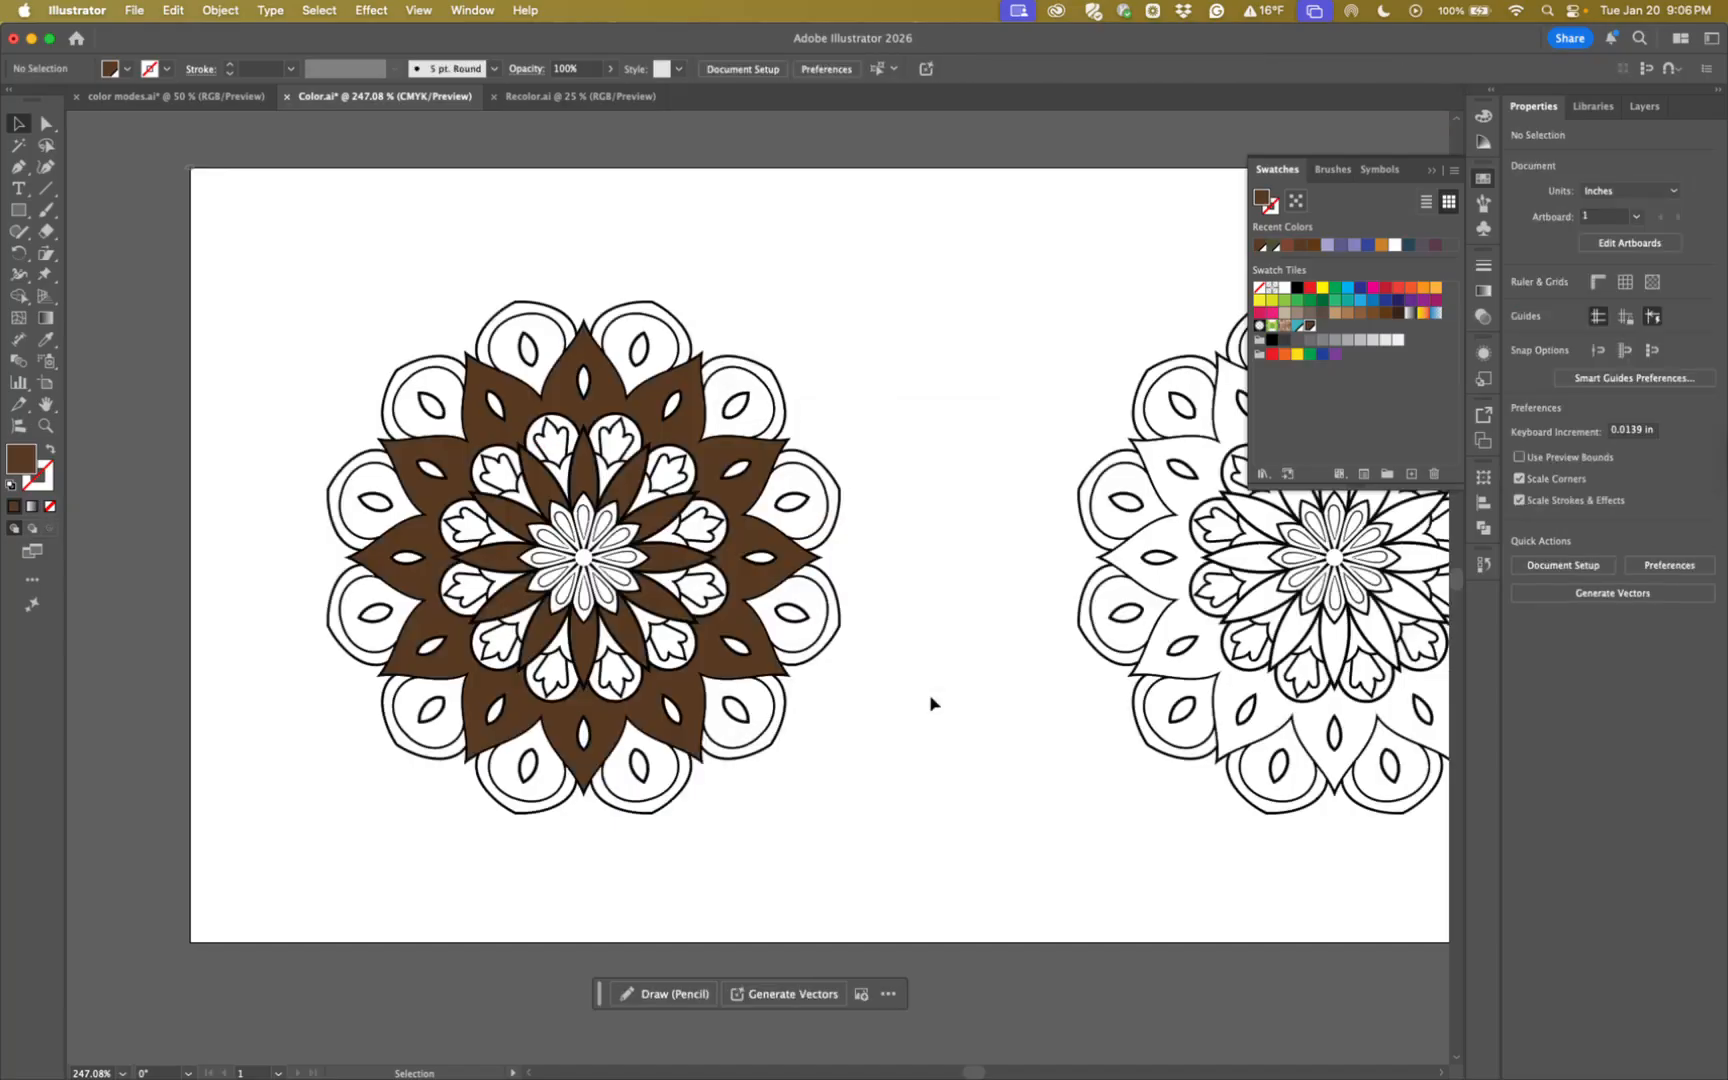
Preview the global brown swatch with magenta at 47% while the outer petal ring is selected, cancel, and clear the selection.
left_click(752, 647)
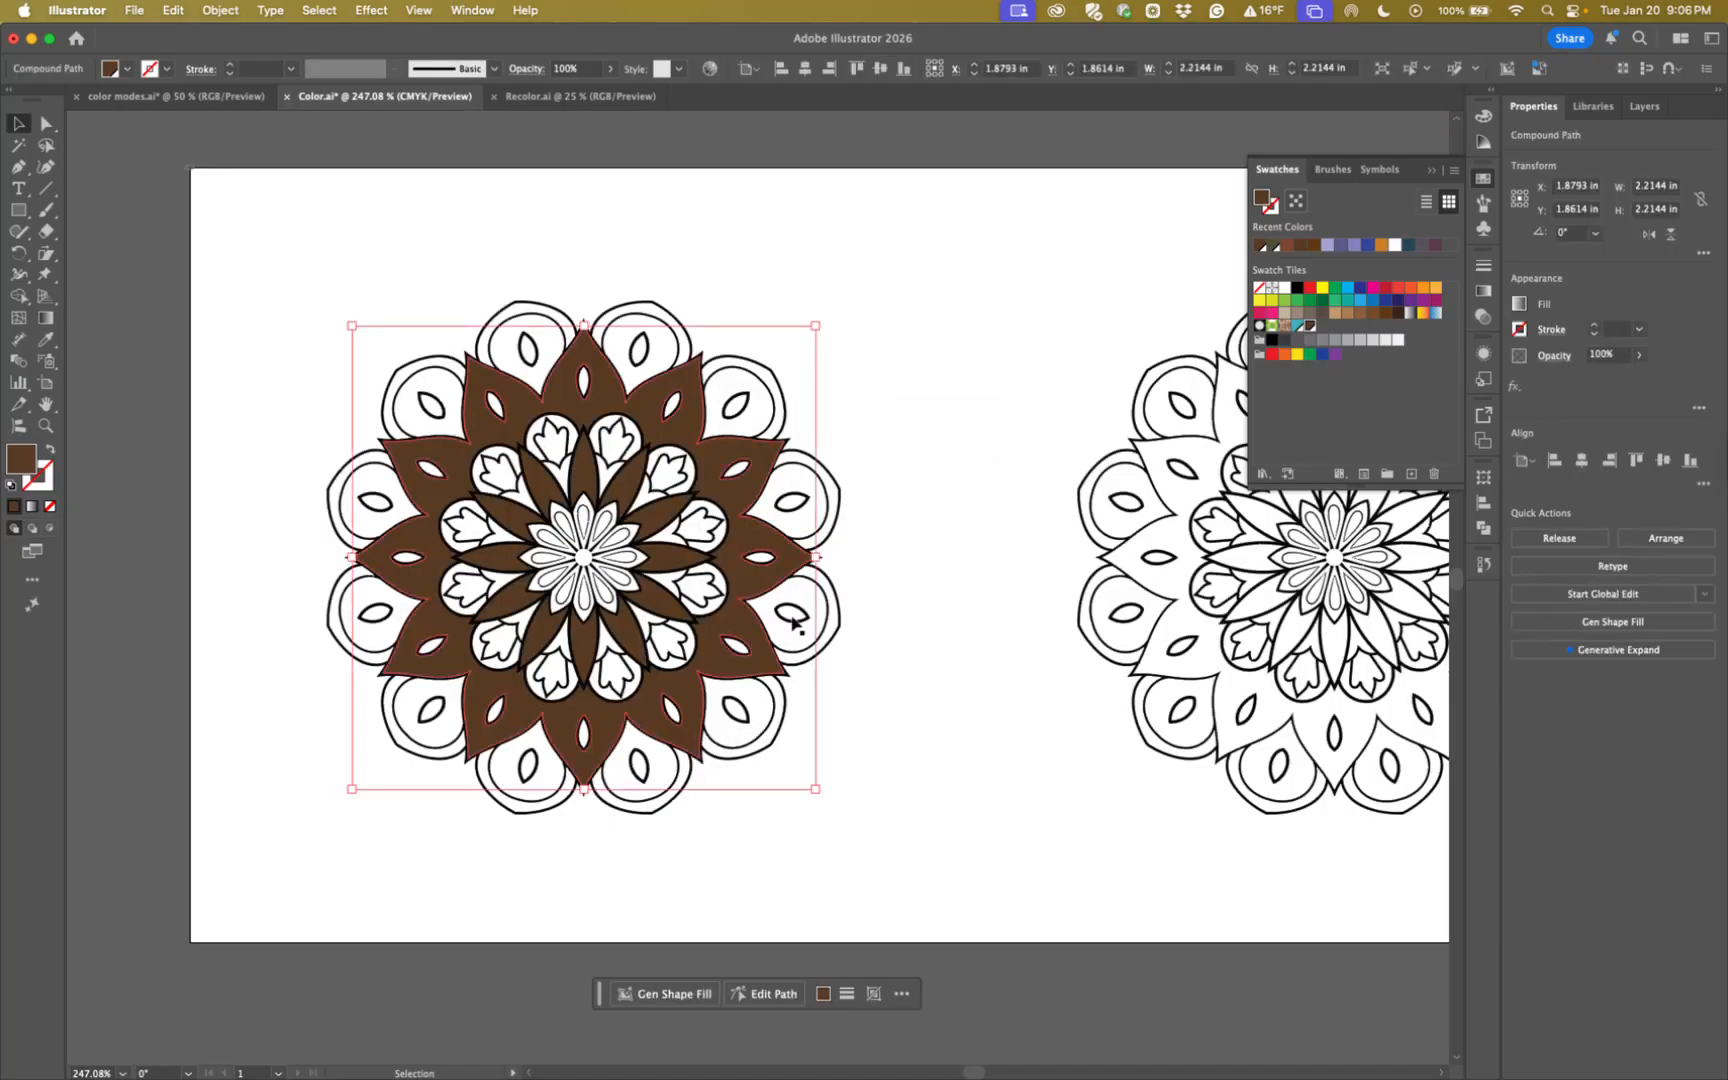
double_click(1311, 327)
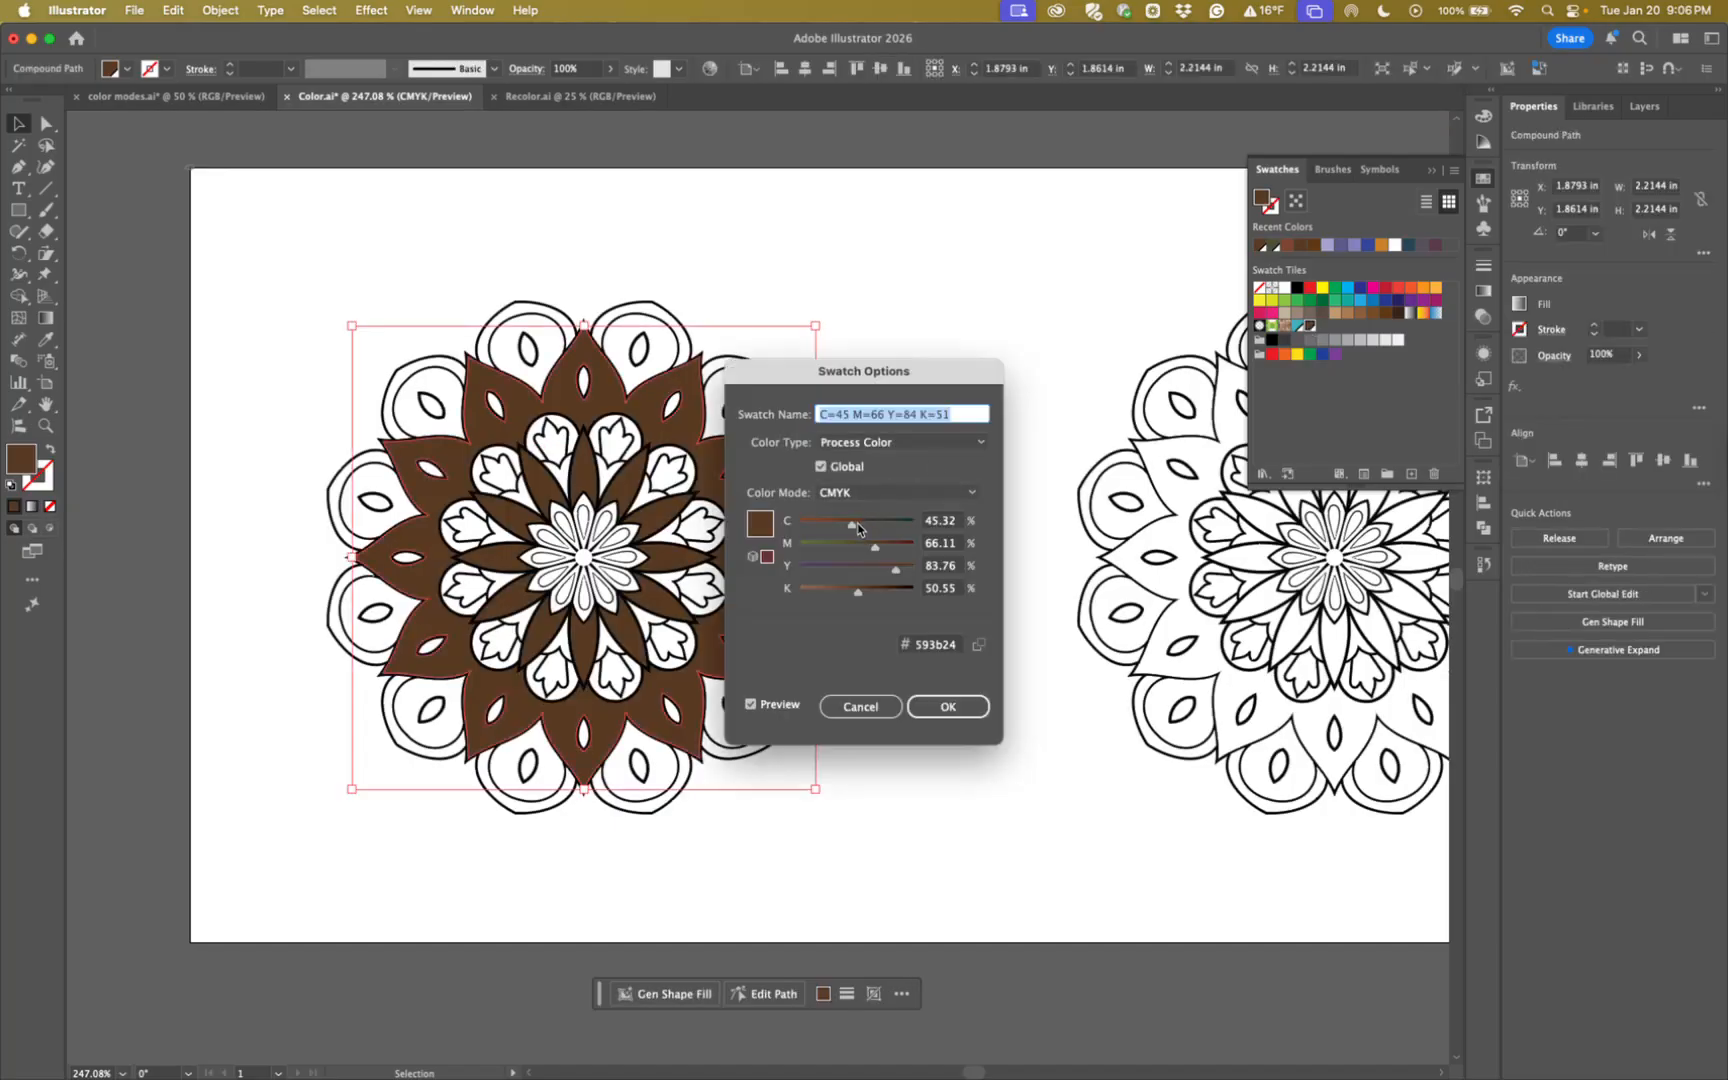
left_click_drag(871, 548, 851, 551)
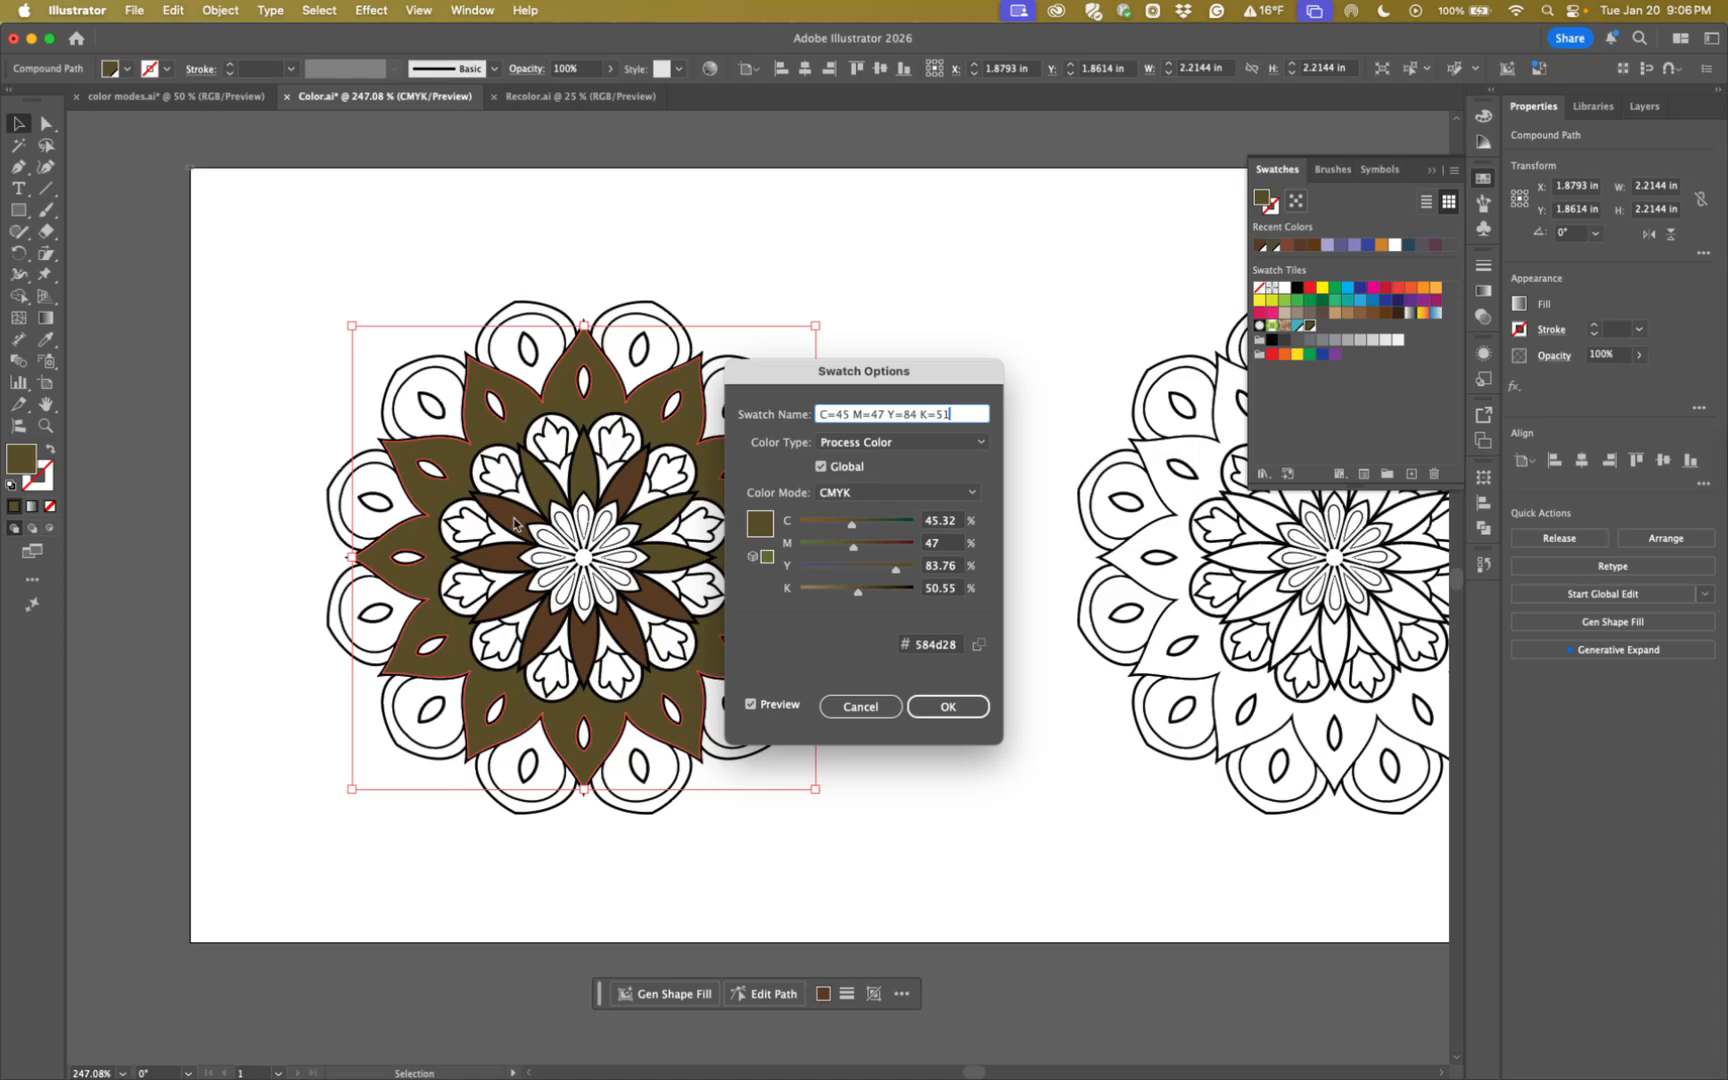
left_click(866, 716)
left_click(890, 708)
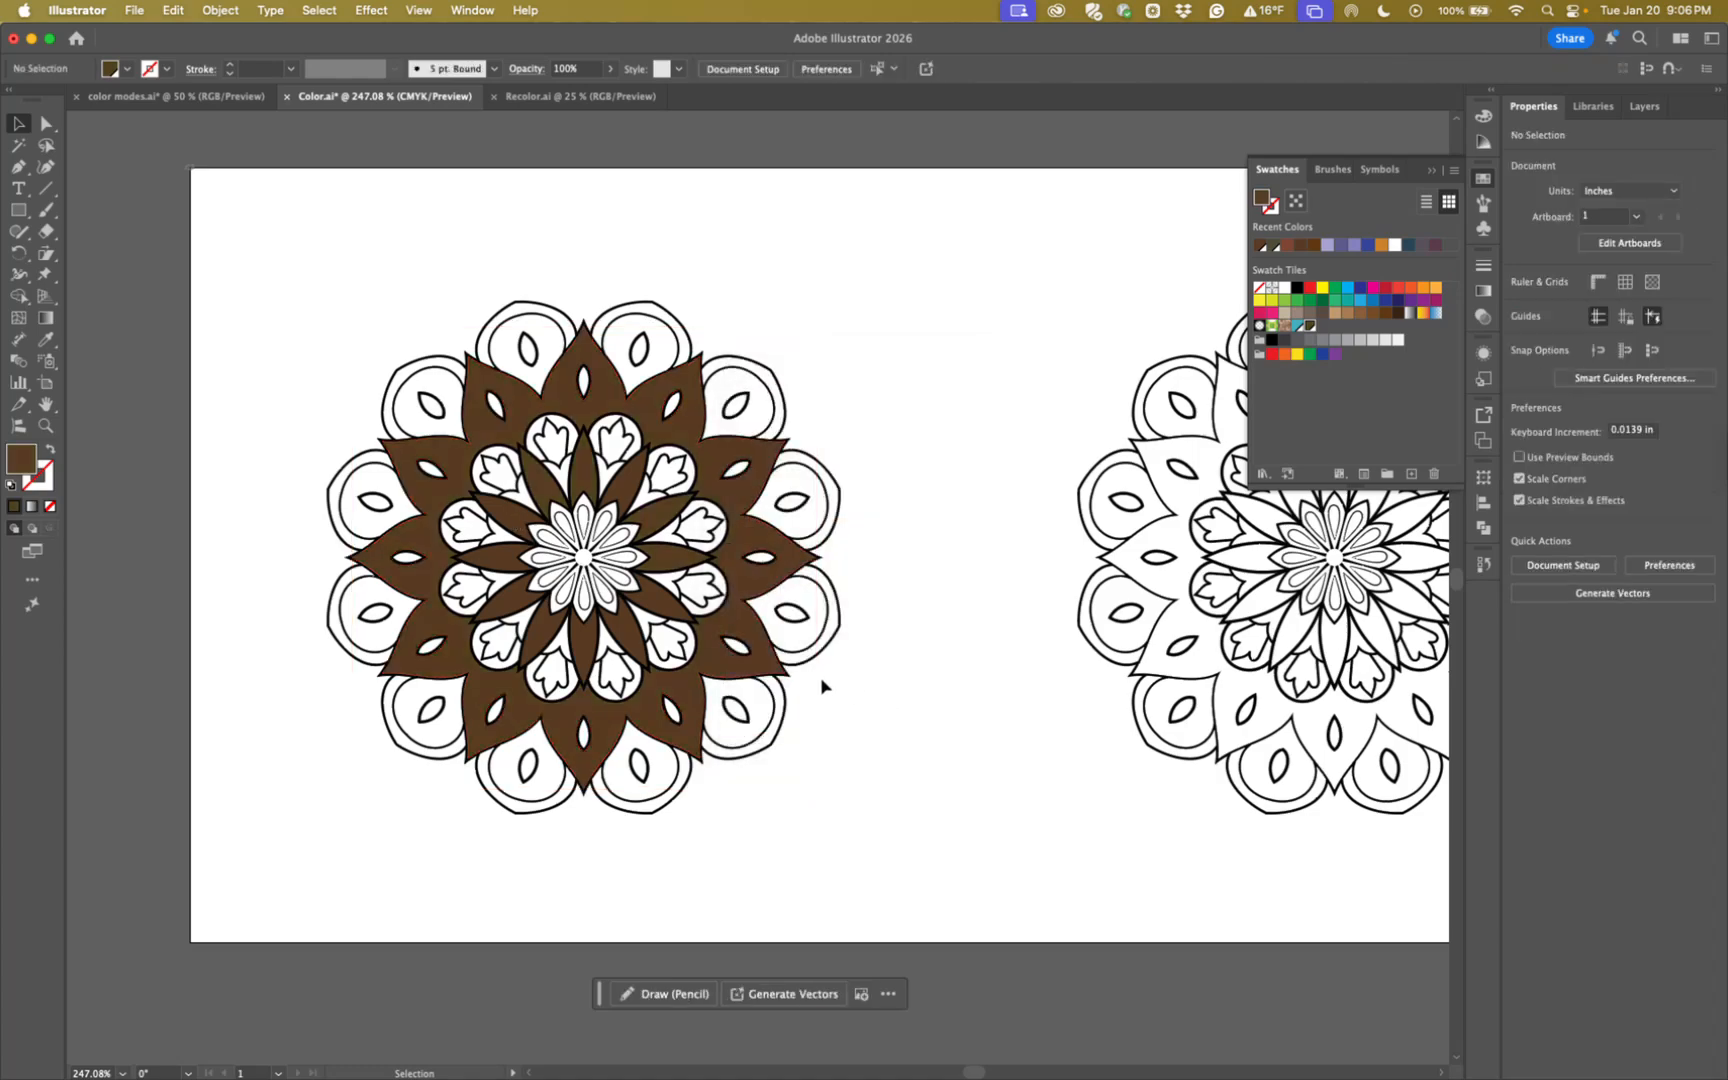
Check which swatch fills the outer petal ring and the right and lower slender inner petals by selecting them individually.
double_click(750, 634)
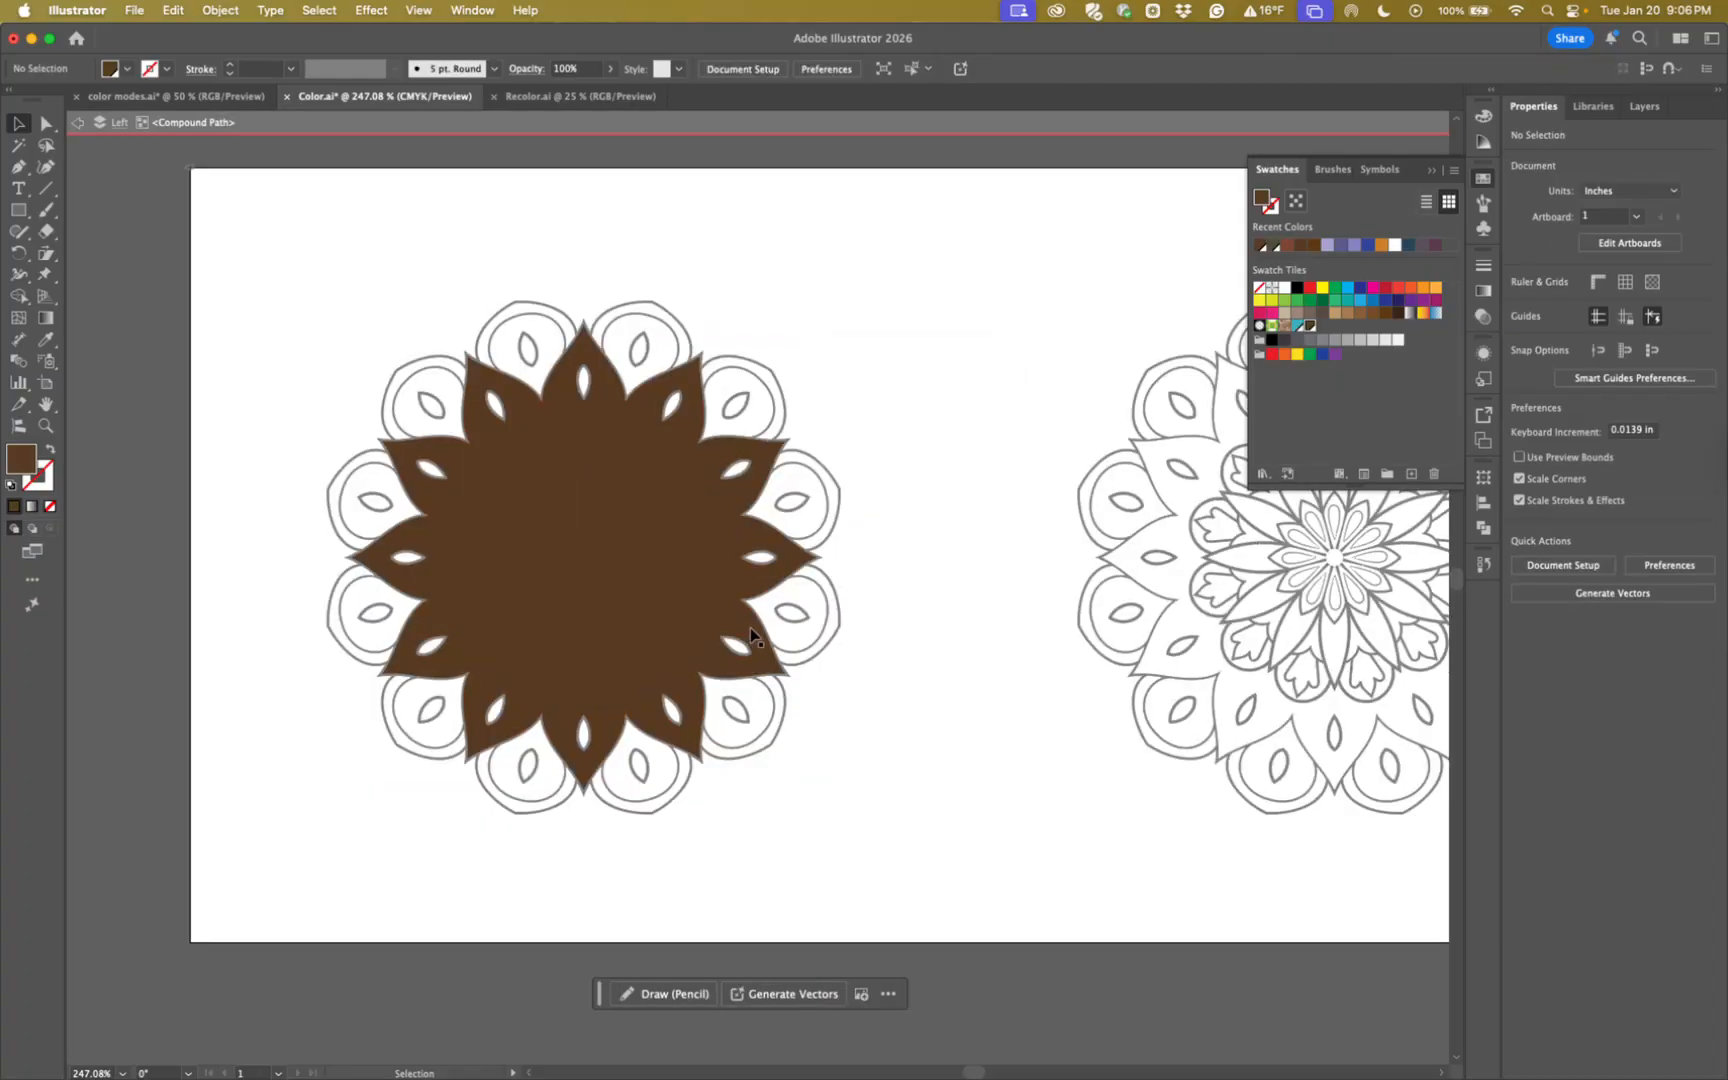
double_click(888, 650)
left_click(748, 633)
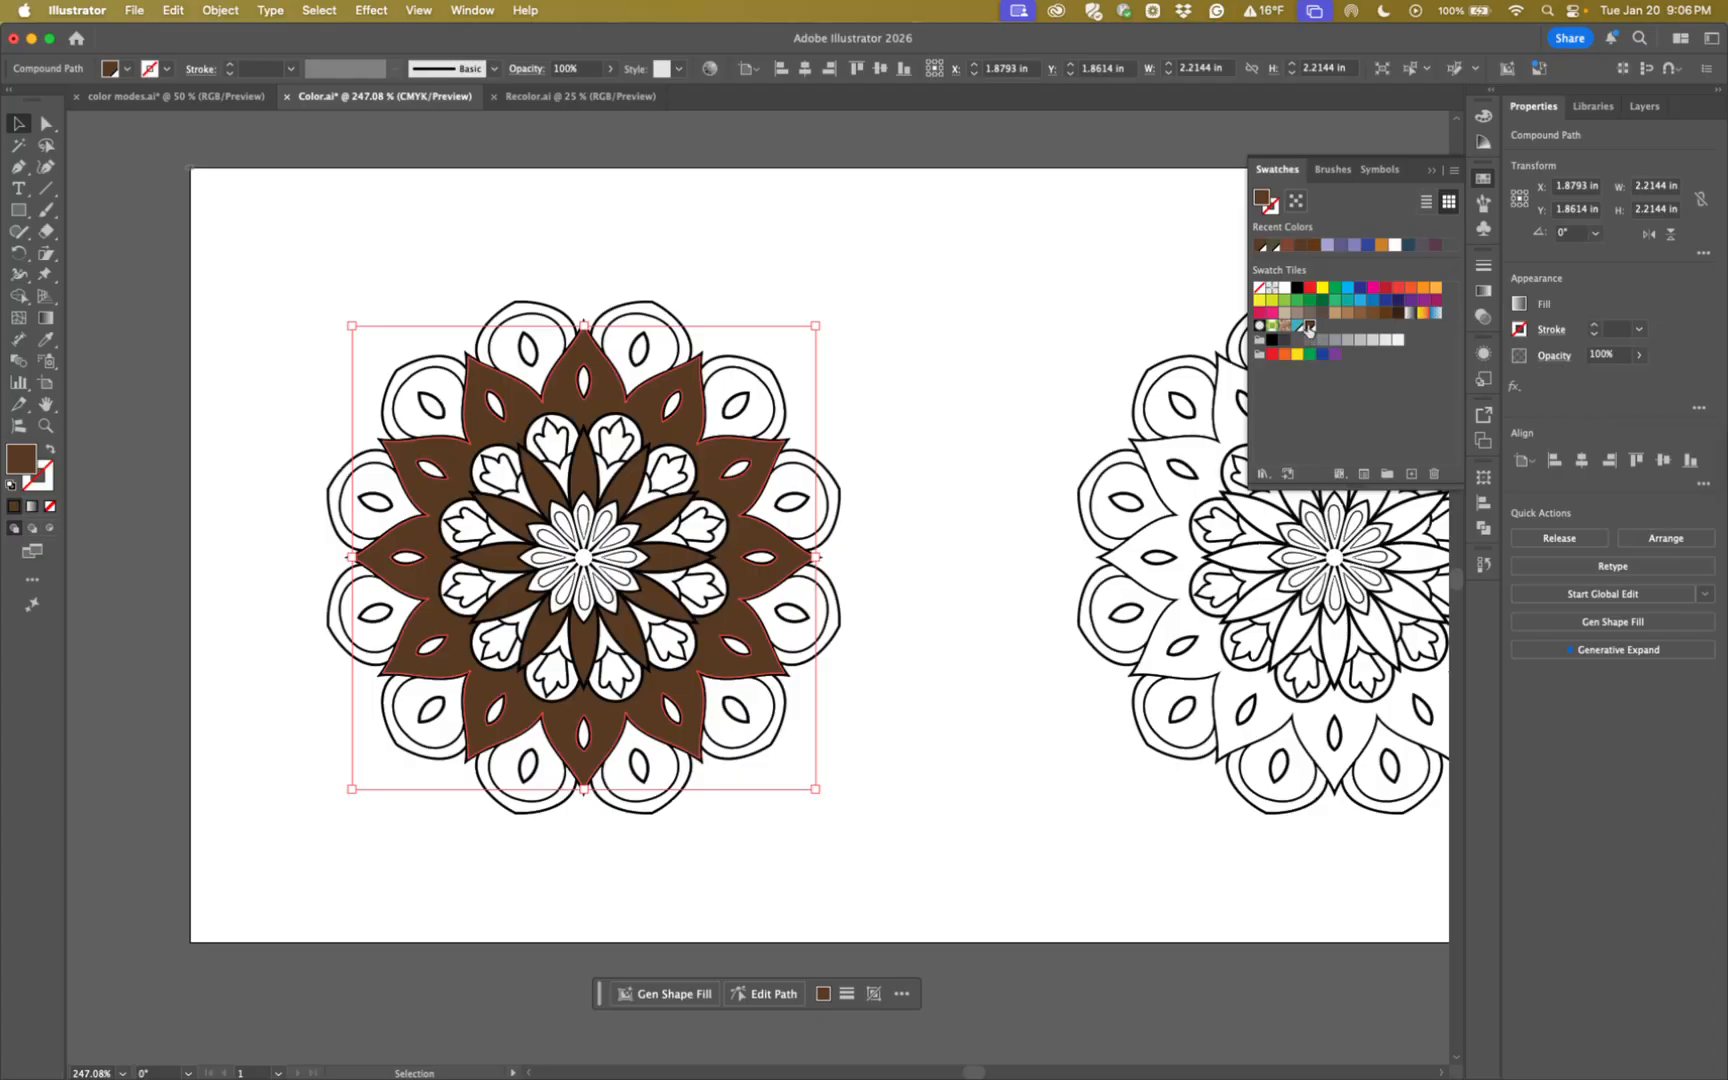
left_click(665, 563)
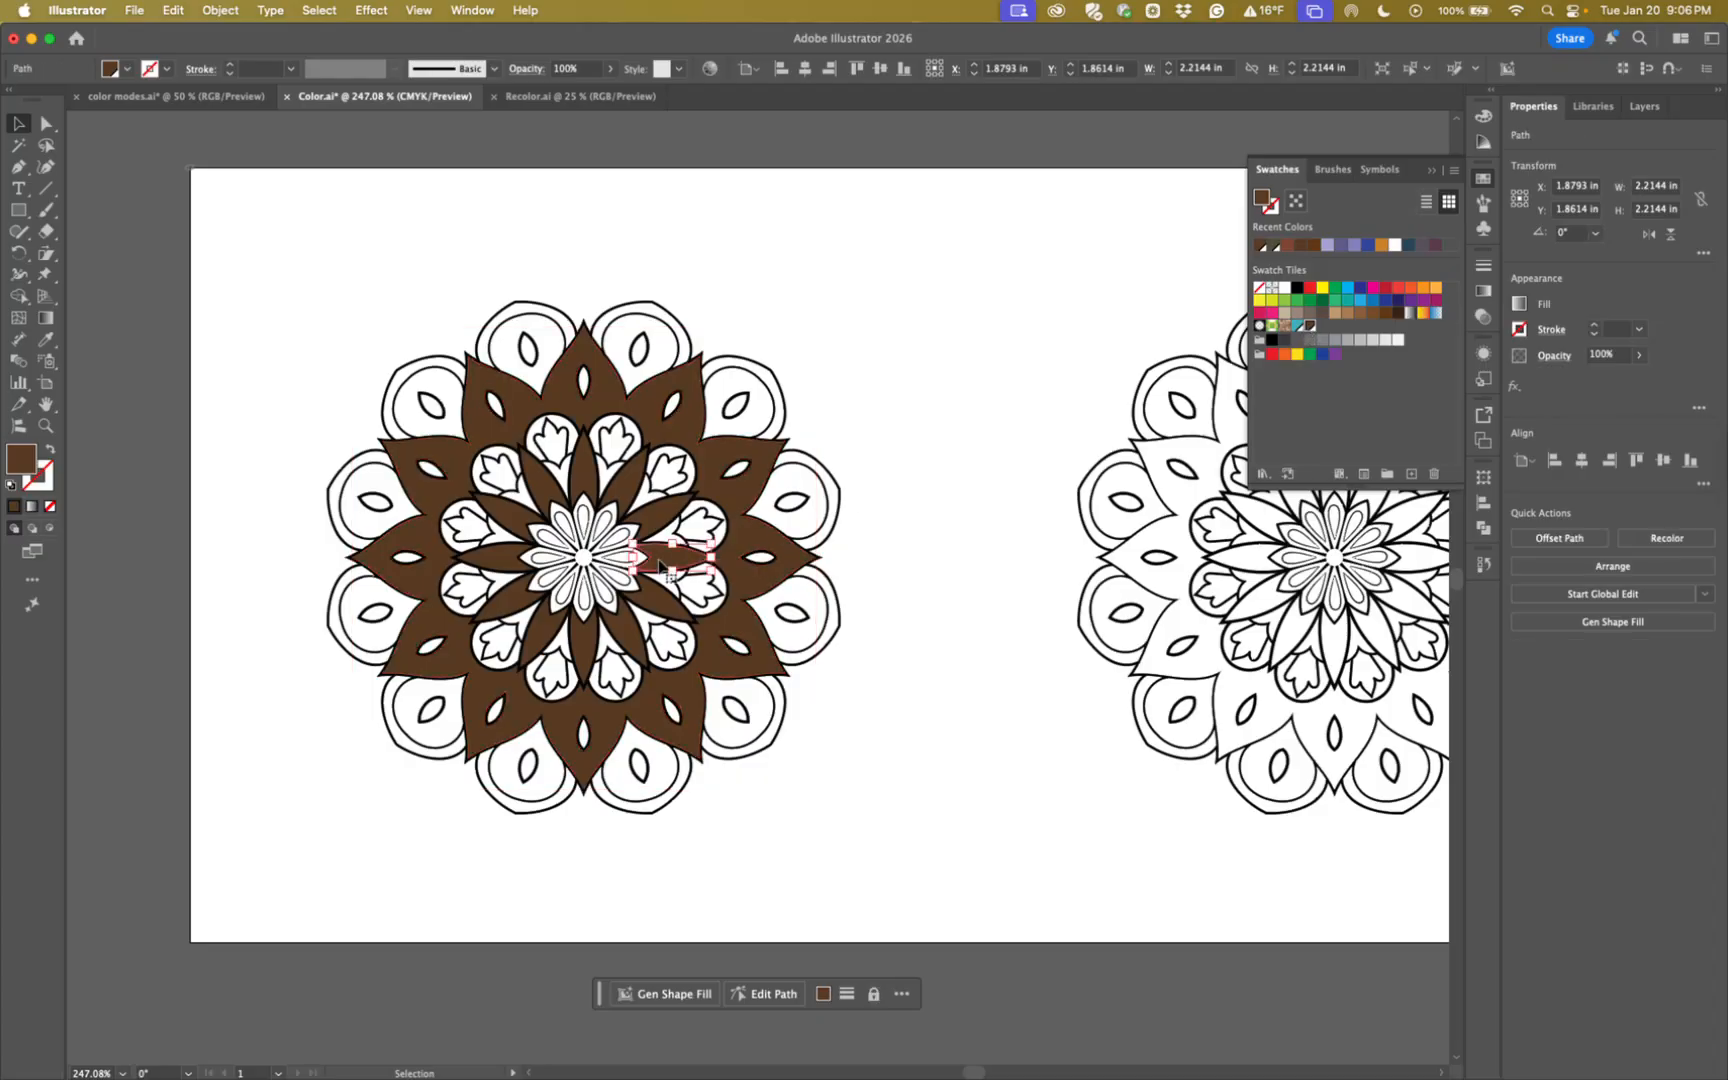
left_click(583, 643)
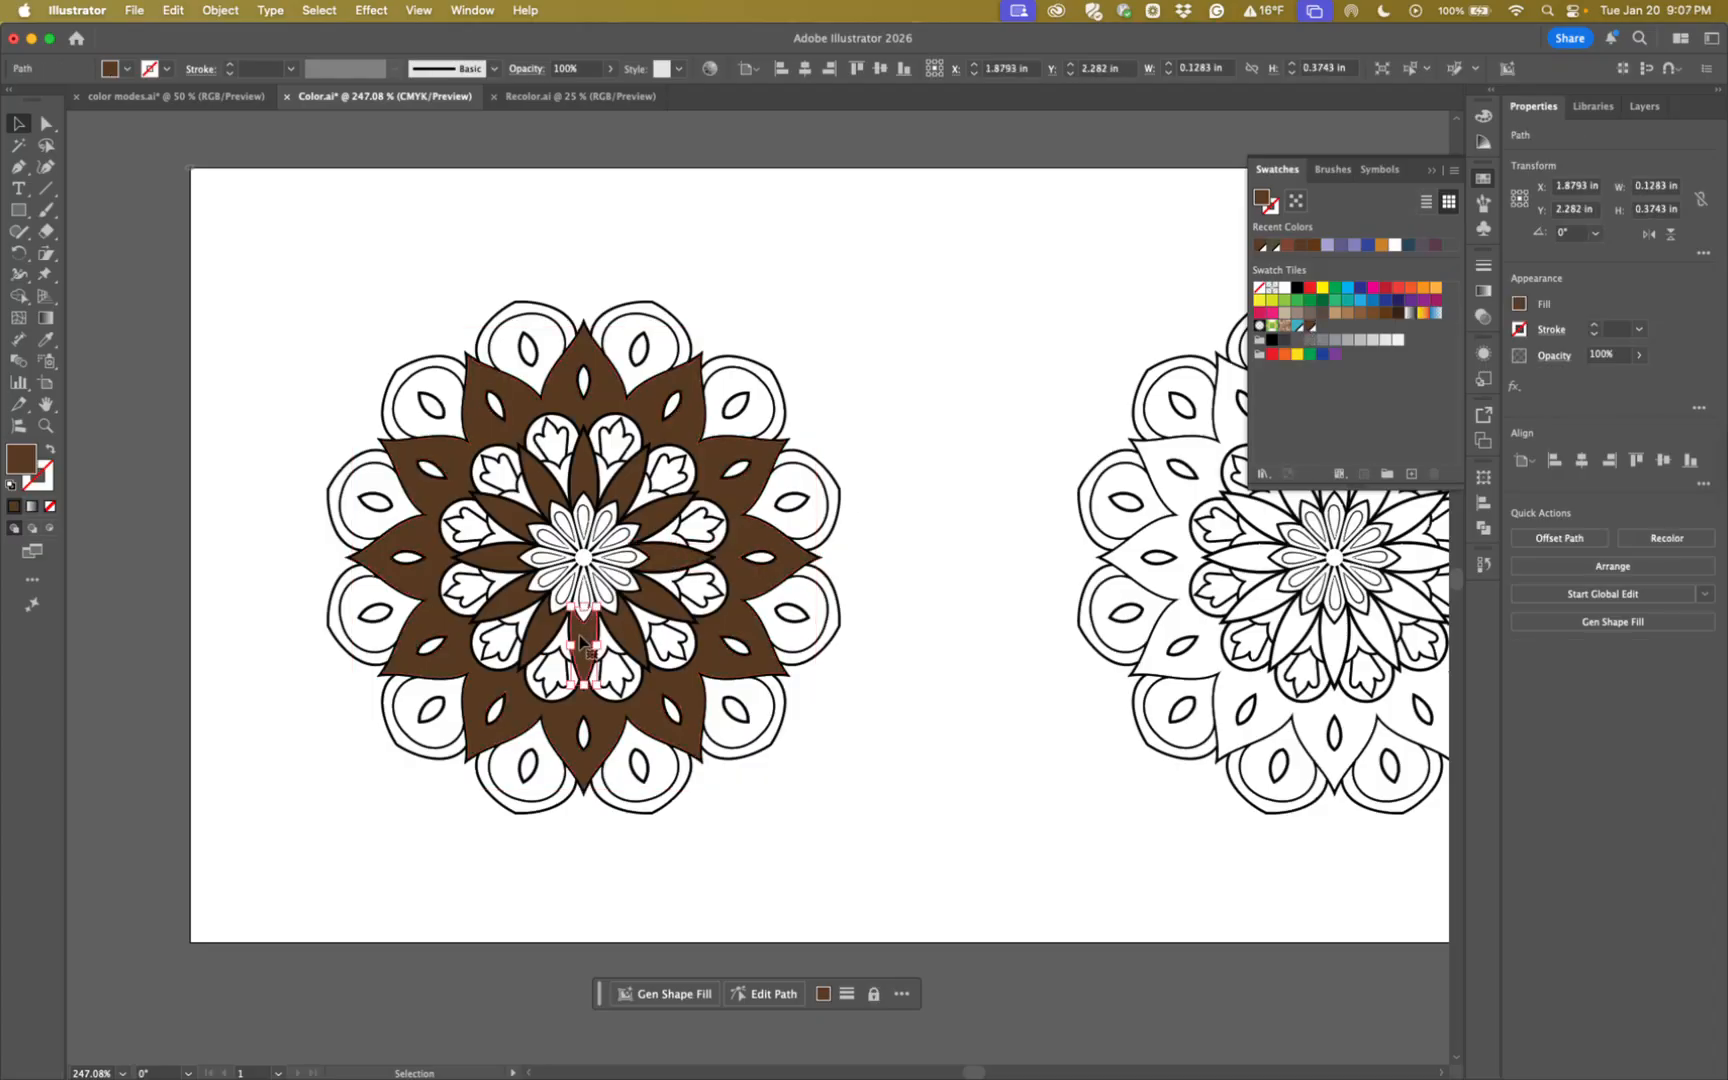
left_click(556, 632)
Apply the global brown swatch to the lower-left slender inner petal, leaving the swatch's options unchanged.
left_click(507, 600)
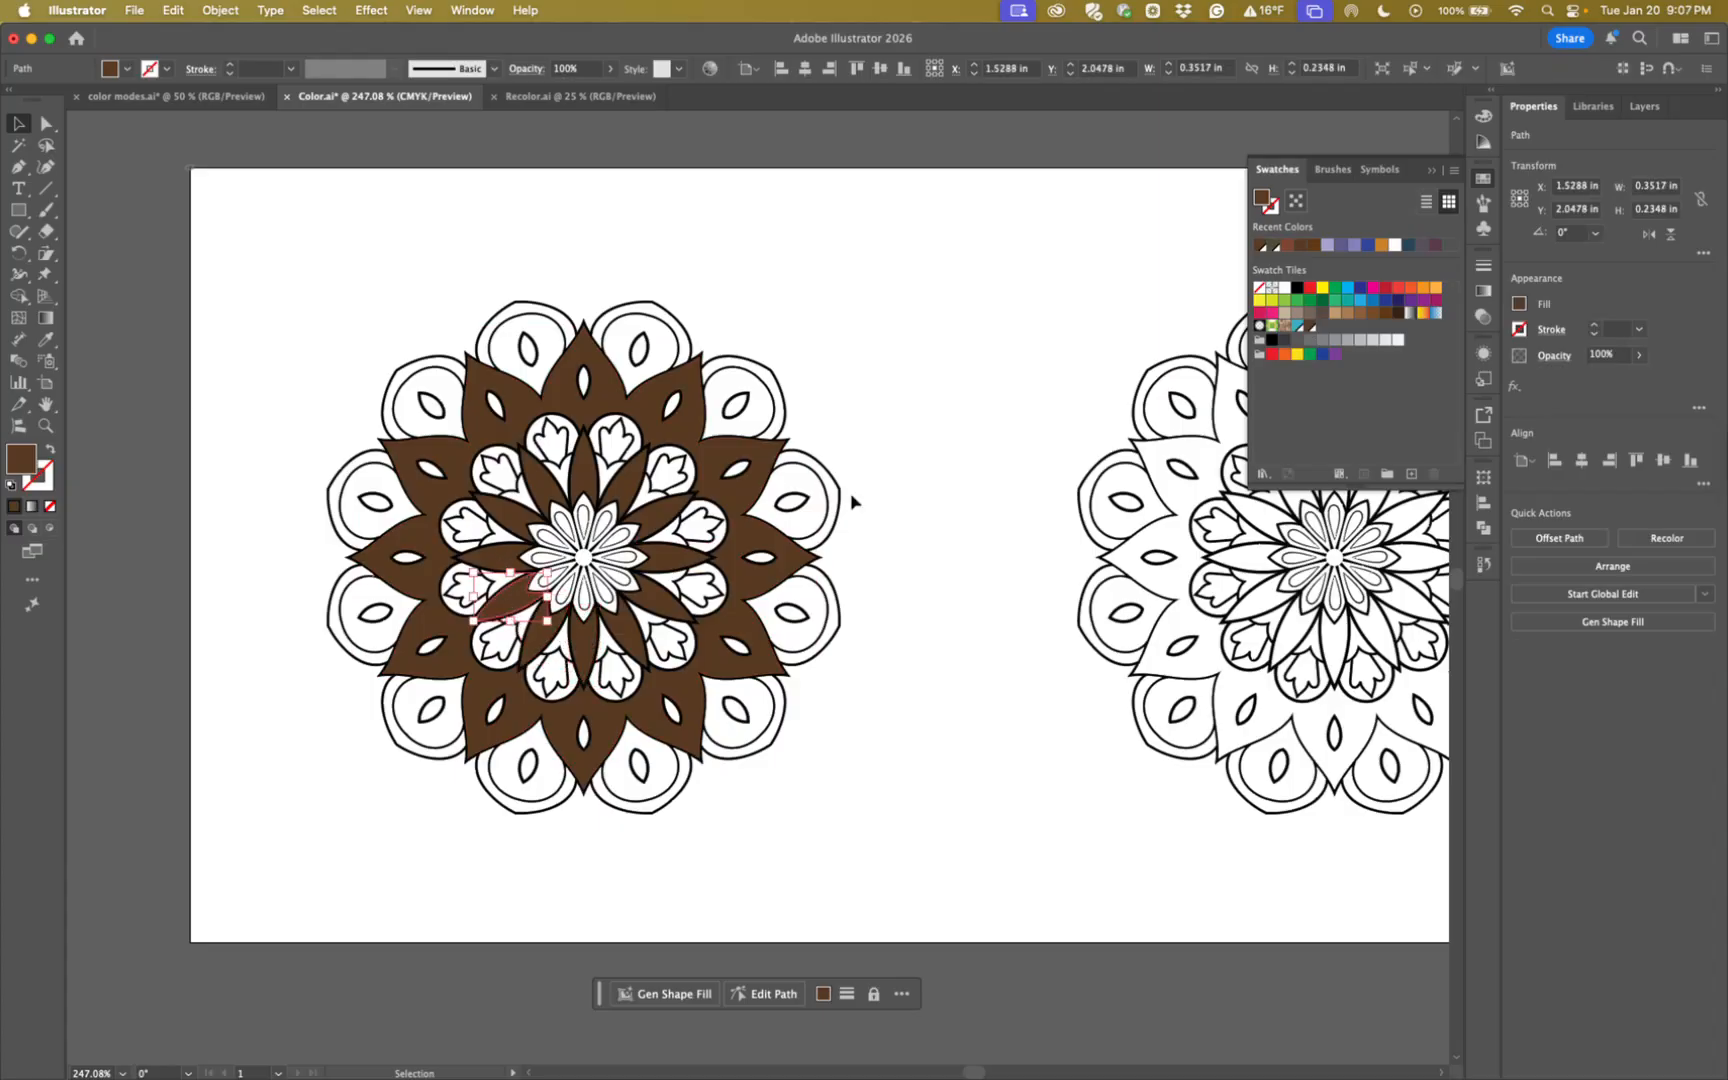
double_click(1310, 327)
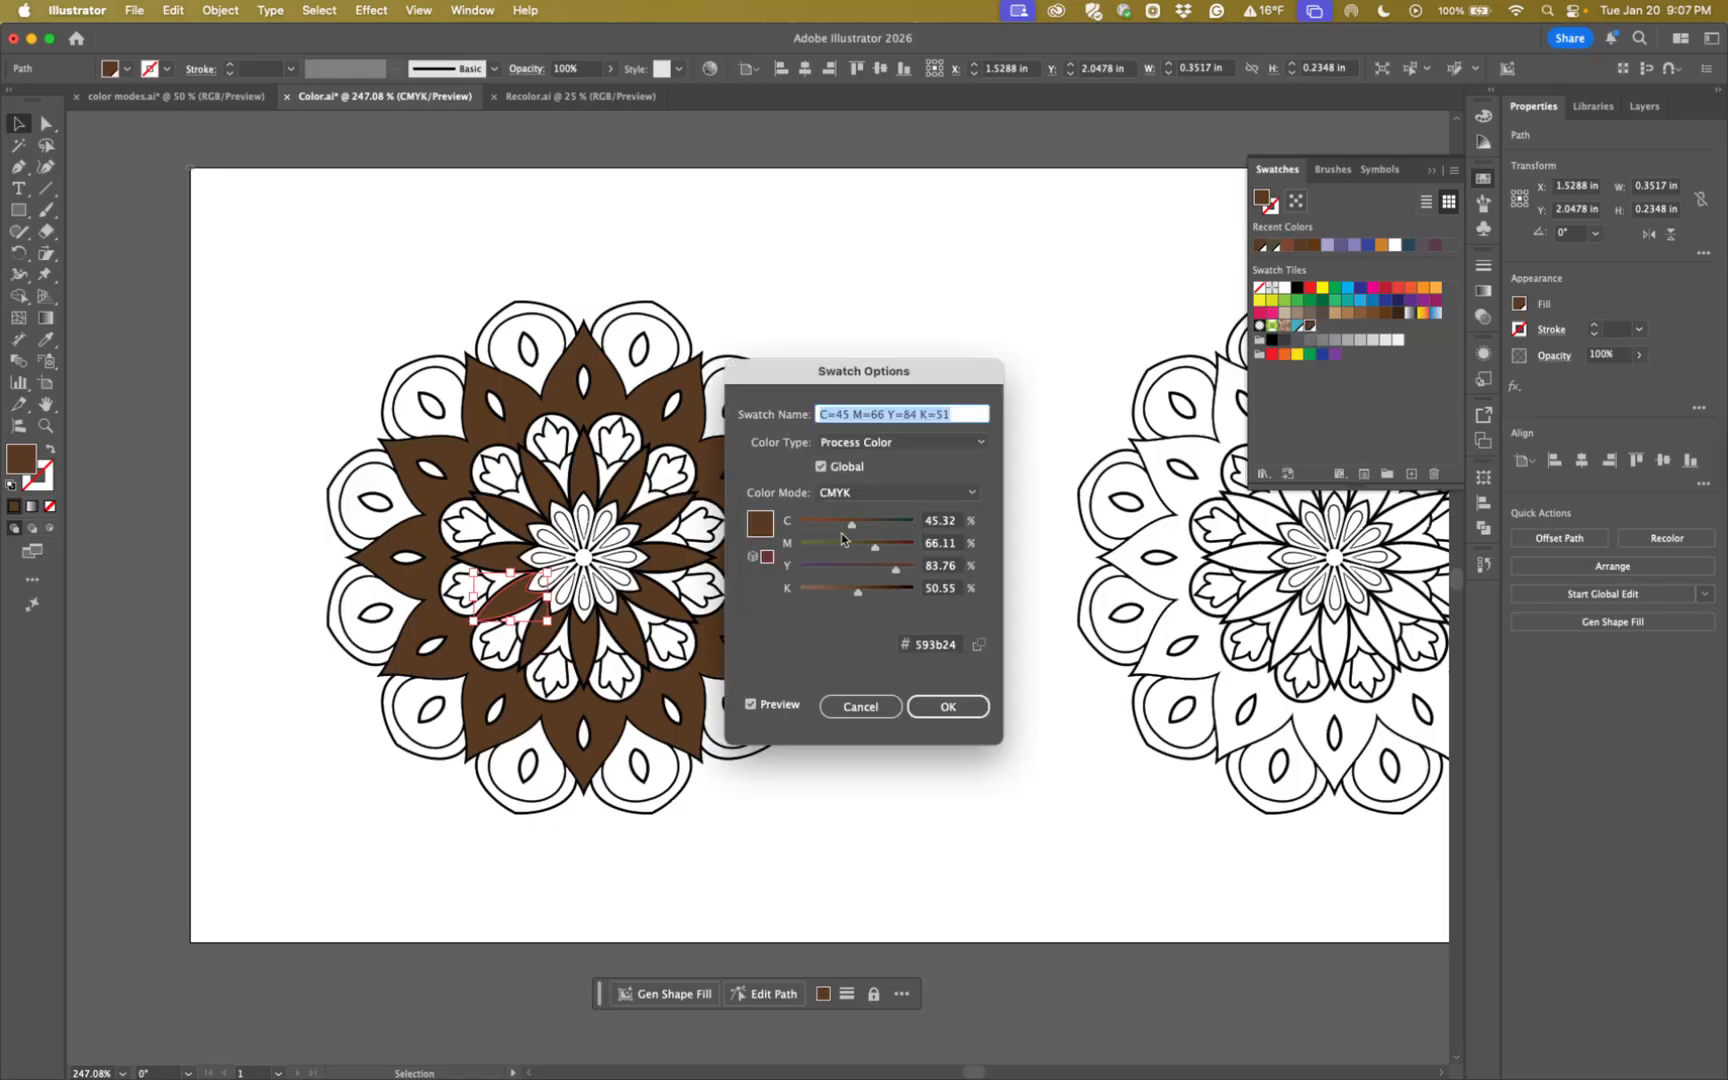
left_click(860, 706)
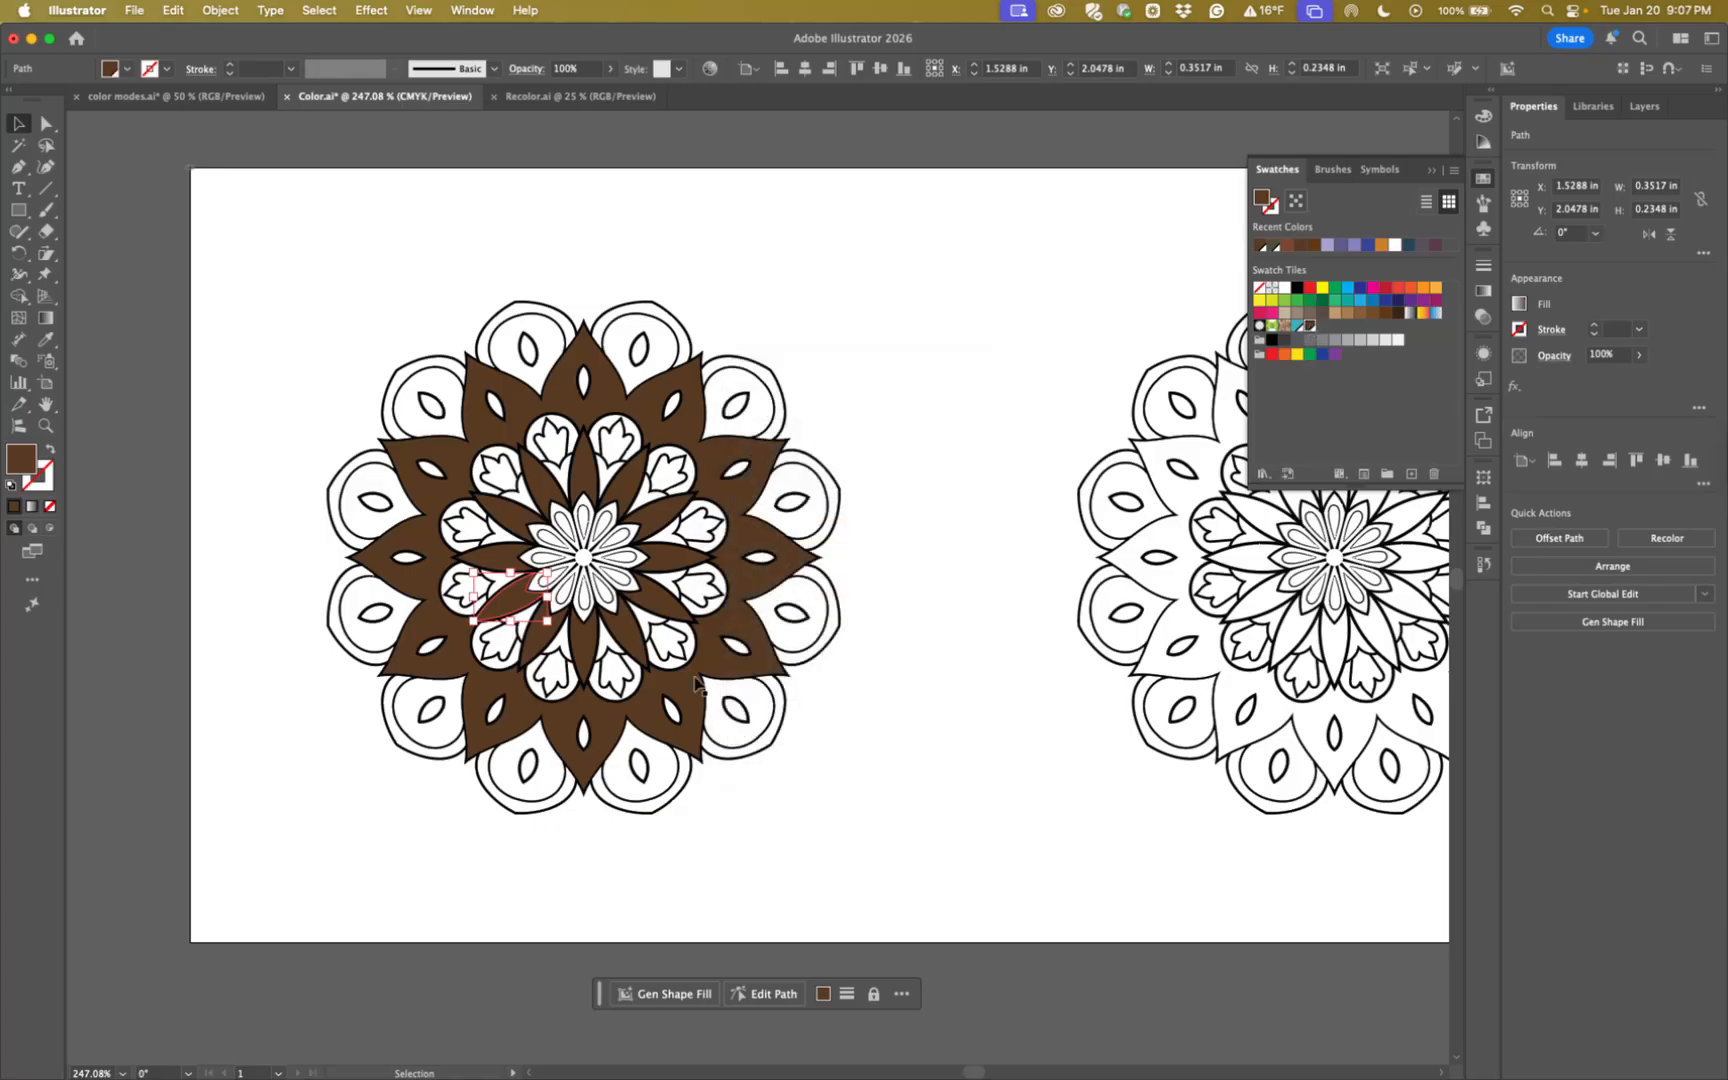
Select several lower inner petals, extend the selection to all objects with the same fill color, and apply the global brown swatch.
left_click(548, 643)
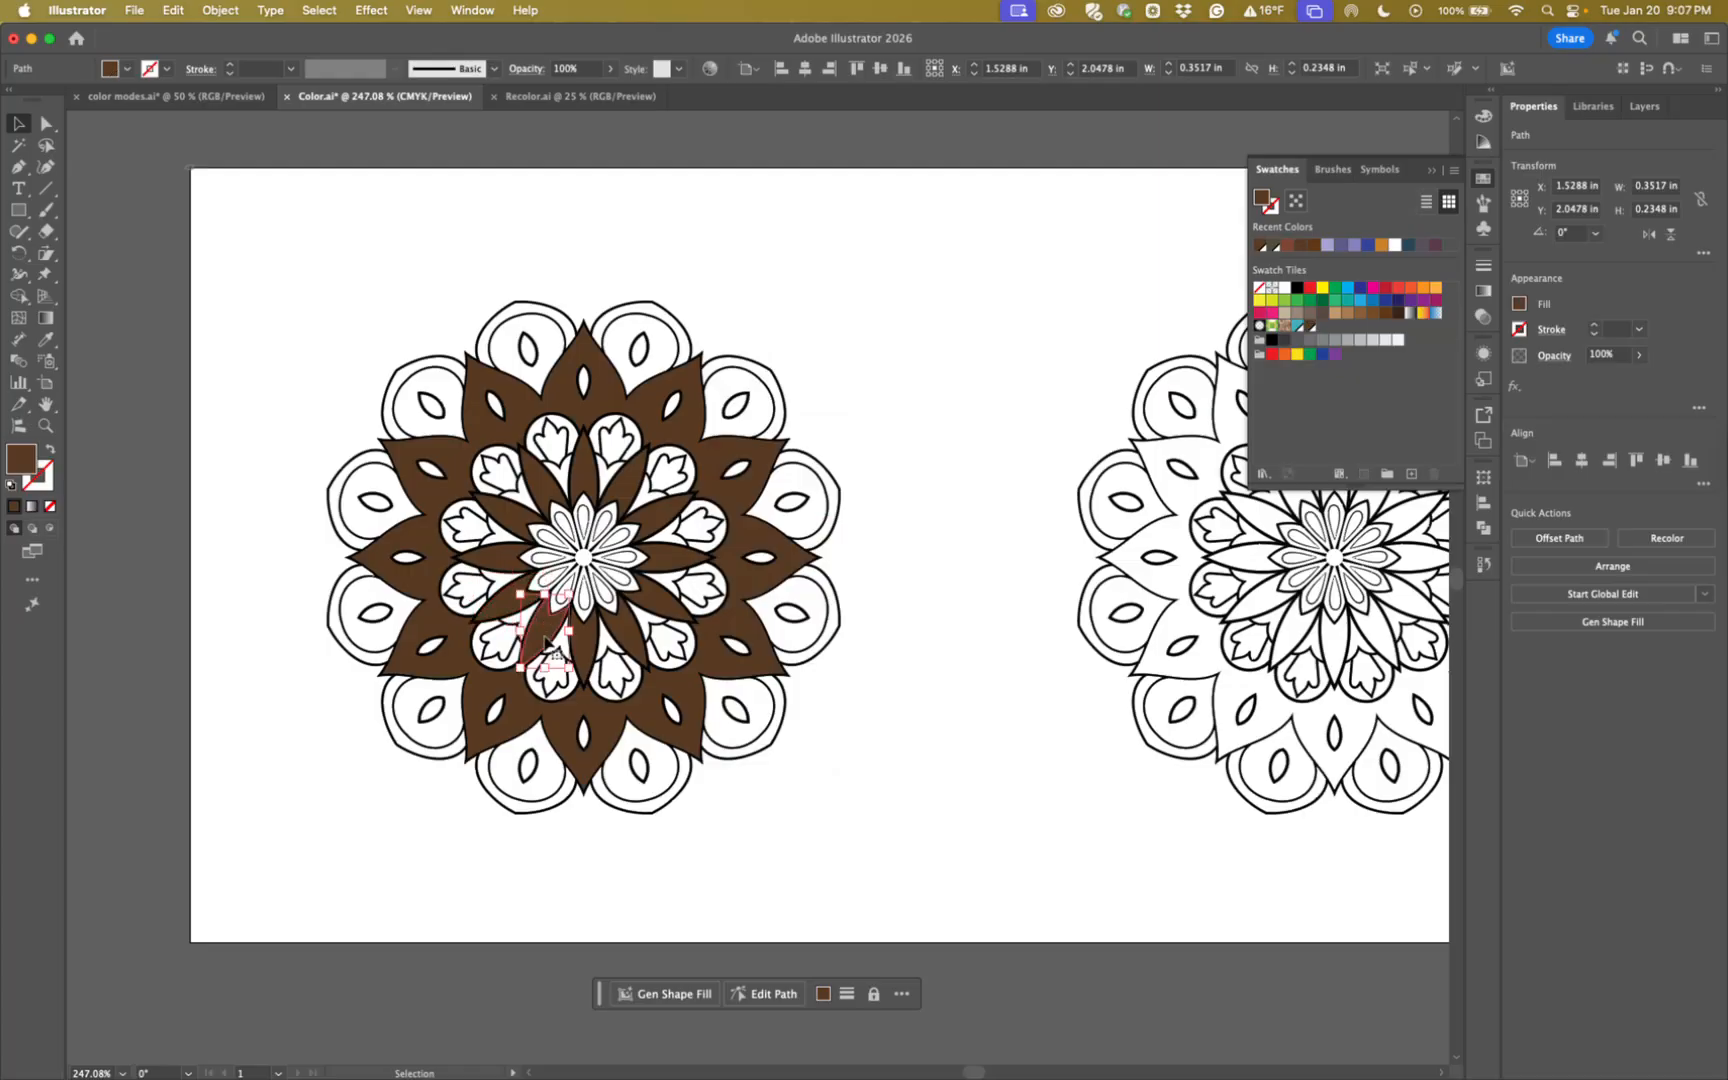
left_click(603, 640, "shift")
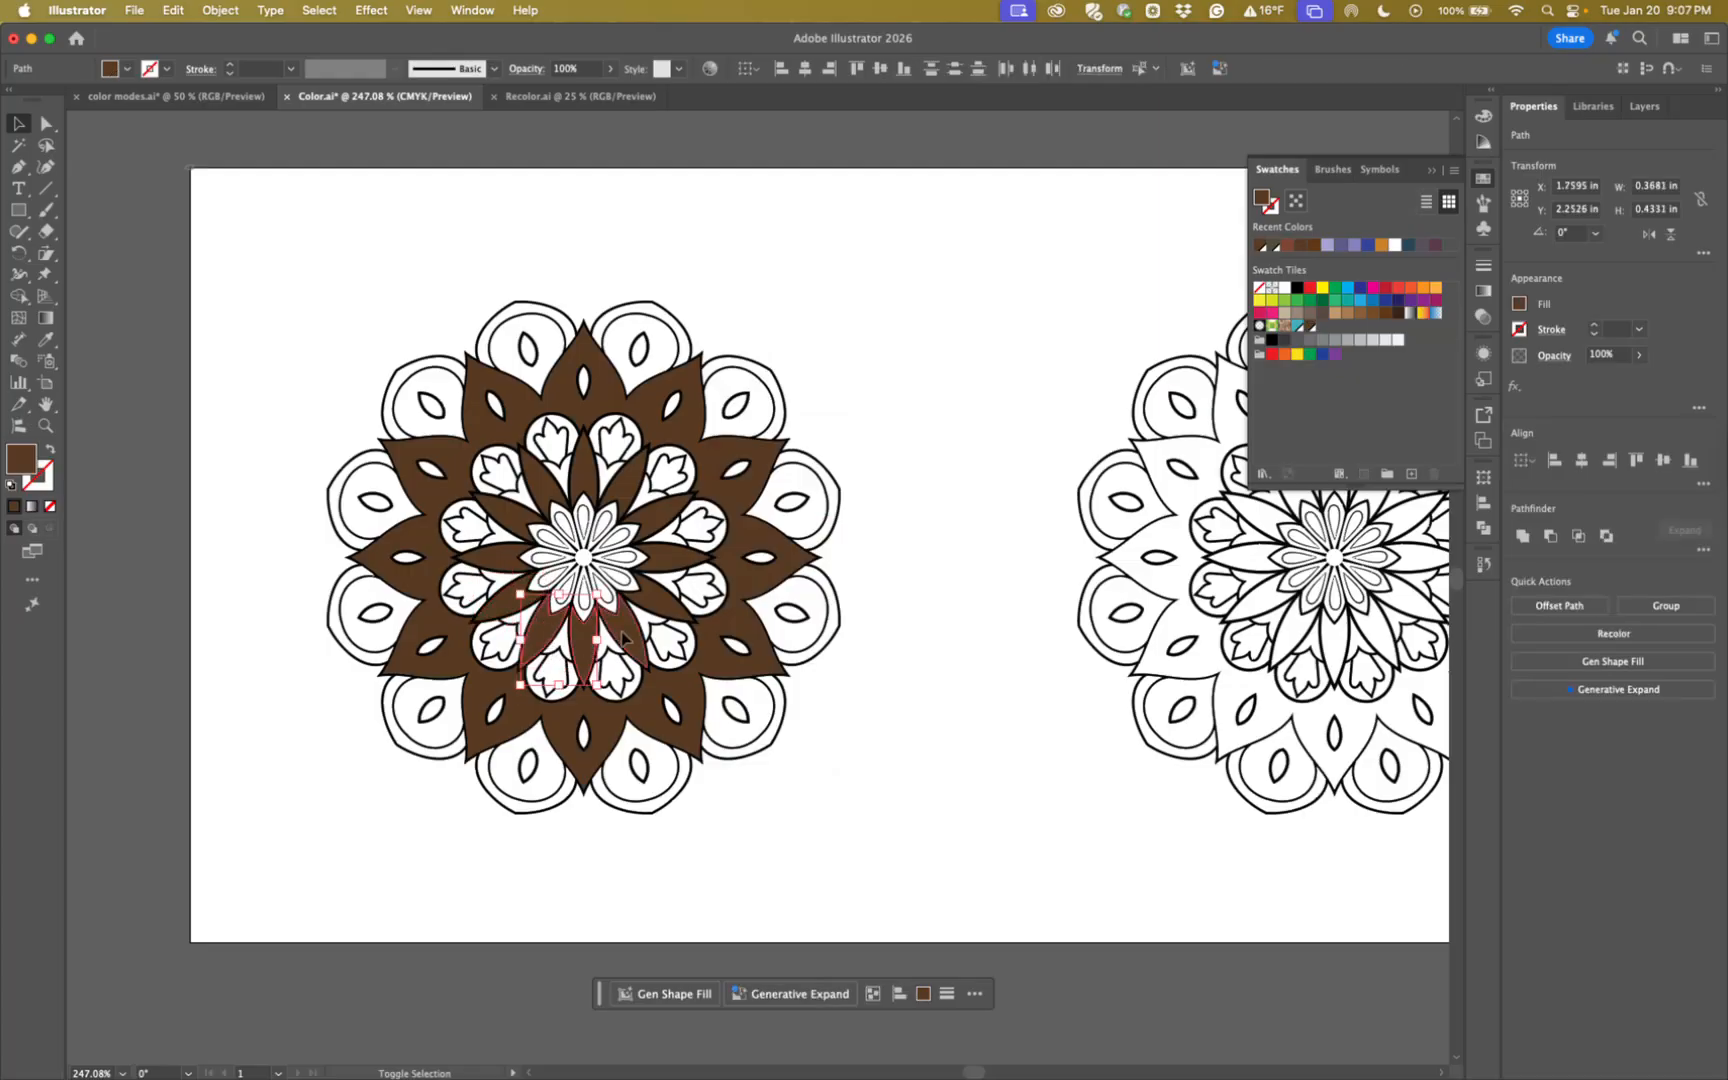
left_click(662, 612, "shift")
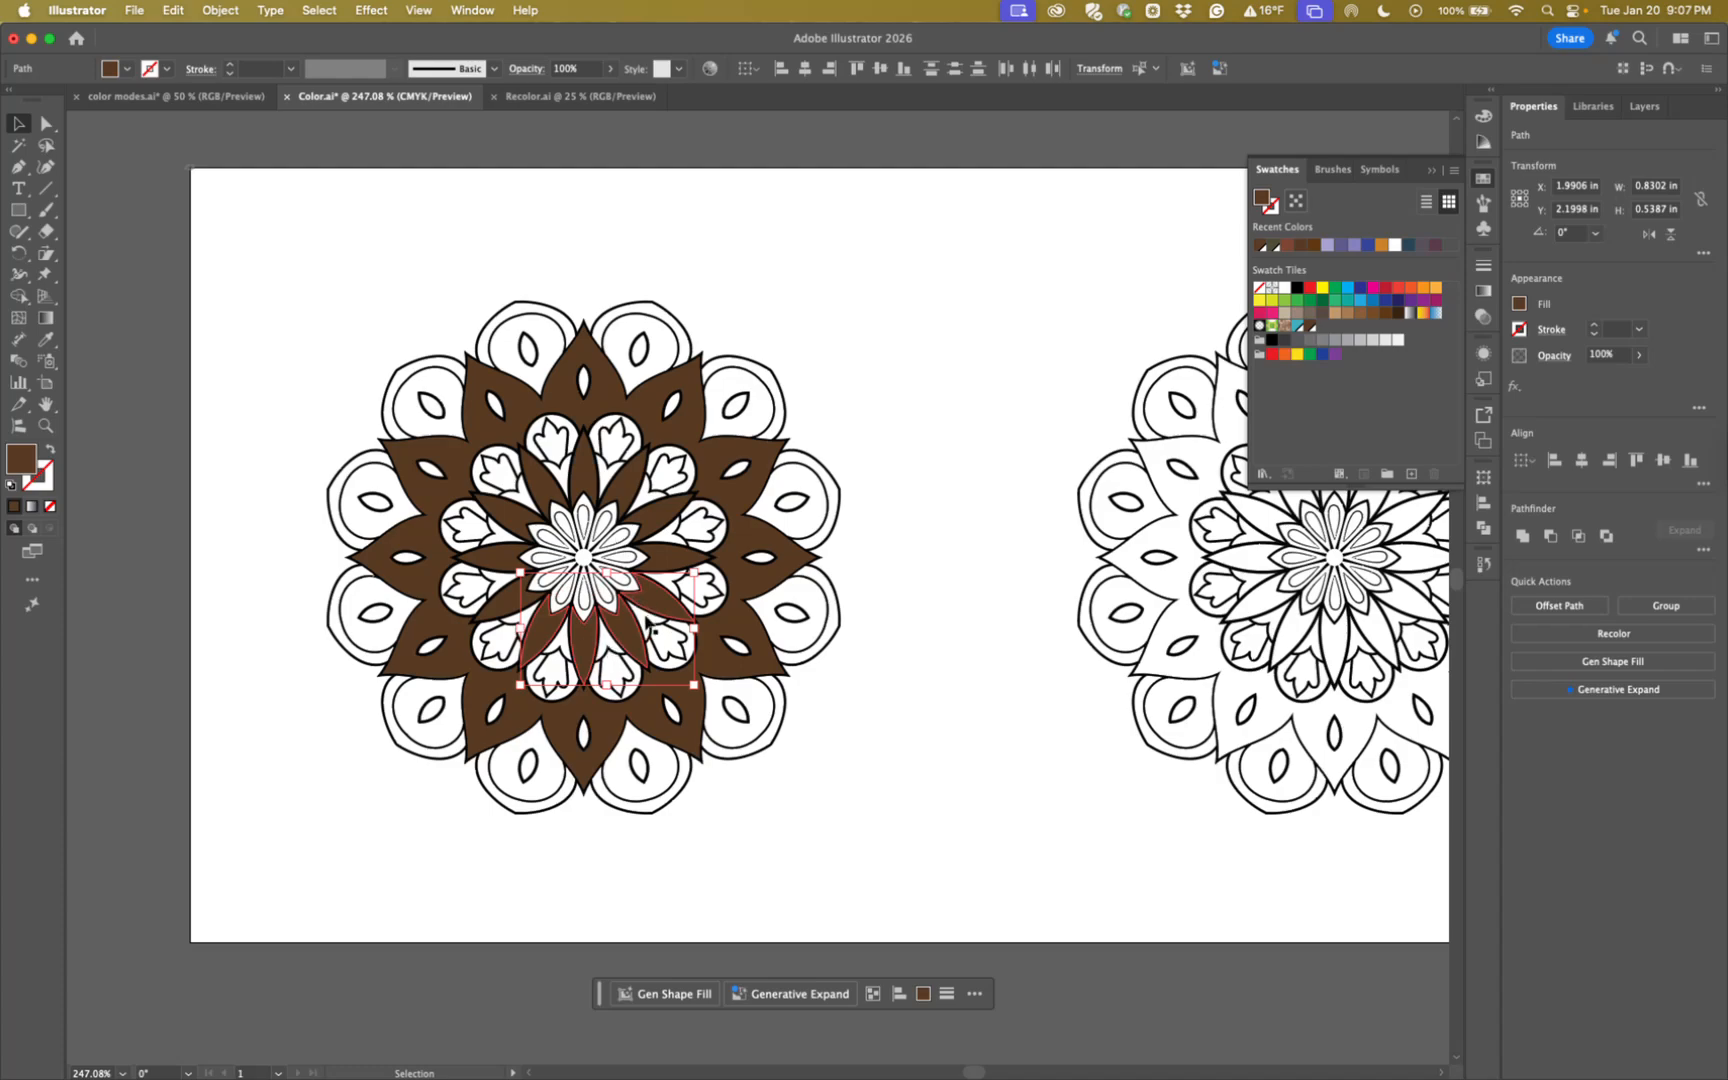
left_click(319, 12)
mouse_move(380, 196)
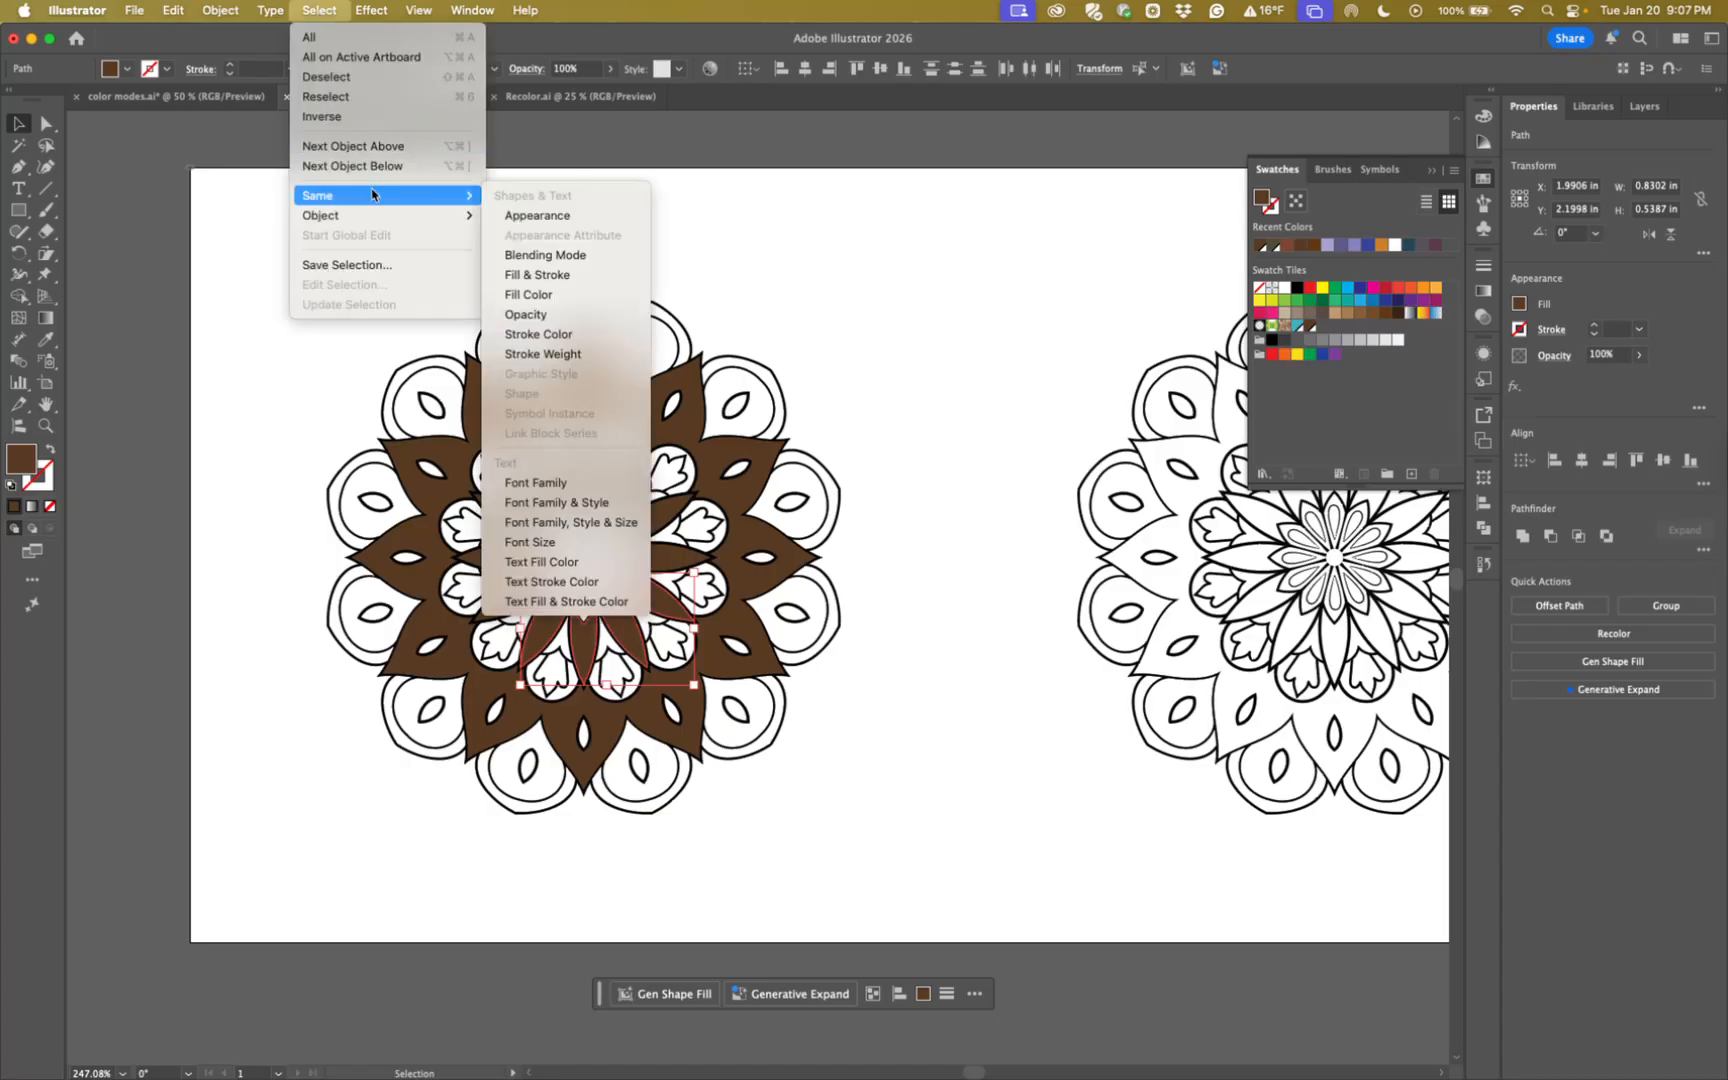
left_click(545, 295)
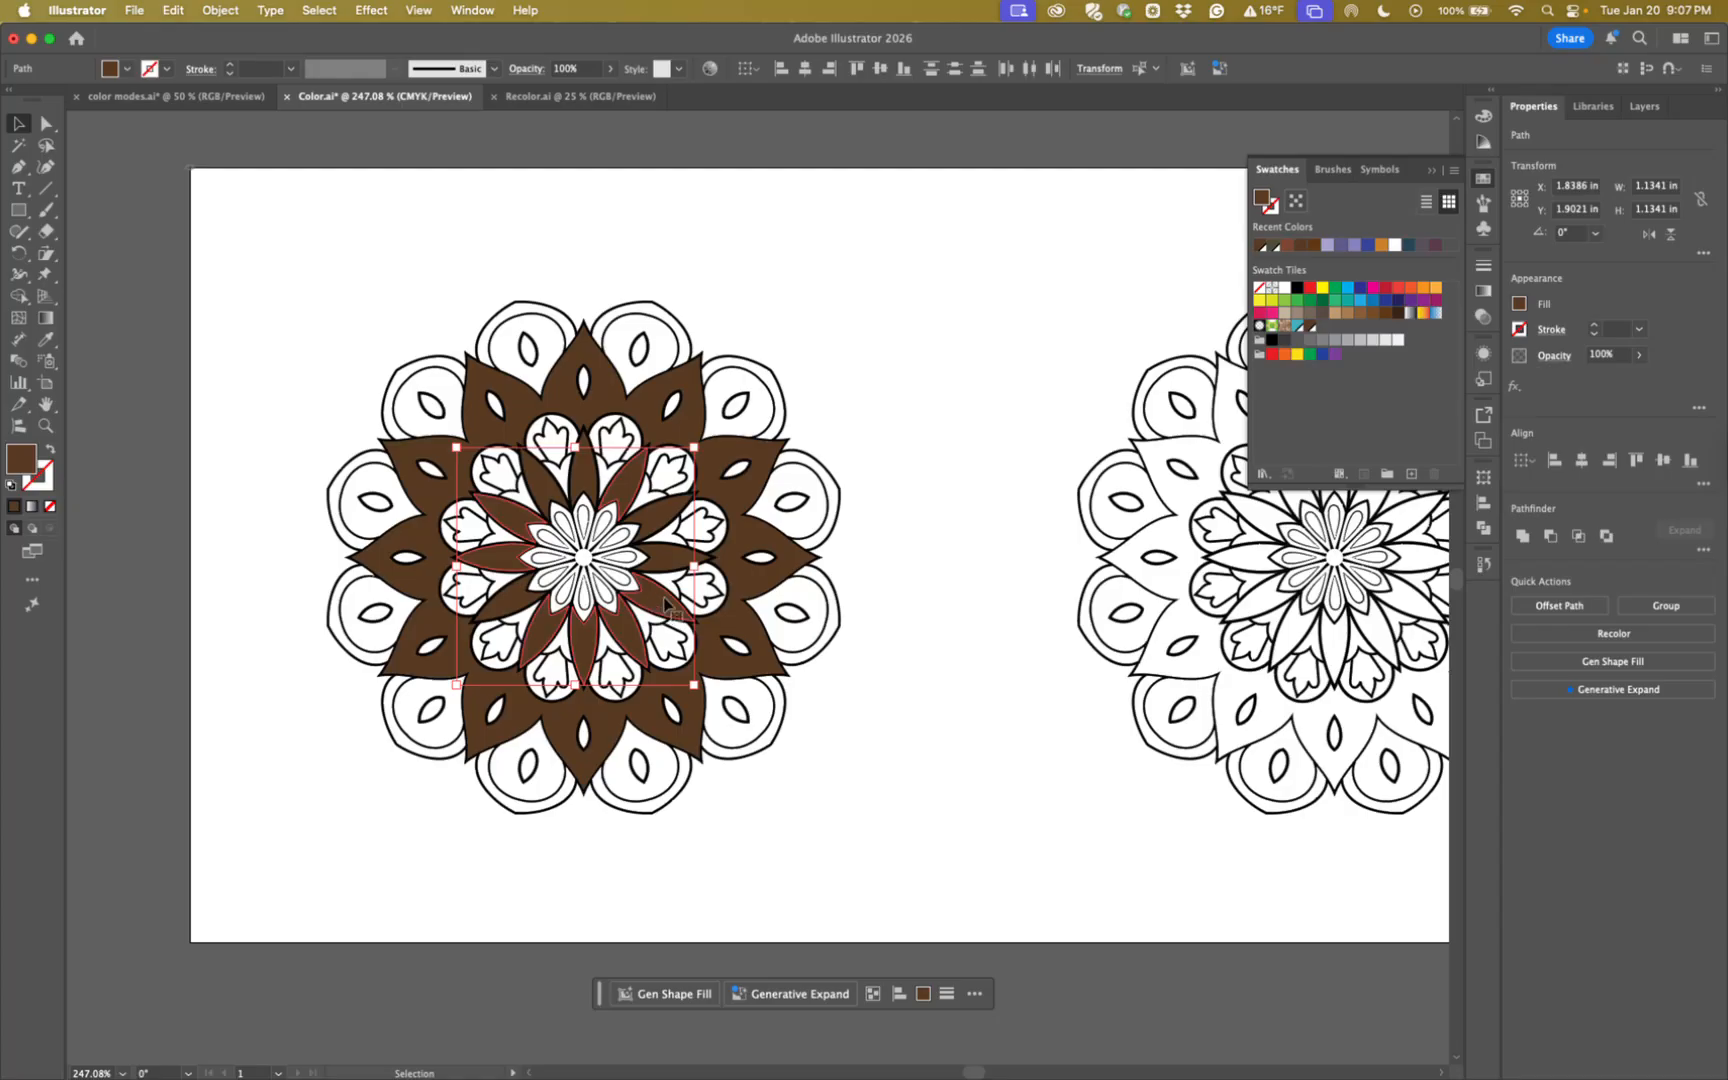
double_click(1311, 328)
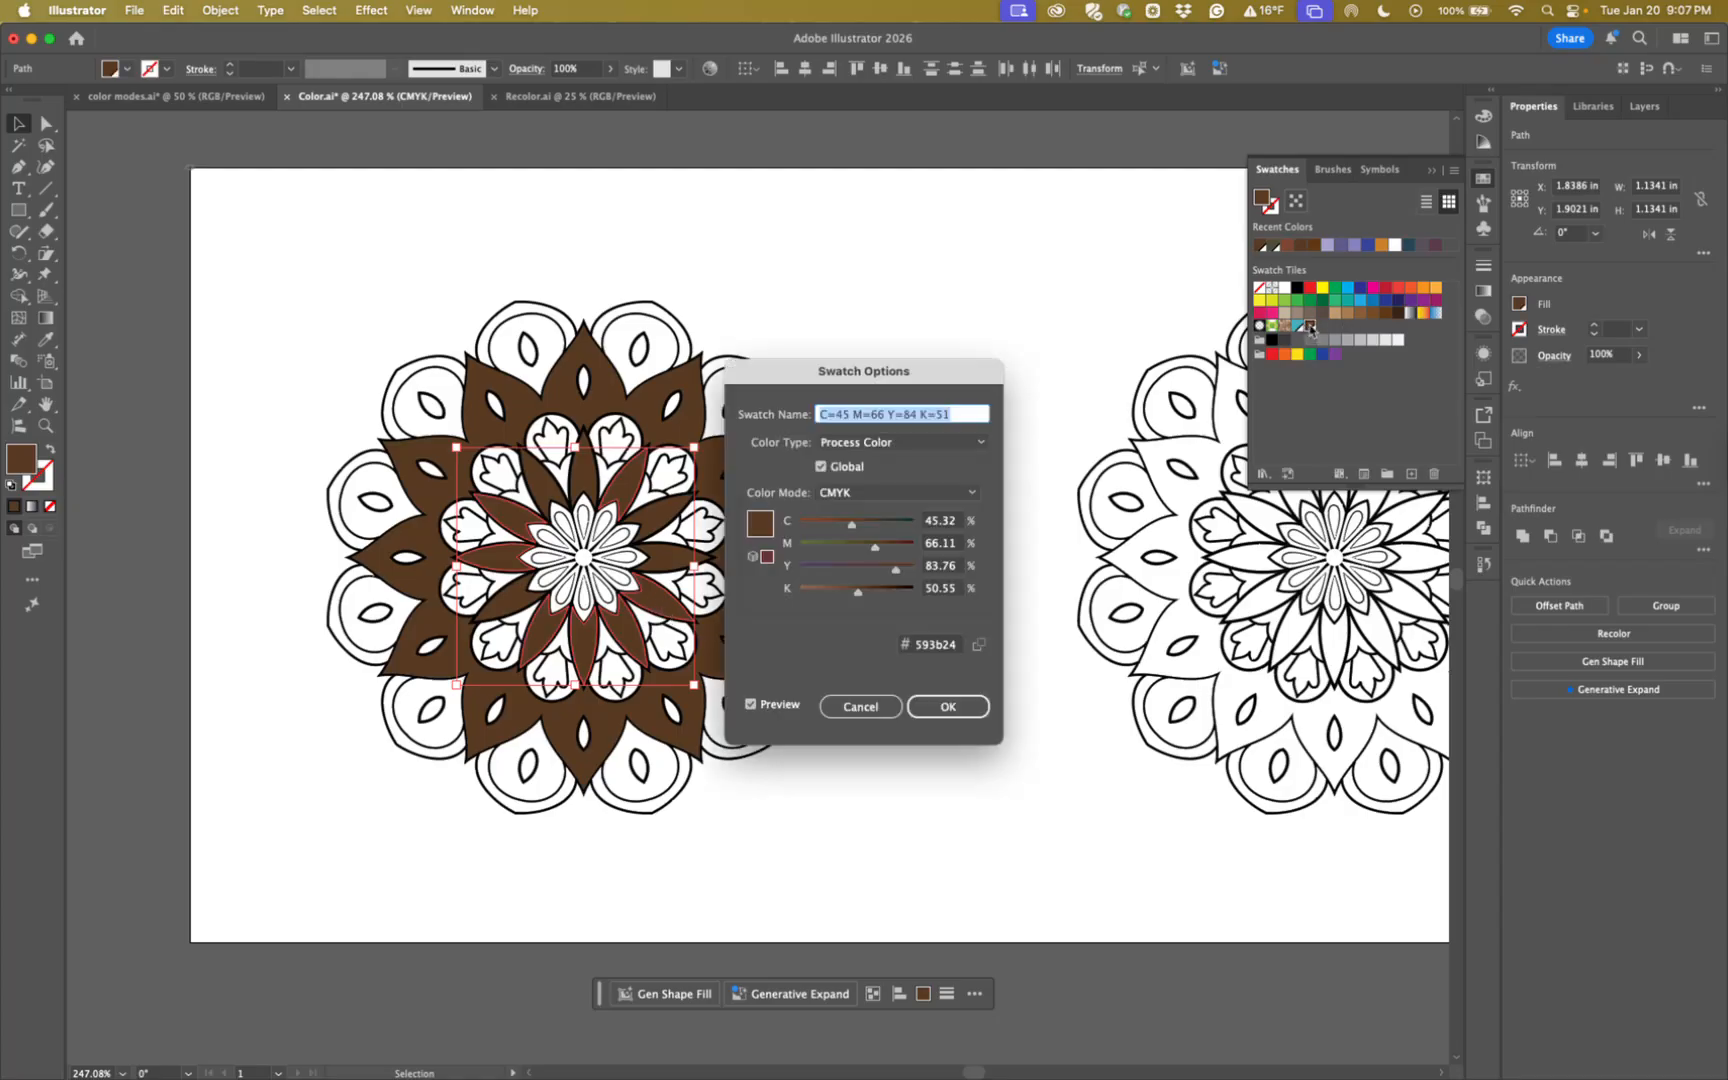
left_click(925, 705)
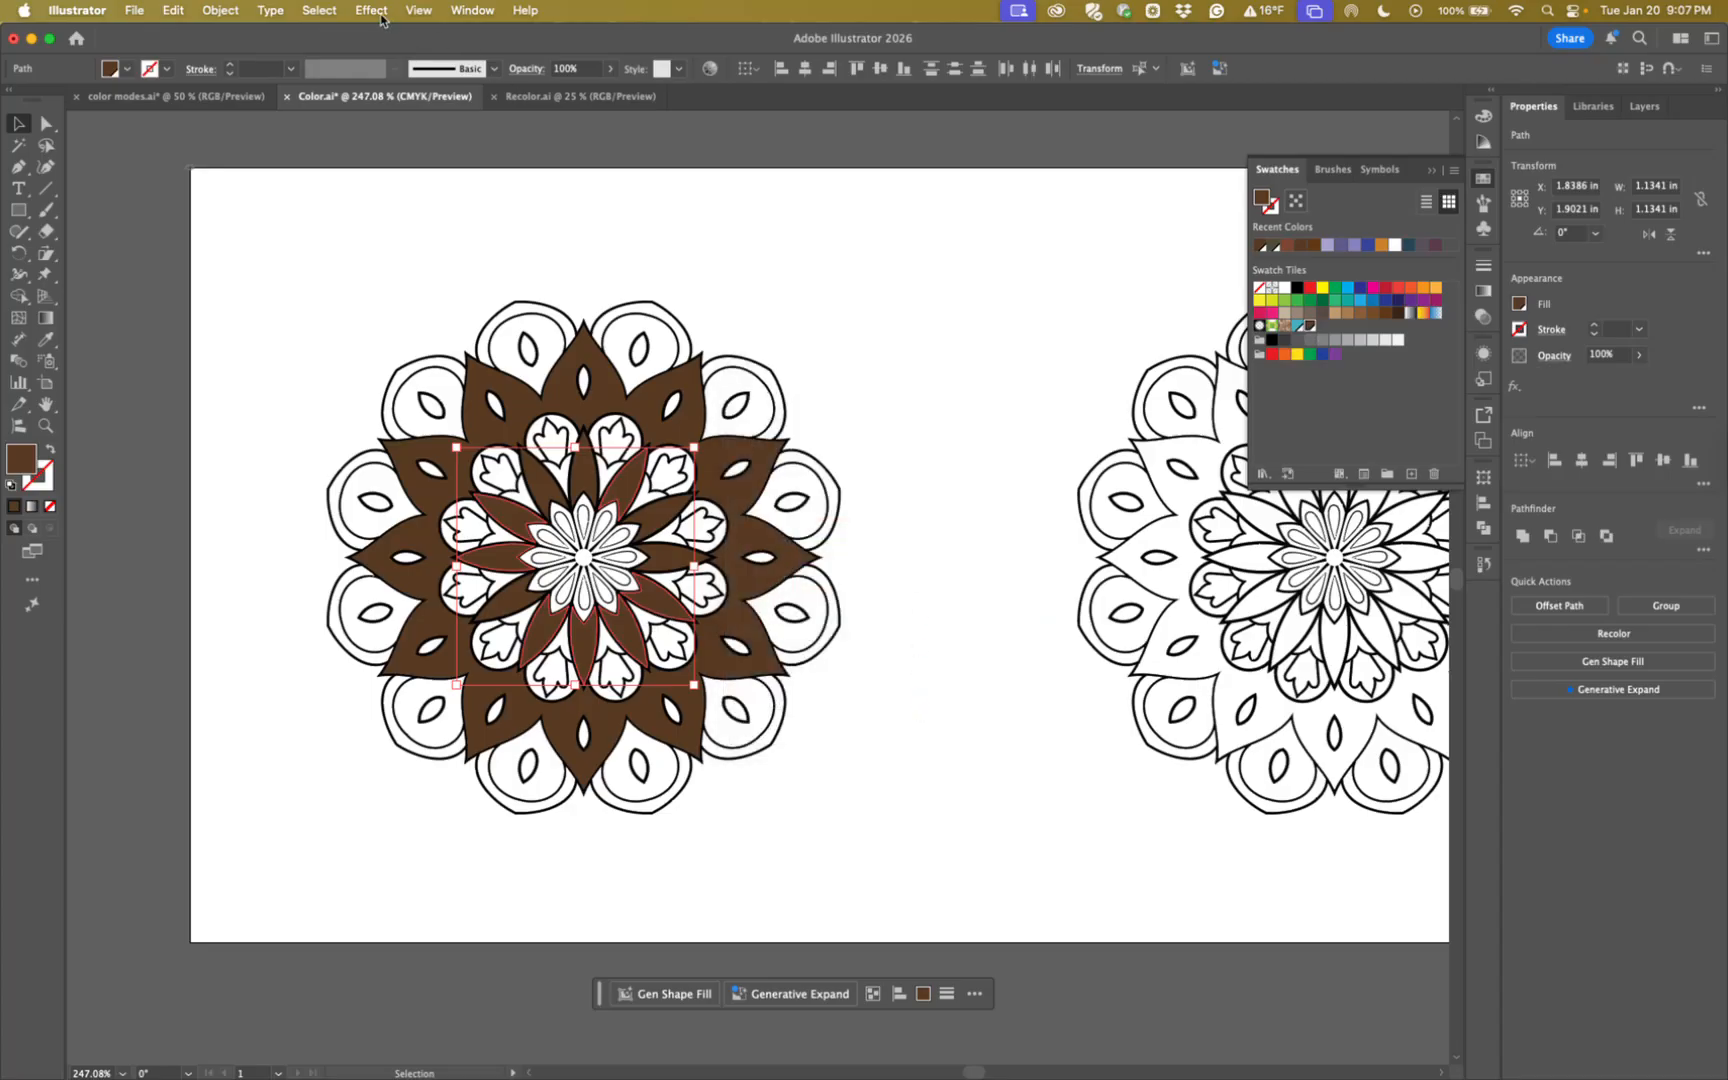
Check which objects share the inner petals' brown fill by selecting the same fill color, check the outer petal ring alone, and deselect.
left_click(320, 10)
mouse_move(402, 195)
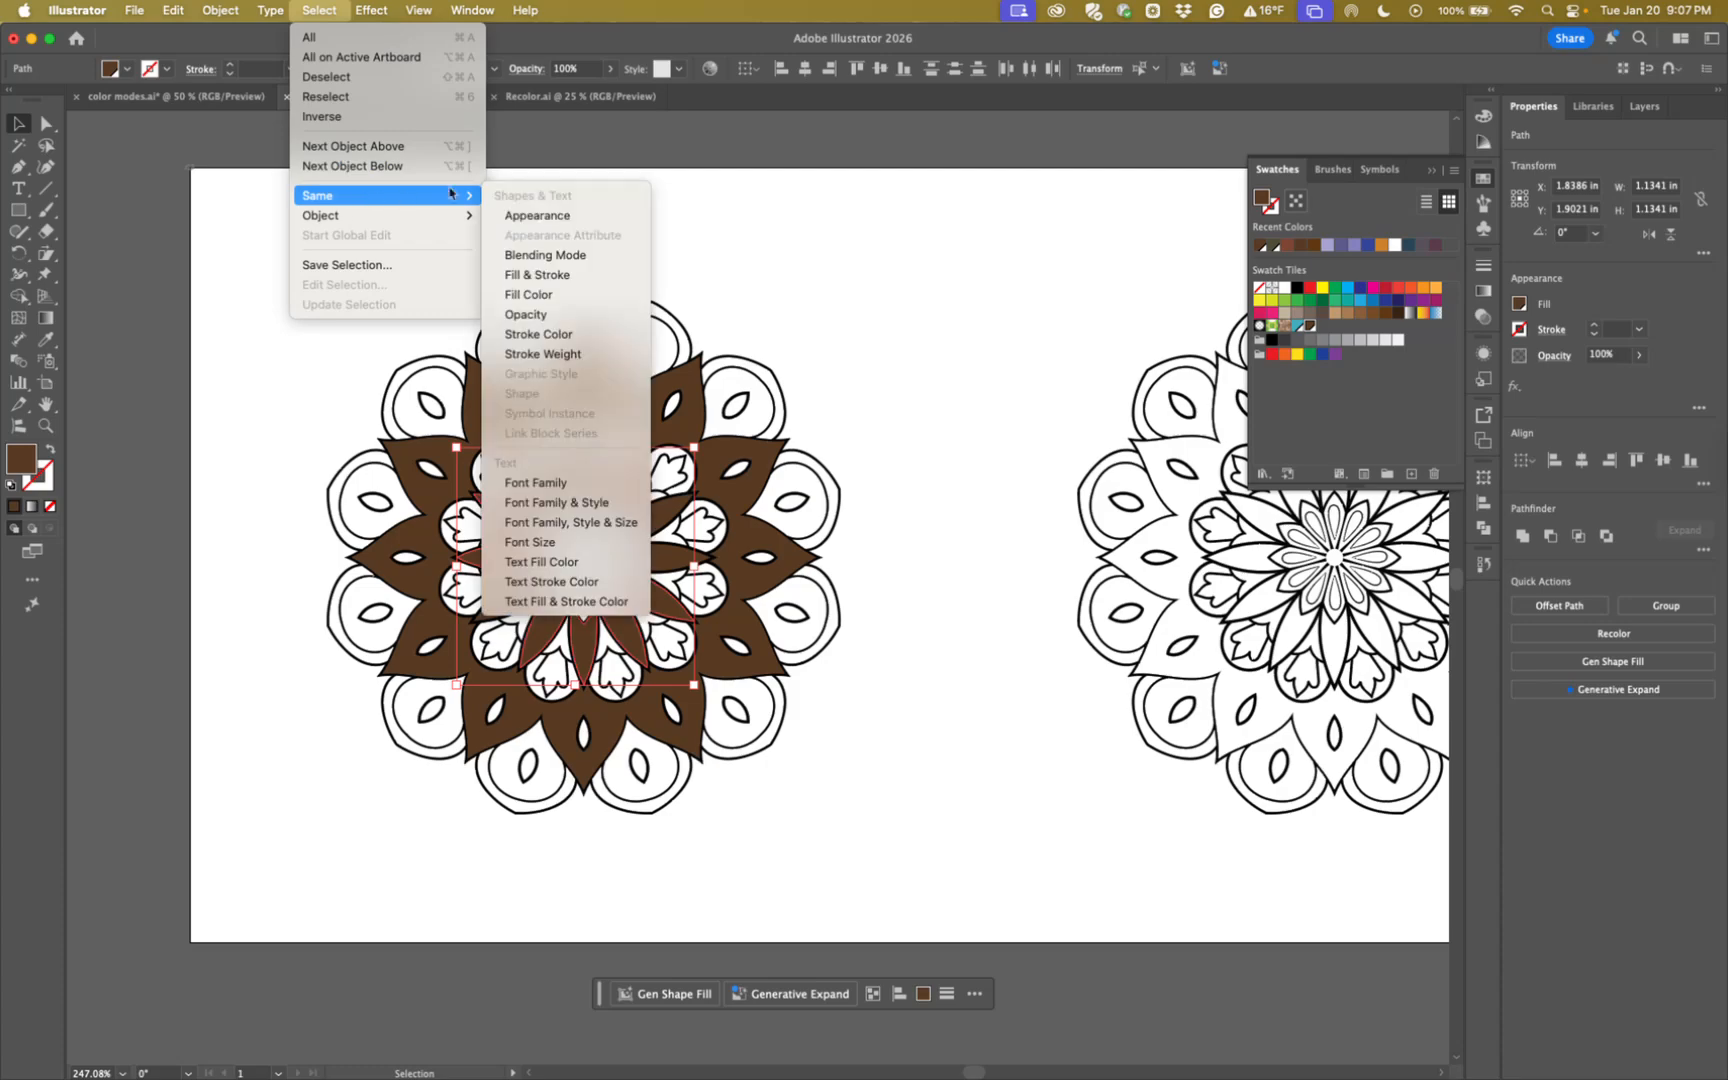
left_click(526, 296)
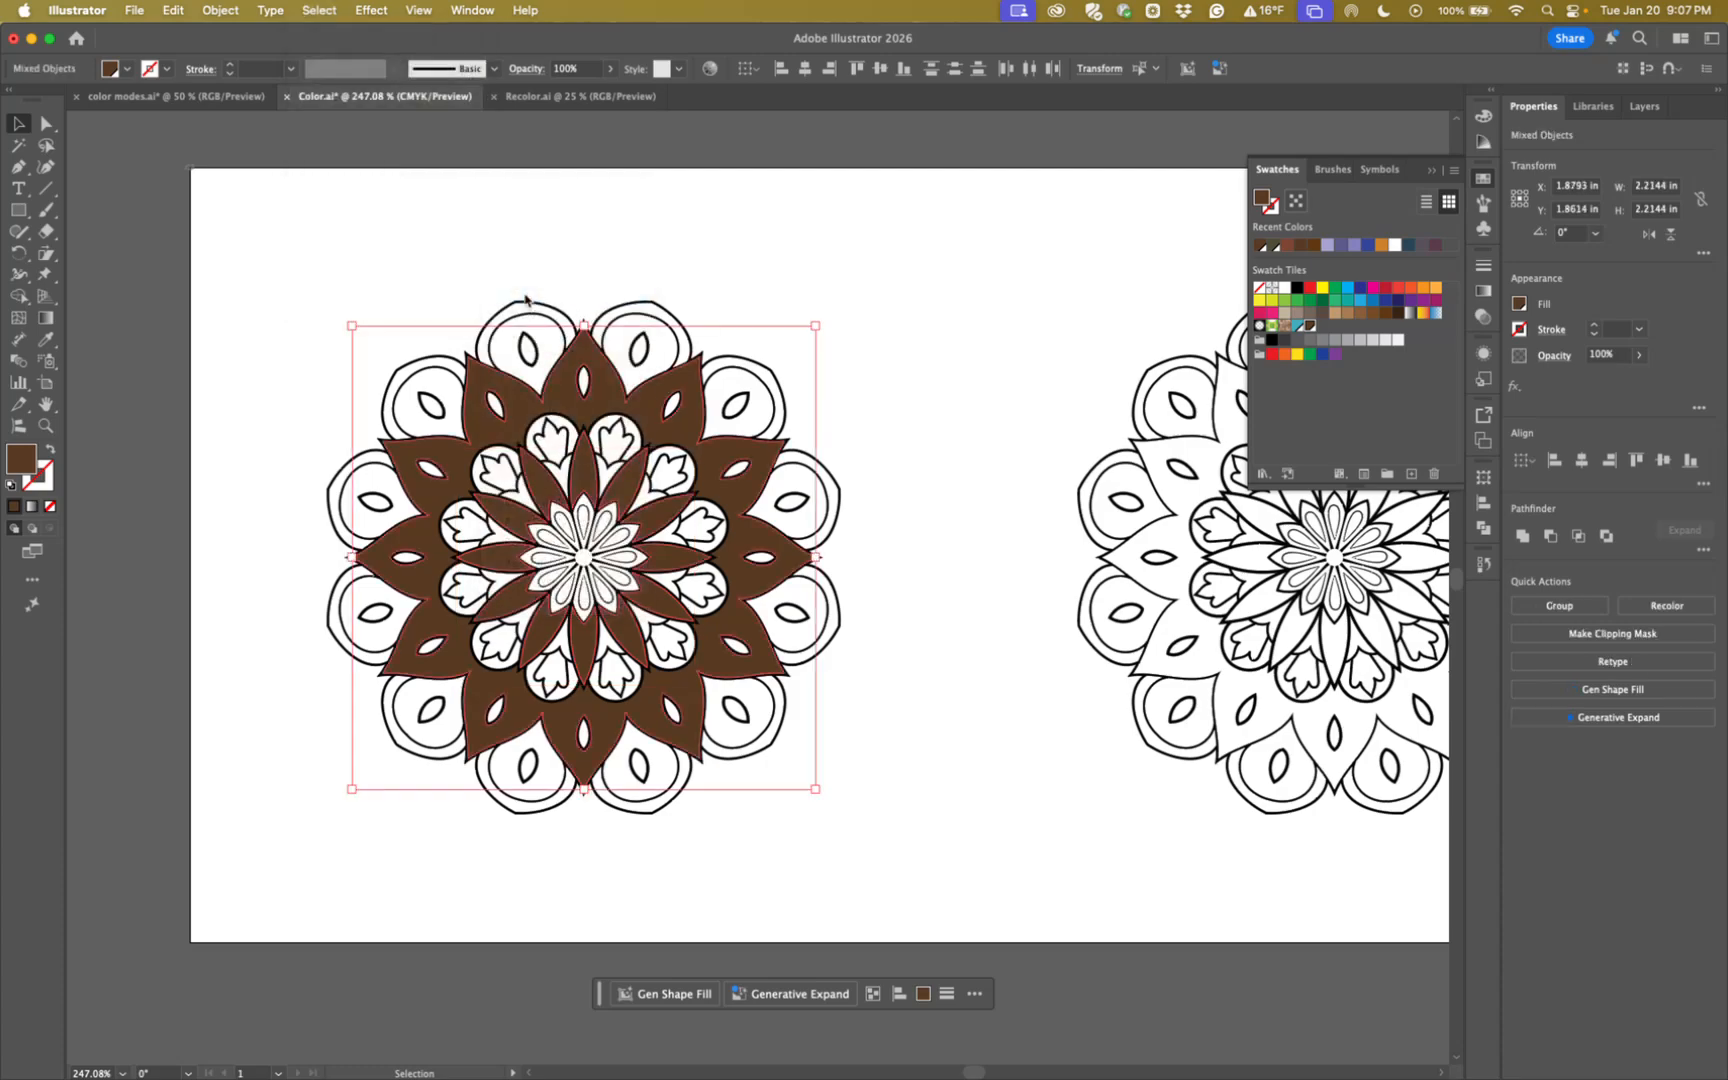
left_click(905, 441)
left_click(740, 505)
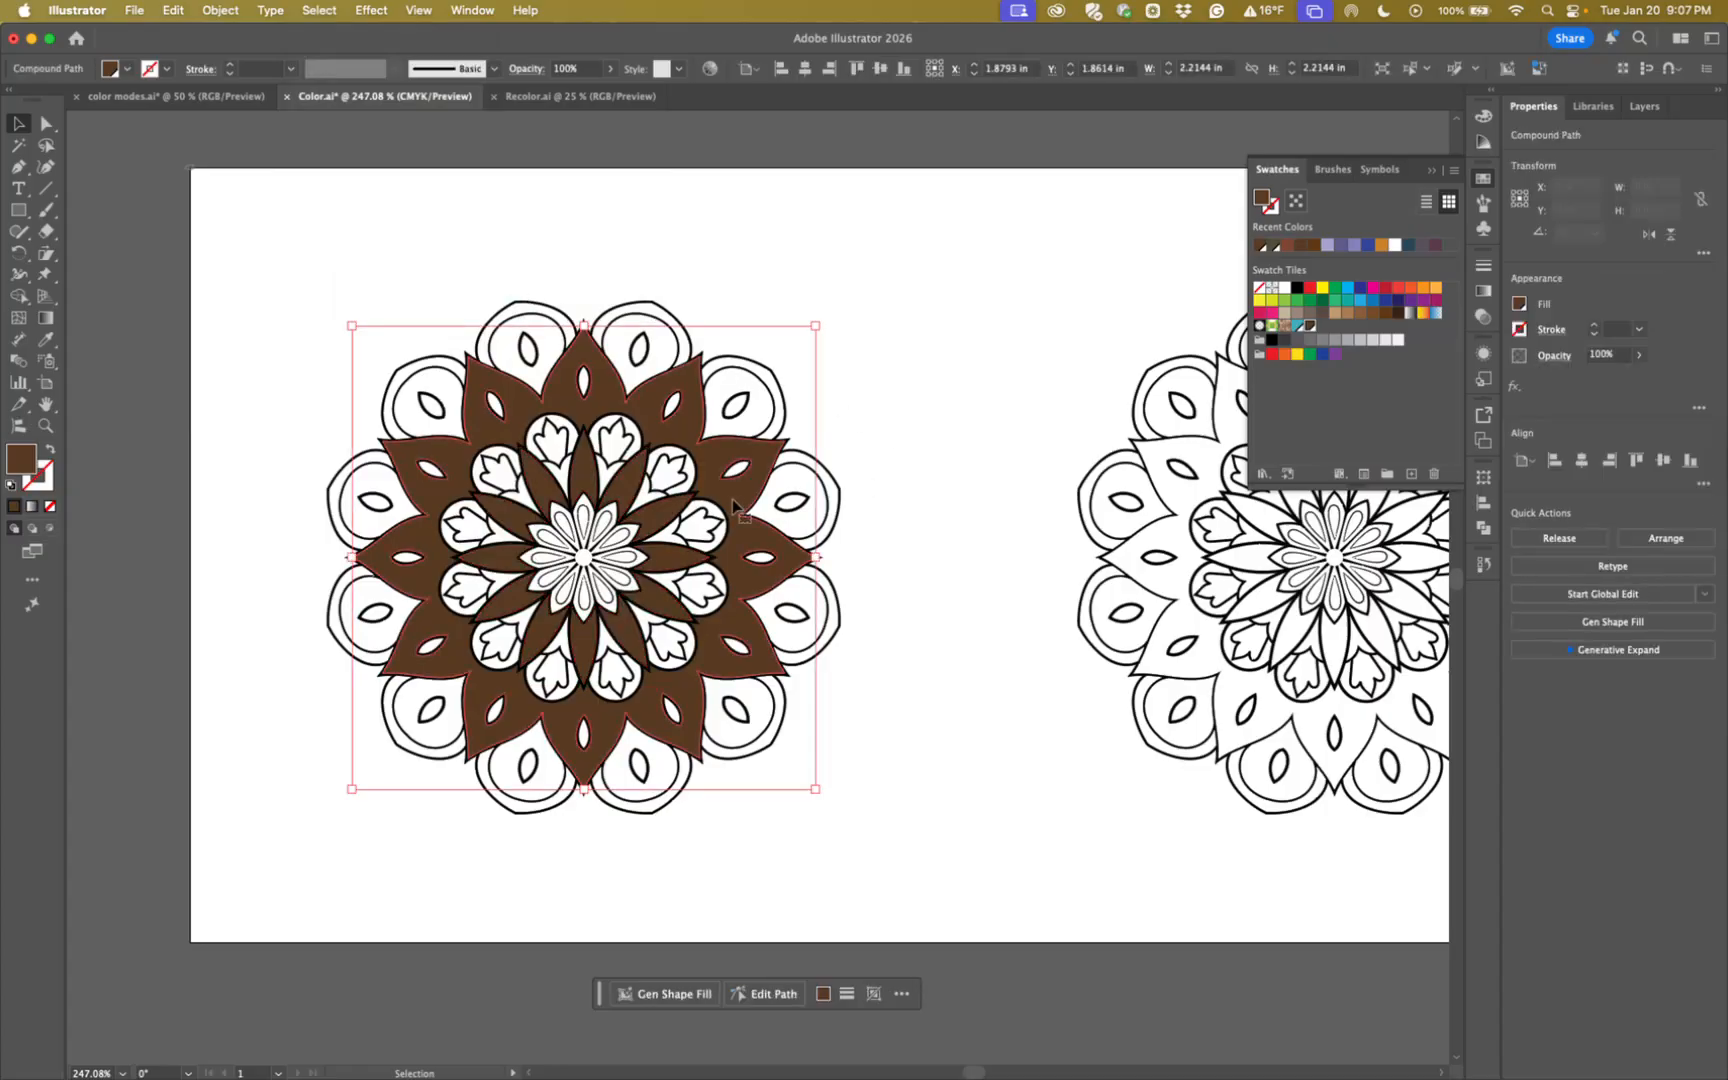
left_click(890, 502)
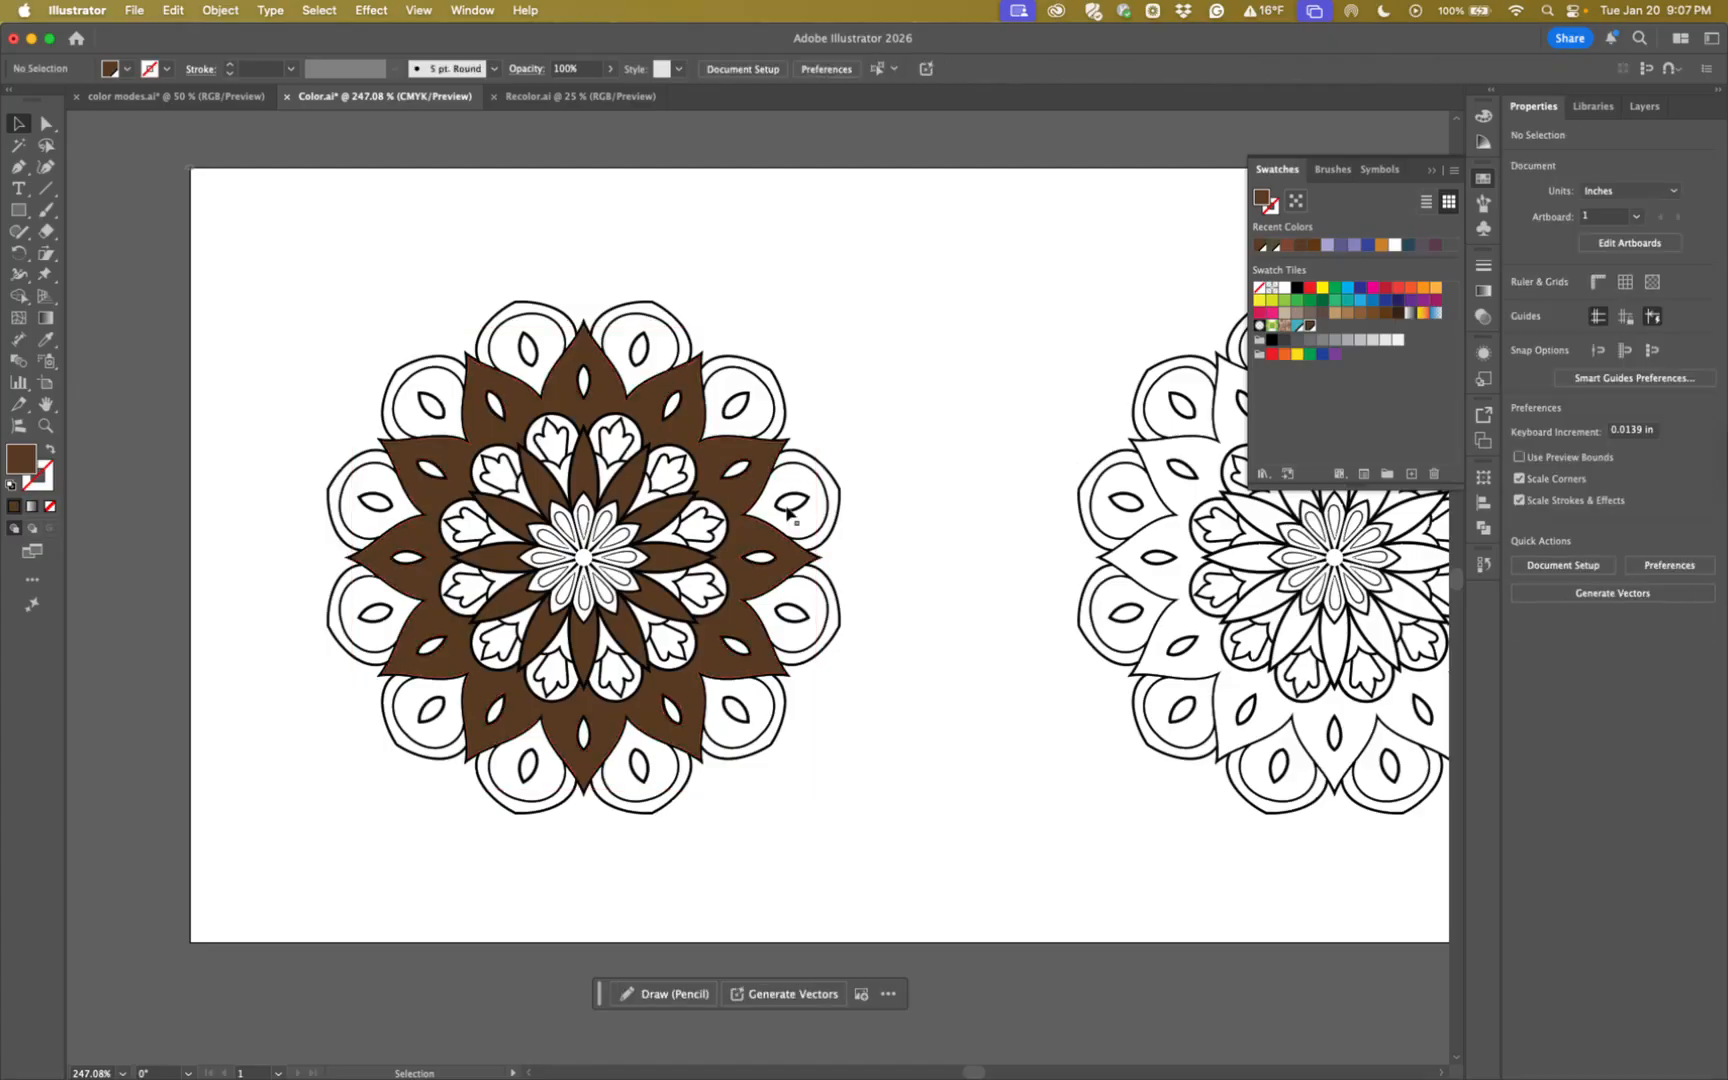
Change the global brown swatch to C=33 M=42 Y=56 K=63 and check the recolored outer petal ring by selecting it.
double_click(1311, 328)
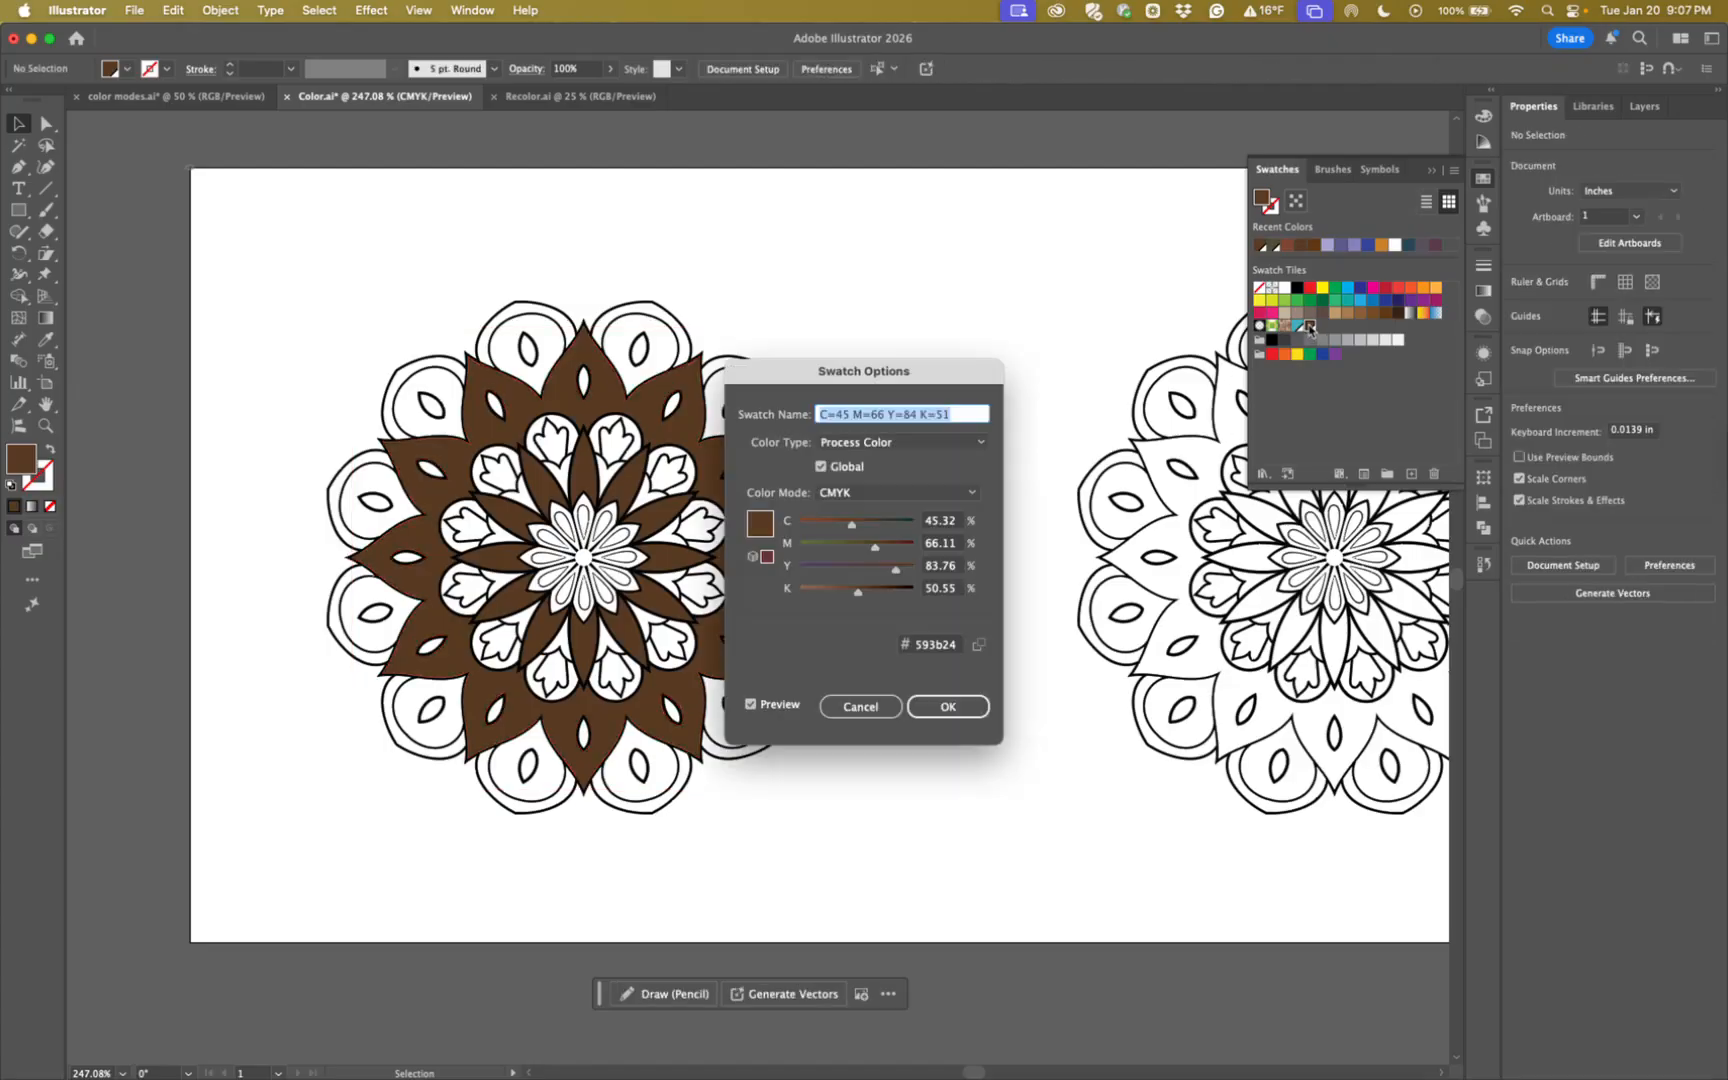
mouse_move(857, 532)
left_mouse_down()
mouse_move(825, 531)
mouse_move(888, 570)
mouse_move(862, 577)
mouse_move(880, 592)
mouse_move(850, 573)
mouse_move(866, 588)
mouse_move(839, 528)
left_mouse_up()
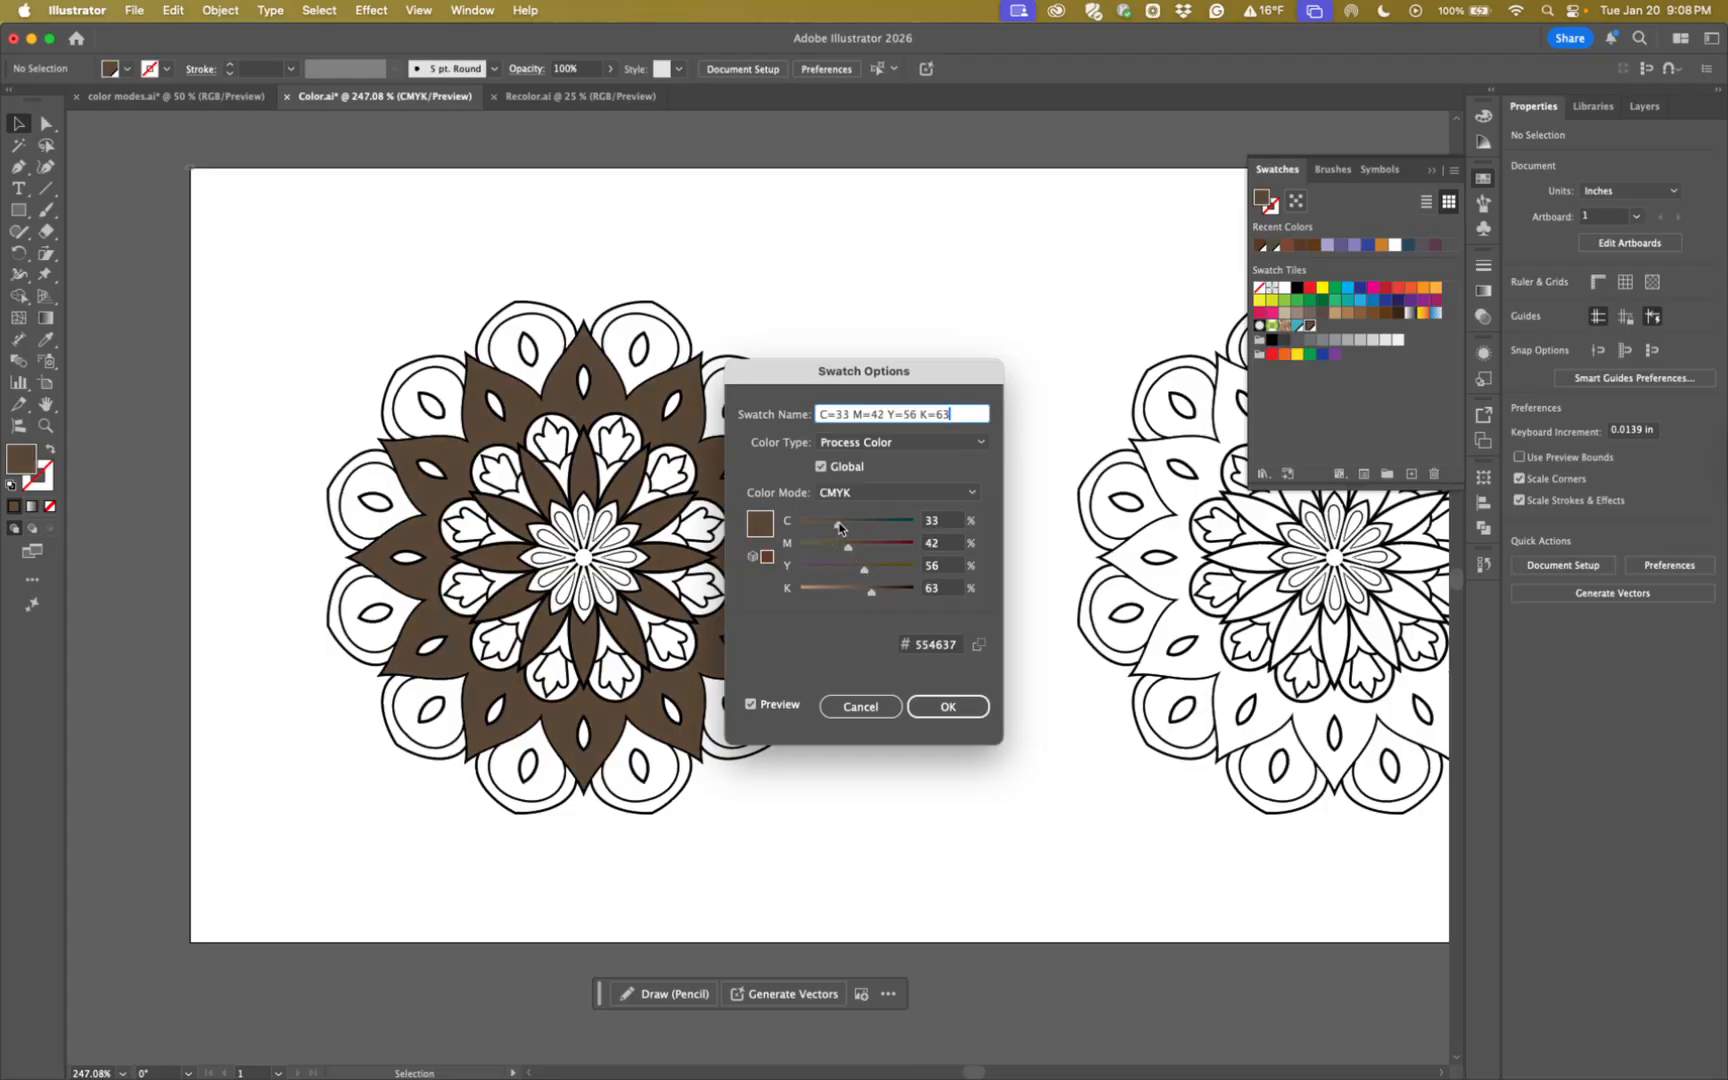
left_click(945, 706)
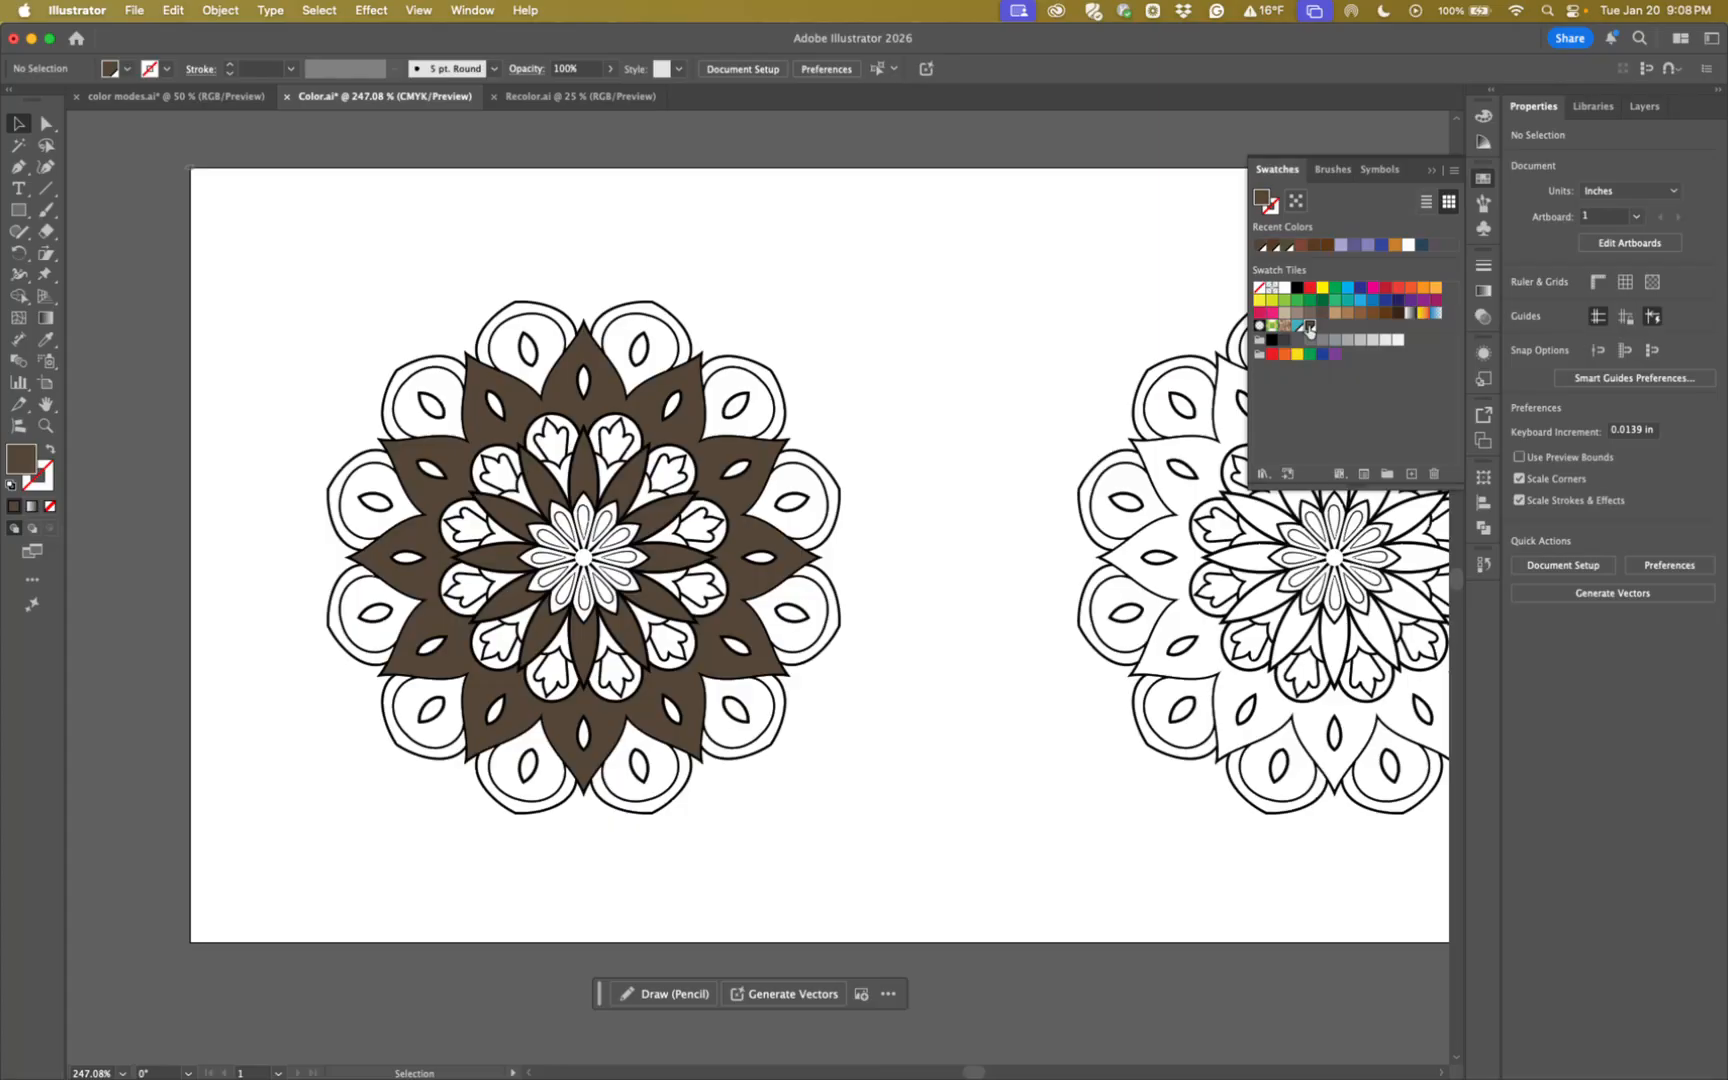
left_click(734, 495)
left_click(900, 492)
left_click(746, 483)
left_click(895, 481)
Show the Color Guide for the selected outer petal ring and choose the High Contrast 2 harmony rule.
left_click(1430, 173)
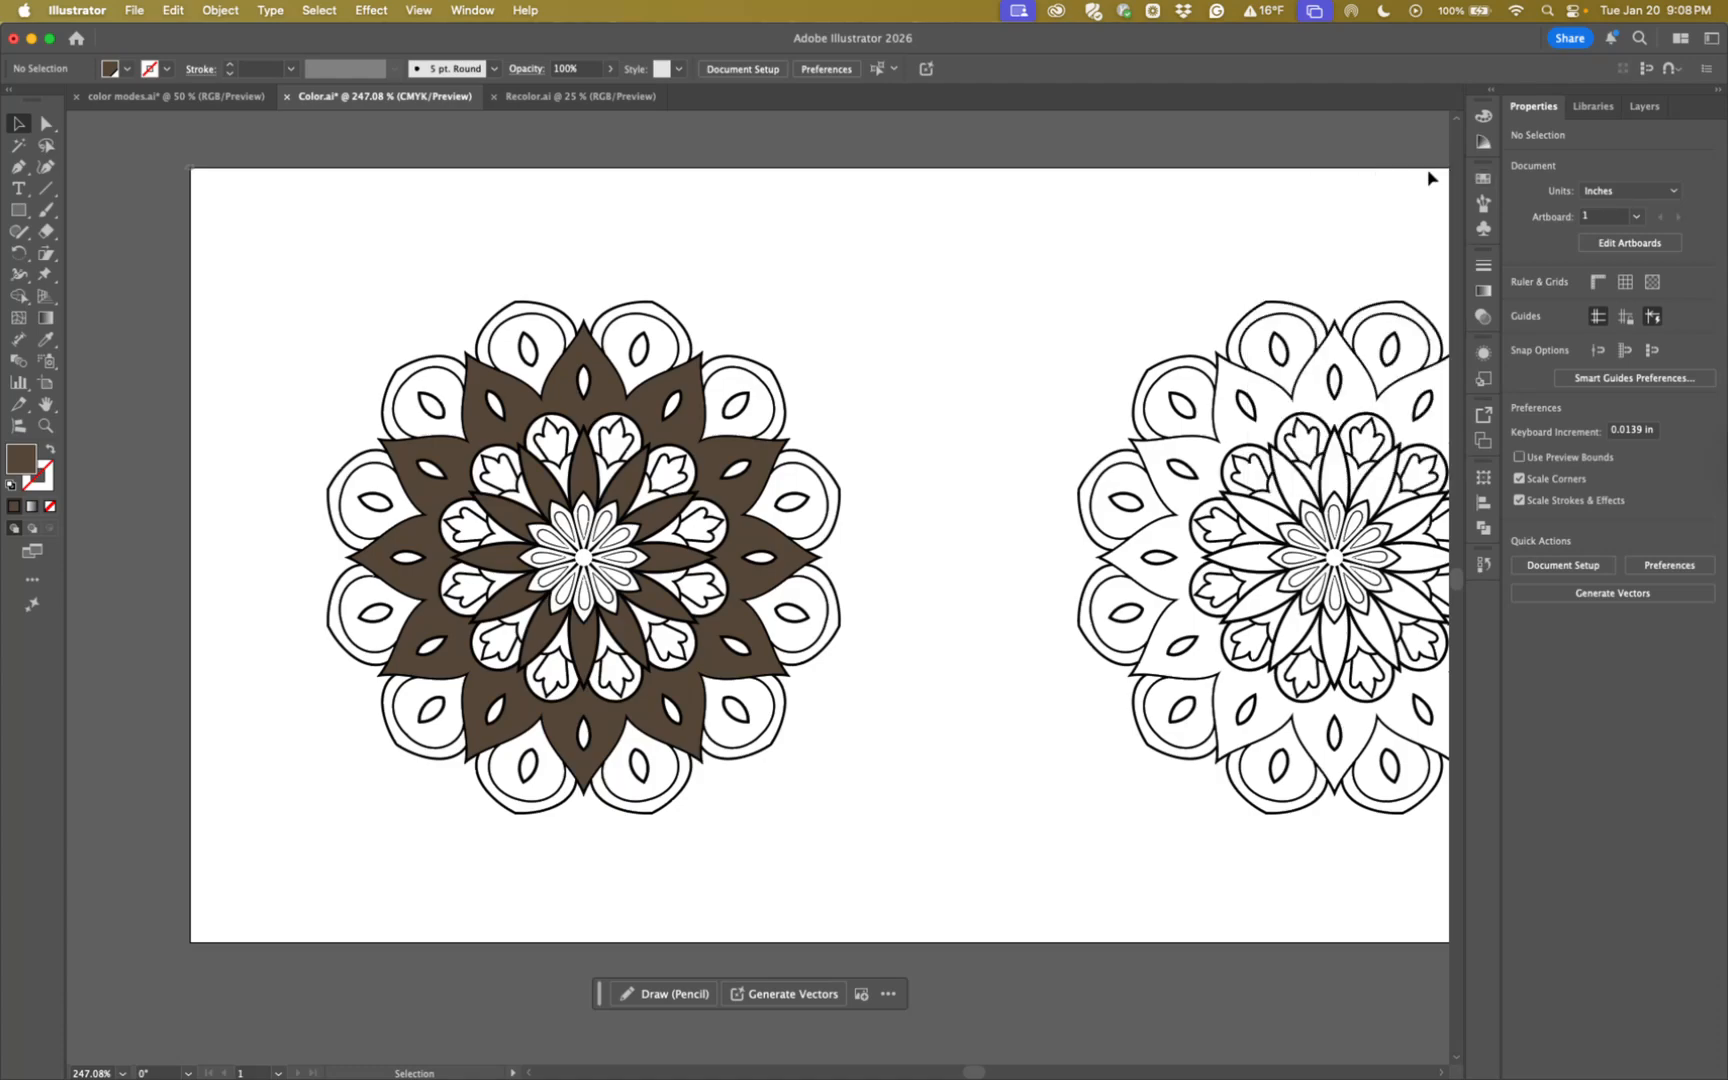
left_click(1483, 145)
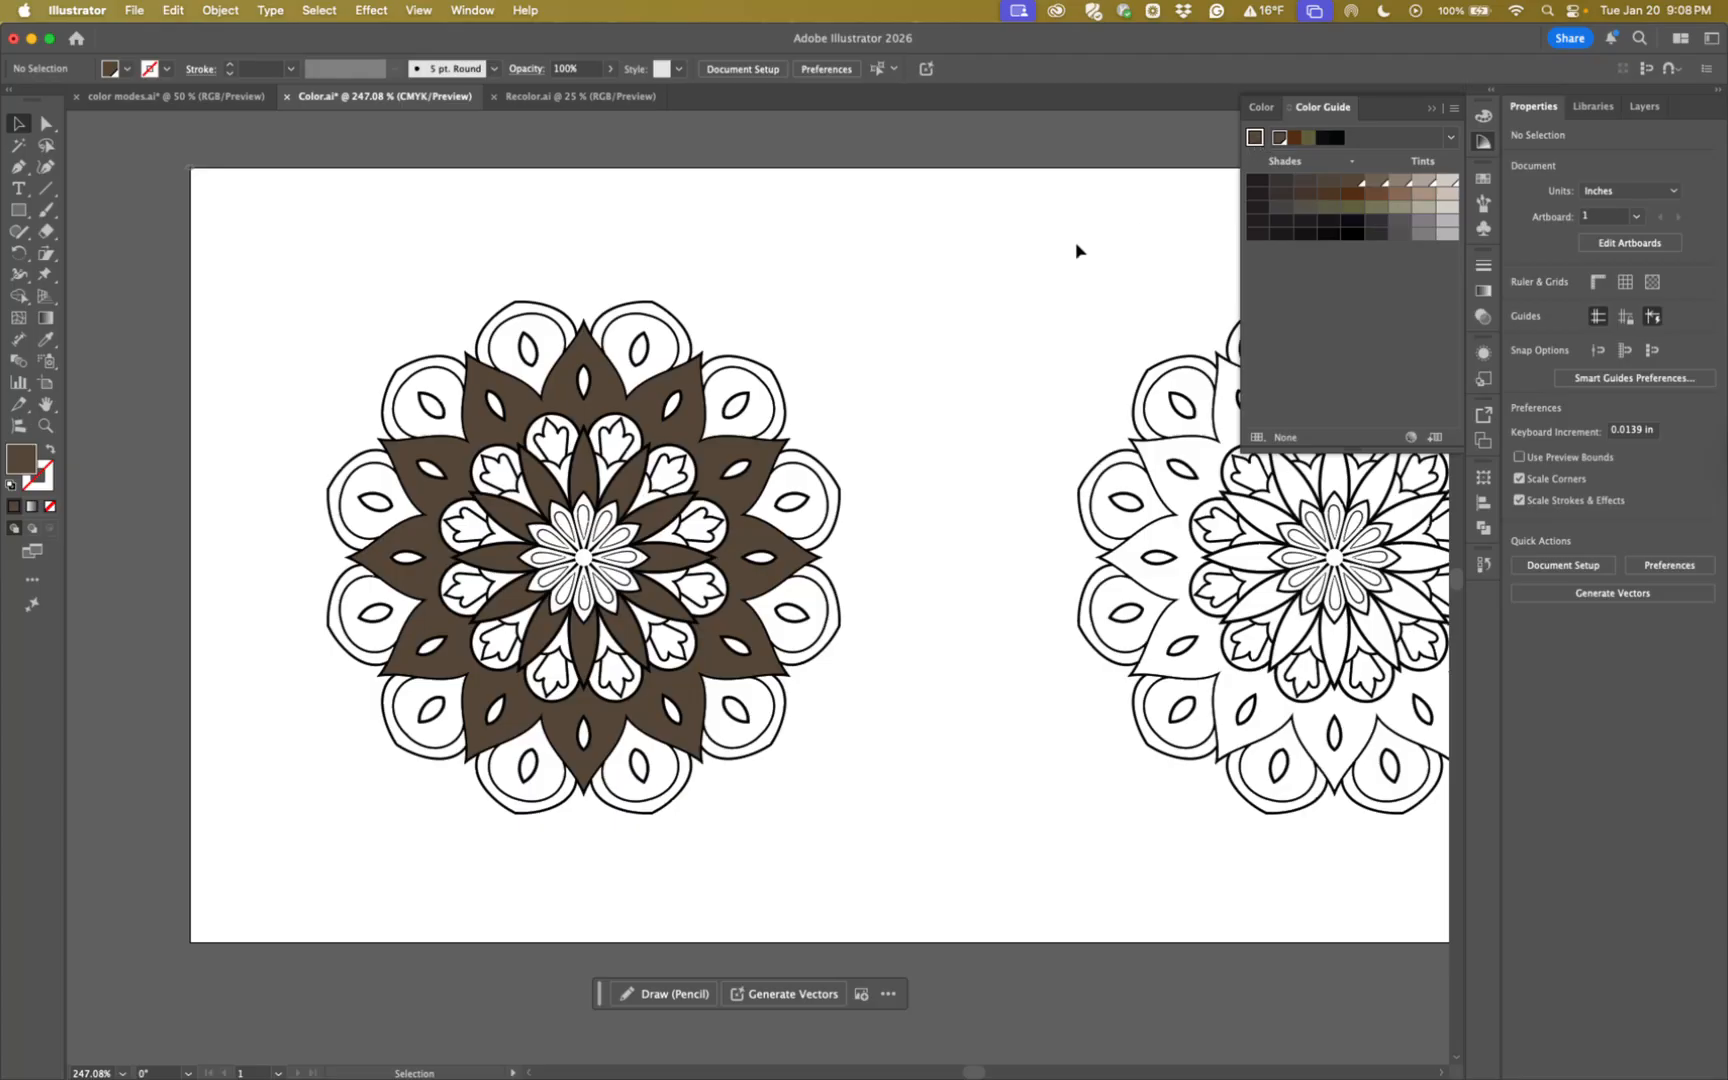
left_click(731, 495)
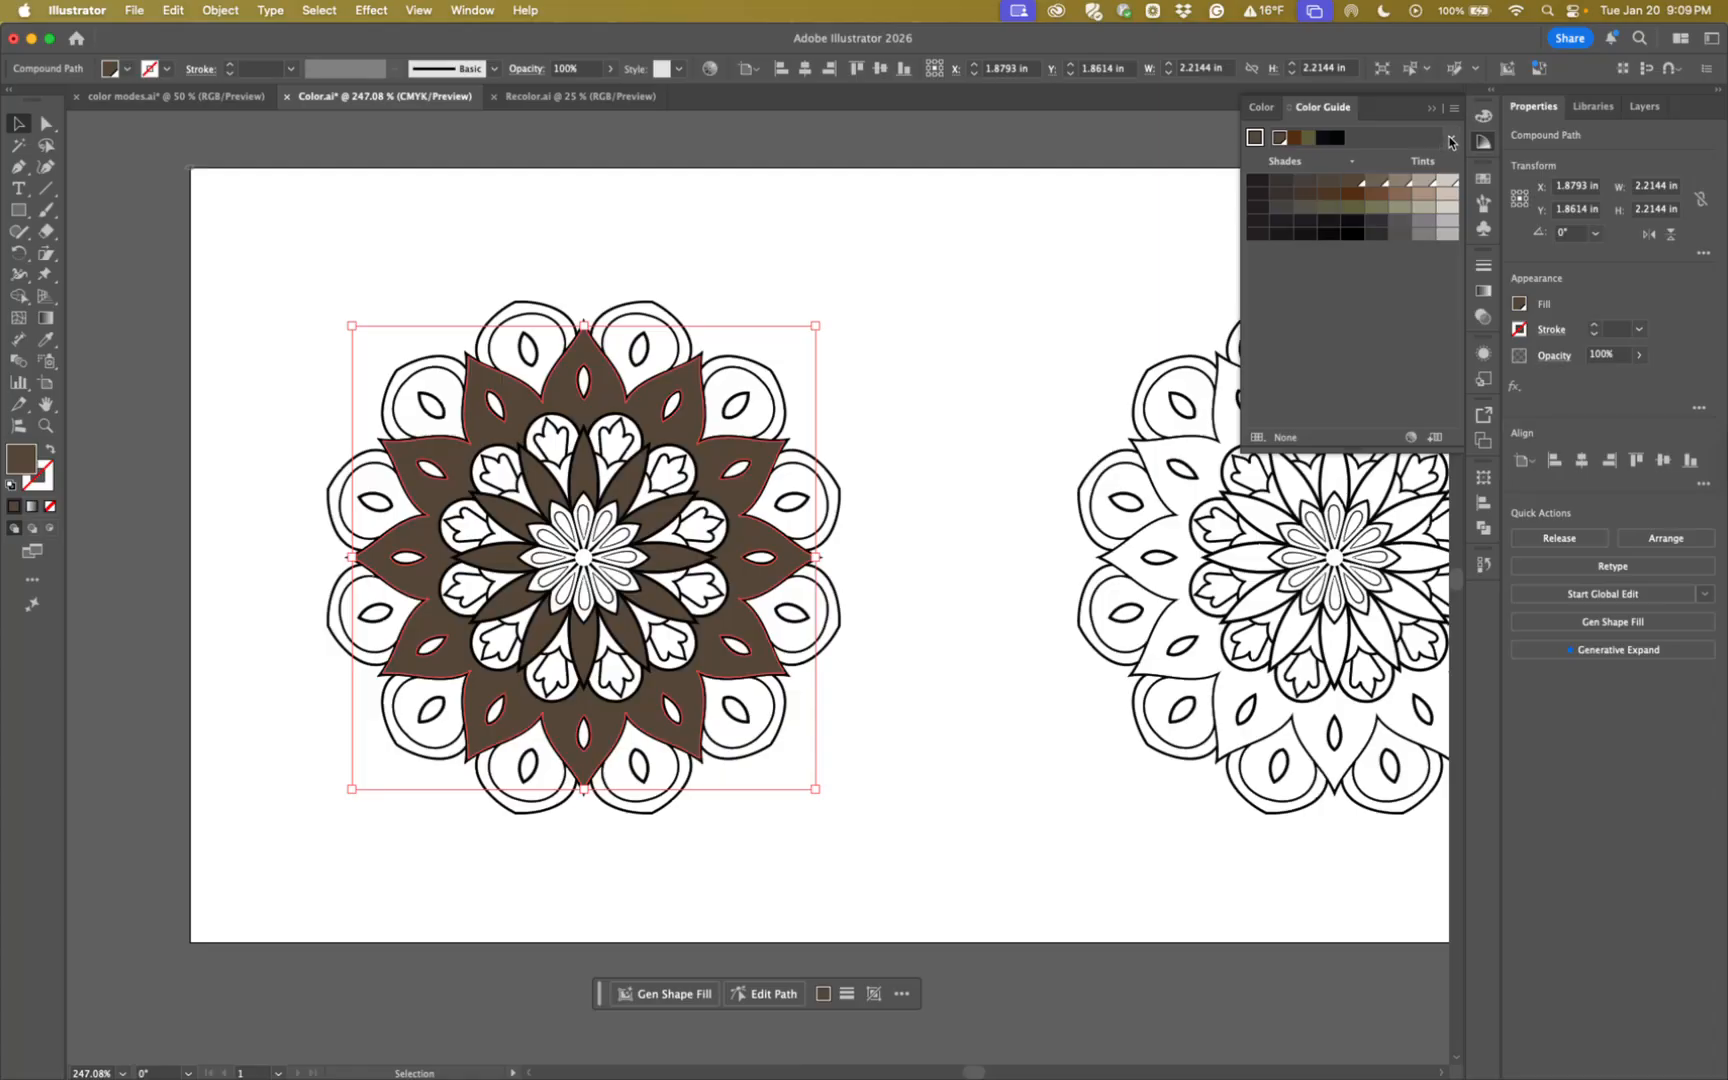
left_click(1450, 140)
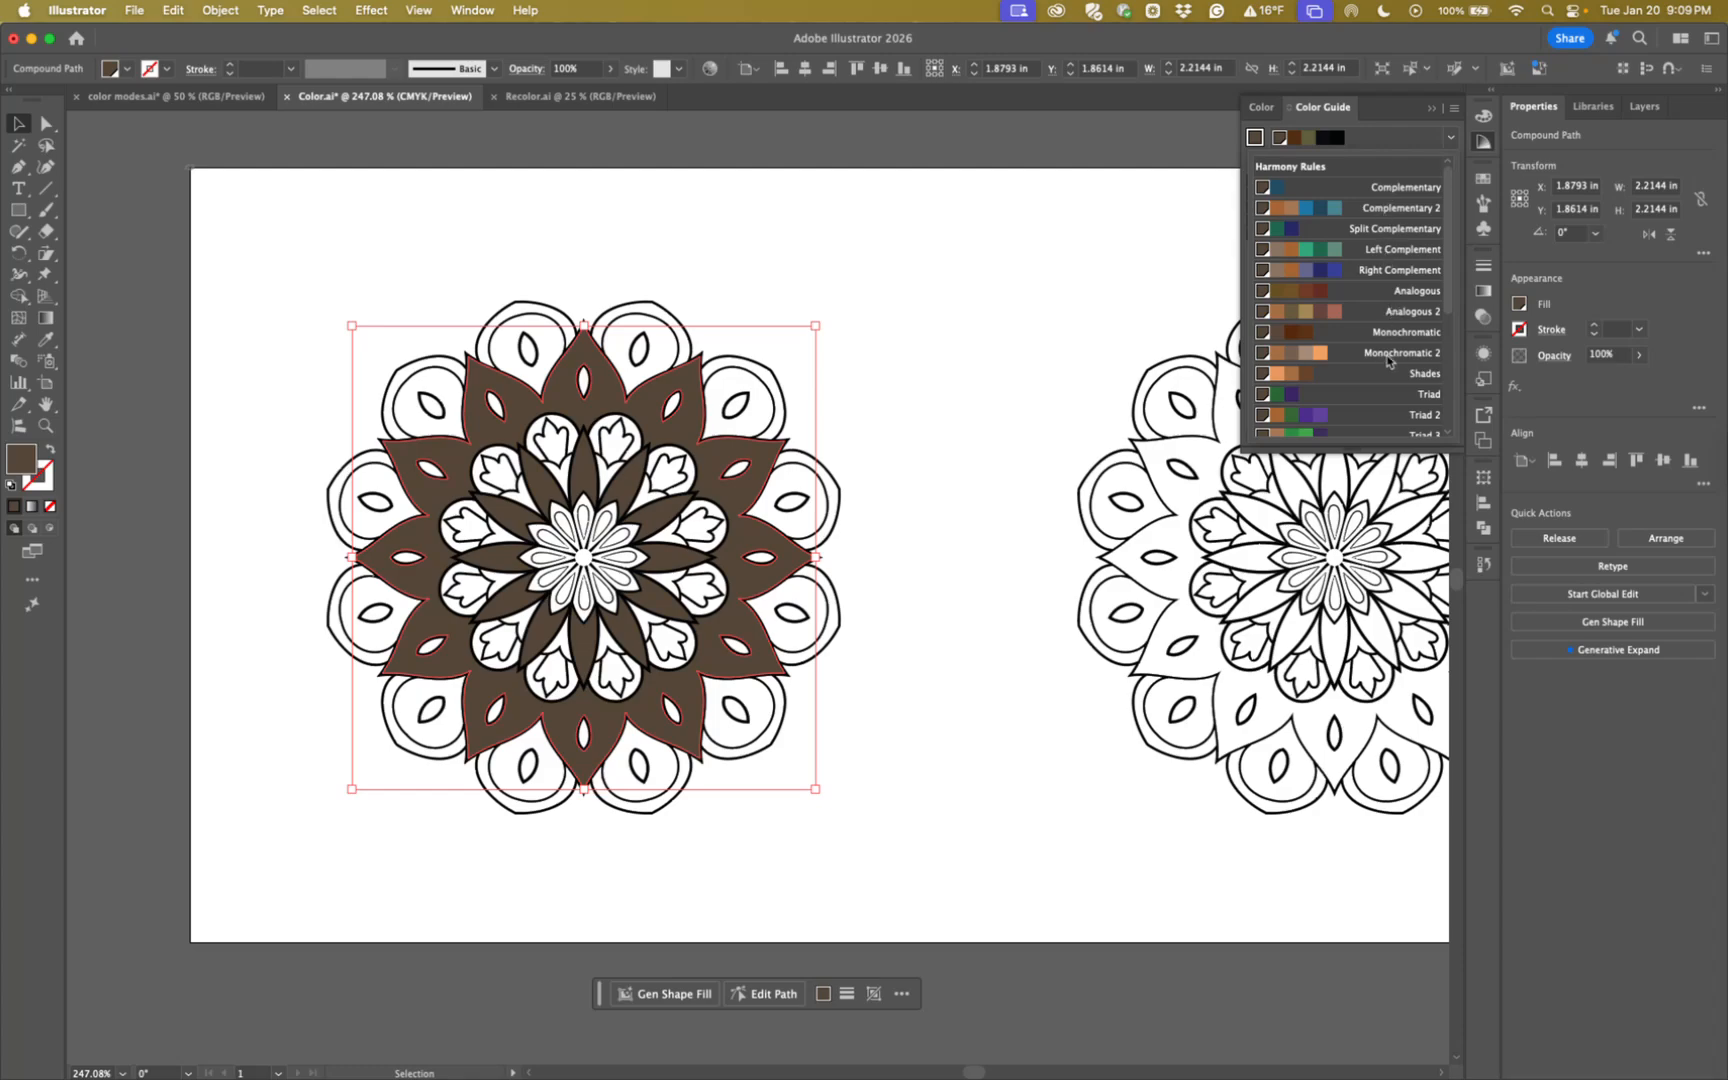
scroll(1368, 350, "down", 5)
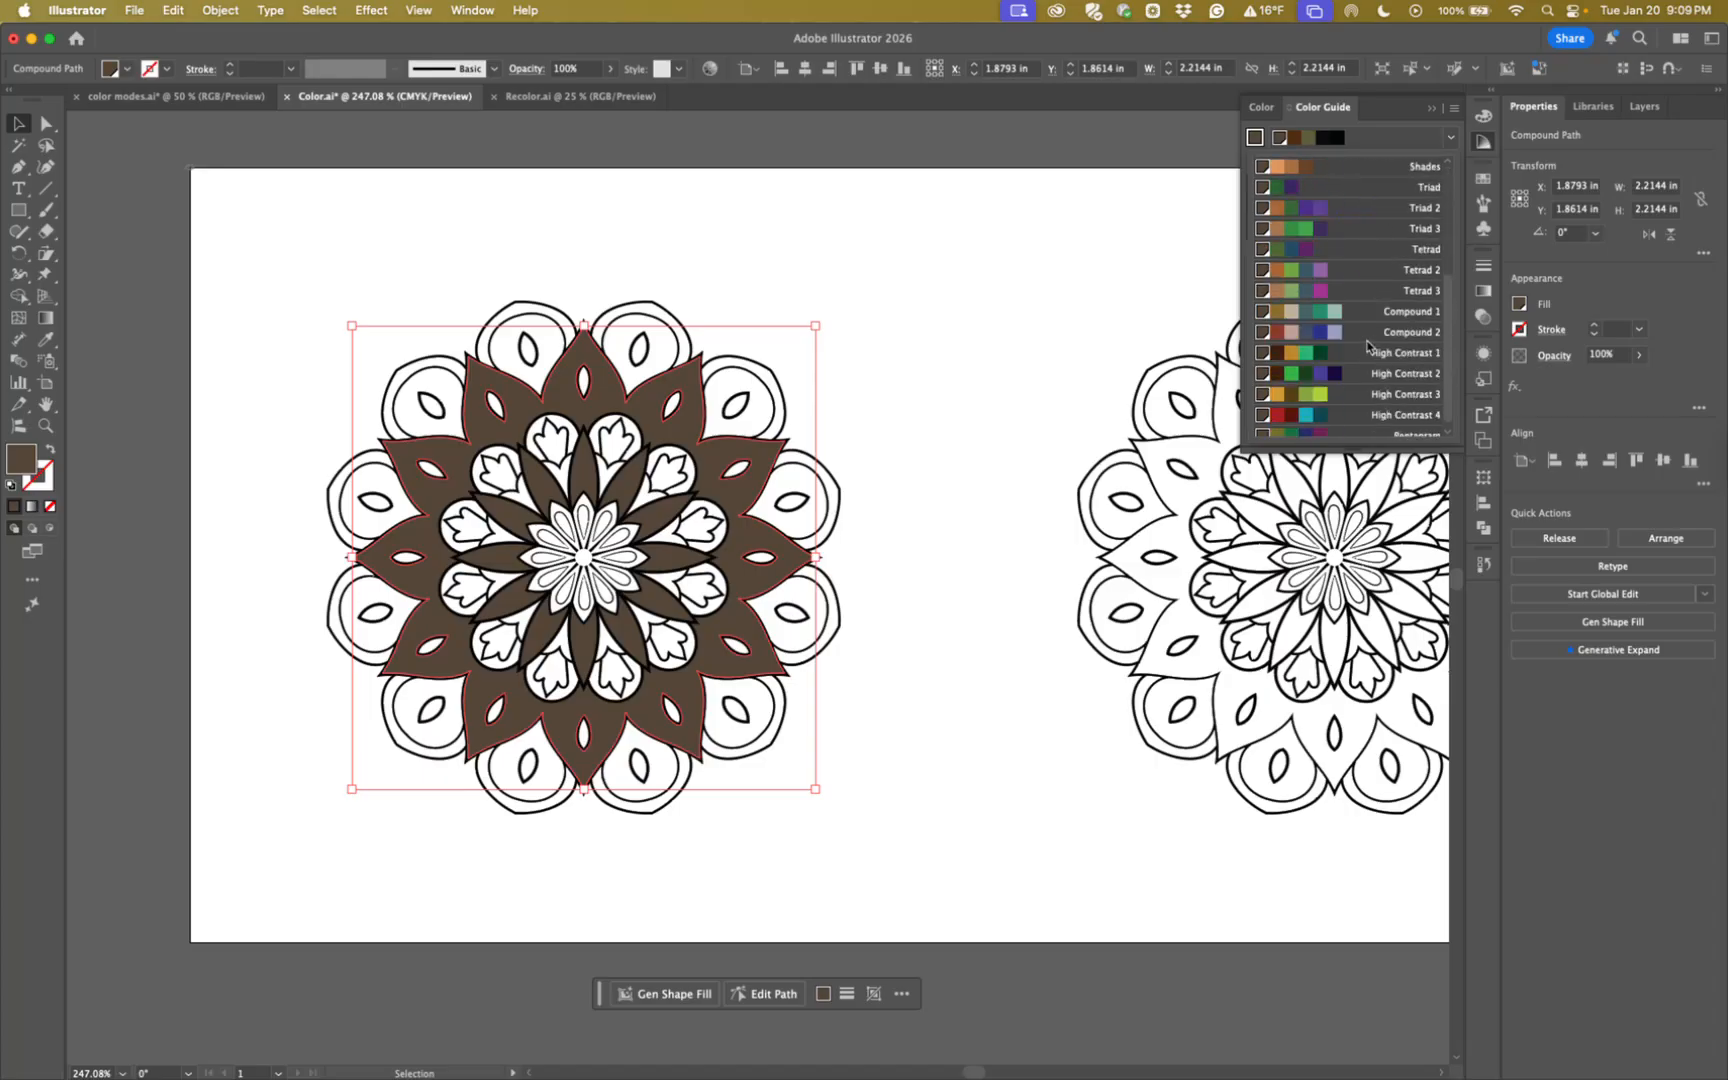
scroll(1368, 345, "down", 1)
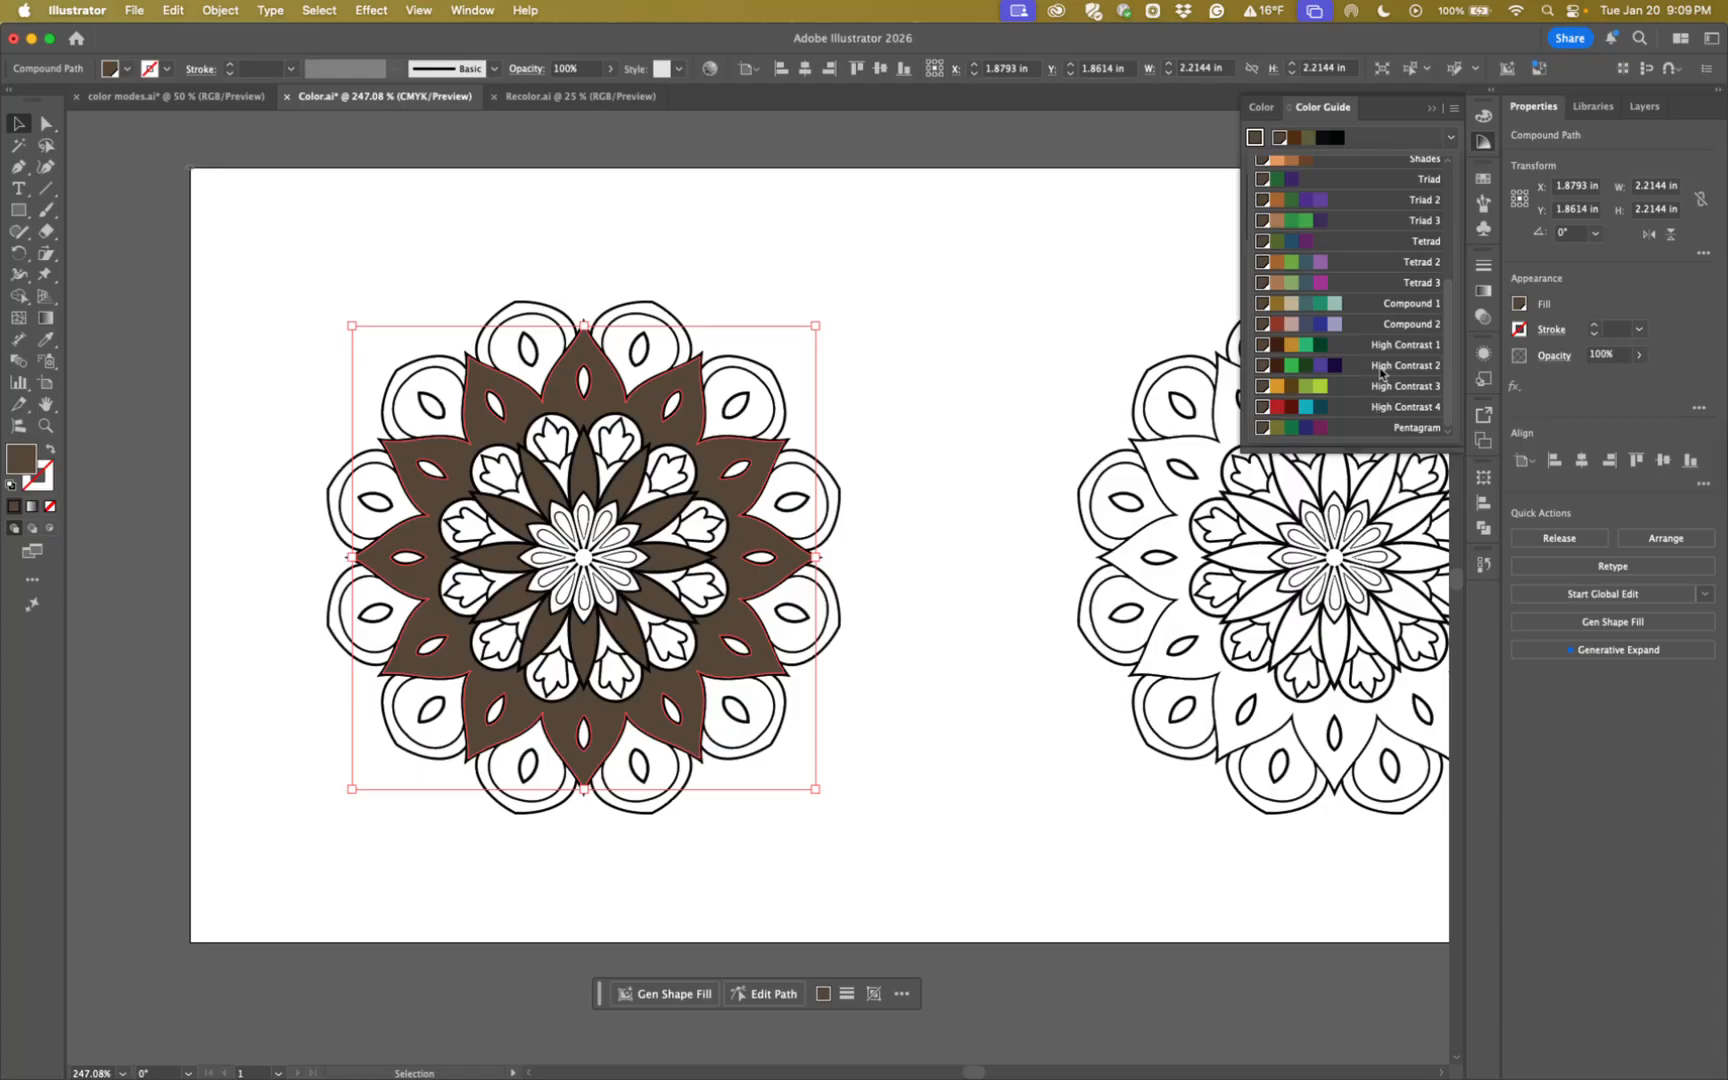
left_click(1381, 368)
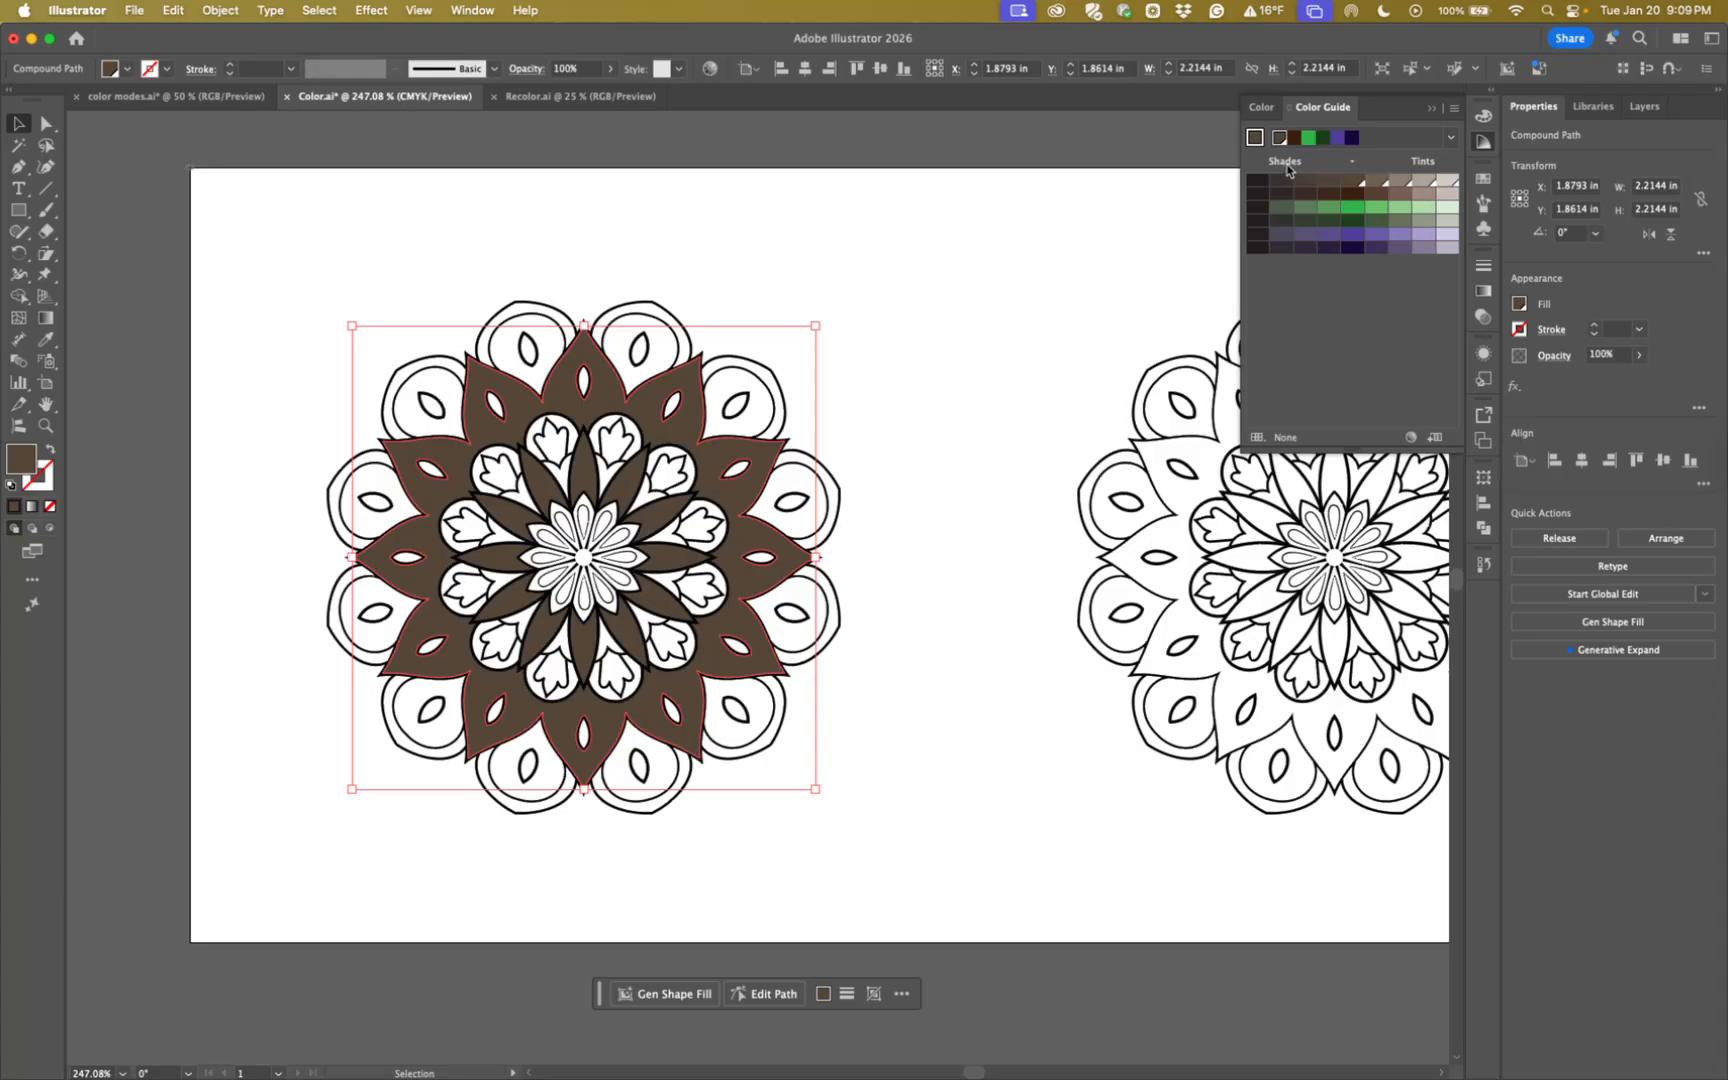
Look at the Recolor Artwork dialog and the Color Guide's list of limiting swatch libraries, leaving both without applying a change.
left_click(1410, 437)
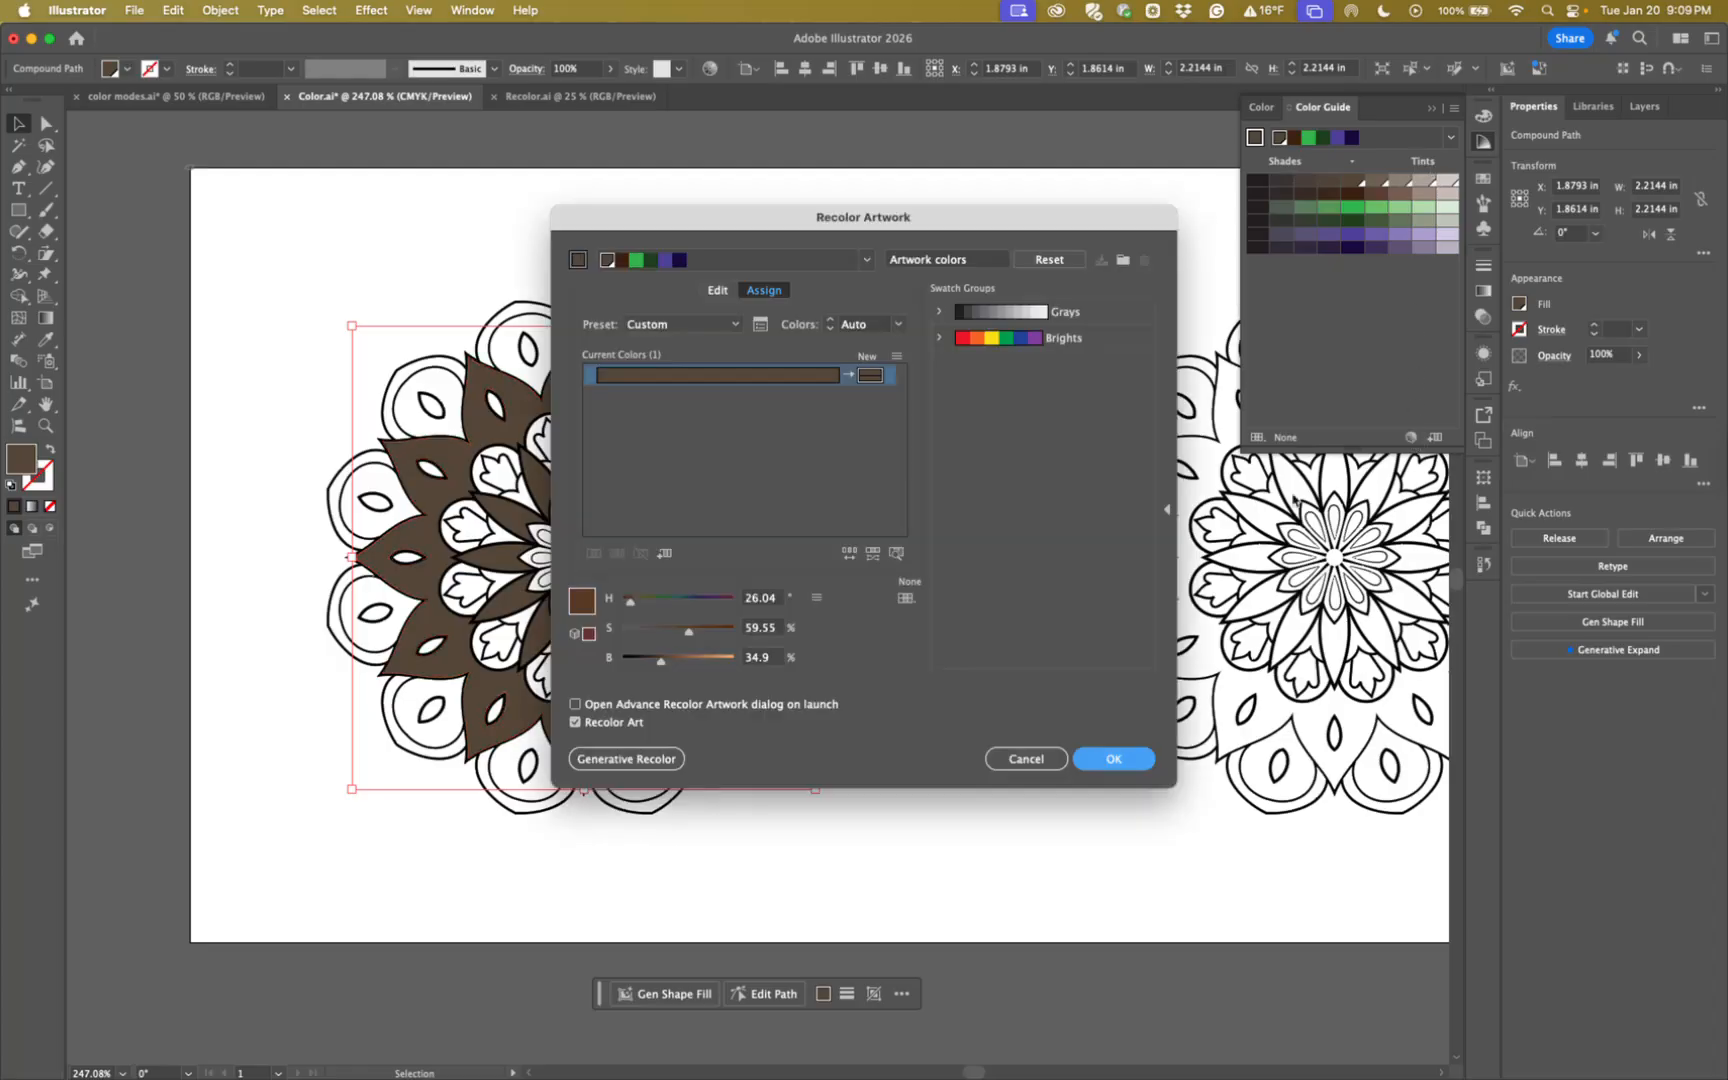
left_click(1028, 759)
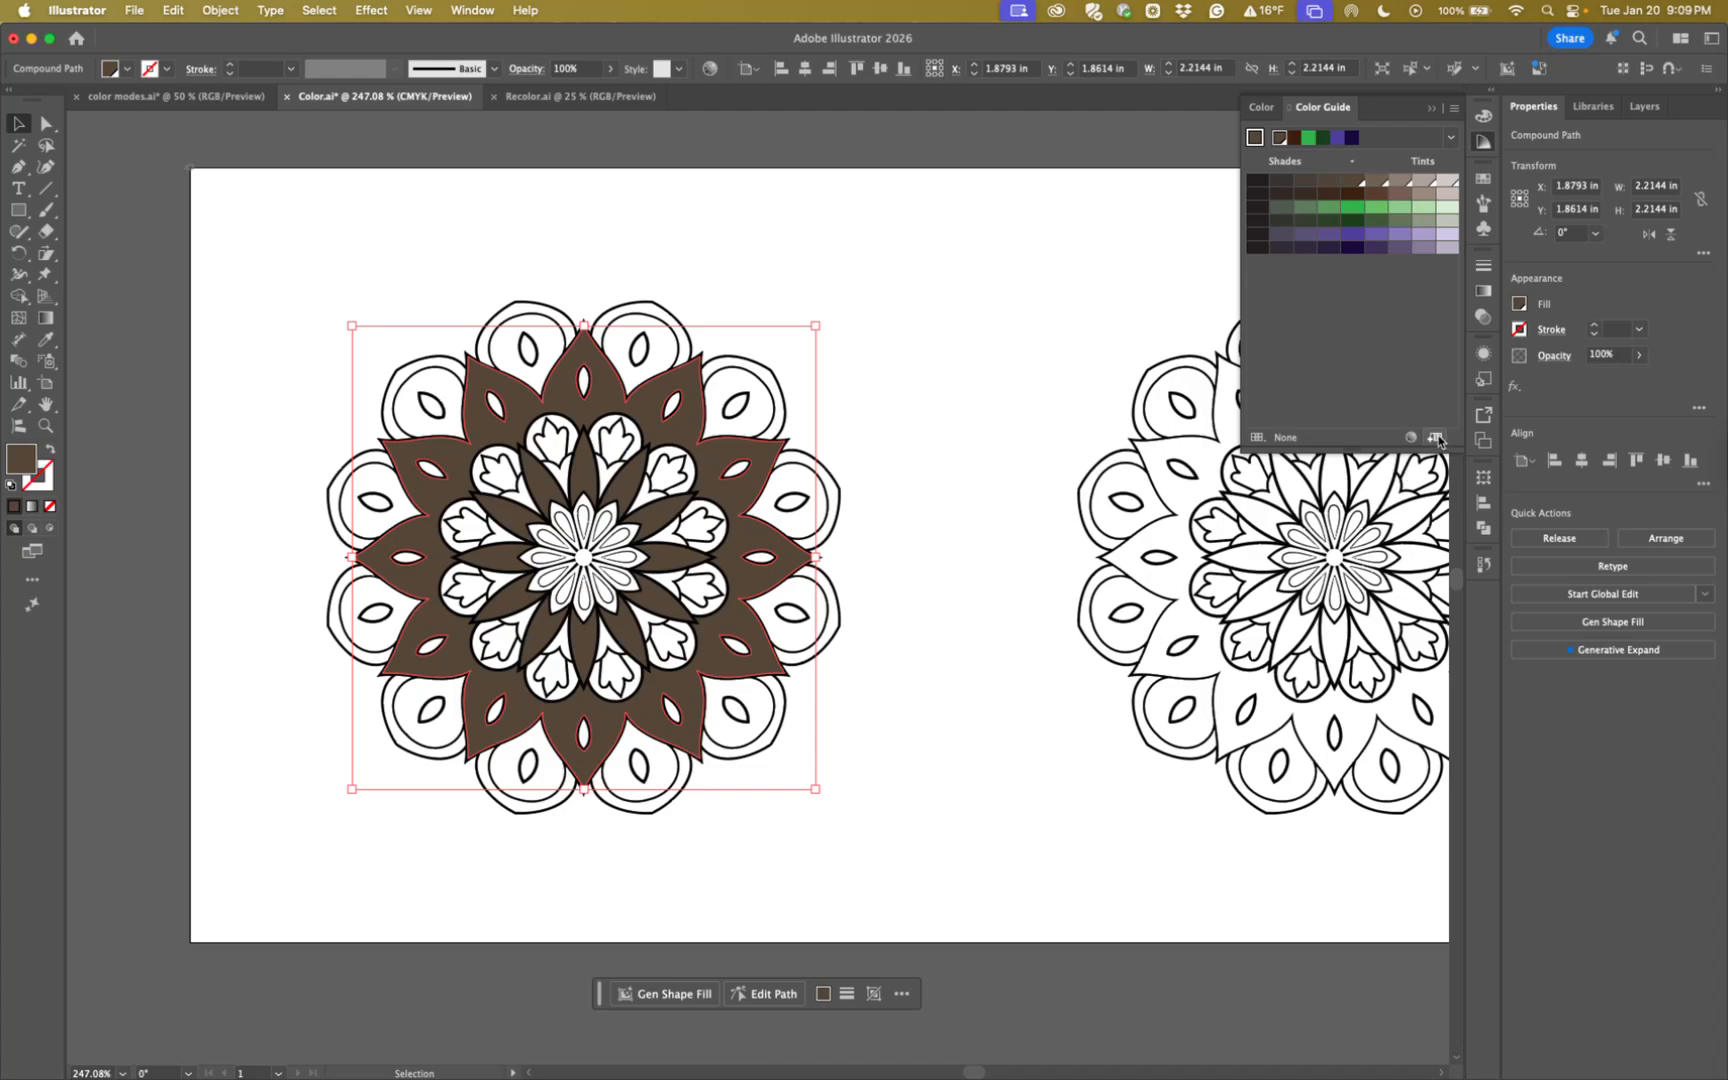
left_click(1258, 438)
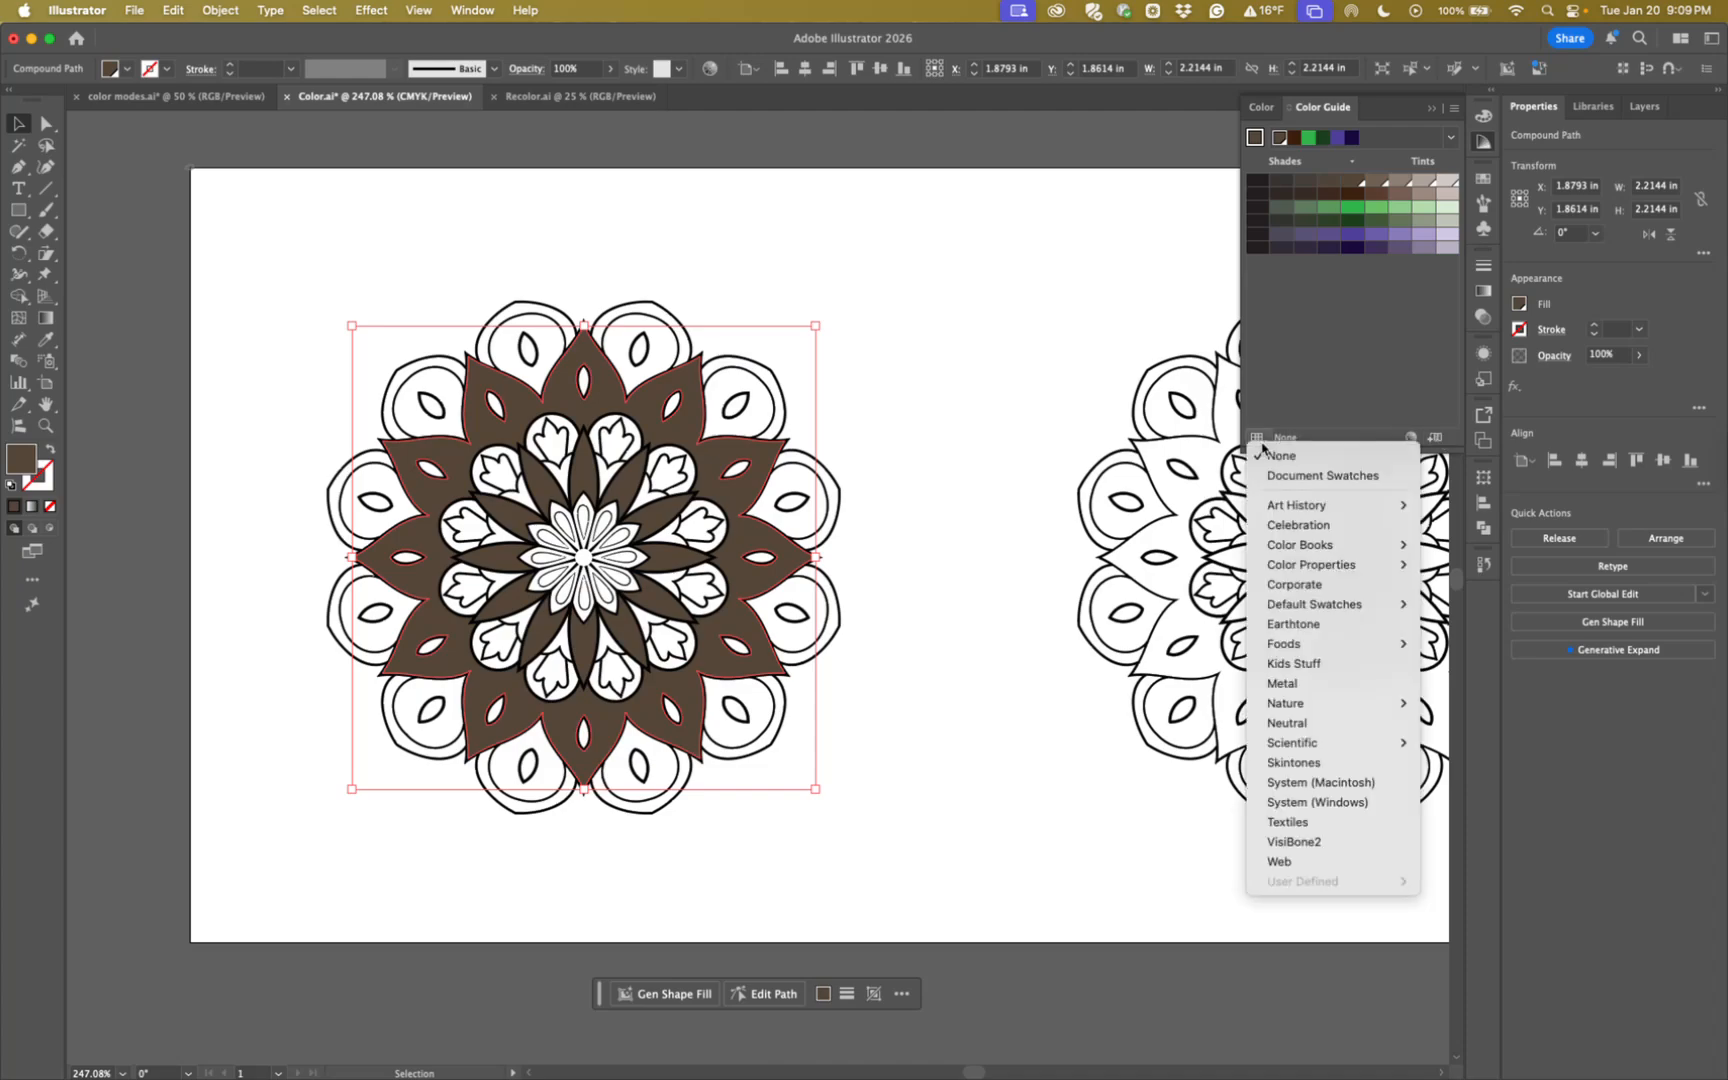
left_click(1262, 446)
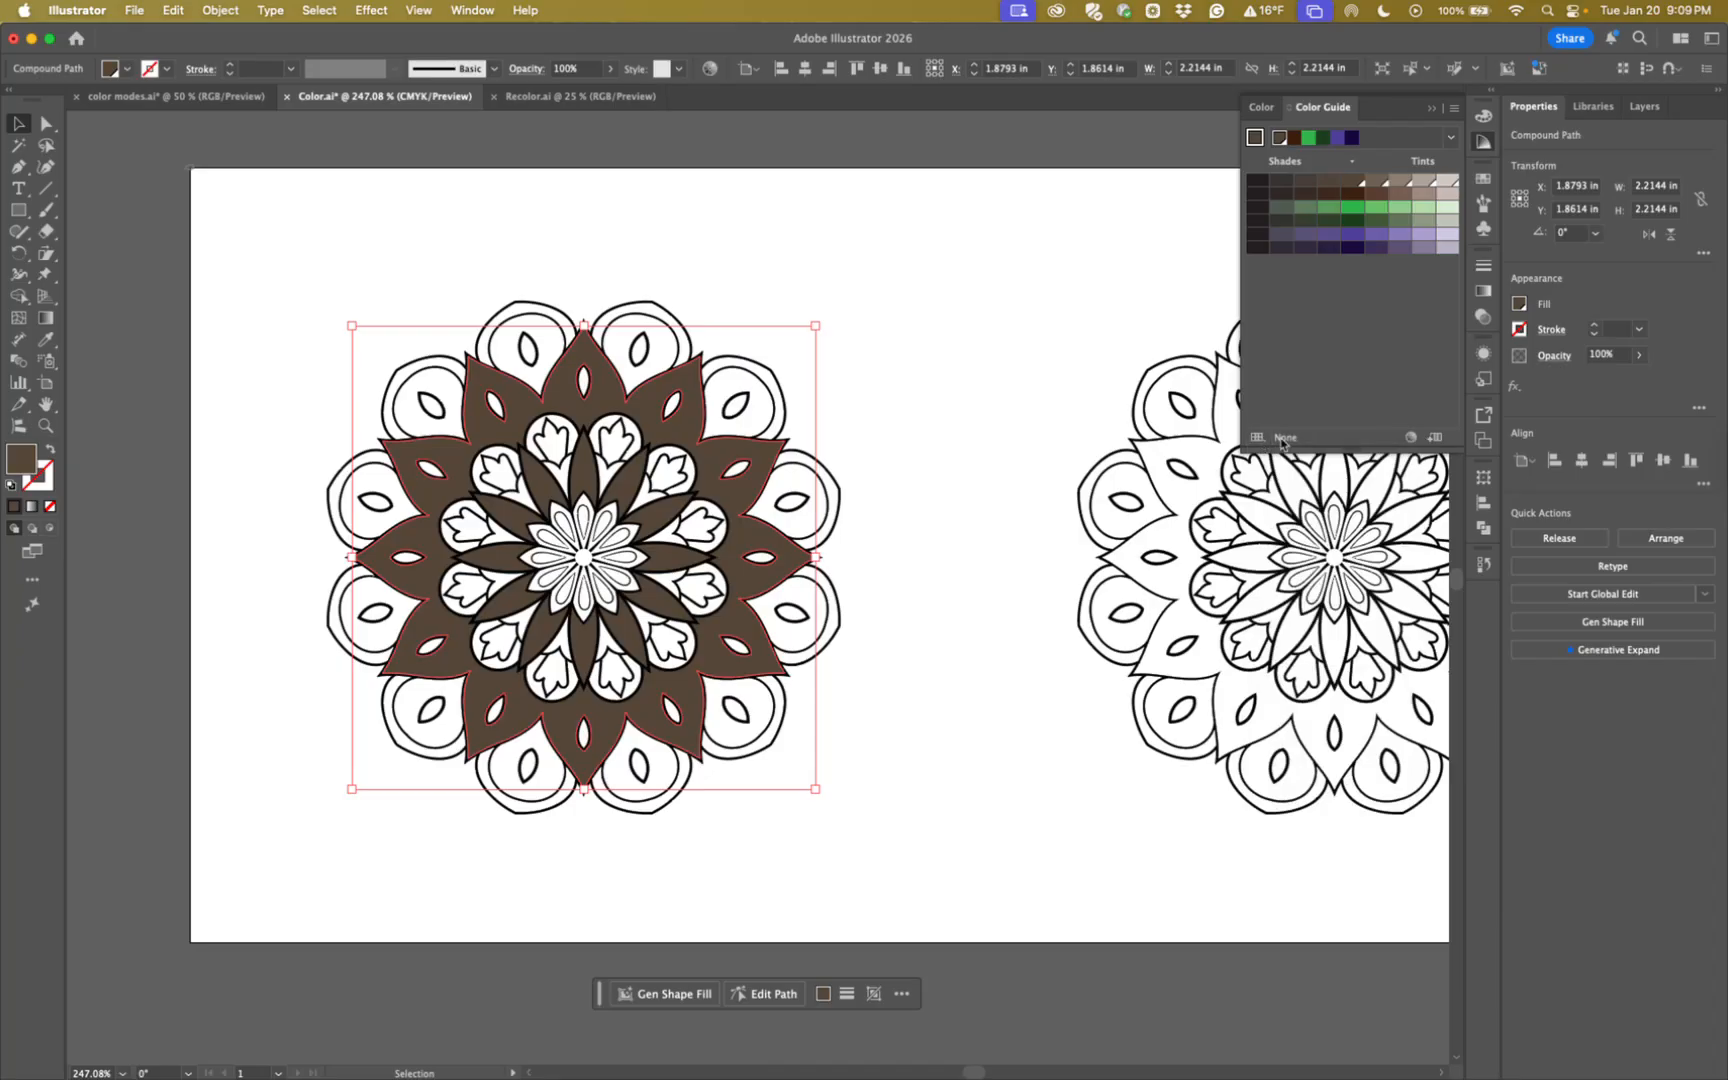
left_click(1410, 437)
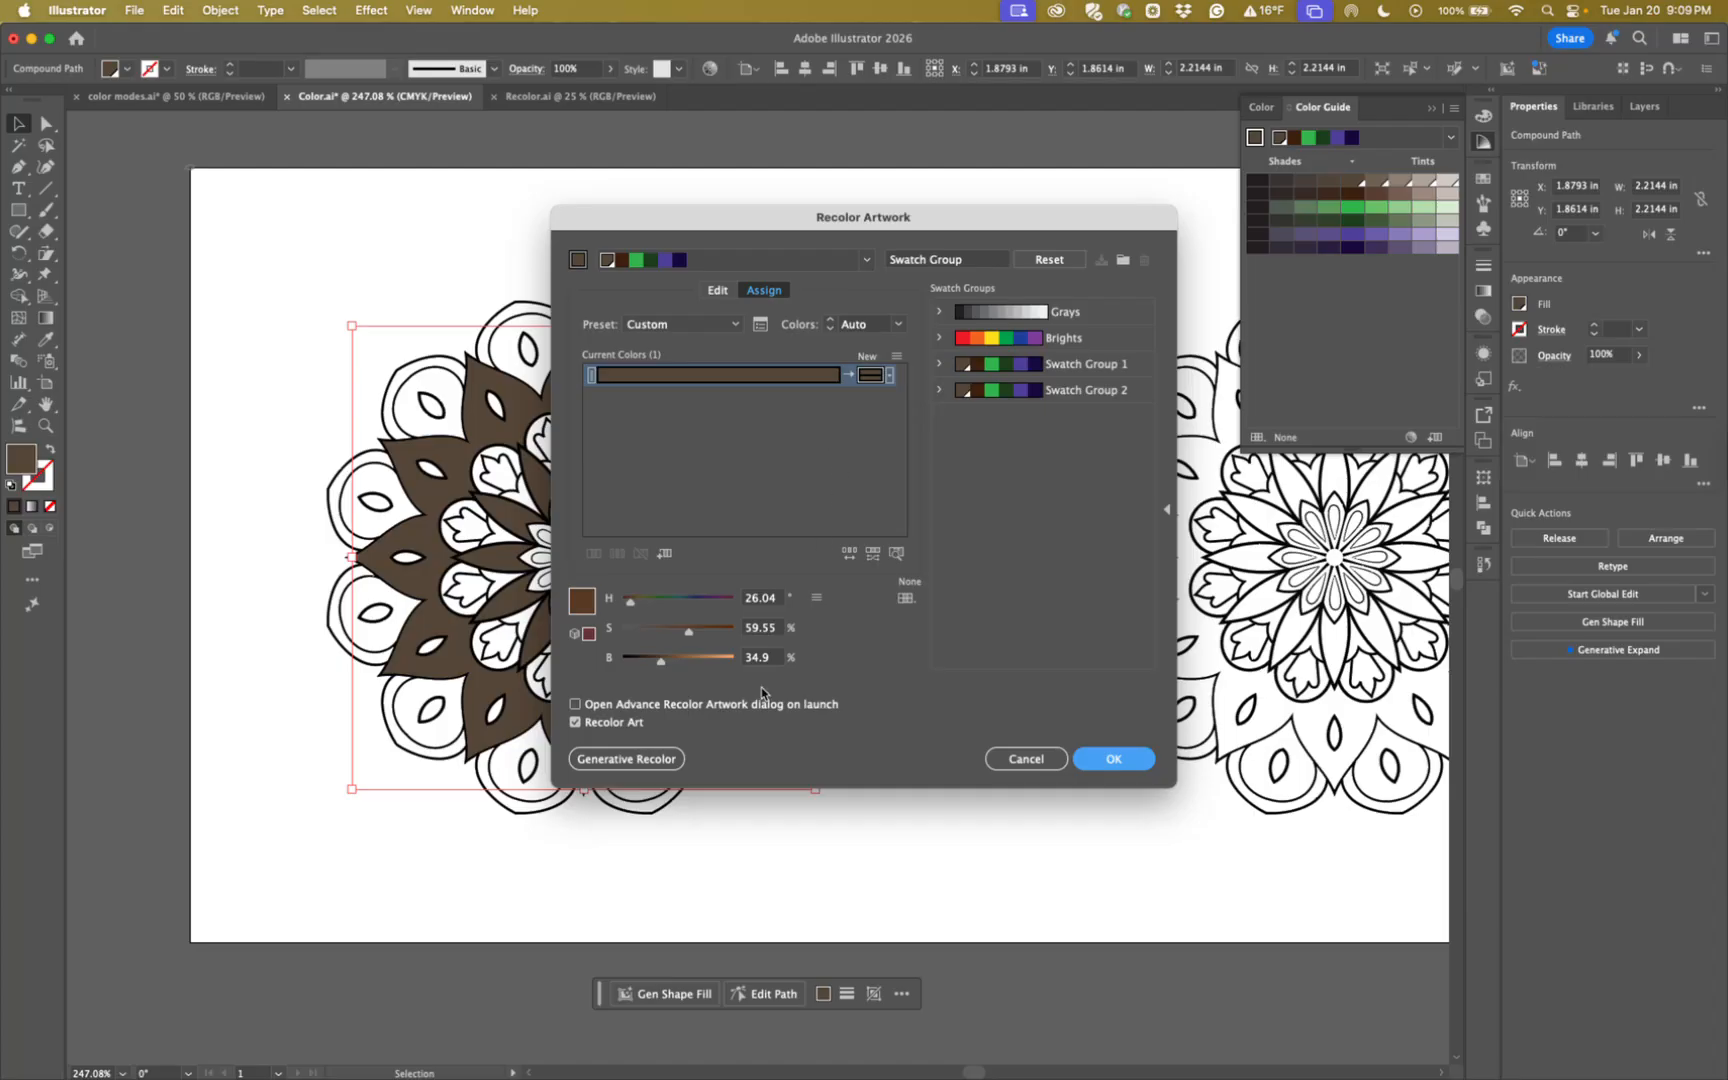
left_click(1022, 762)
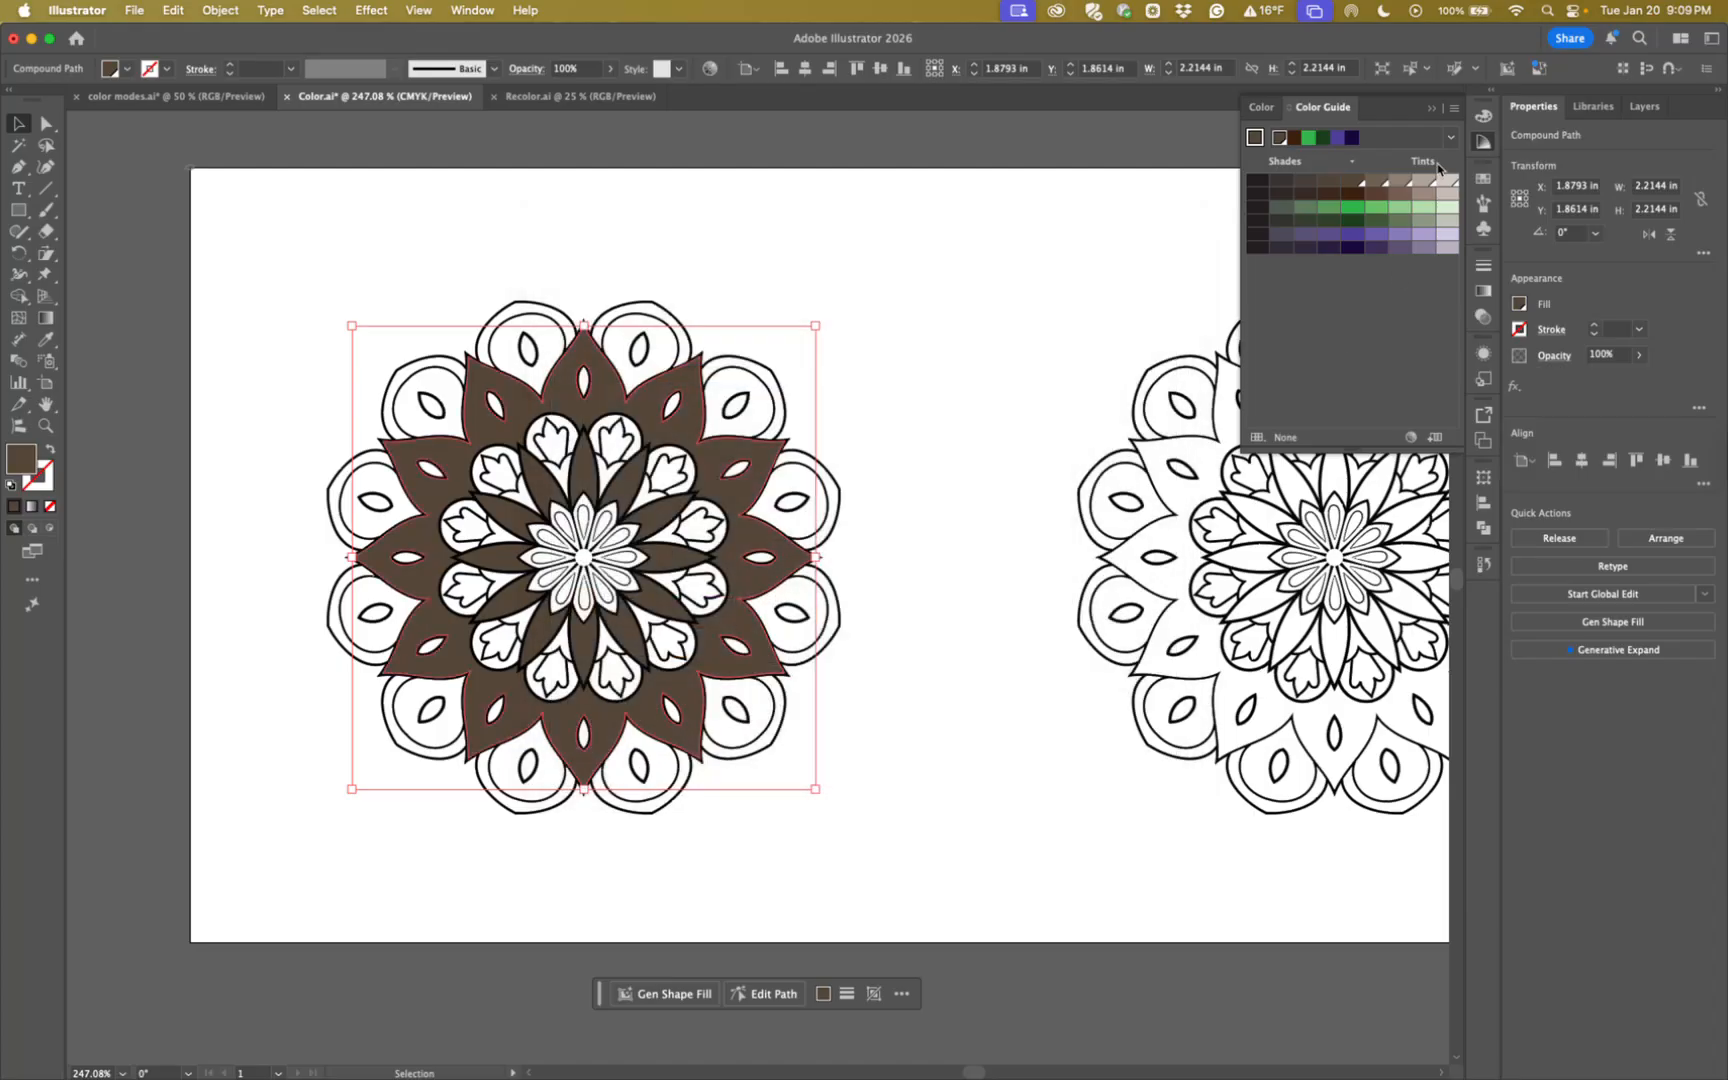
Compare the Color Guide's Warm/Cool and Vivid/Muted variations, and return to Tints/Shades.
left_click(1454, 108)
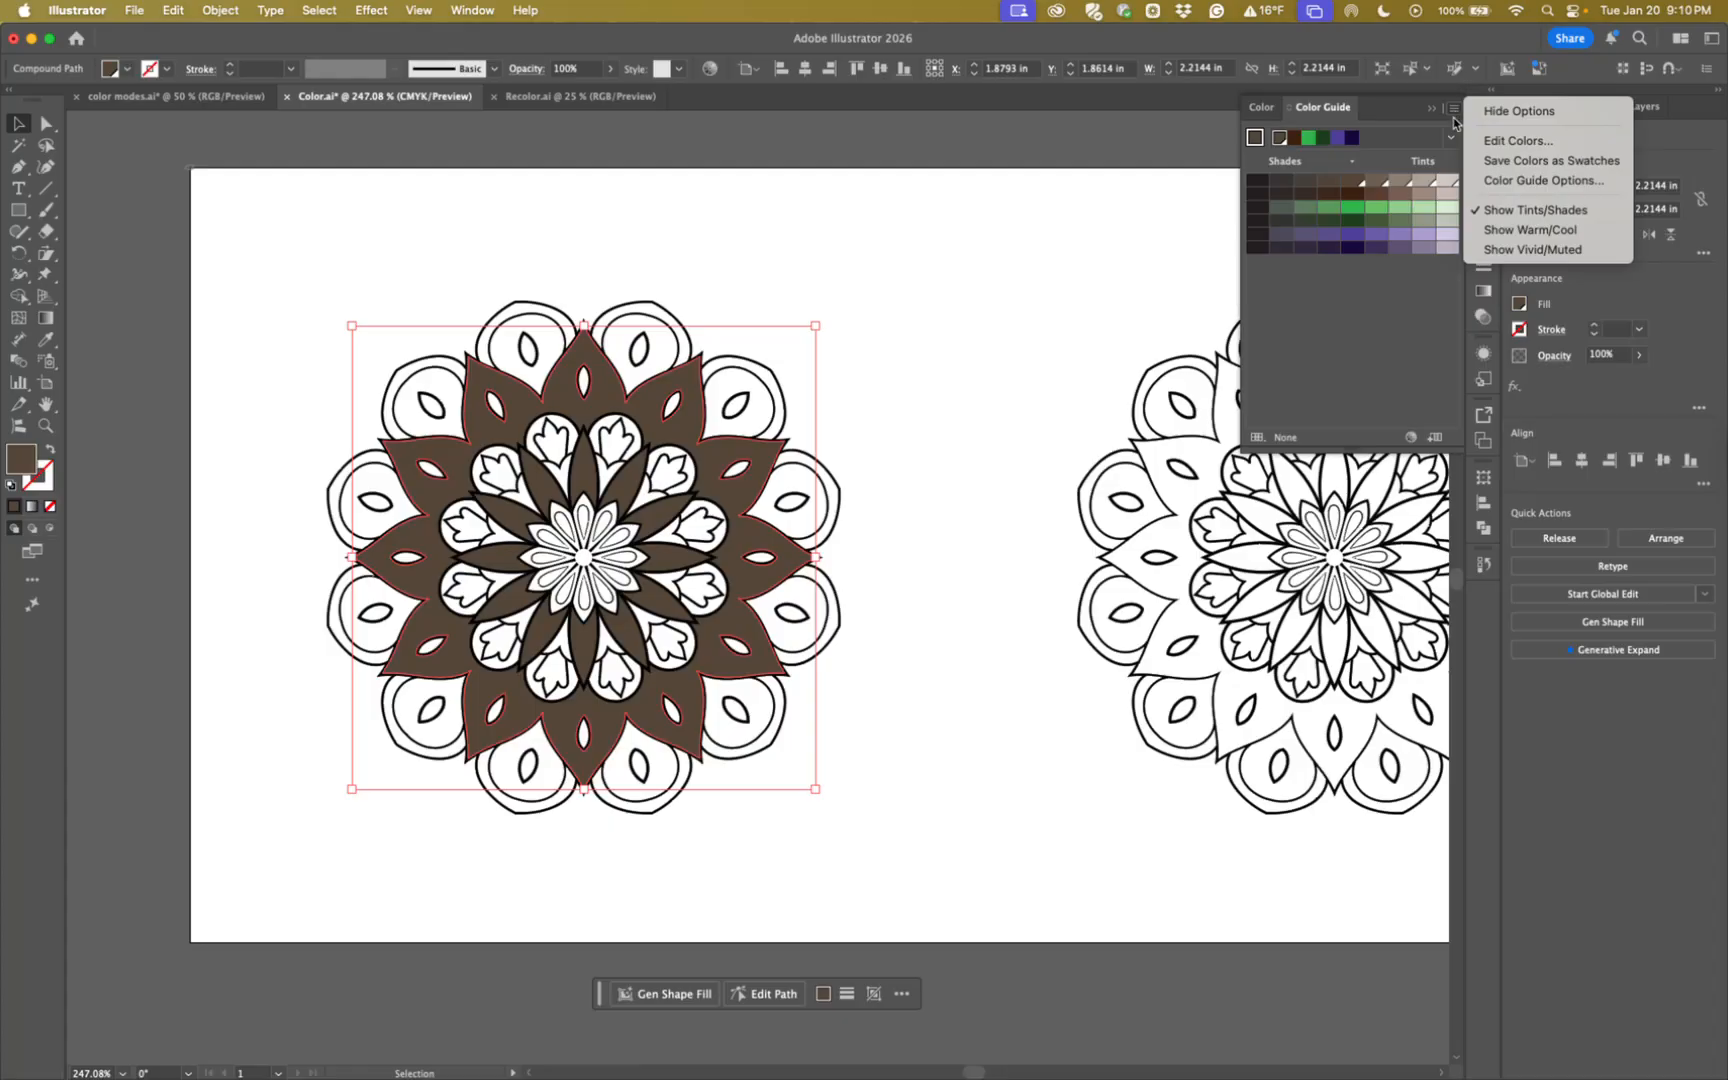
left_click(1486, 232)
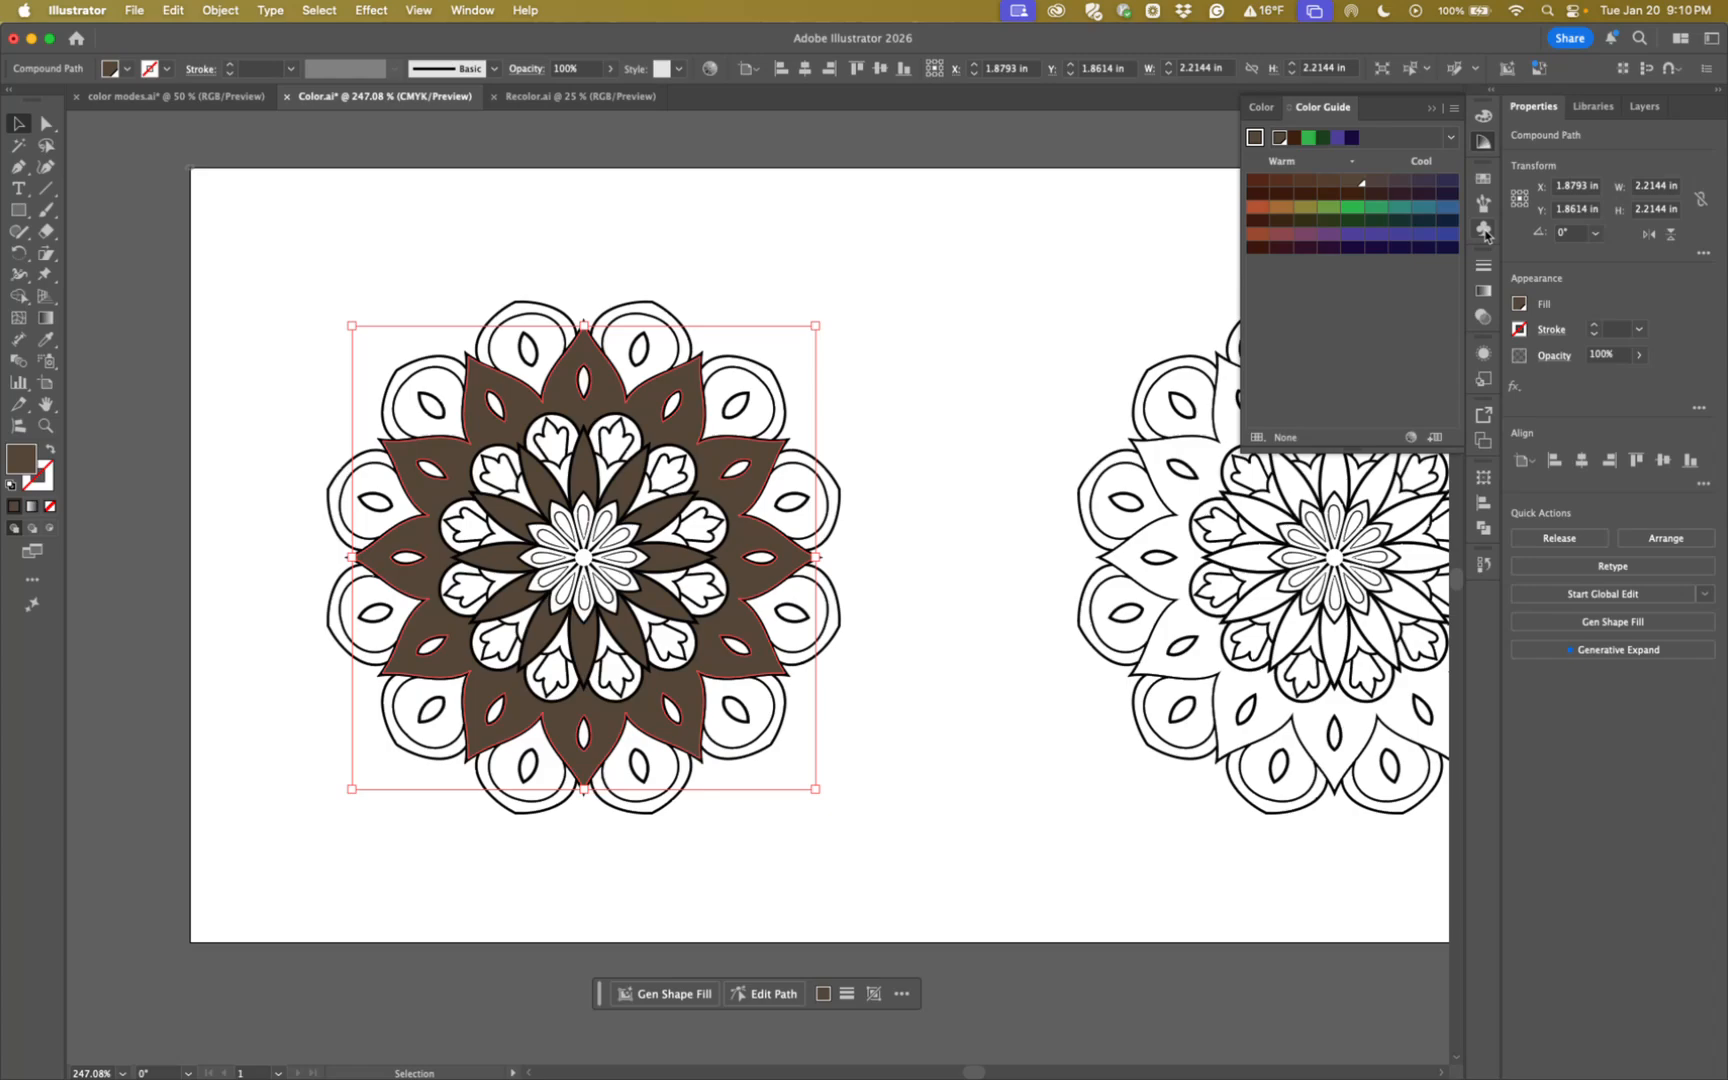
left_click(1455, 108)
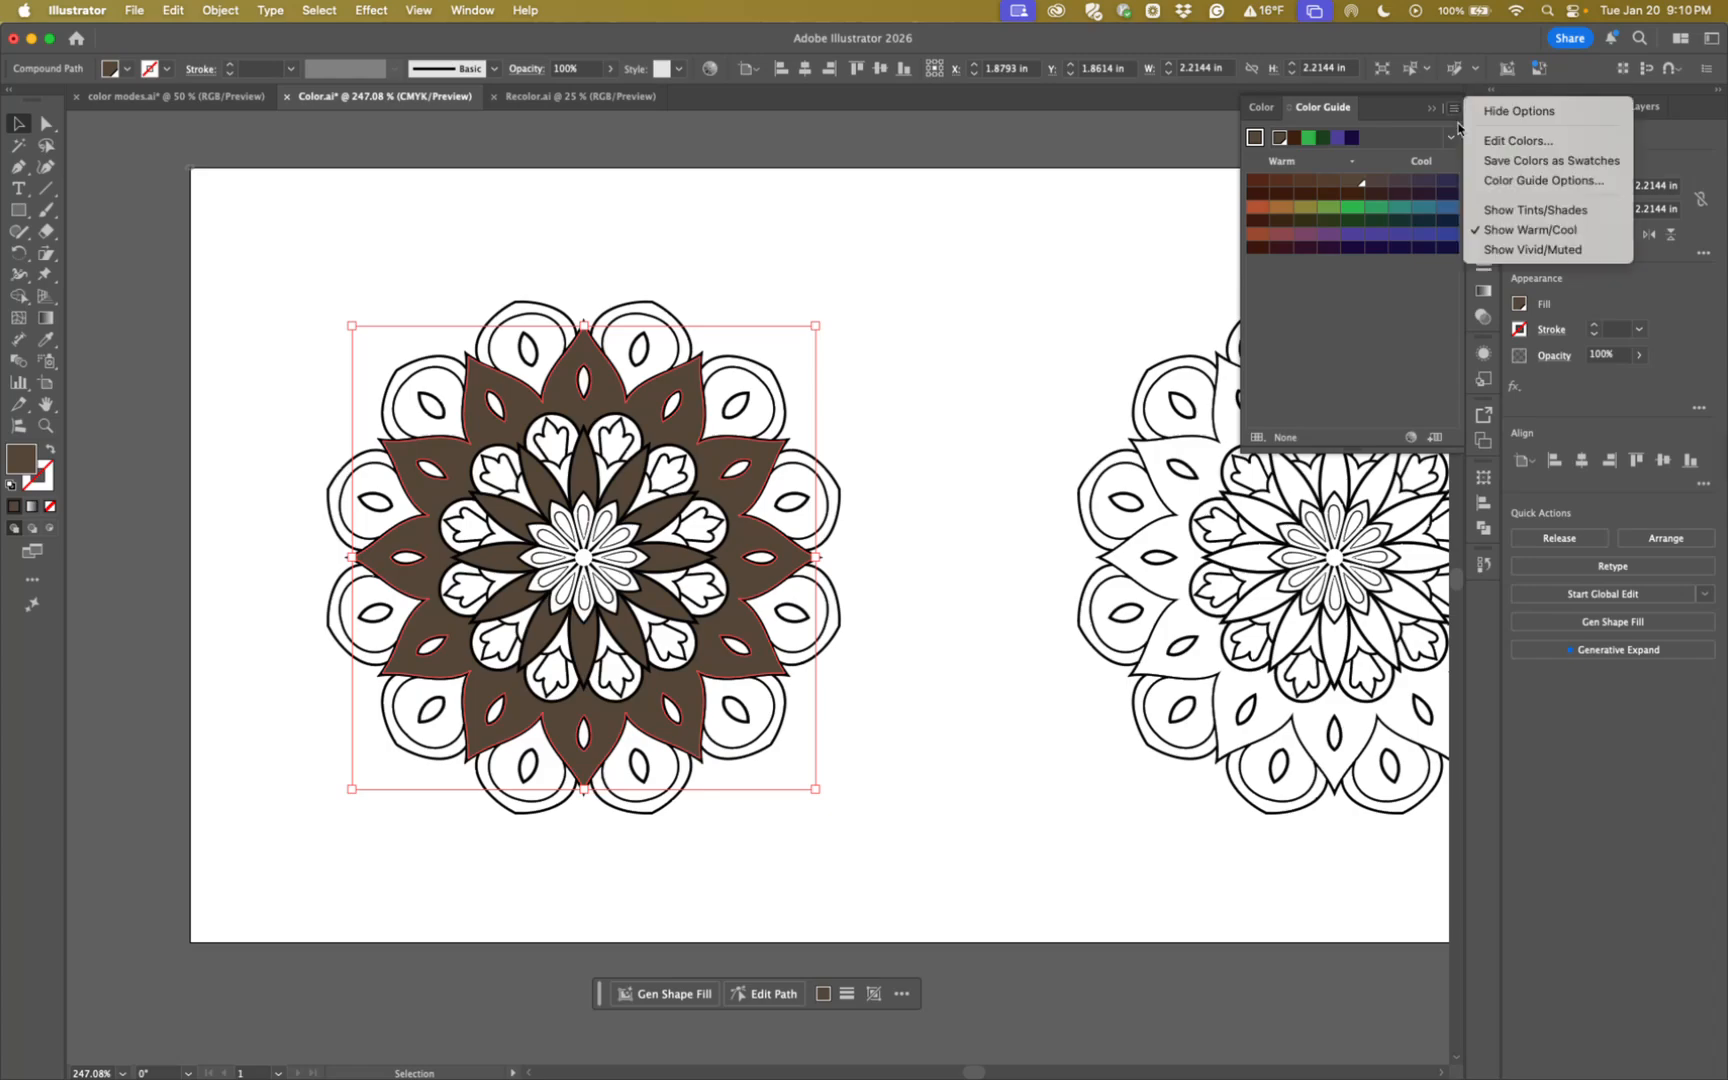
left_click(1481, 250)
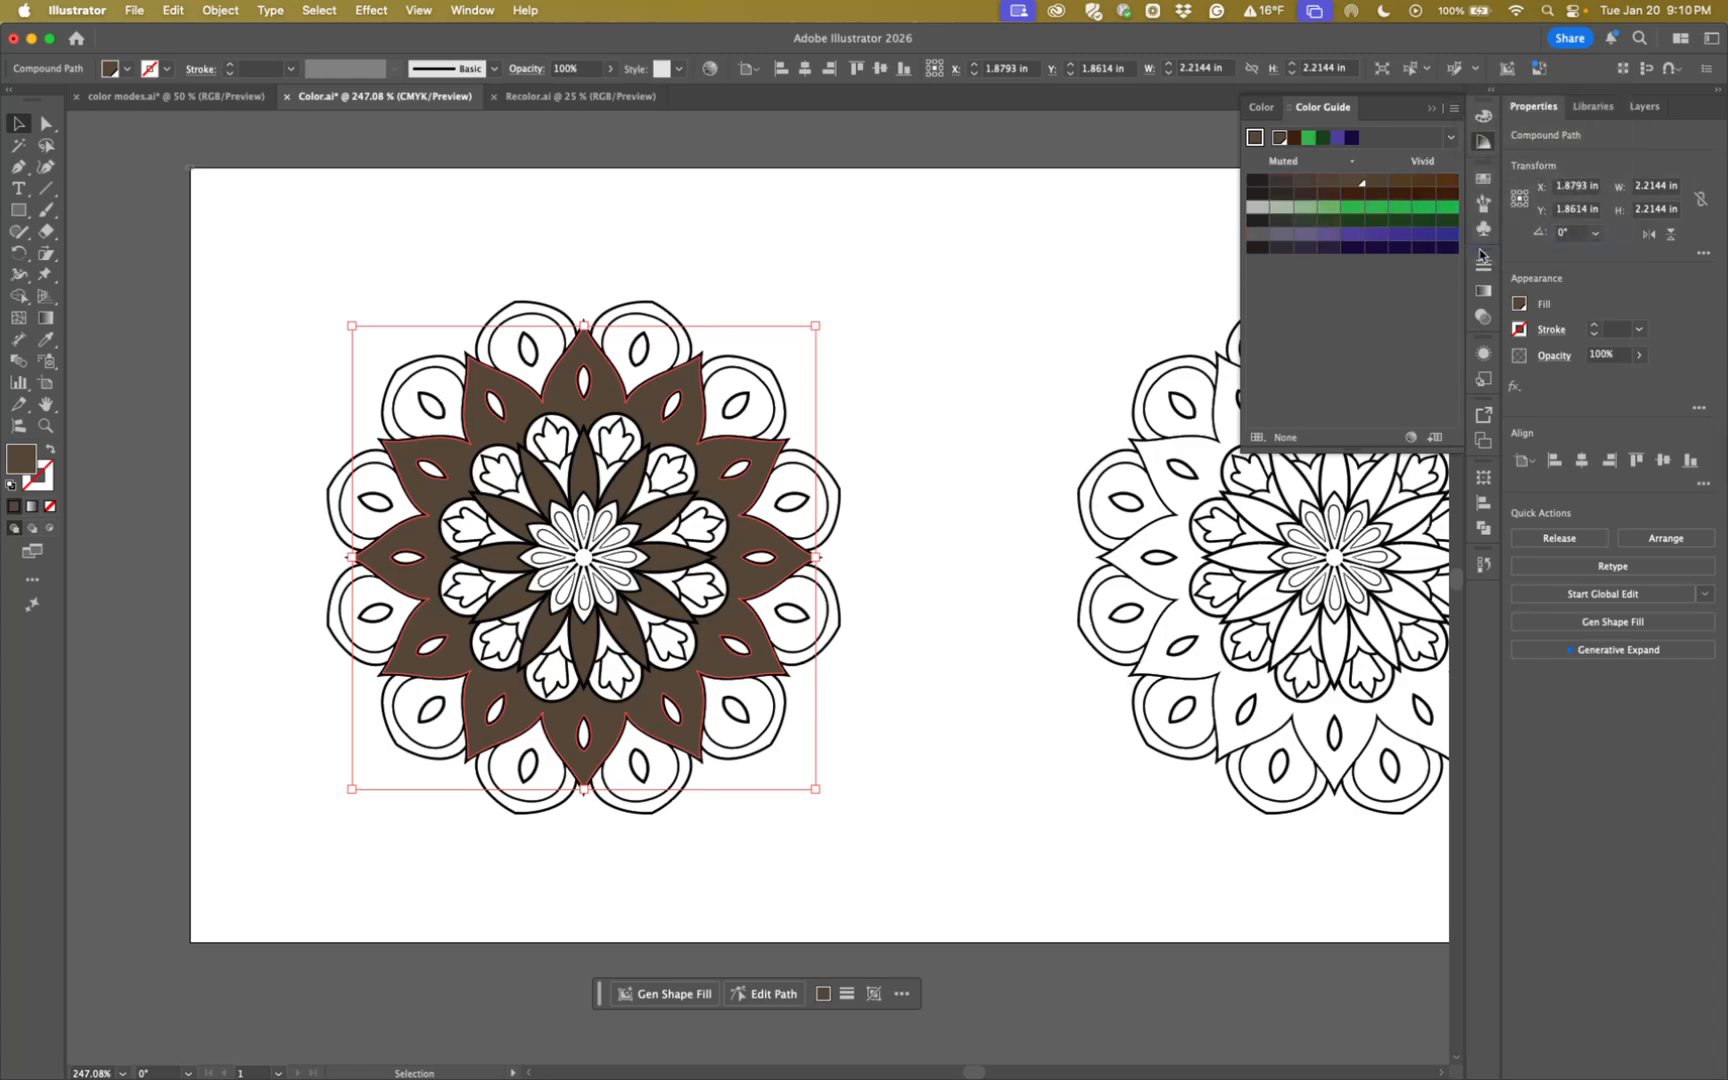
left_click(1453, 110)
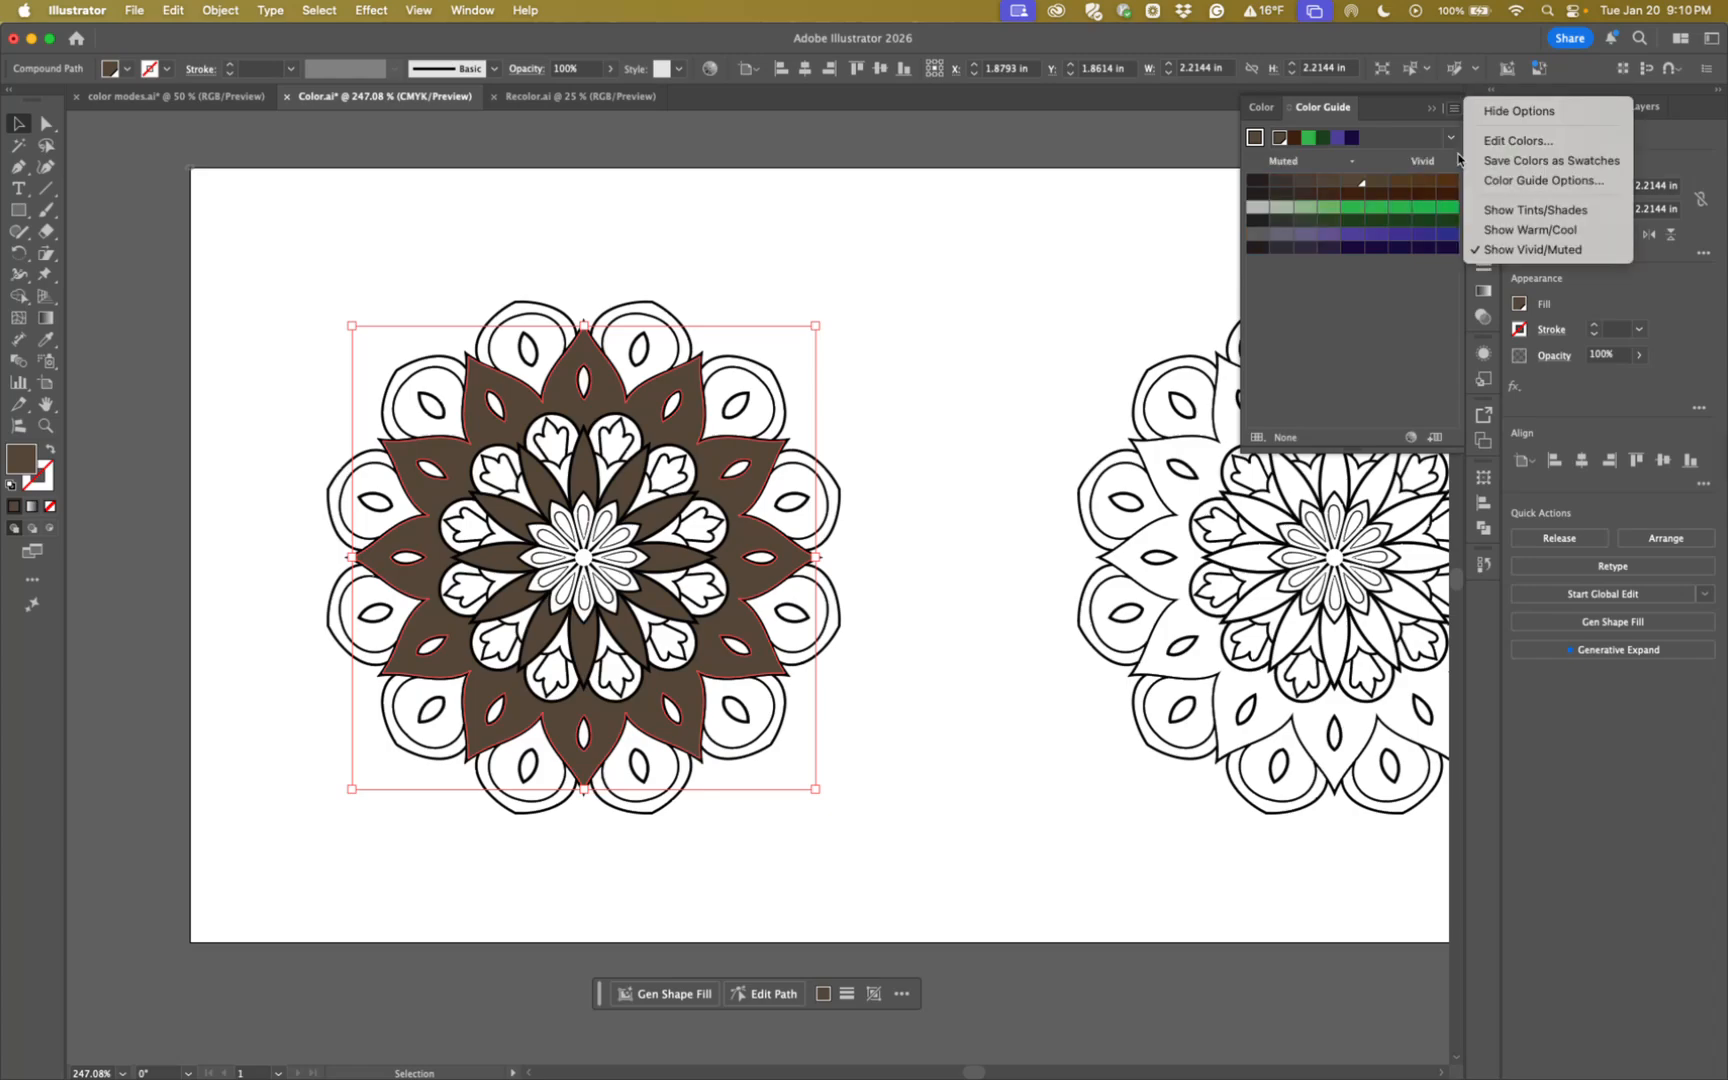
left_click(1512, 212)
Set the Color Guide's variation steps to 8 and widen its panel to enlarge the color grid.
left_click(1455, 108)
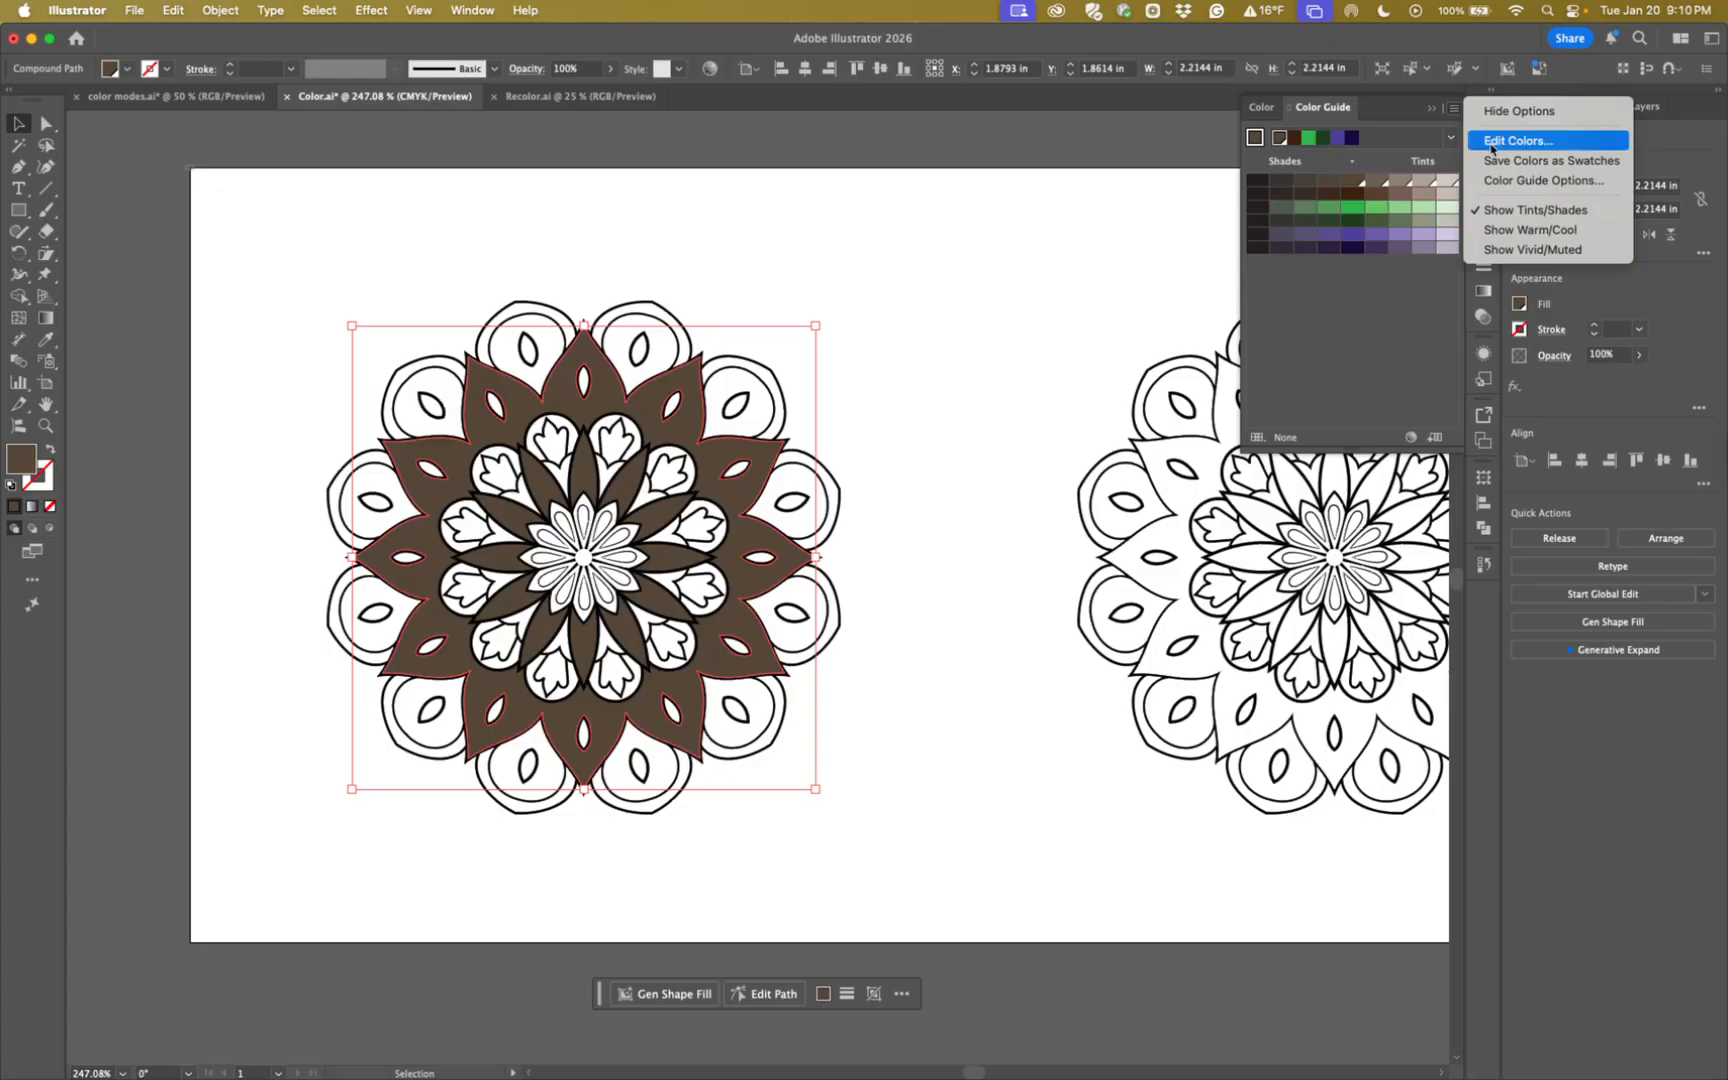
left_click(1497, 182)
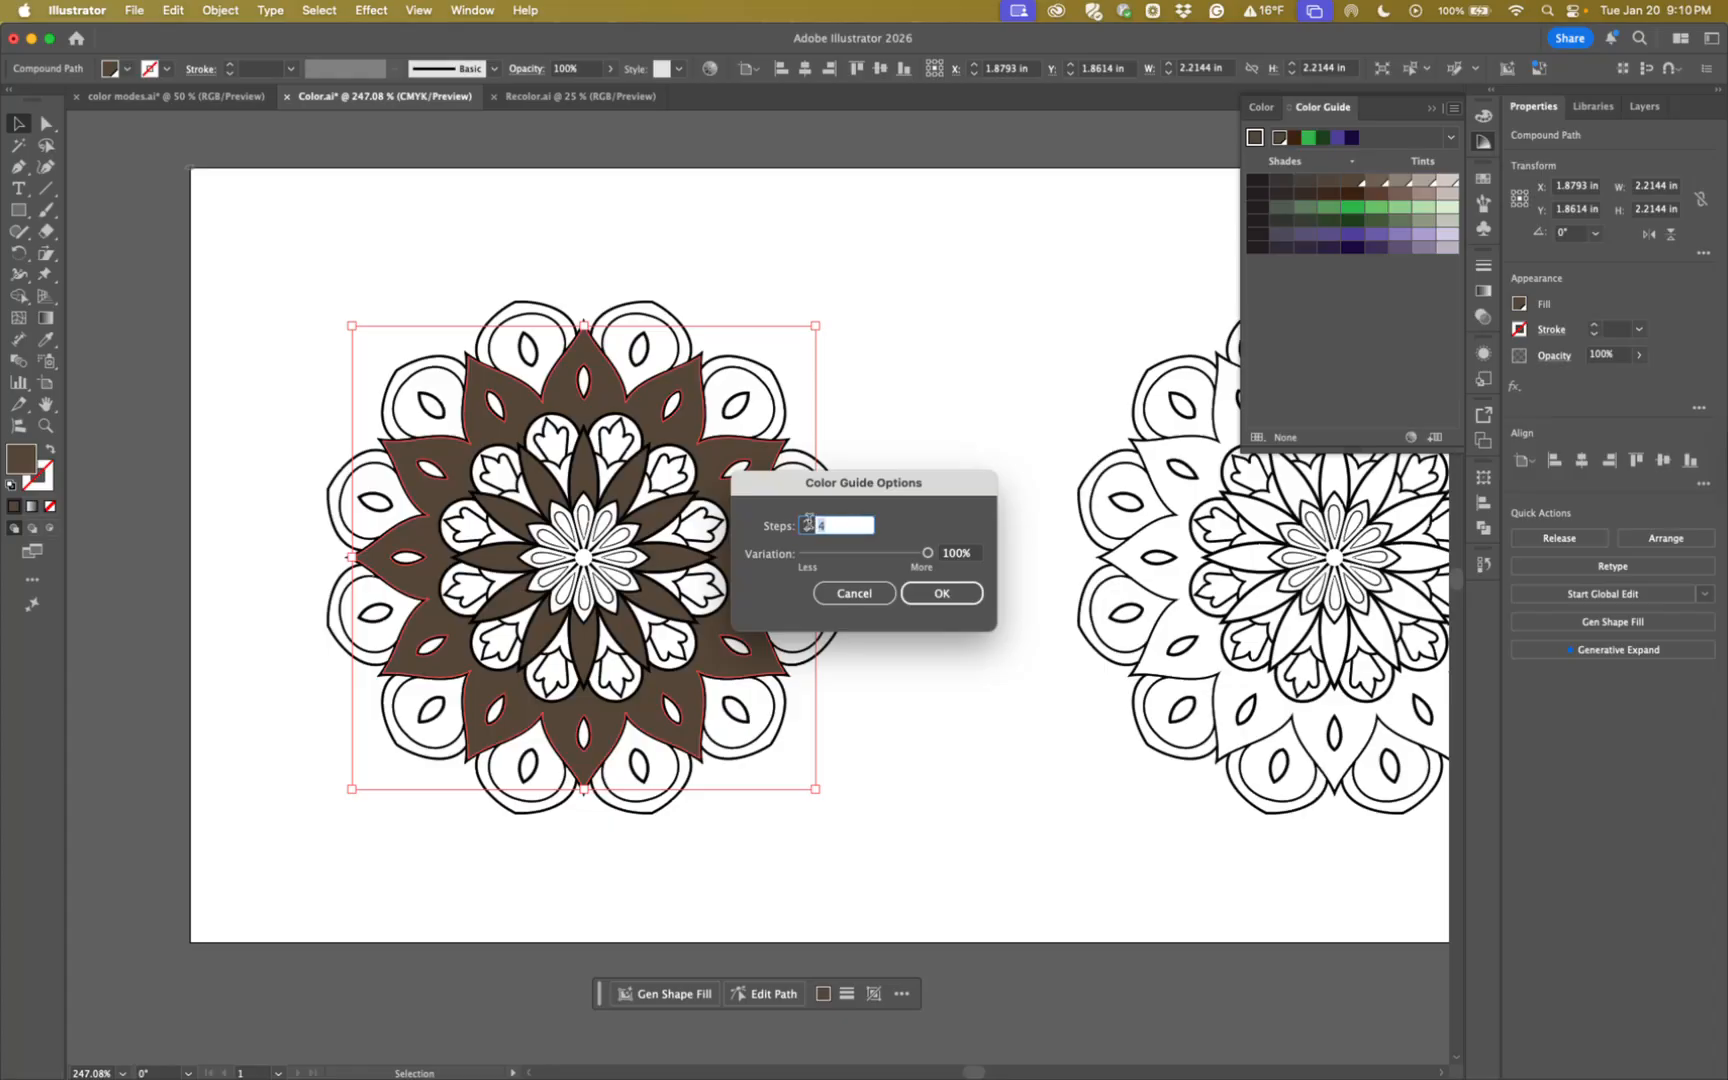
type("8")
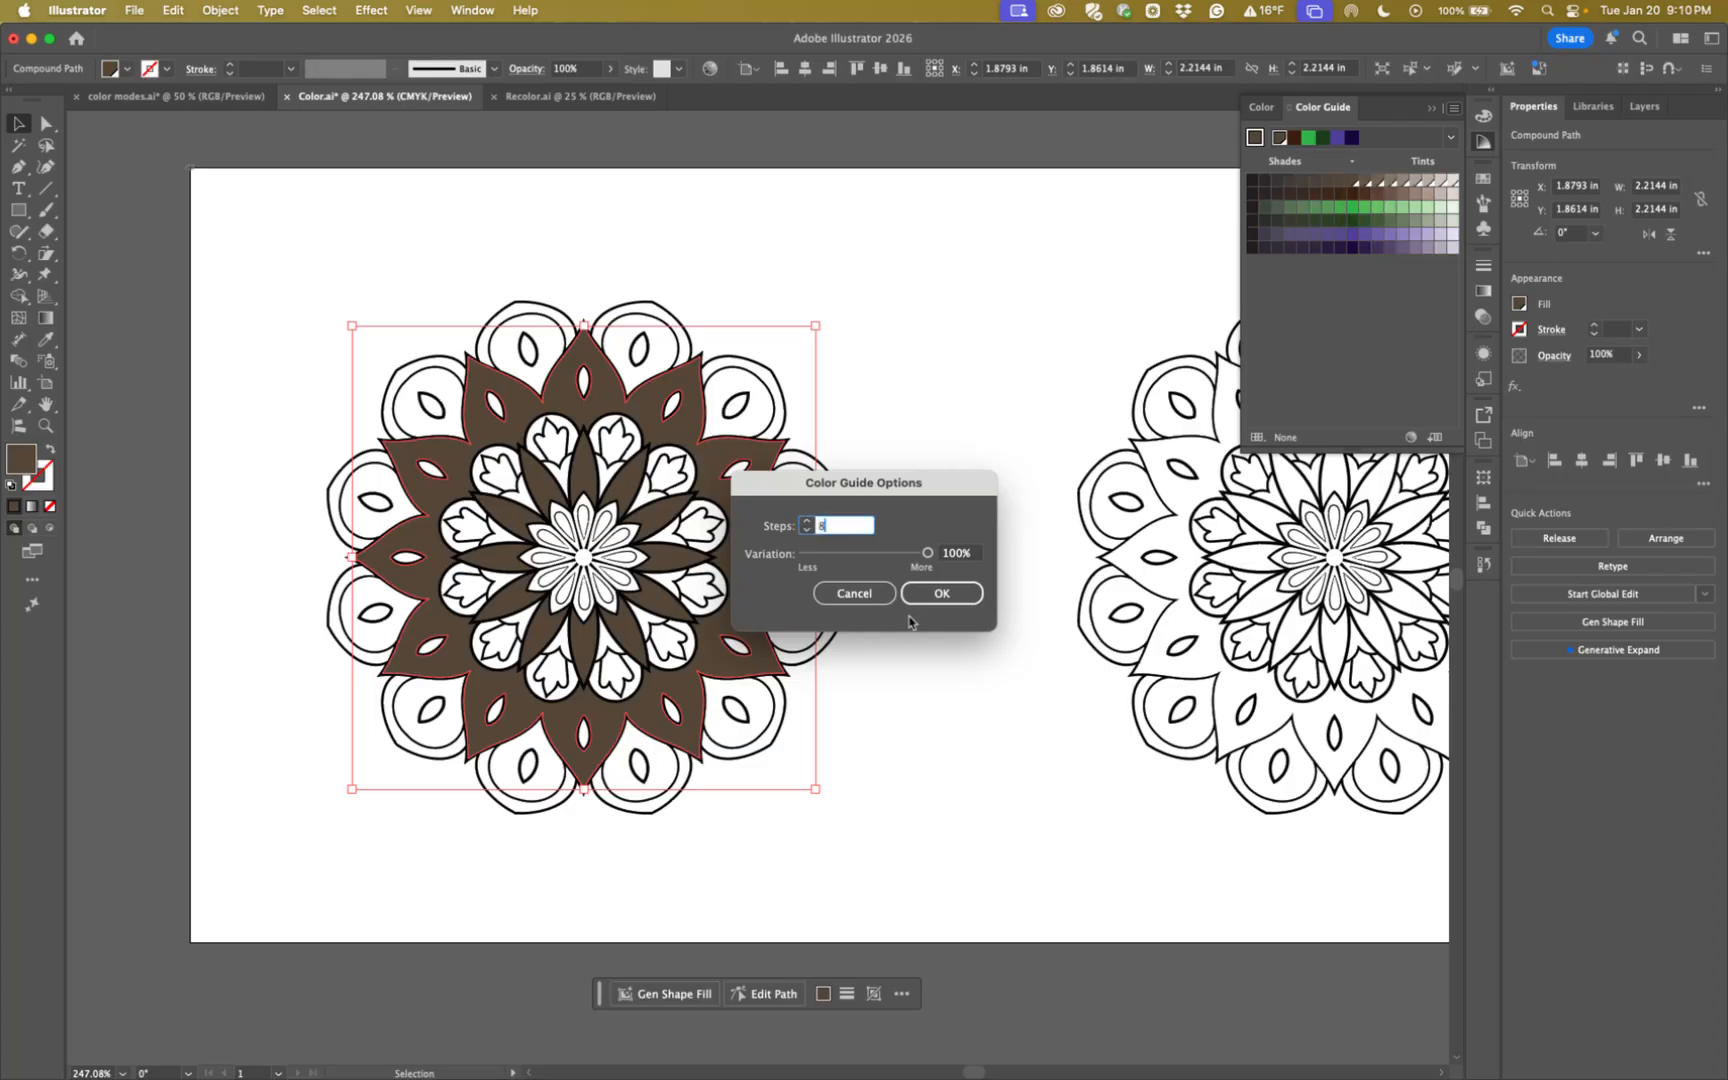
left_click(936, 596)
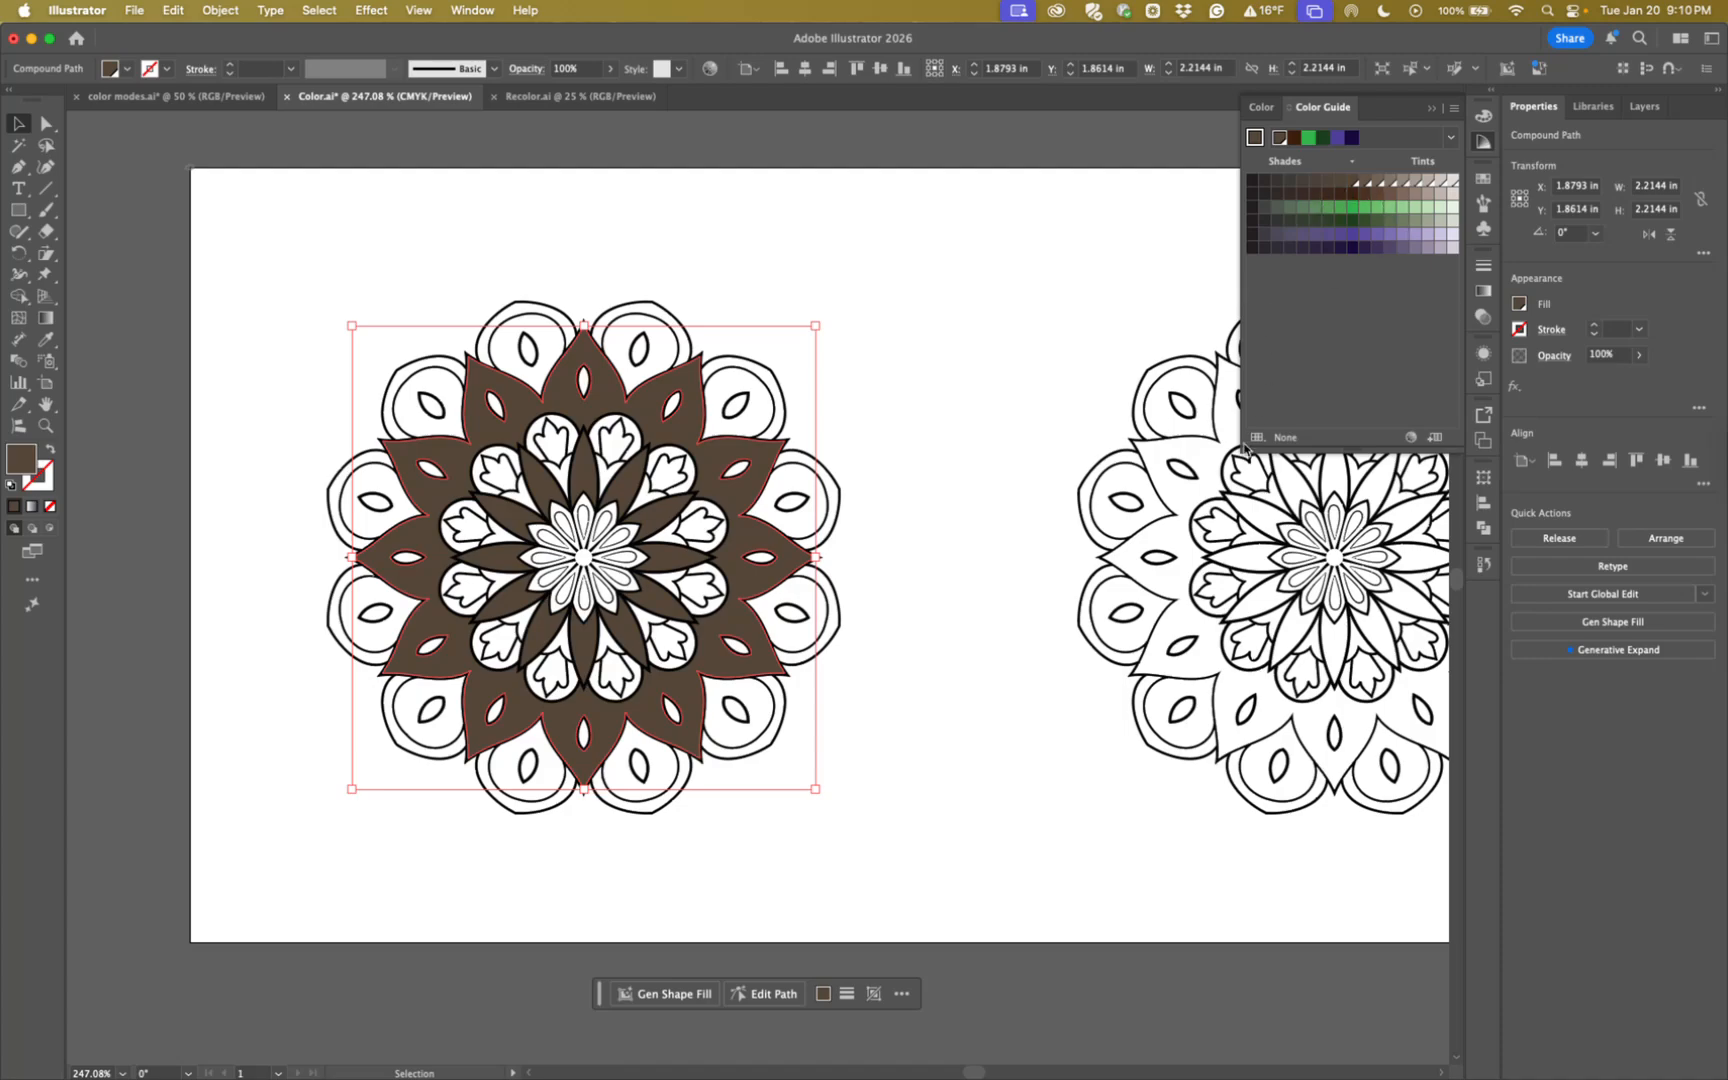
left_click_drag(1243, 448, 969, 362)
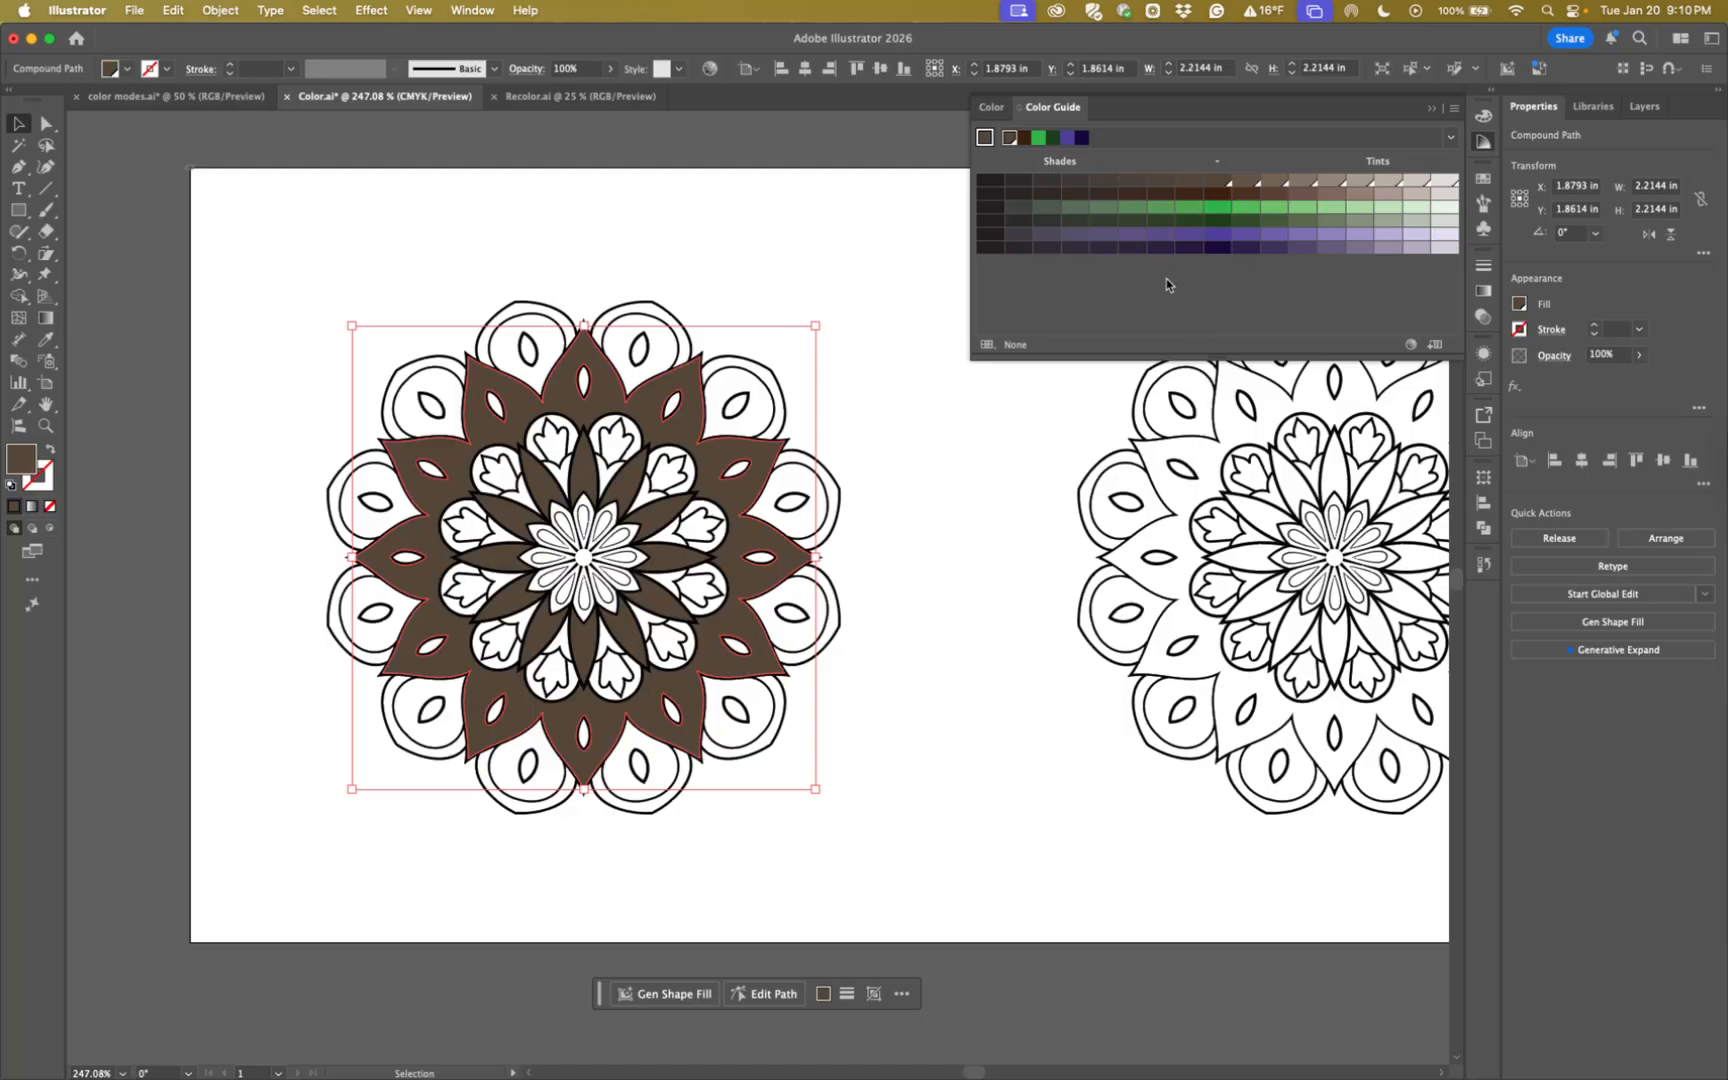
Deselect the artwork and select an adjacent block of dark purple shades in the Color Guide's last two rows.
left_click(952, 480)
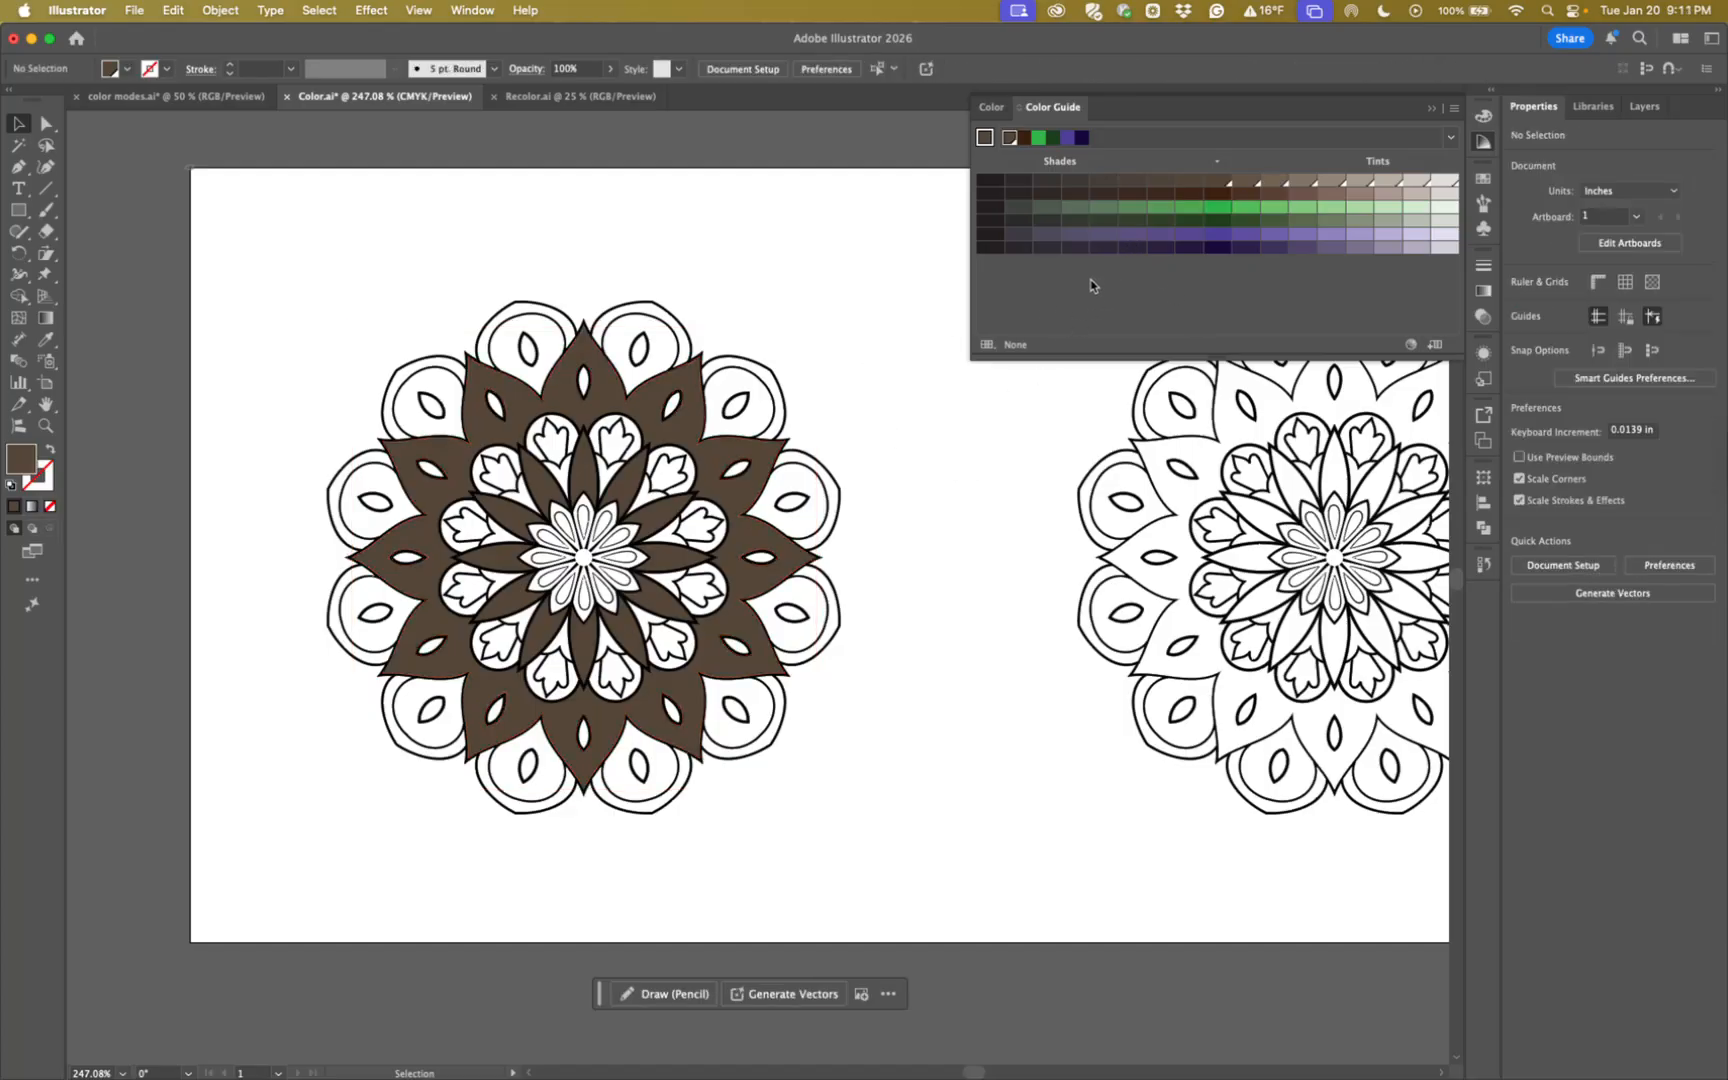
left_click(1106, 249)
left_click(1162, 236, "shift")
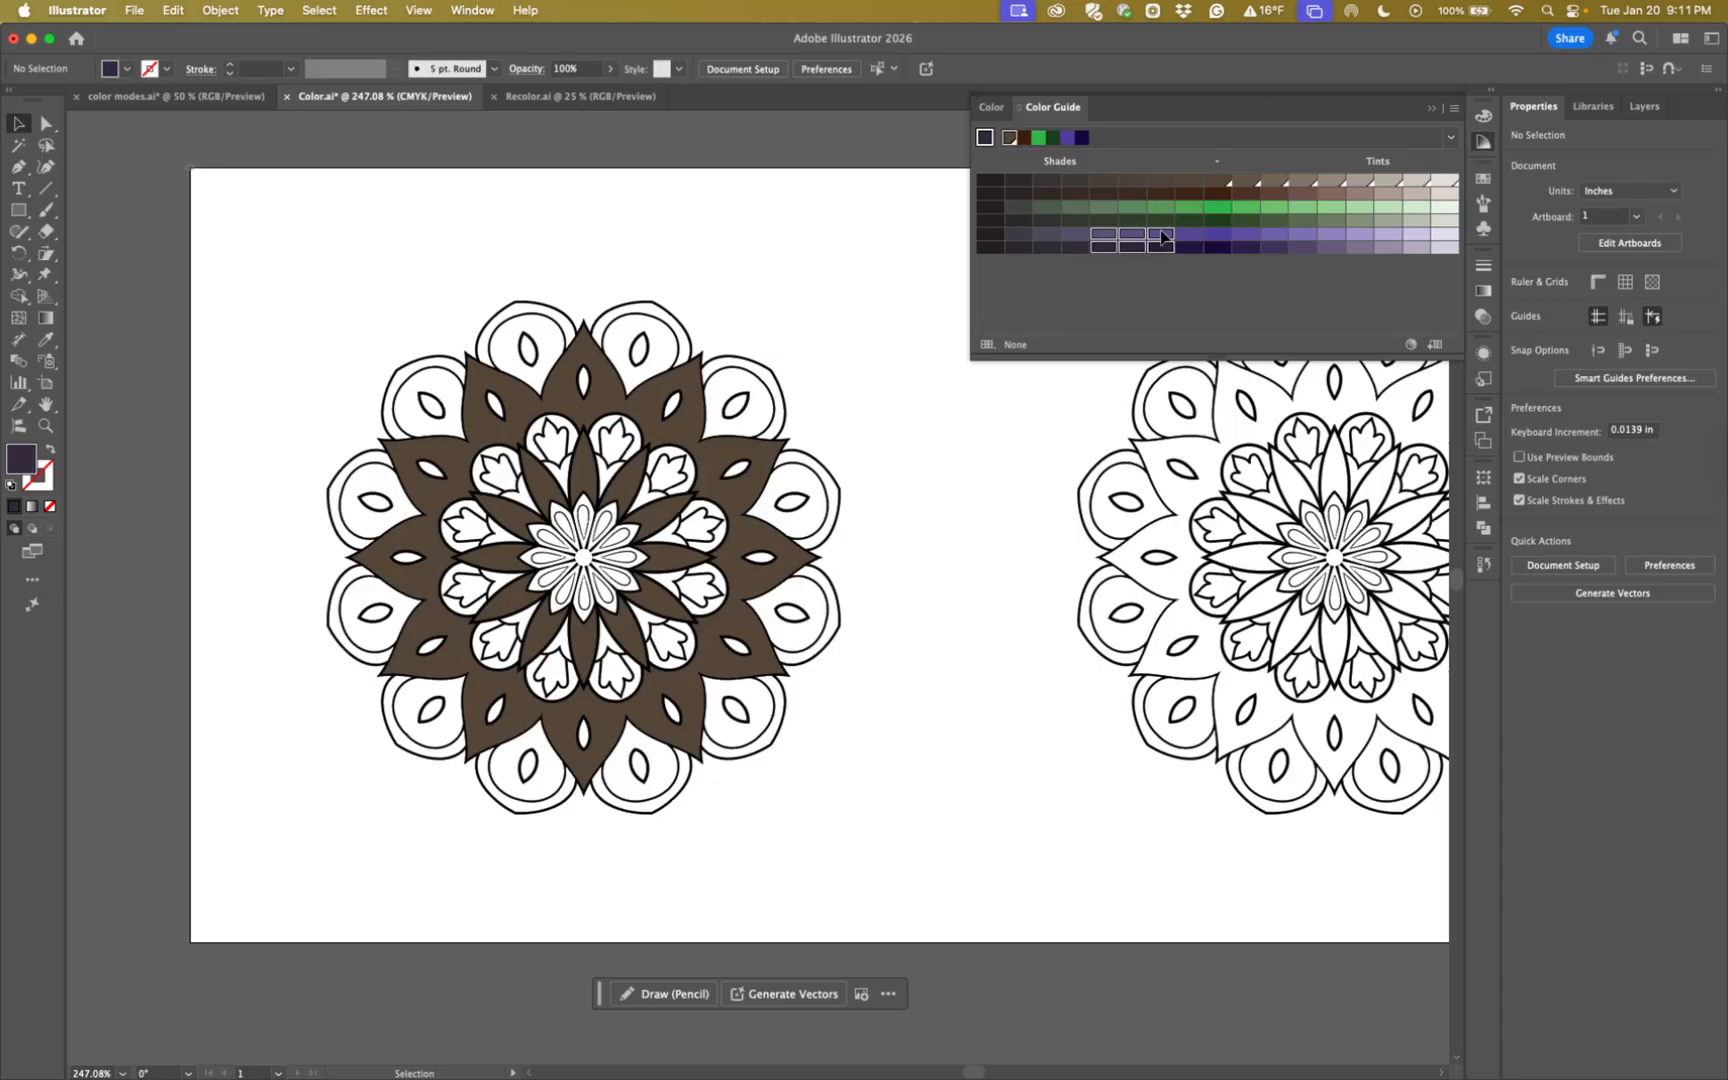
left_click(1102, 257)
left_click(1102, 250)
left_click(1160, 237, "shift")
left_click(1146, 264)
Select nine scattered brown, green and purple variations in the Color Guide and save them as swatches.
left_click(1137, 251)
left_click(1213, 222, "super")
left_click(1161, 208, "super")
left_click(1303, 220, "super")
left_click(1331, 246, "super")
left_click(1359, 192, "super")
left_click(1217, 192, "super")
left_click(1274, 246, "super")
left_click(1388, 220, "super")
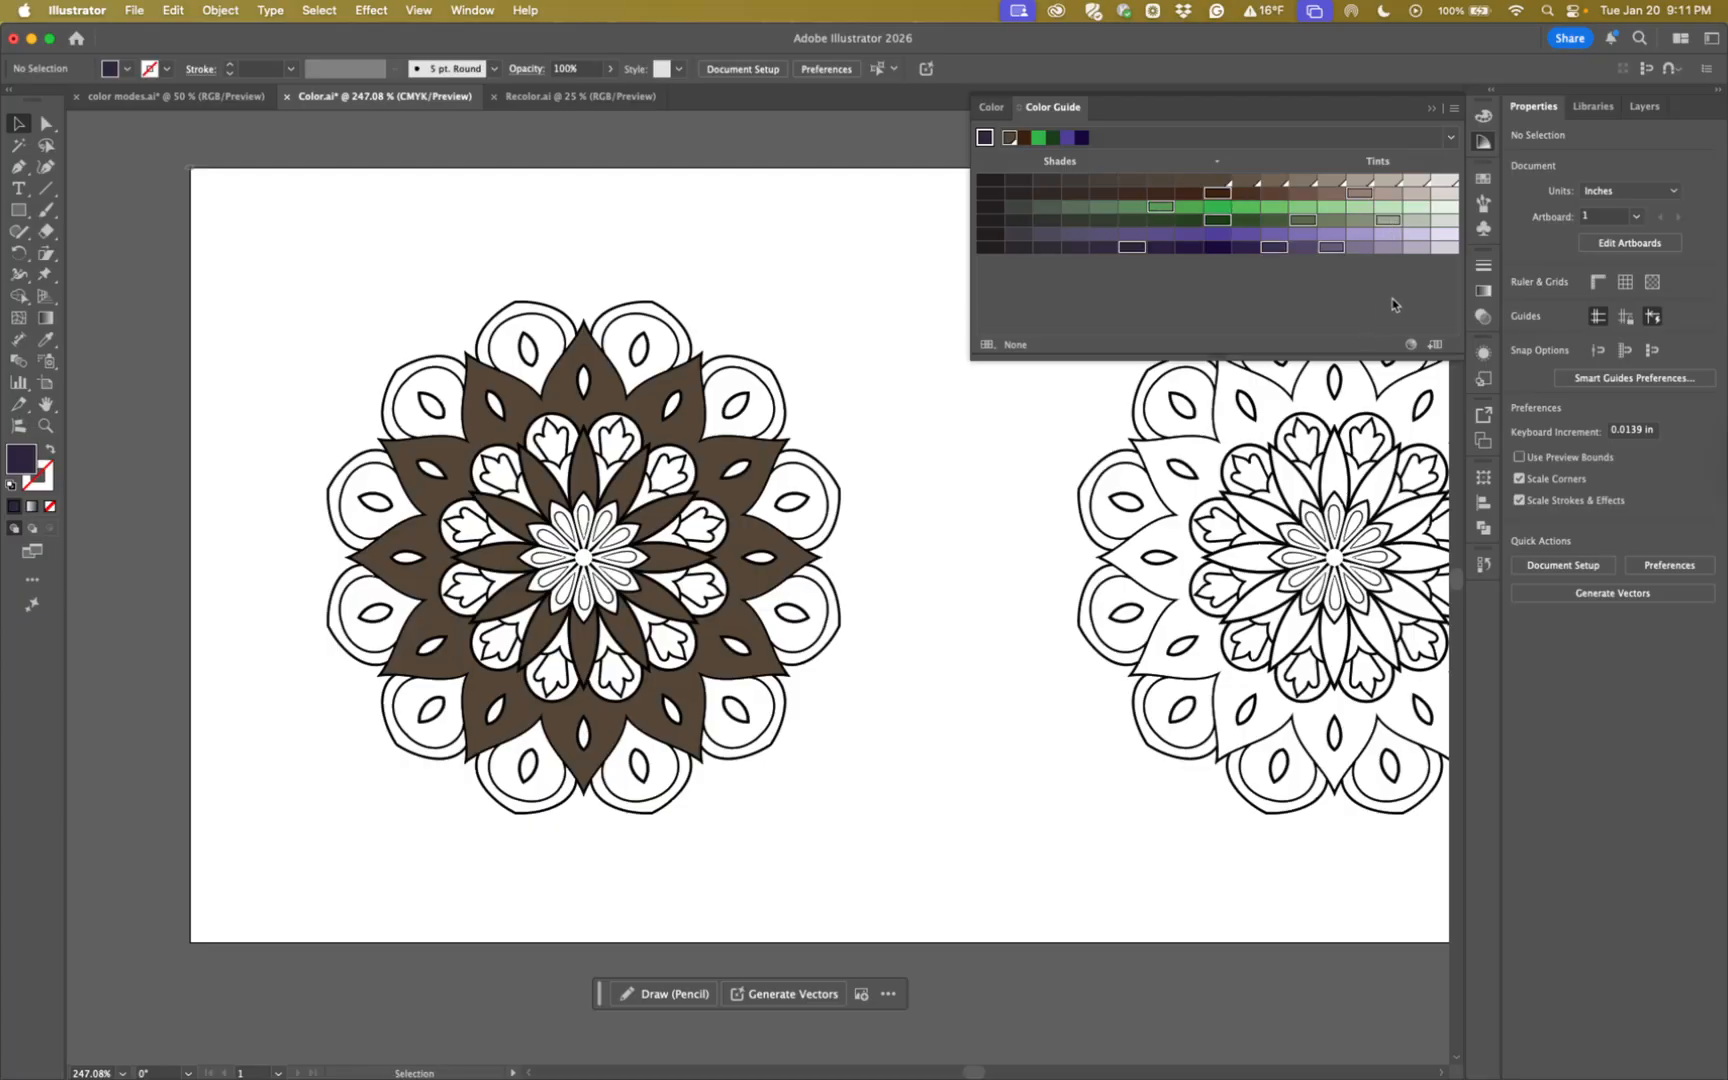
left_click(1454, 109)
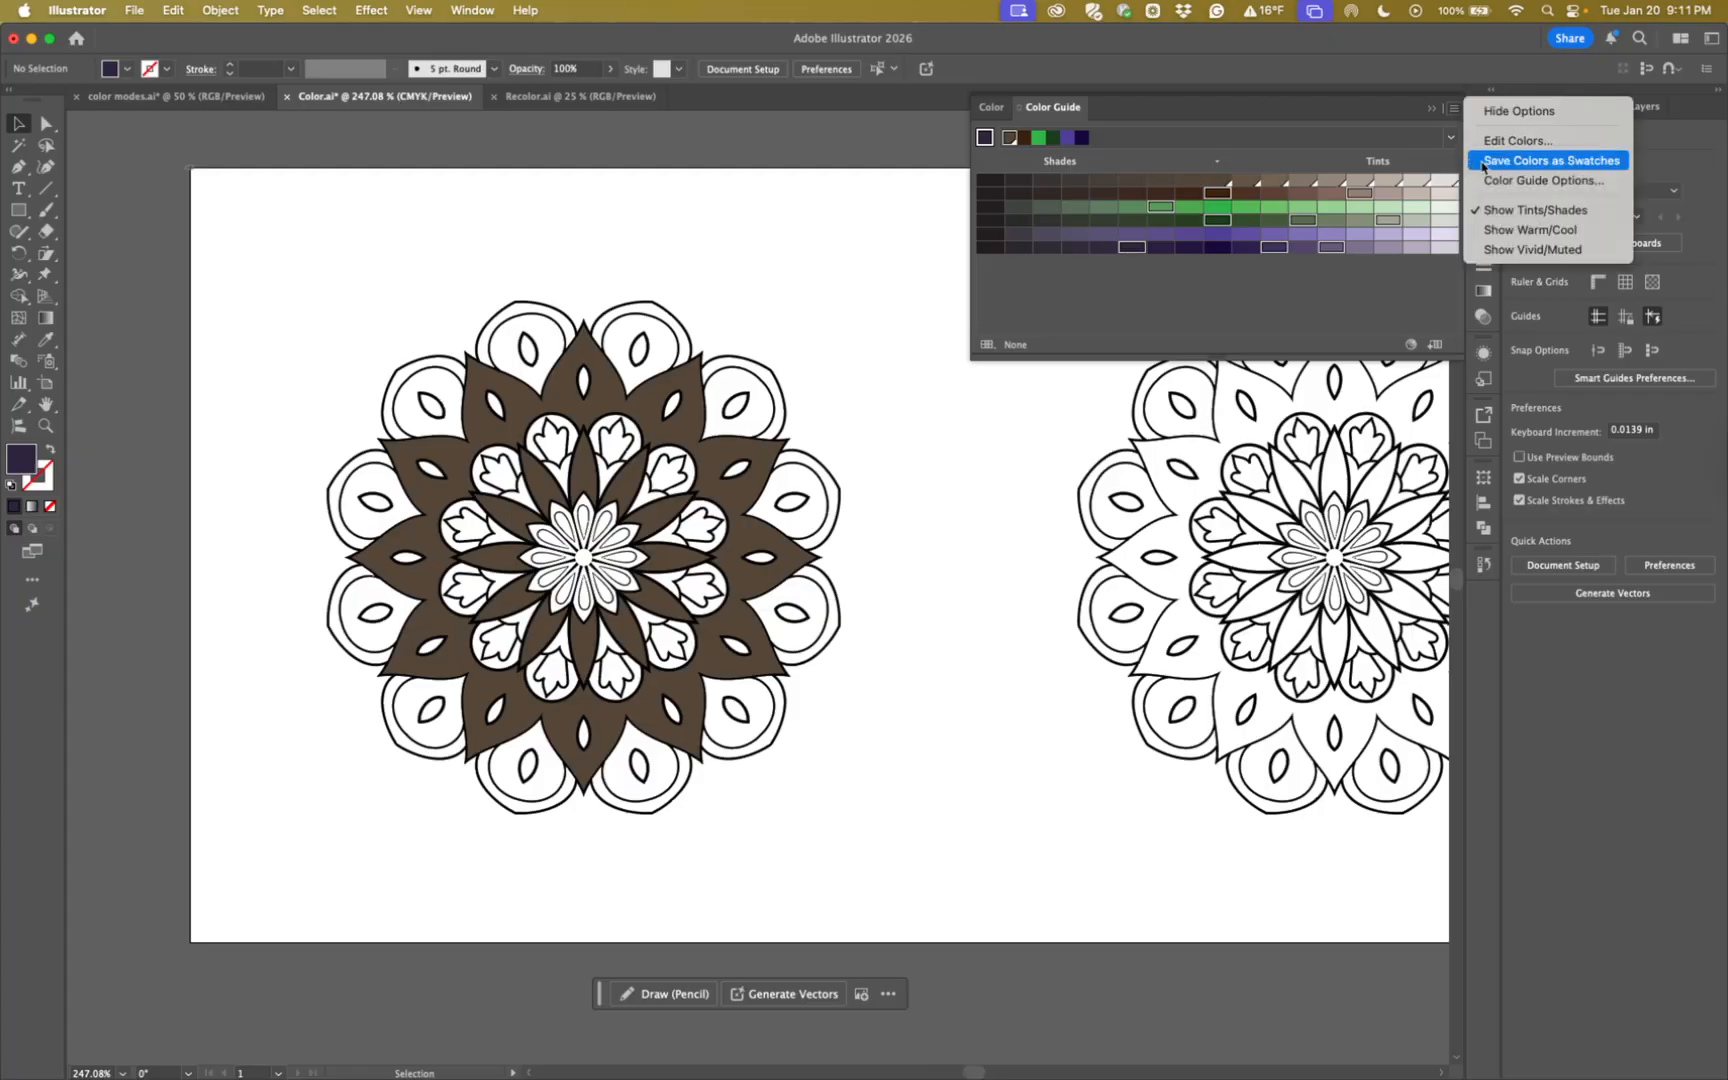
left_click(1483, 162)
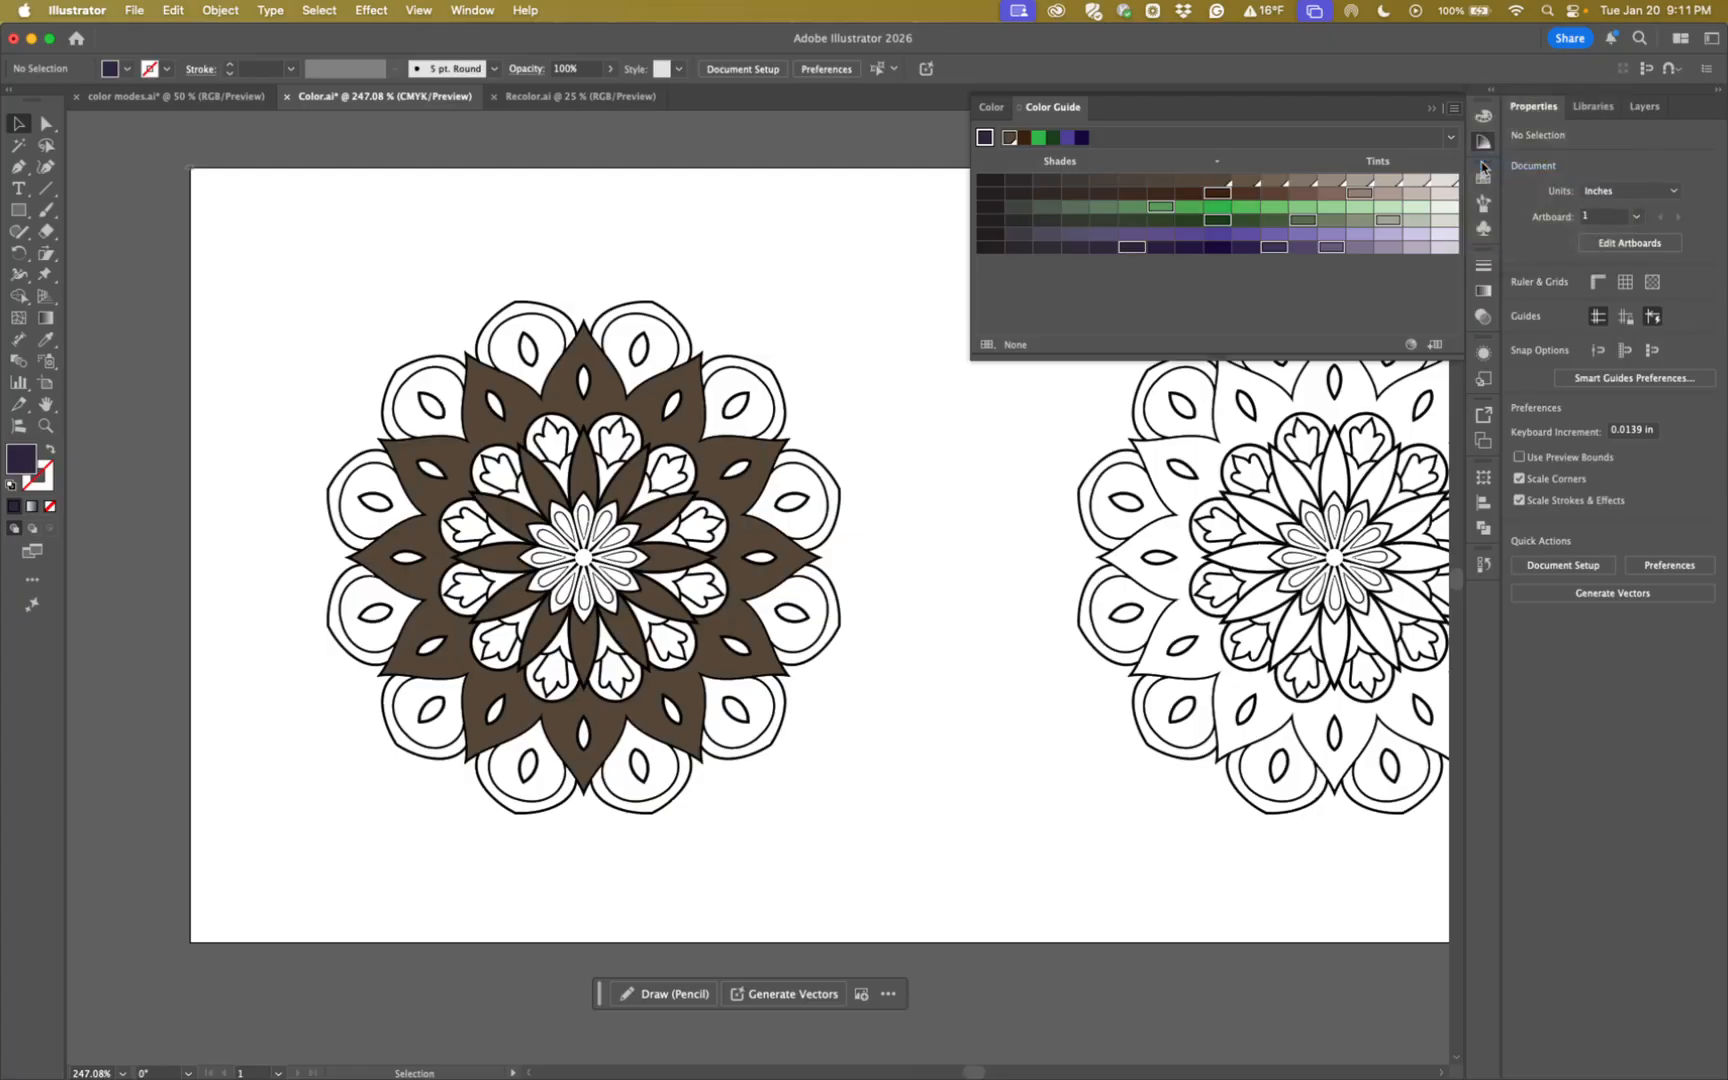
Rename the newly saved nine-color swatch group Demo Swatches and save the changes.
left_click(1483, 180)
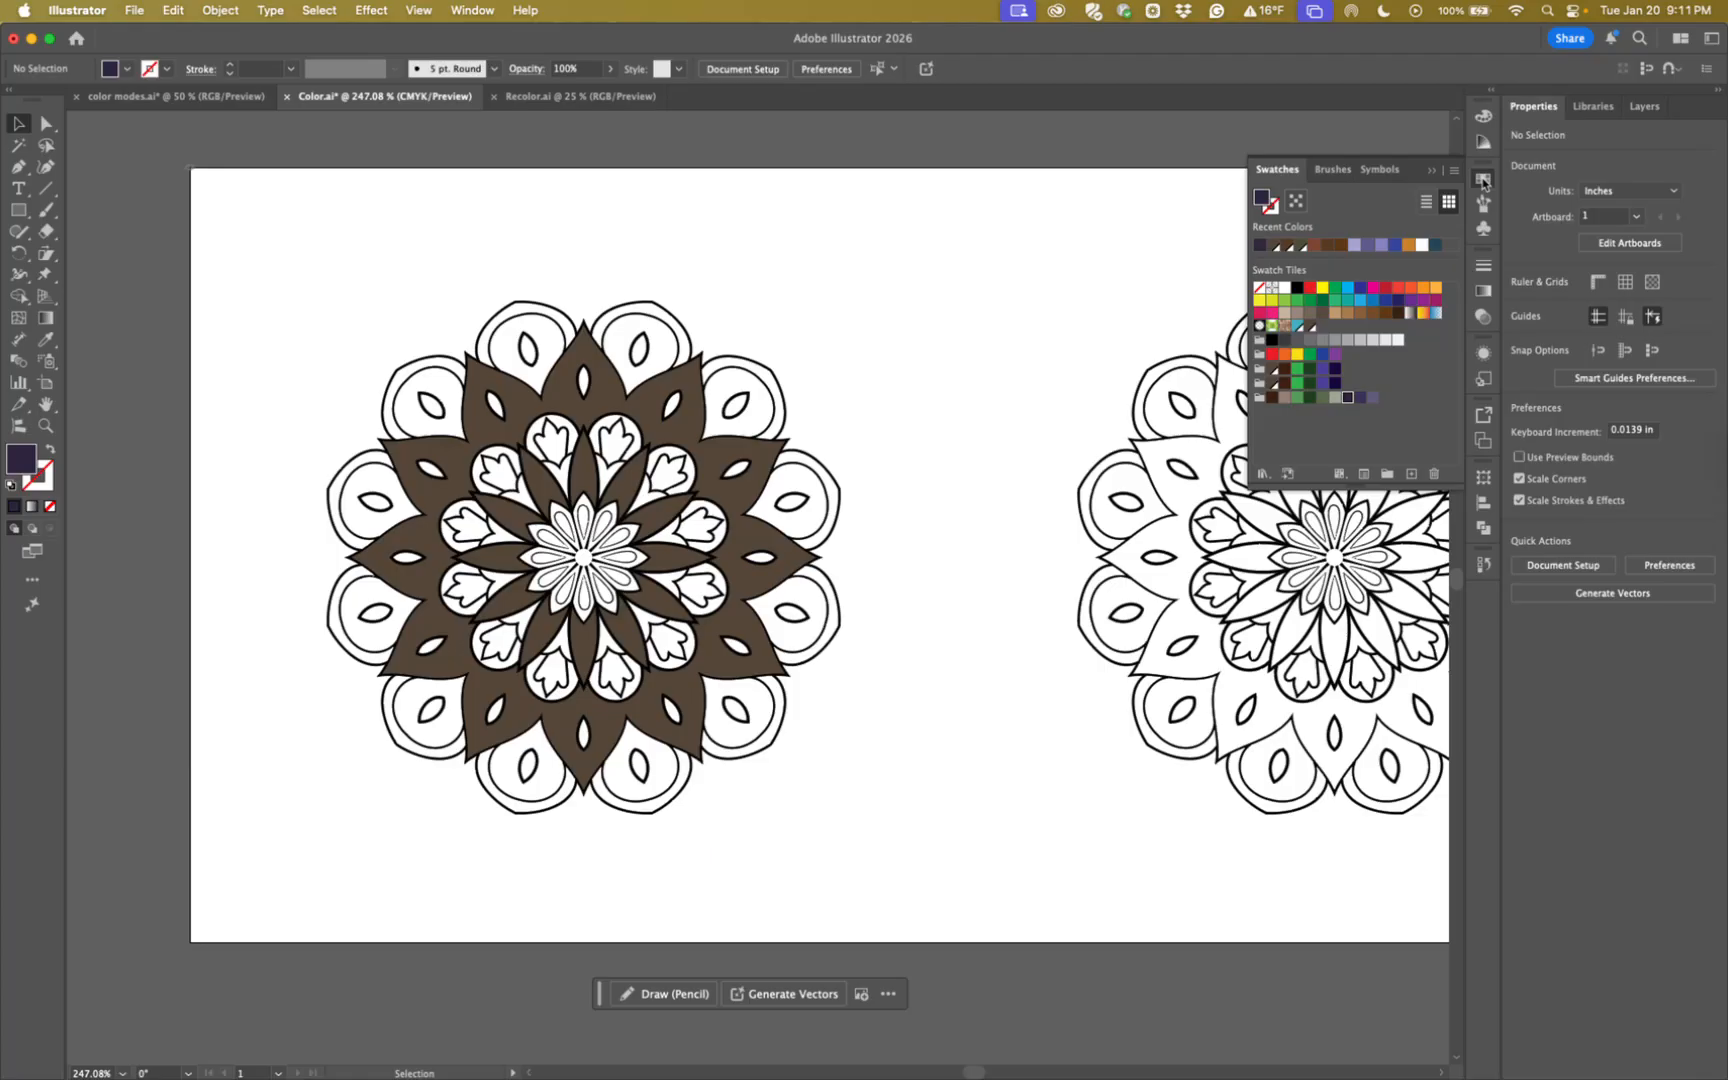
double_click(1259, 399)
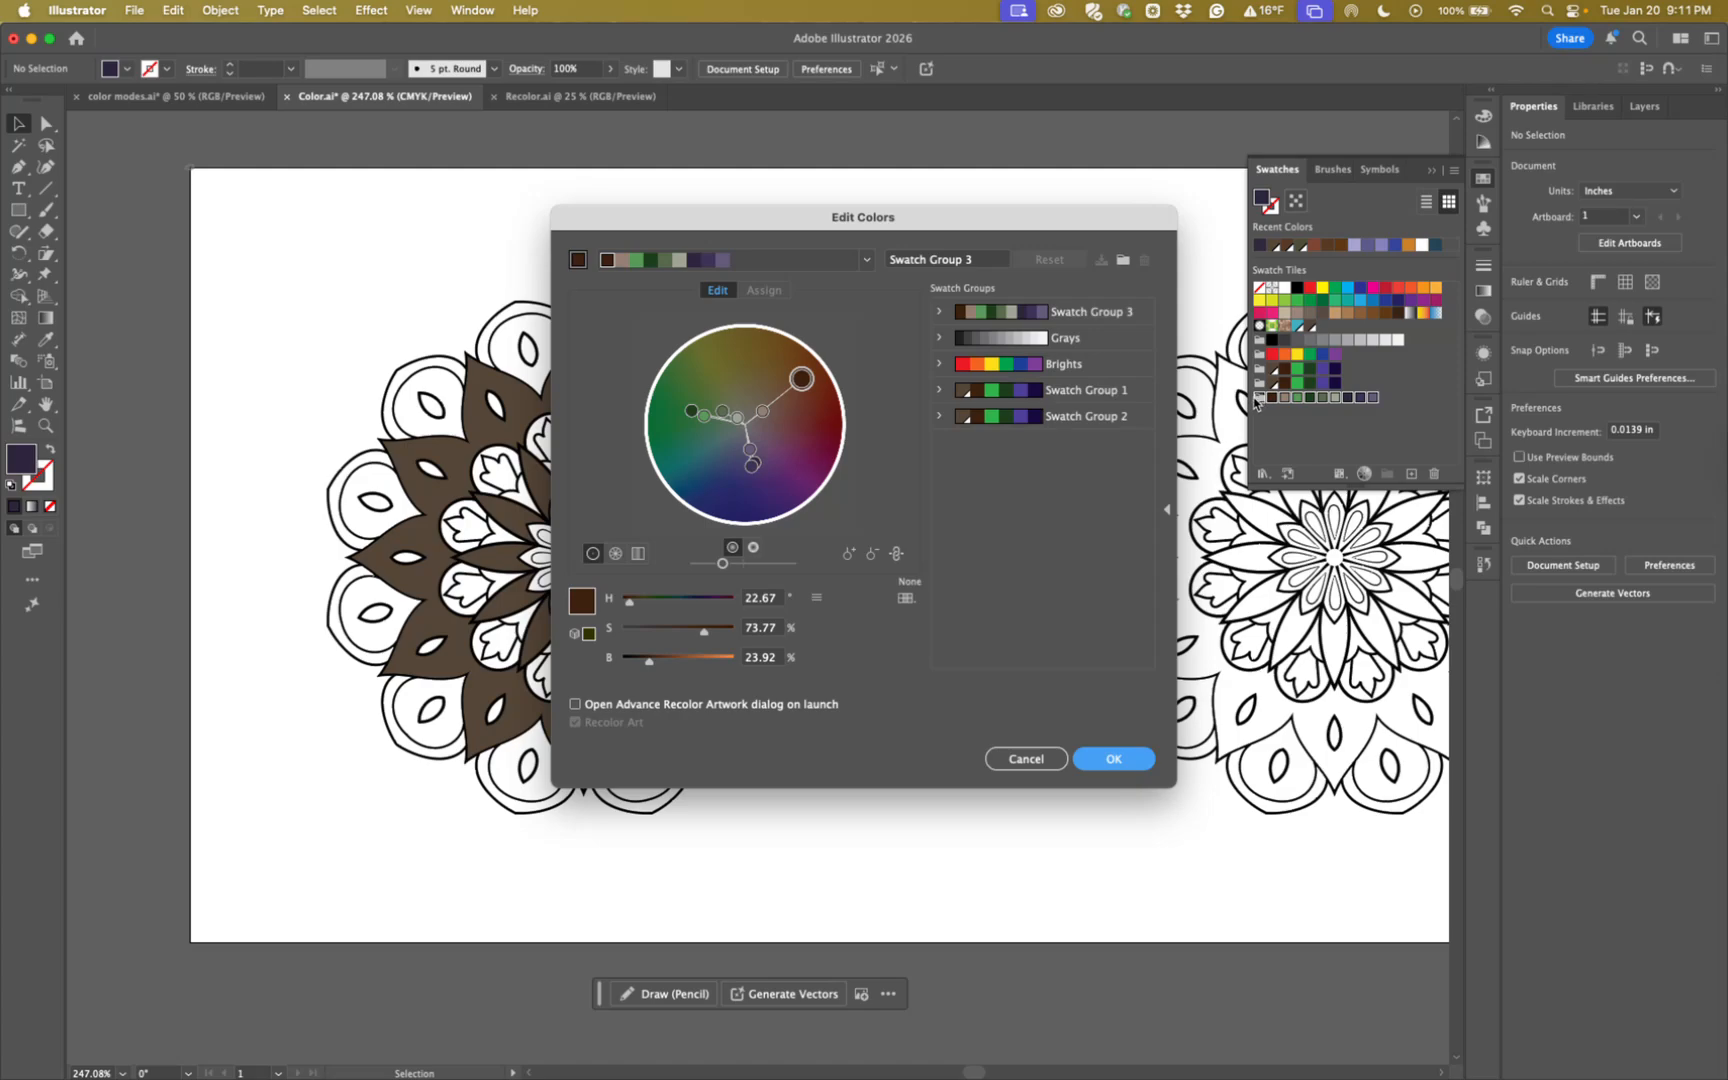
left_click(983, 261)
left_click_drag(983, 261, 884, 259)
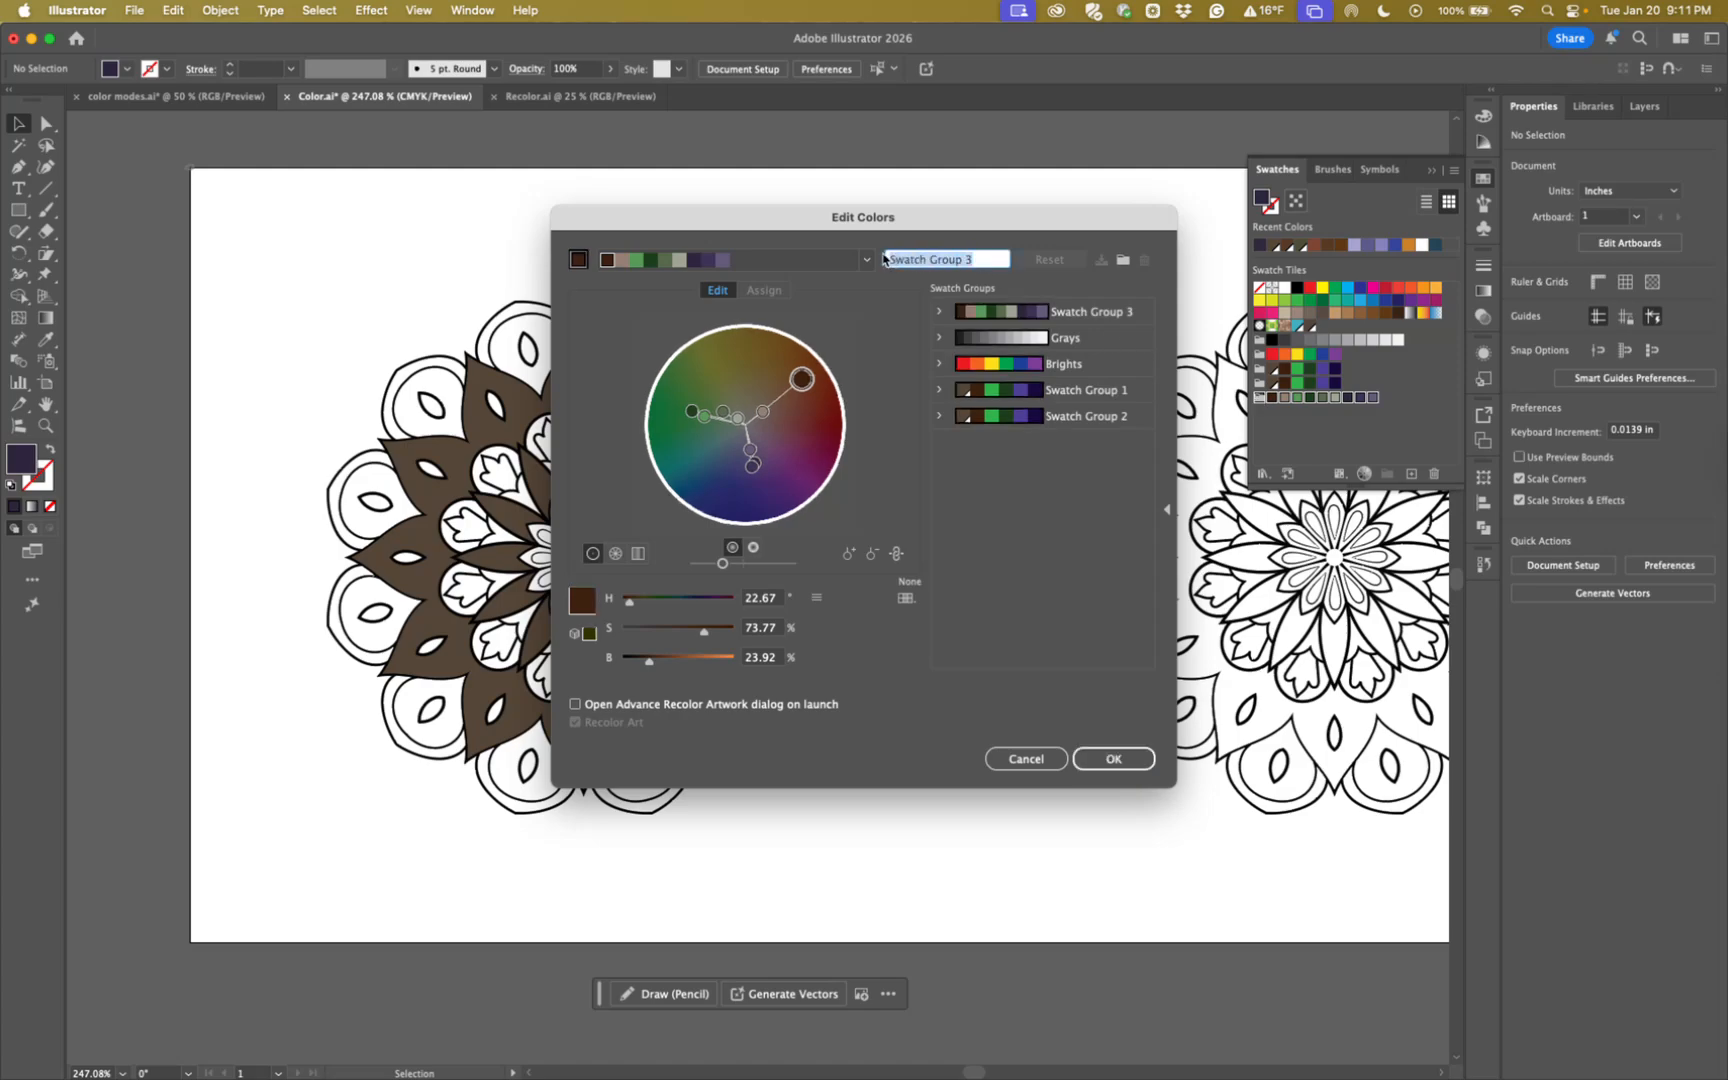
type("D")
key("Return")
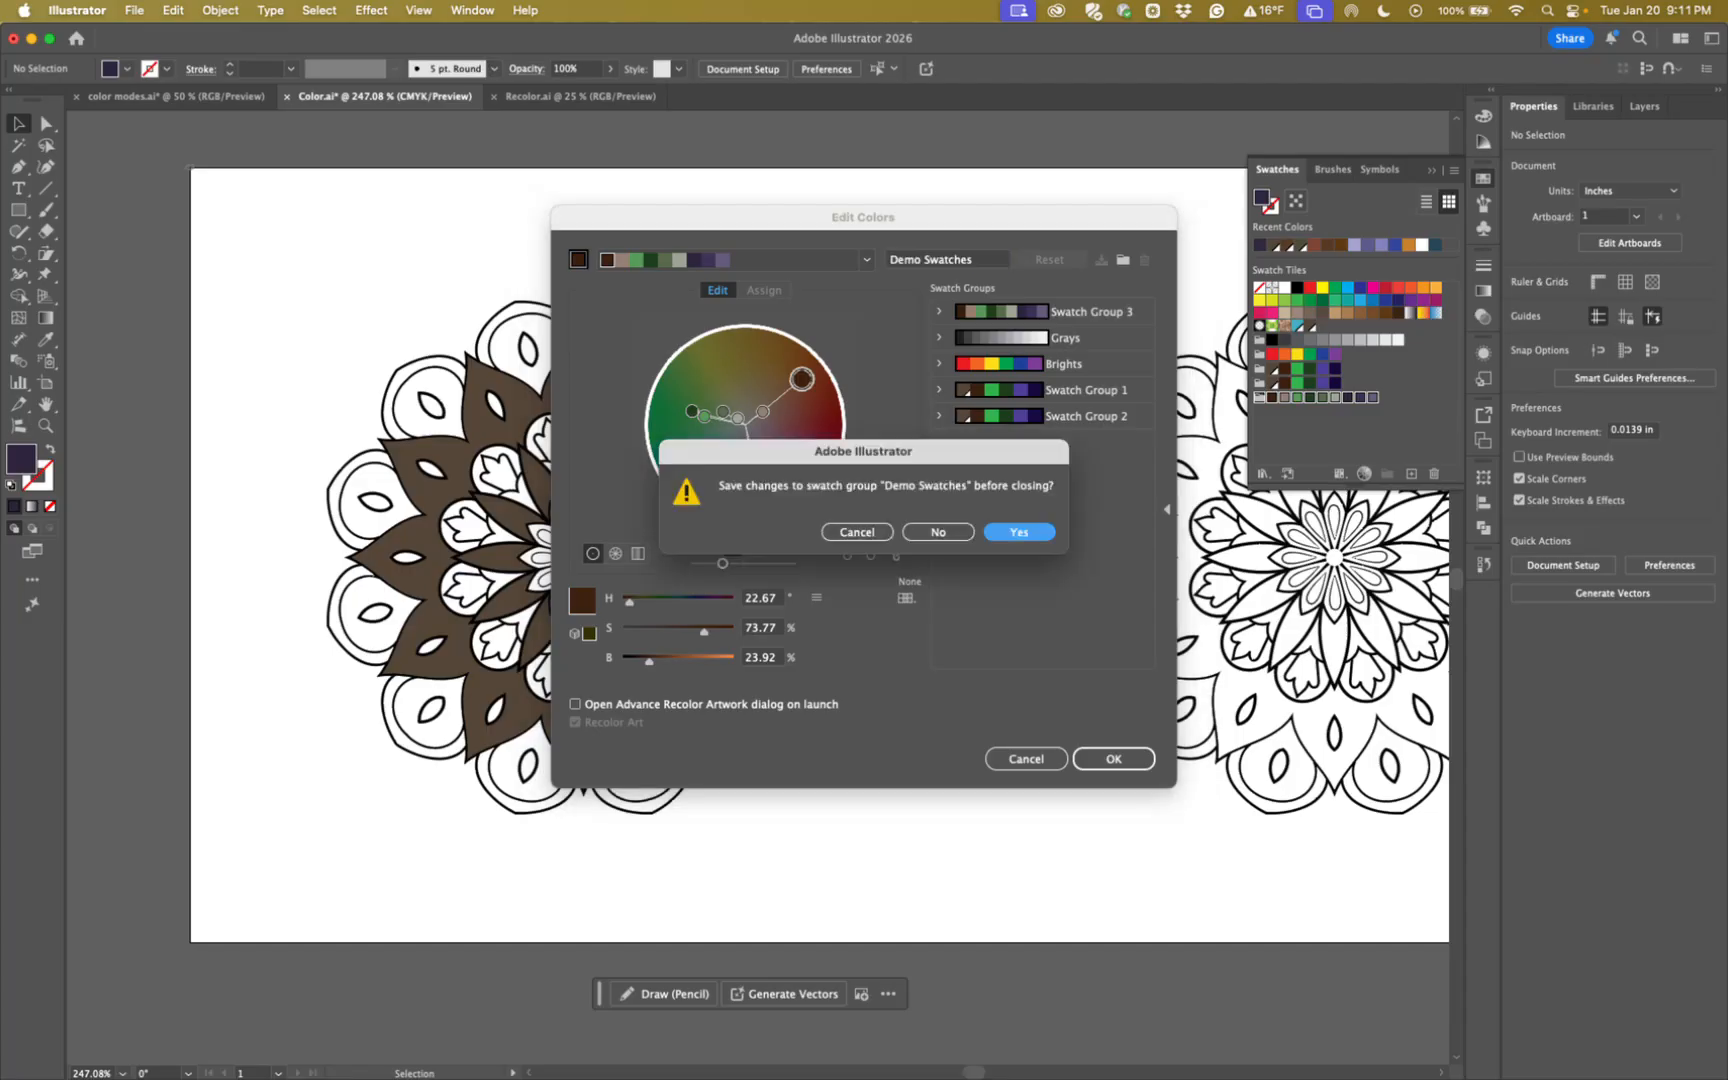
left_click(1017, 532)
left_click(1313, 445)
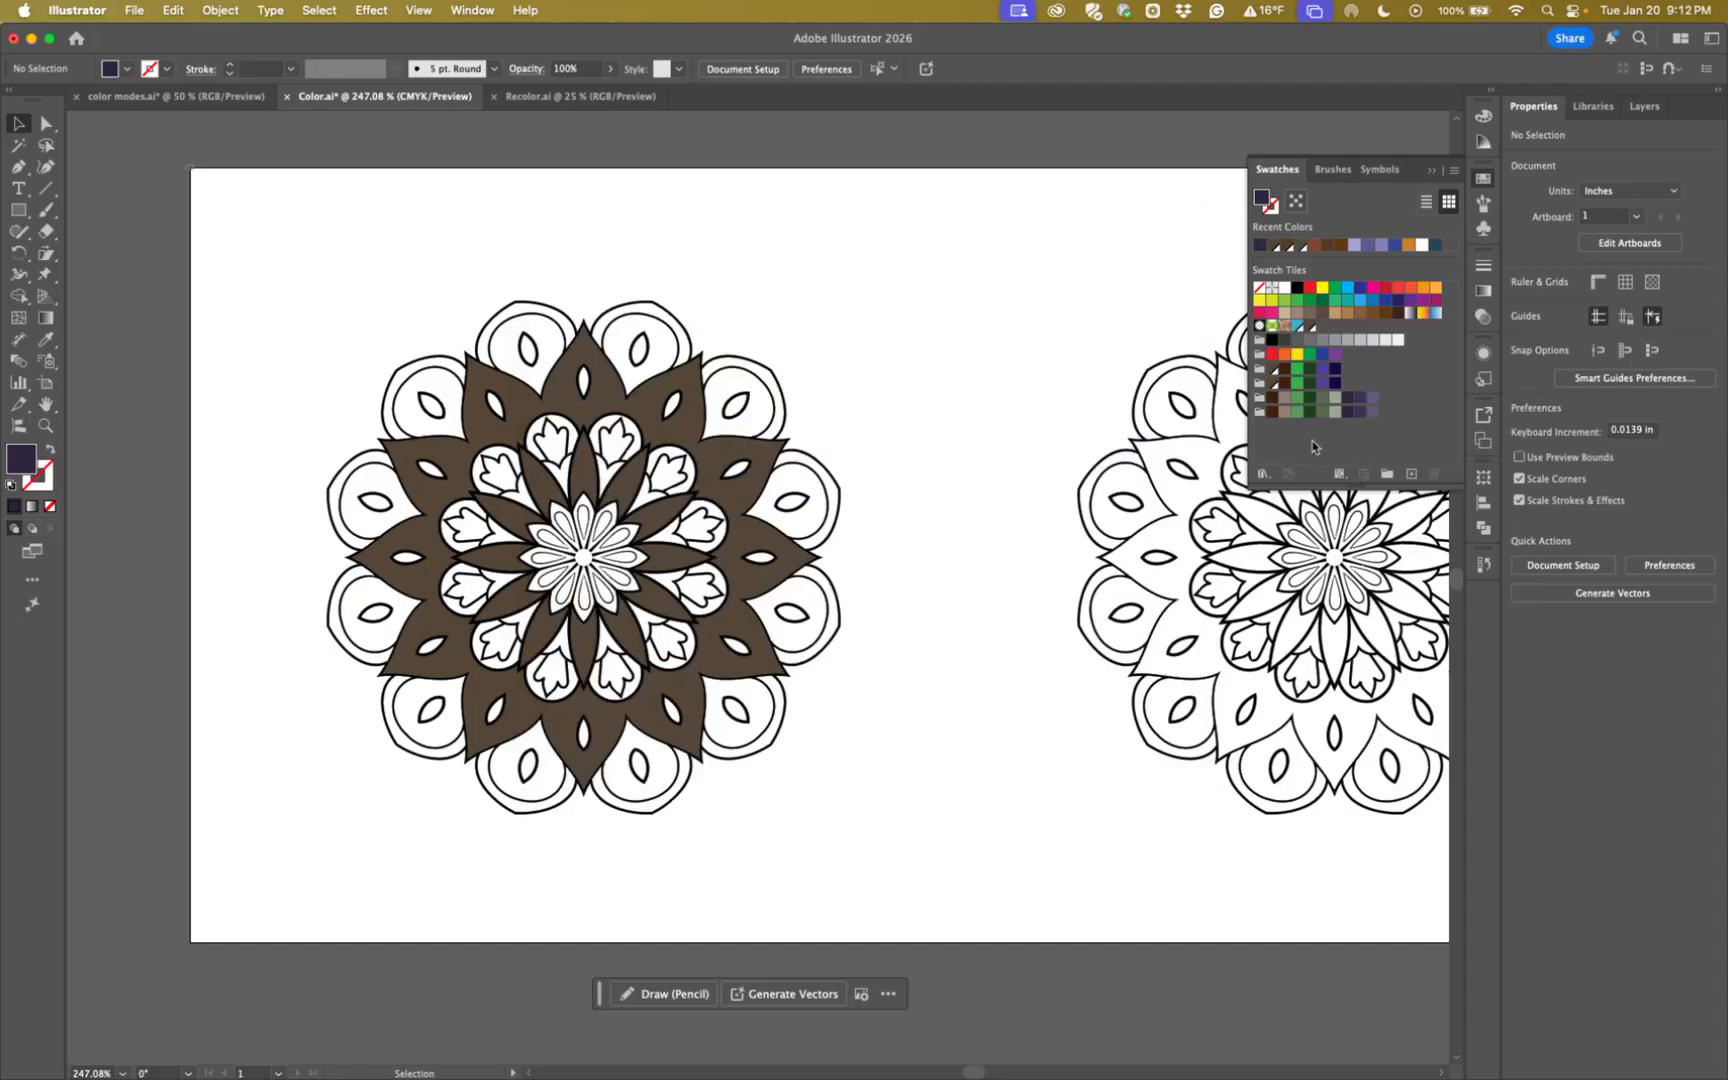
Delete the duplicate nine-color swatch group and the two older brown, green and purple swatch groups.
left_click(1259, 400)
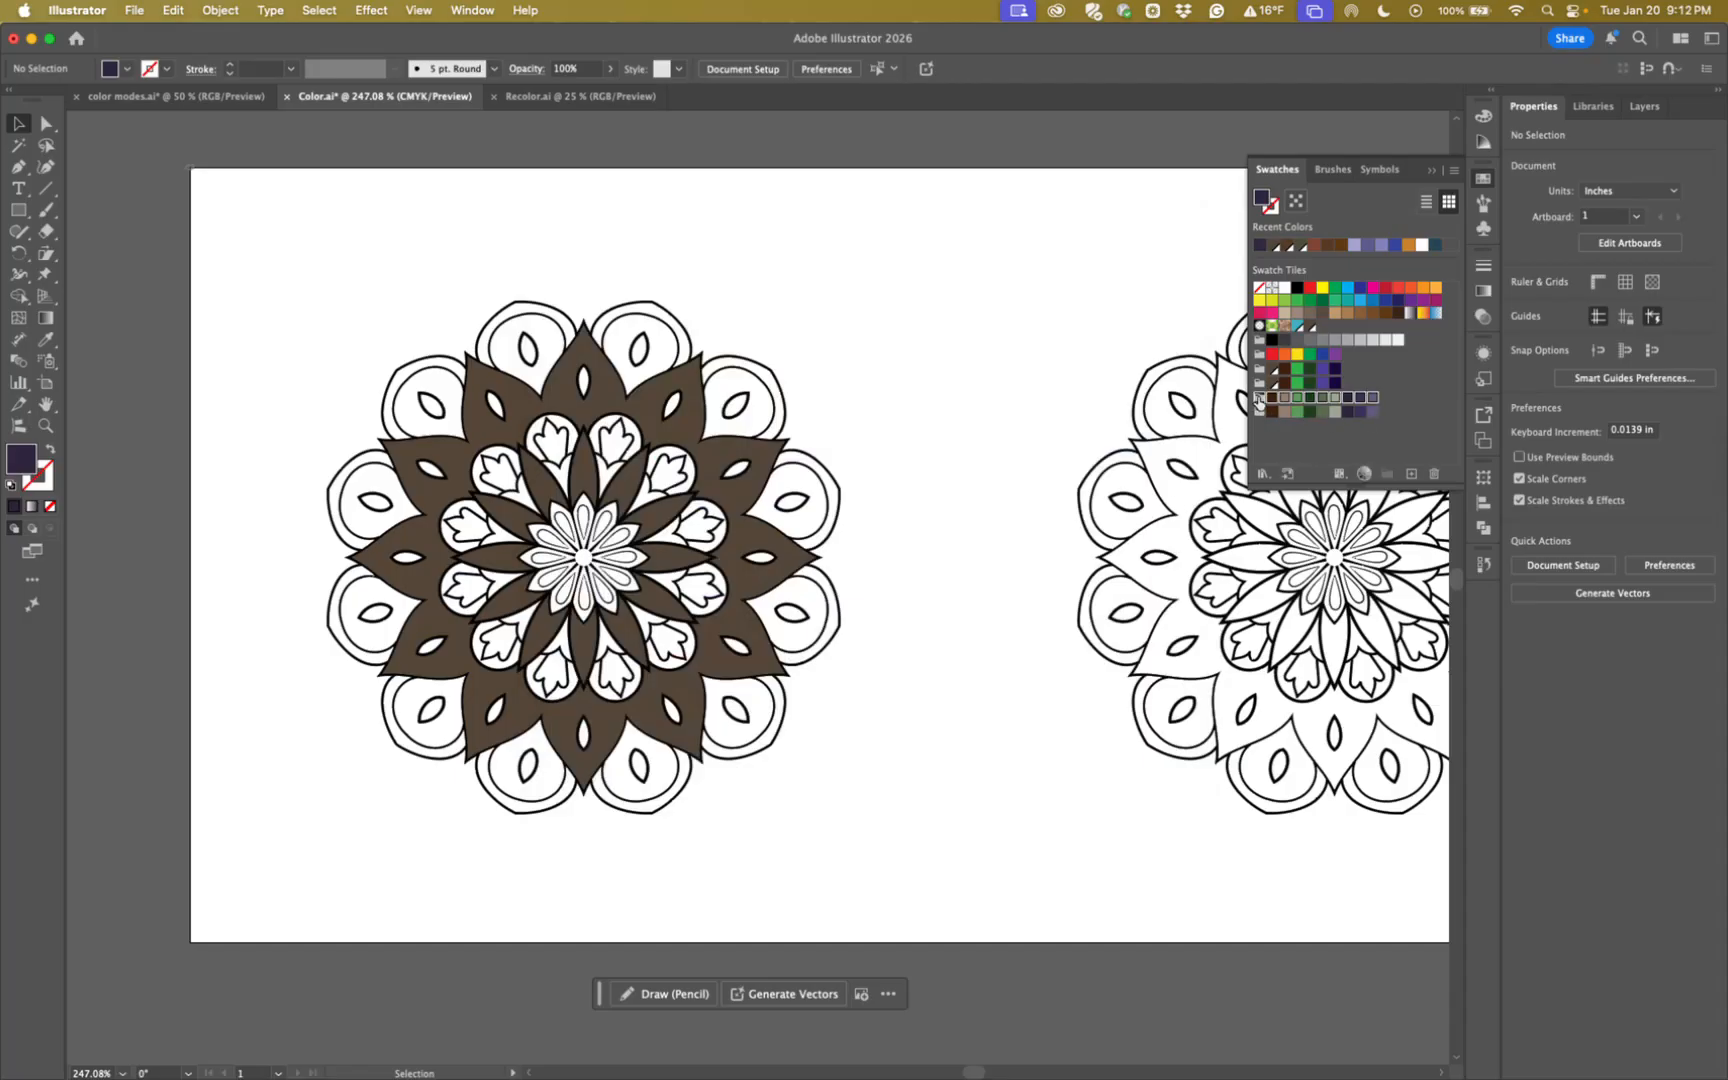
left_click(1434, 476)
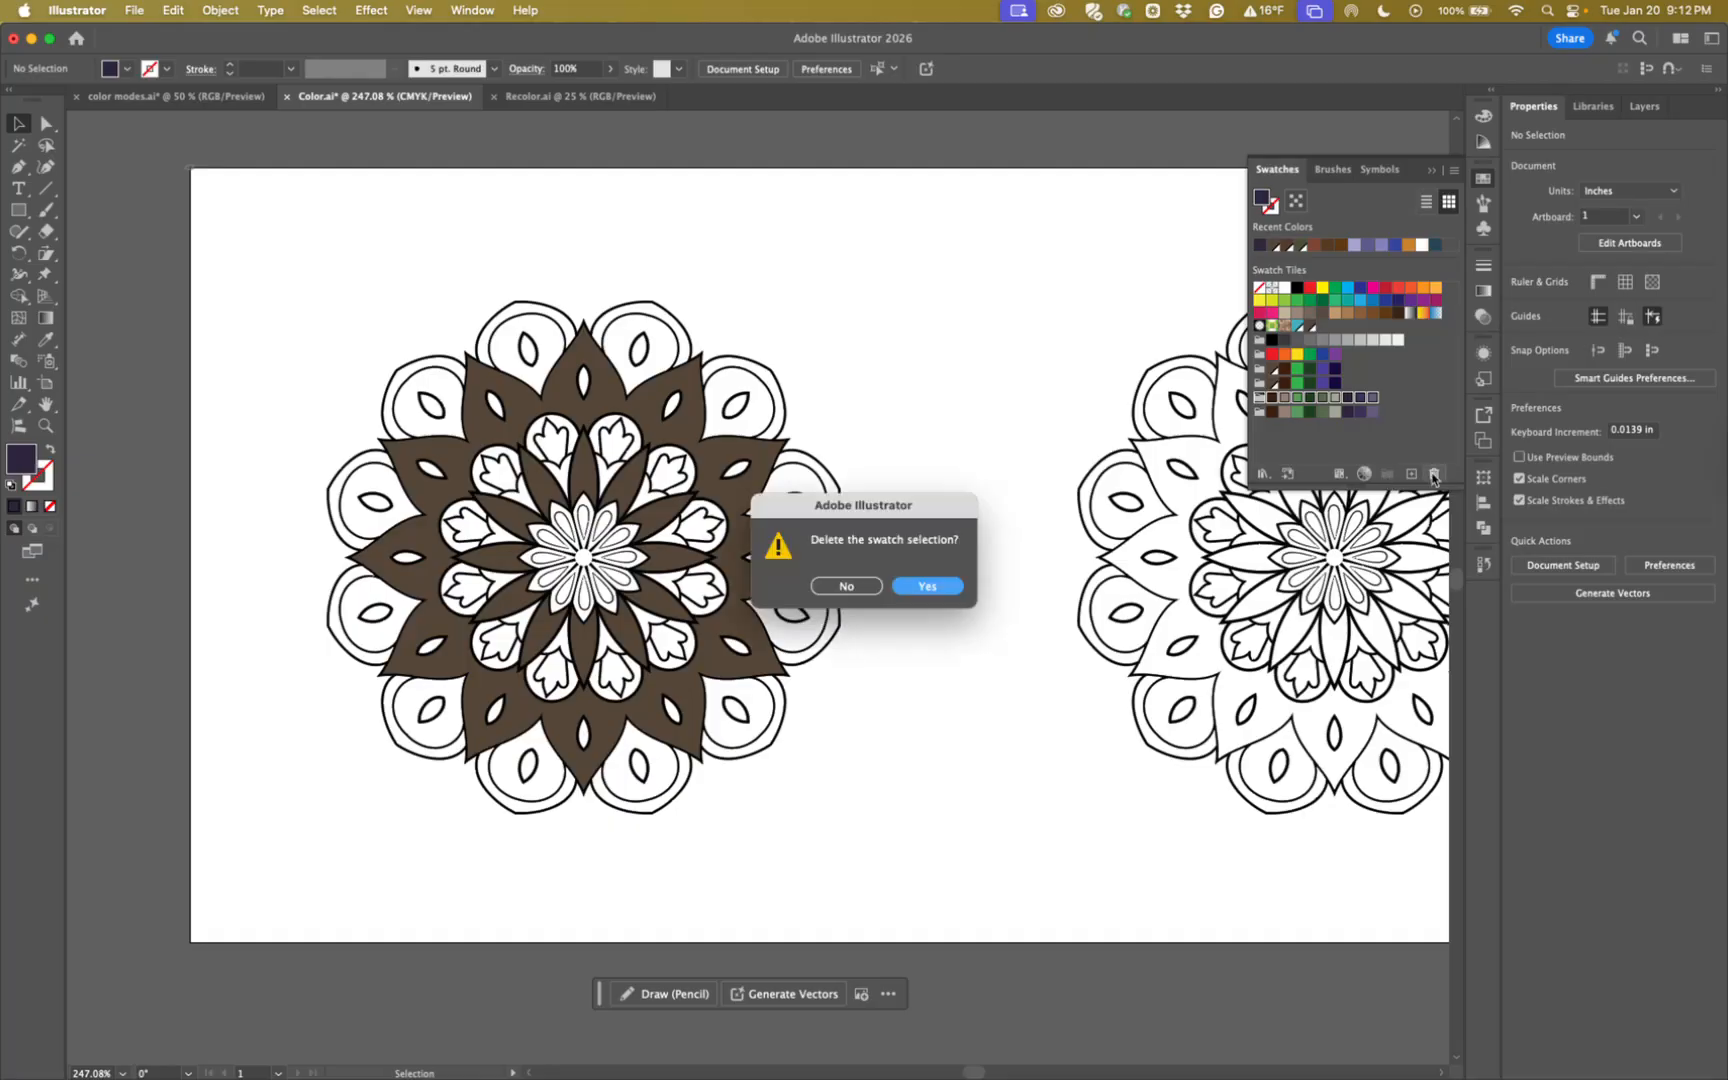
left_click(926, 587)
left_click(1259, 369)
left_click(1335, 369)
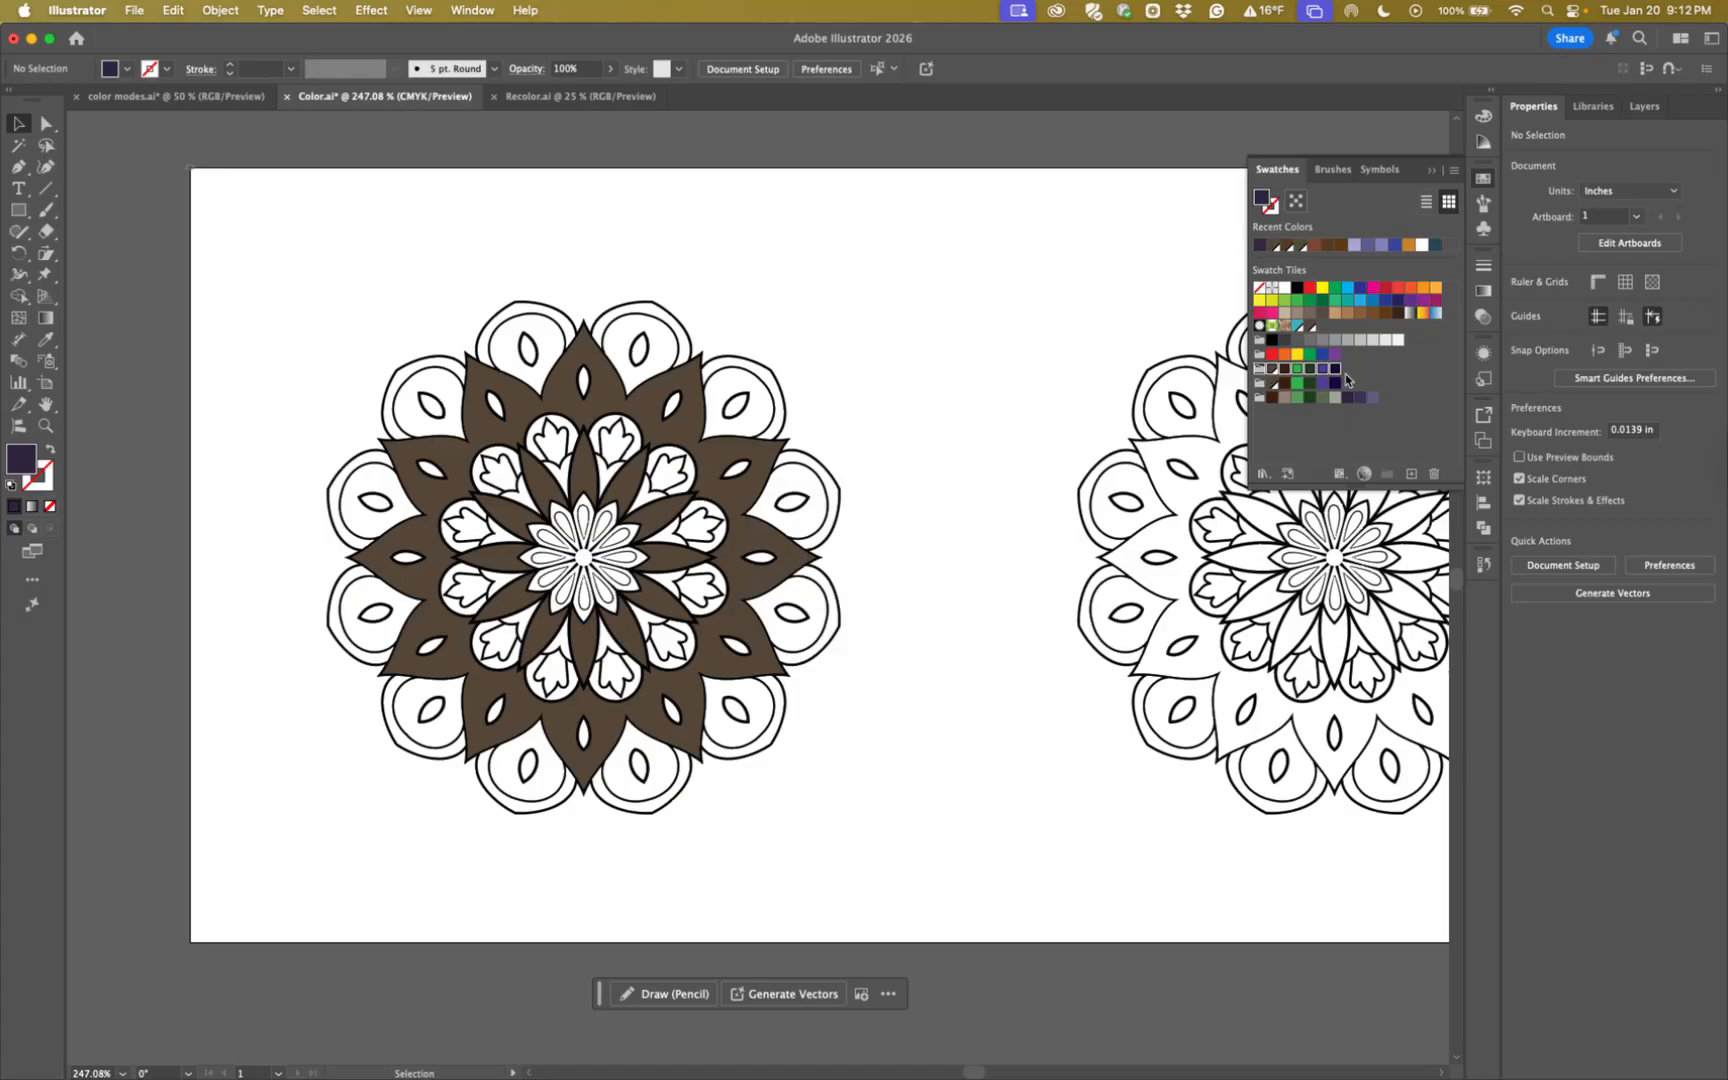
left_click(1434, 474)
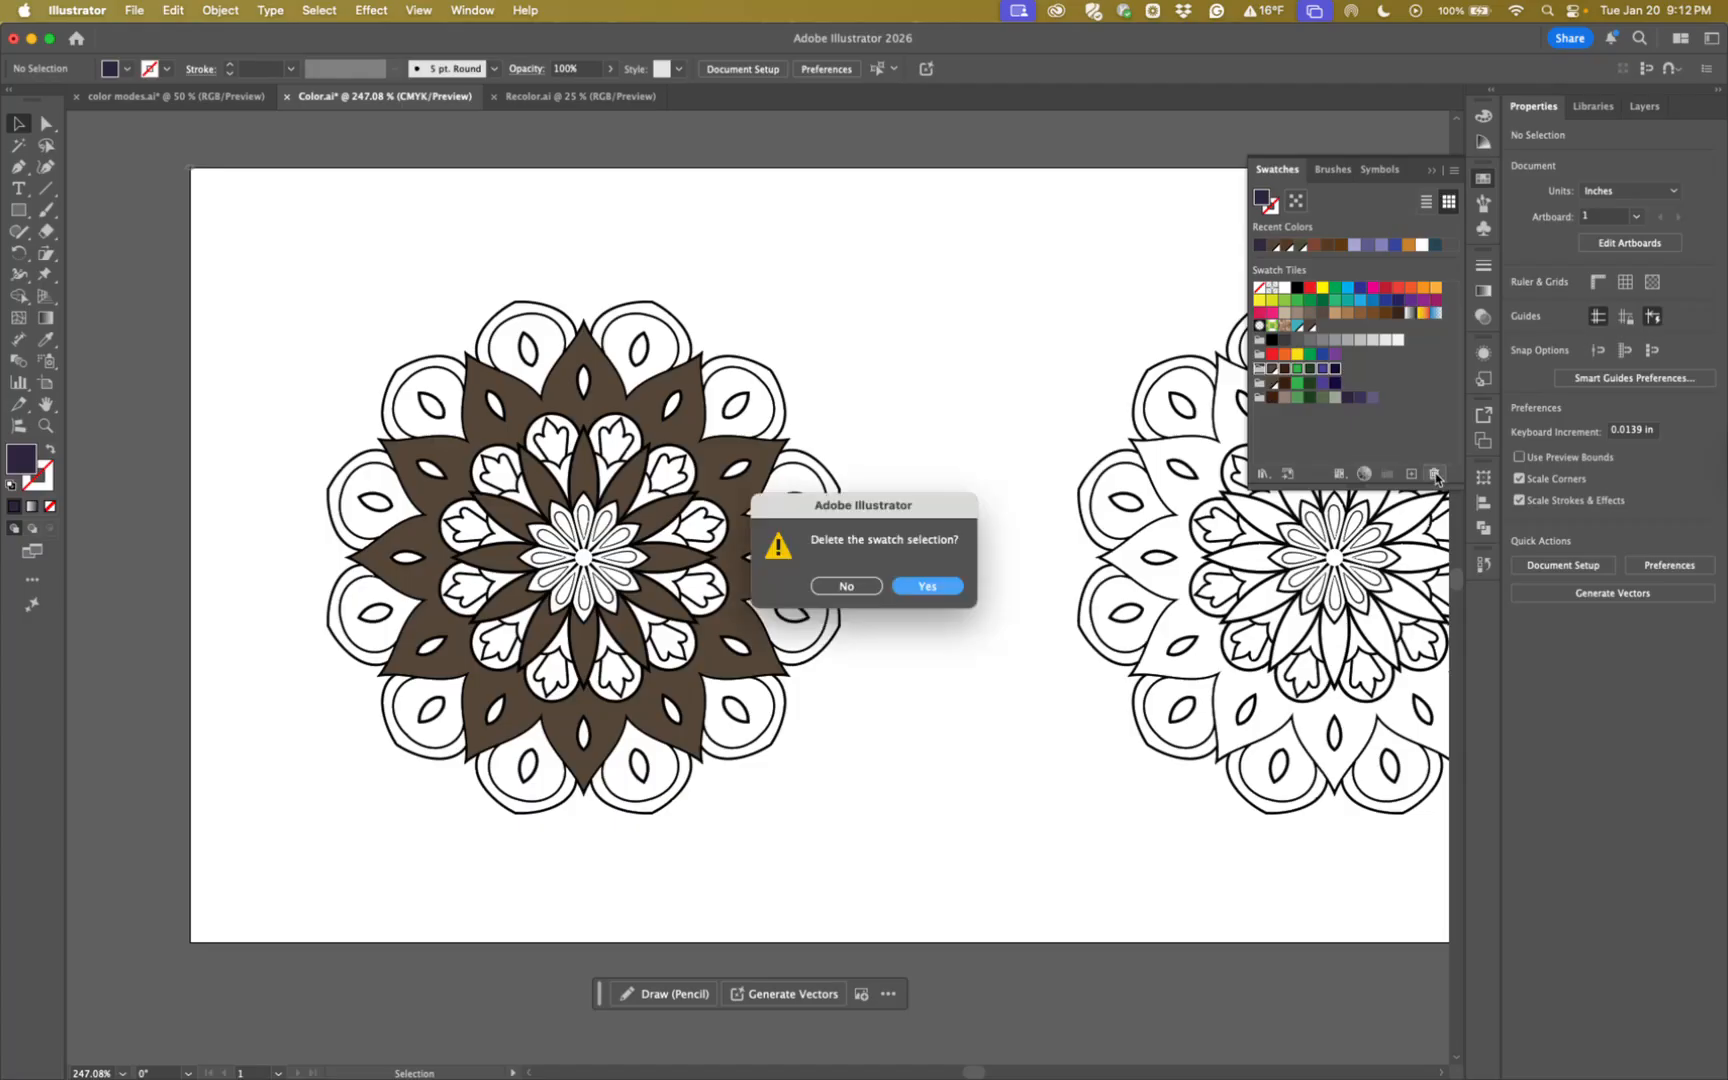
left_click(927, 587)
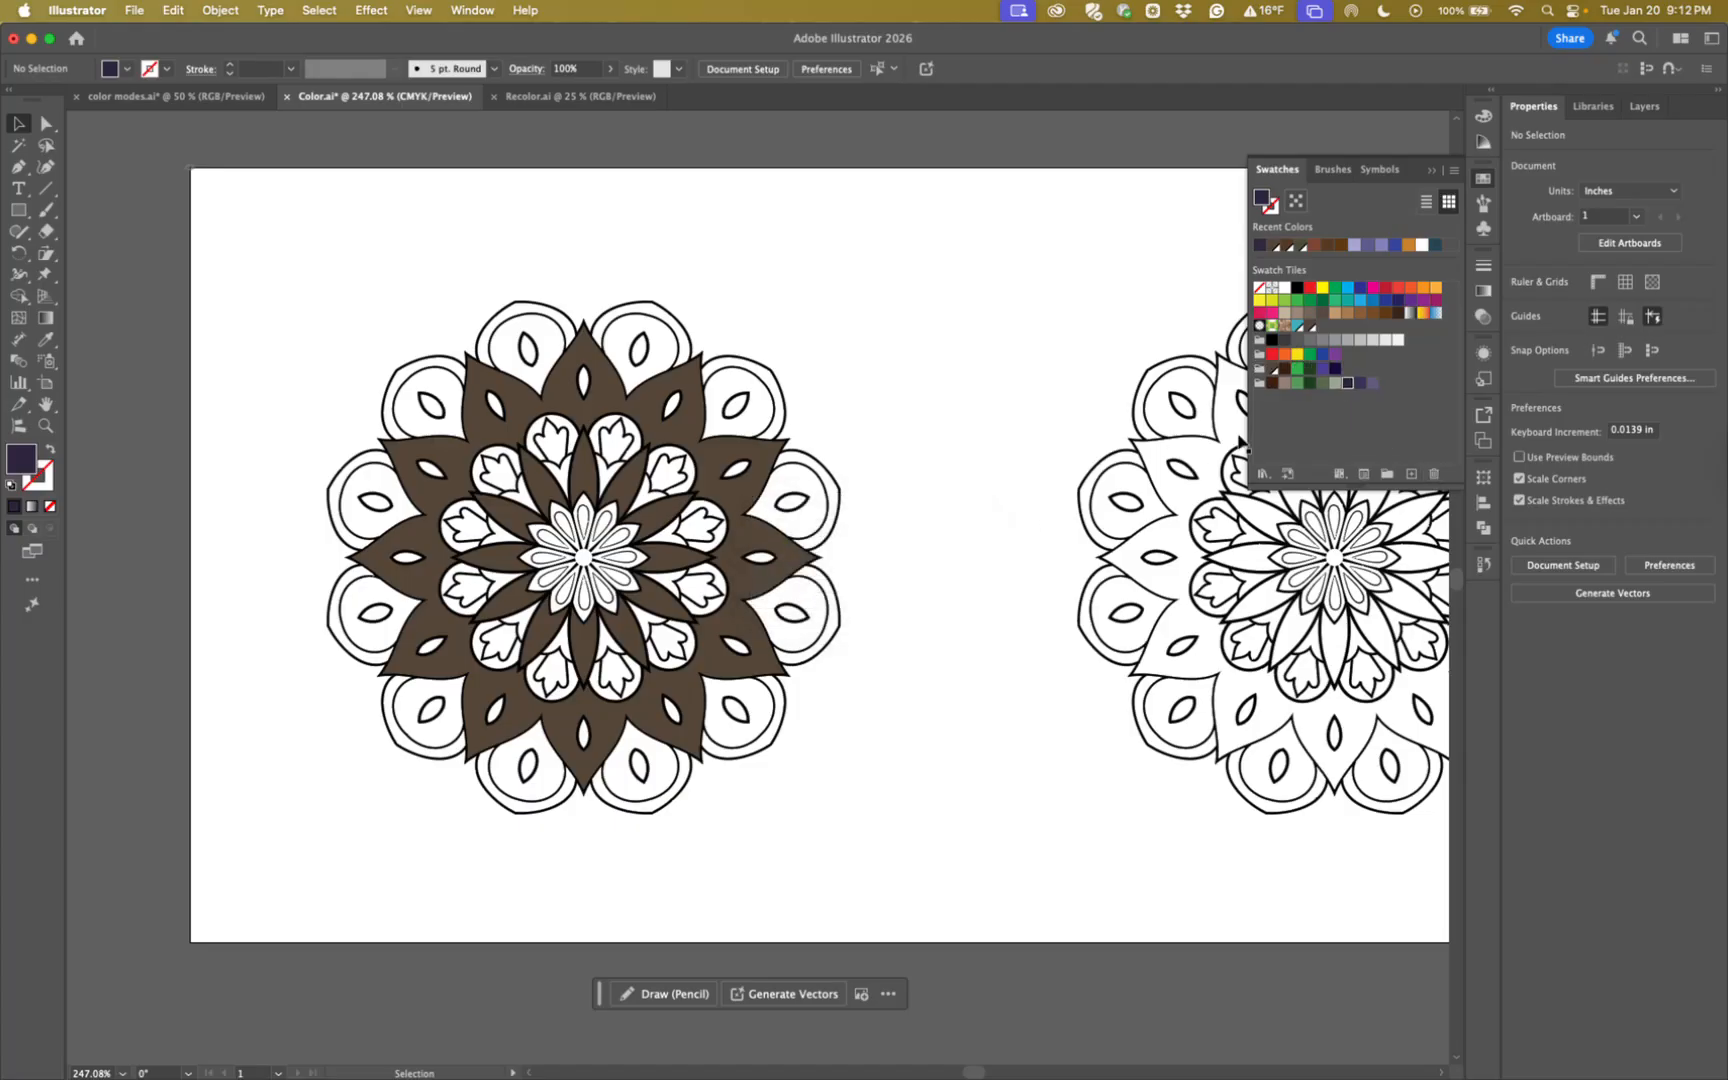
left_click(1434, 474)
left_click(926, 586)
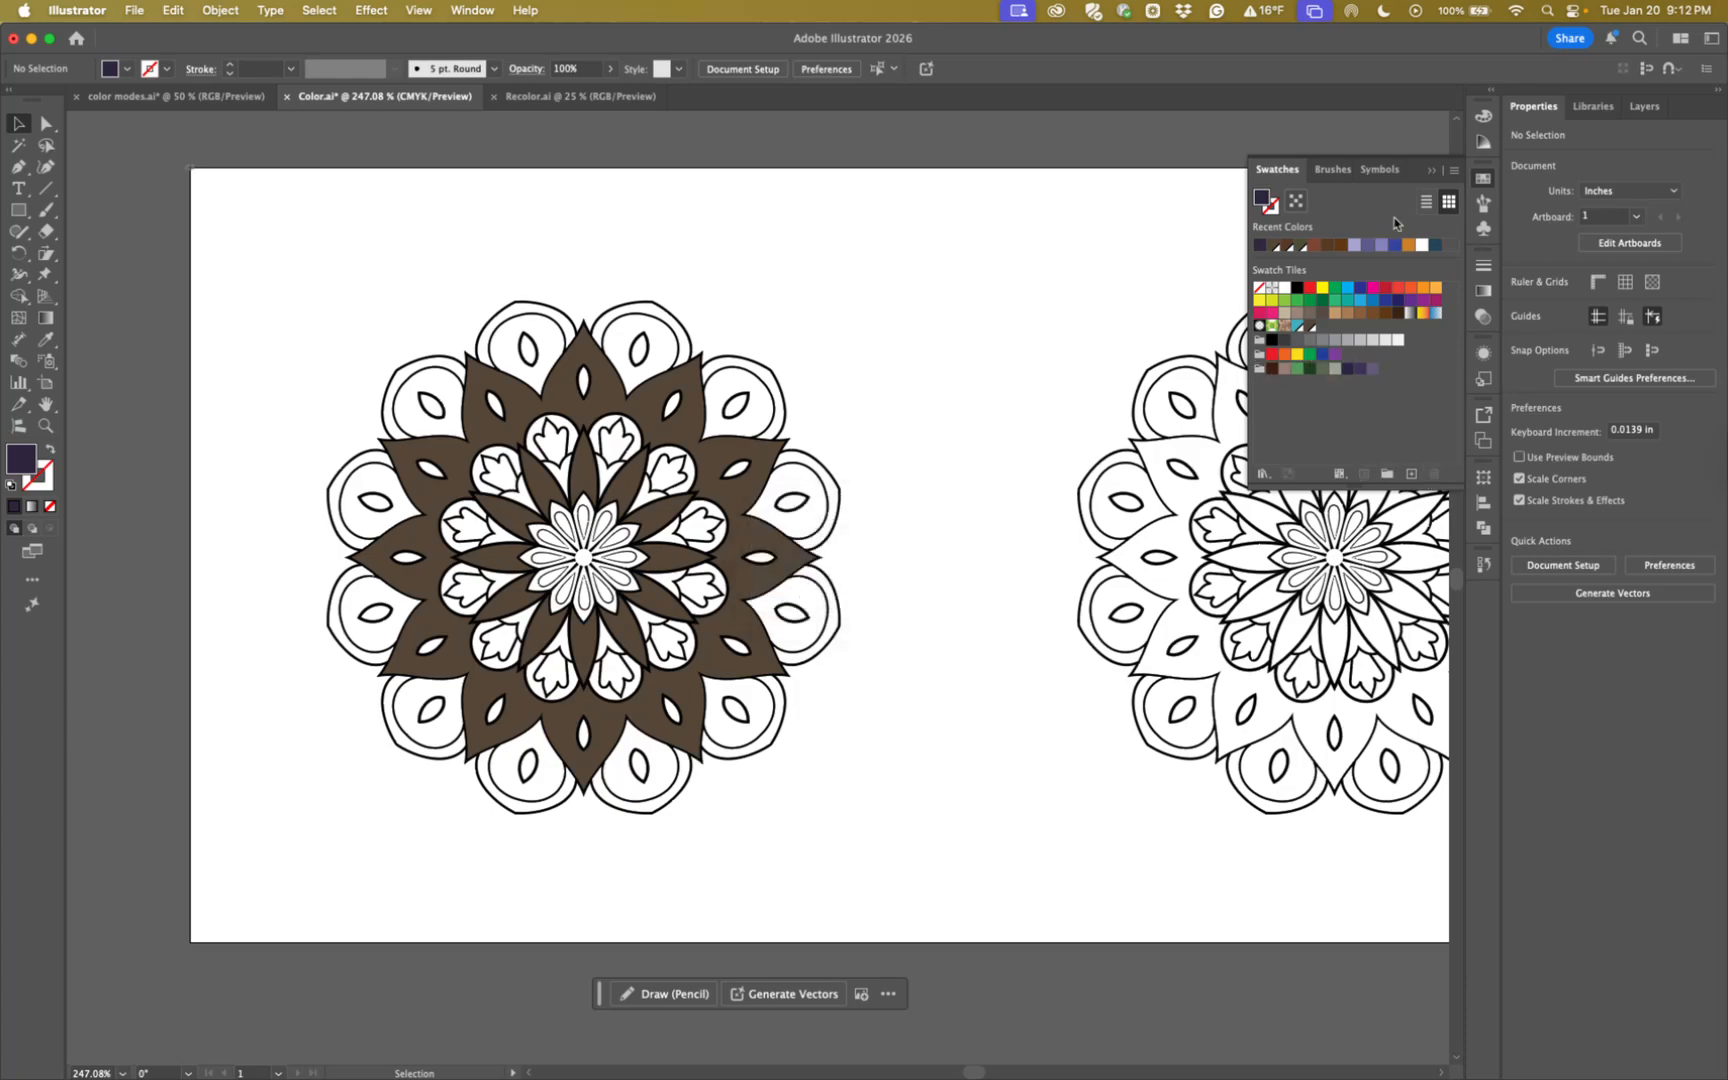
Fill the teardrop-shaped inner areas of the left mandala's twelve outer petals with the medium purple from the Demo Swatches group.
left_click(1484, 143)
left_click(1484, 178)
left_click(661, 357)
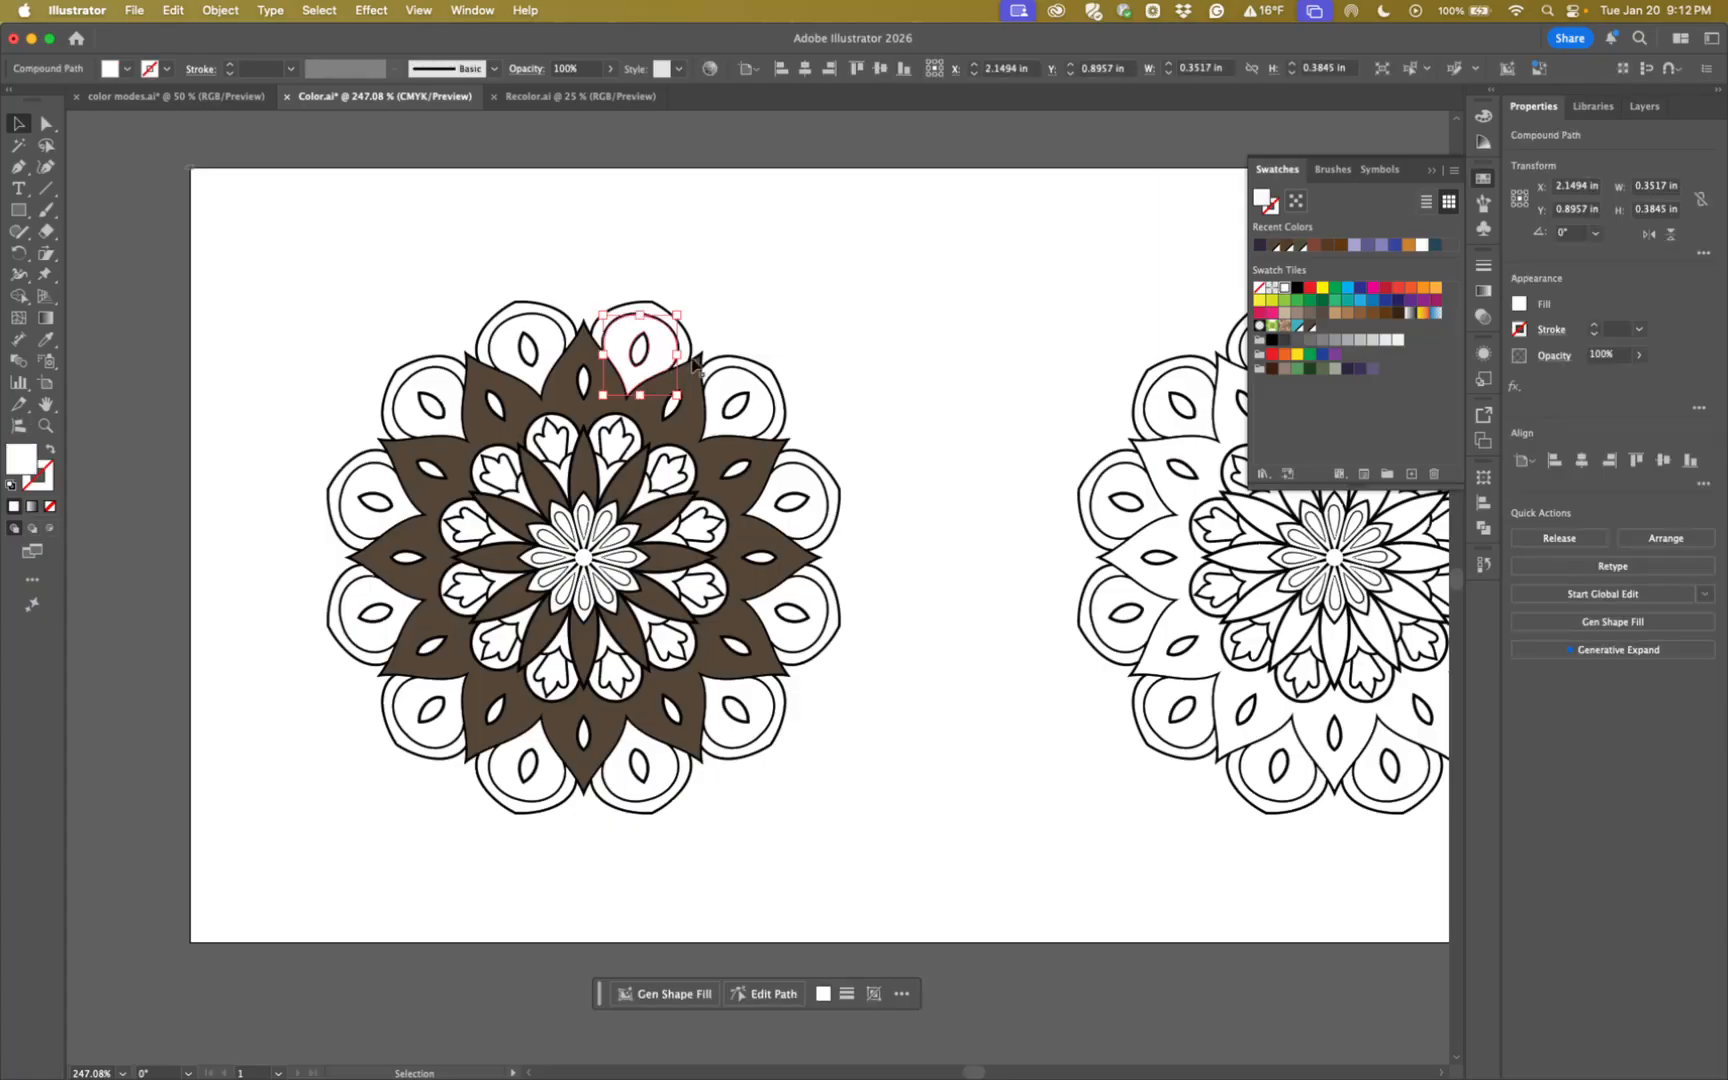
left_click(755, 428, "shift")
left_click(810, 492, "shift")
left_click(818, 607, "shift")
left_click(740, 725, "shift")
left_click(660, 790, "shift")
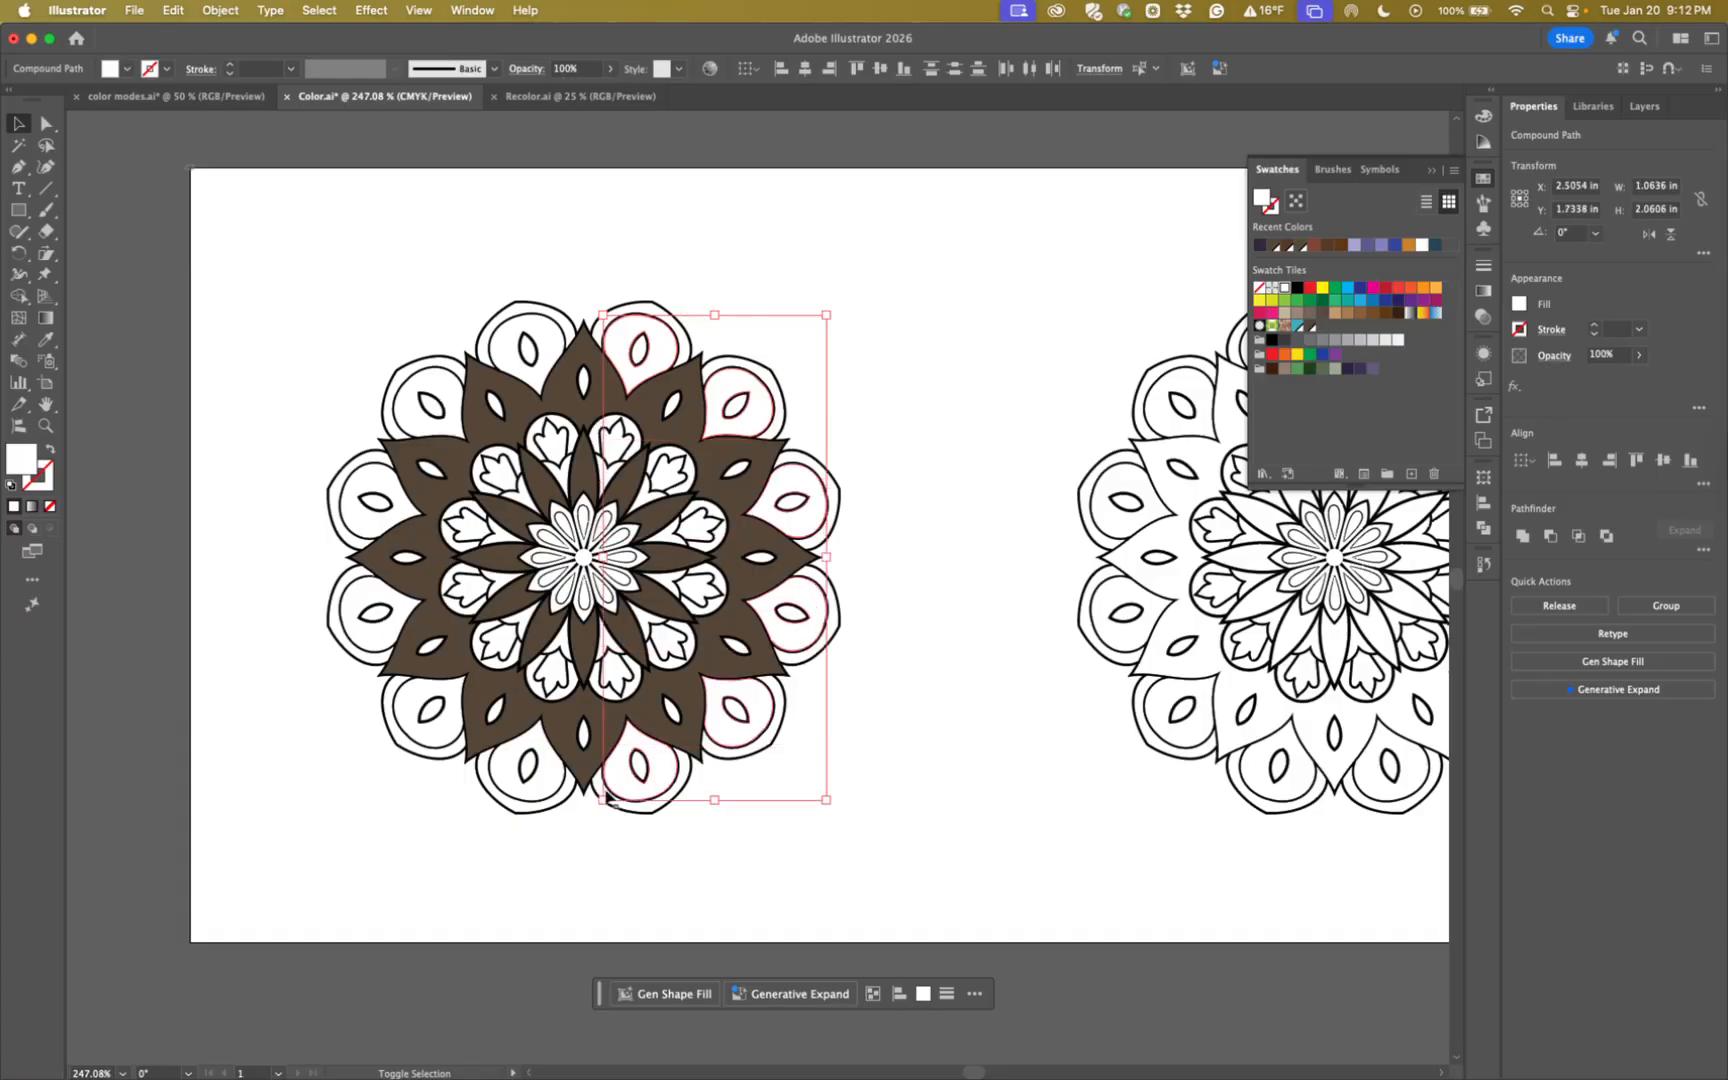
left_click(556, 795, "shift")
left_click(436, 736, "shift")
left_click(363, 630, "shift")
left_click(358, 516, "shift")
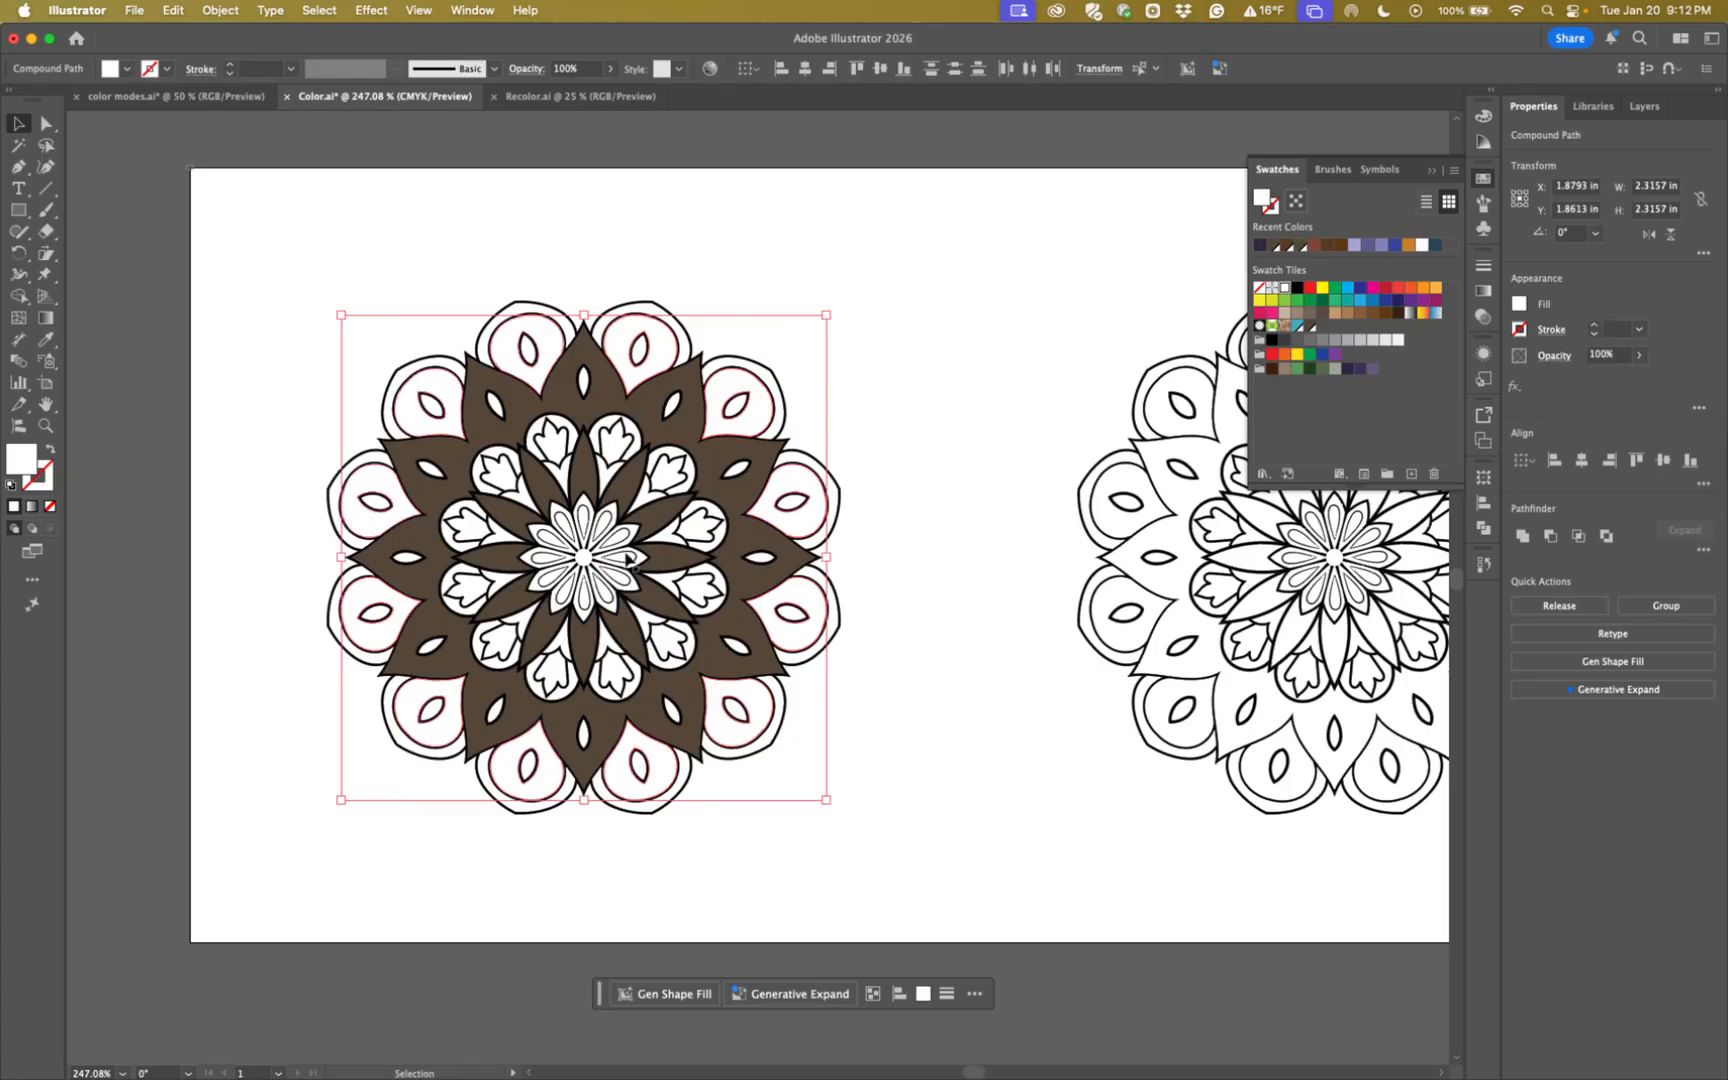
left_click(1359, 370)
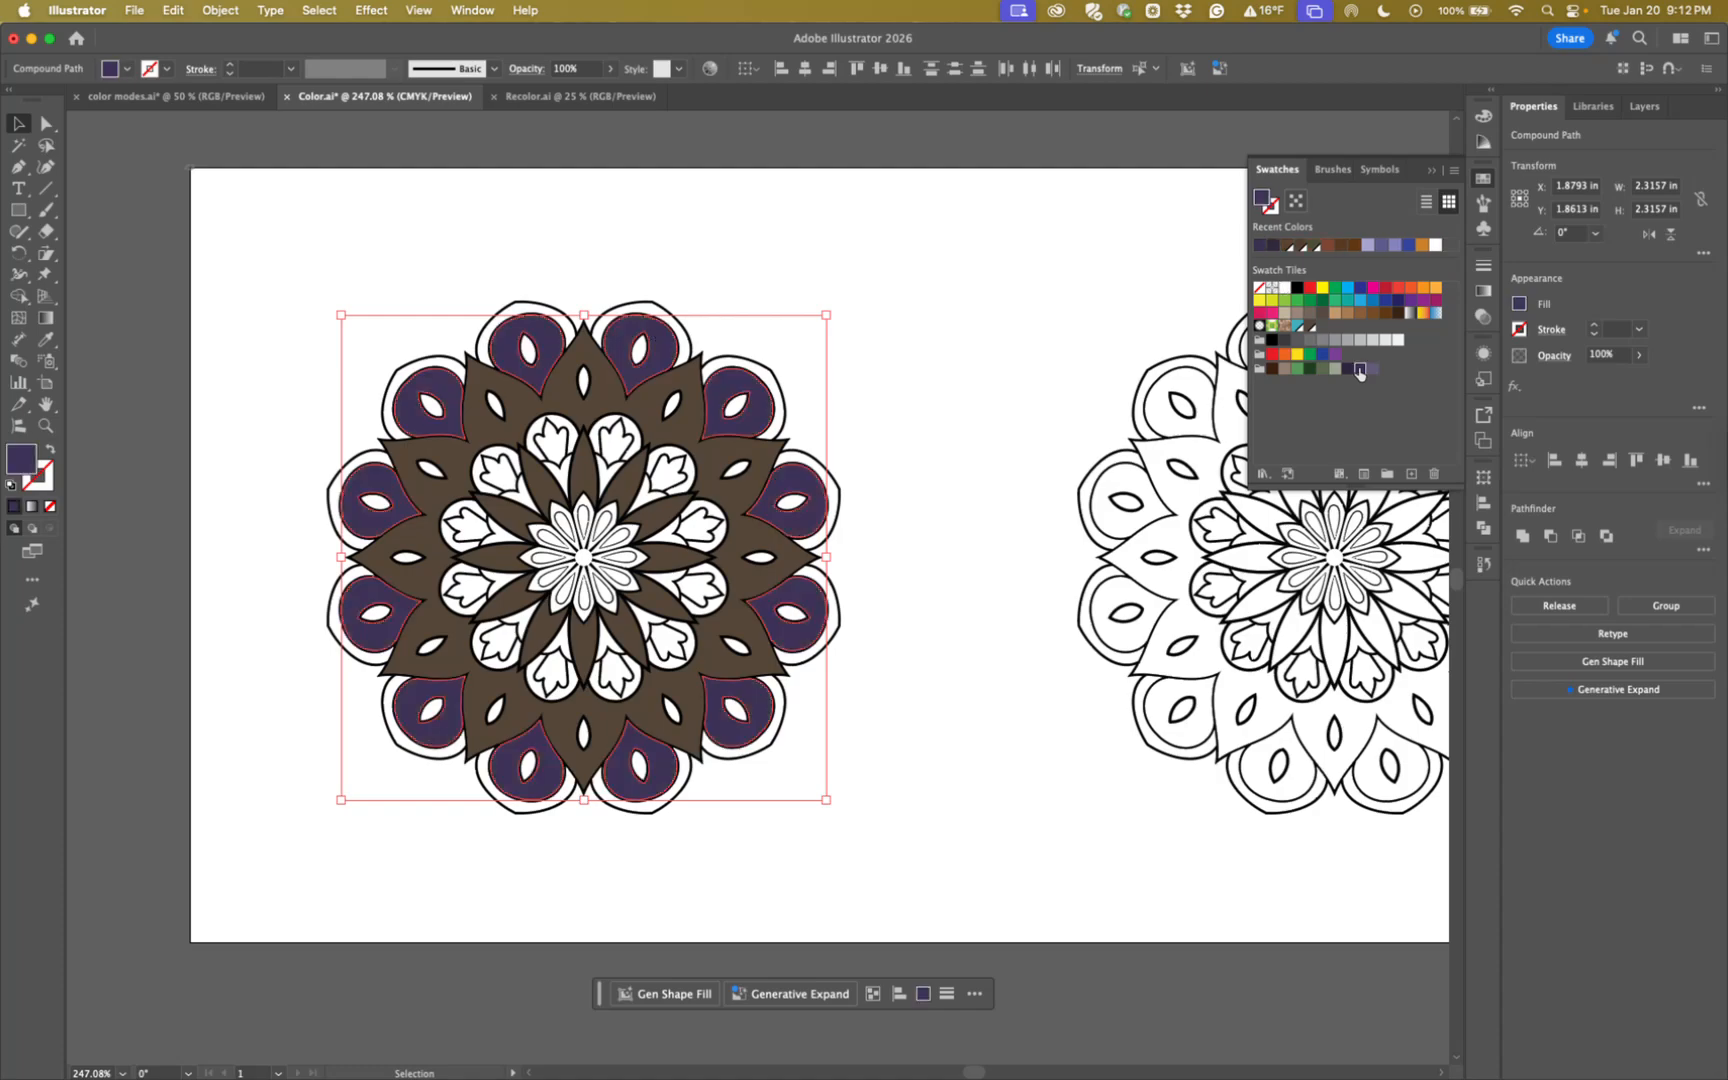
Try to fill the small leaf shapes inside the purple petals with the light gray-green swatch, and undo the fill.
left_click(738, 408)
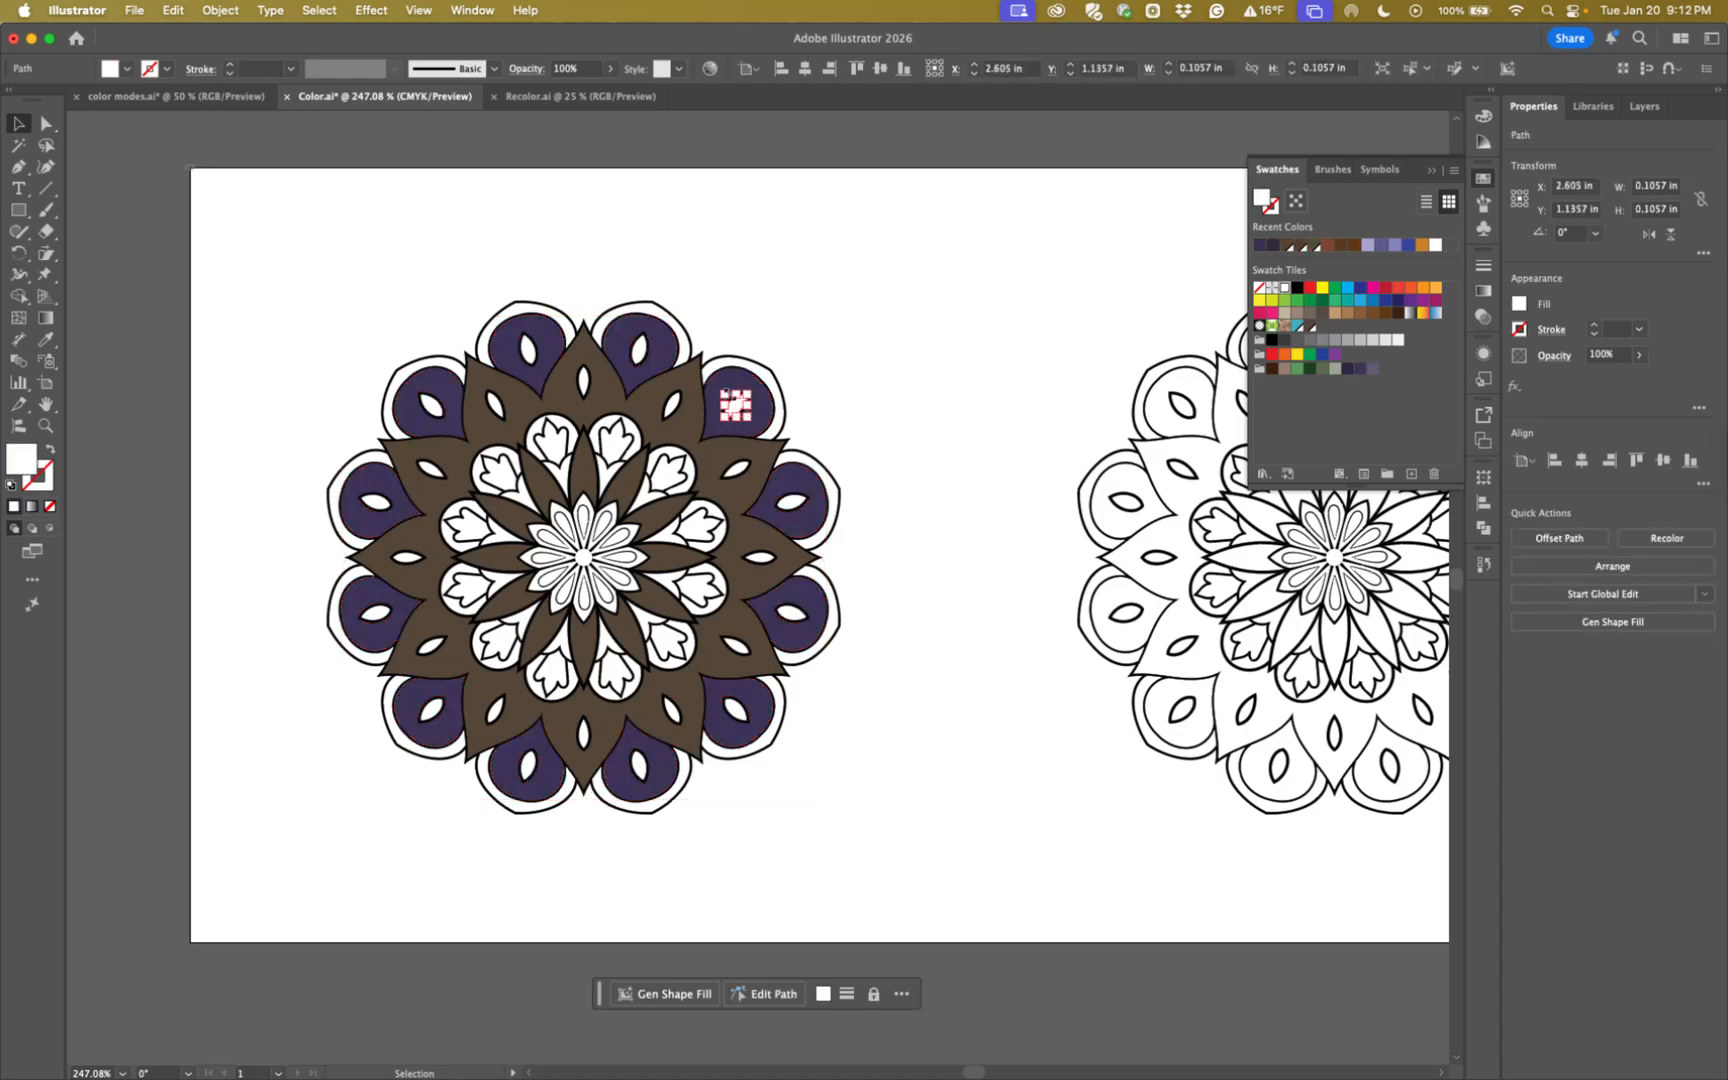
left_click(643, 350, "shift")
left_click(530, 352, "shift")
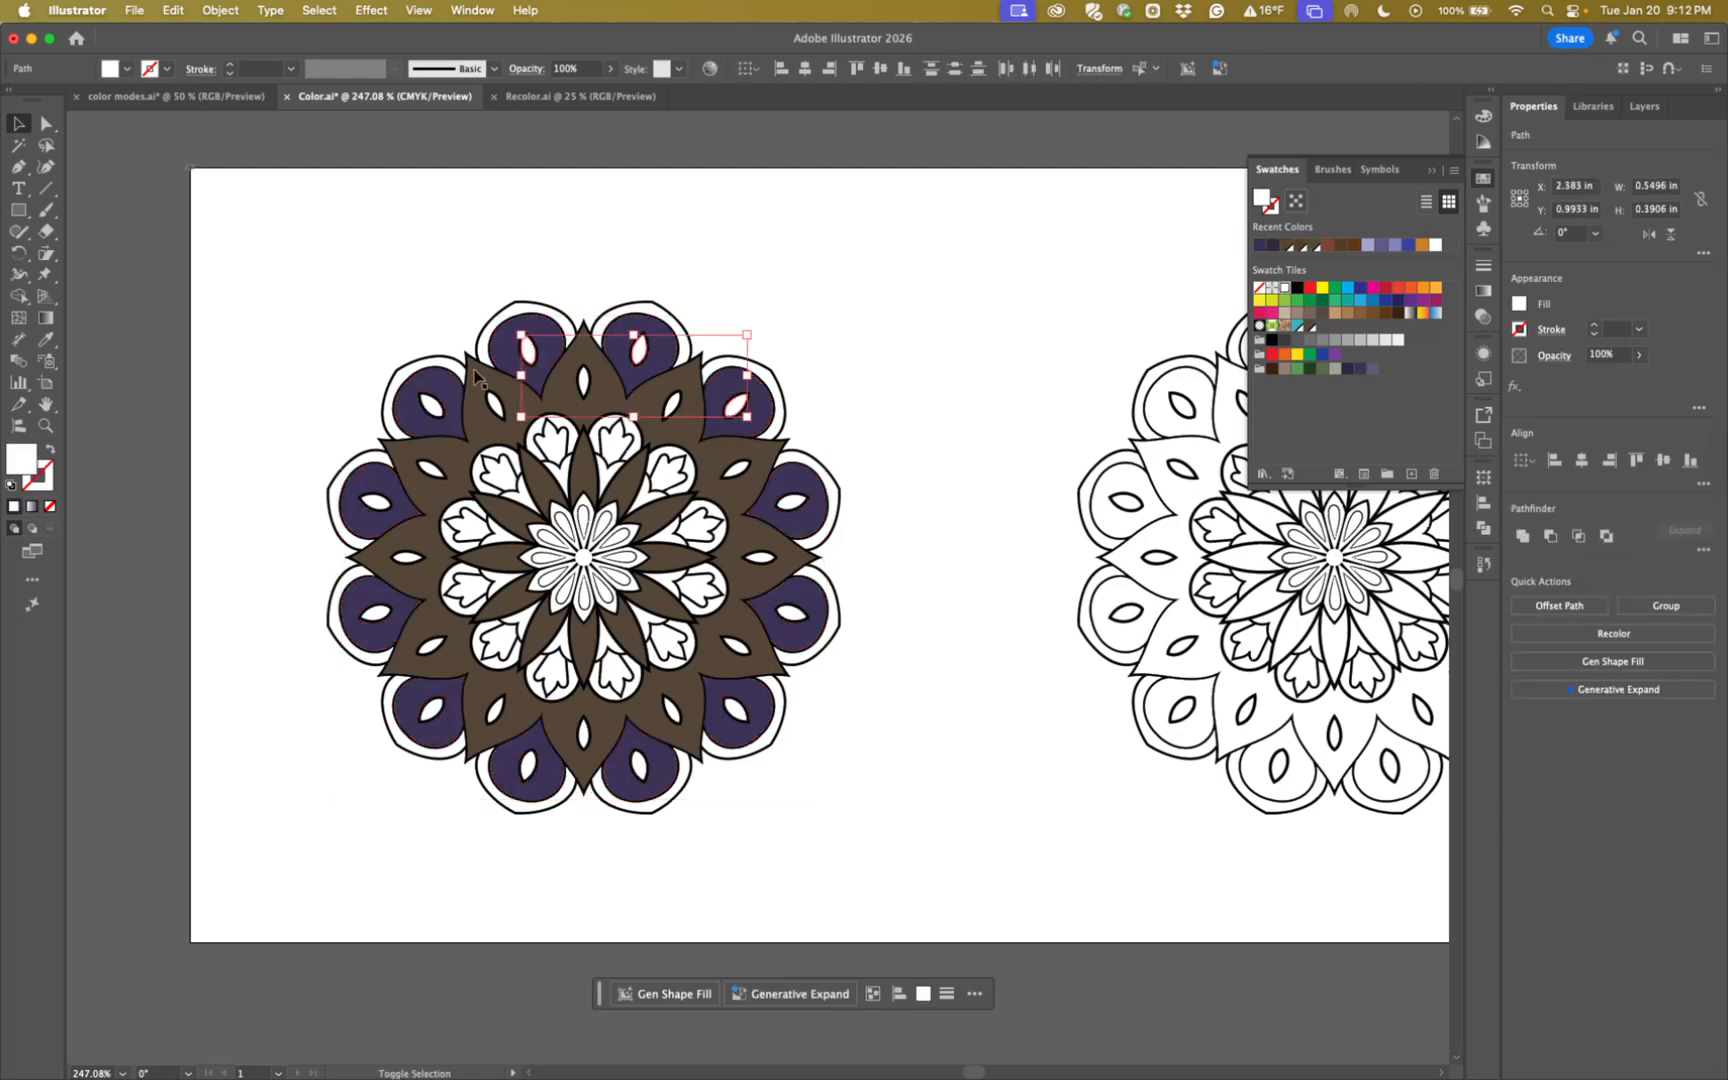
left_click(432, 405, "shift")
left_click(376, 501, "shift")
left_click(380, 614, "shift")
left_click(432, 714, "shift")
left_click(526, 766, "shift")
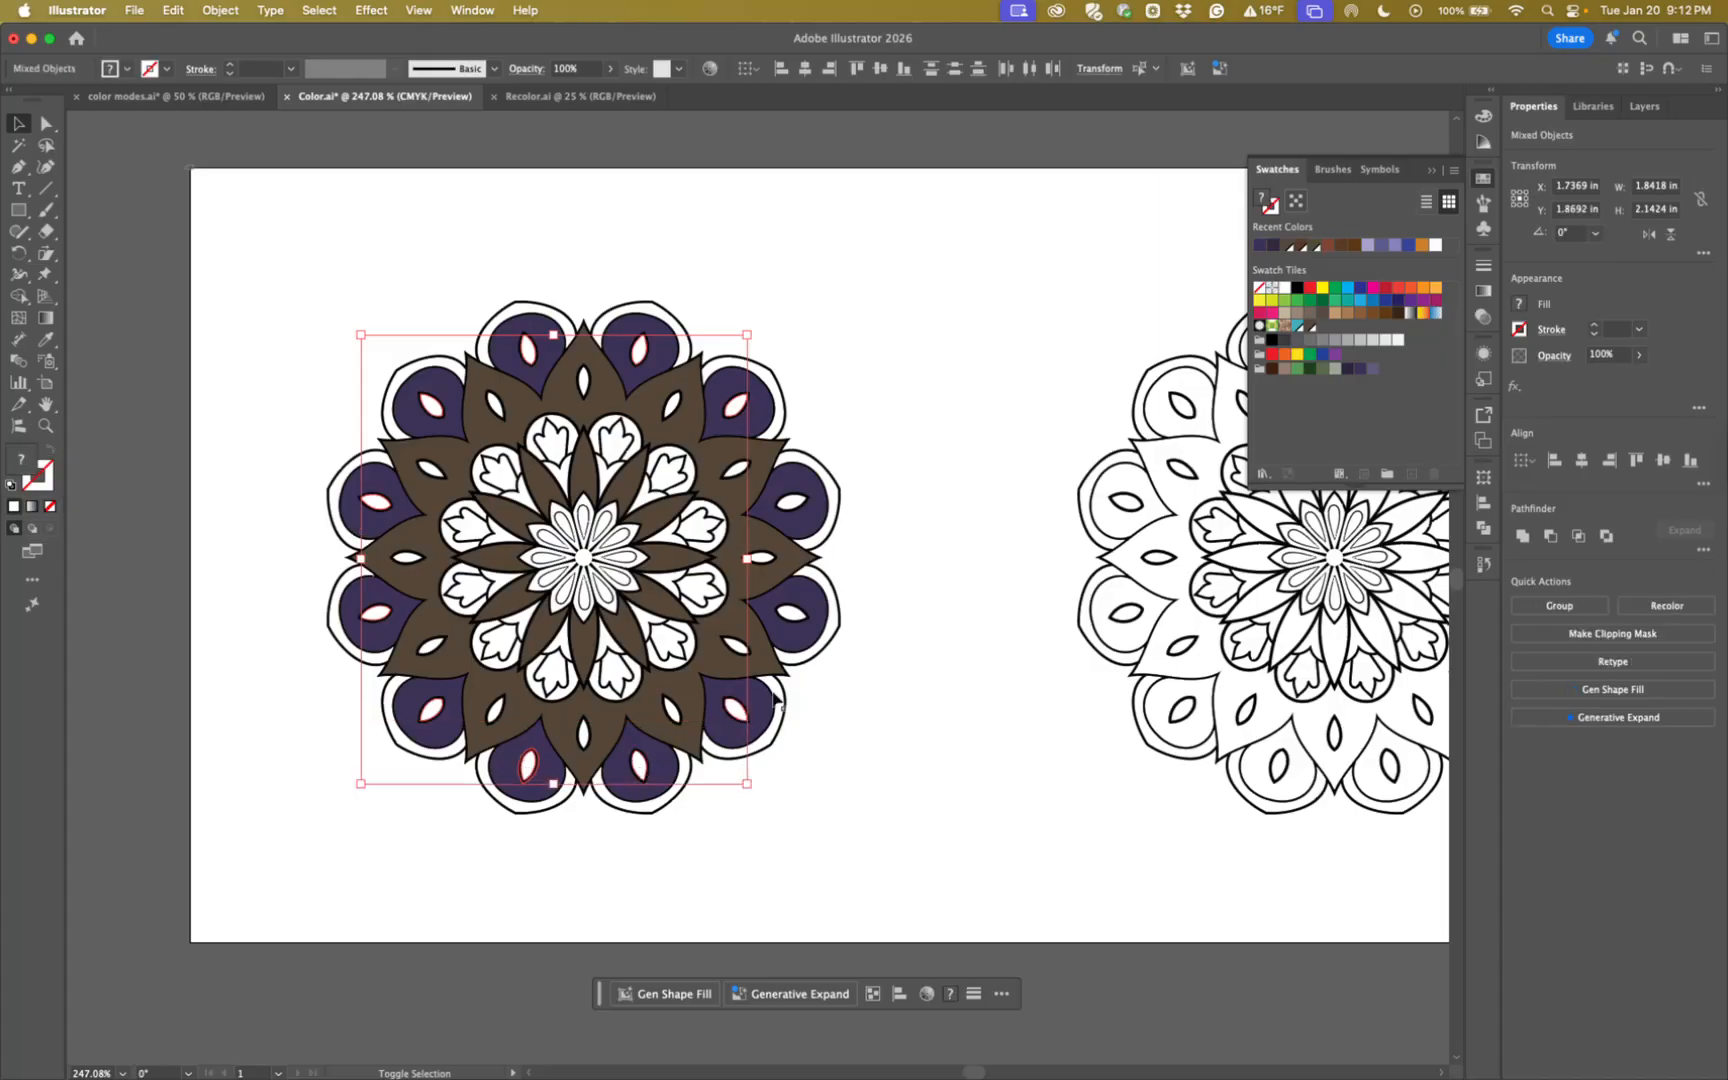
left_click(792, 612, "shift")
left_click(798, 508, "shift")
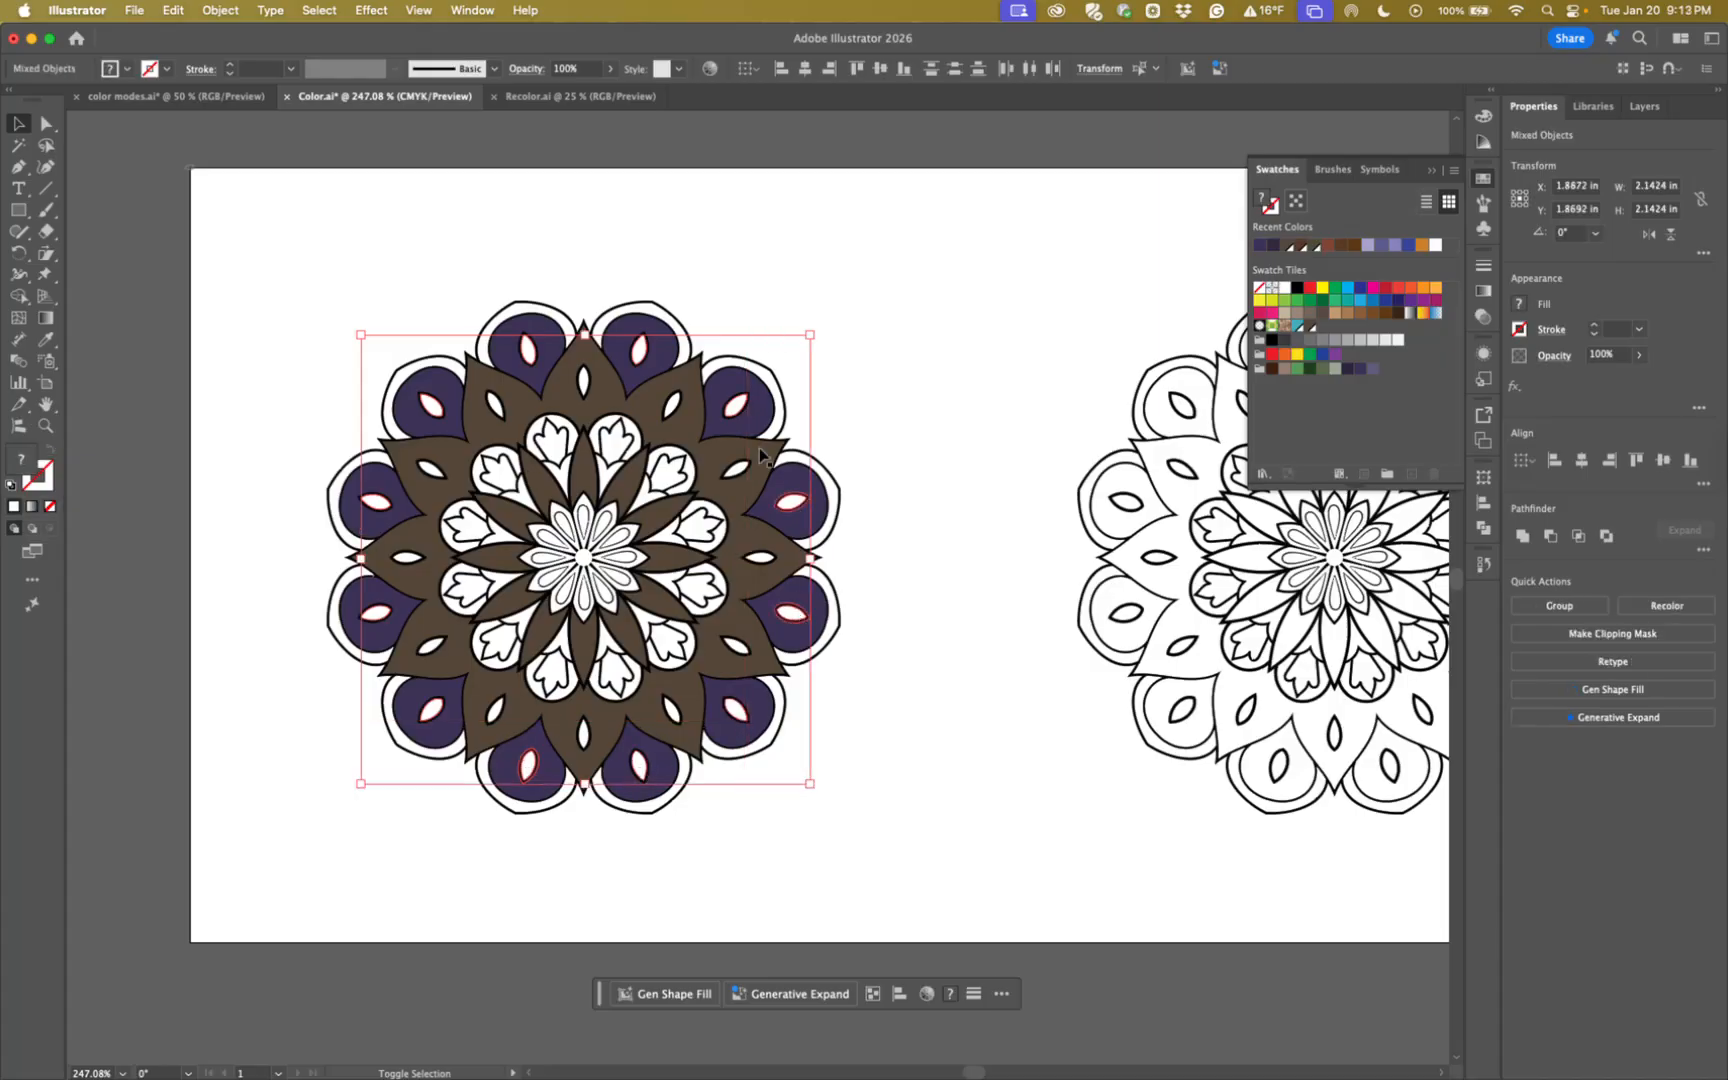
left_click(1334, 370)
left_click(903, 572)
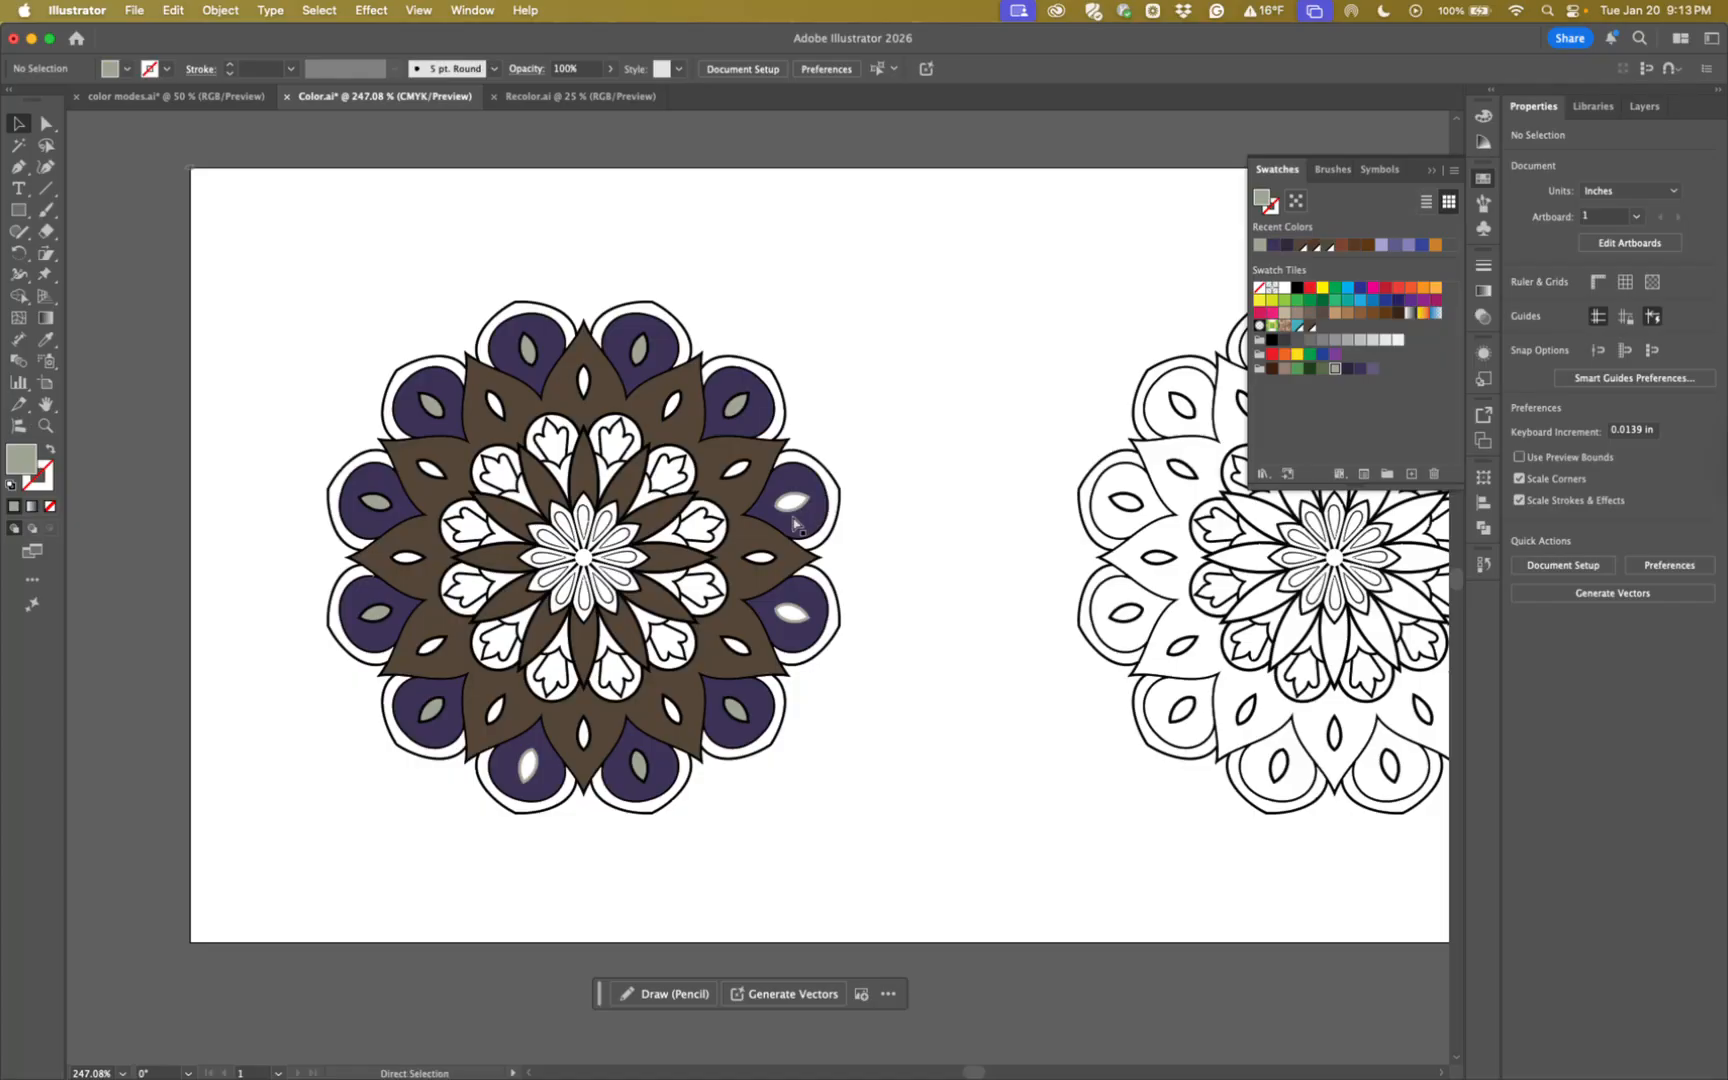
key("super+z")
left_click(895, 562)
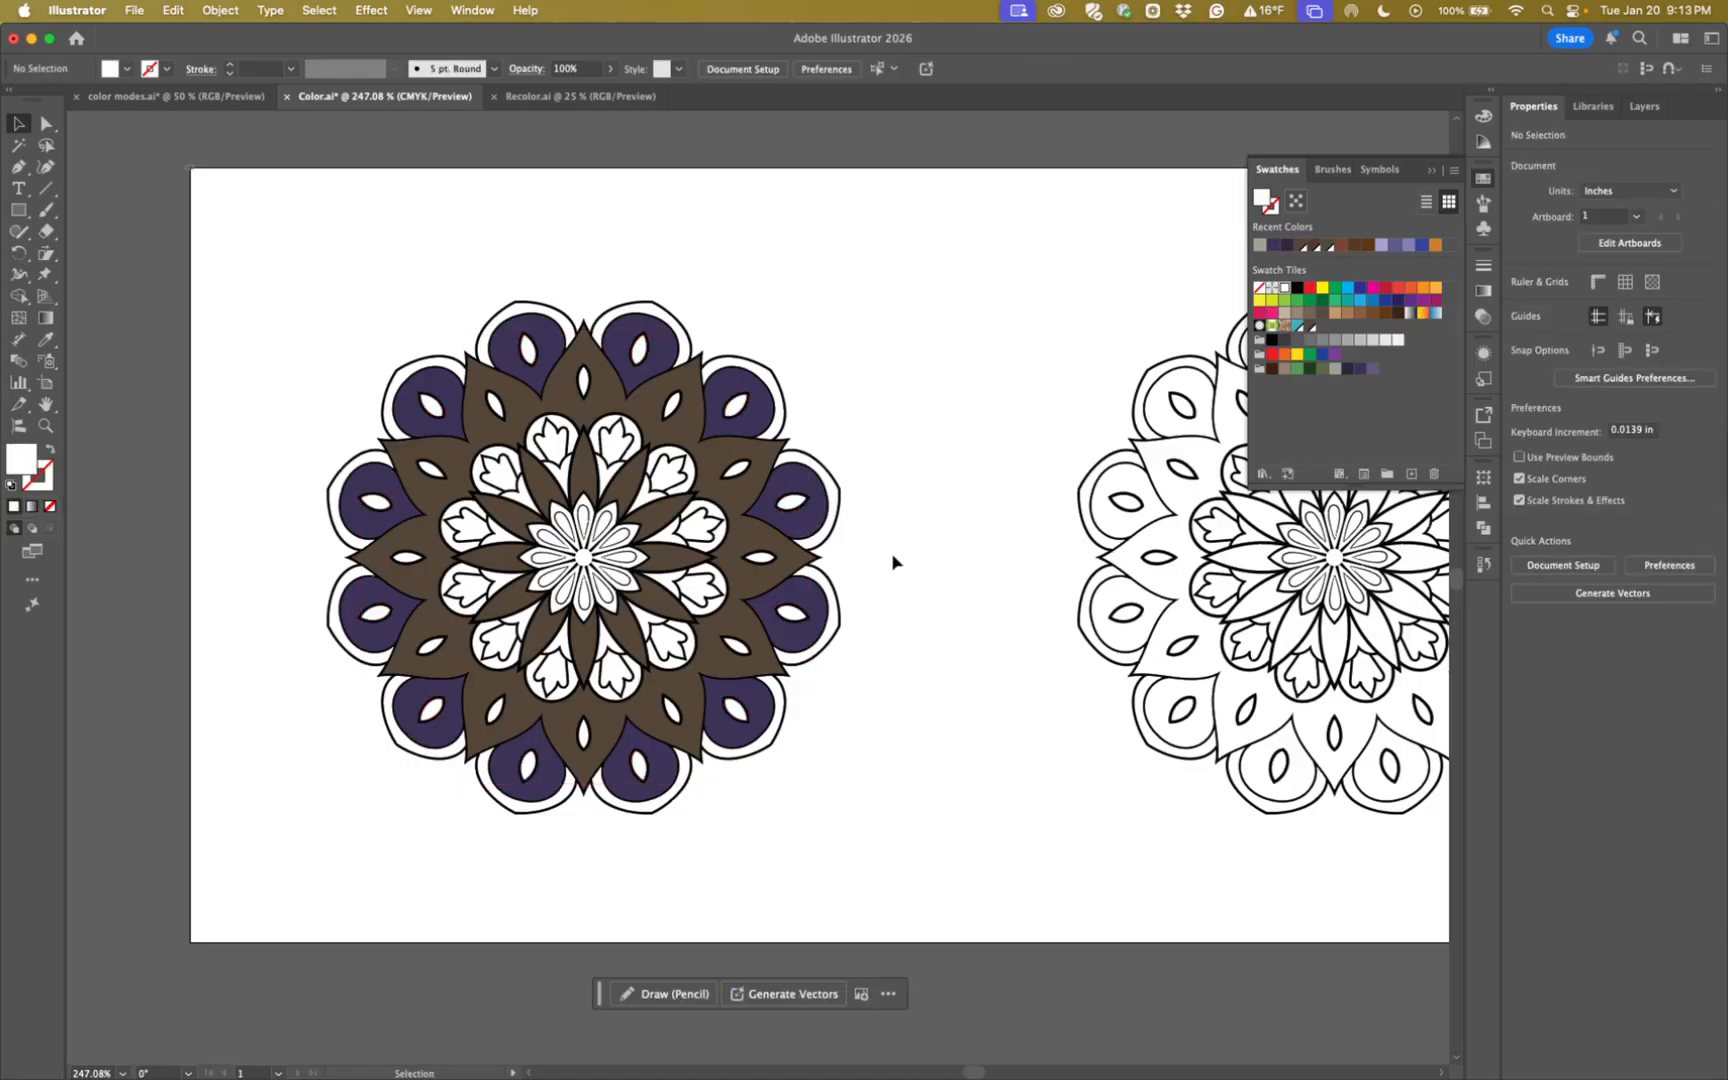
Fill the small leaf shapes inside the purple outer petals with the light gray-green swatch from the Demo Swatches group.
left_click(794, 503)
left_click(740, 413, "shift")
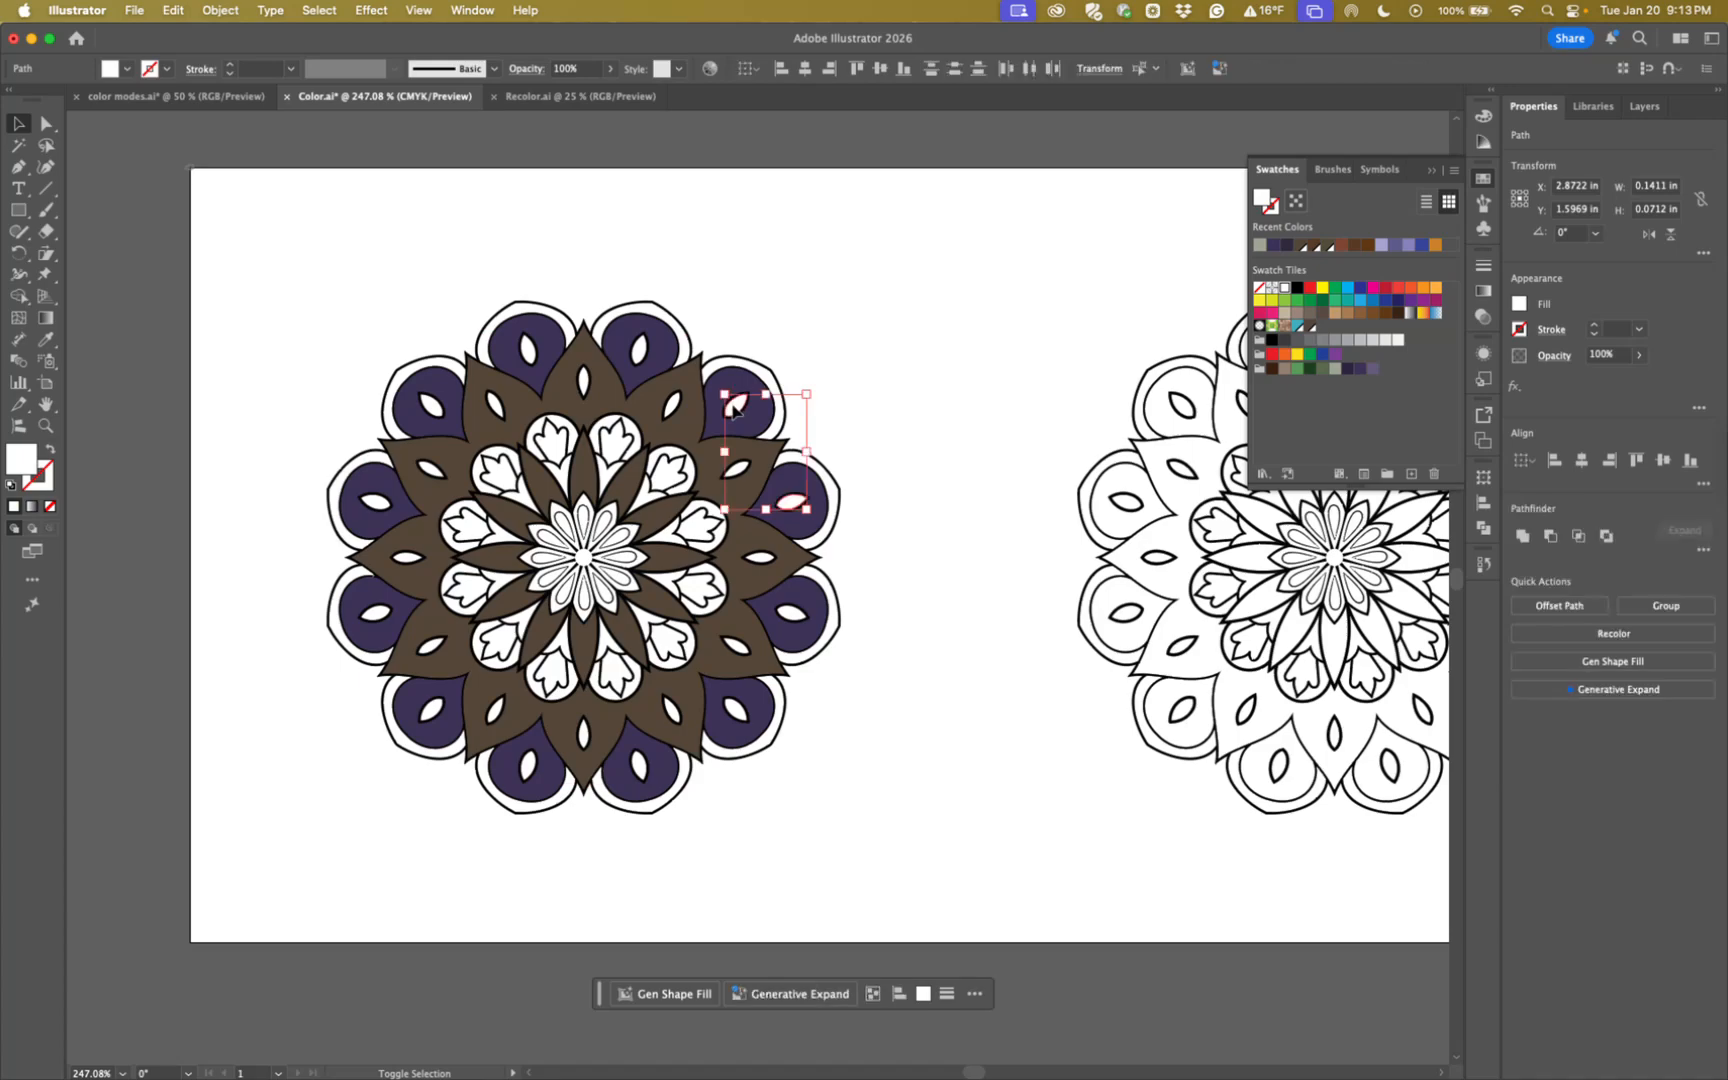
left_click(638, 352, "shift")
left_click(527, 352, "shift")
left_click(434, 407, "shift")
left_click(377, 502, "shift")
left_click(377, 614, "shift")
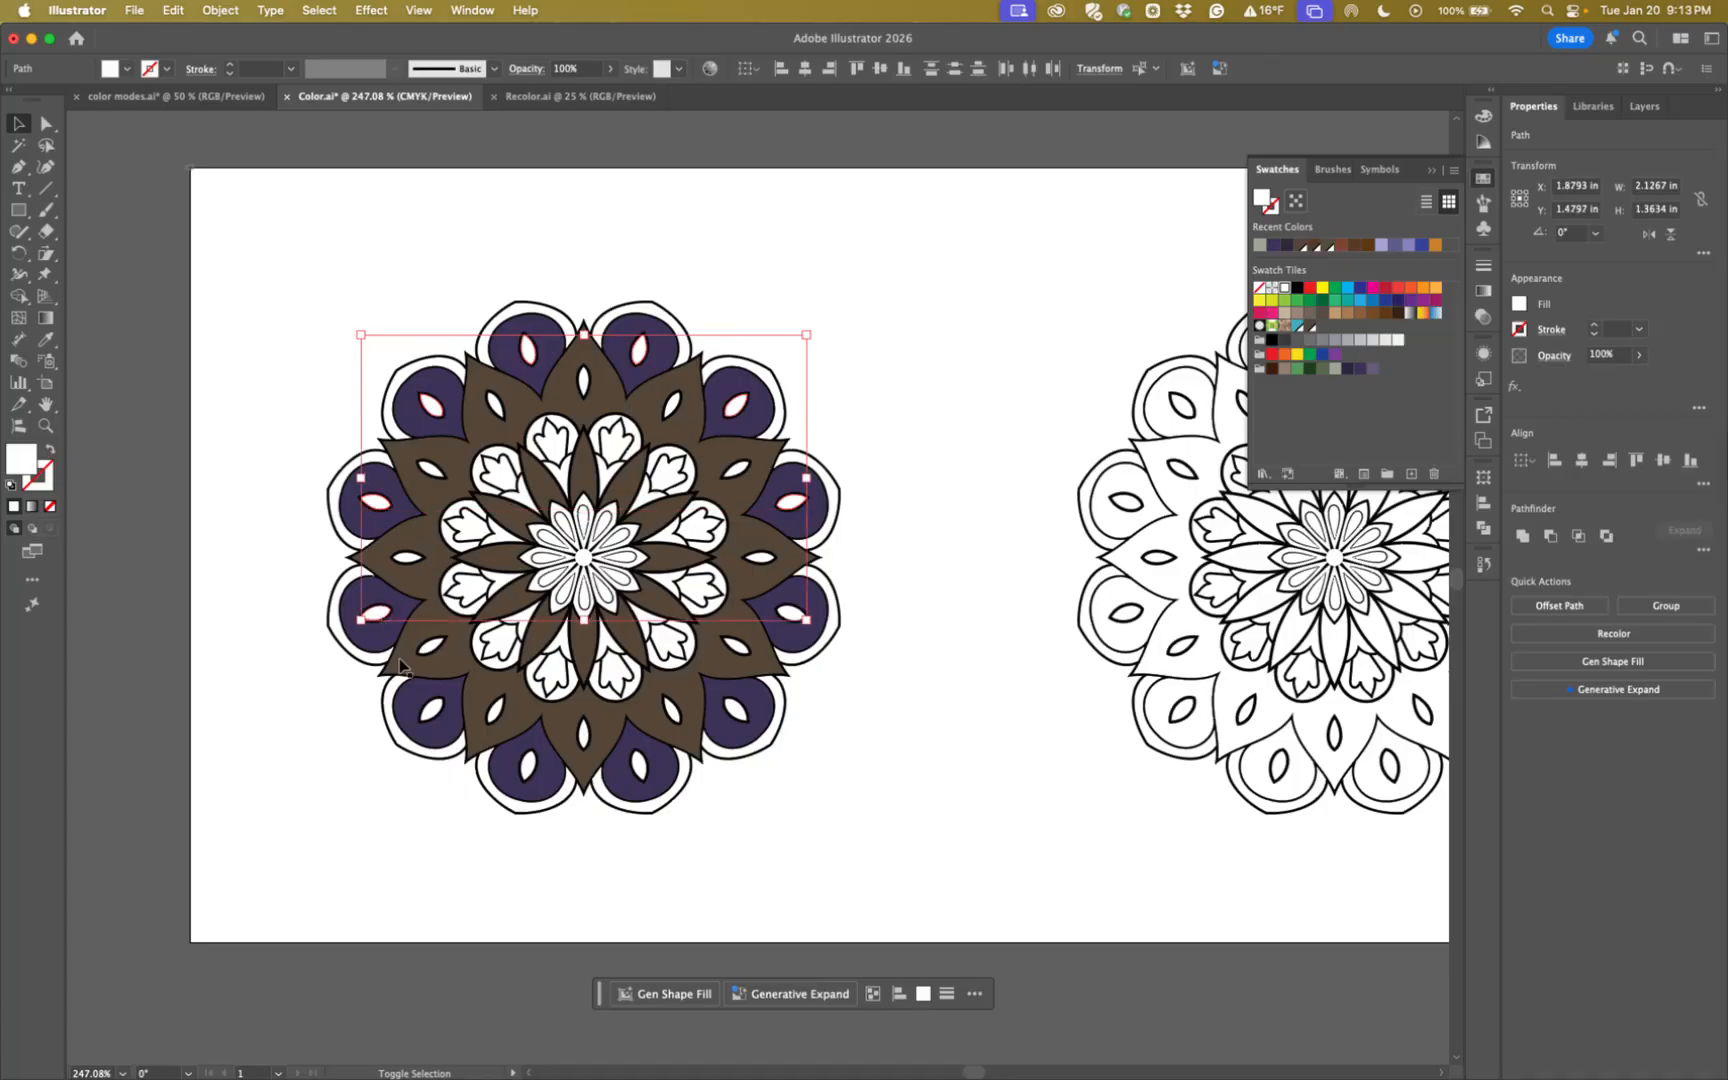
left_click(433, 712, "shift")
left_click(527, 768, "shift")
left_click(640, 767, "shift")
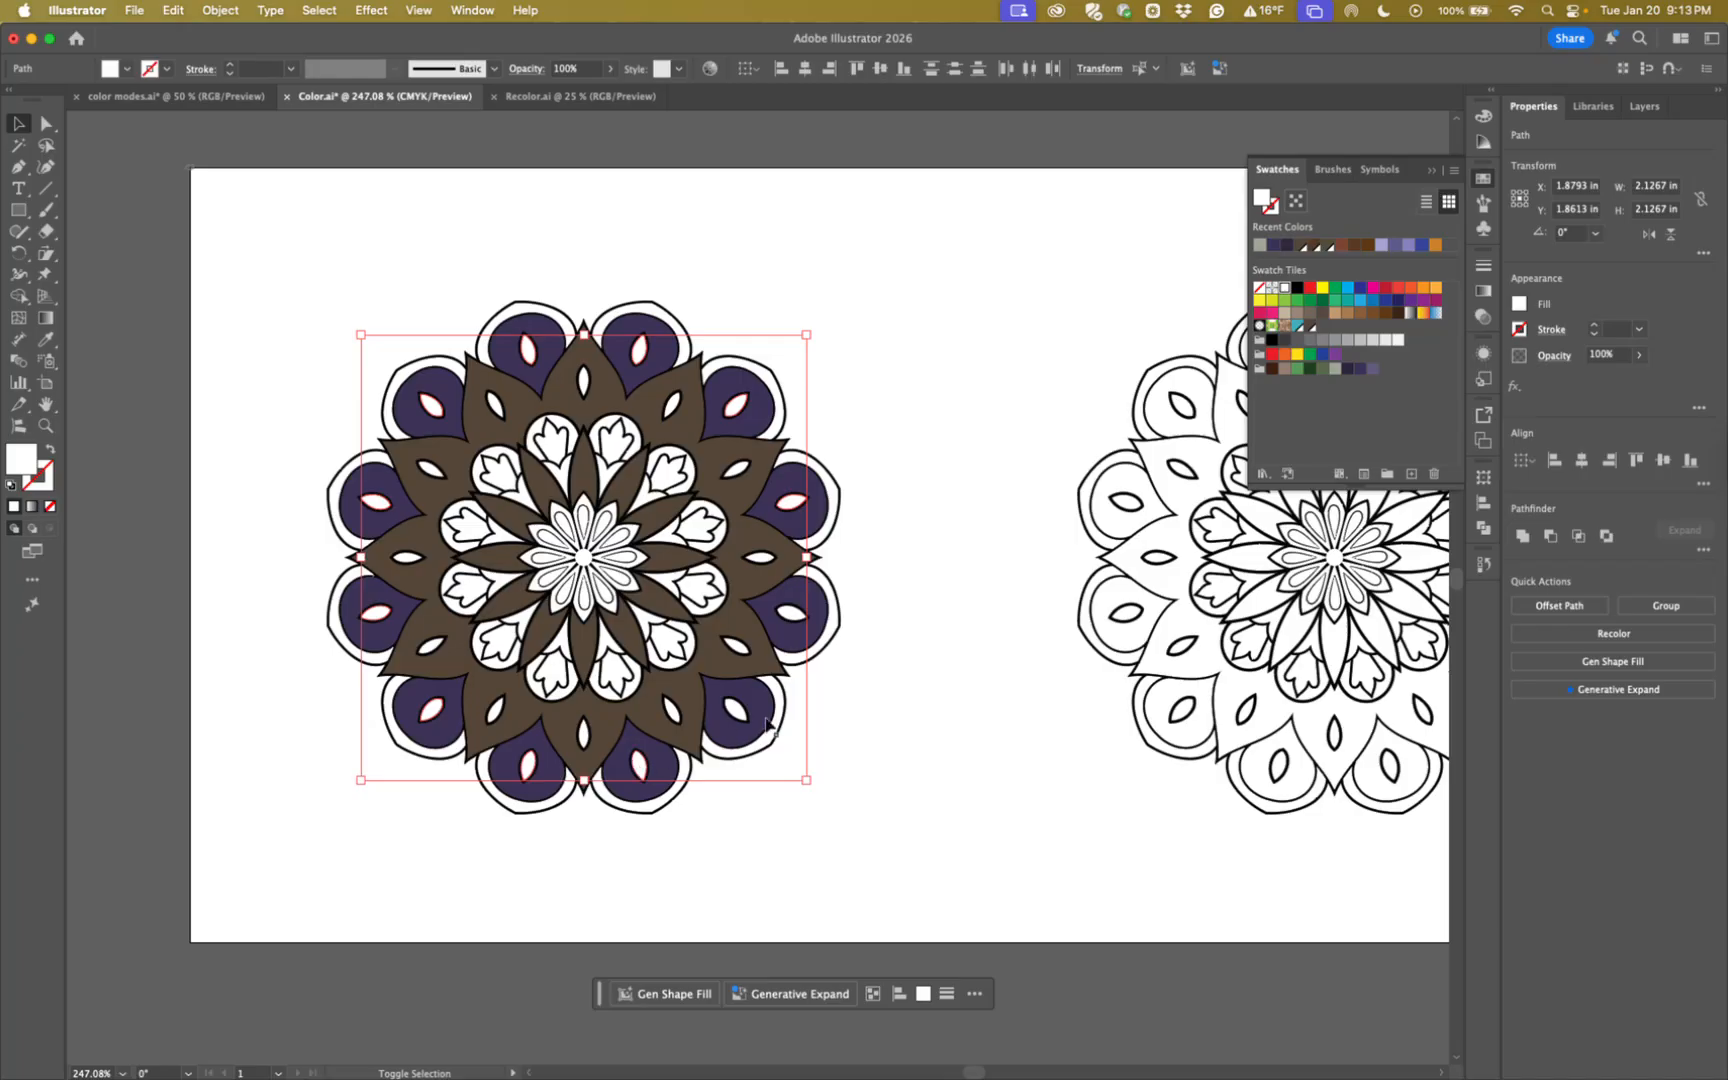
left_click(738, 710, "shift")
left_click(1336, 370)
left_click(969, 668)
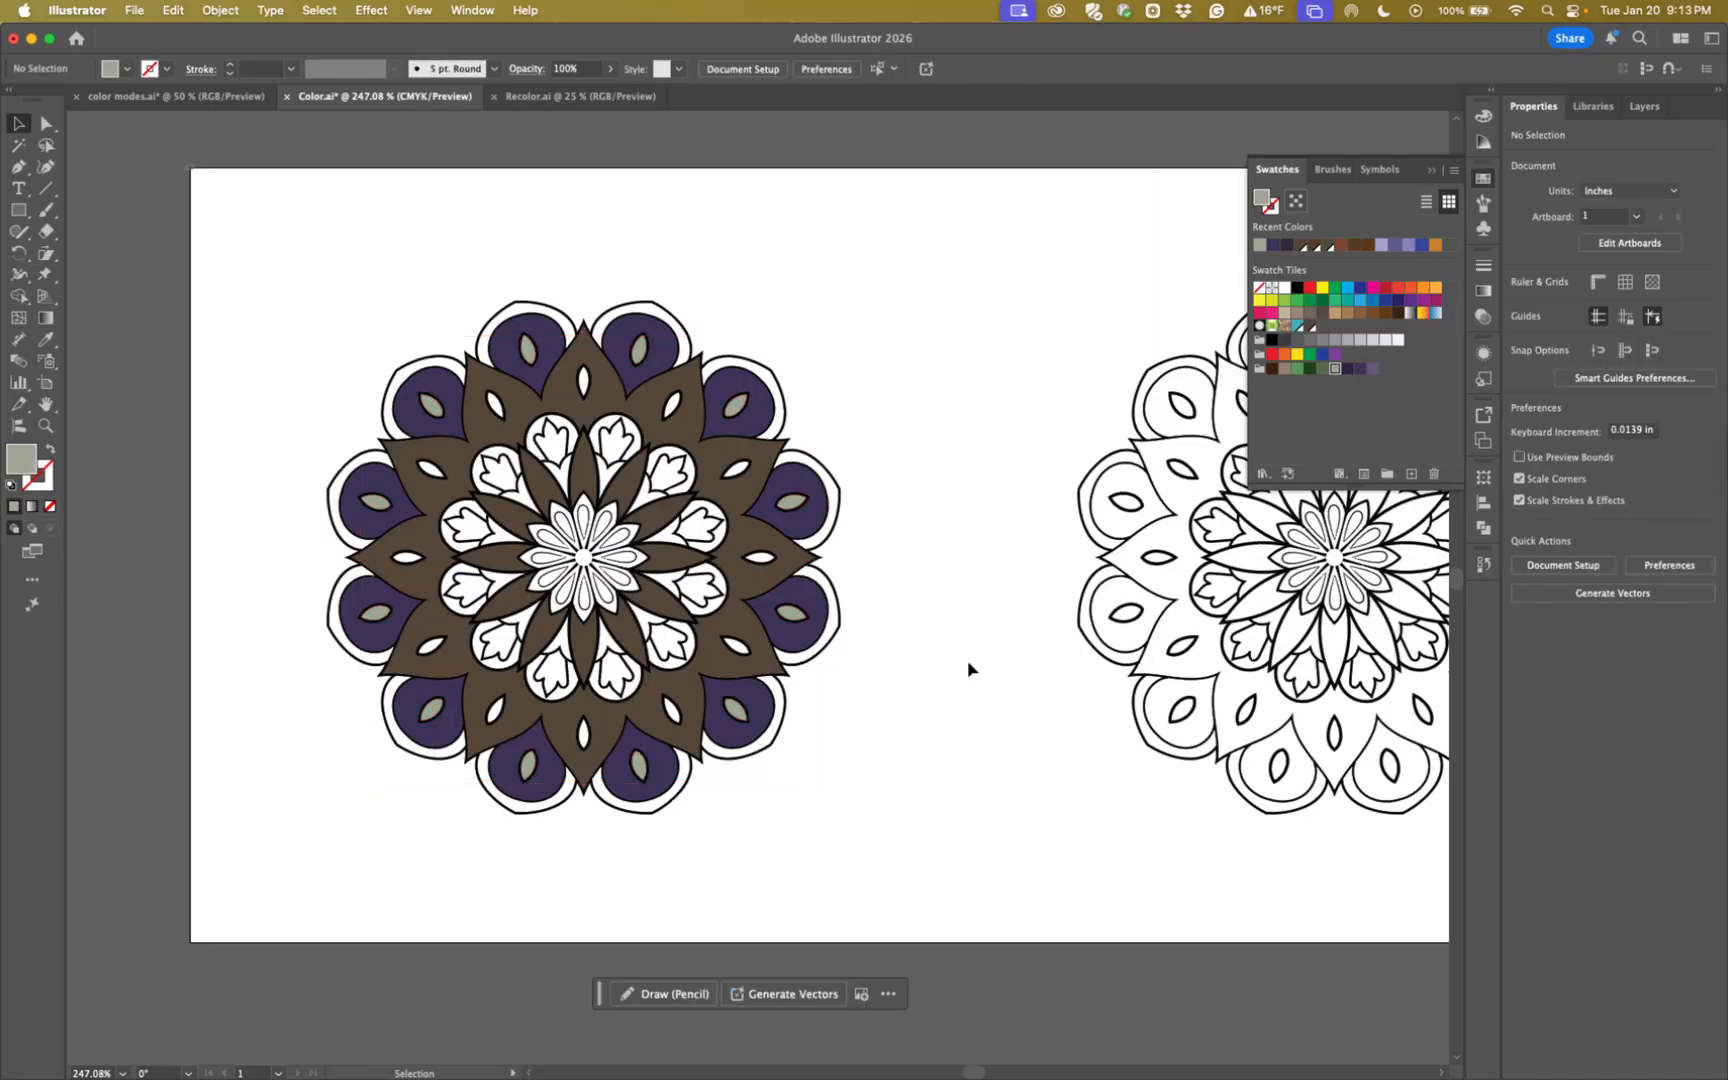
Fill the twelve thin teardrops in the mandala's central flower with the medium green from the Demo Swatches group.
left_click(586, 527)
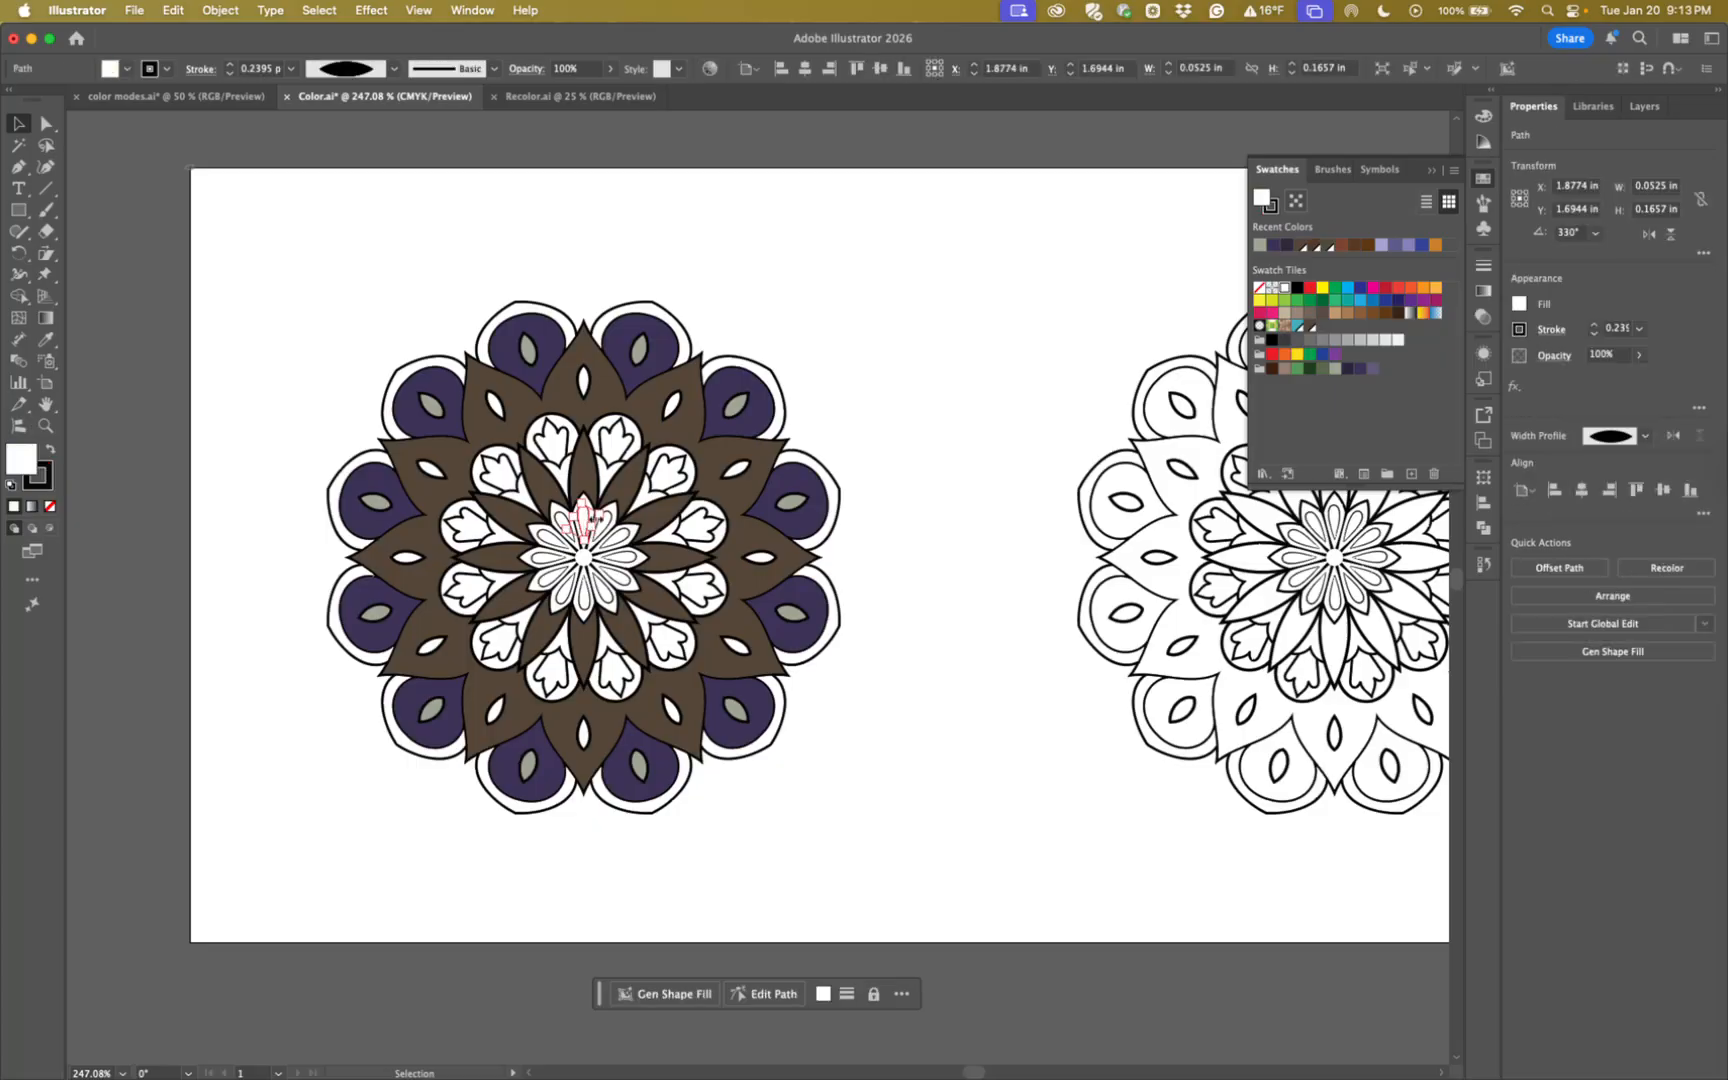
key("super+equal")
key("super+equal")
key("super+equal")
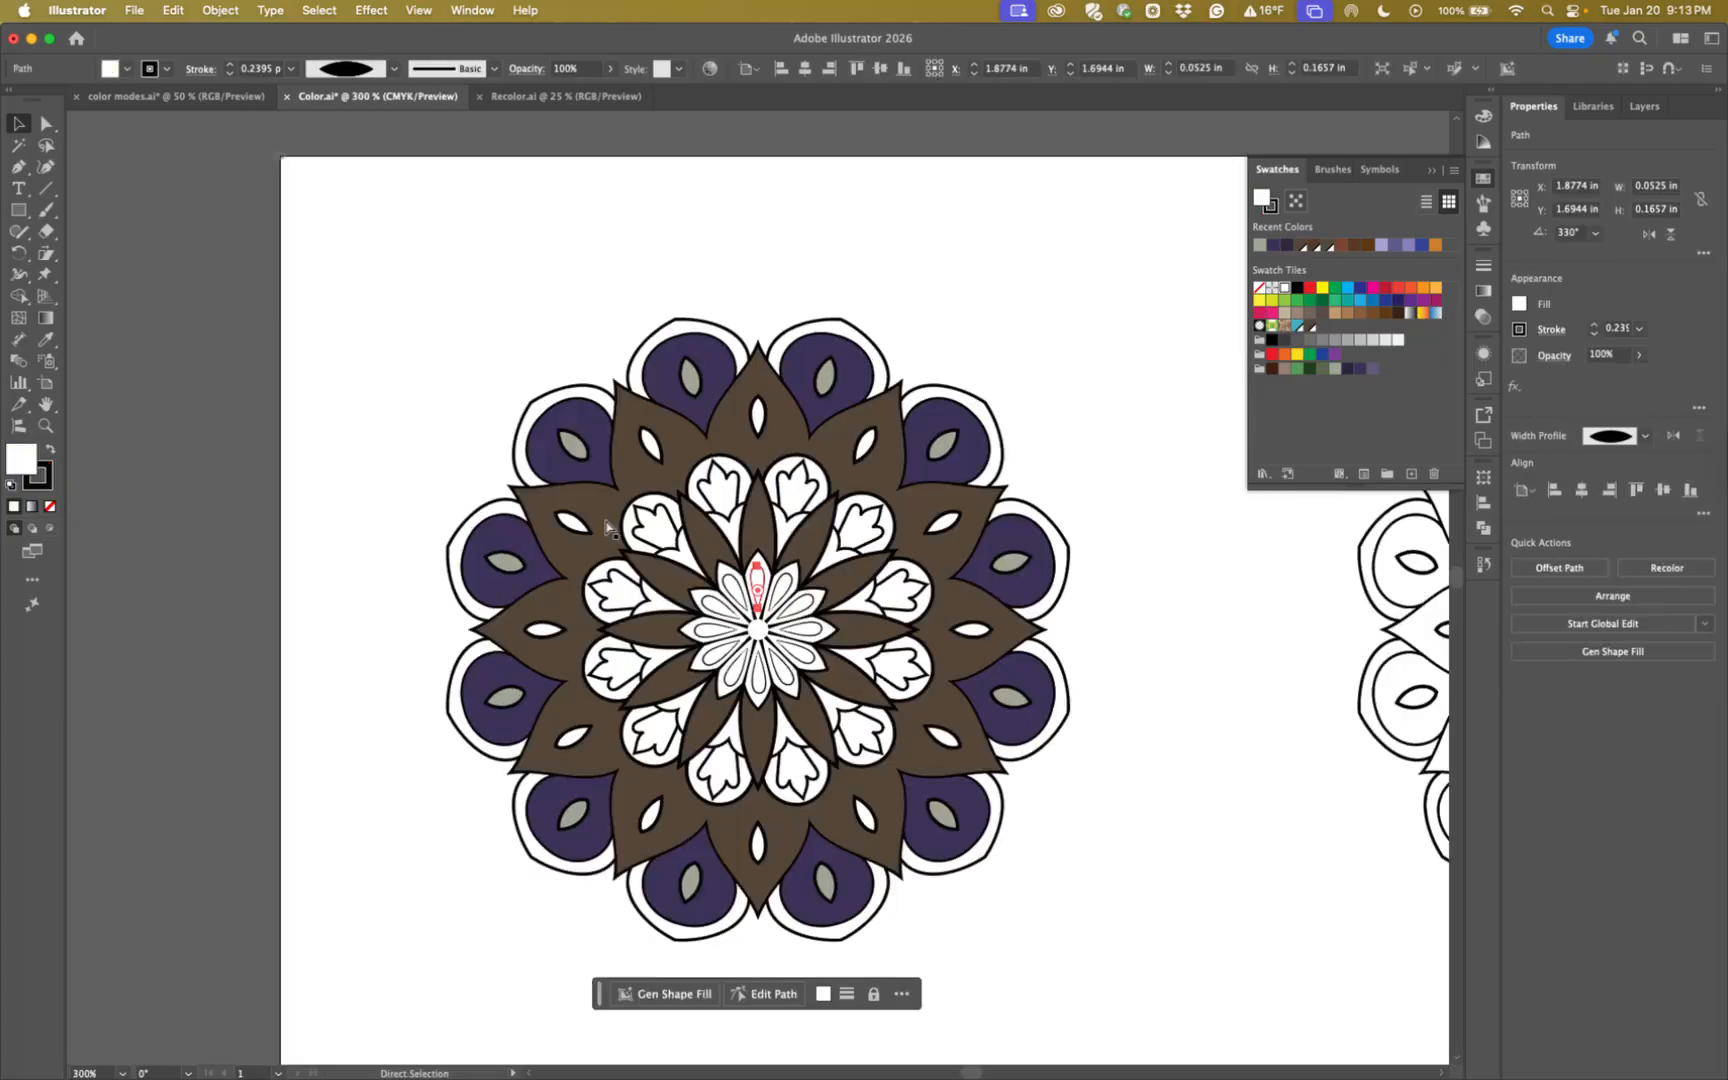
key("space")
scroll(604, 518, "down", 5)
scroll(604, 518, "right", 2)
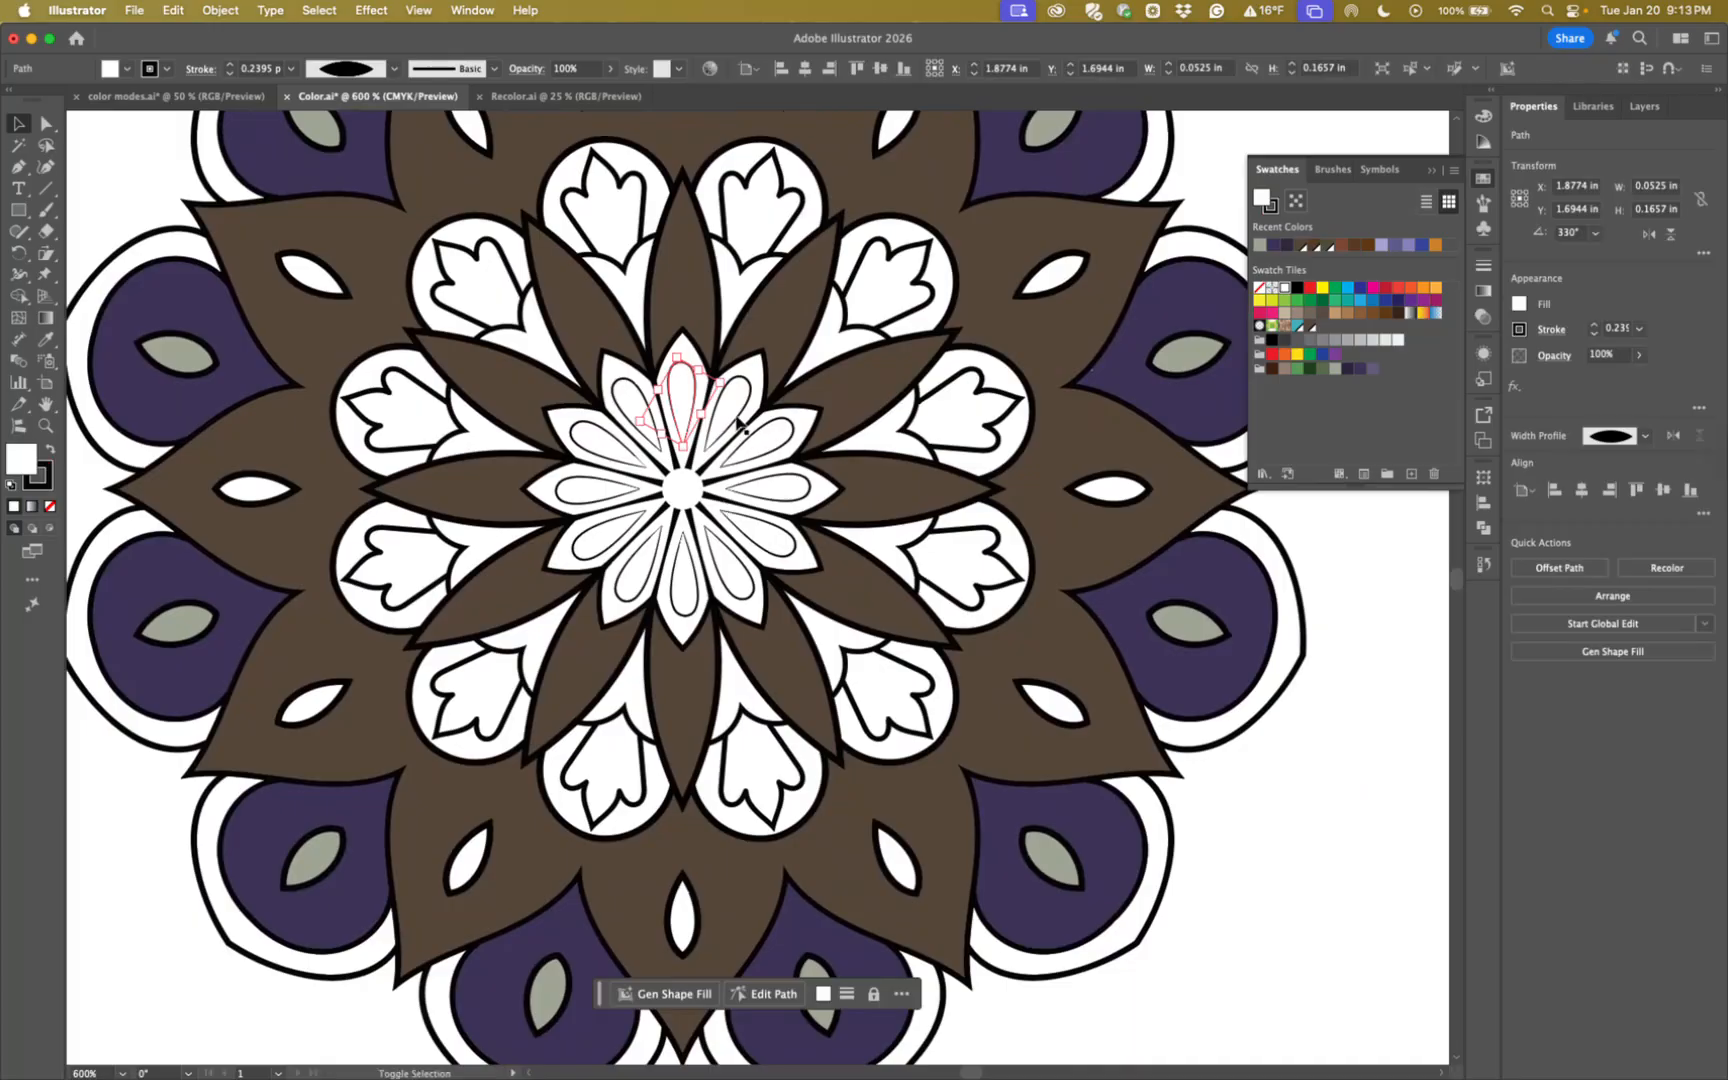
left_click(731, 411, "shift")
left_click(768, 436, "shift")
left_click(780, 496, "shift")
left_click(768, 542, "shift")
left_click(734, 580, "shift")
left_click(688, 583, "shift")
left_click(638, 576, "shift")
left_click(606, 535, "shift")
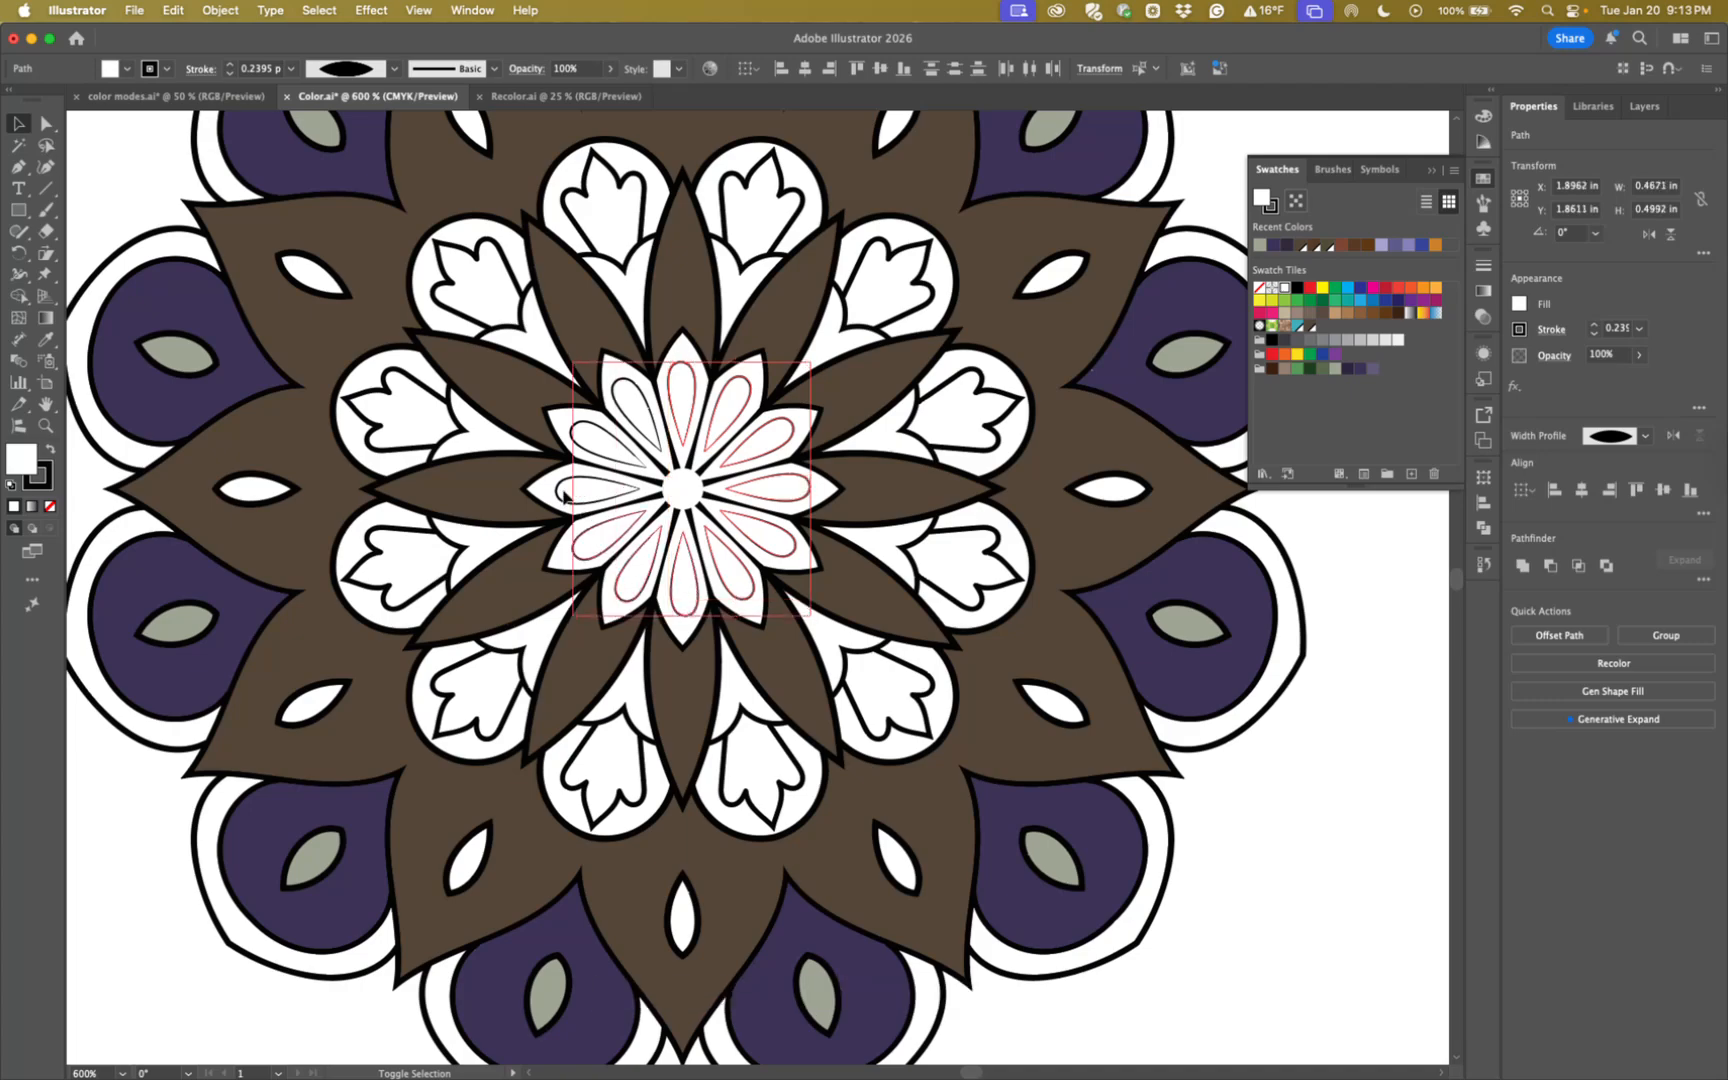
left_click(590, 445, "shift")
left_click(632, 414, "shift")
left_click(606, 493, "shift")
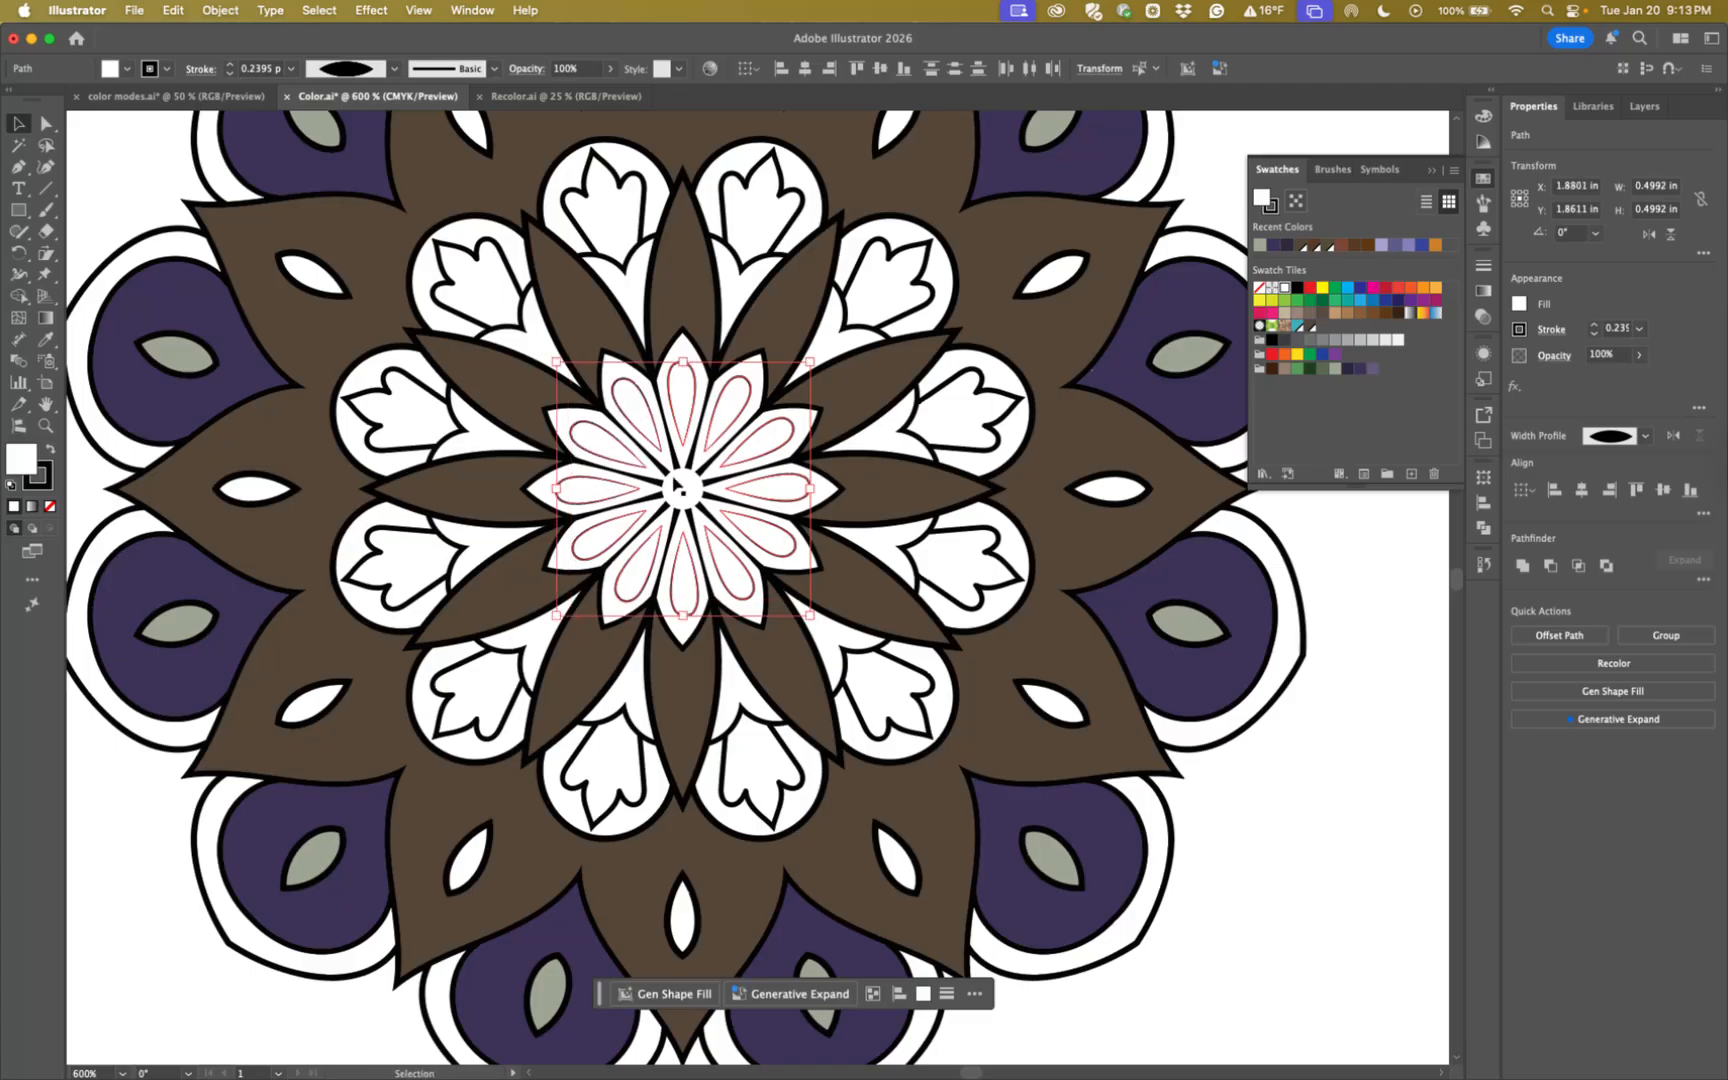
left_click(1296, 369)
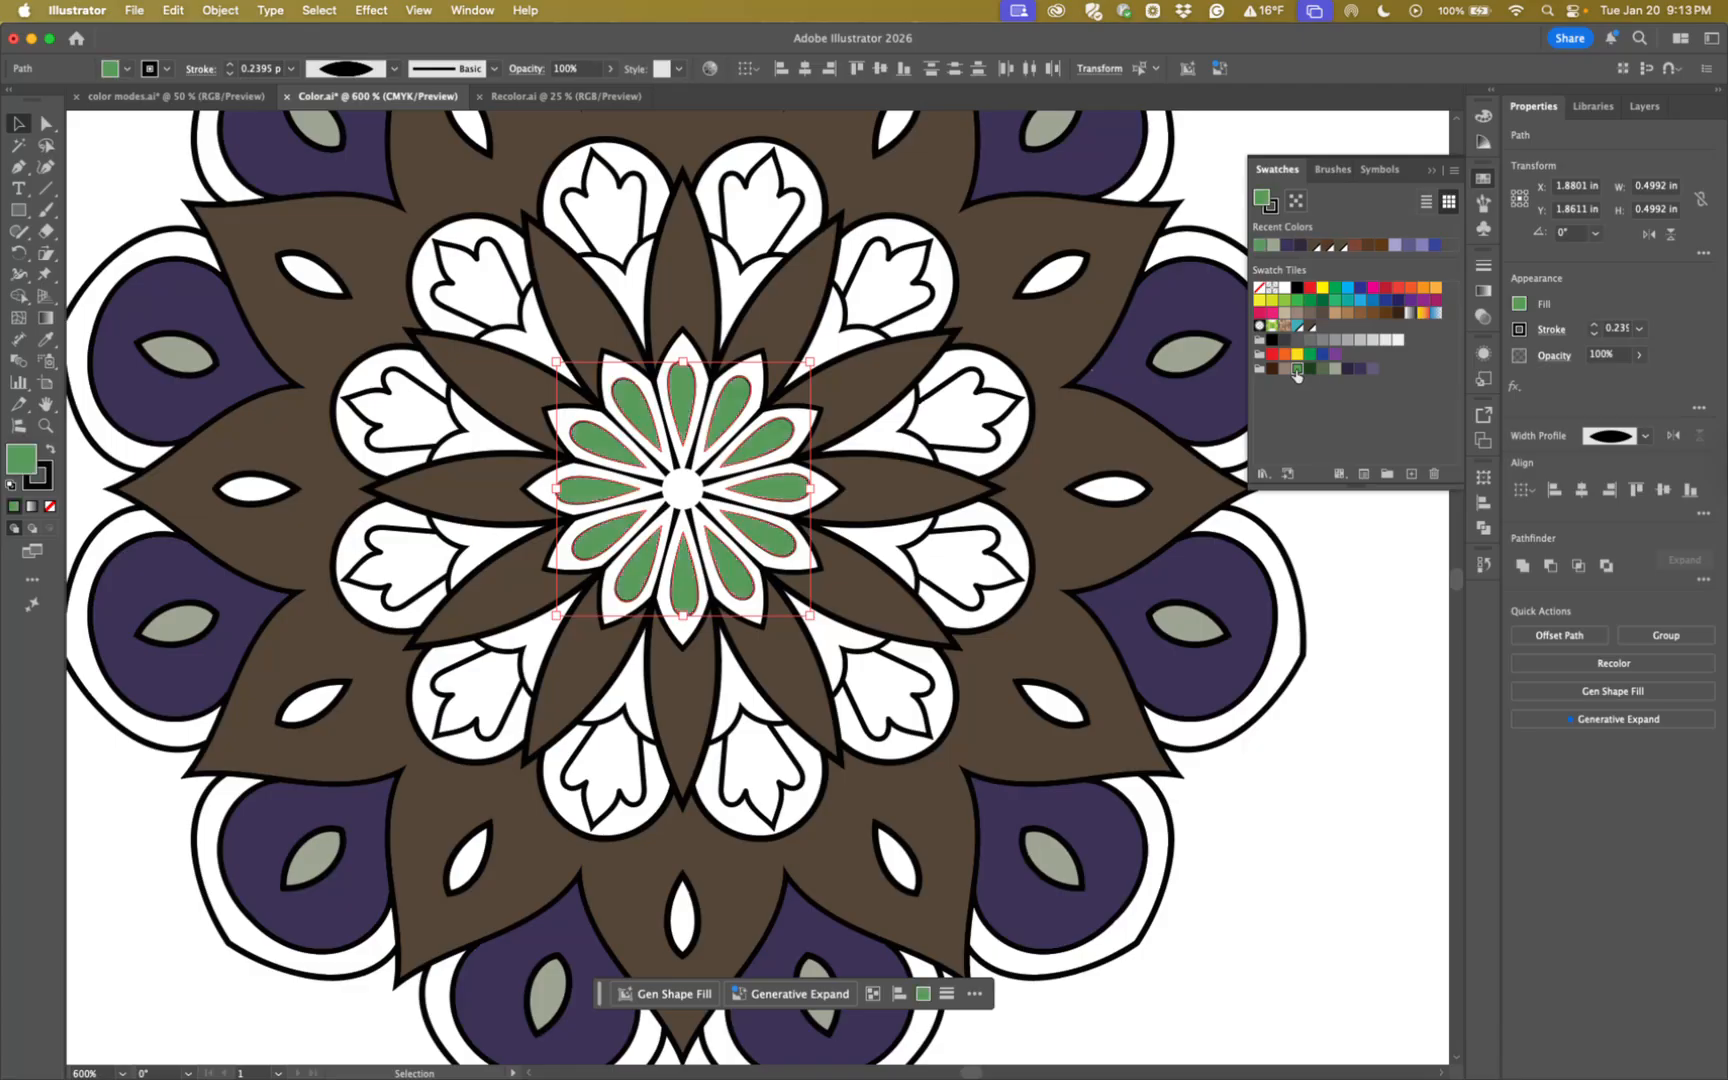
Fill the twelve tulip shapes around the central flower with the darkest purple from the Demo Swatches group.
key("super+minus")
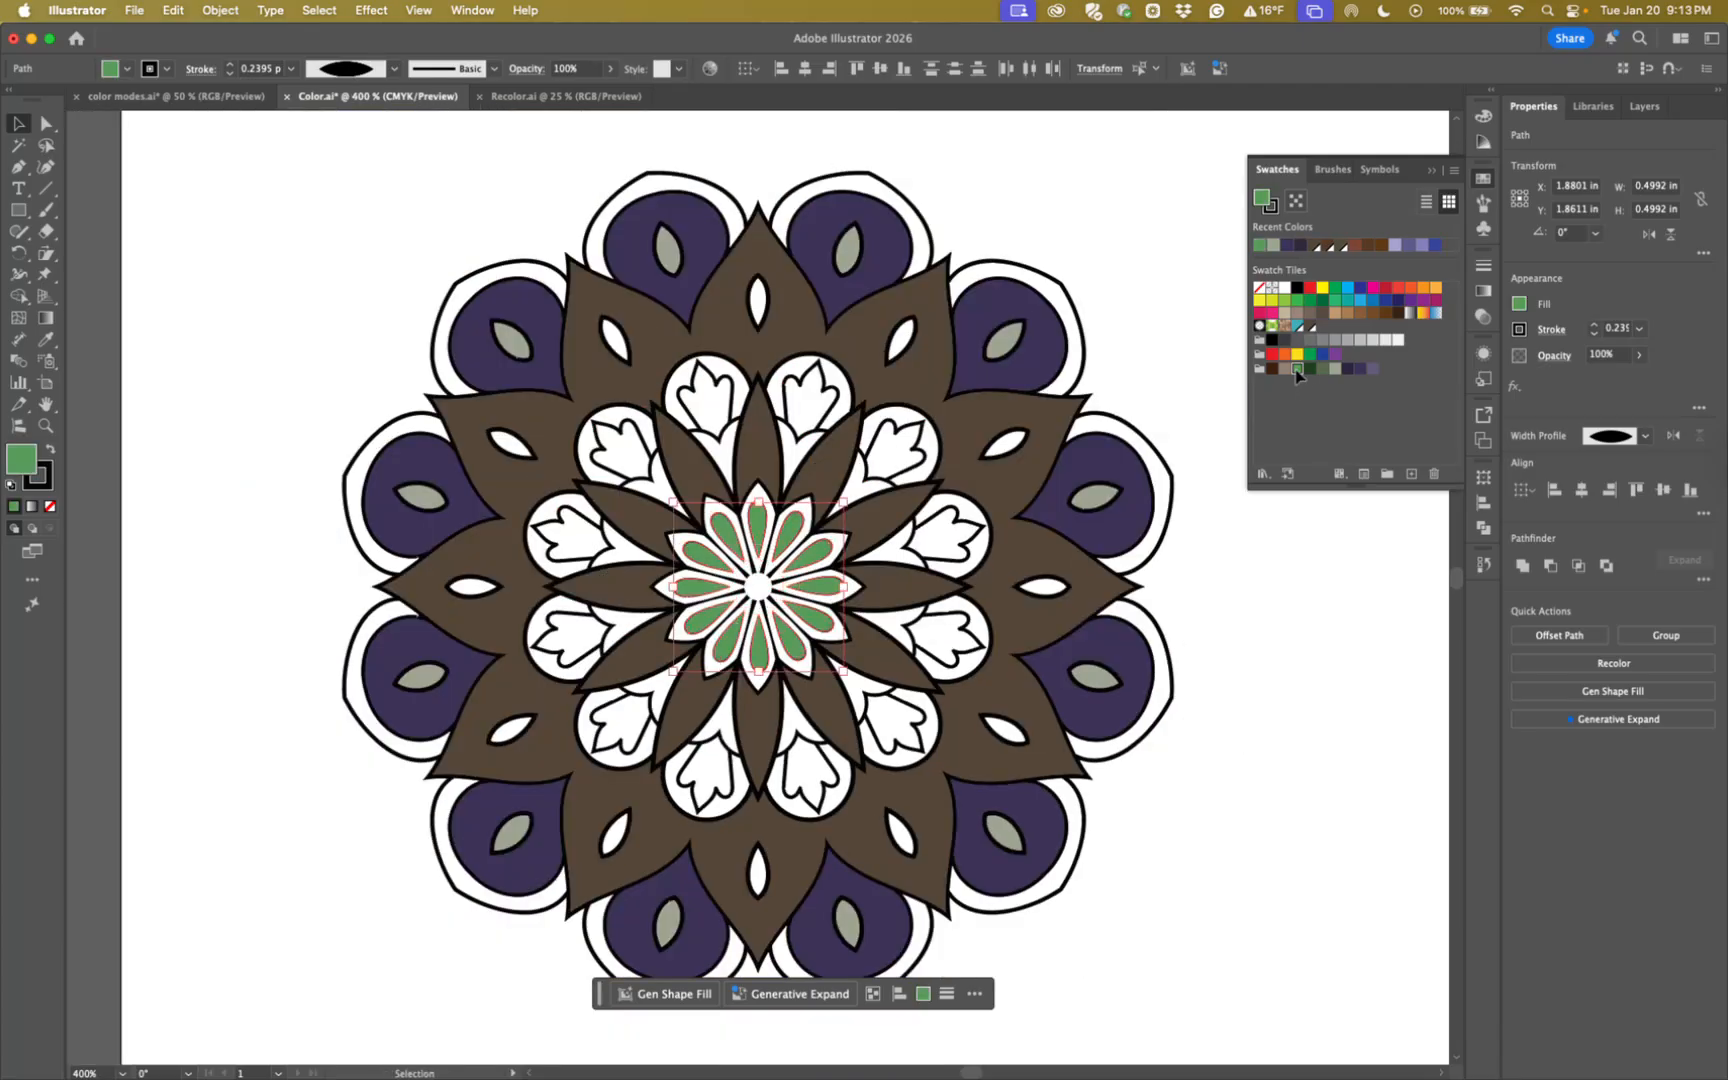
left_click(1292, 575)
left_click(897, 450)
left_click(812, 418, "shift")
left_click(712, 405, "shift")
left_click(636, 458, "shift")
left_click(591, 547, "shift")
left_click(560, 630, "shift")
left_click(632, 714, "shift")
left_click(712, 772, "shift")
left_click(818, 790, "shift")
left_click(890, 738, "shift")
left_click(944, 650, "shift")
left_click(942, 548, "shift")
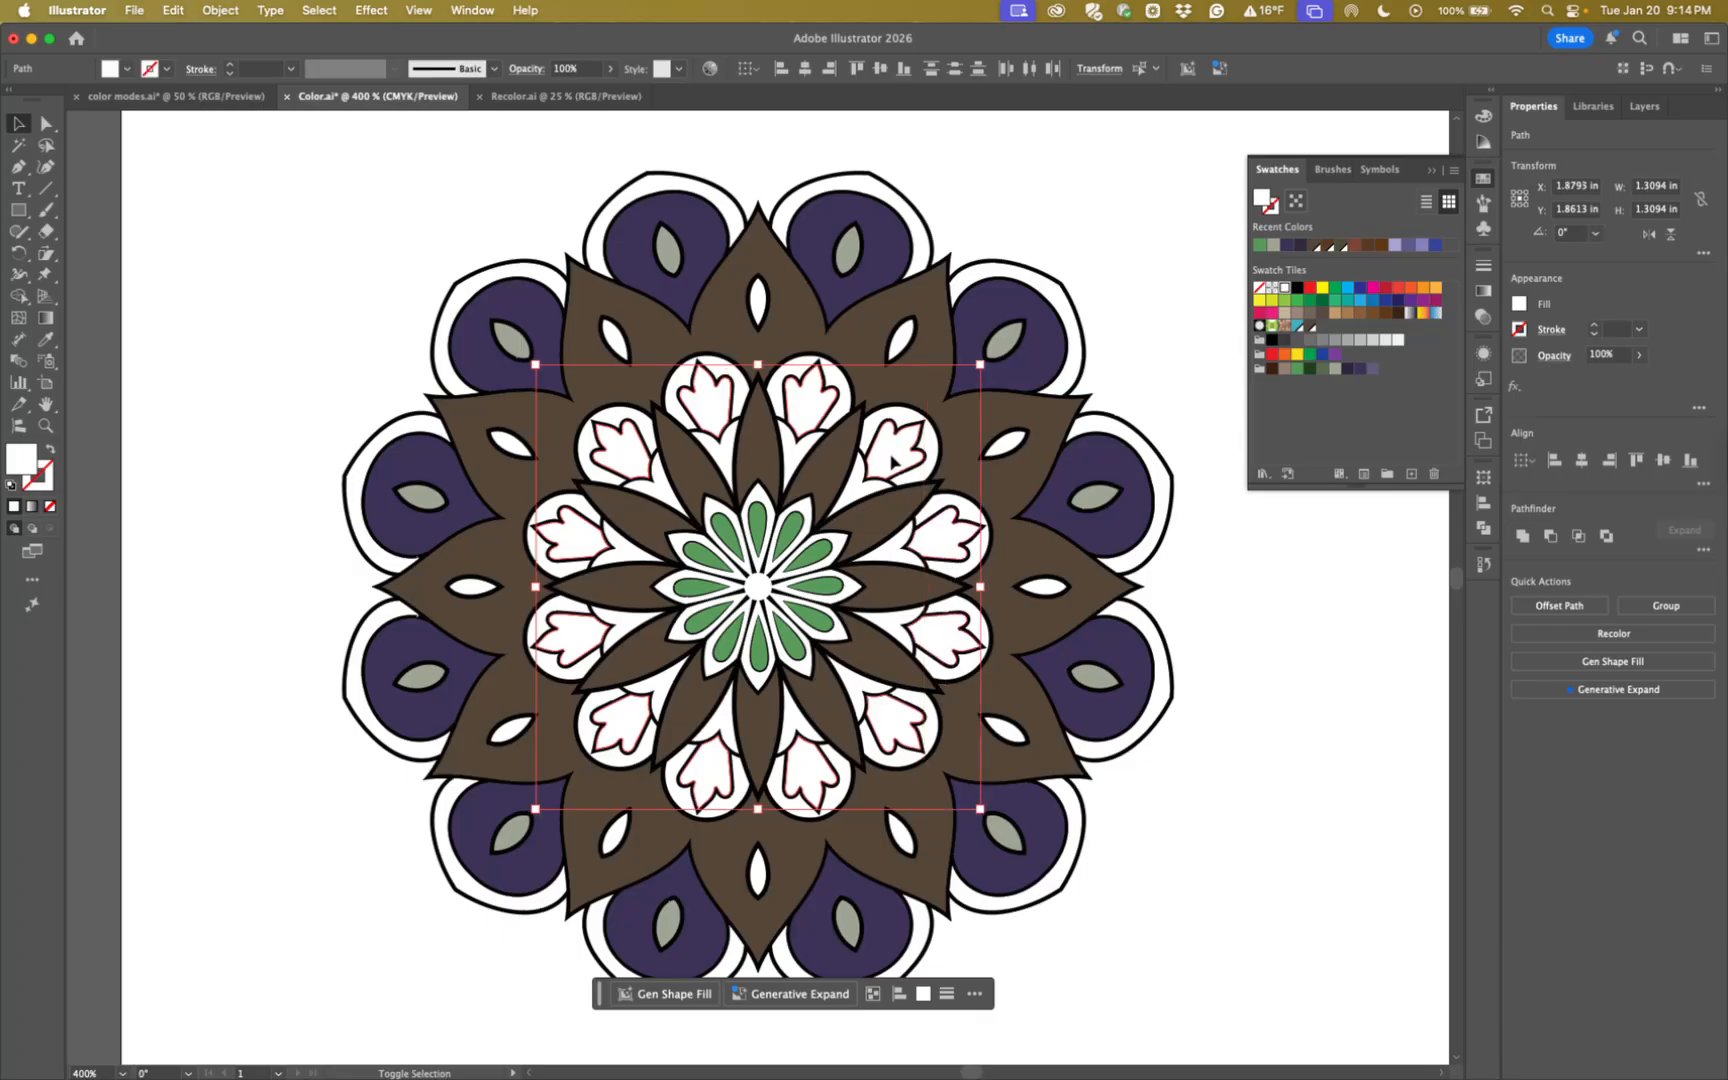
left_click(1346, 369)
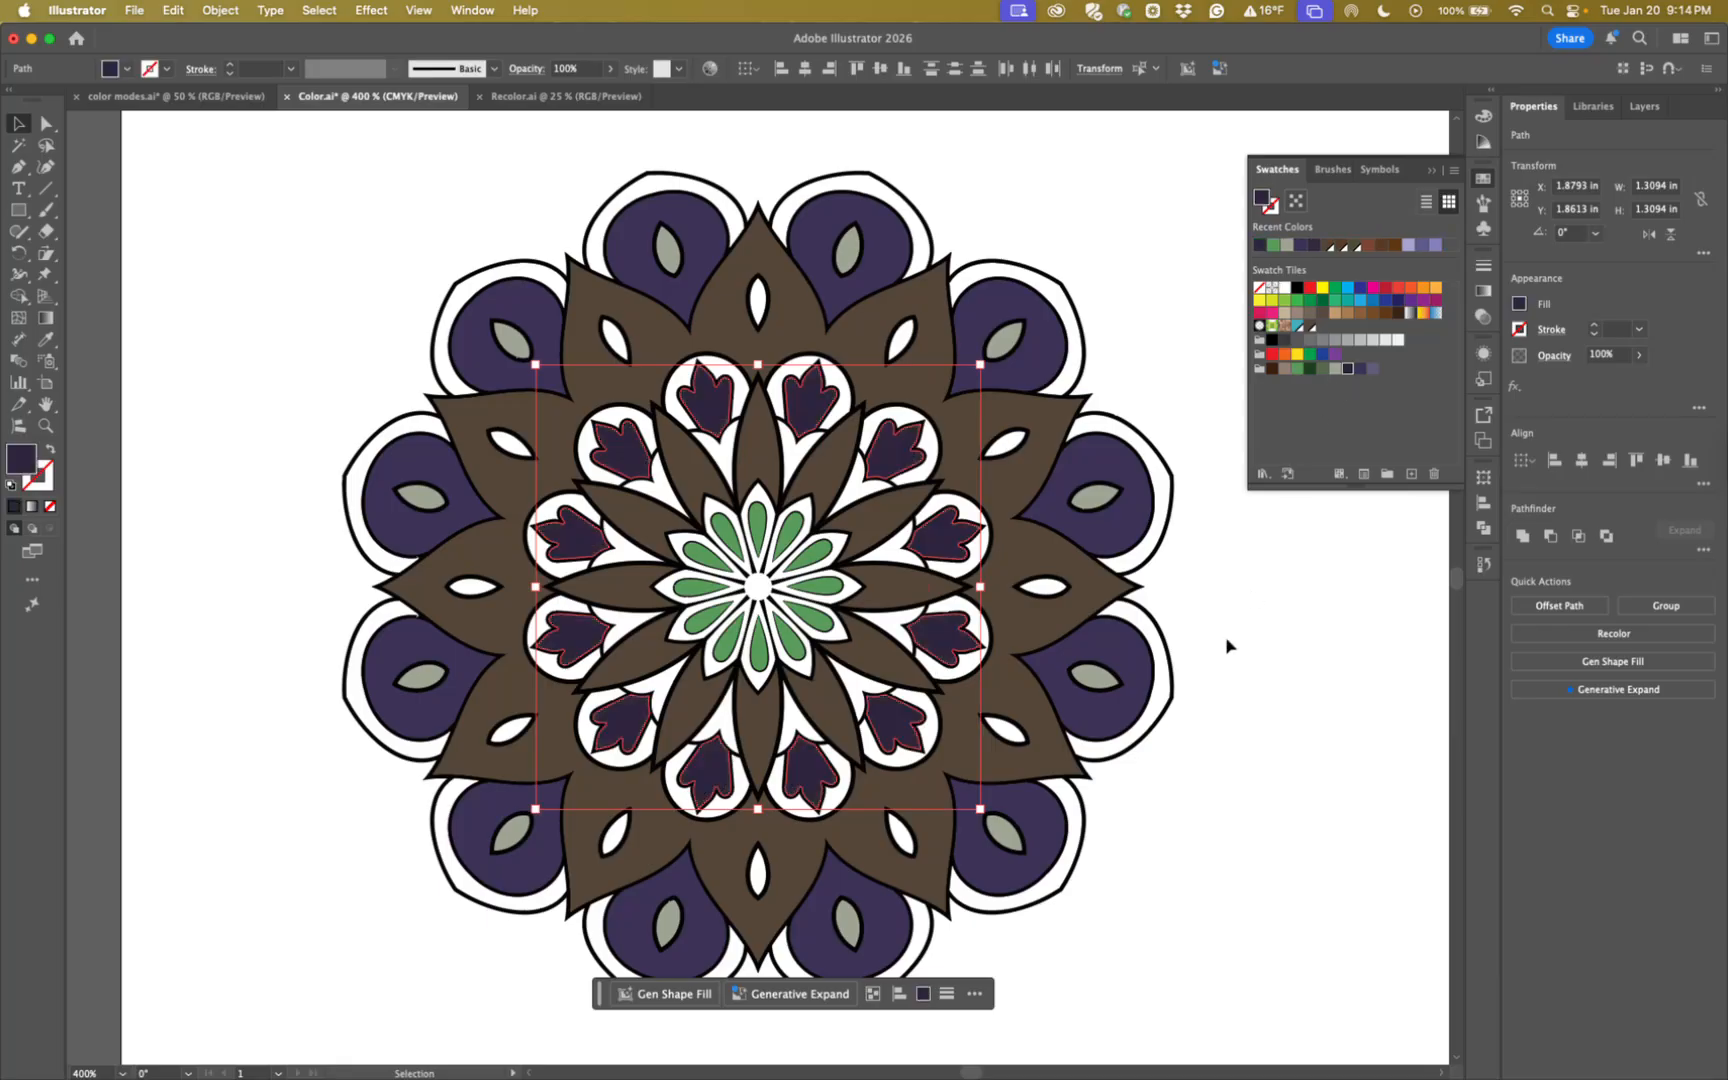
left_click(1222, 665)
Fill the twelve rounded shapes behind the dark purple tulips with the light taupe from the Demo Swatches group.
left_click(962, 518)
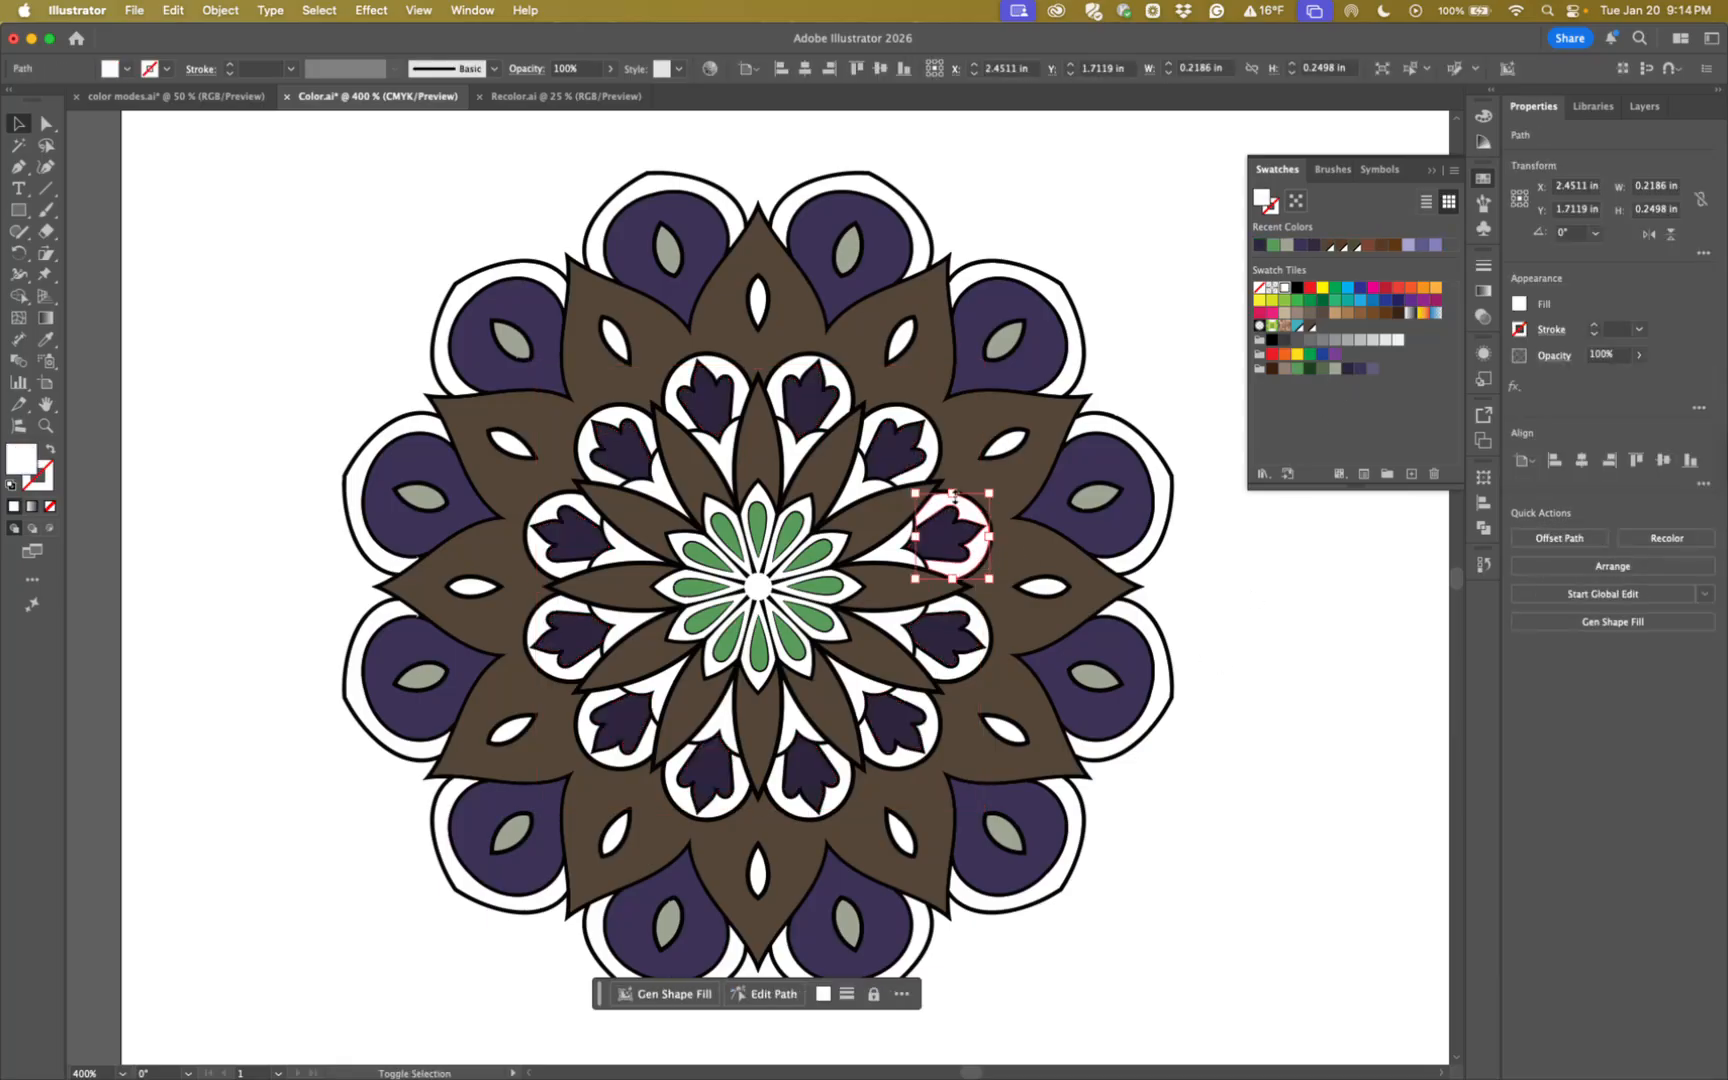
left_click(917, 437, "shift")
left_click(772, 380, "shift")
left_click(724, 382, "shift")
left_click(620, 430, "shift")
left_click(550, 518, "shift")
left_click(550, 630, "shift")
left_click(588, 742, "shift")
left_click(680, 795, "shift")
left_click(833, 802, "shift")
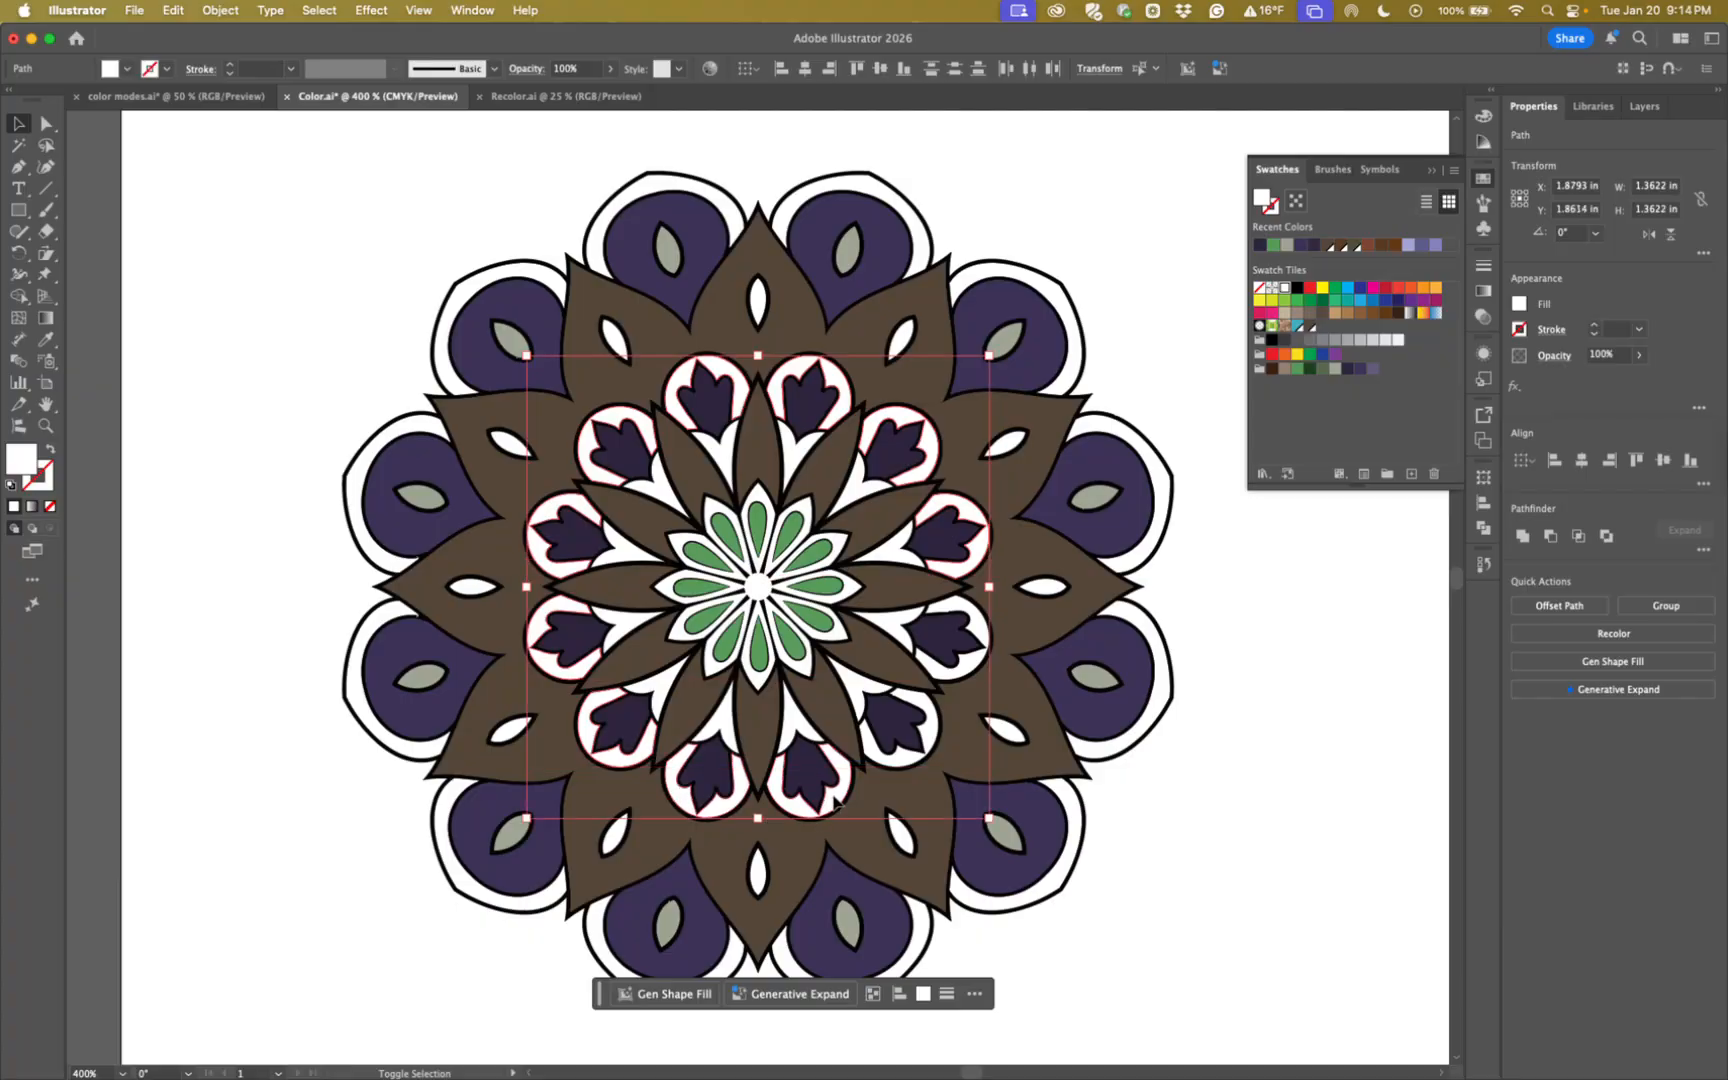
left_click(963, 672, "shift")
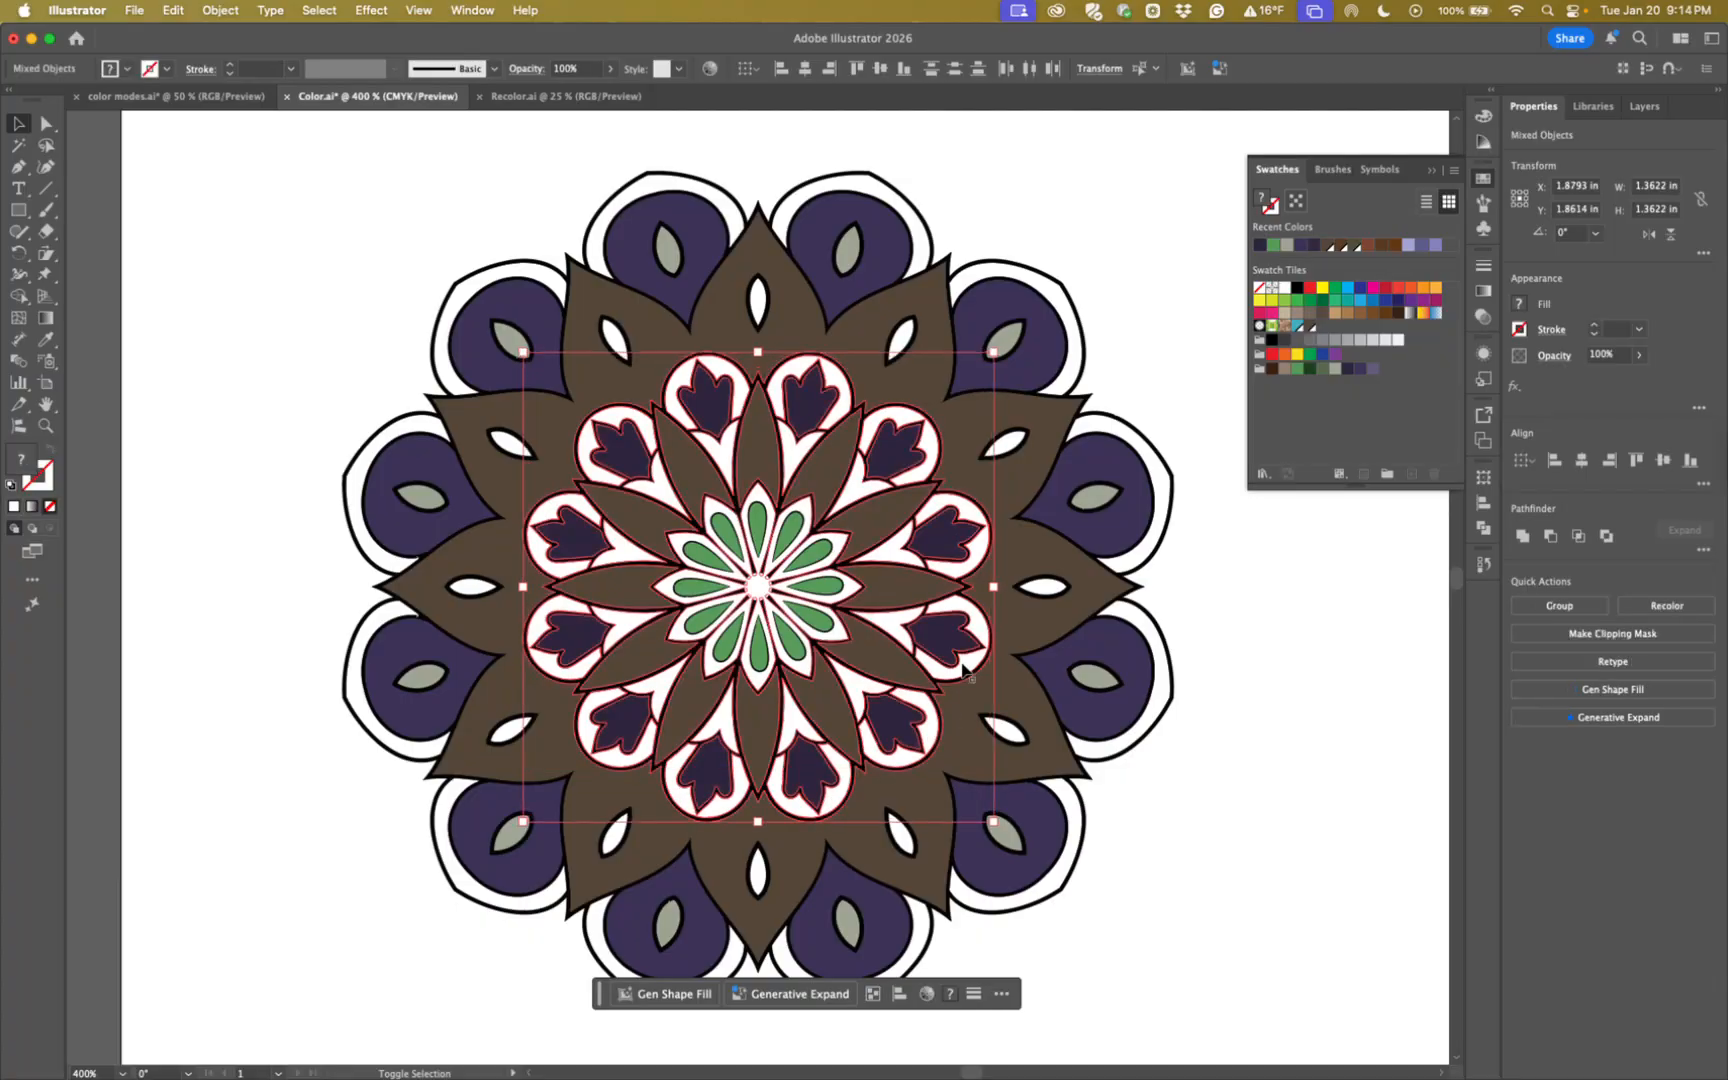
left_click(968, 680, "shift")
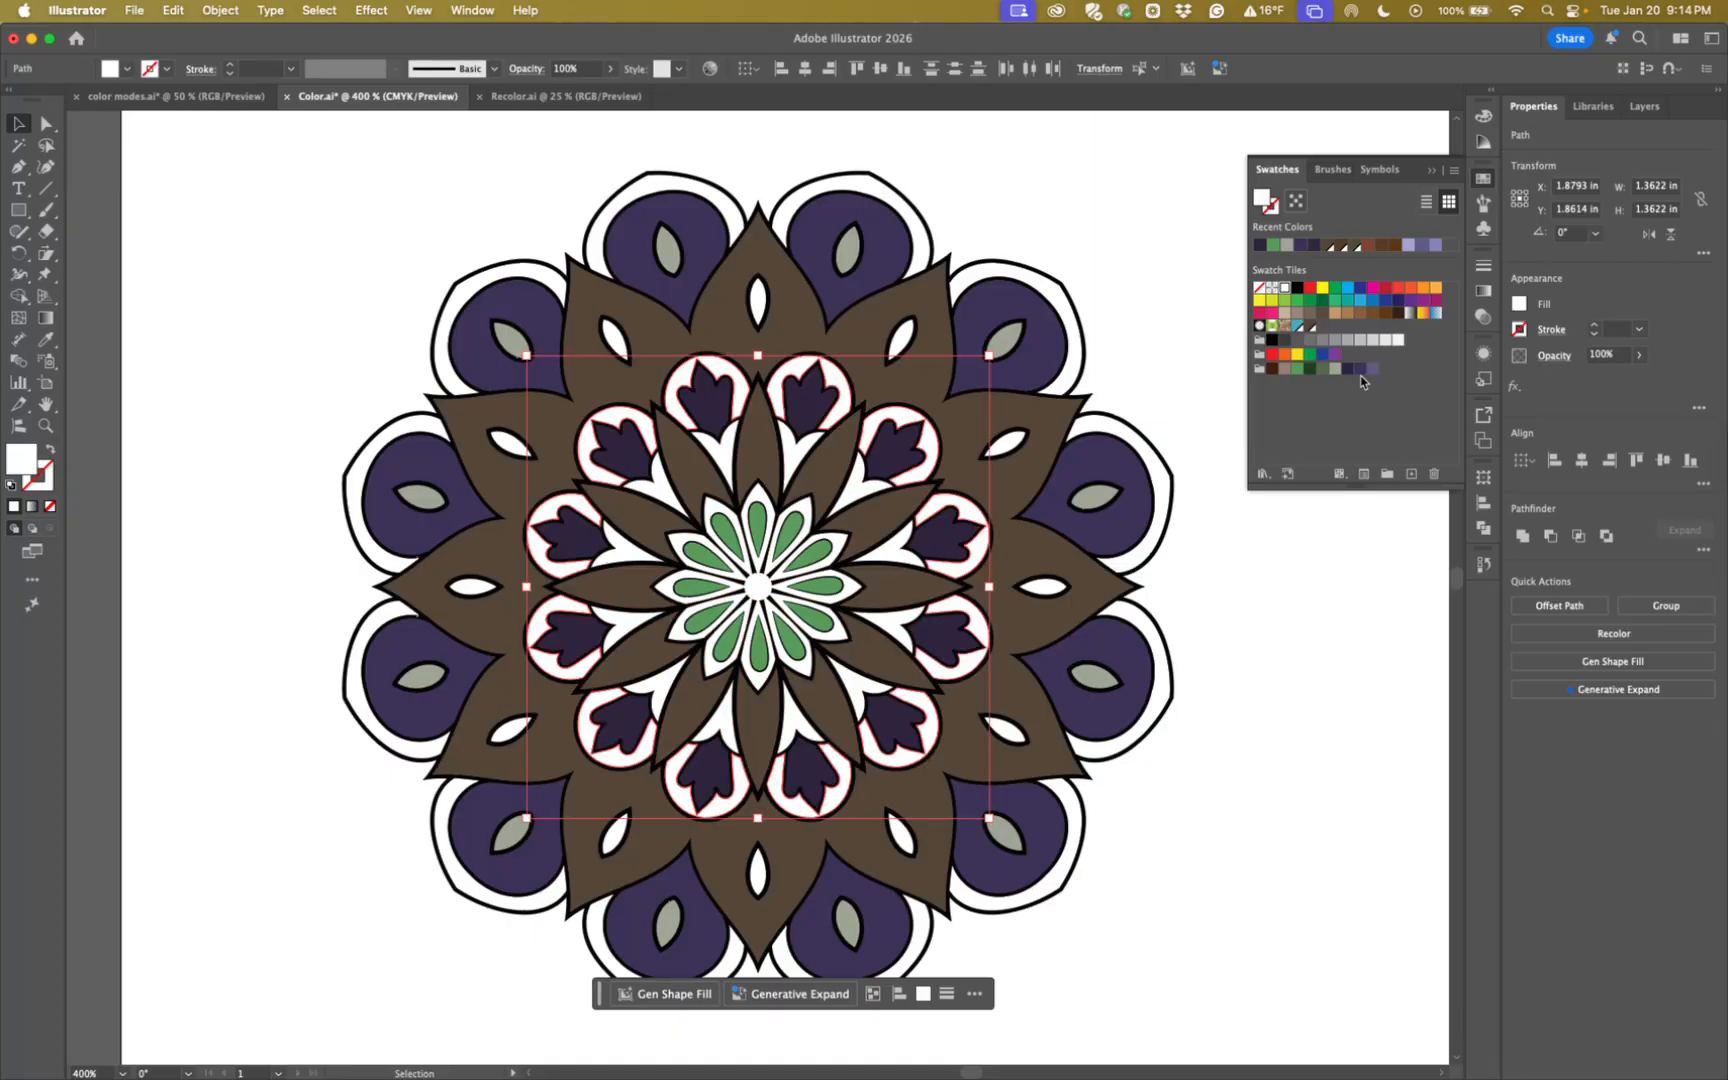
left_click(1334, 370)
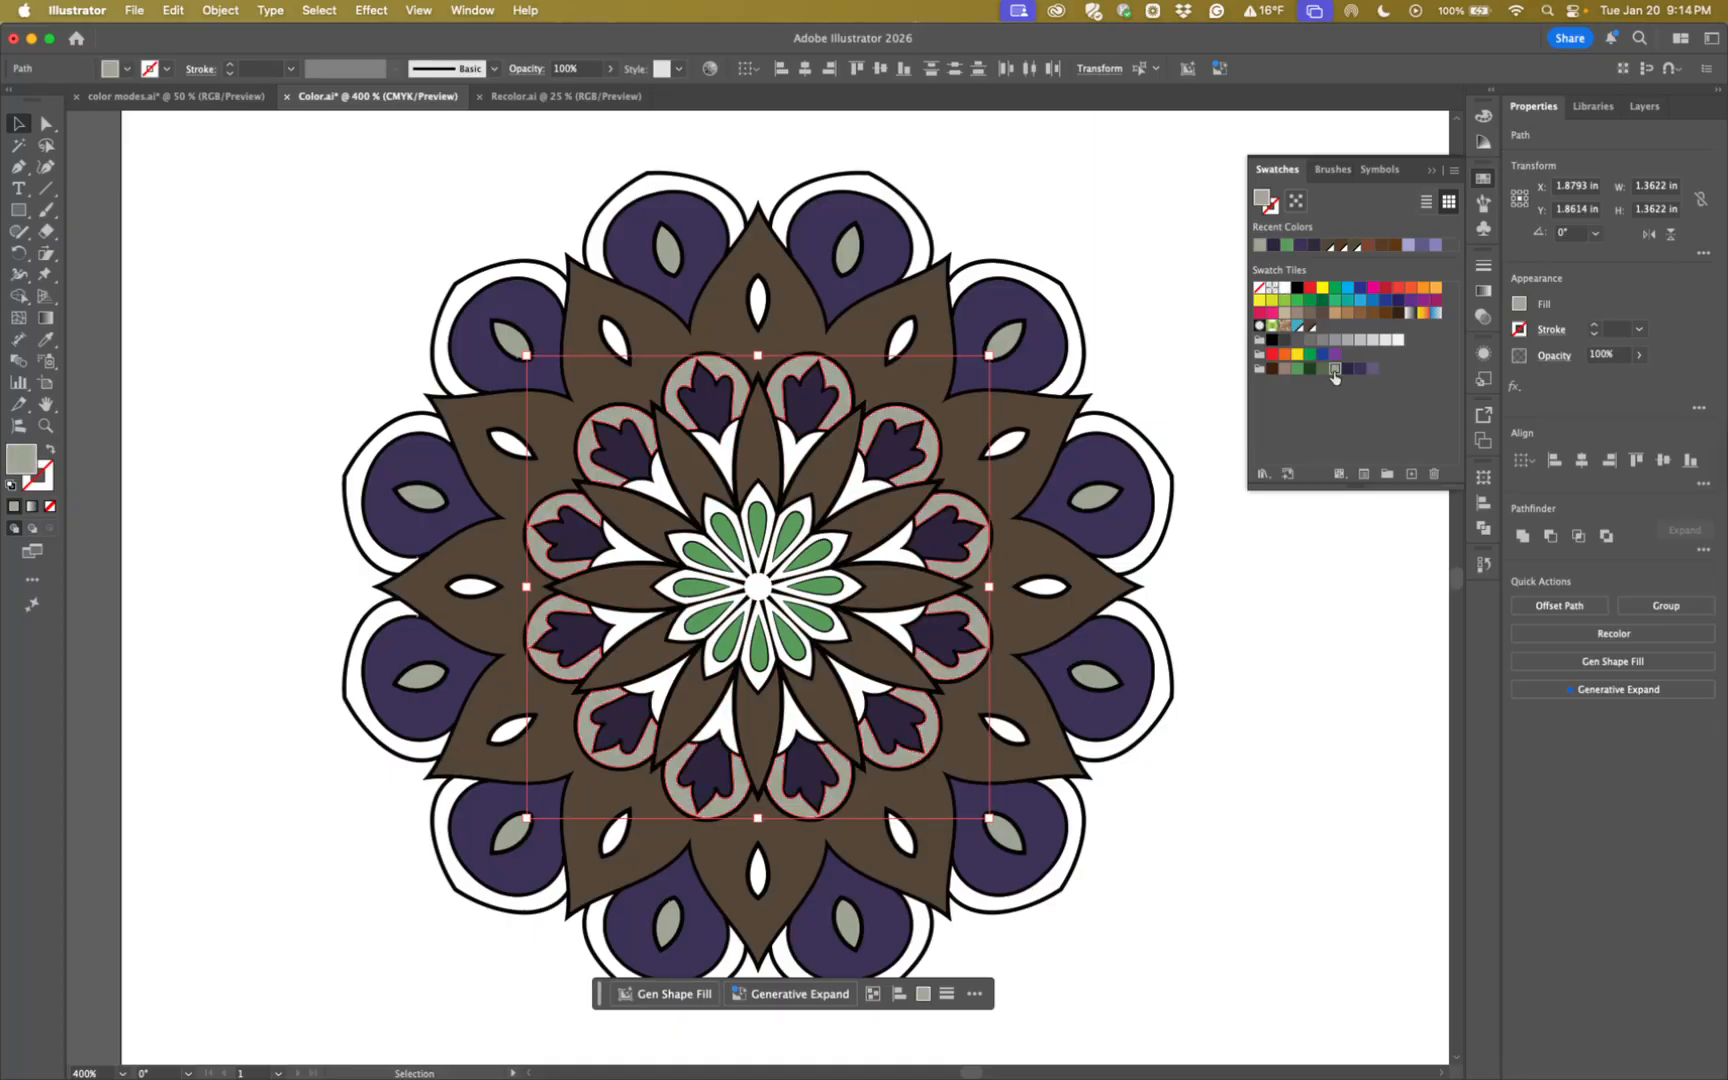
left_click(1282, 370)
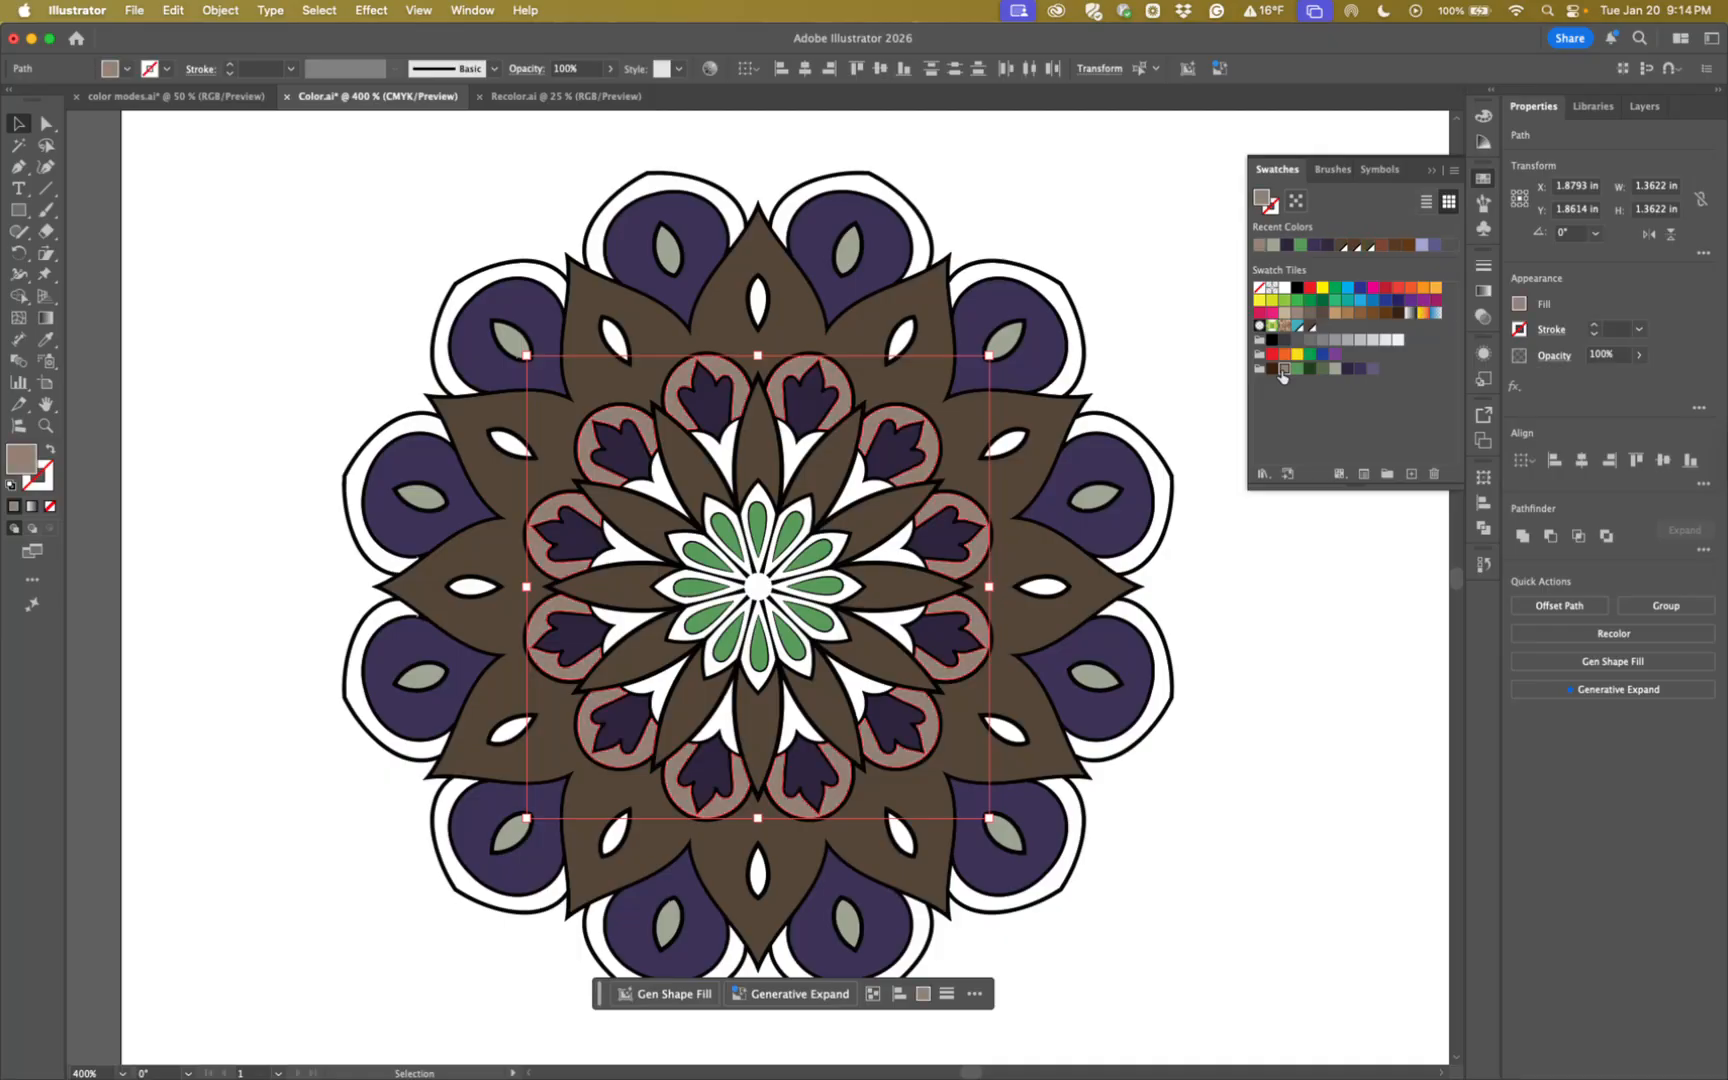
left_click(1220, 605)
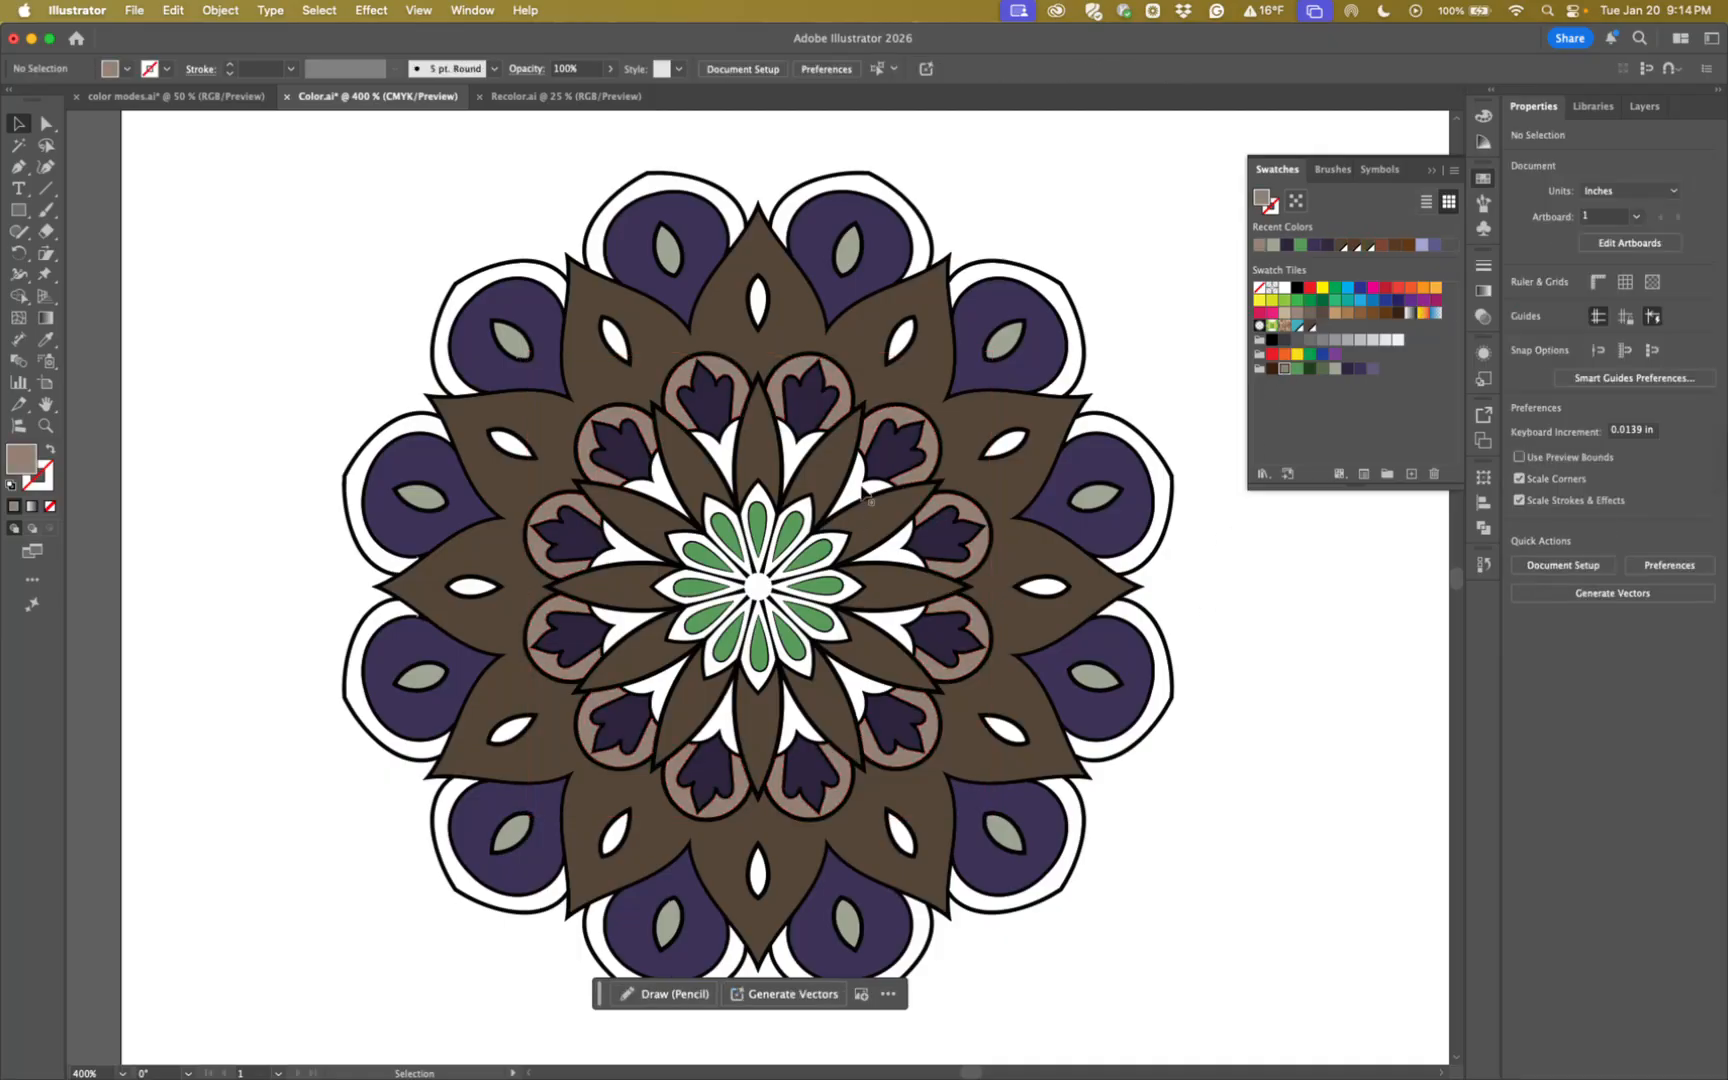
Fill the twelve white forked shapes between the narrow inner brown petals with the dark reddish brown from the Demo Swatches group.
left_click(864, 505)
left_click(1219, 614)
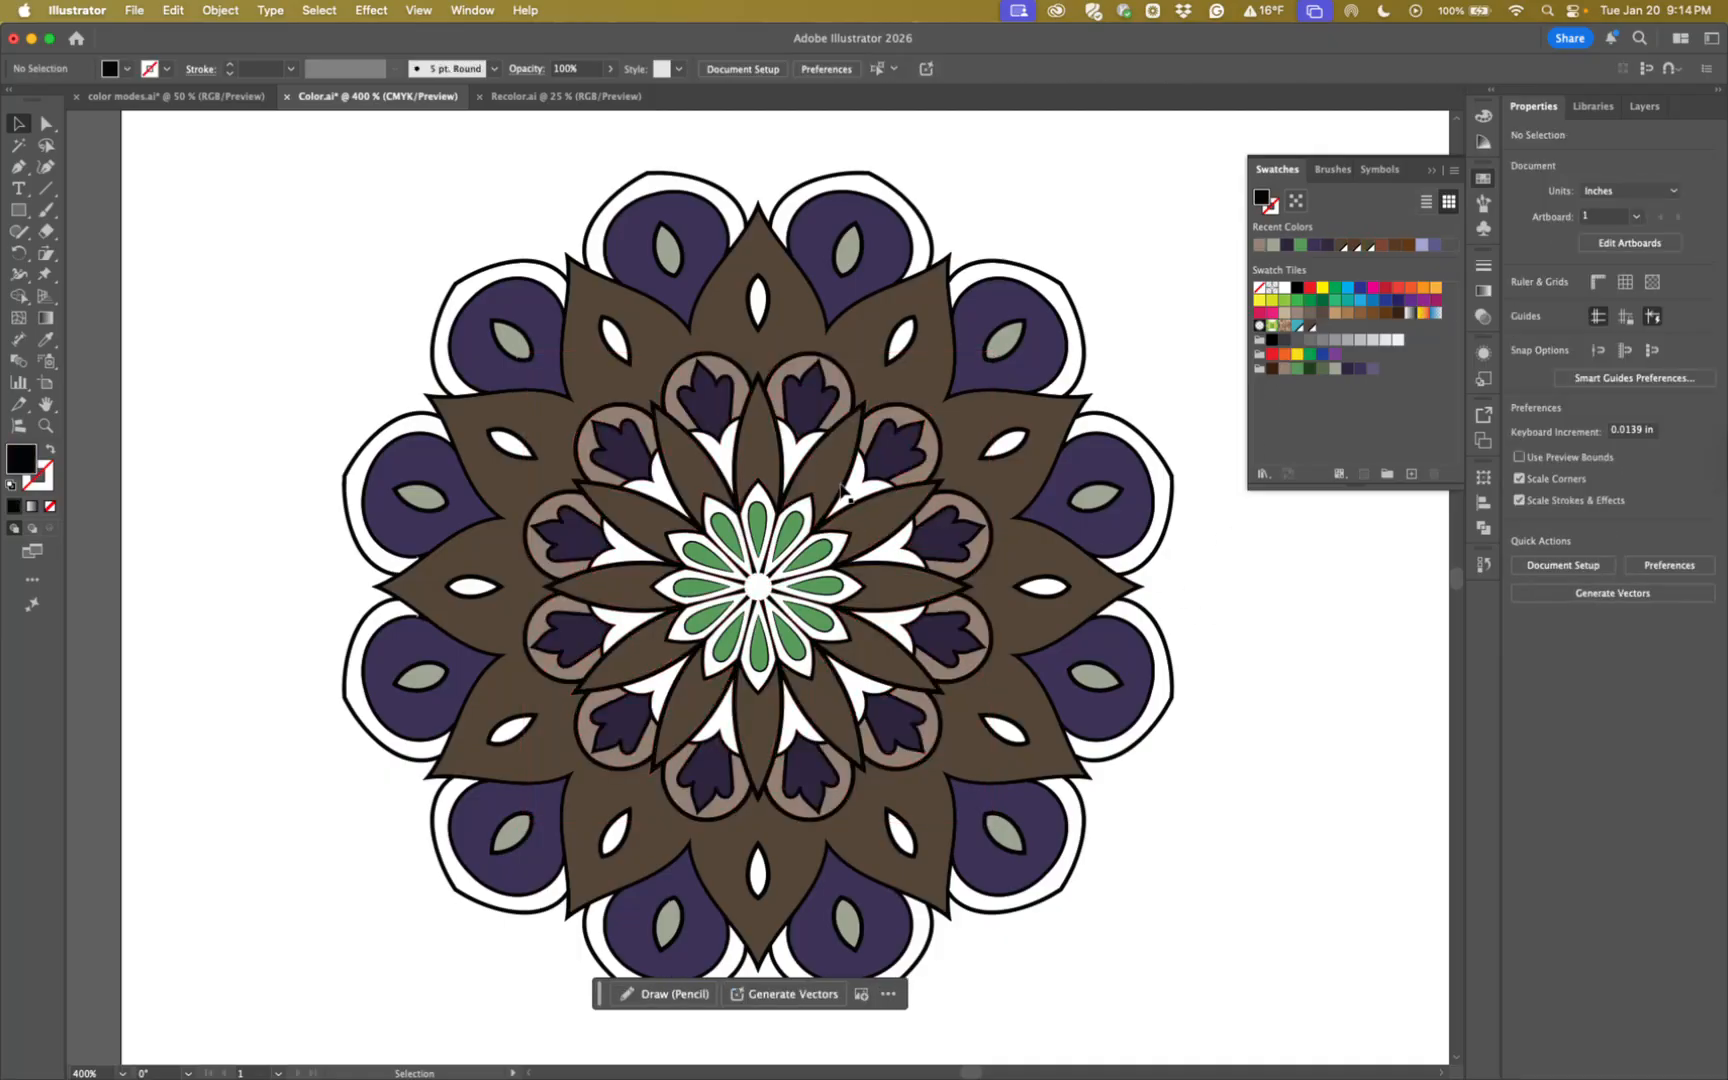
left_click(856, 492)
left_click(798, 466, "shift")
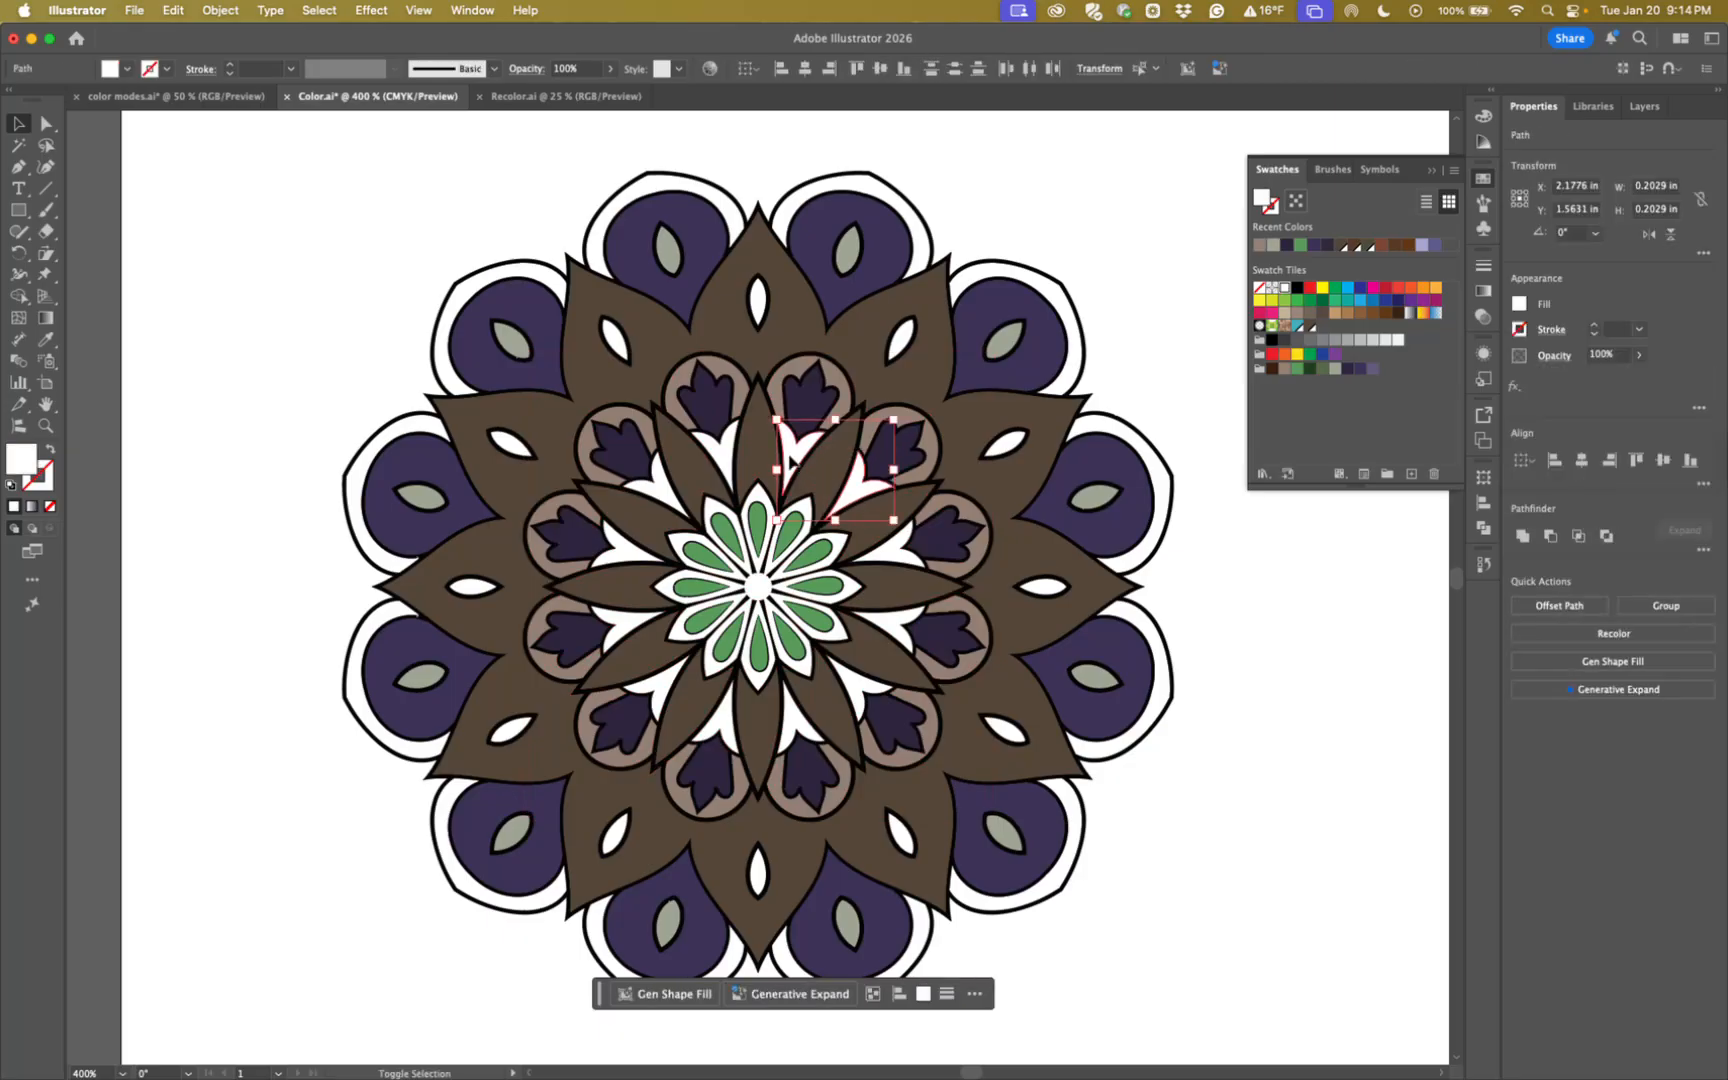
left_click(720, 458, "shift")
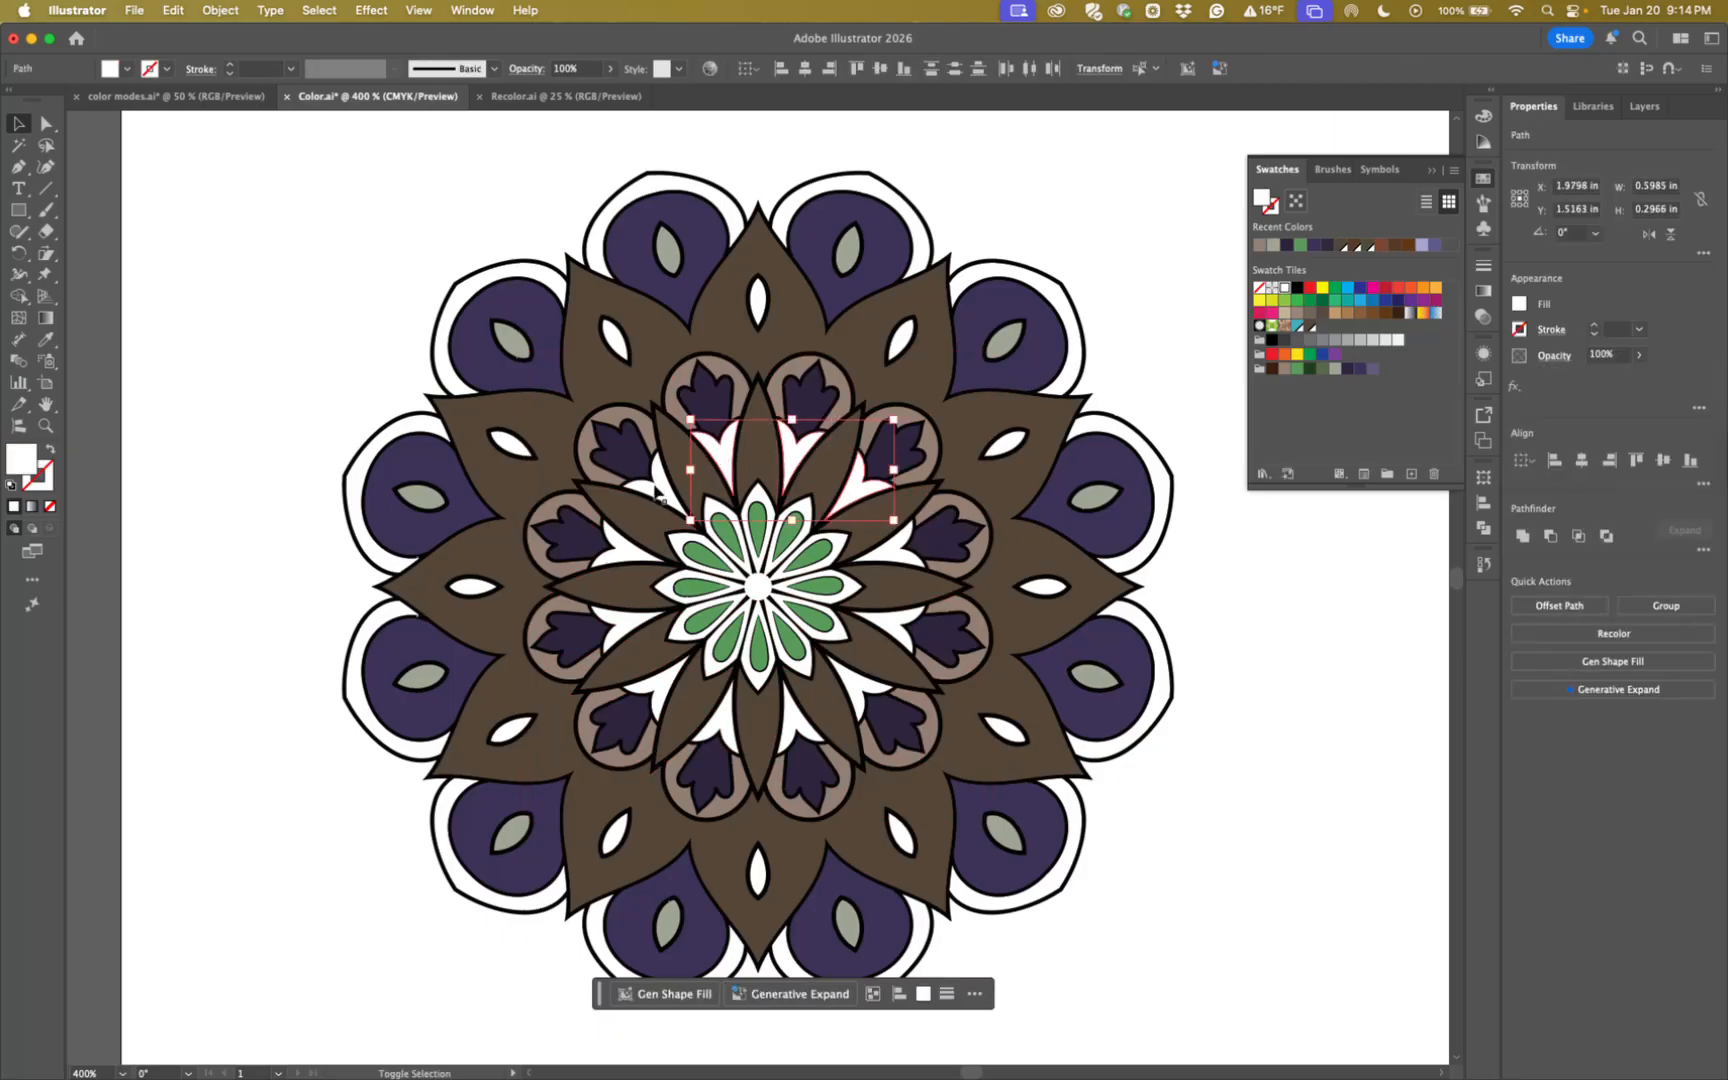
left_click(662, 497, "shift")
left_click(660, 503, "shift")
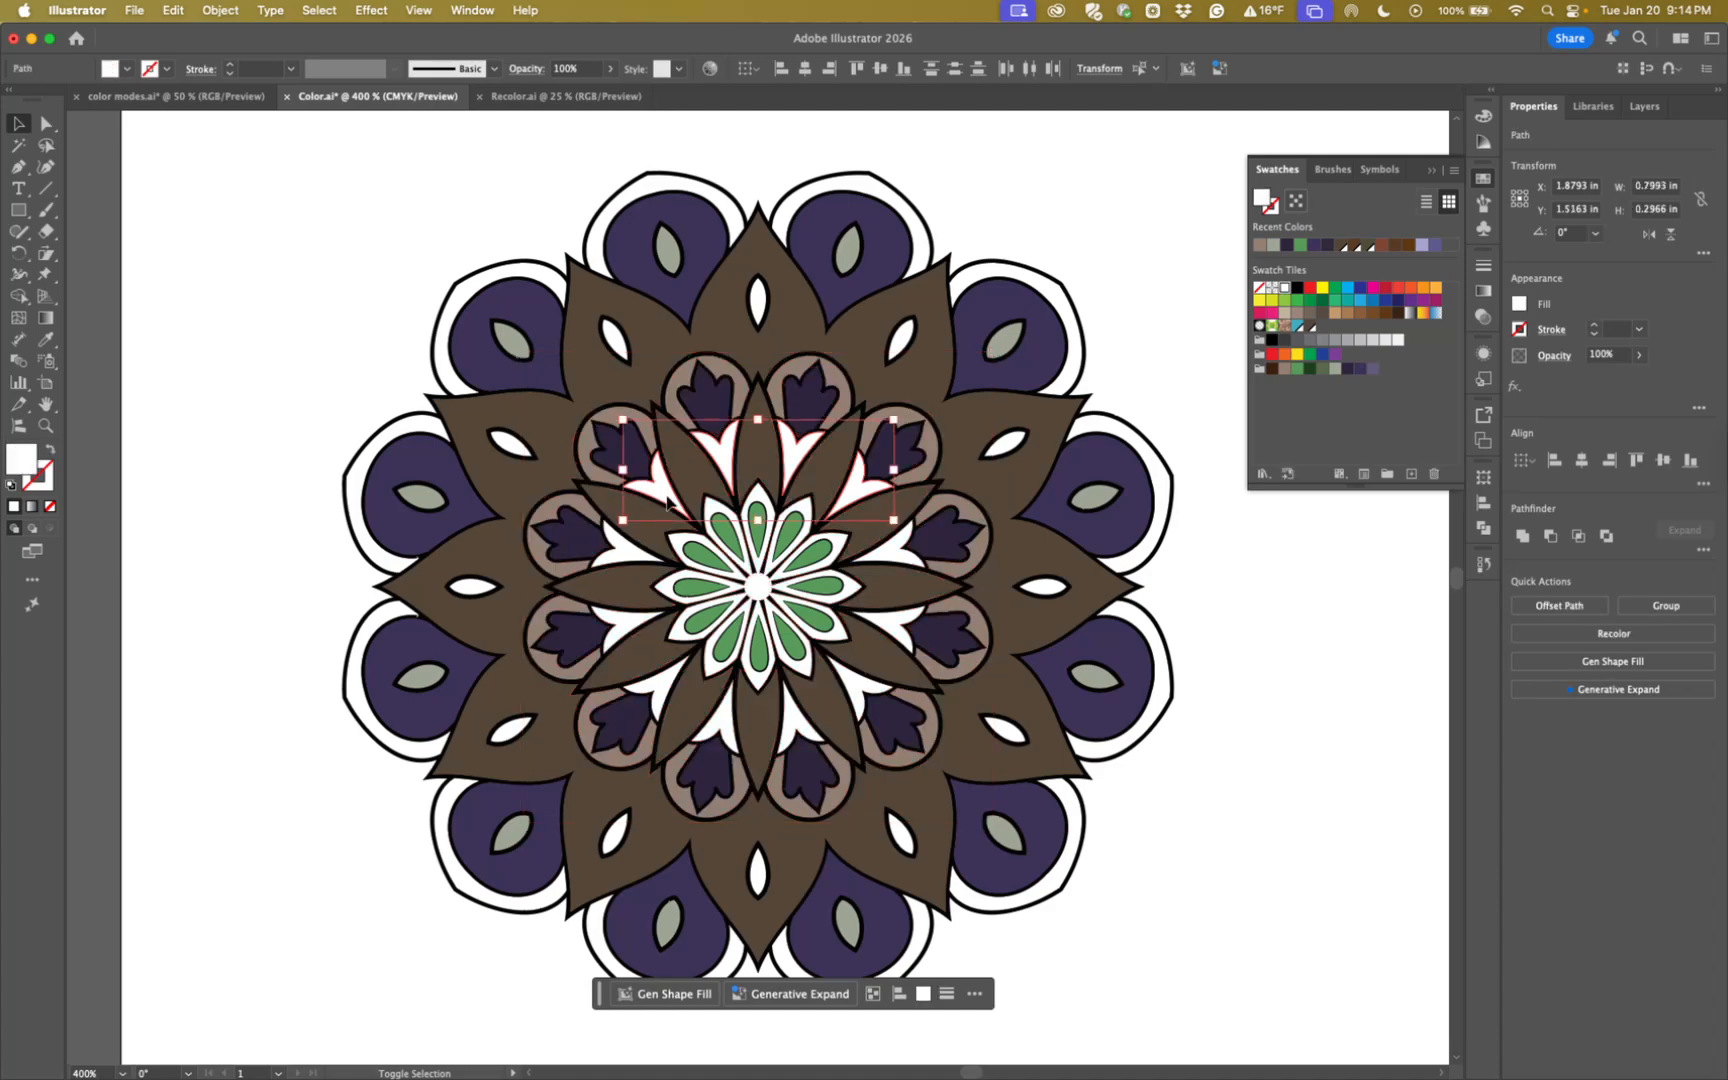
left_click(630, 552, "shift")
left_click(664, 680, "shift")
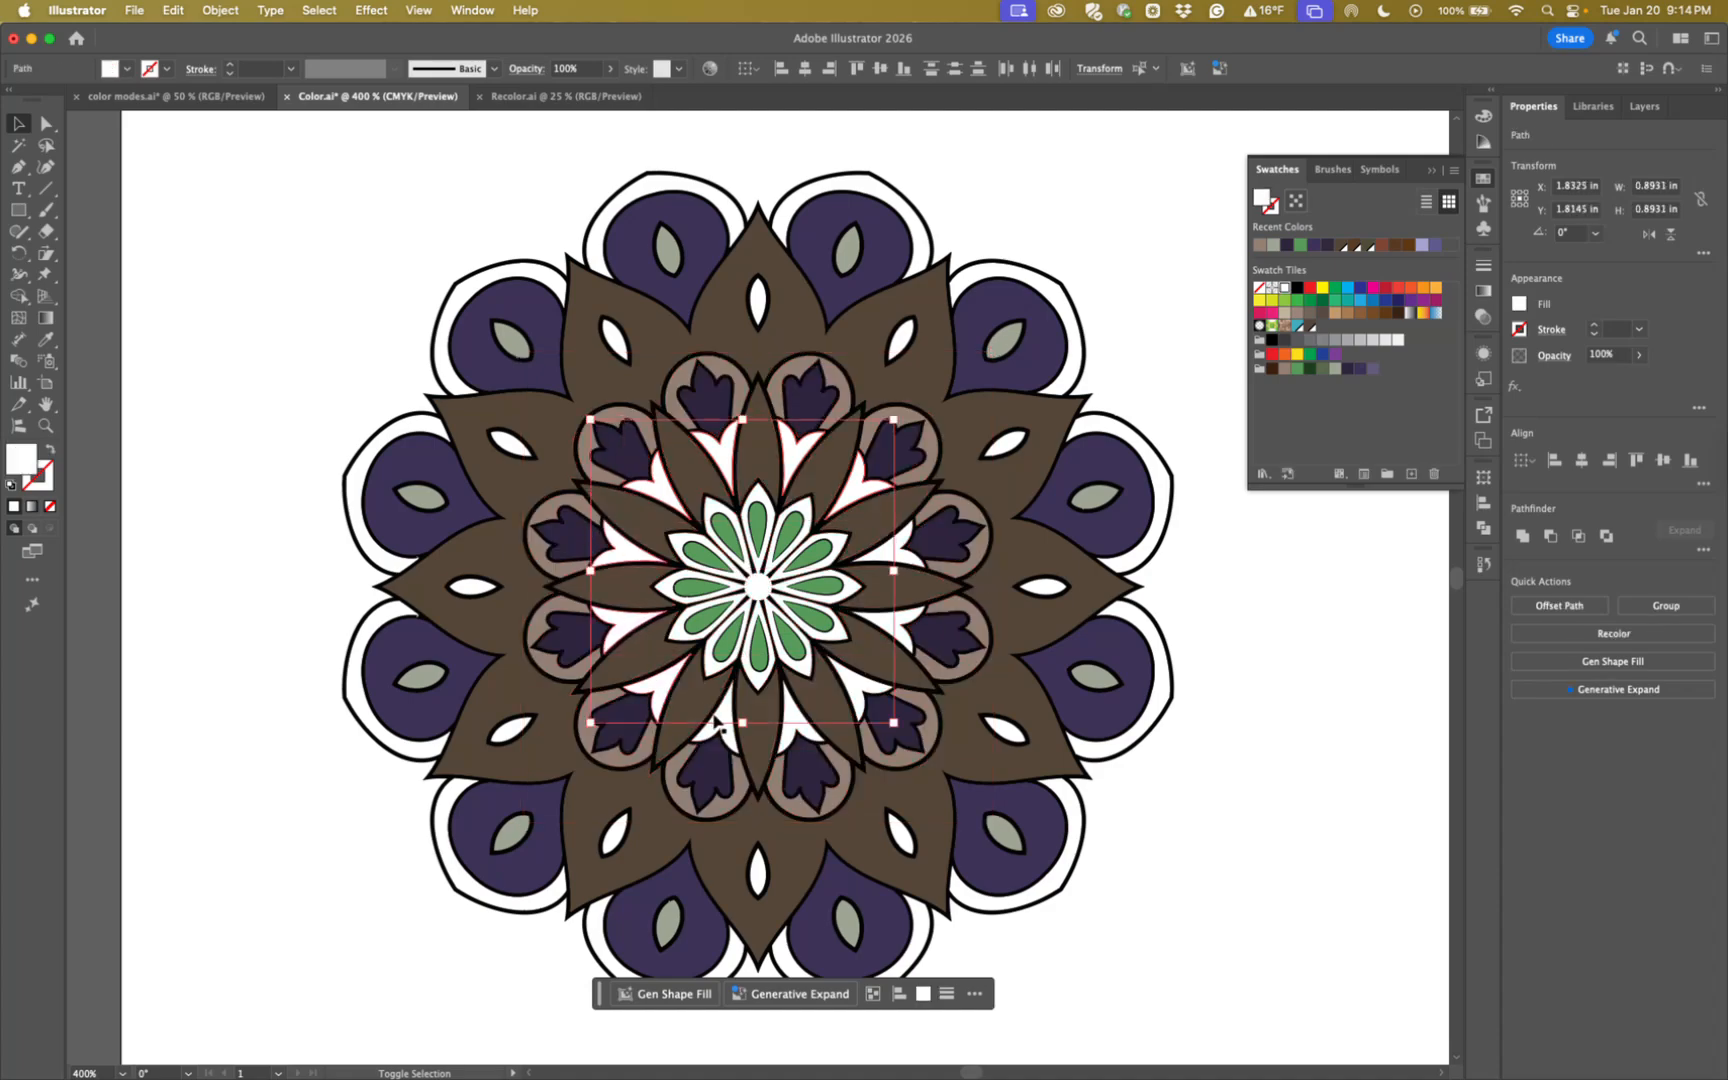
left_click(772, 724, "shift")
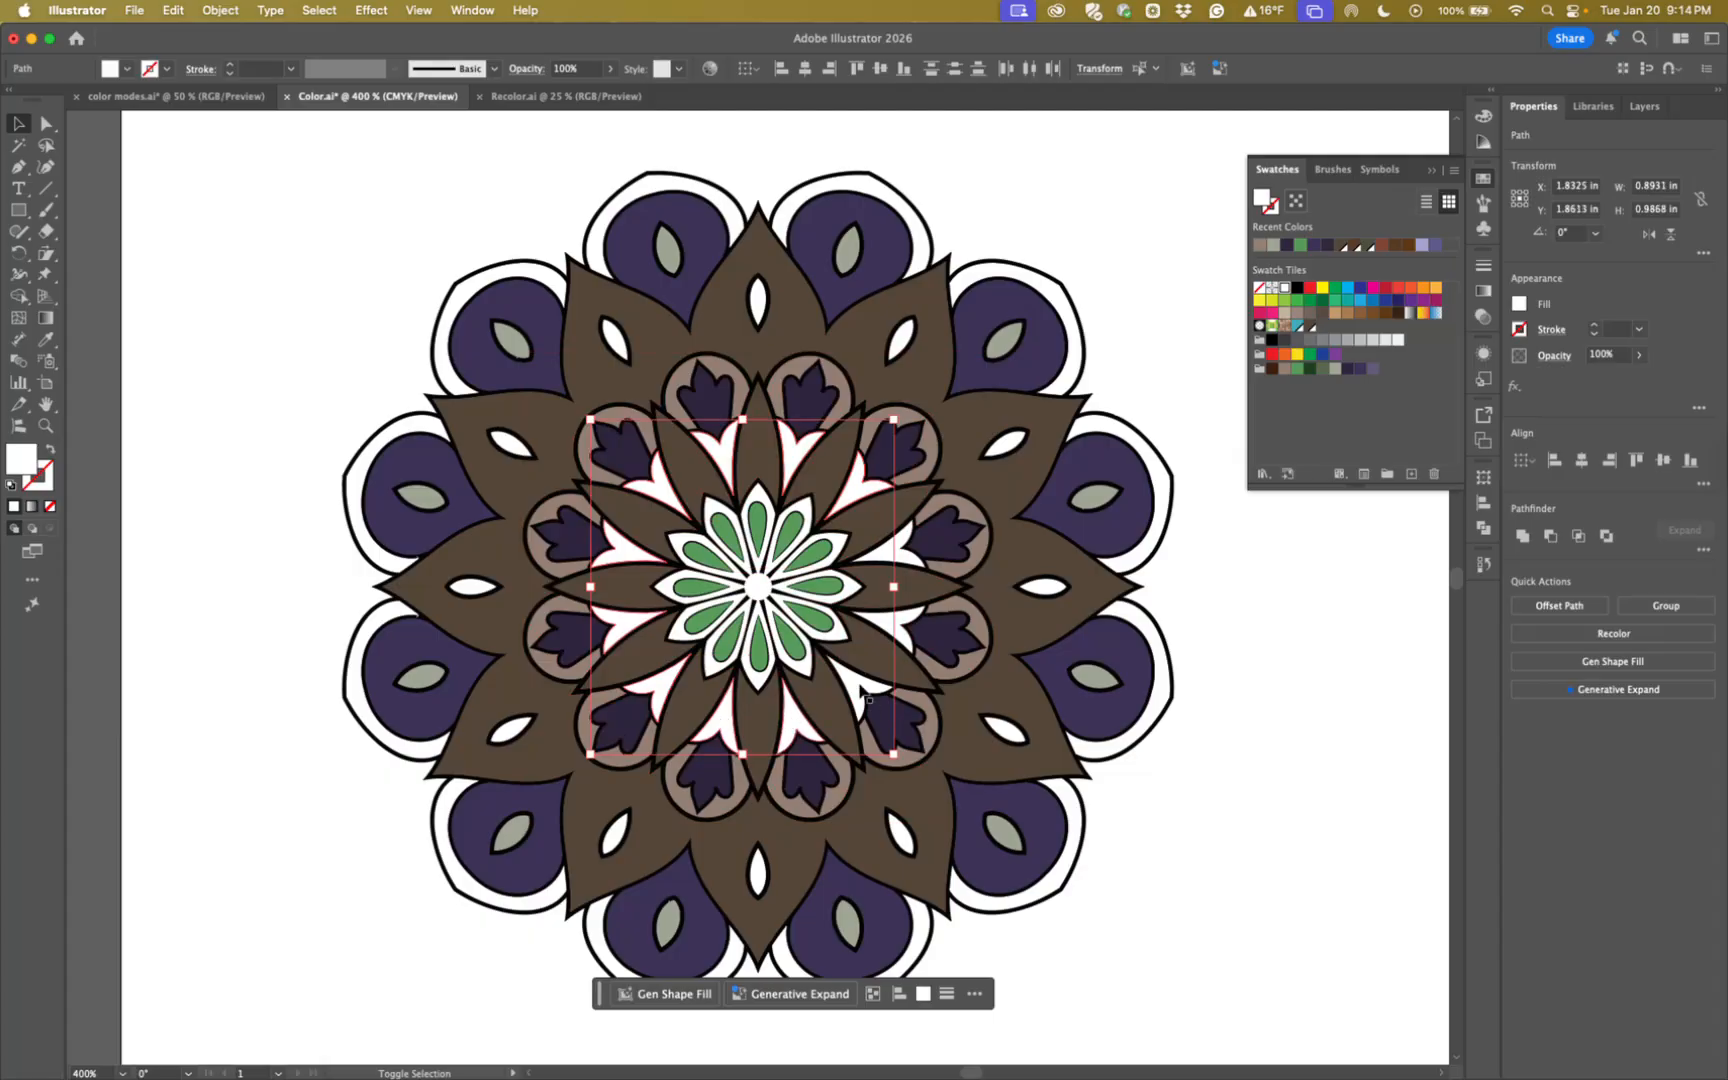
left_click(888, 560, "shift")
left_click(1270, 369)
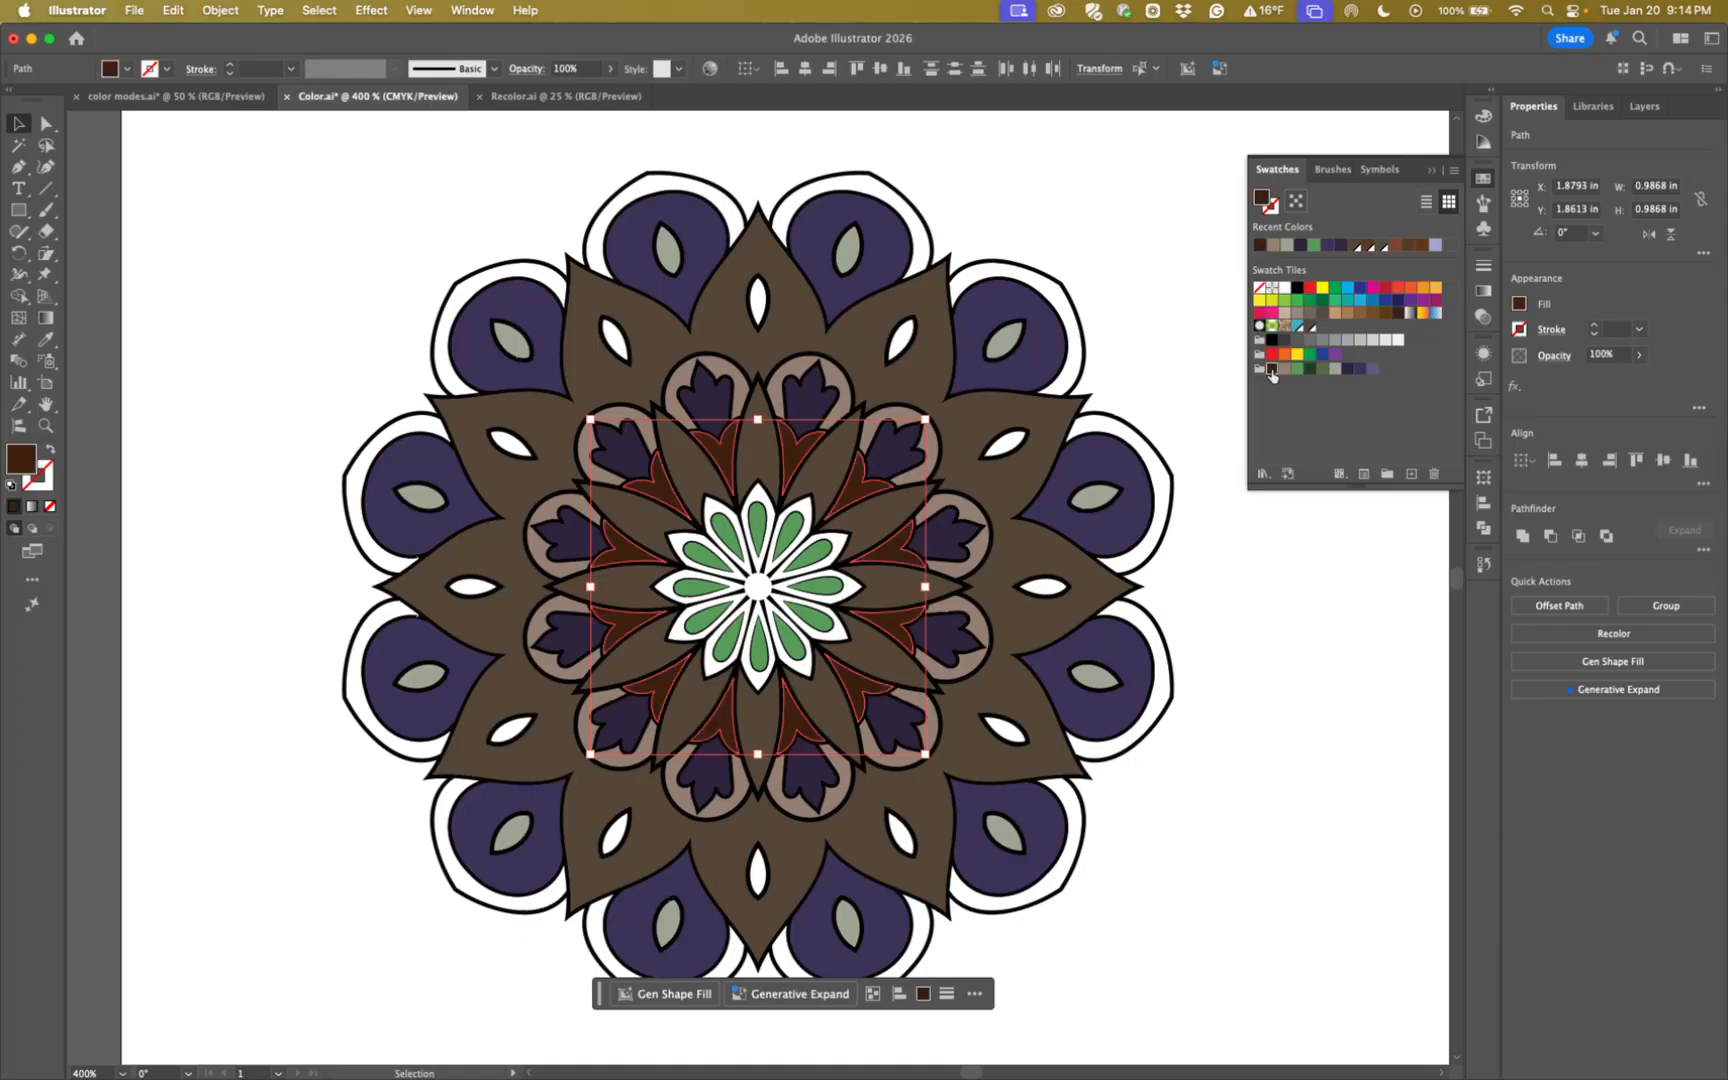
left_click(1259, 634)
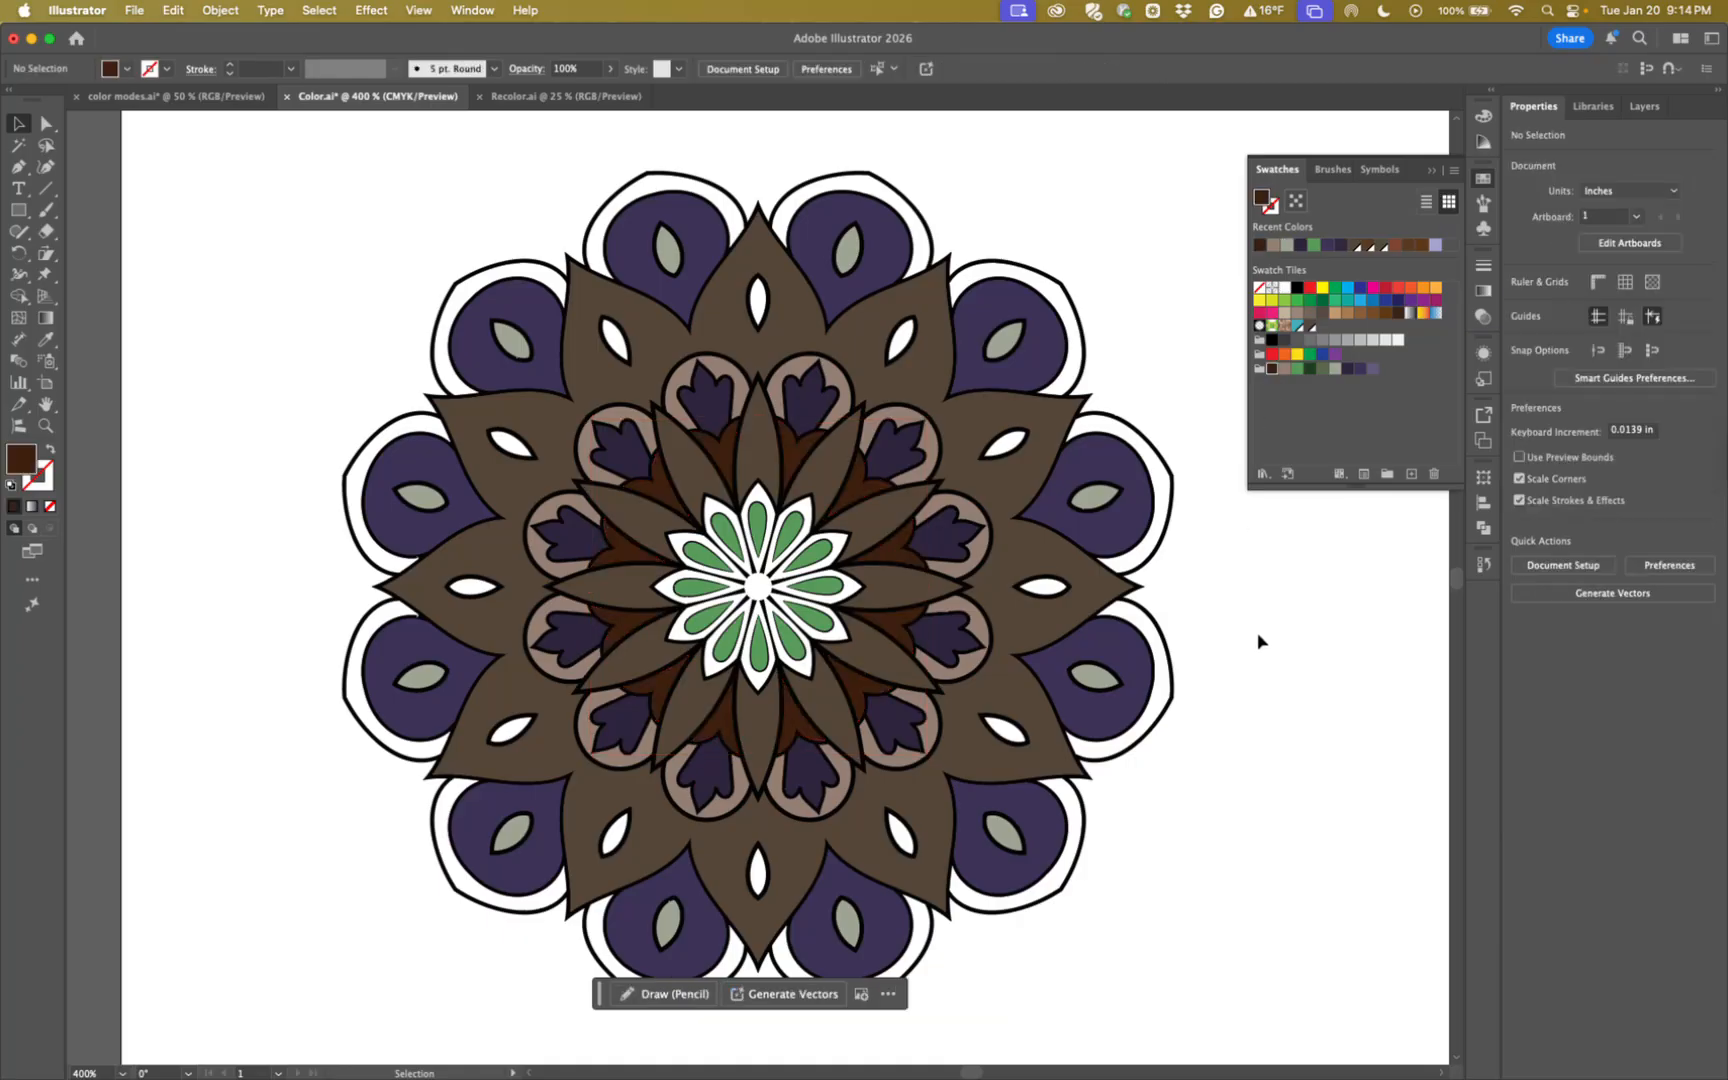
Fill the central flower shape behind the green teardrops with the medium purple from the Demo Swatches group.
left_click(843, 640)
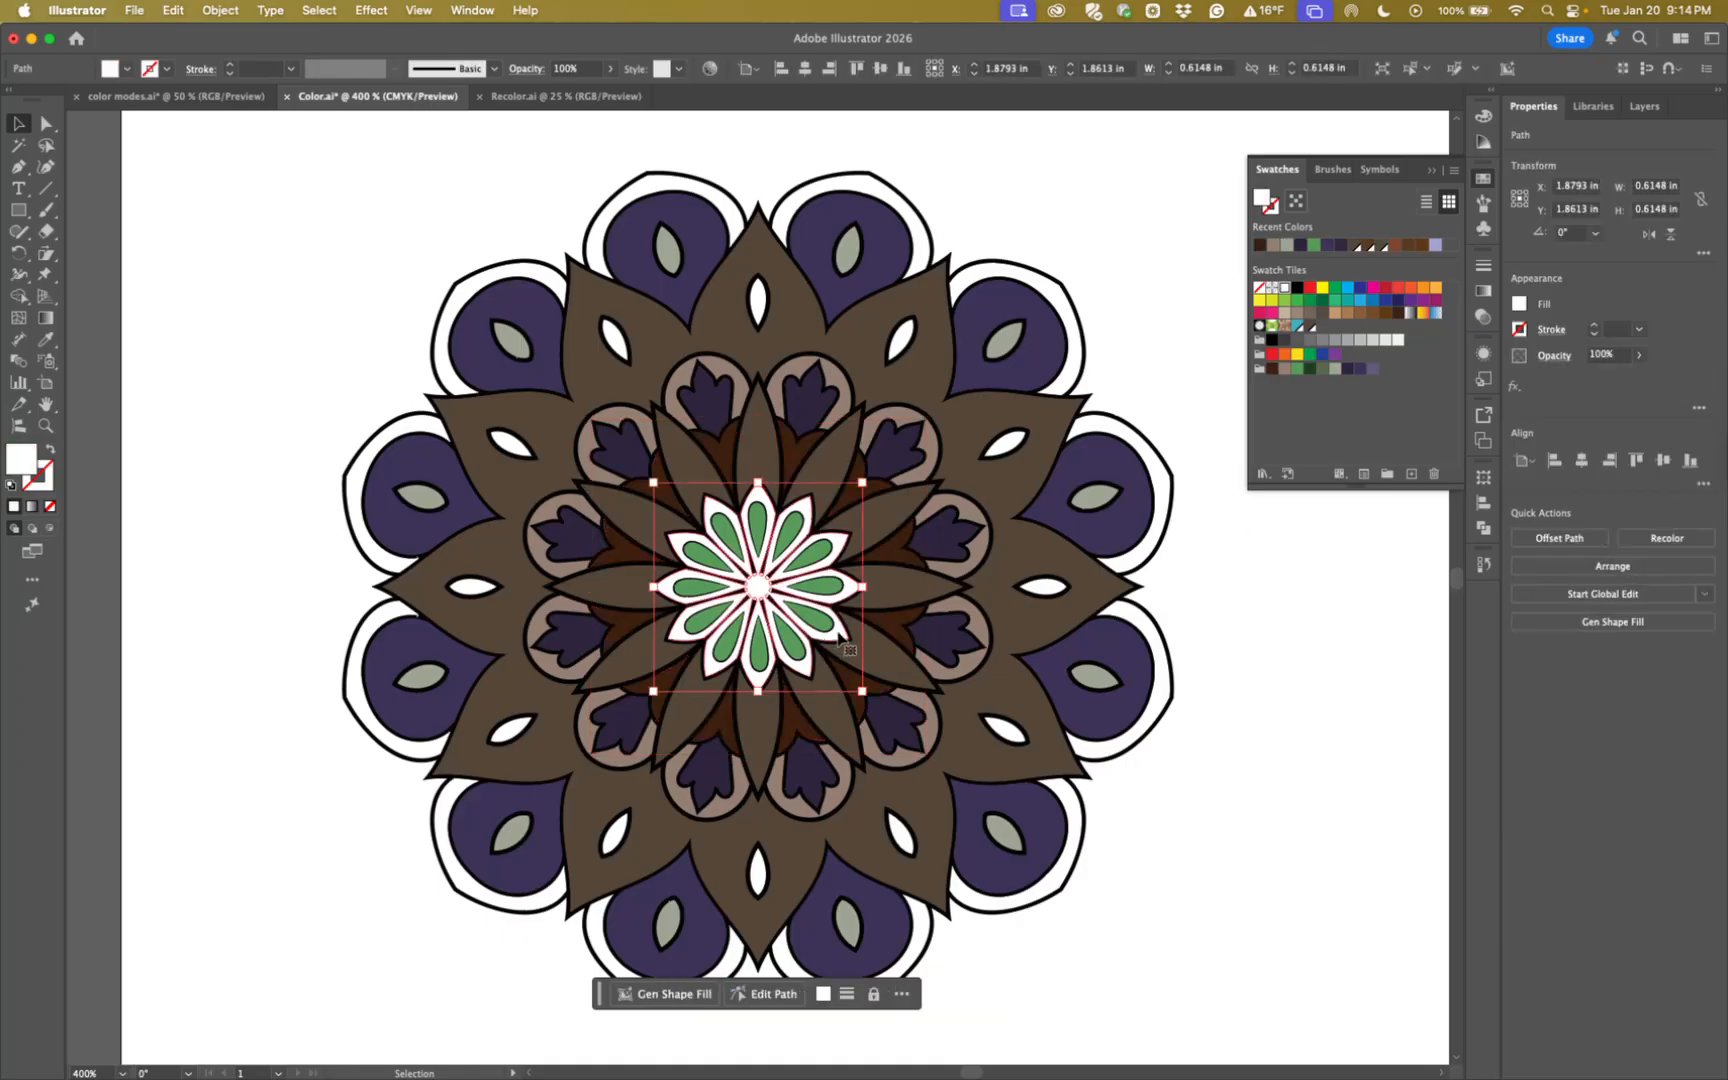
left_click(1360, 371)
left_click(1285, 555)
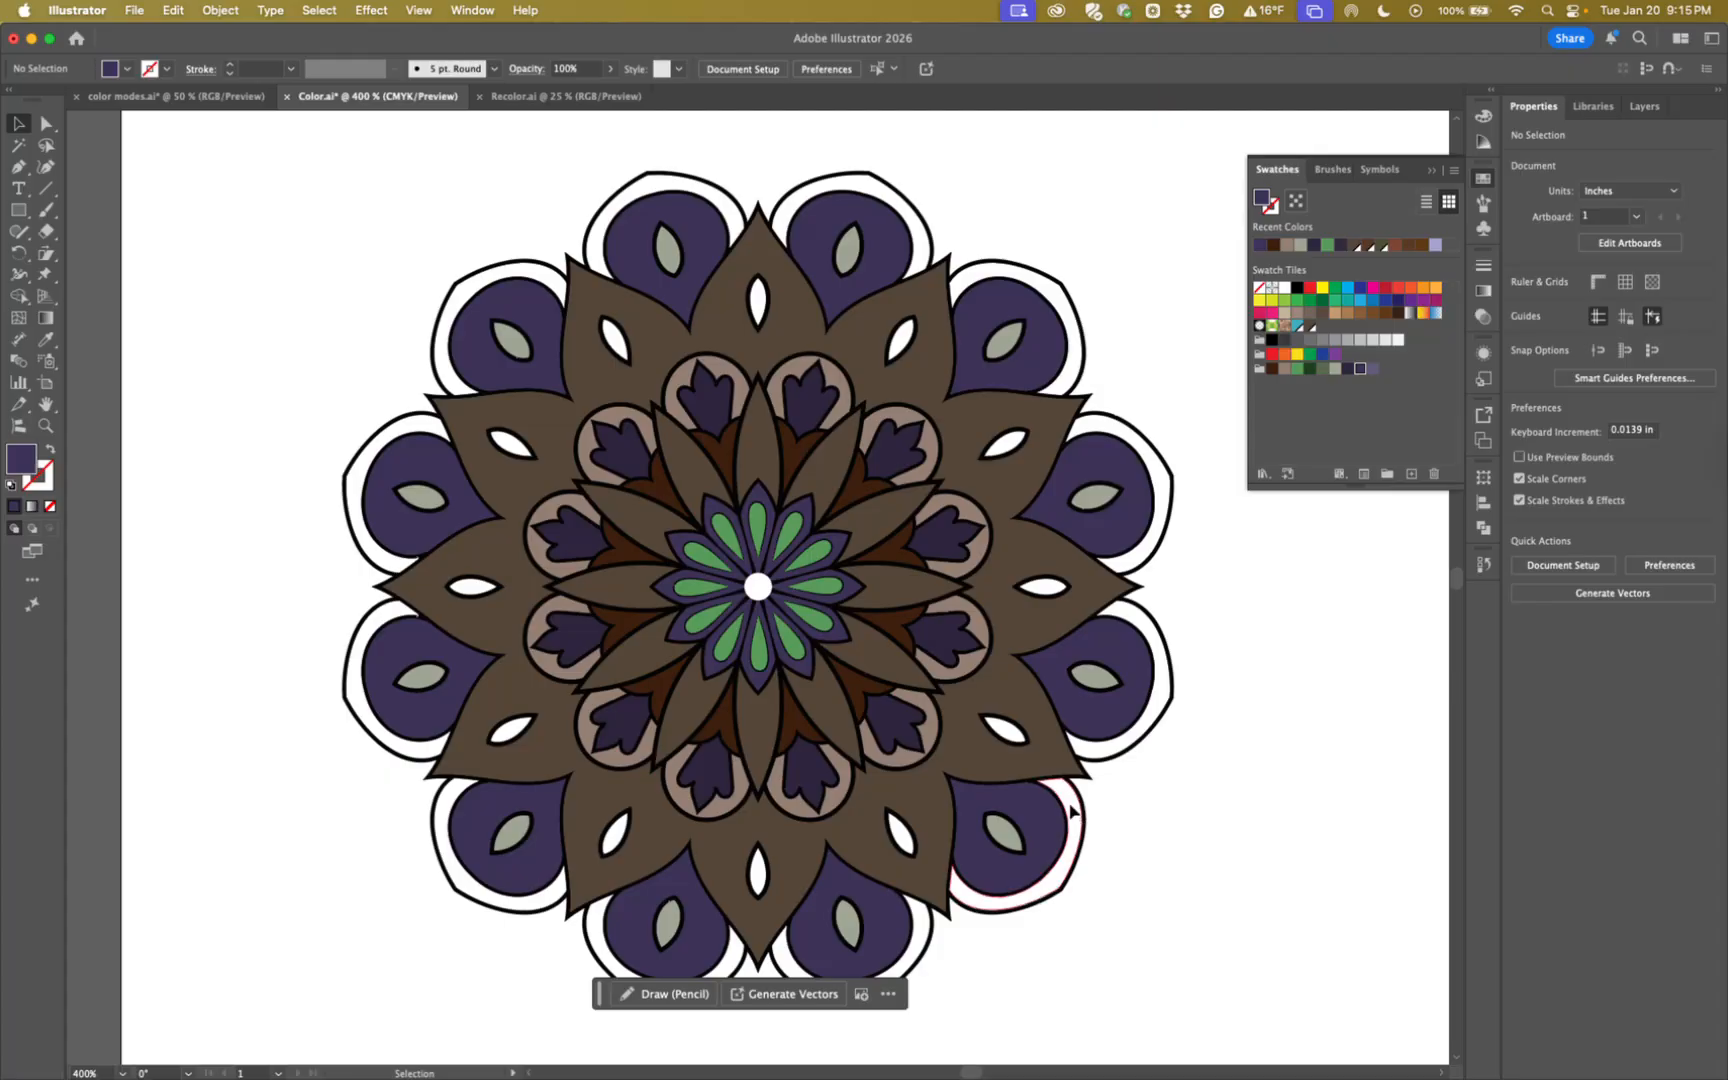
Fill the twelve white outer borders around the purple petals with the dark green from the Demo Swatches group.
left_click(1080, 812)
left_click(1160, 686, "shift")
left_click(1157, 486, "shift")
left_click(1047, 288, "shift")
left_click(890, 200, "shift")
left_click(655, 185, "shift")
left_click(468, 288, "shift")
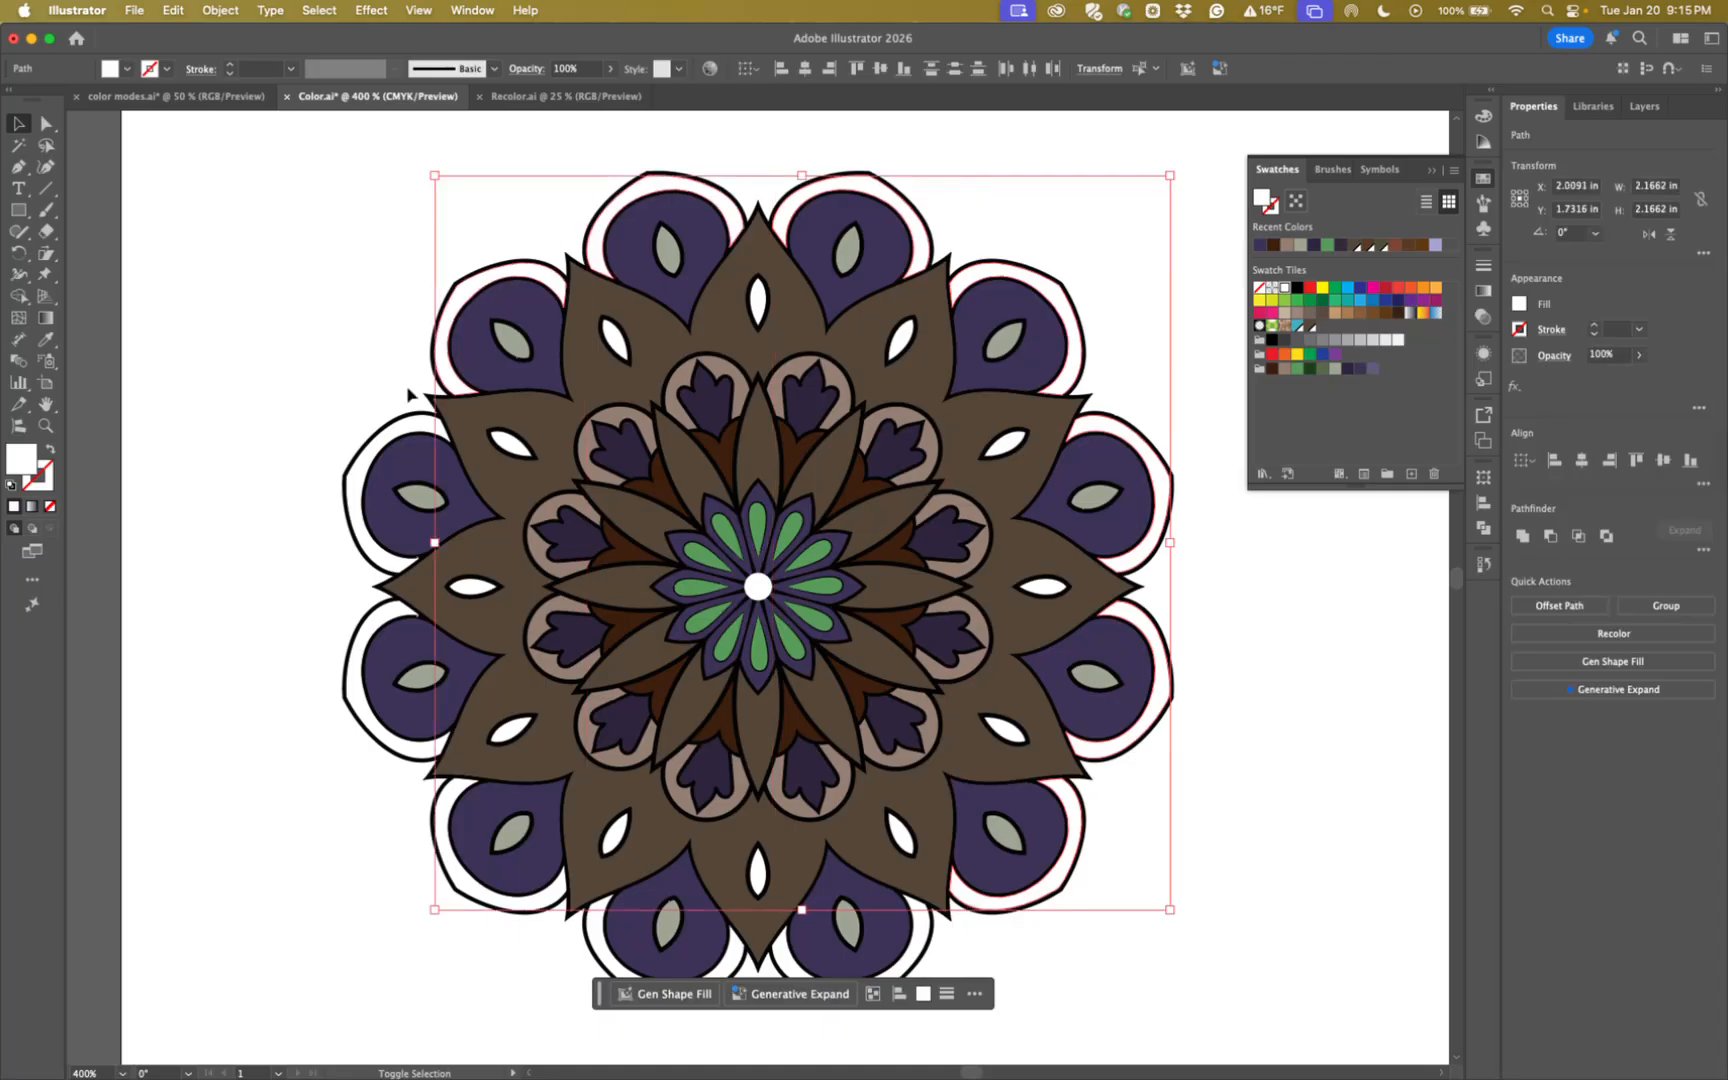
left_click(372, 459, "shift")
left_click(360, 688, "shift")
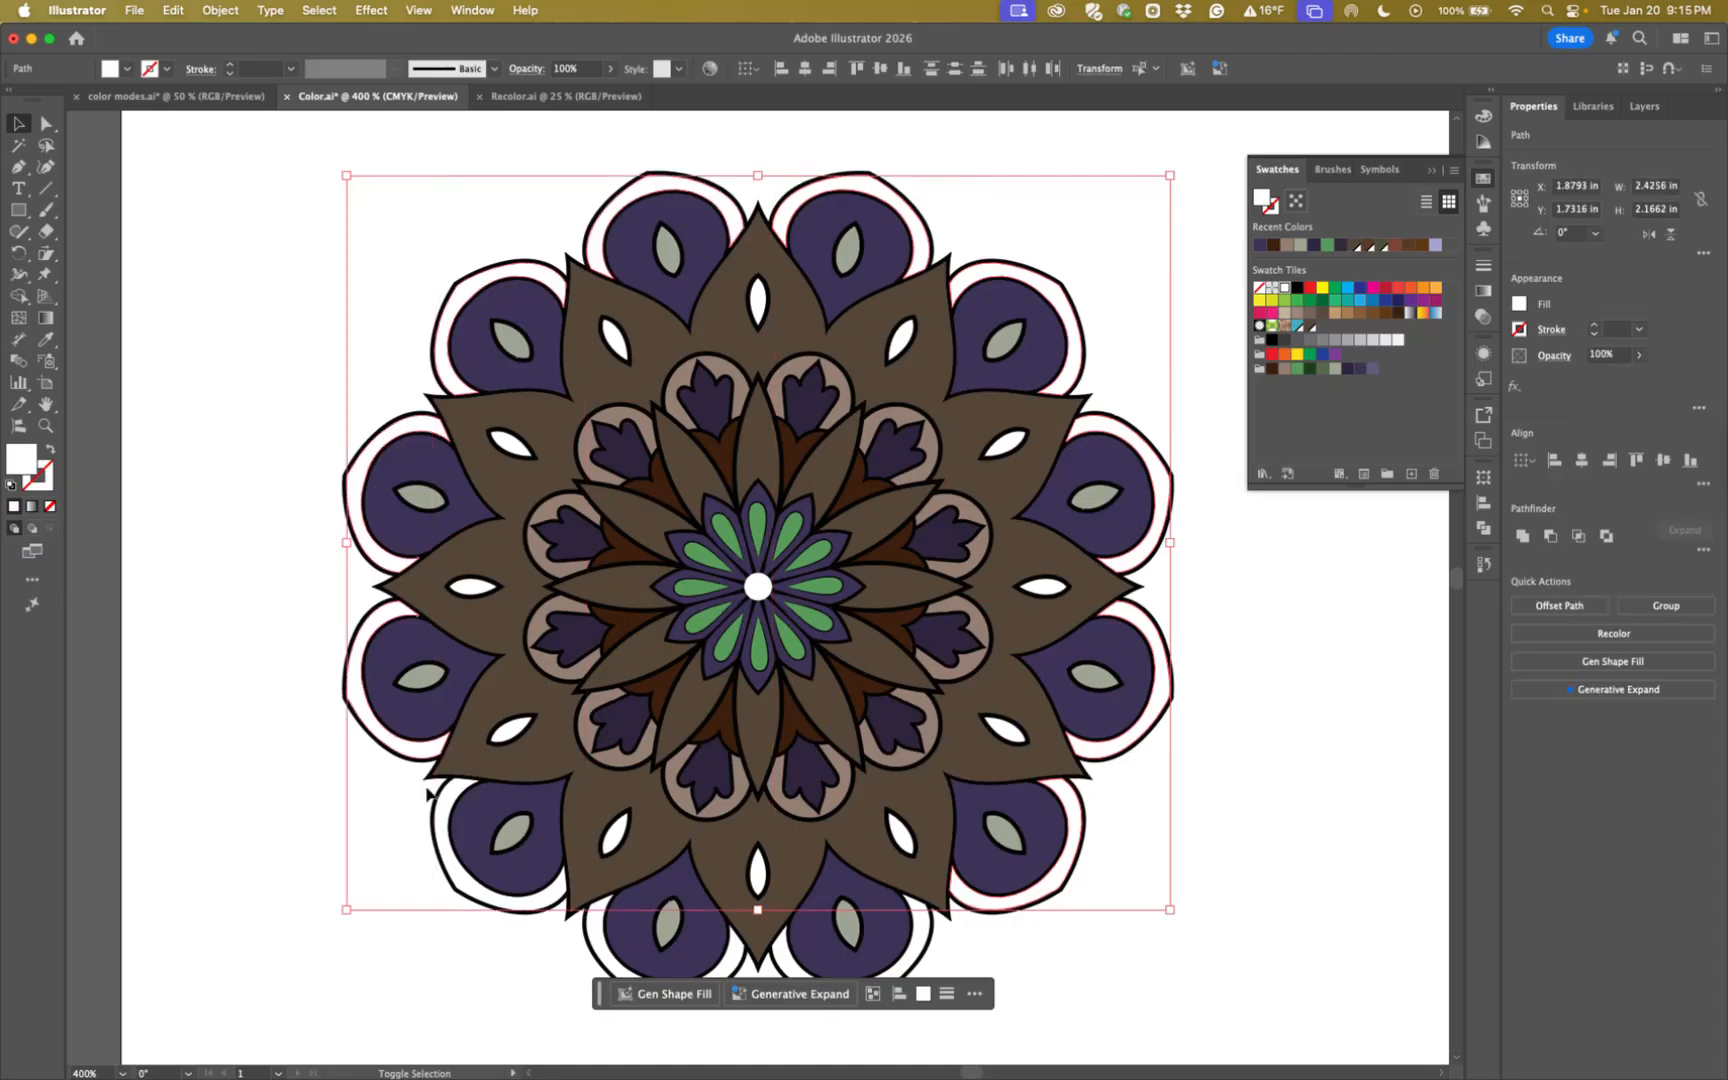
left_click(457, 878, "shift")
left_click(590, 950, "shift")
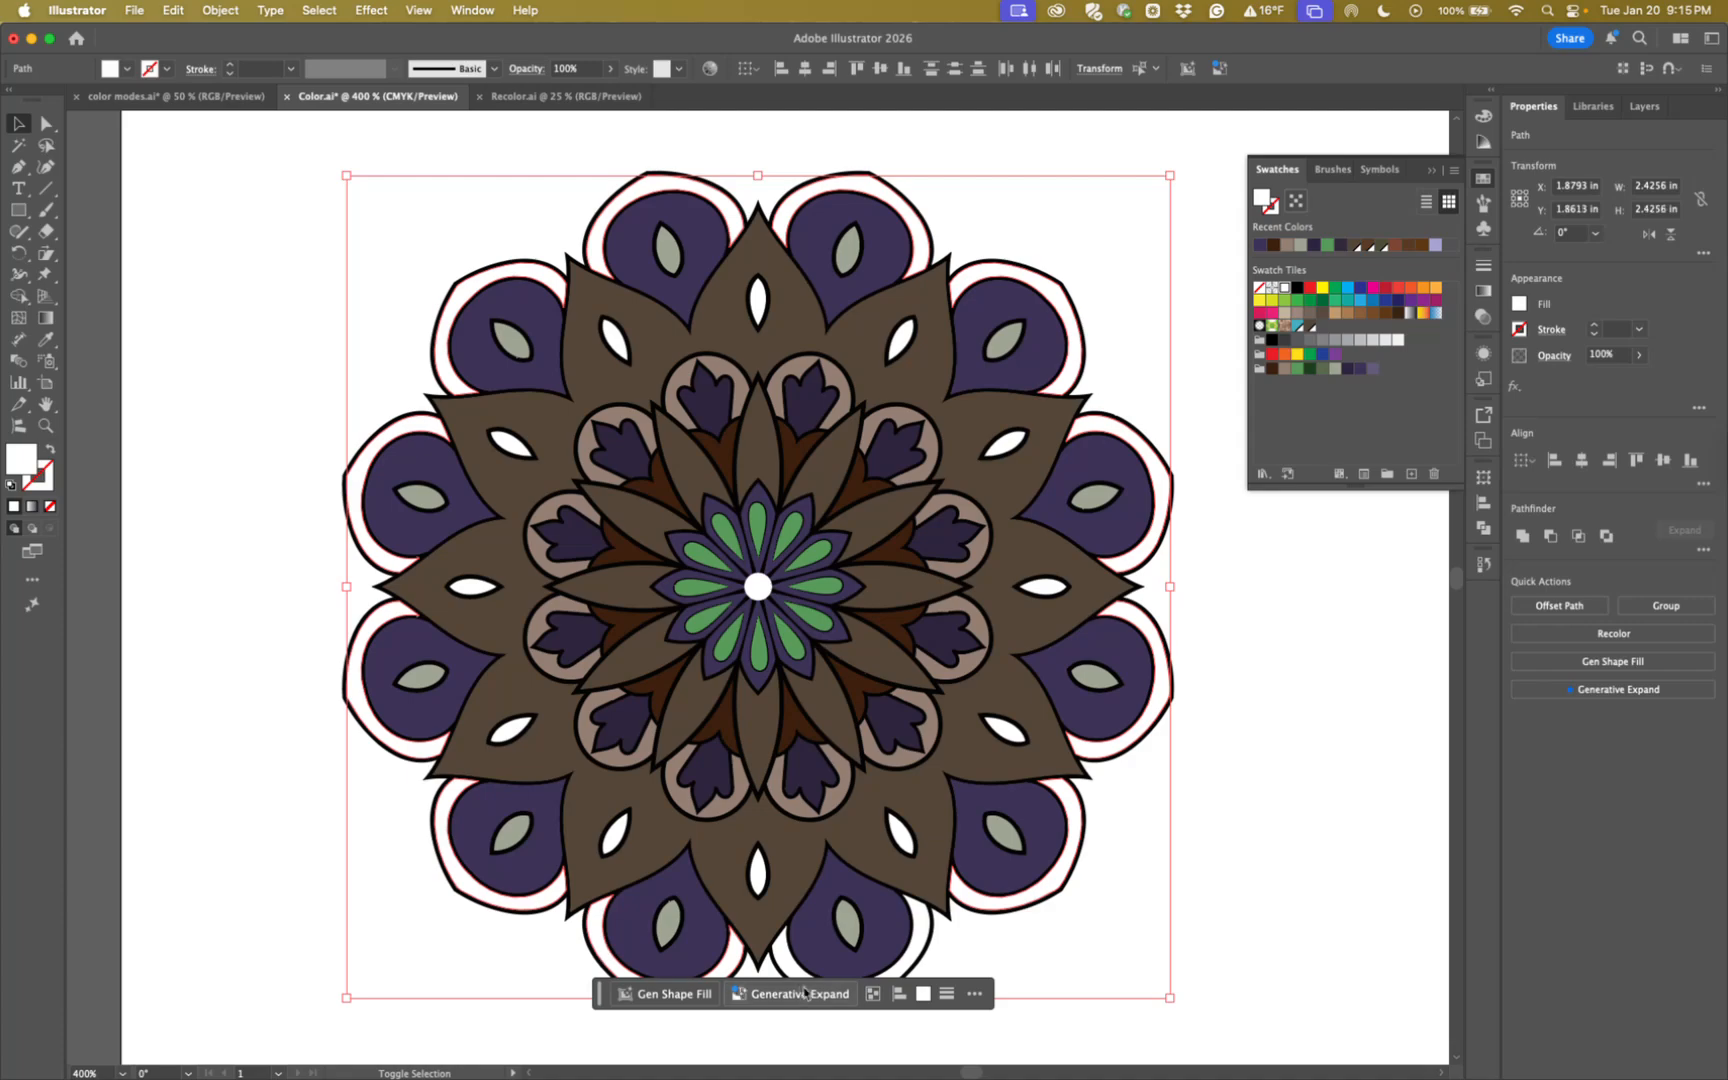
left_click(792, 972, "shift")
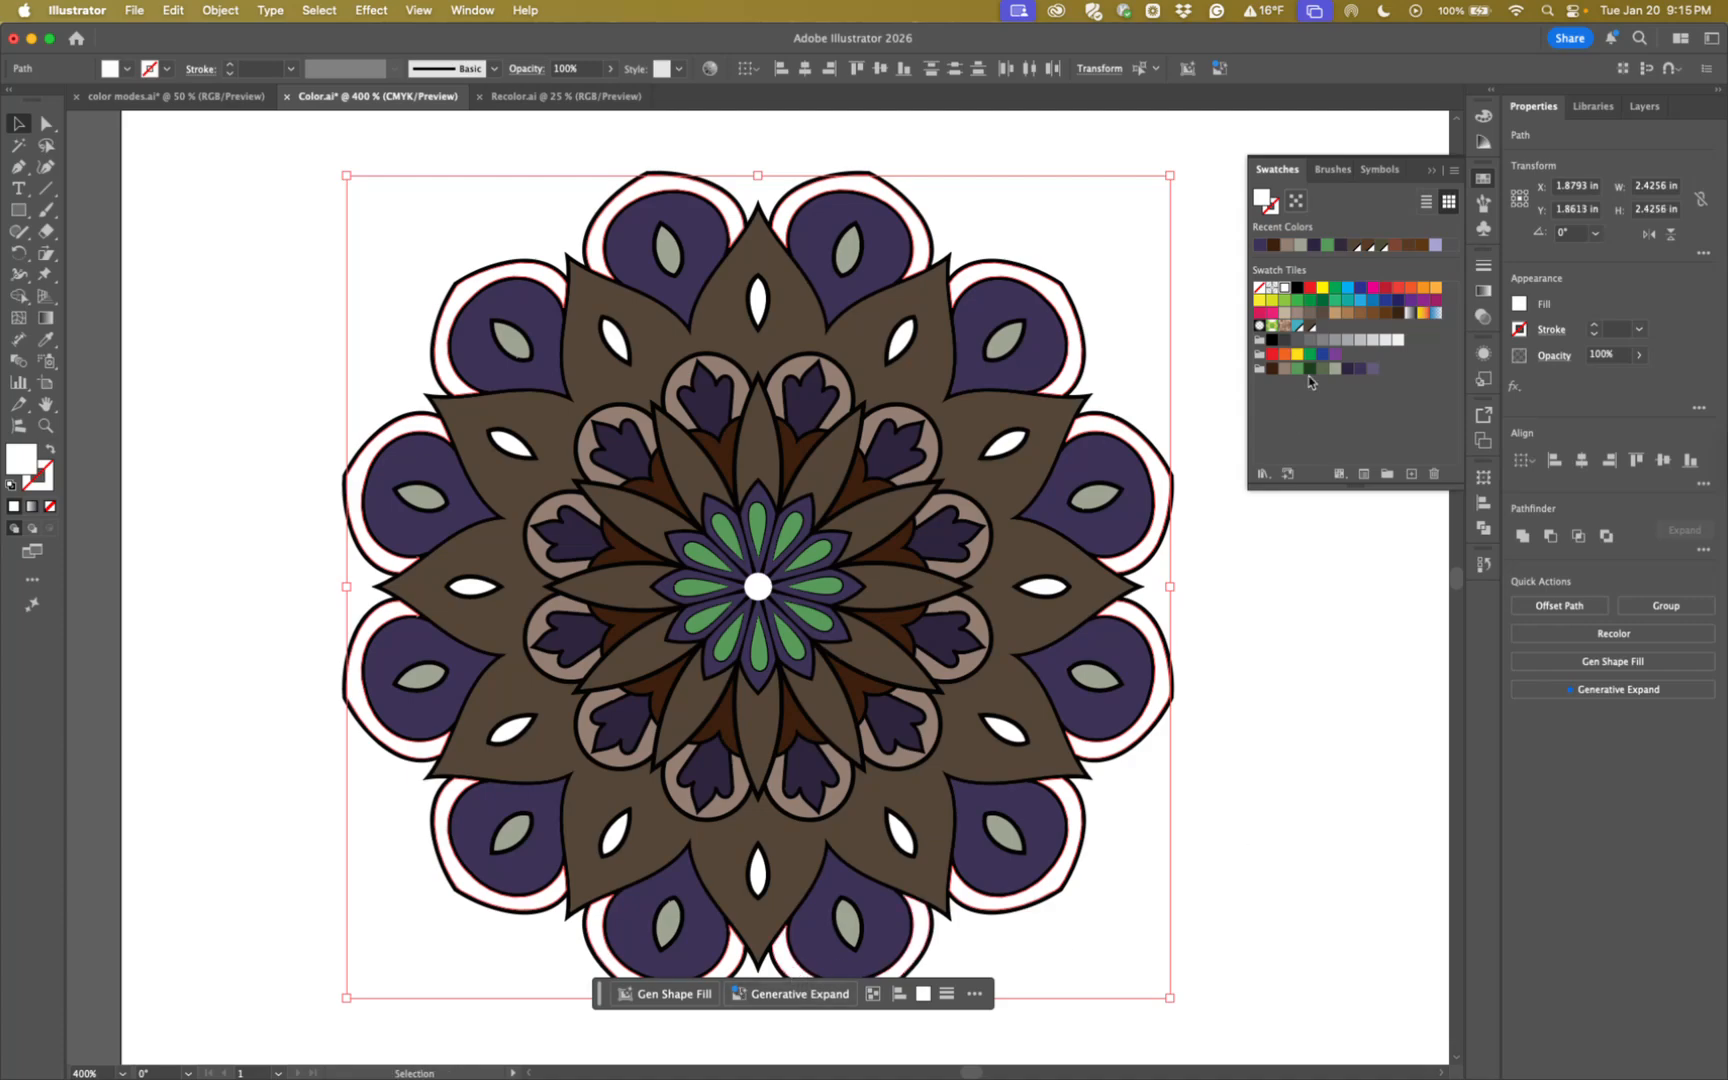
left_click(1310, 369)
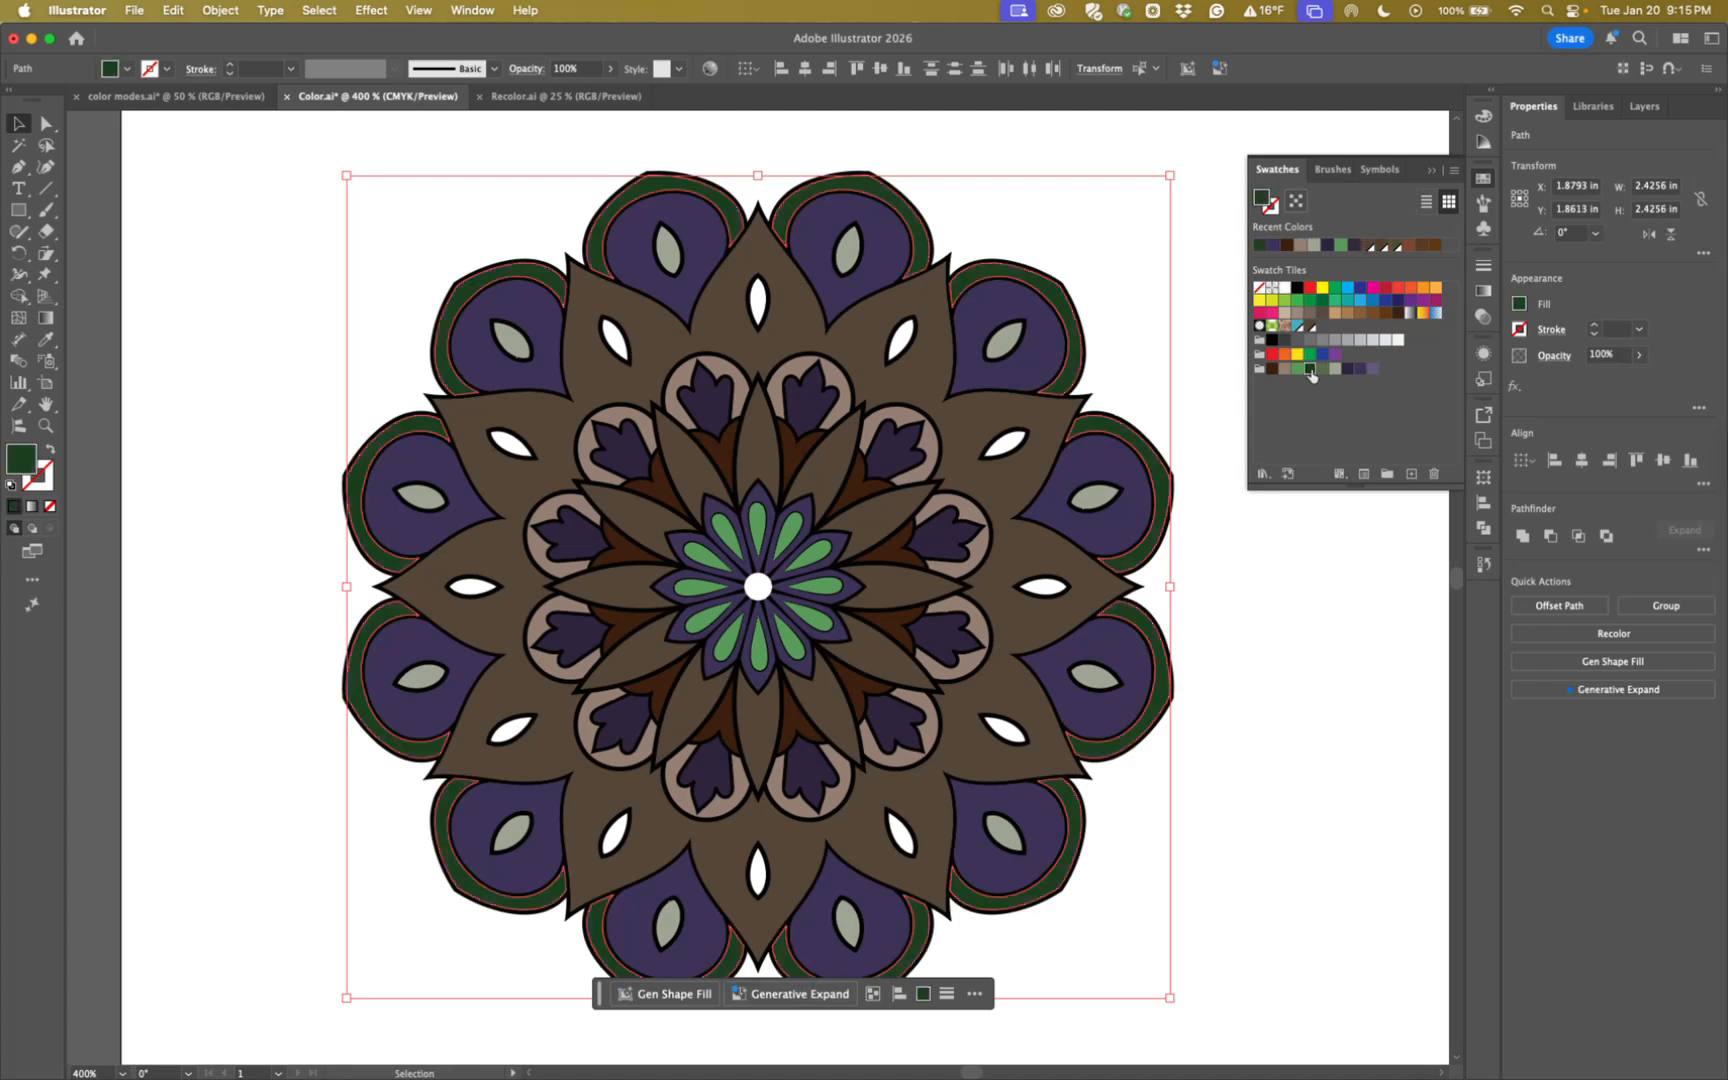
left_click(1245, 578)
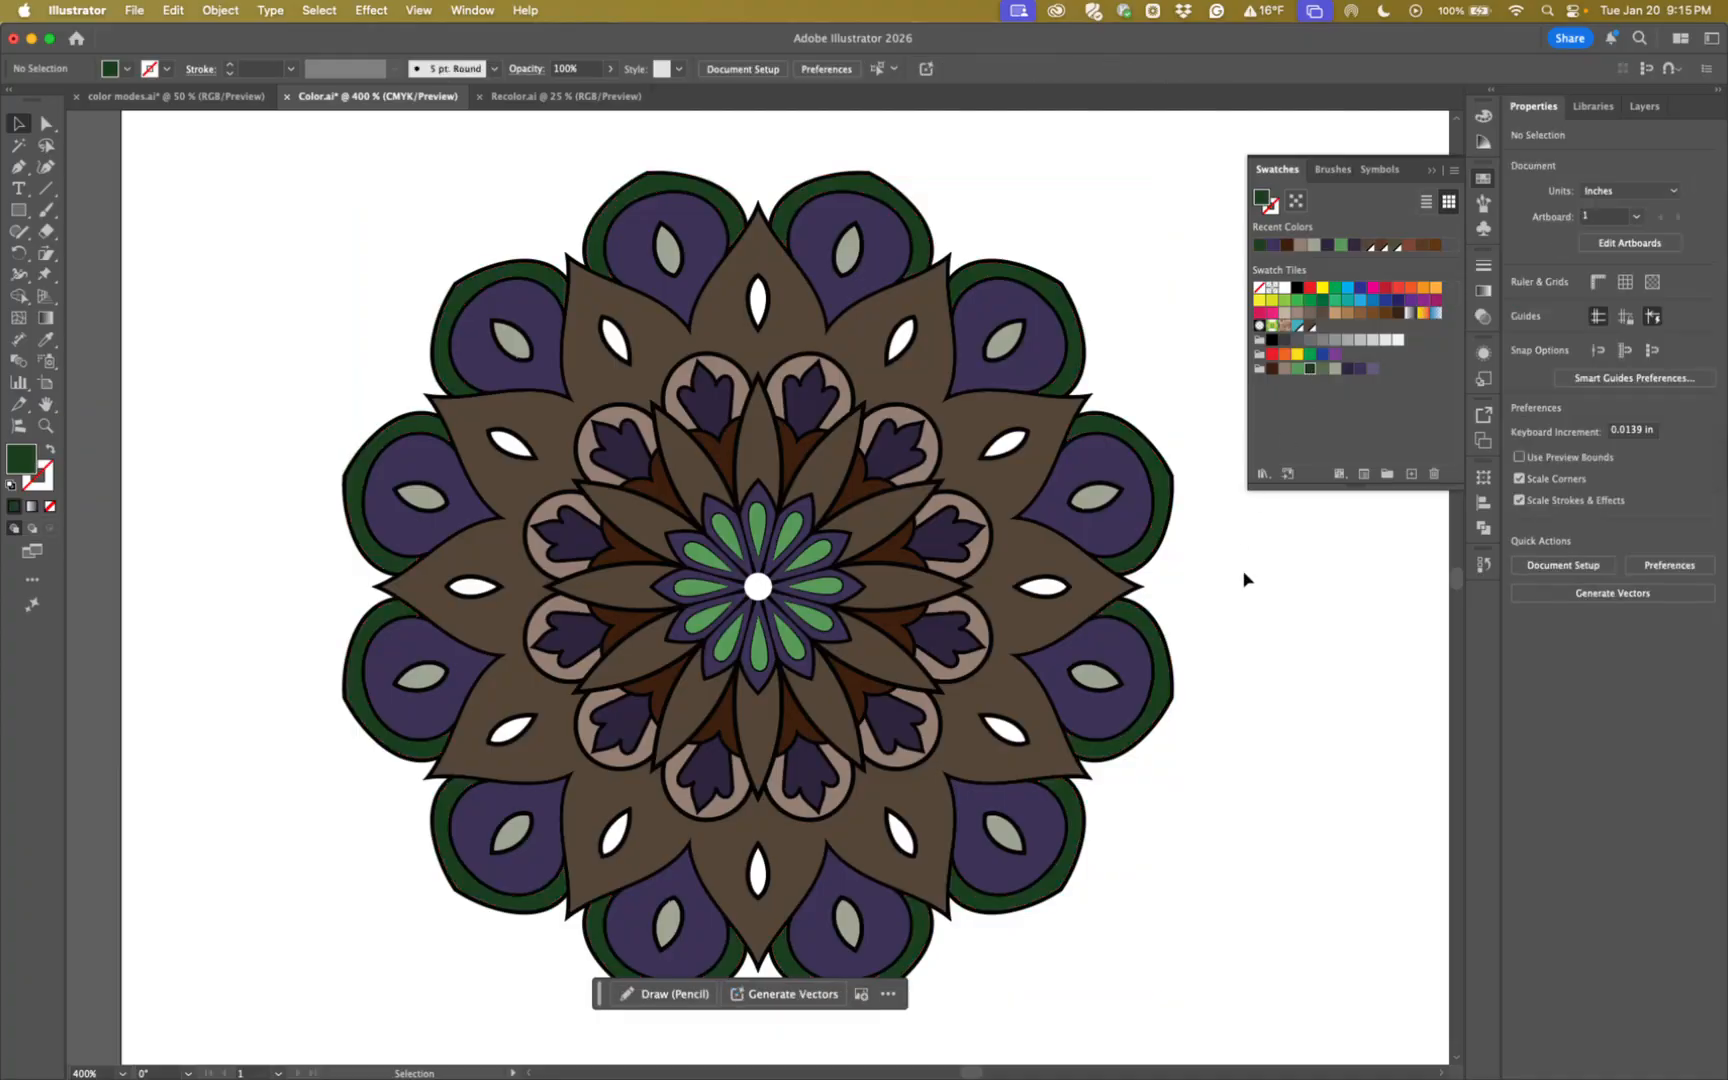
Fill the twelve small leaf shapes inside the large brown petals with the muted gray-green from the Demo Swatches group, excluding their outlines.
left_click(760, 880)
left_click(615, 835, "shift")
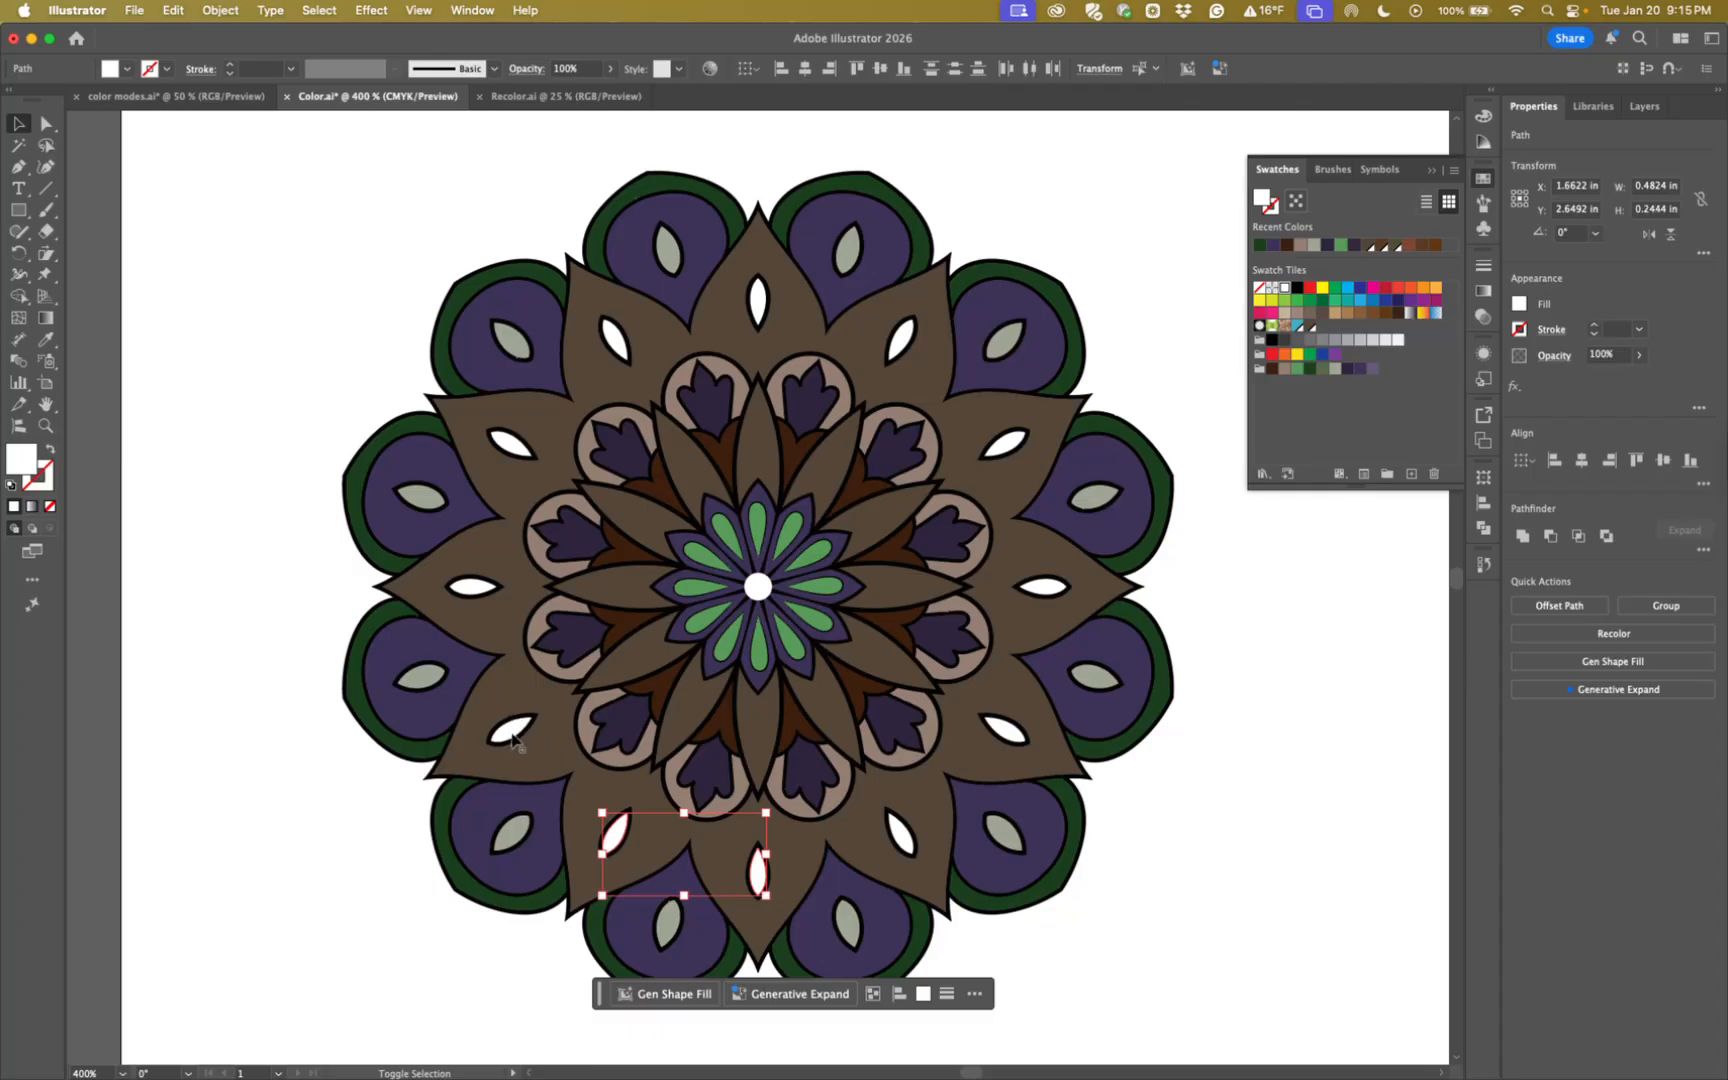
left_click(513, 736, "shift")
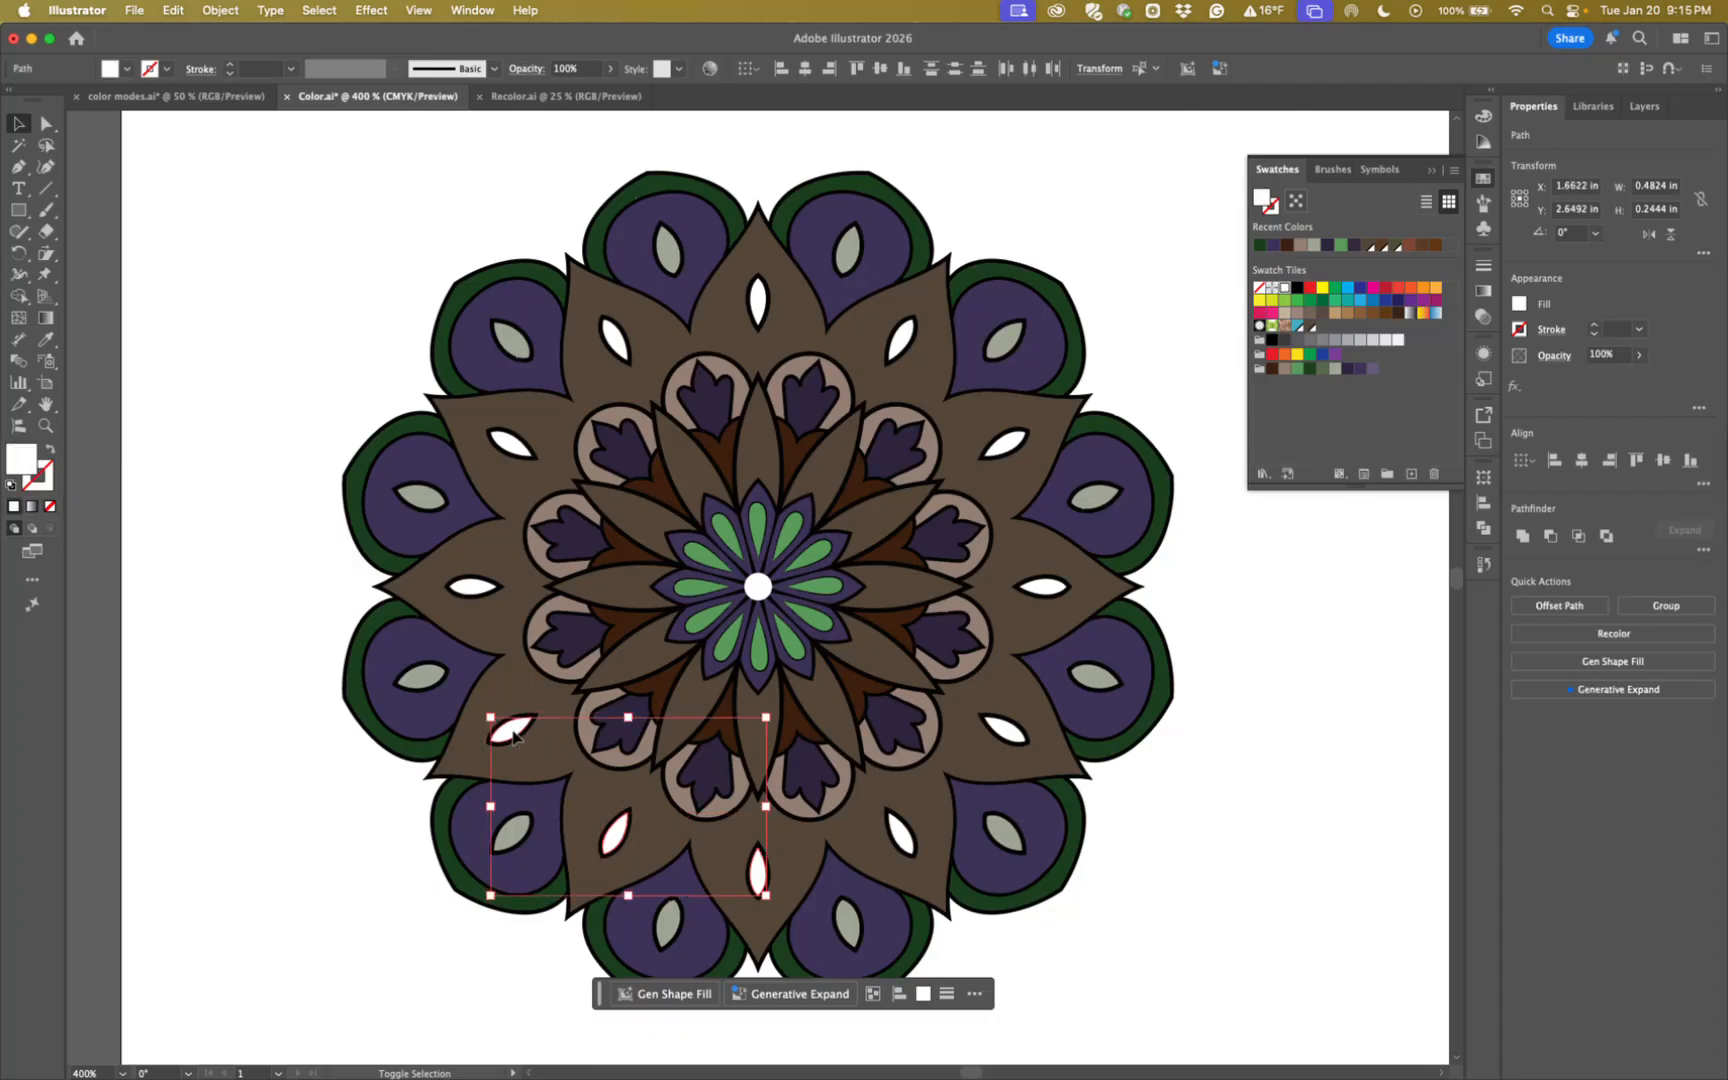
left_click(472, 587, "shift")
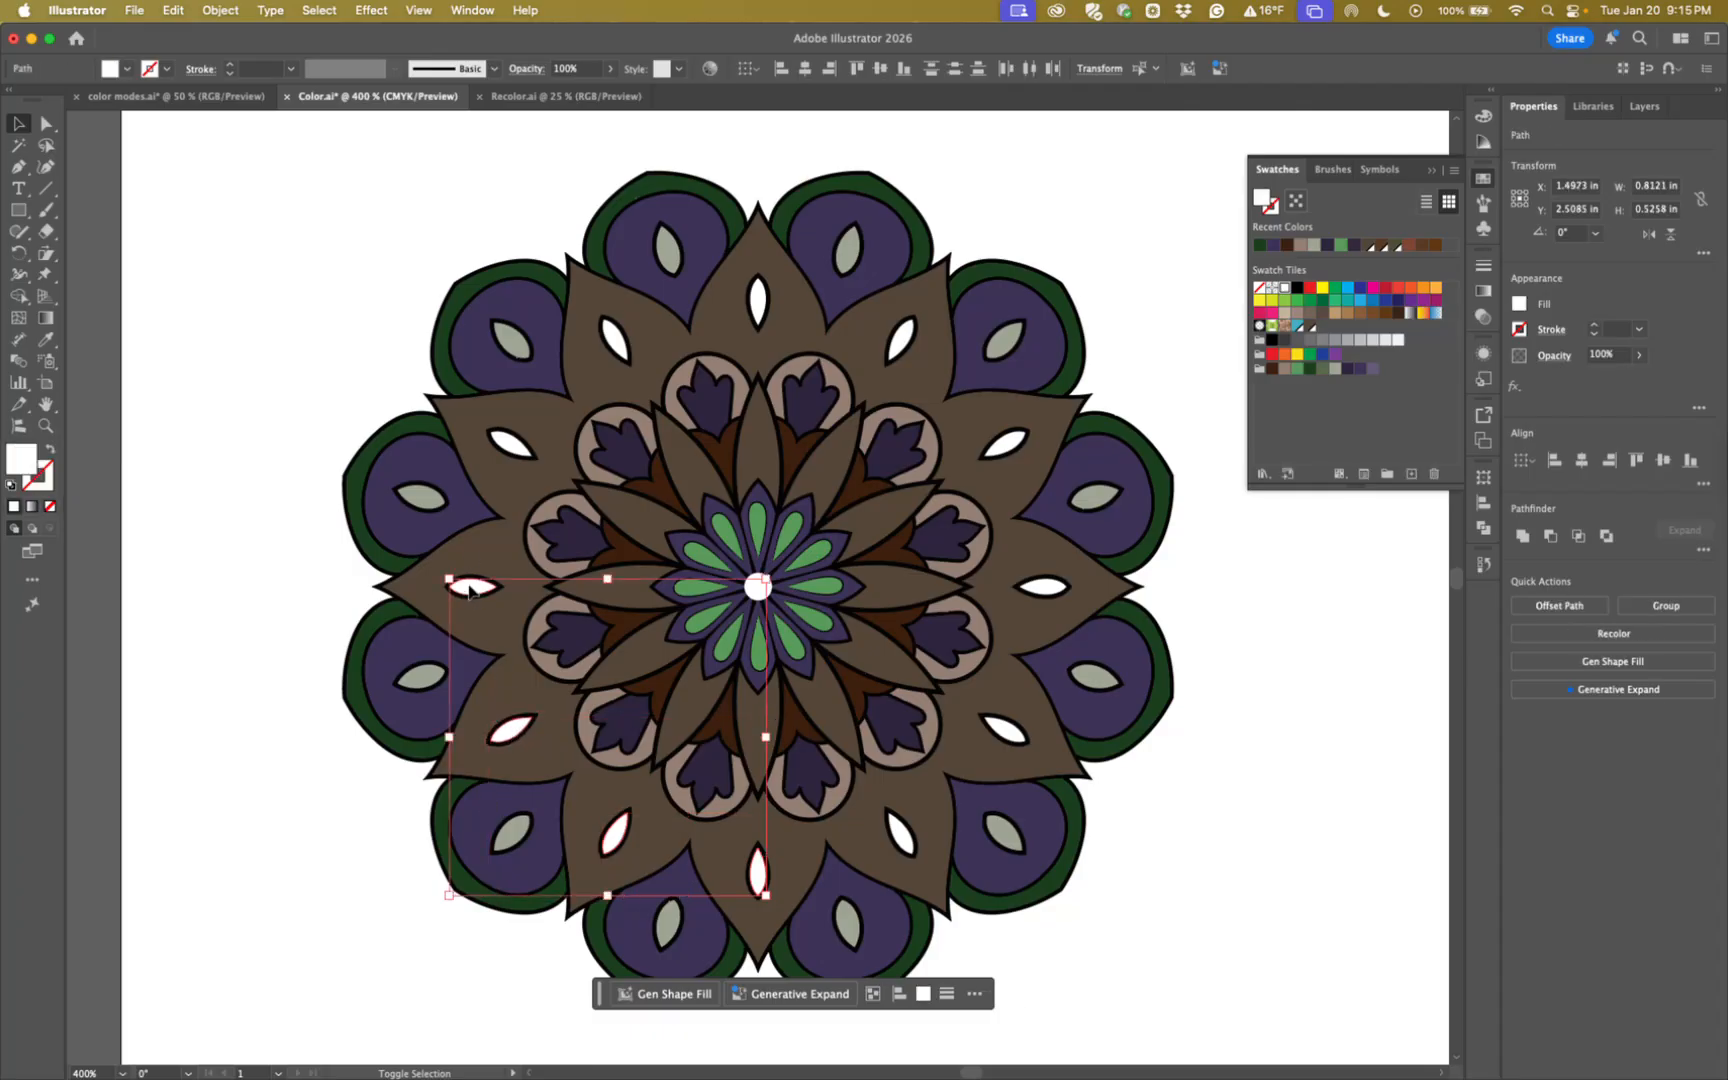
left_click(516, 445, "shift")
left_click(613, 341, "shift")
left_click(758, 302, "shift")
left_click(906, 344, "shift")
left_click(1005, 455, "shift")
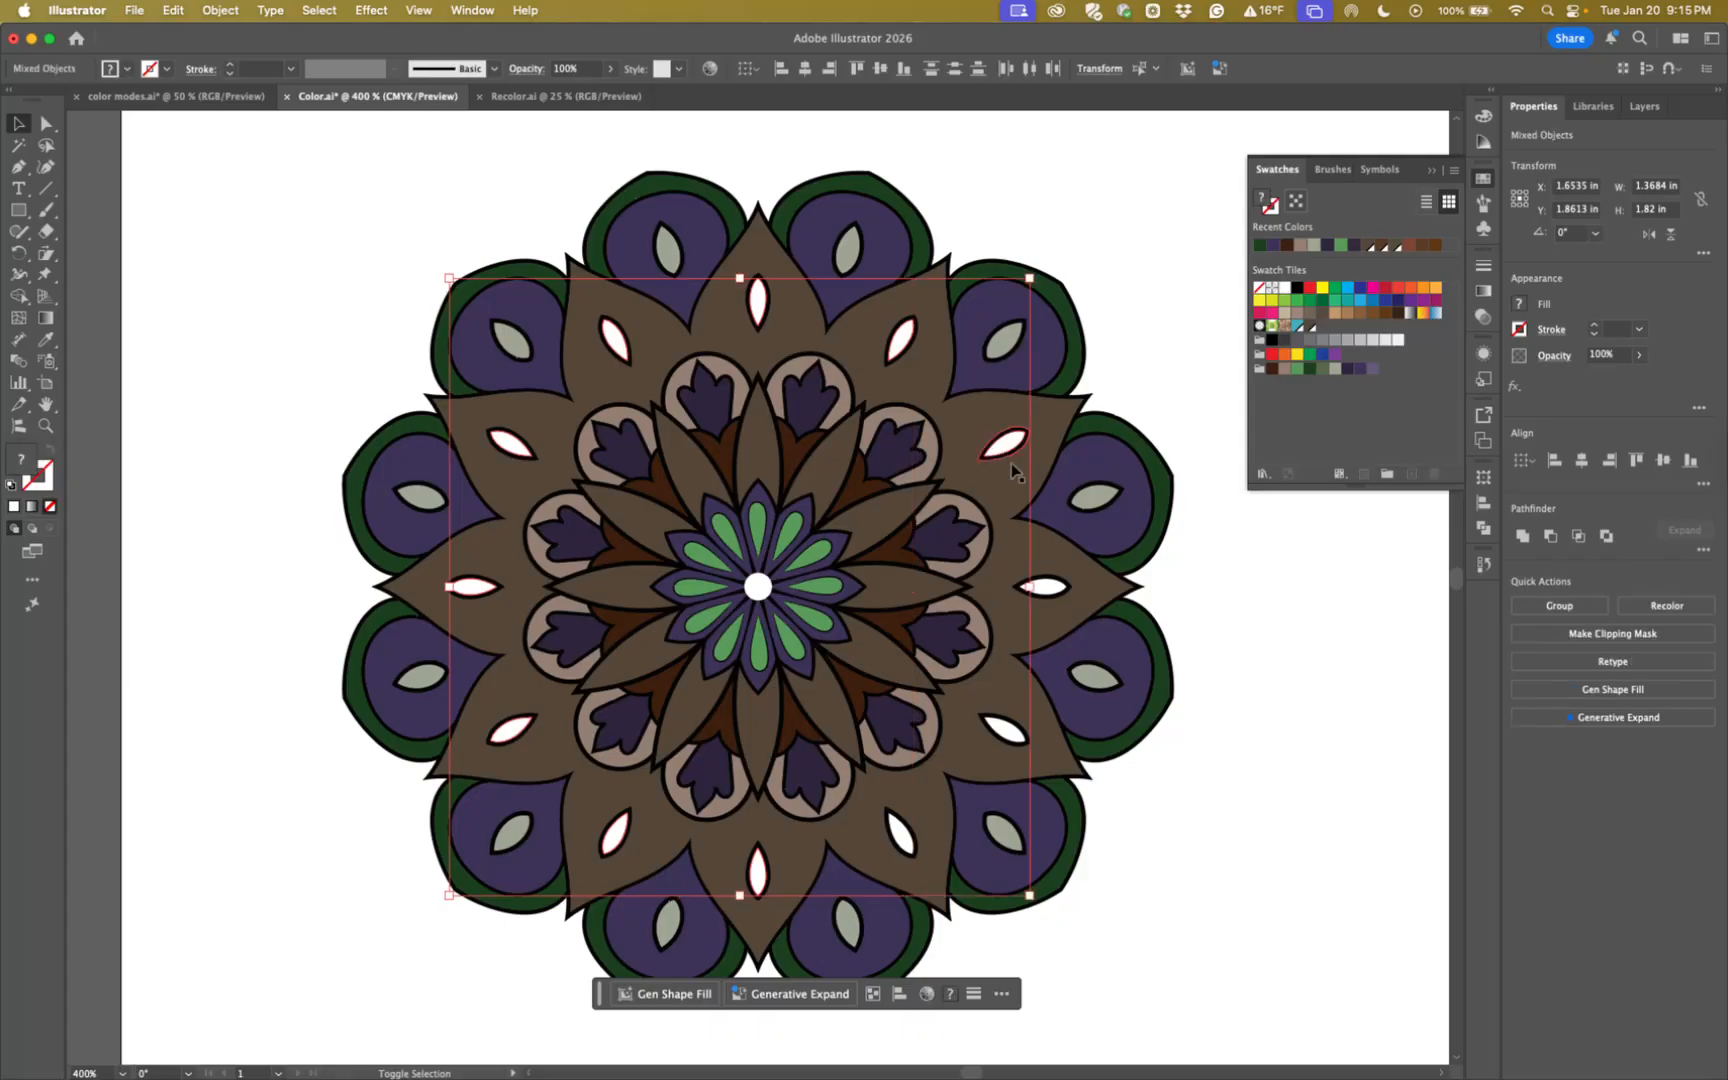
left_click(1048, 588, "shift")
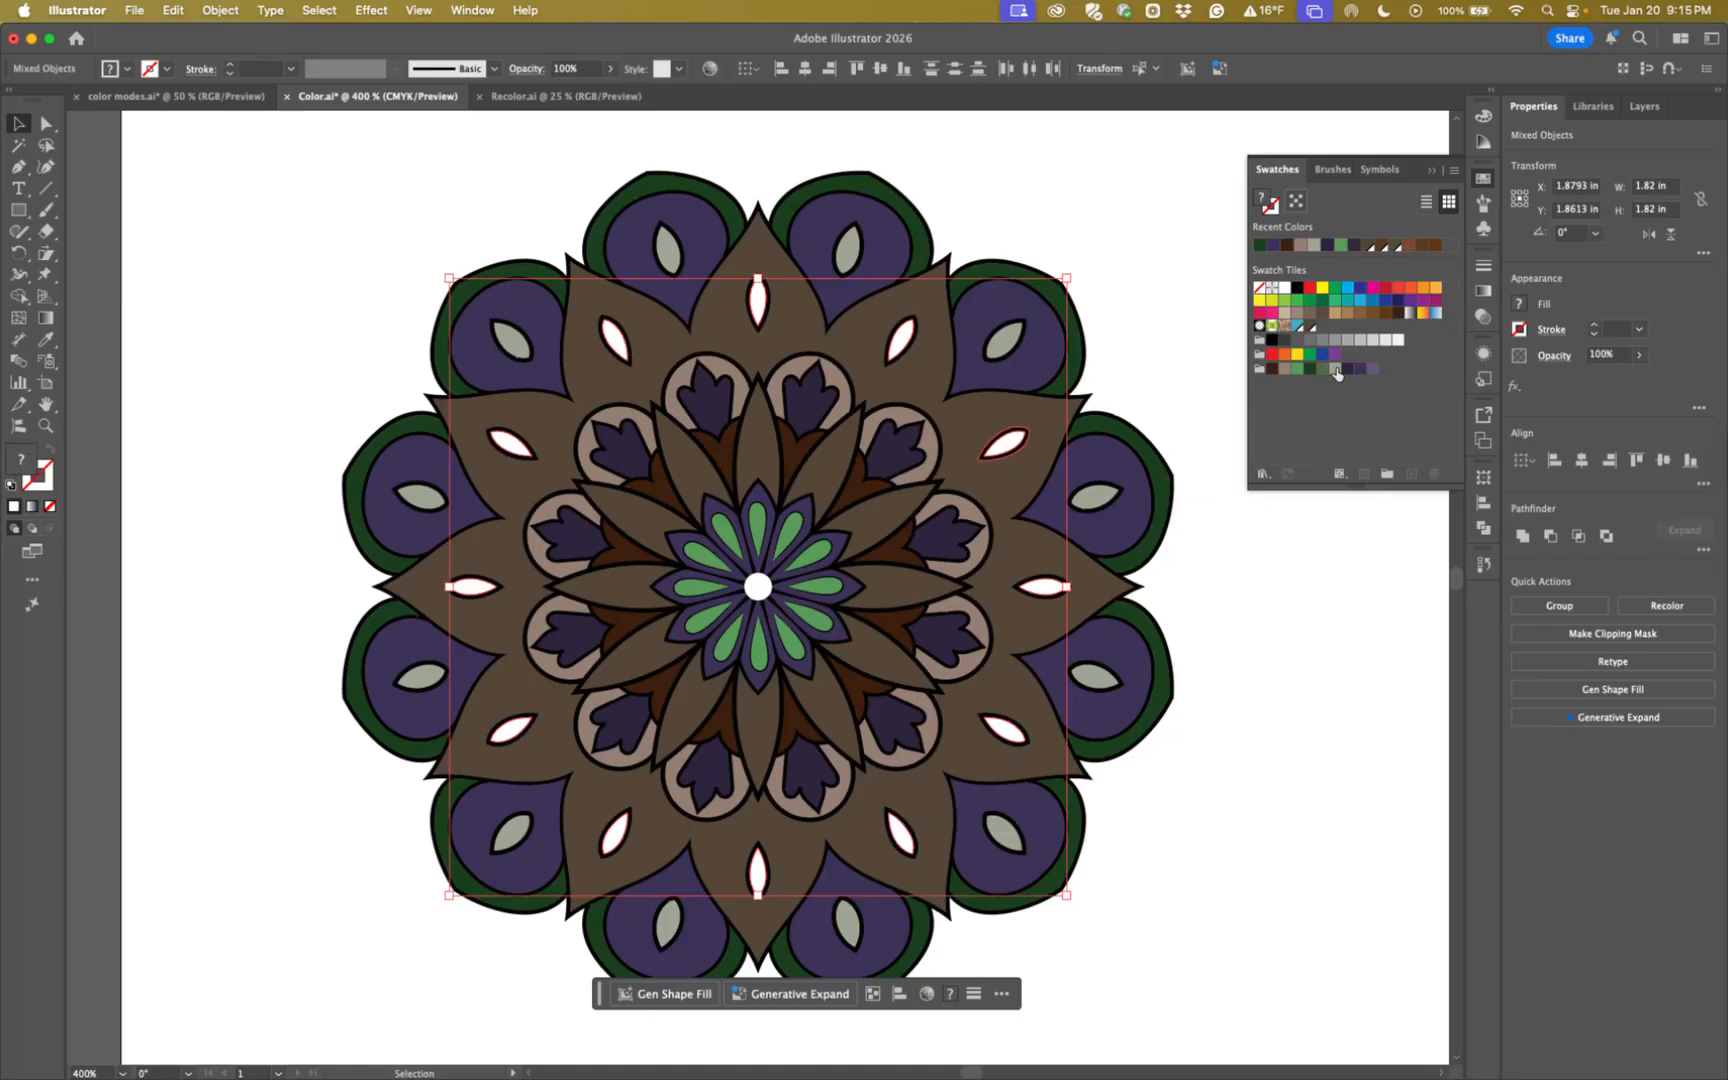
left_click(1322, 369)
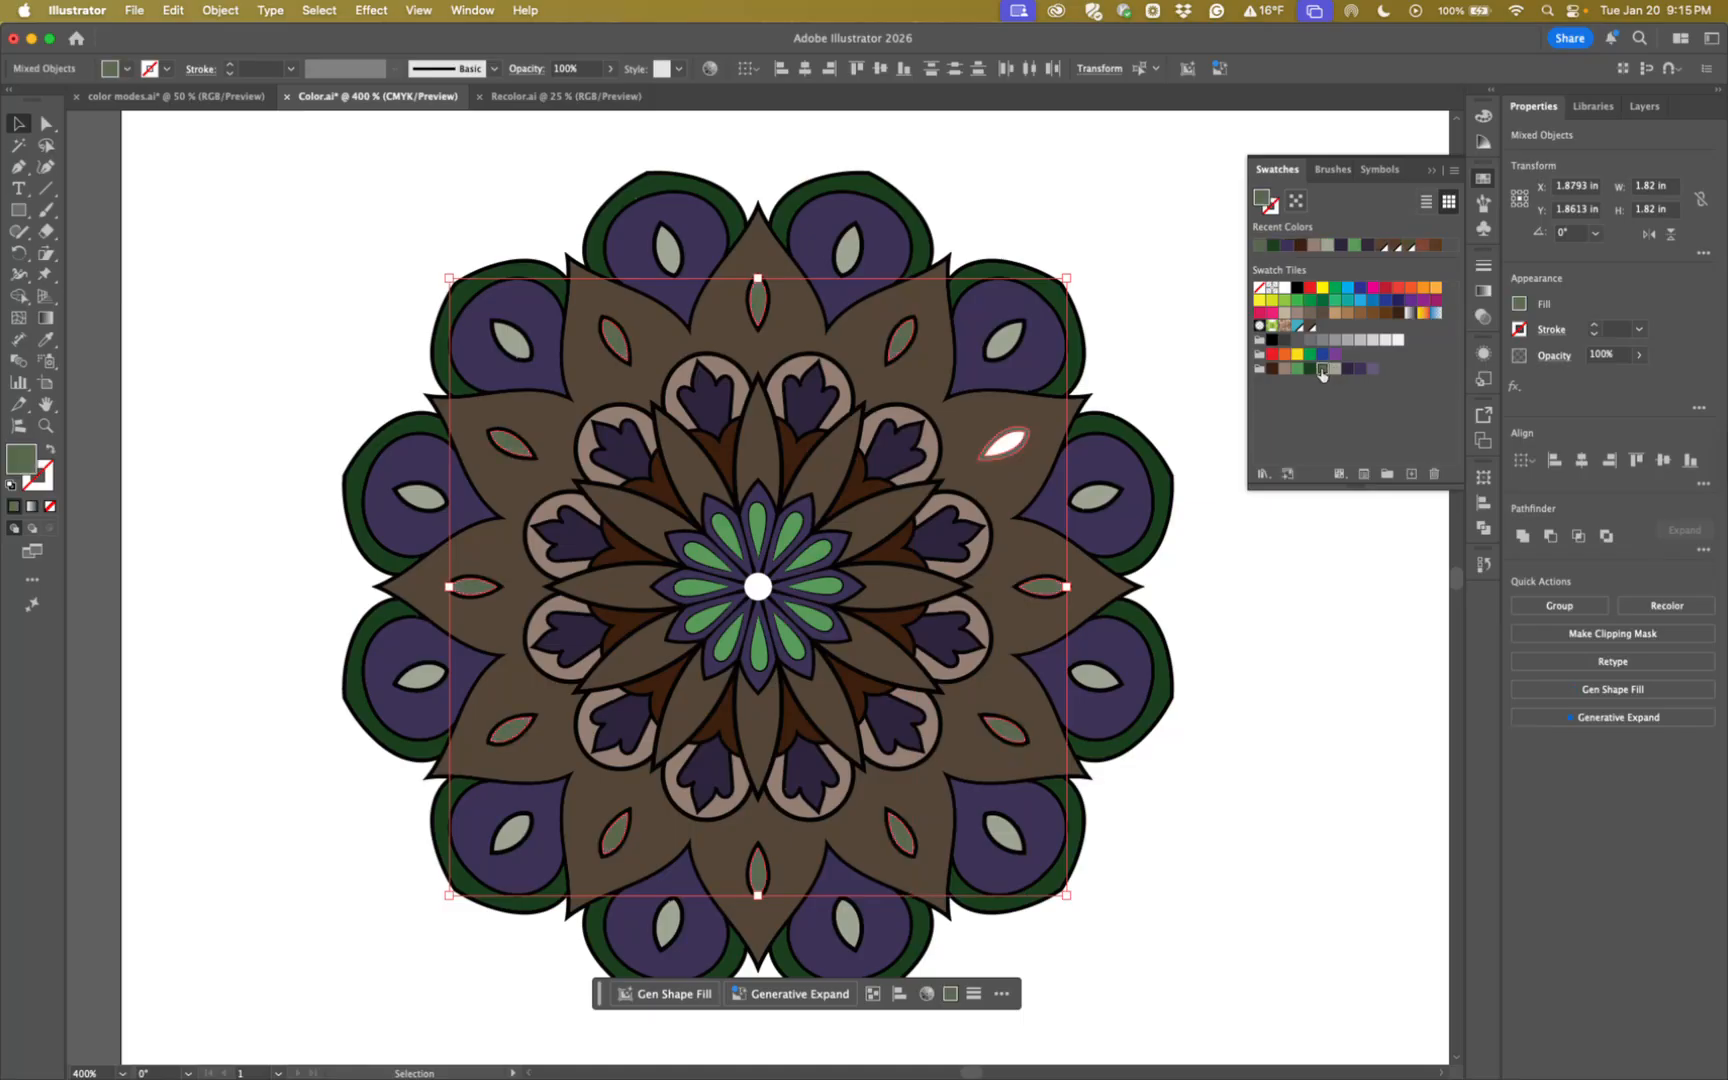
left_click(1260, 518)
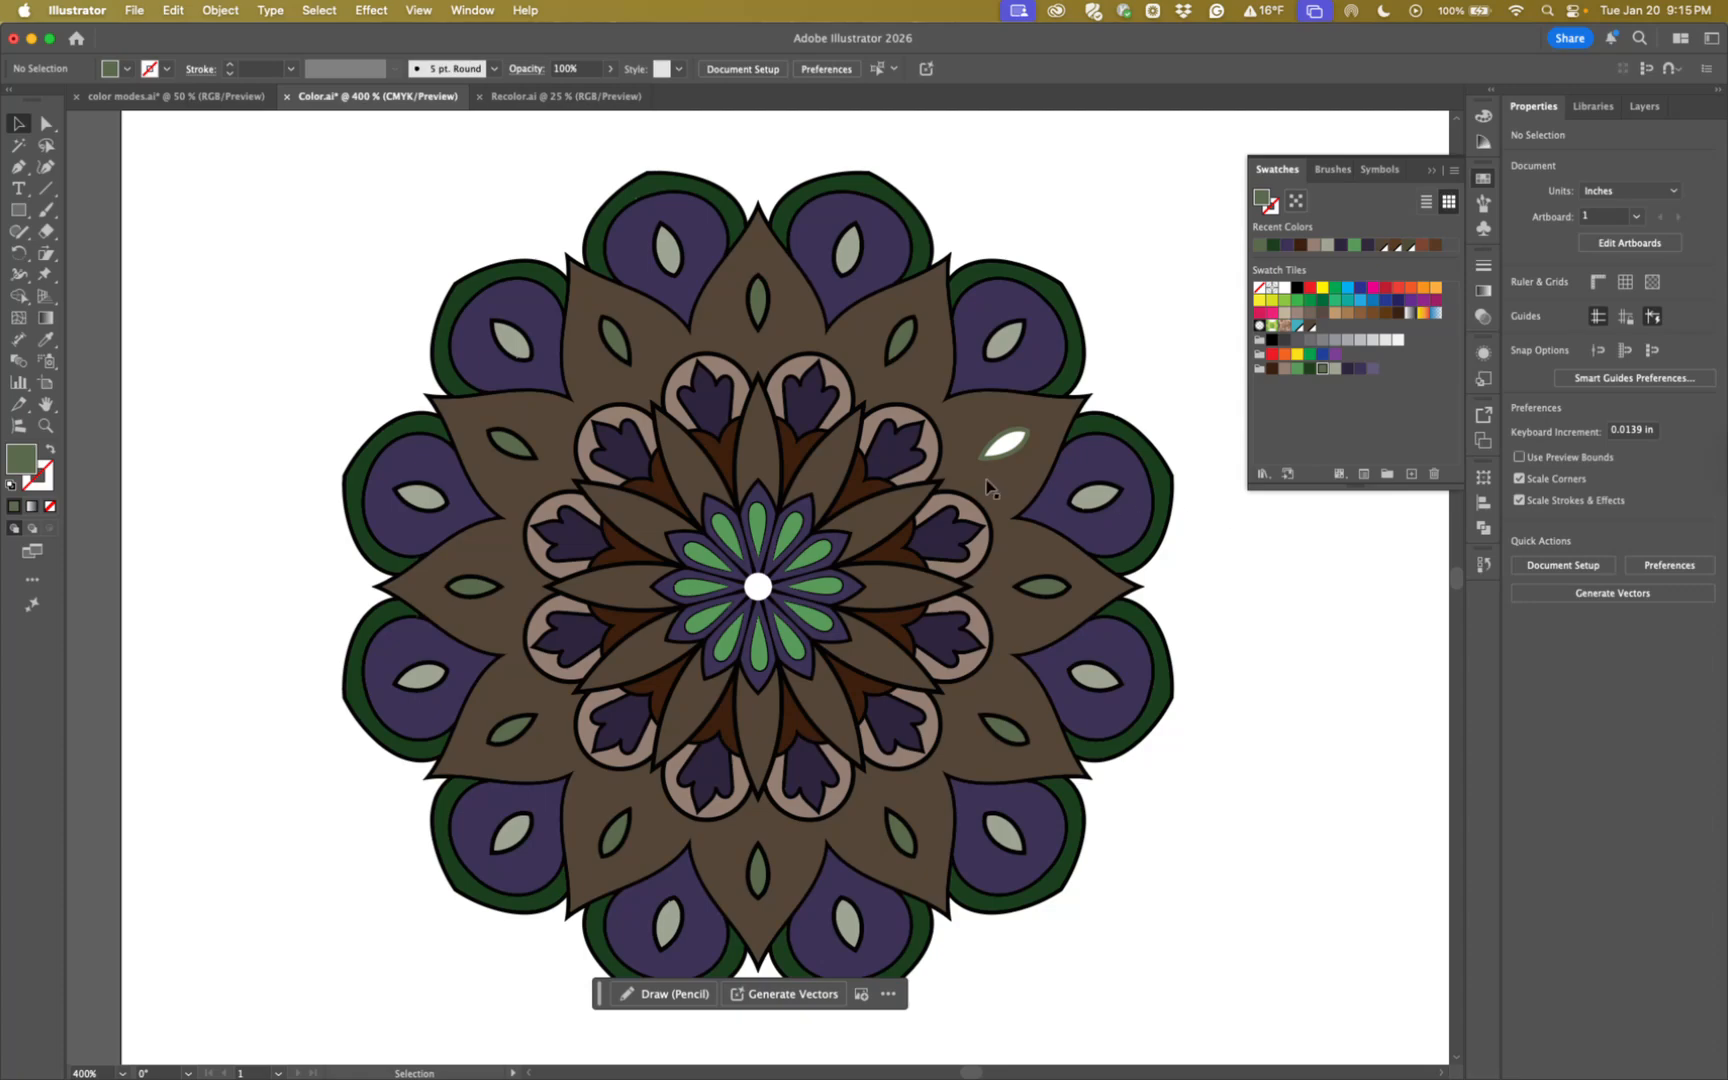
left_click(1001, 450)
key("super+z")
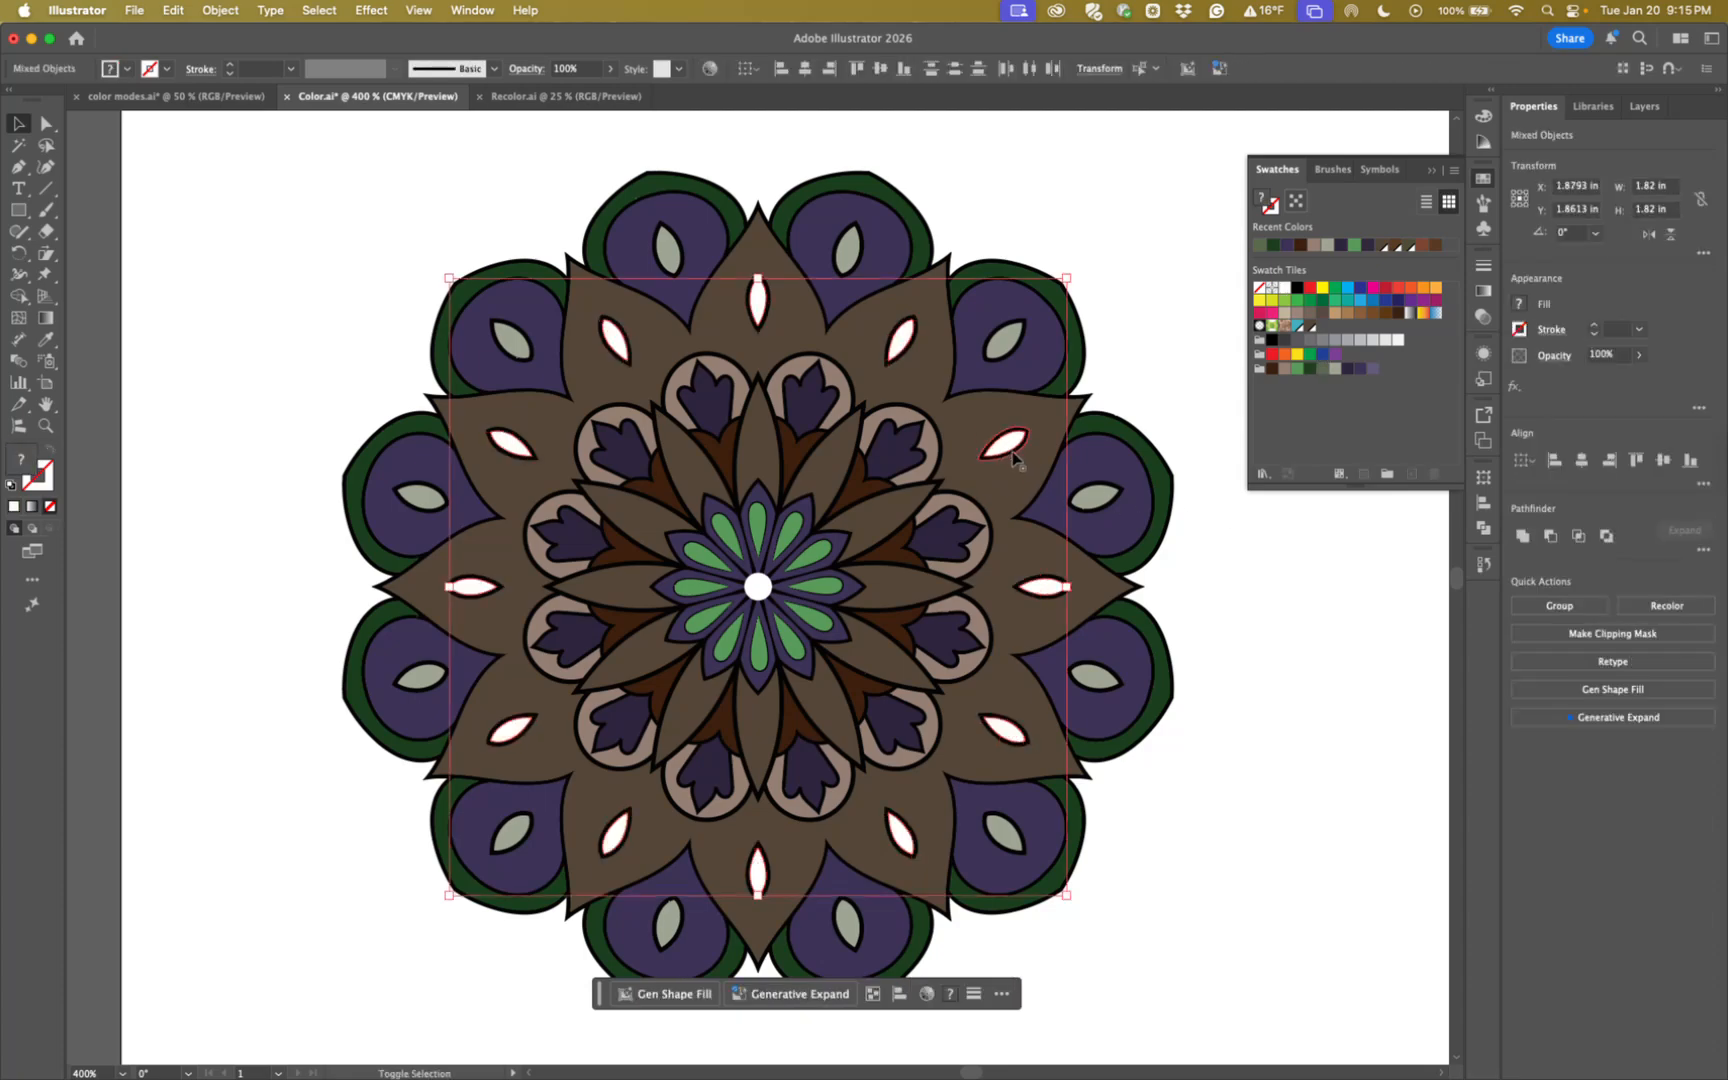
left_click(1013, 452, "shift")
left_click(1007, 445, "shift")
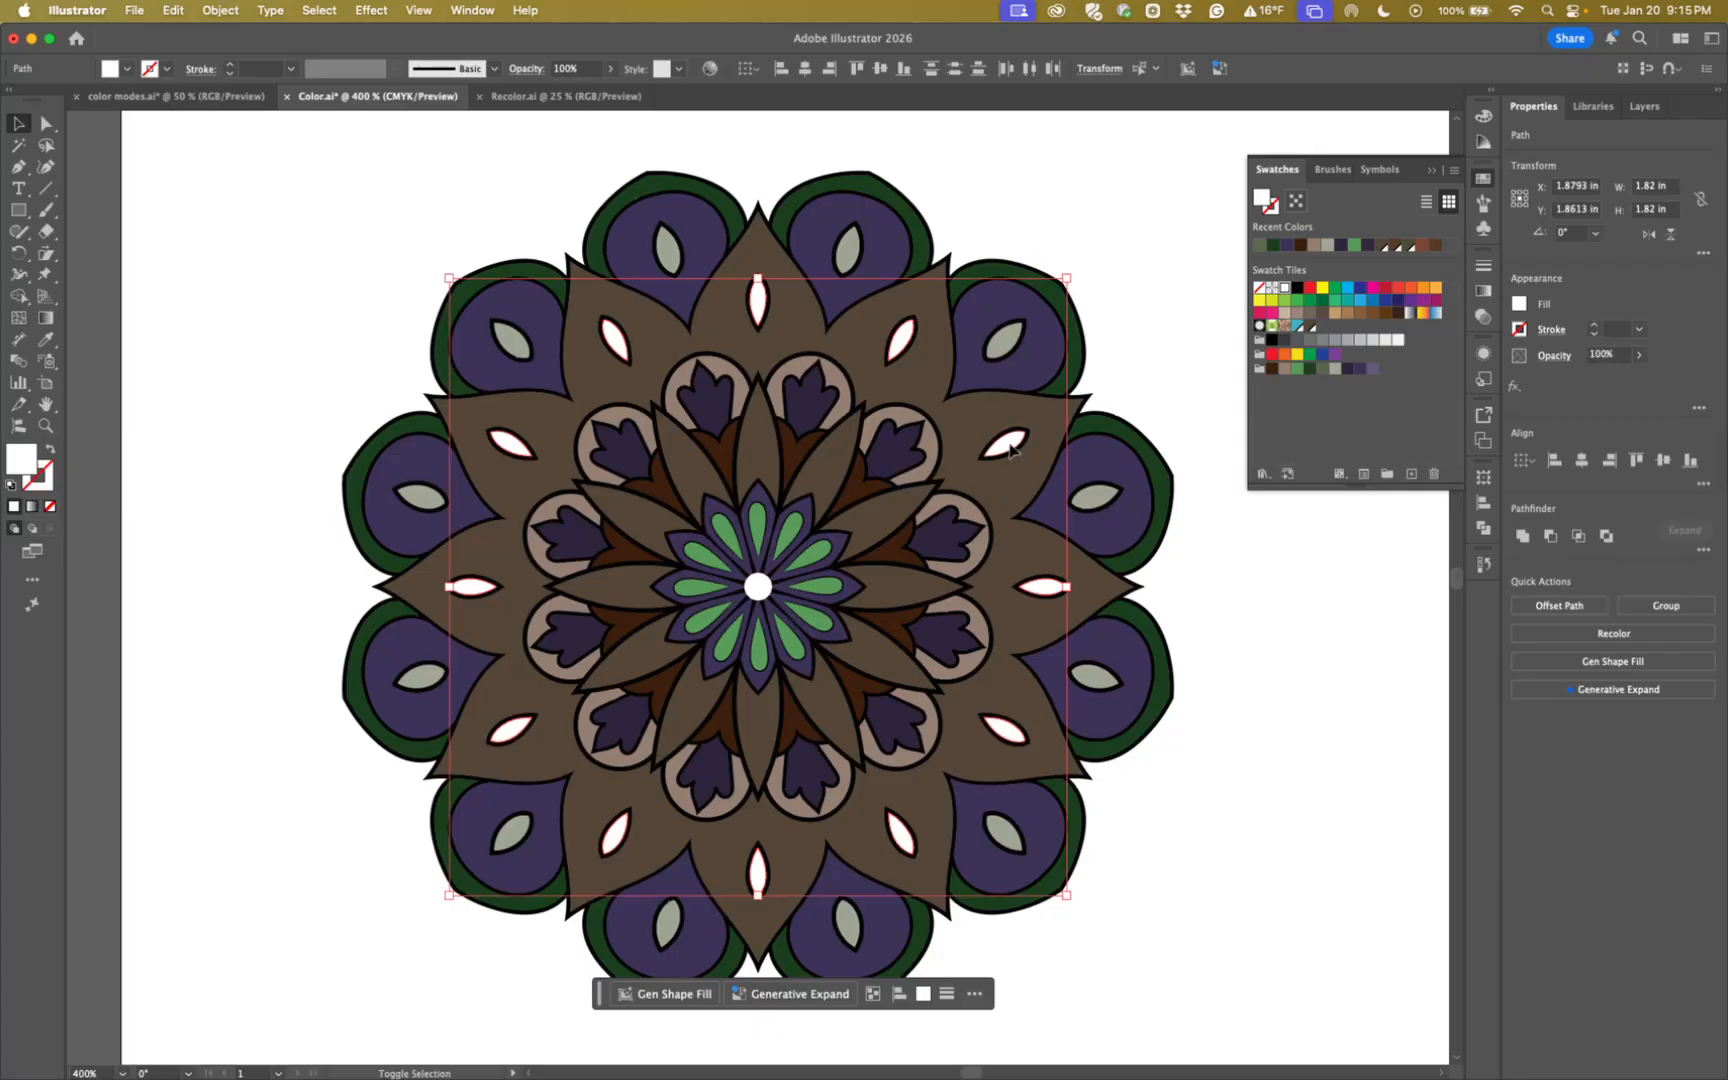
left_click(1320, 371)
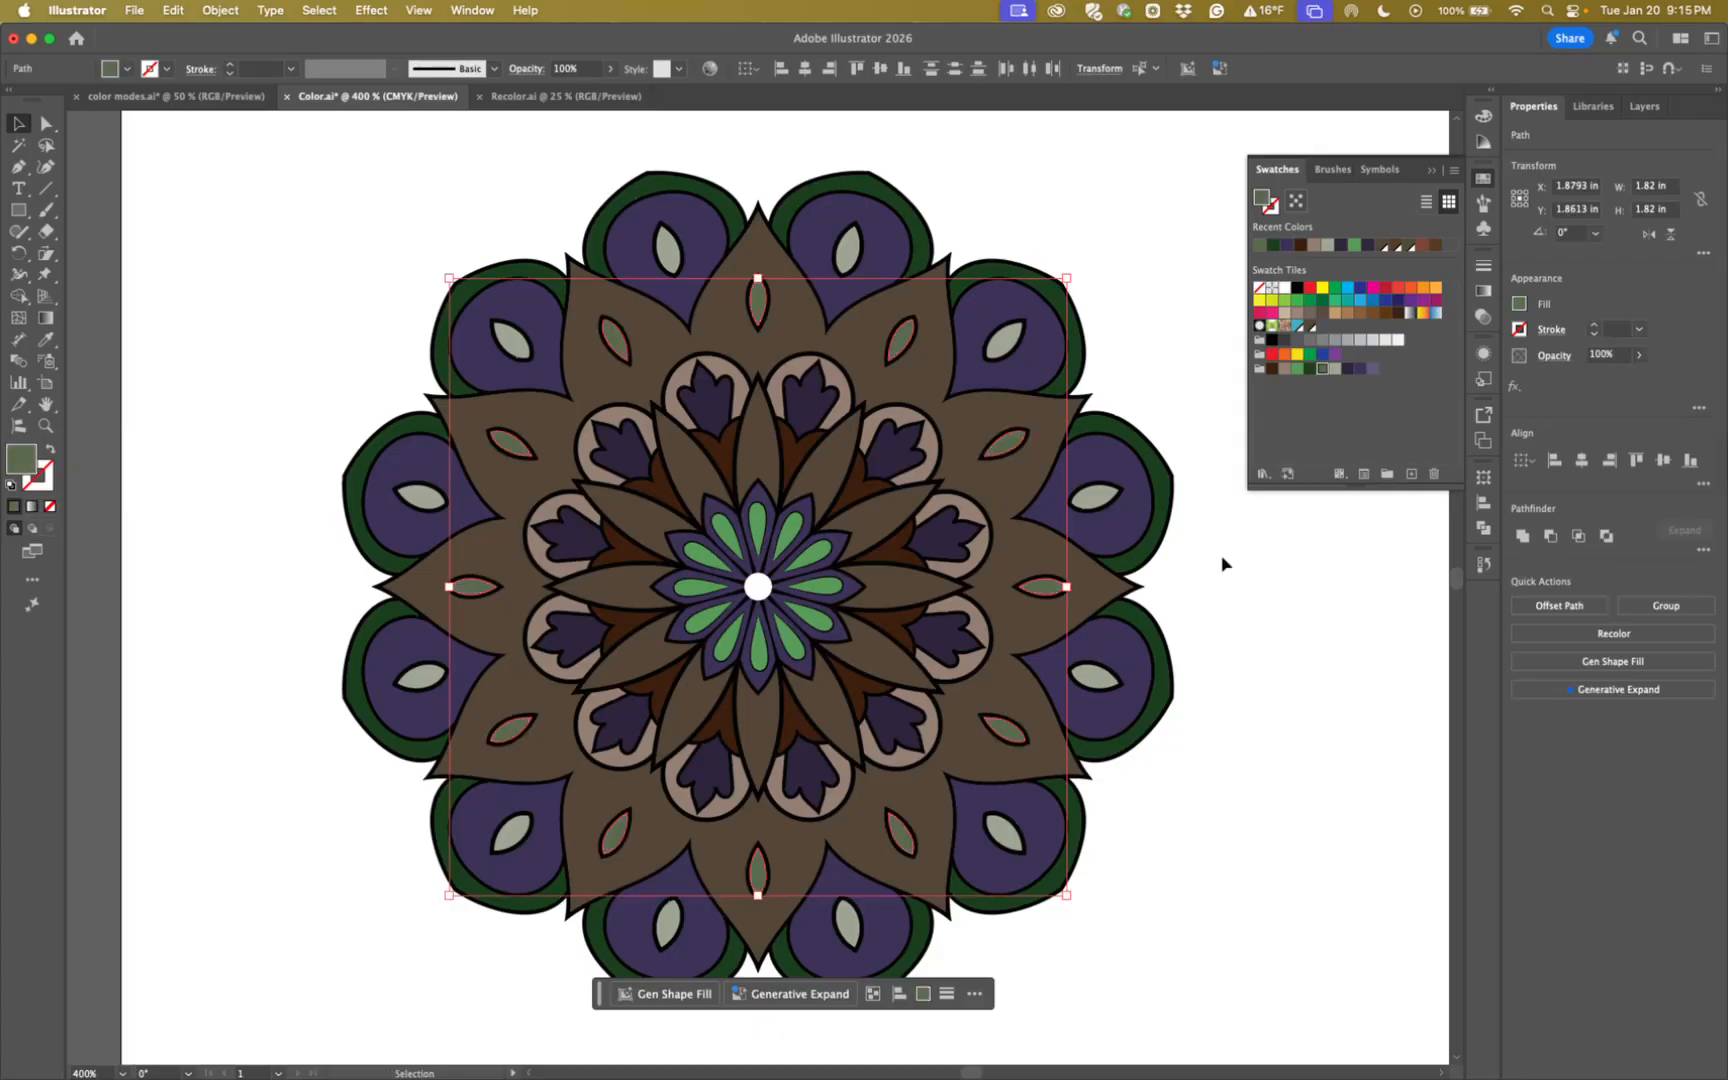
left_click(1234, 611)
Fill the small circle at the mandala's center with the dark reddish brown from the Demo Swatches group.
left_click(756, 590)
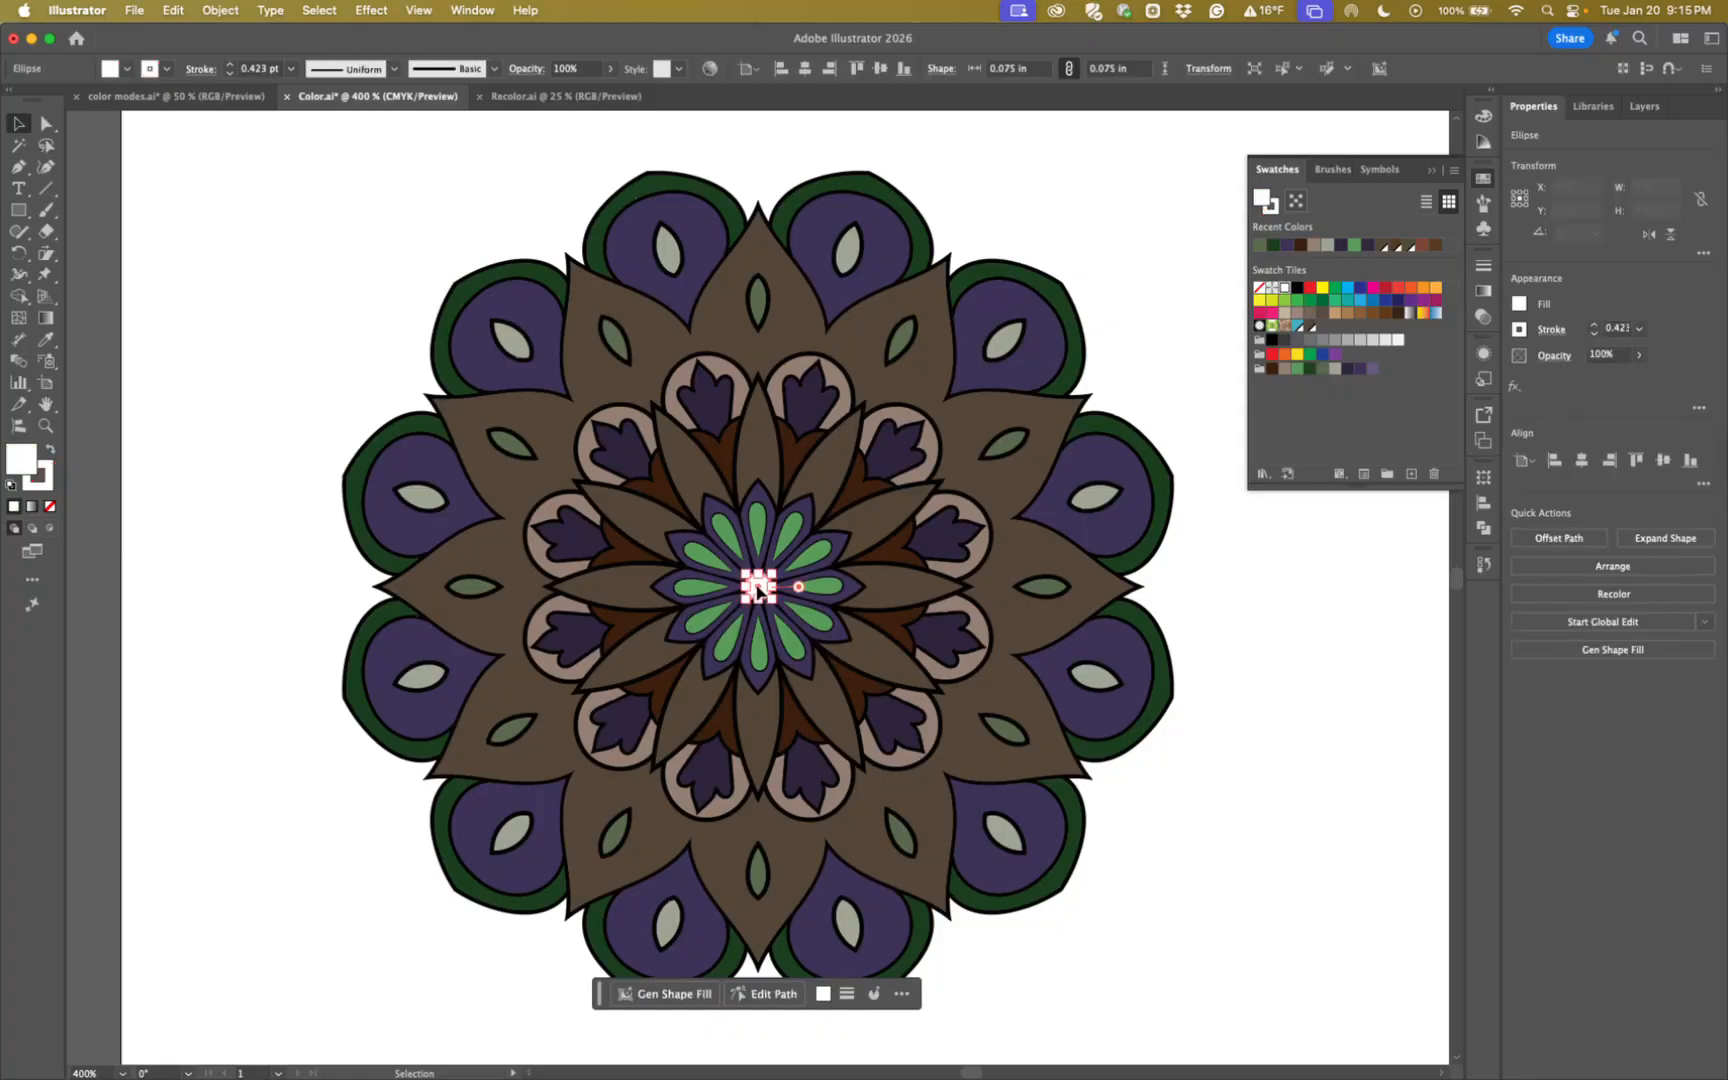
left_click(1270, 371)
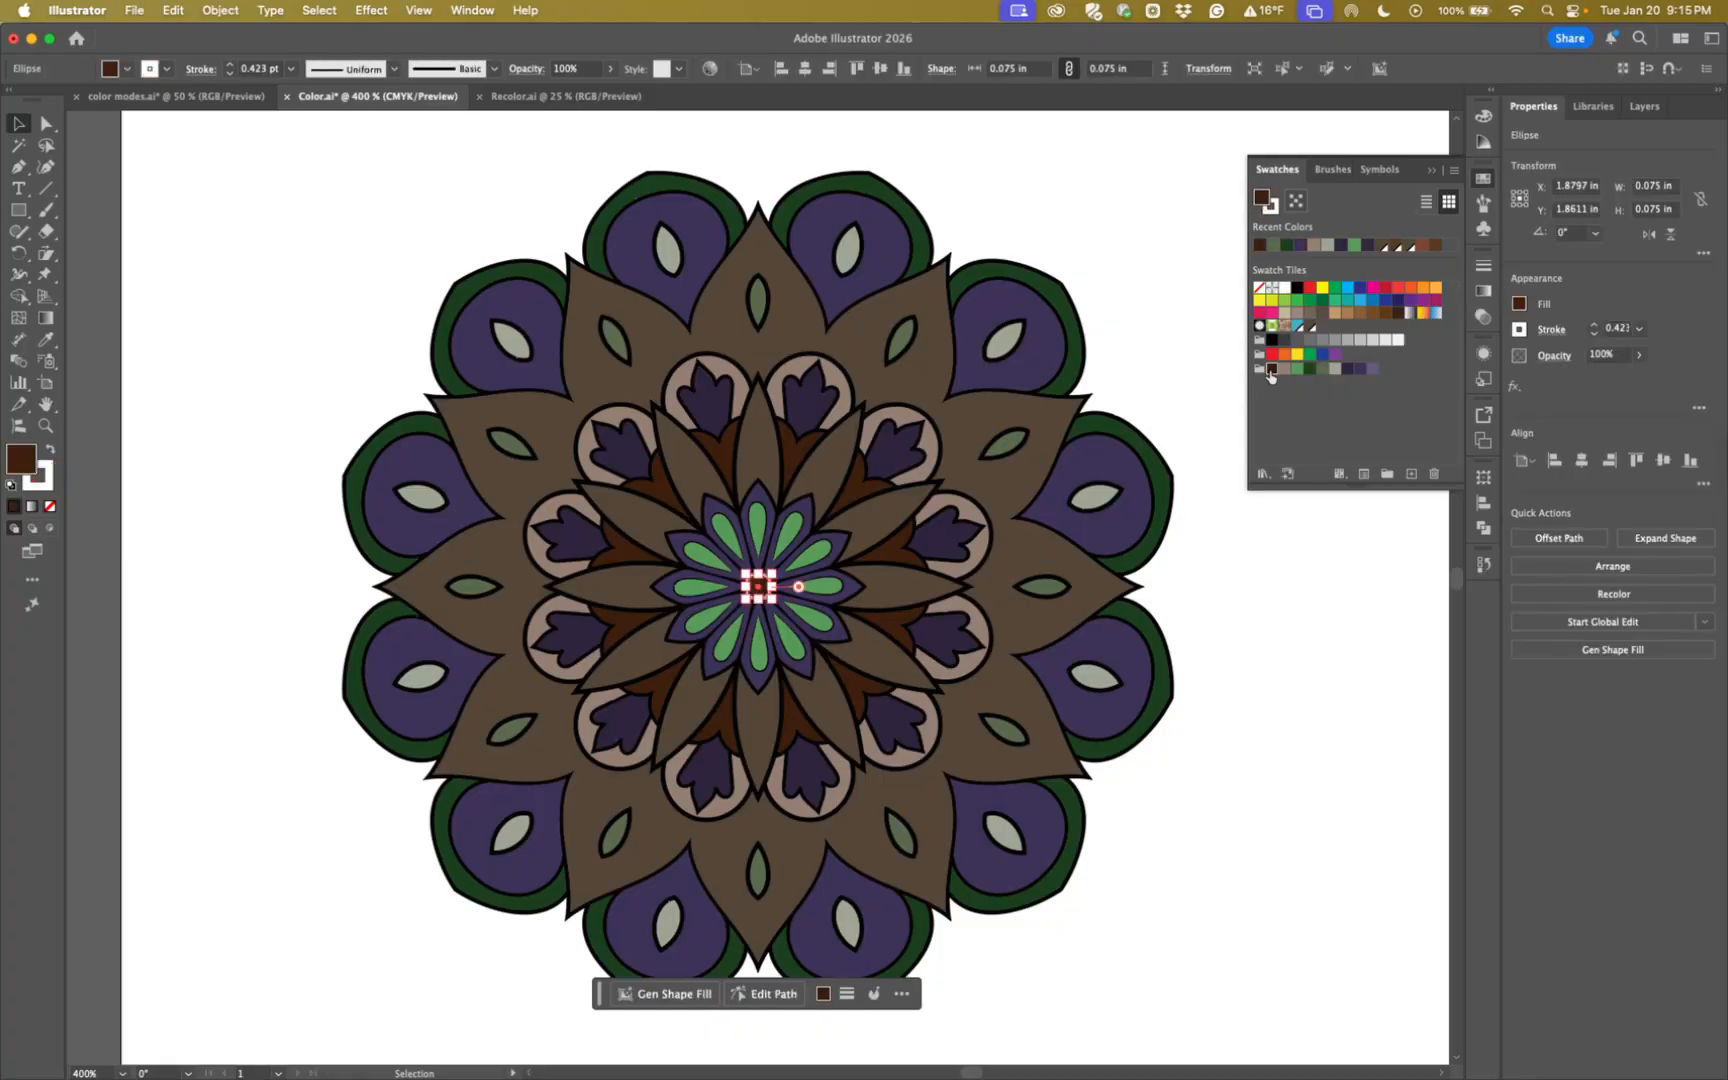
Review the finished mandala beside the uncolored copies, along with the Color Guide, the Color settings and the swatches.
left_click(1219, 624)
key("super+minus")
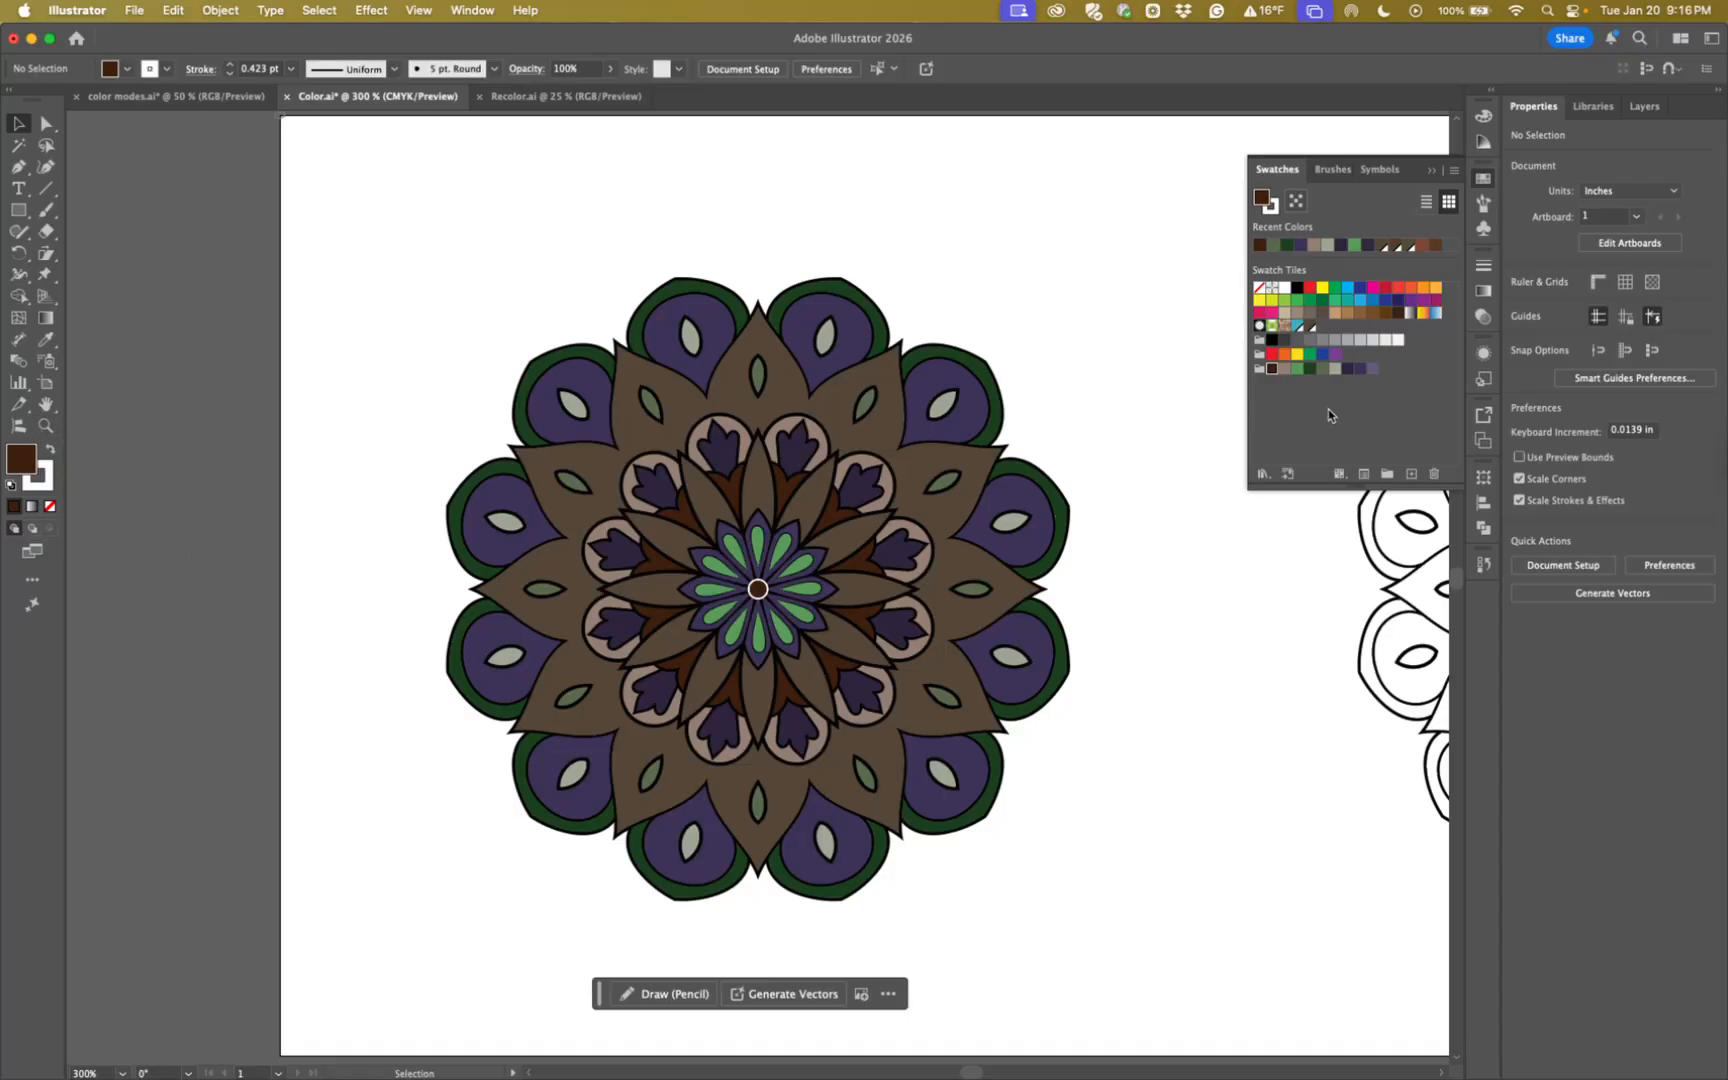
left_click(1482, 146)
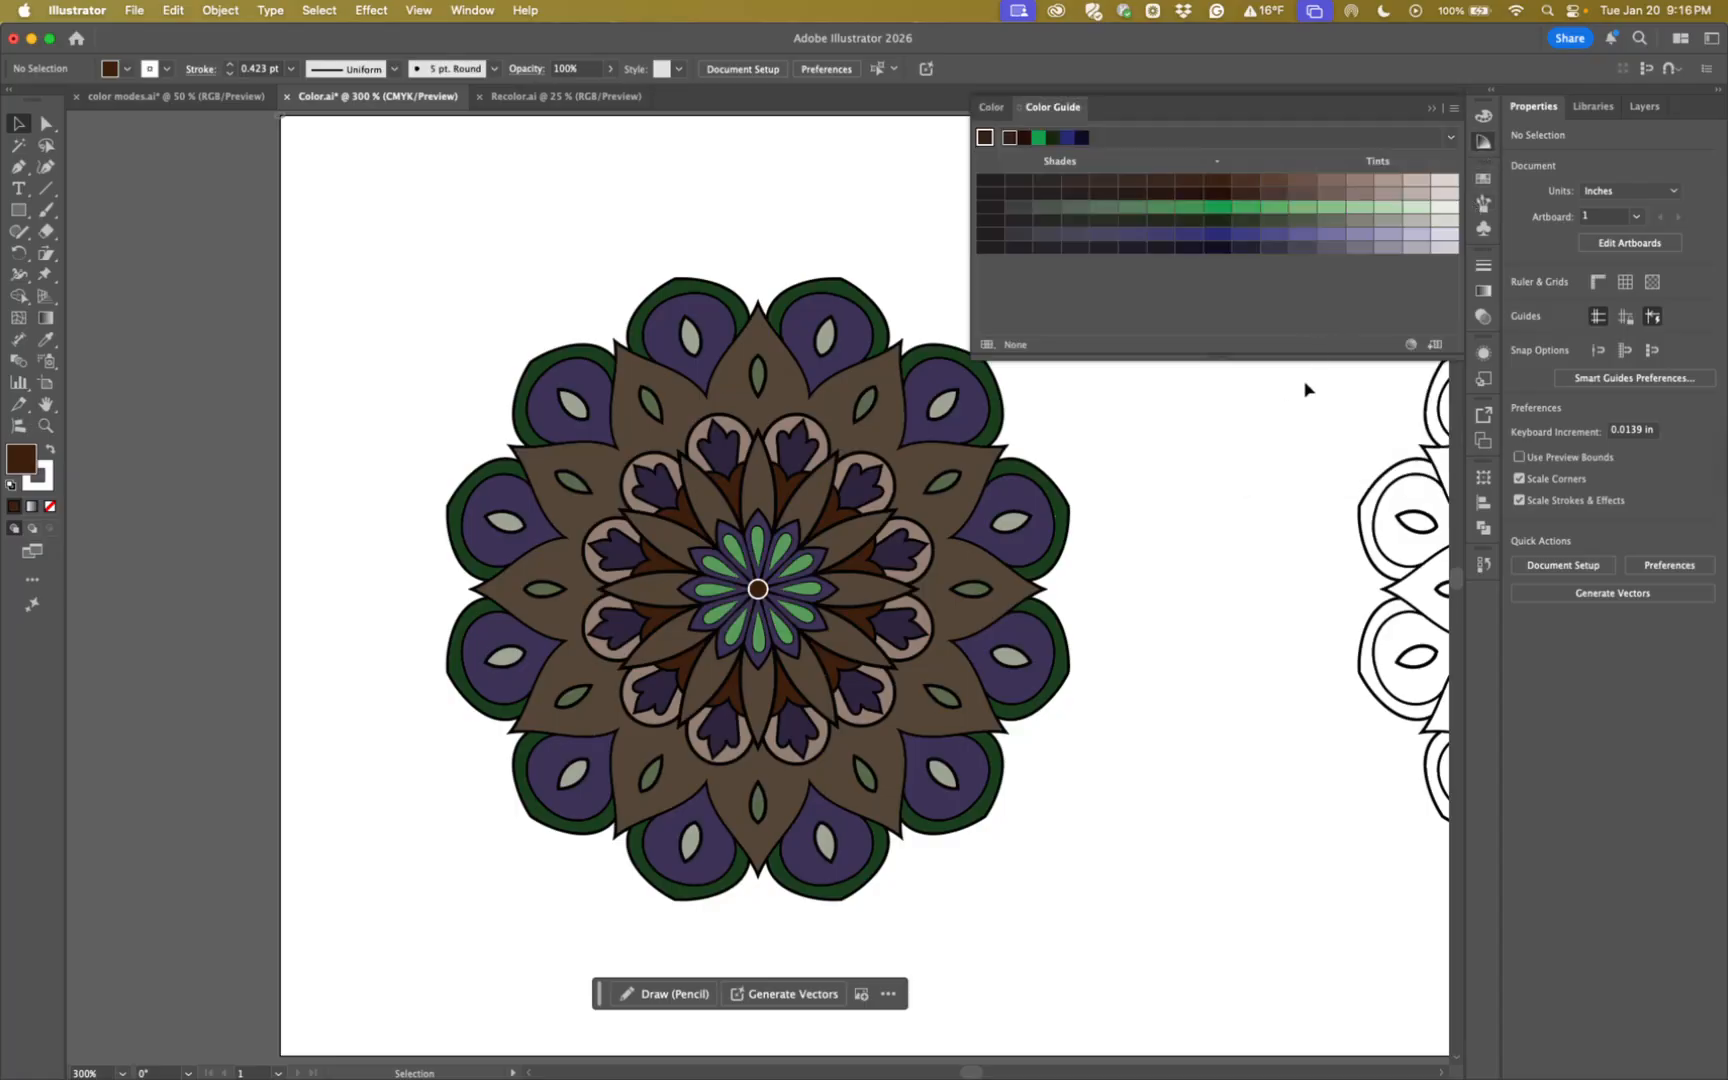
left_click_drag(1223, 606, 713, 586)
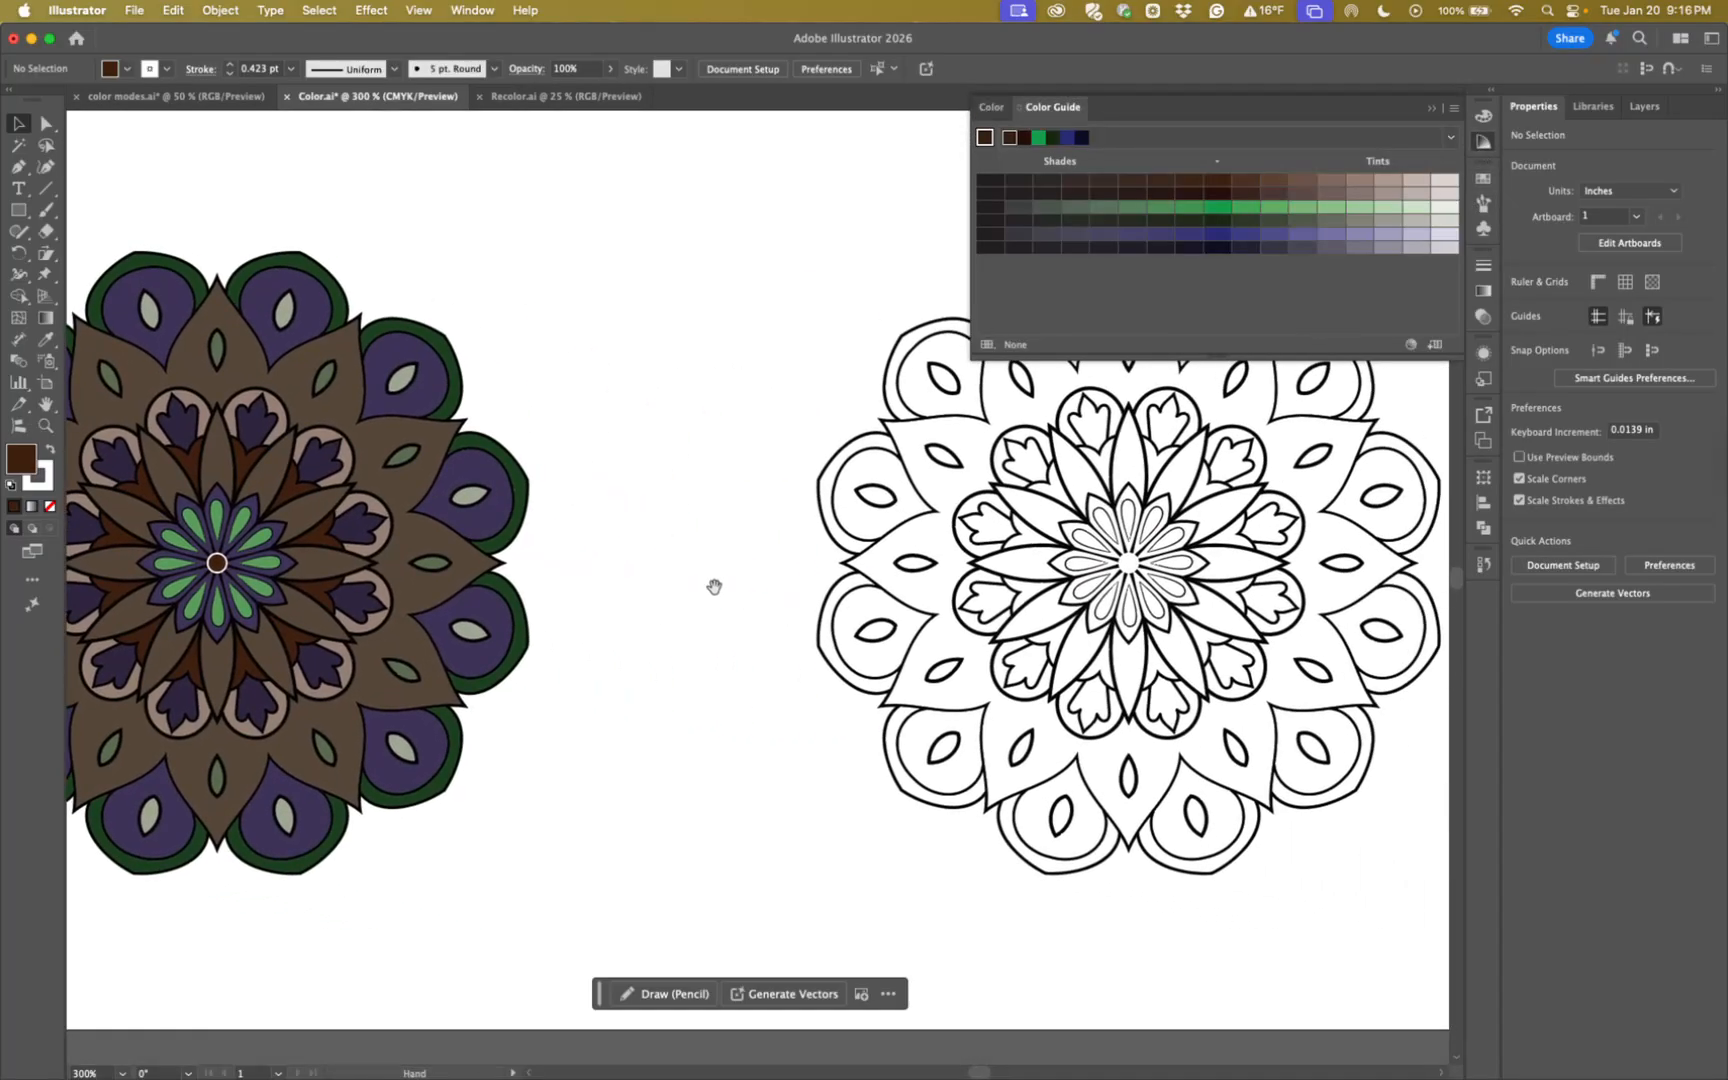
left_click(1433, 108)
key("super+minus")
key("super+minus")
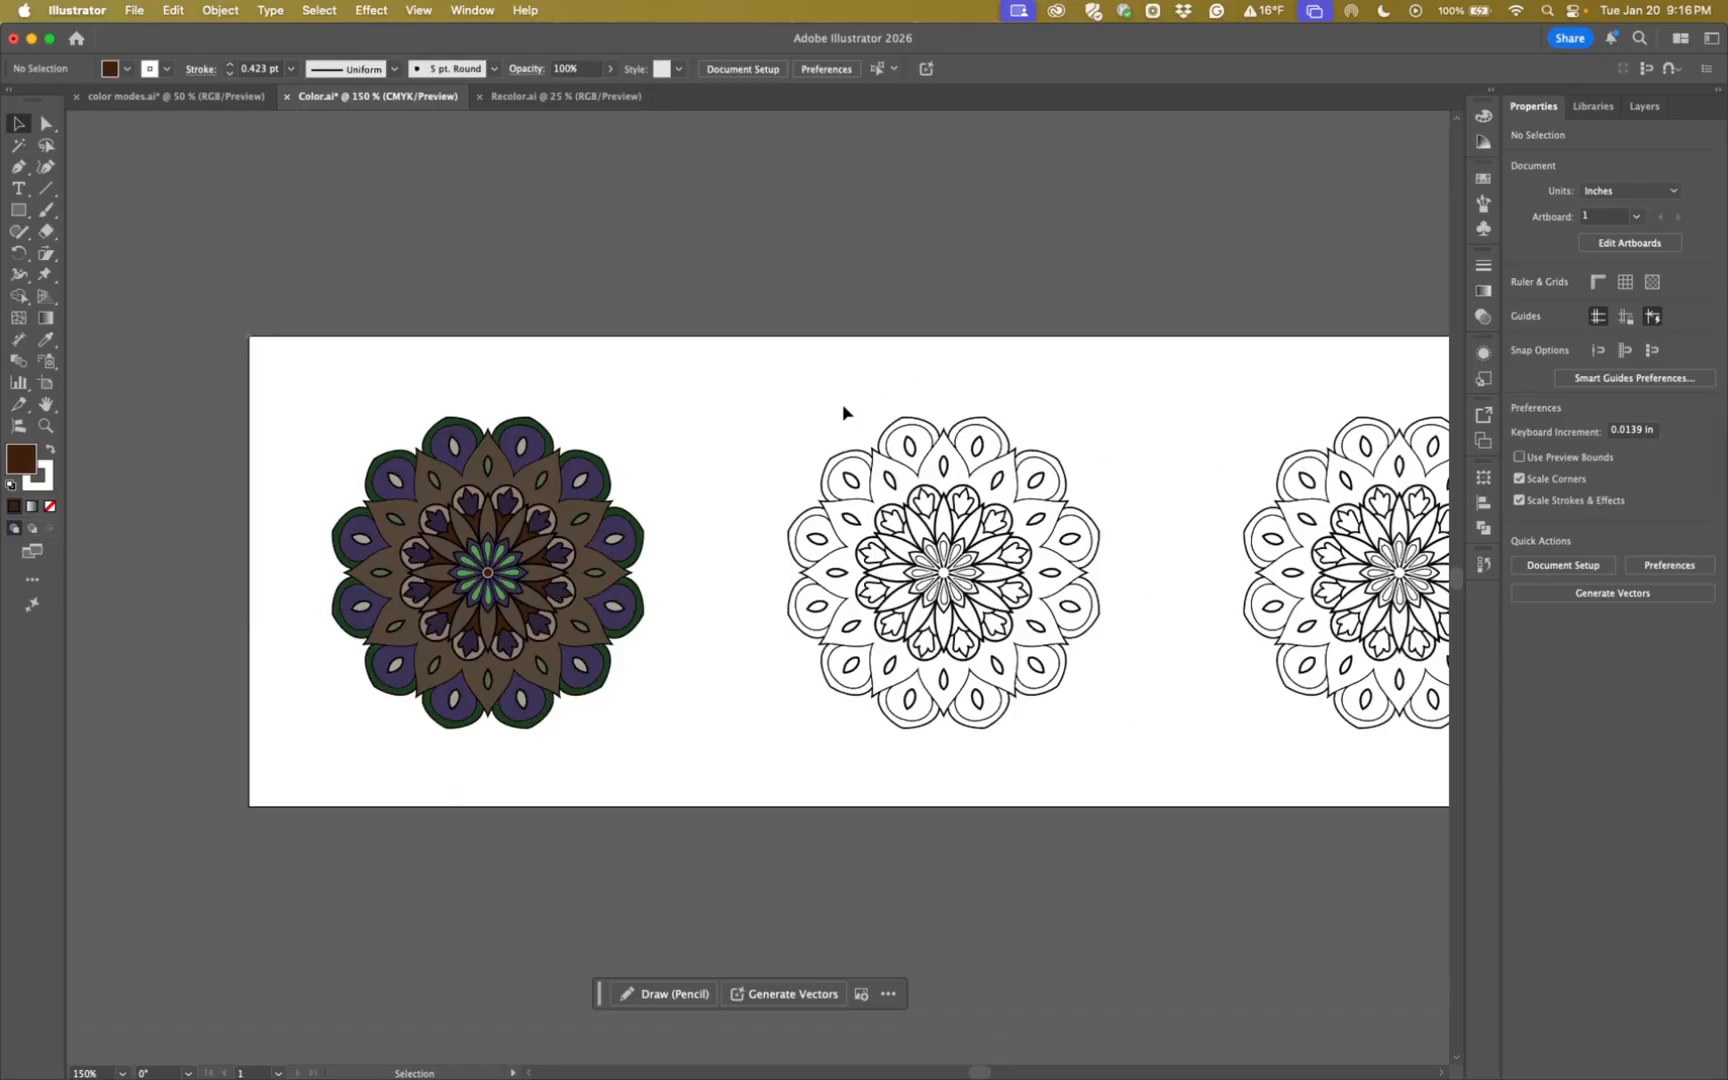
left_click_drag(1223, 447, 962, 438)
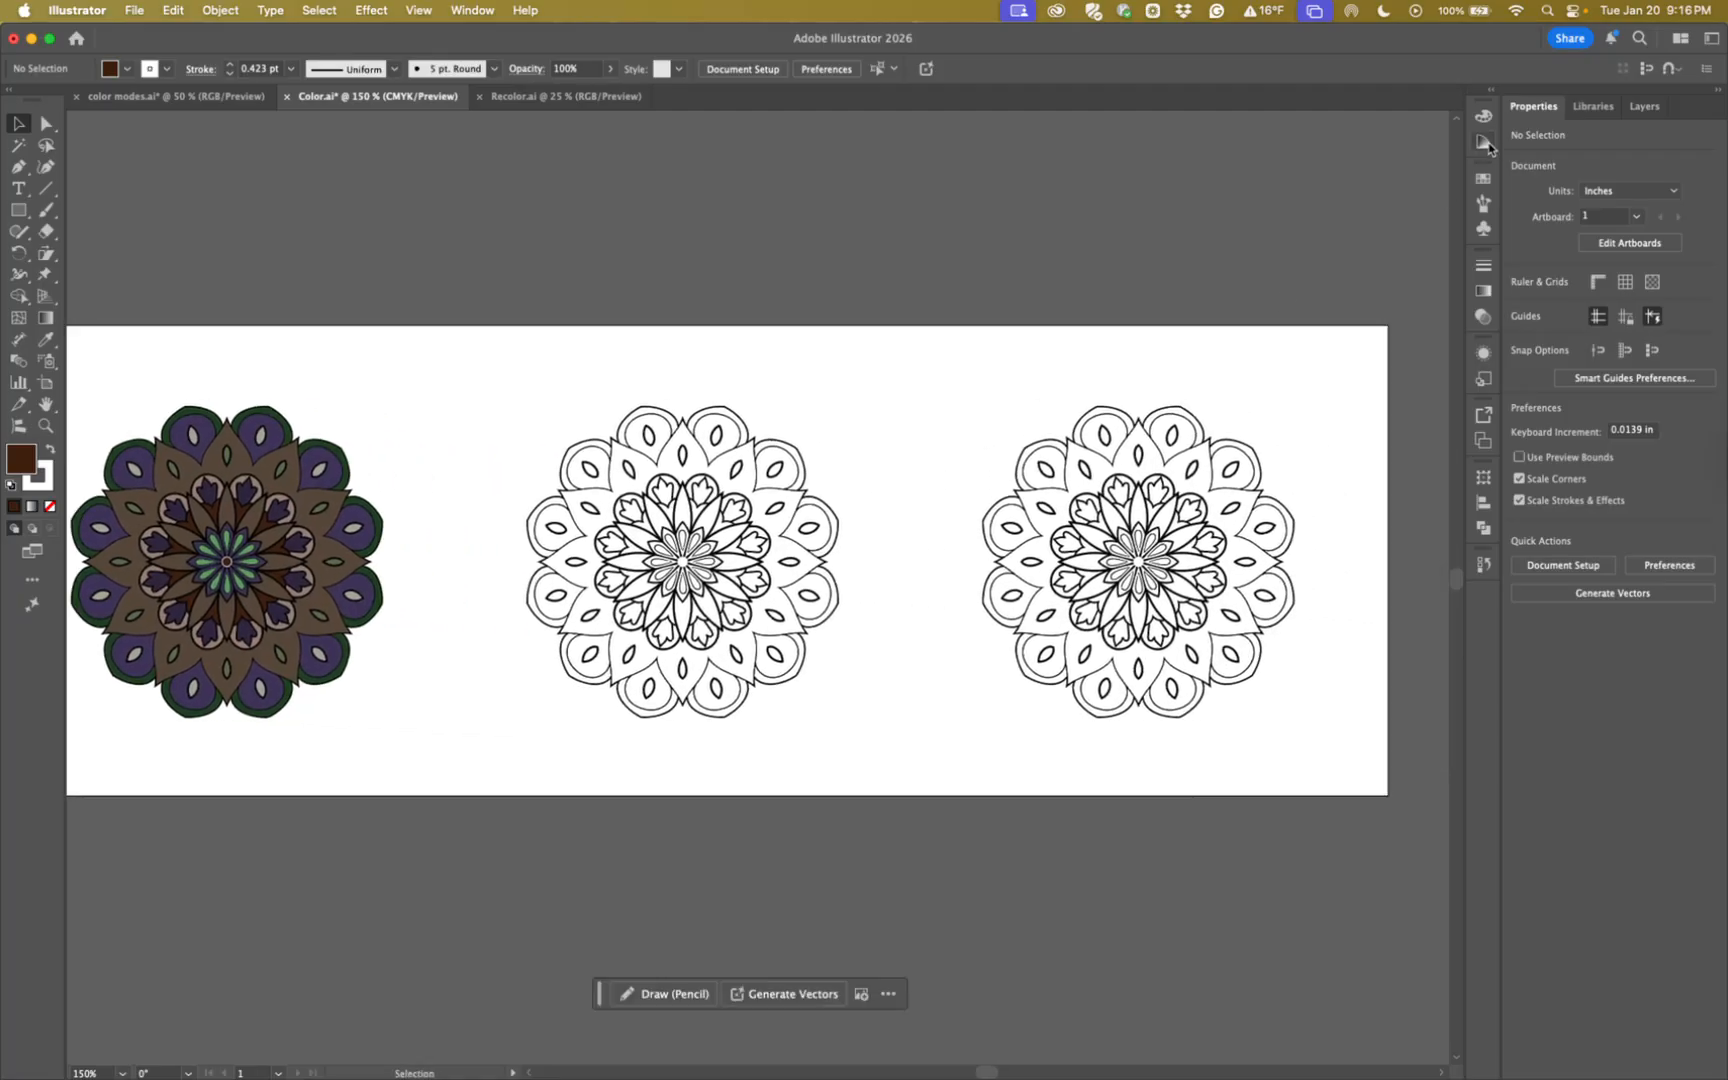
left_click(1483, 141)
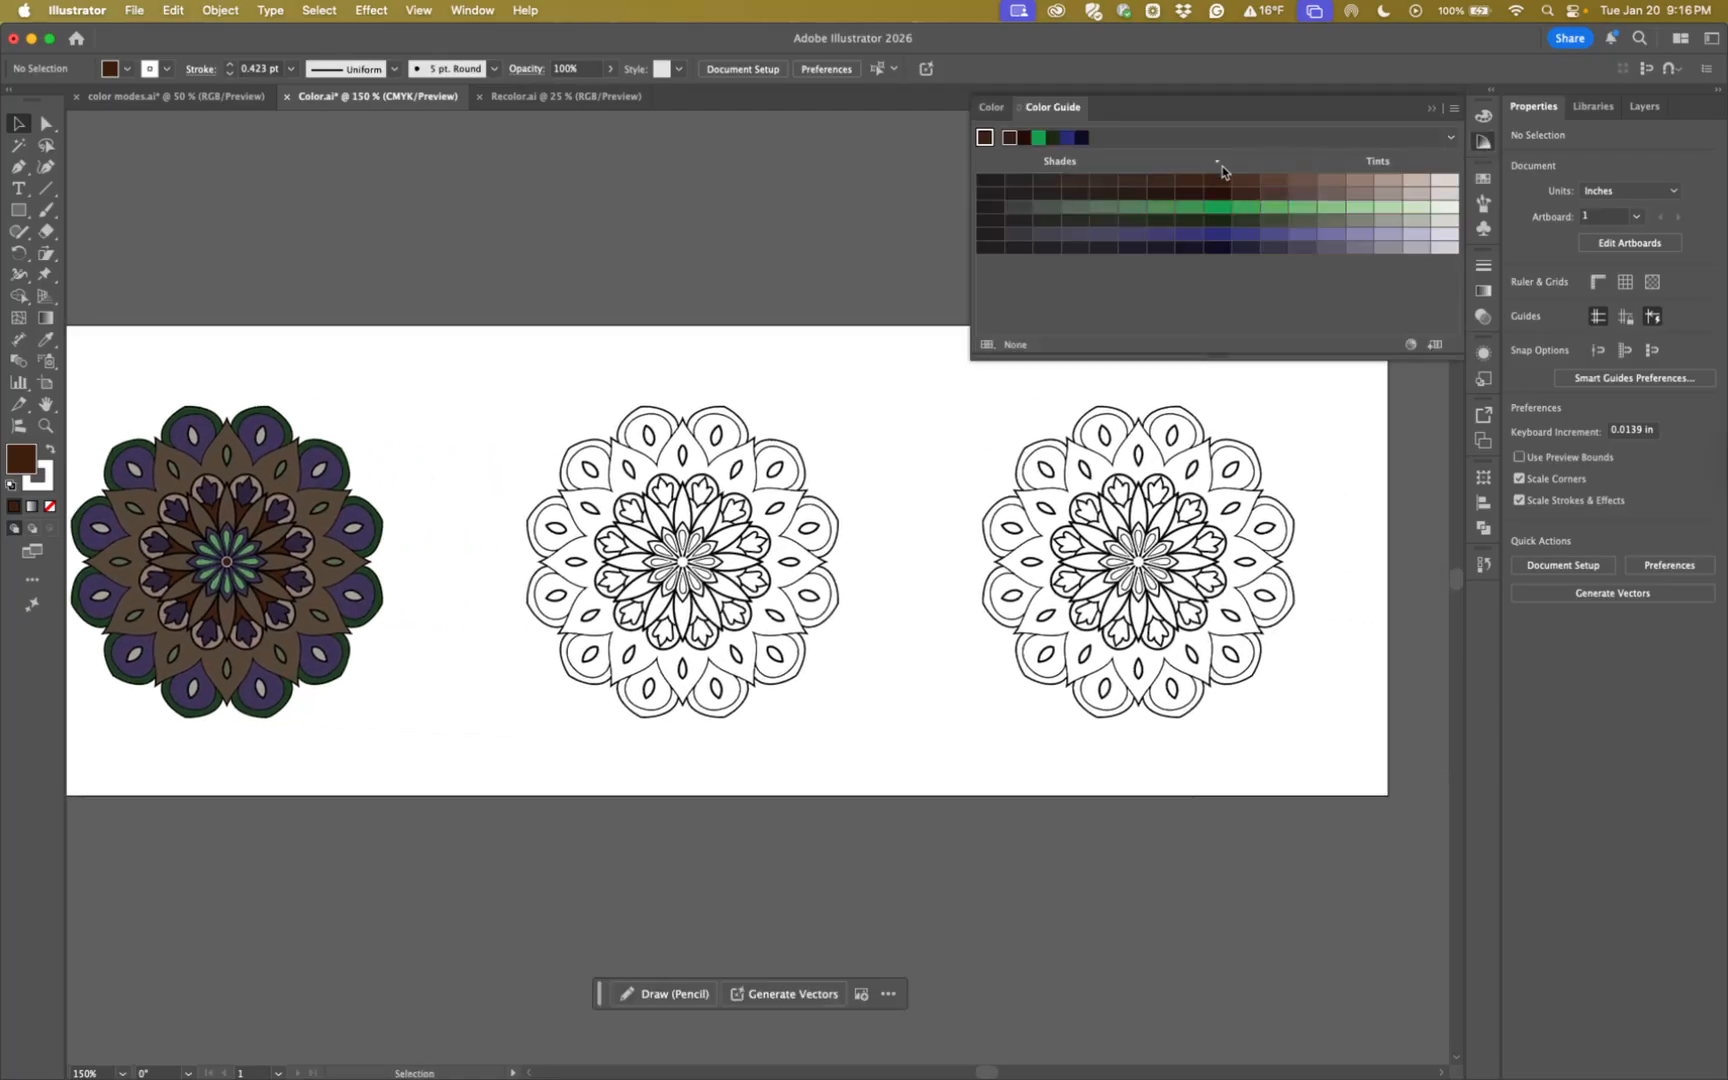
left_click(991, 107)
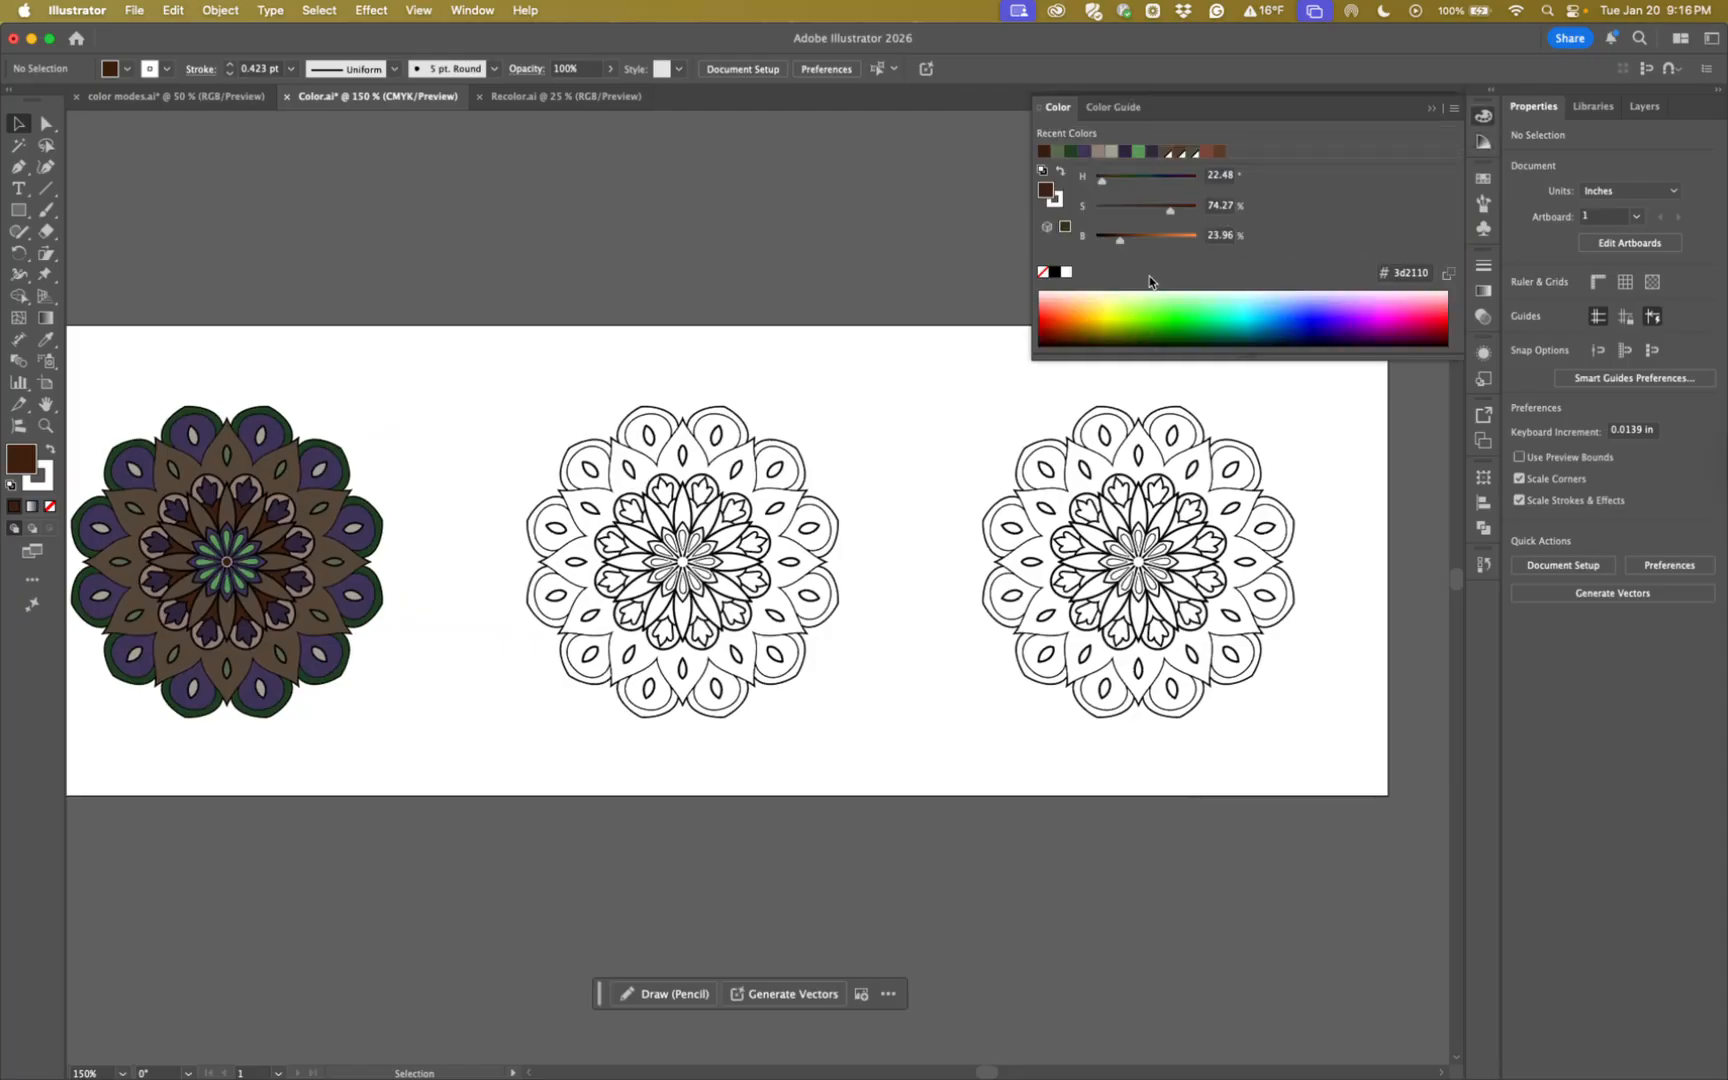
left_click(1481, 180)
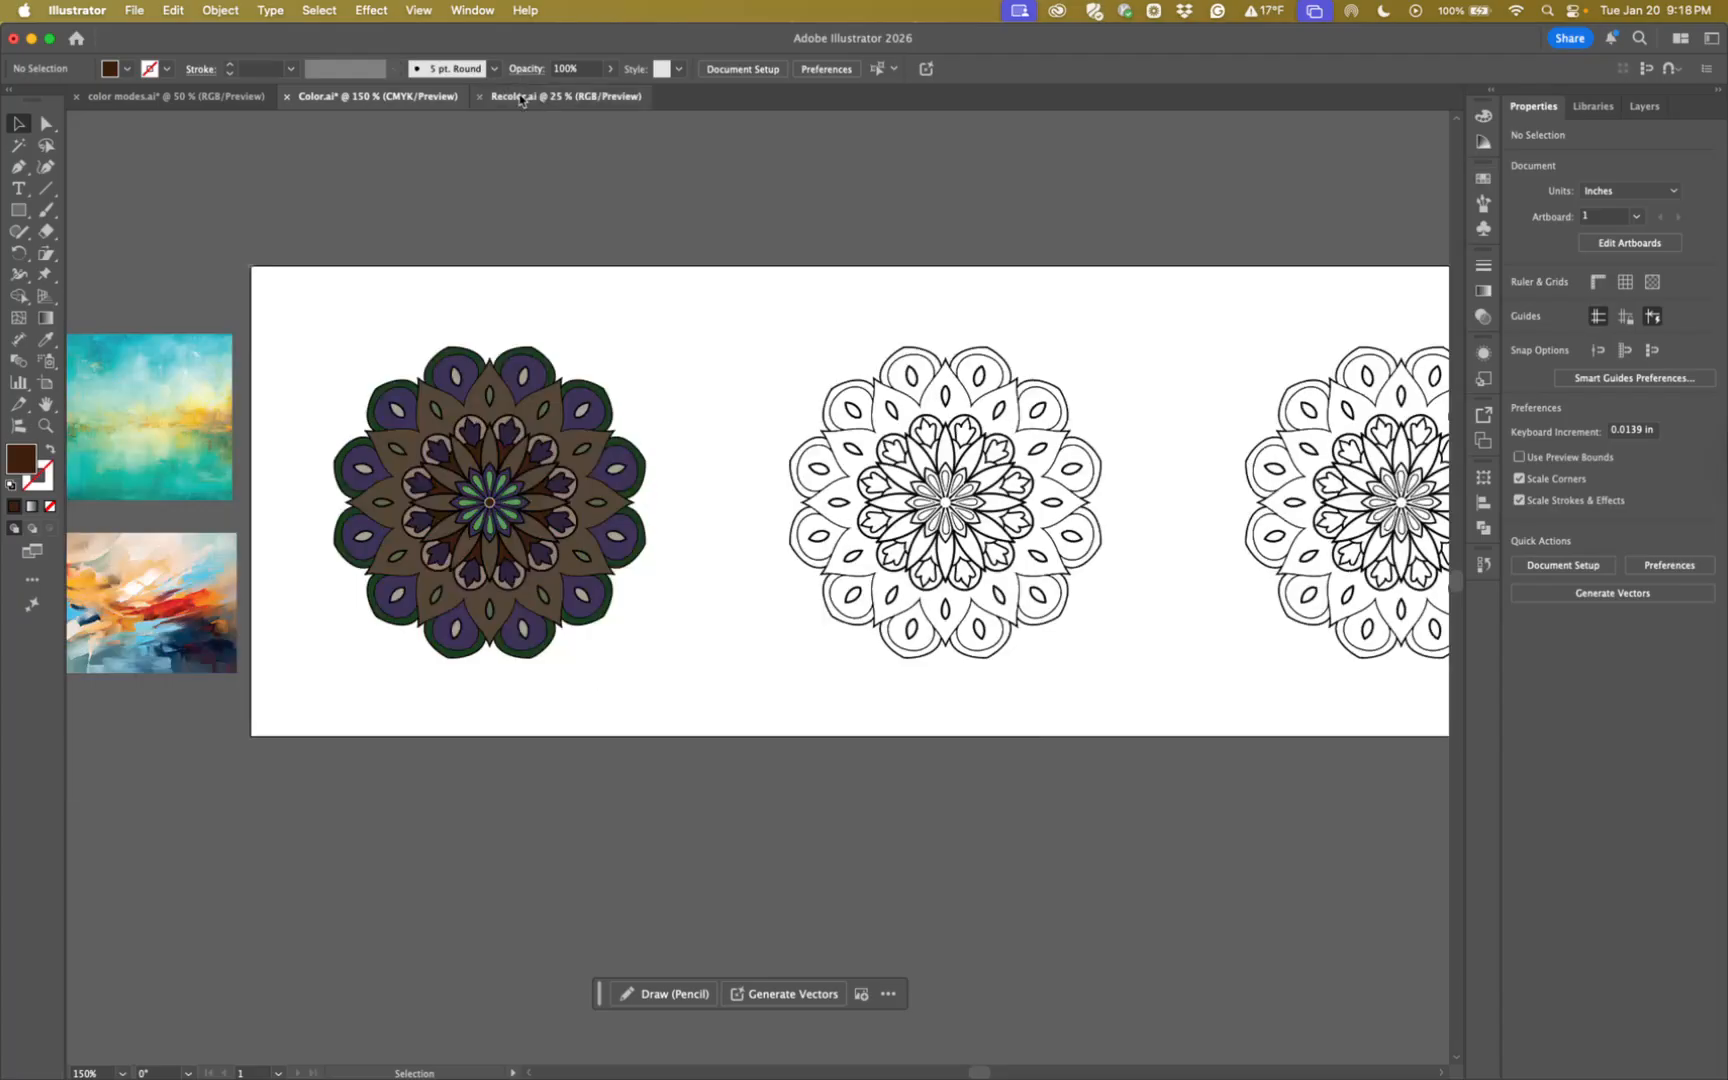
Switch to the Recolor.ai document, select the entire pattern artwork including its background and open Recolor for it.
left_click(530, 97)
left_click_drag(603, 187, 706, 258)
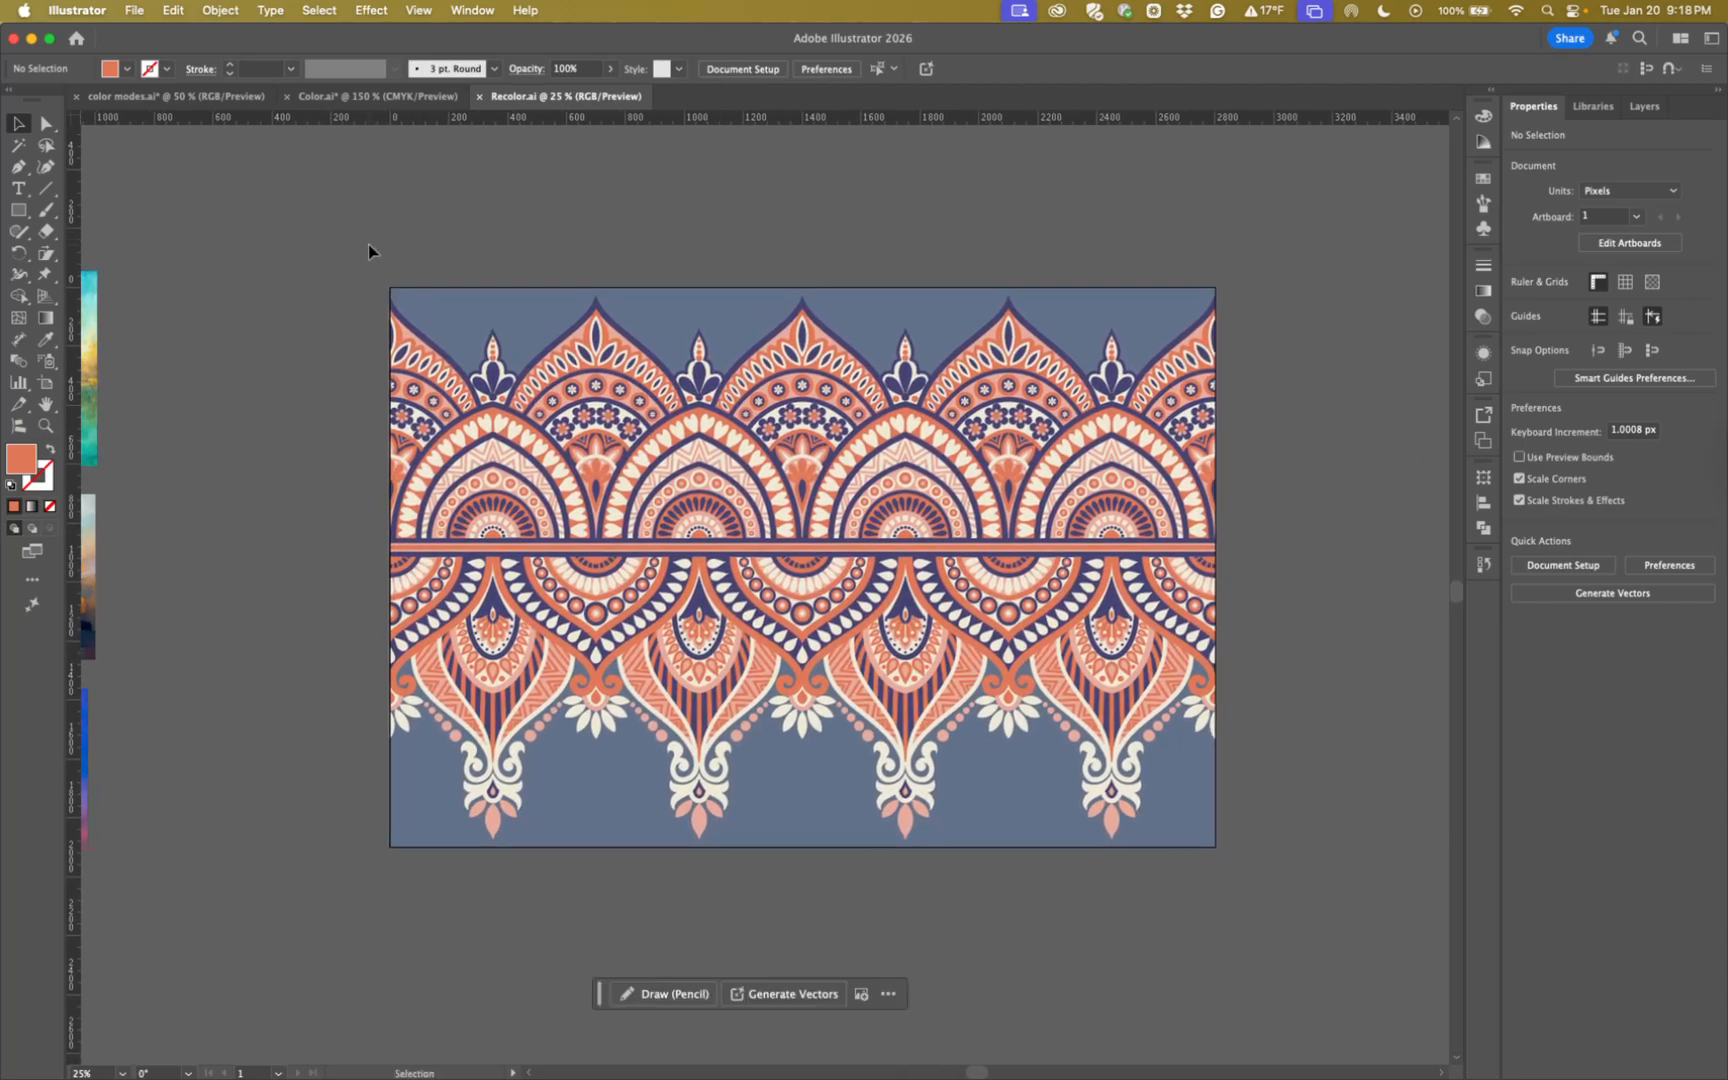
left_click_drag(371, 258, 1277, 909)
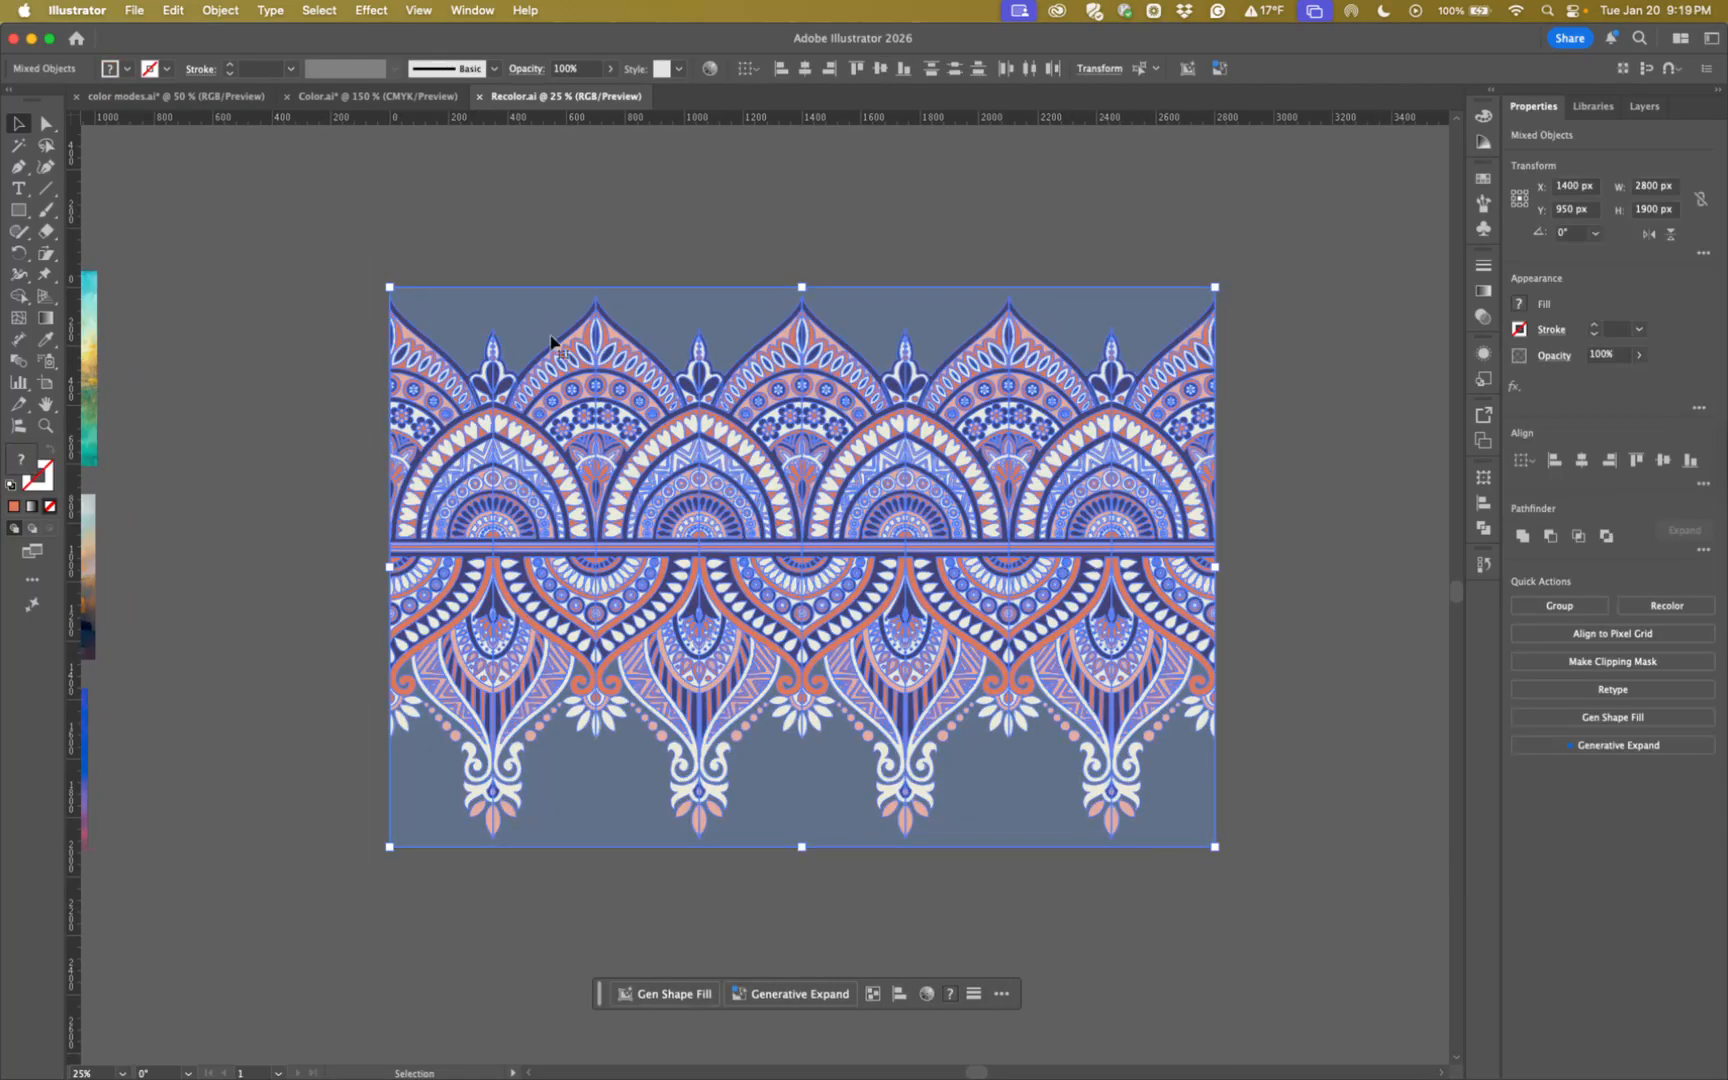
left_click(515, 232)
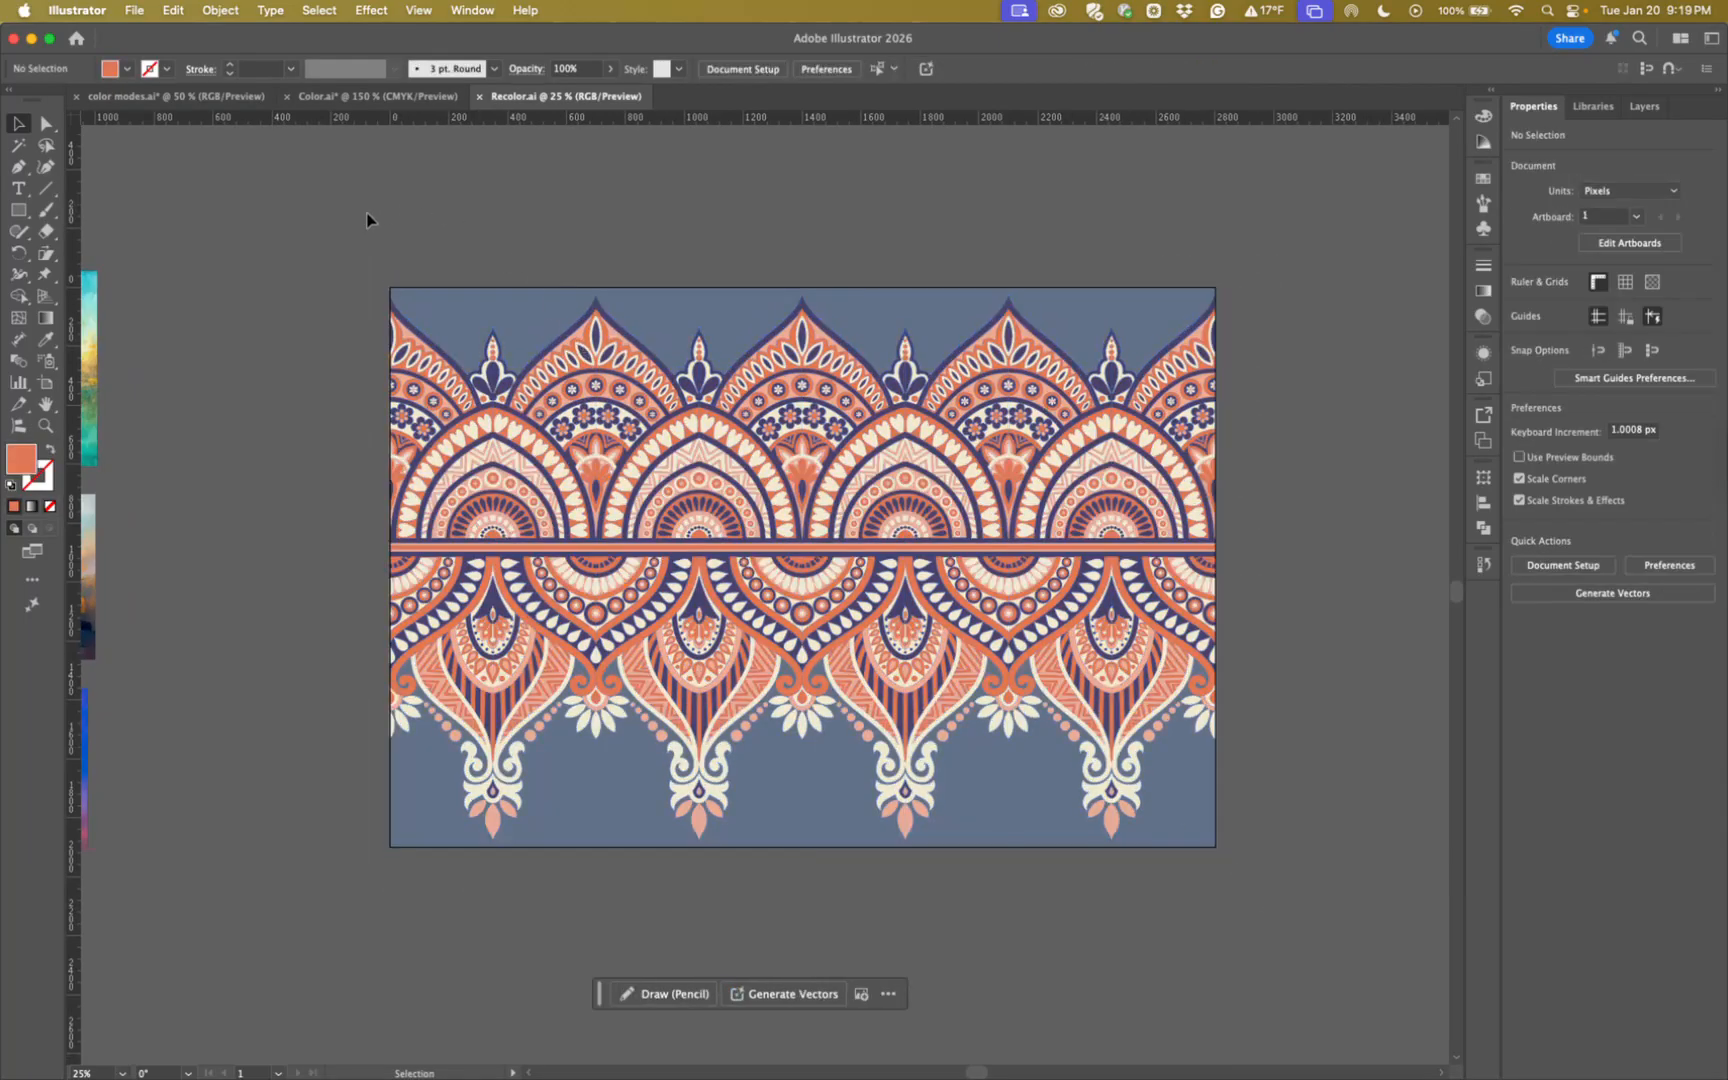
key("super+a")
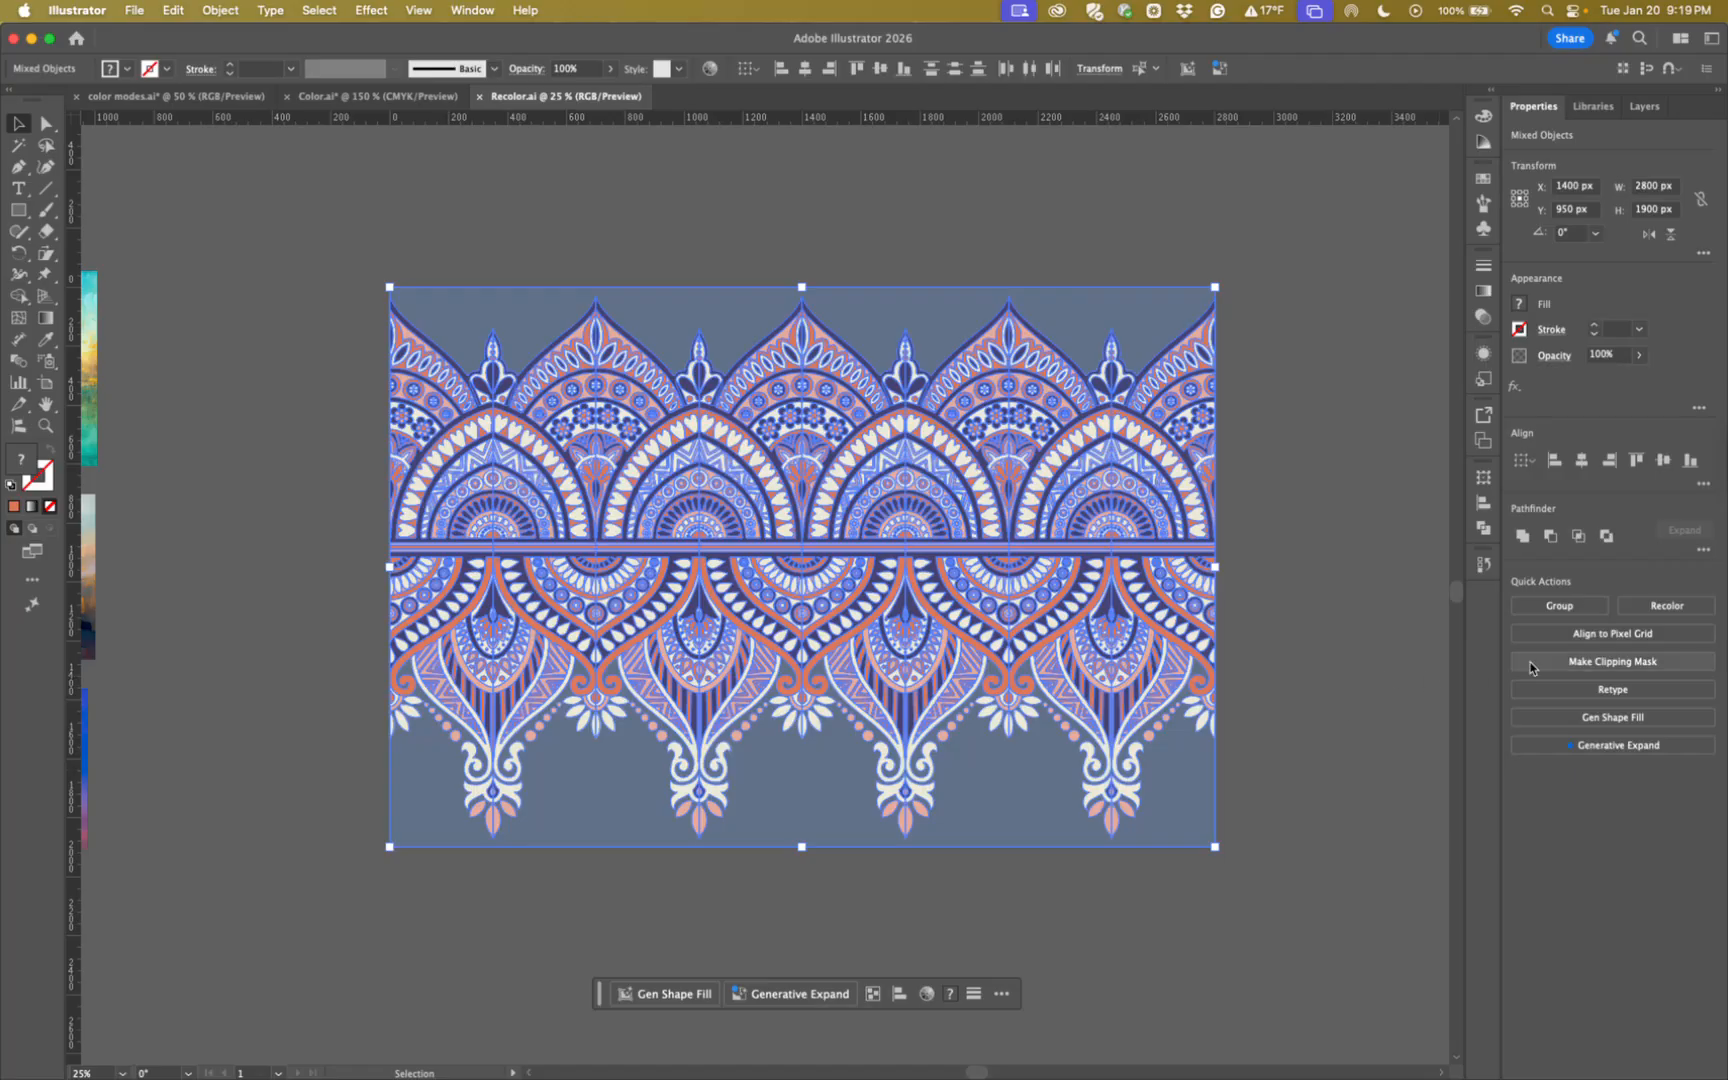
left_click(1632, 613)
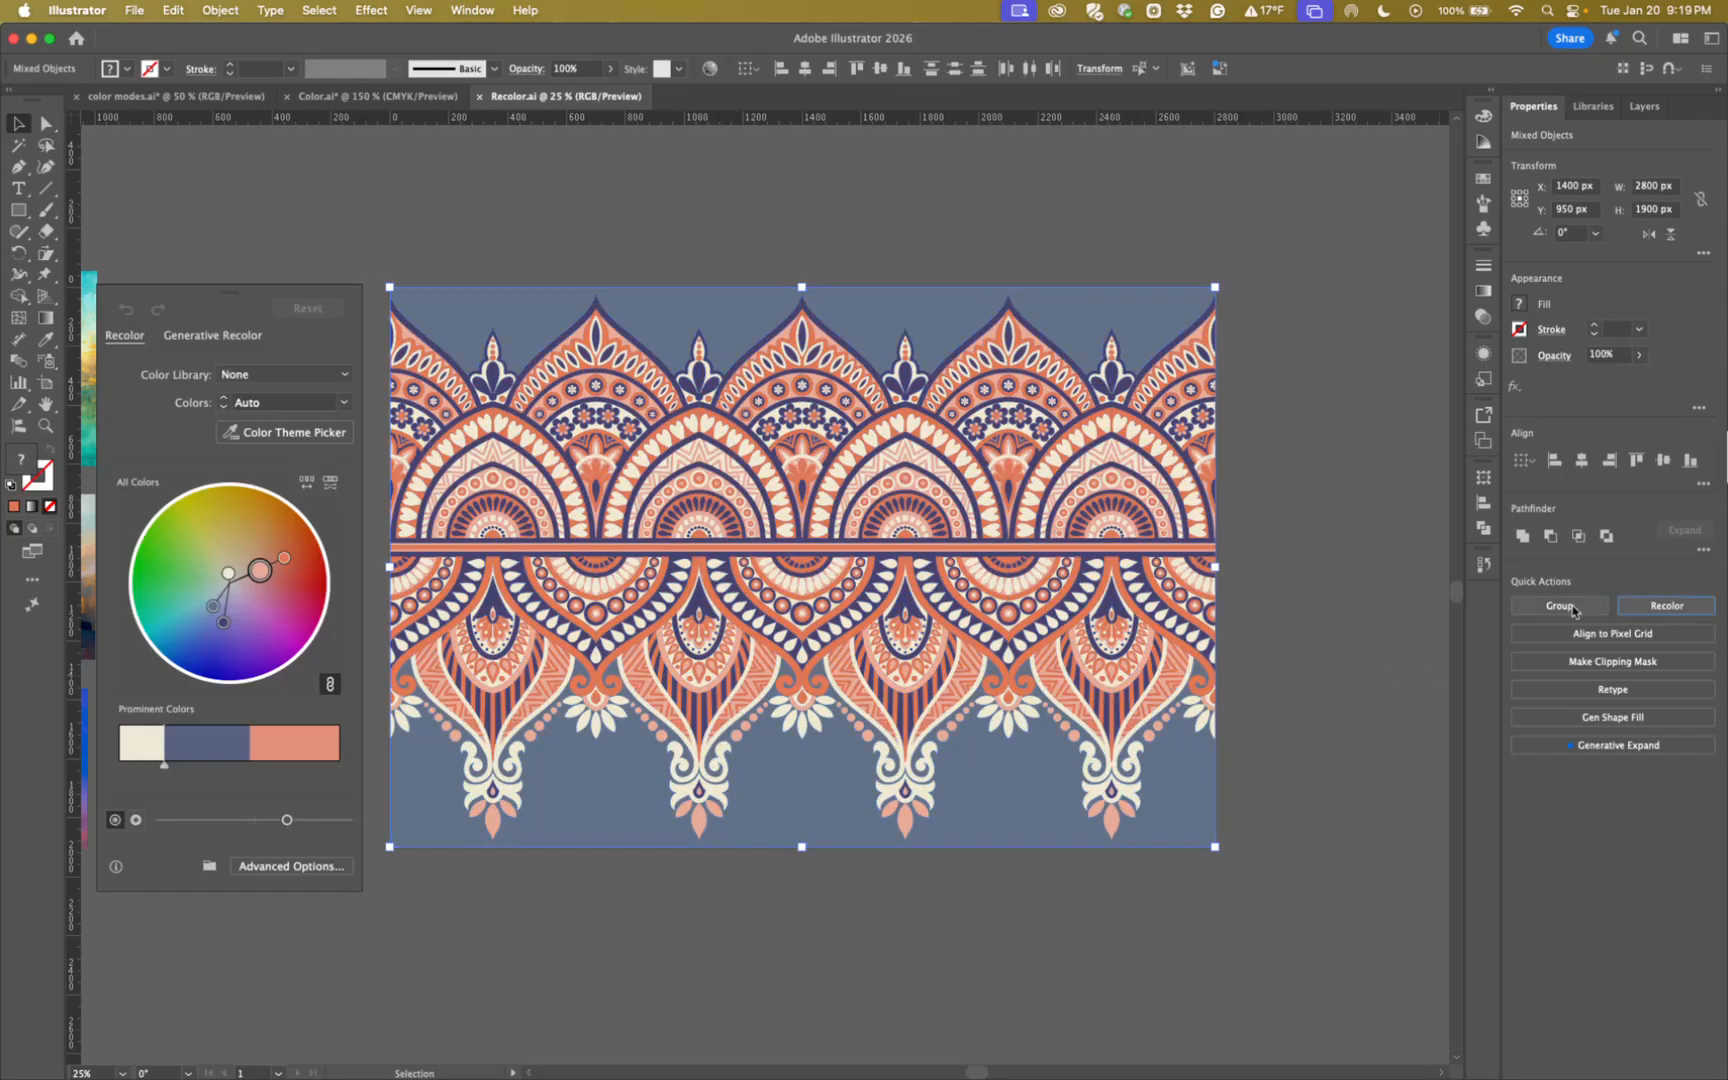
left_click_drag(212, 289, 275, 279)
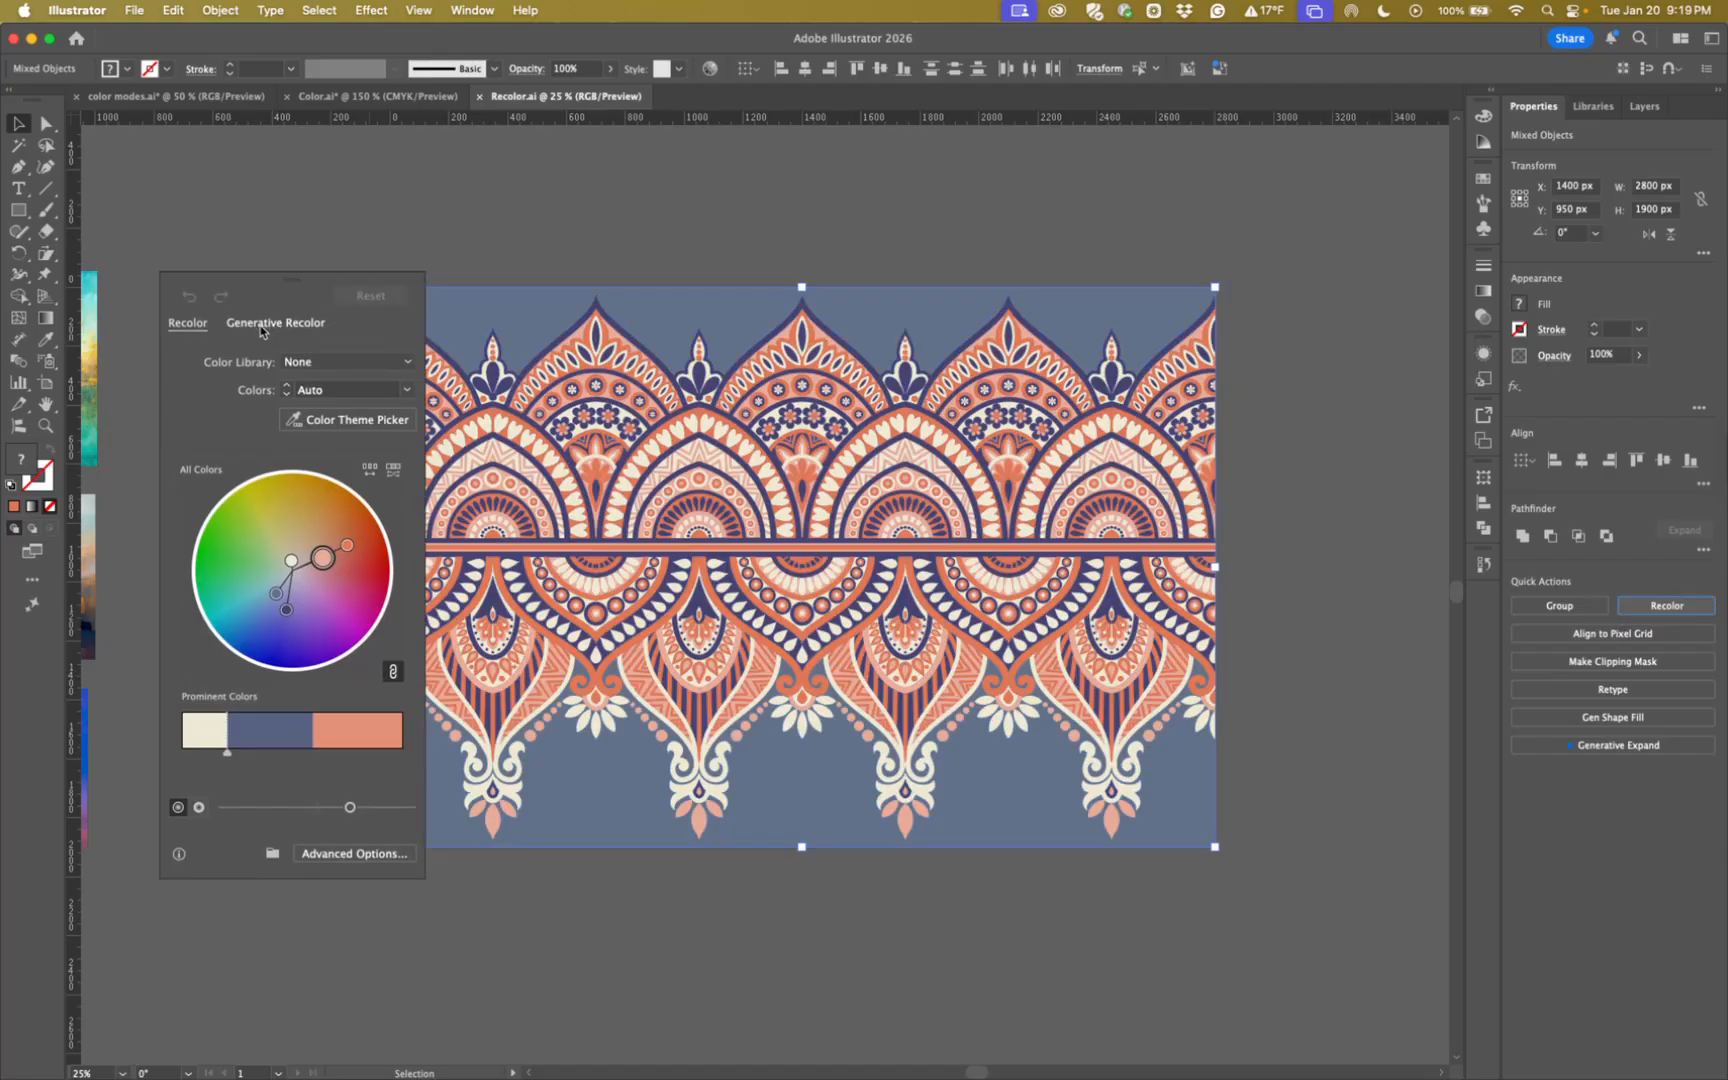
Open Generative Recolor for the pattern and try several sample prompts, including Salmon sushi and Yellow submarine.
left_click(262, 323)
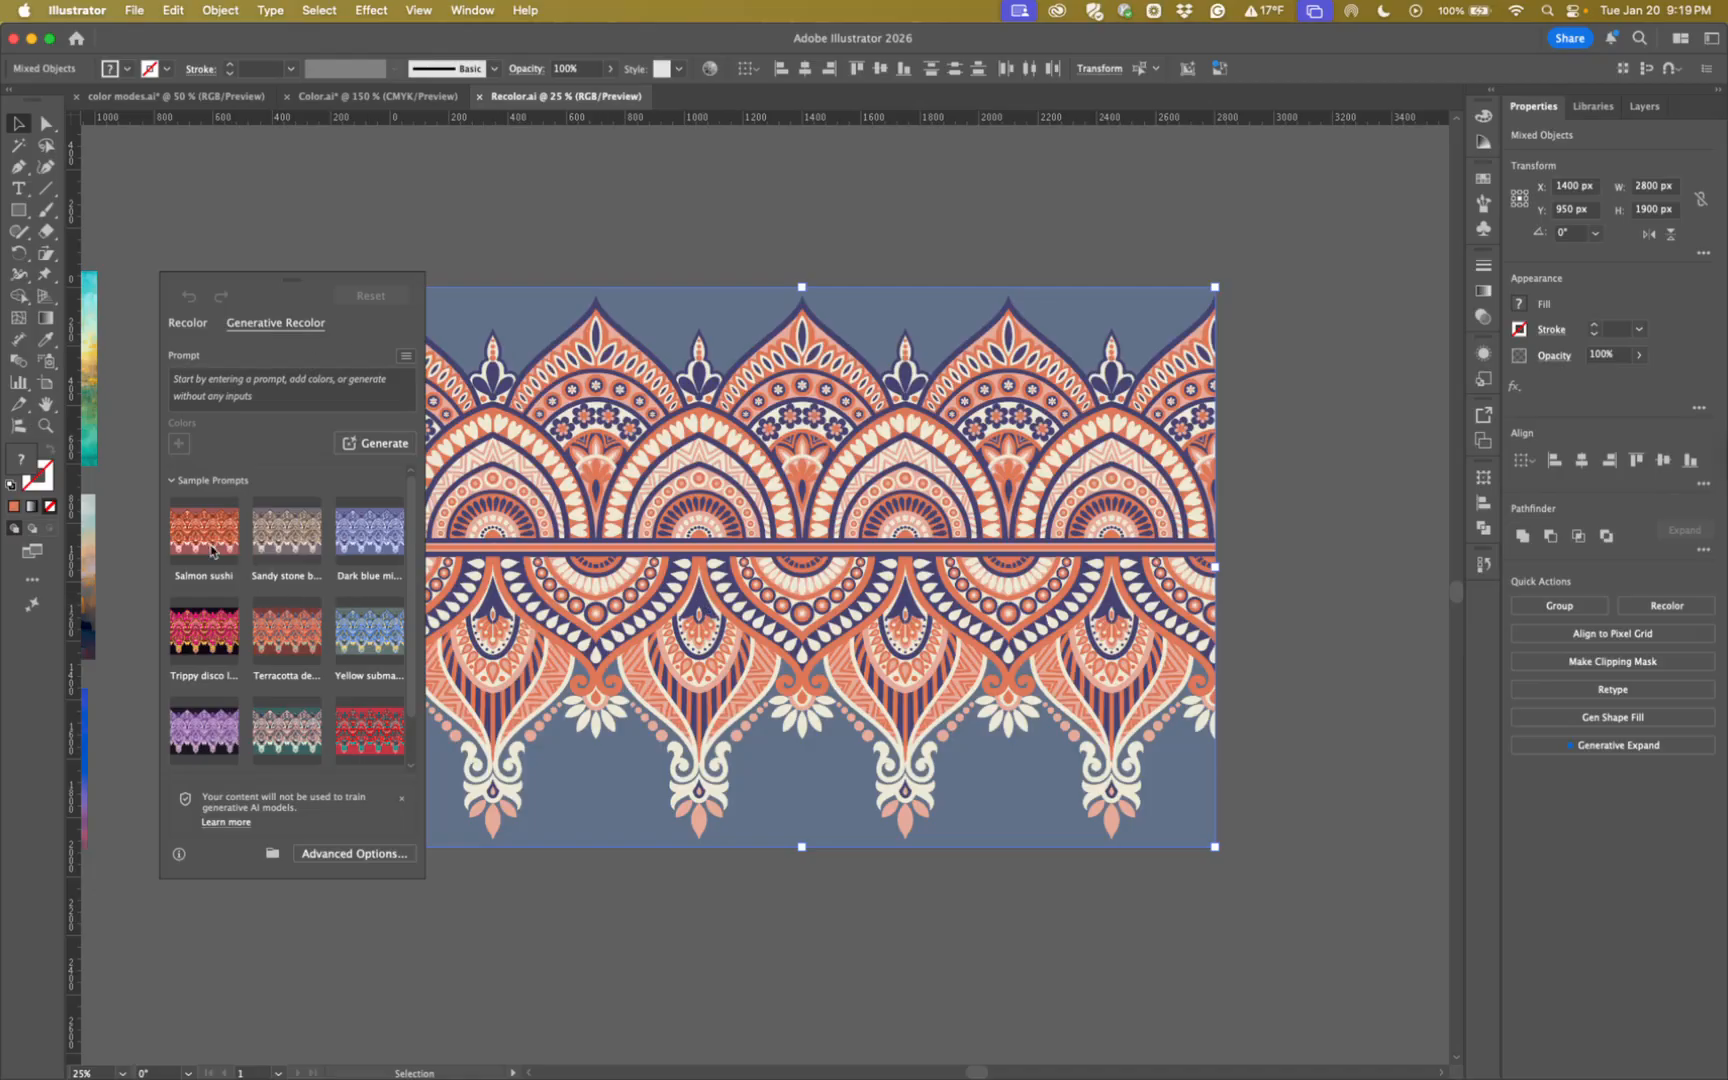
left_click_drag(421, 879, 368, 789)
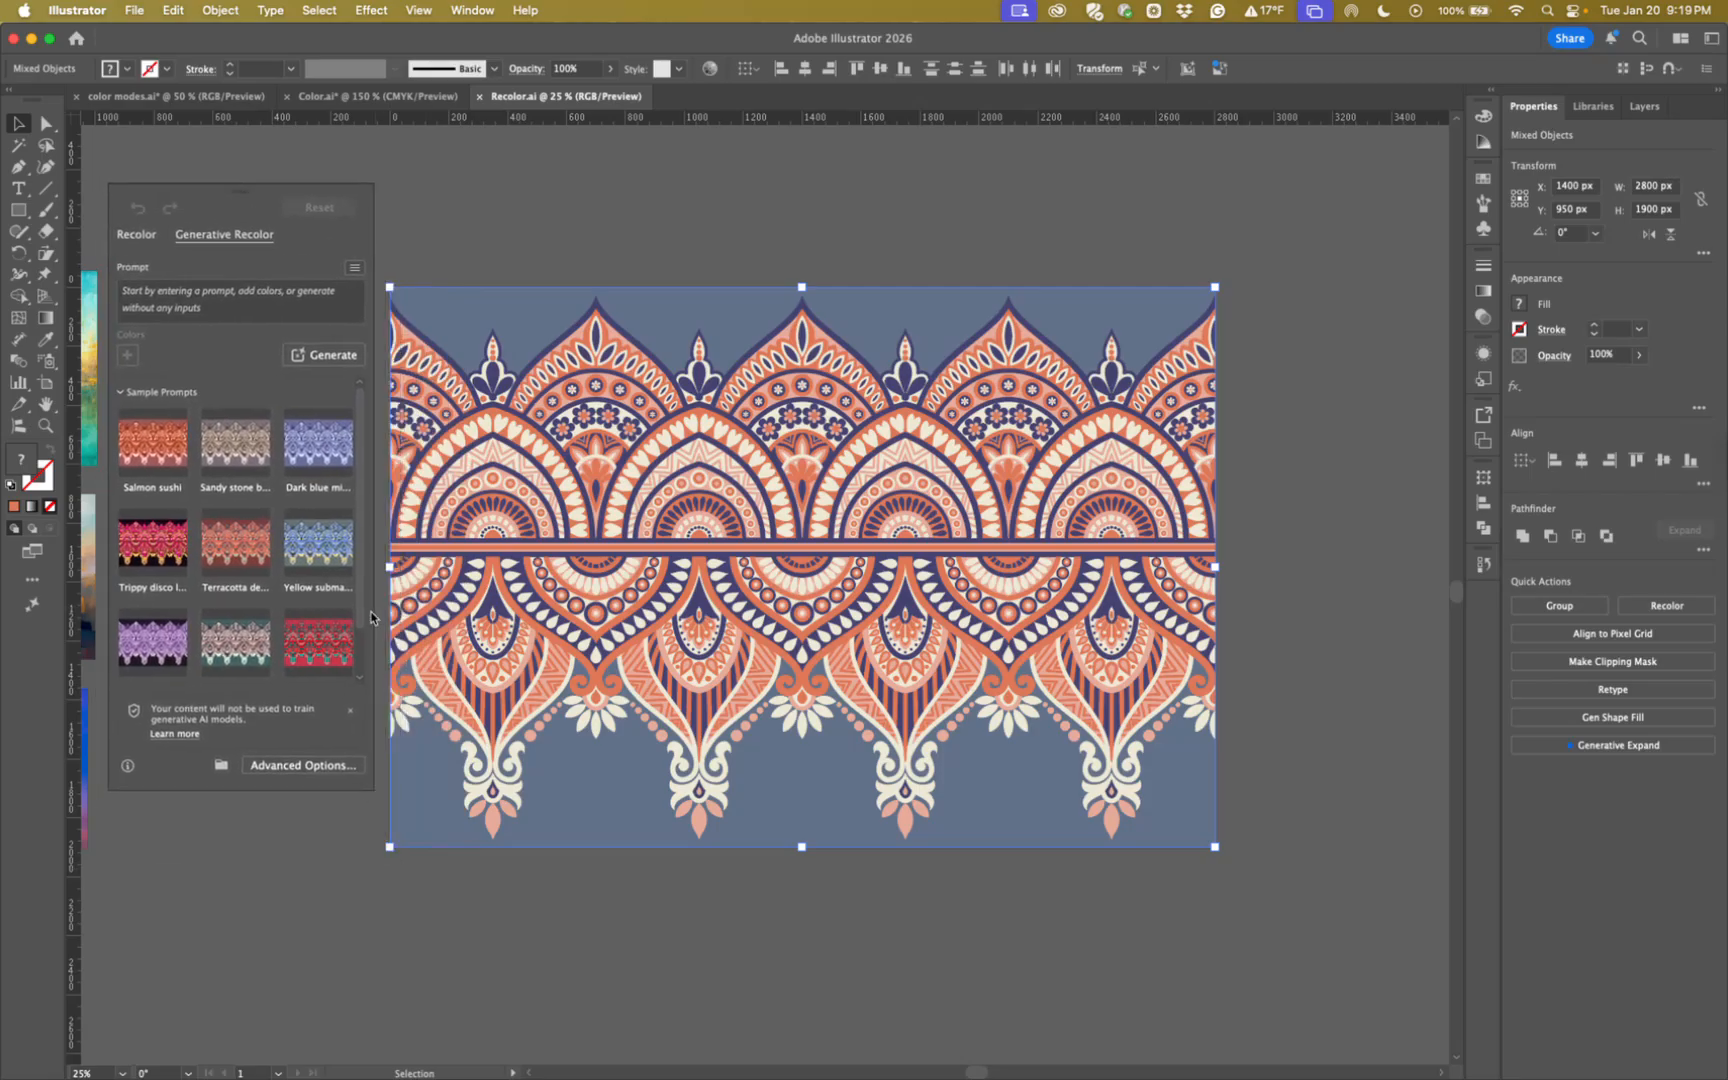
left_click(318, 551)
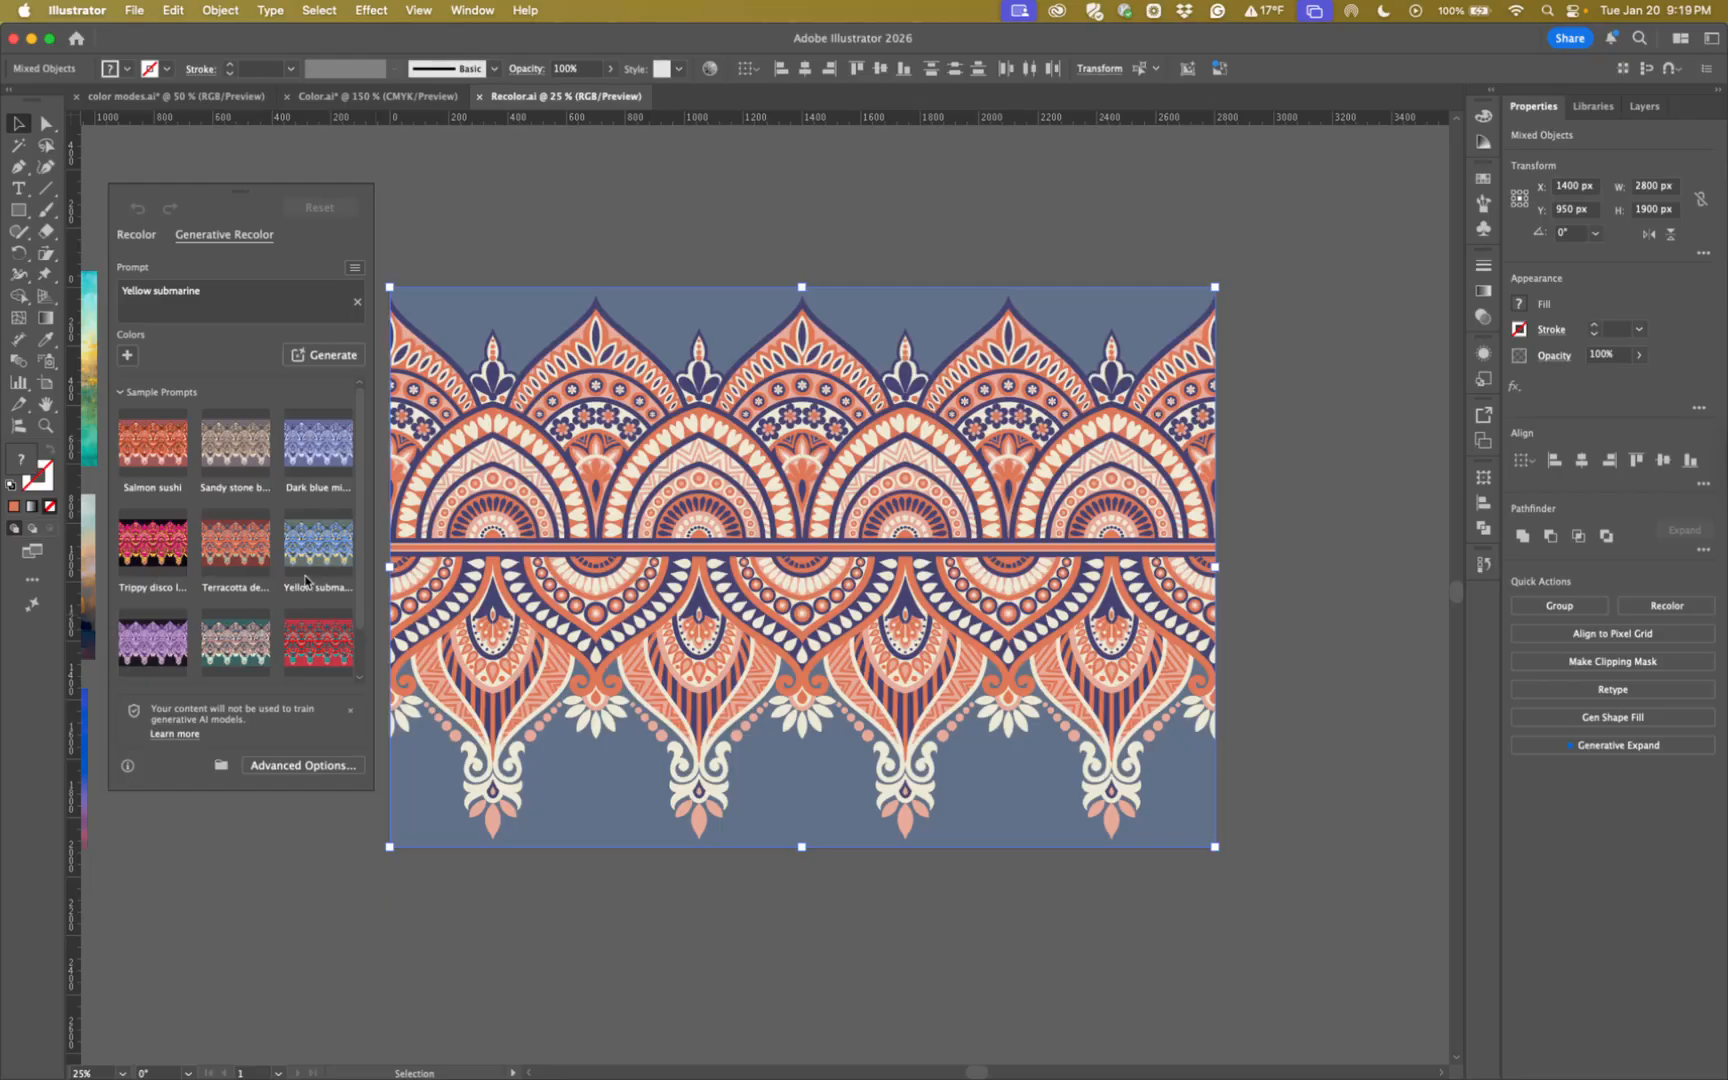
left_click(153, 453)
left_click(306, 453)
left_click(296, 535)
Replace the Generative Recolor prompt with "Arts and Crafts" and generate color variations from it.
left_click(219, 290)
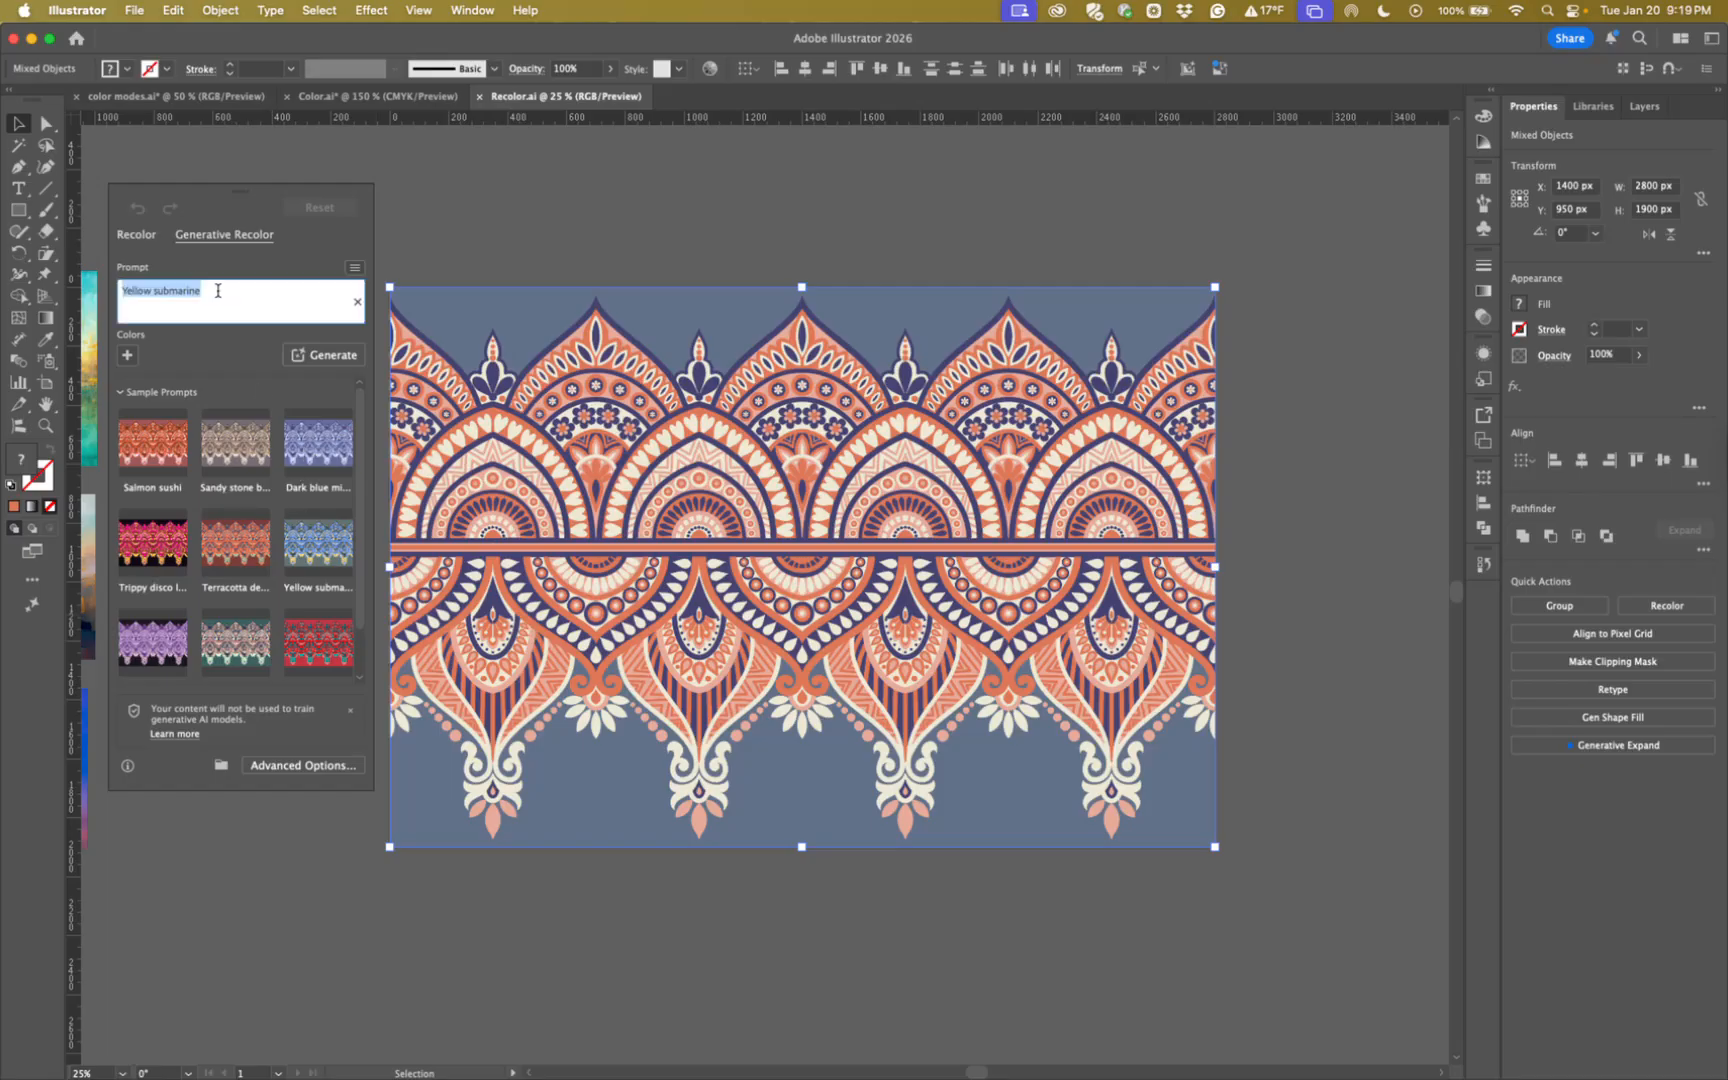
type("Arts and Crafts")
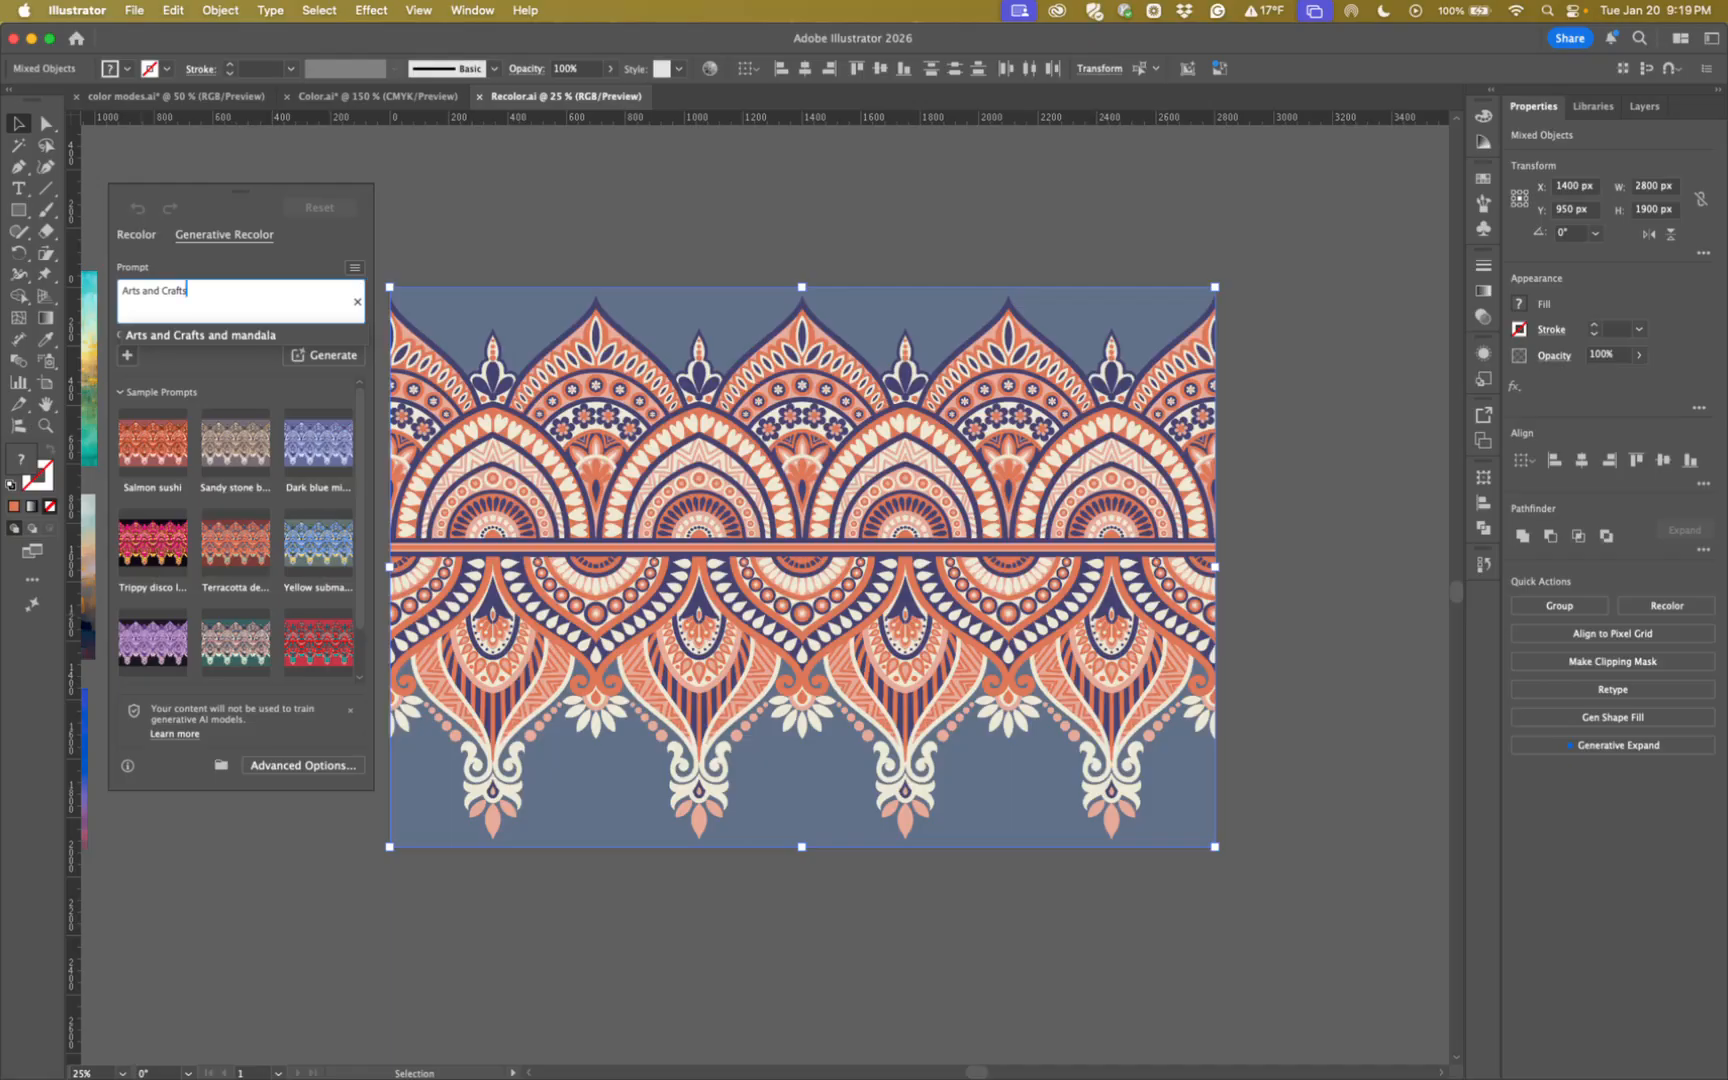
key("Return")
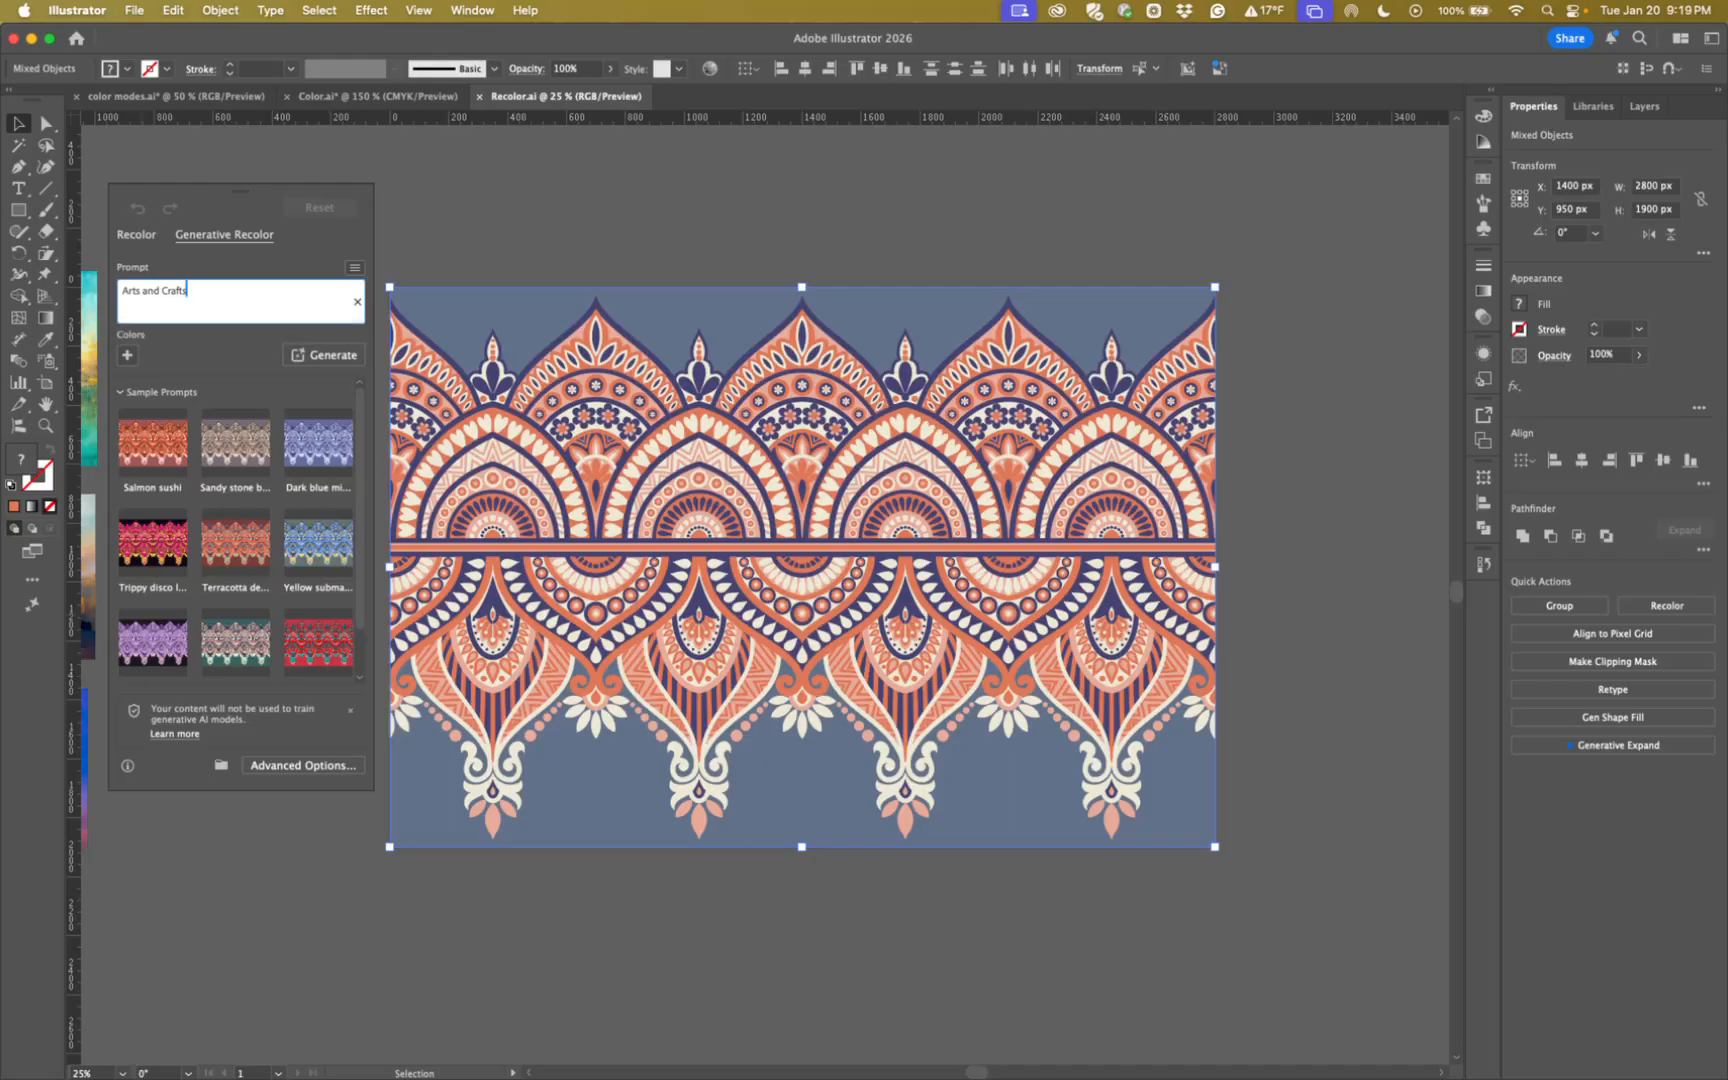
left_click(317, 356)
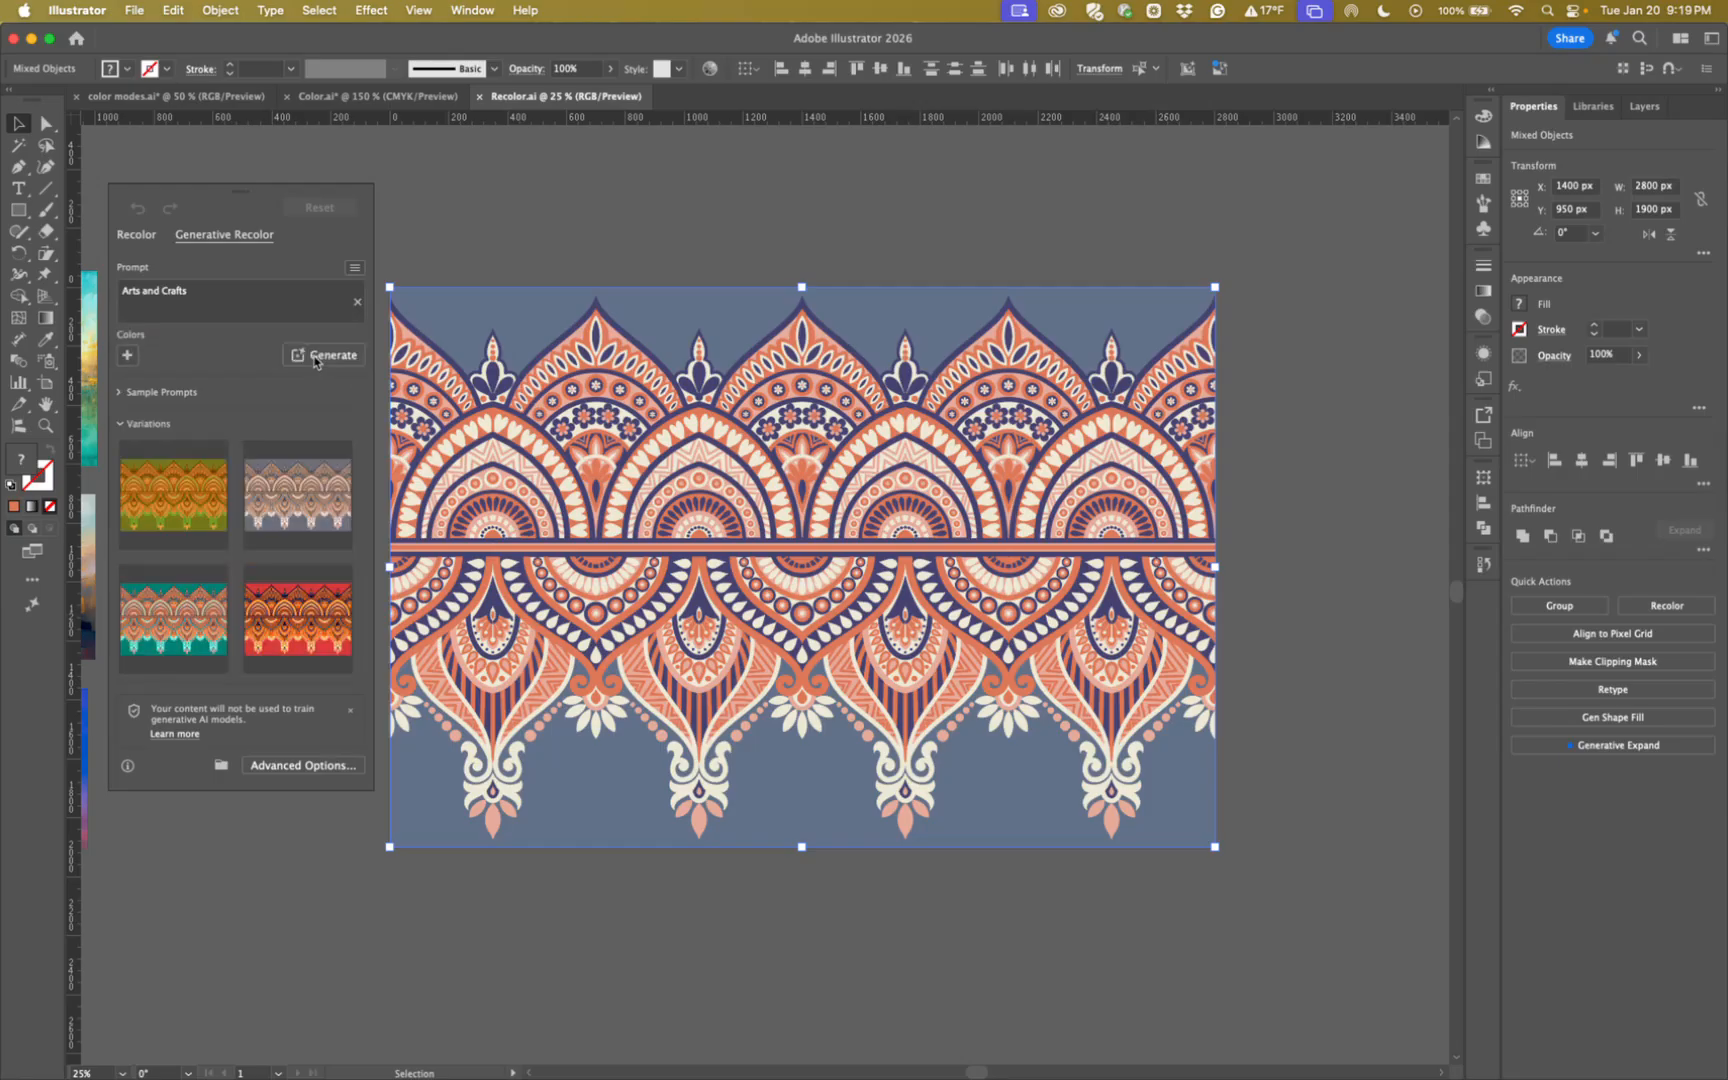
Apply the Arts and Crafts variations to the pattern one after another, ending with the teal-background one.
left_click(193, 506)
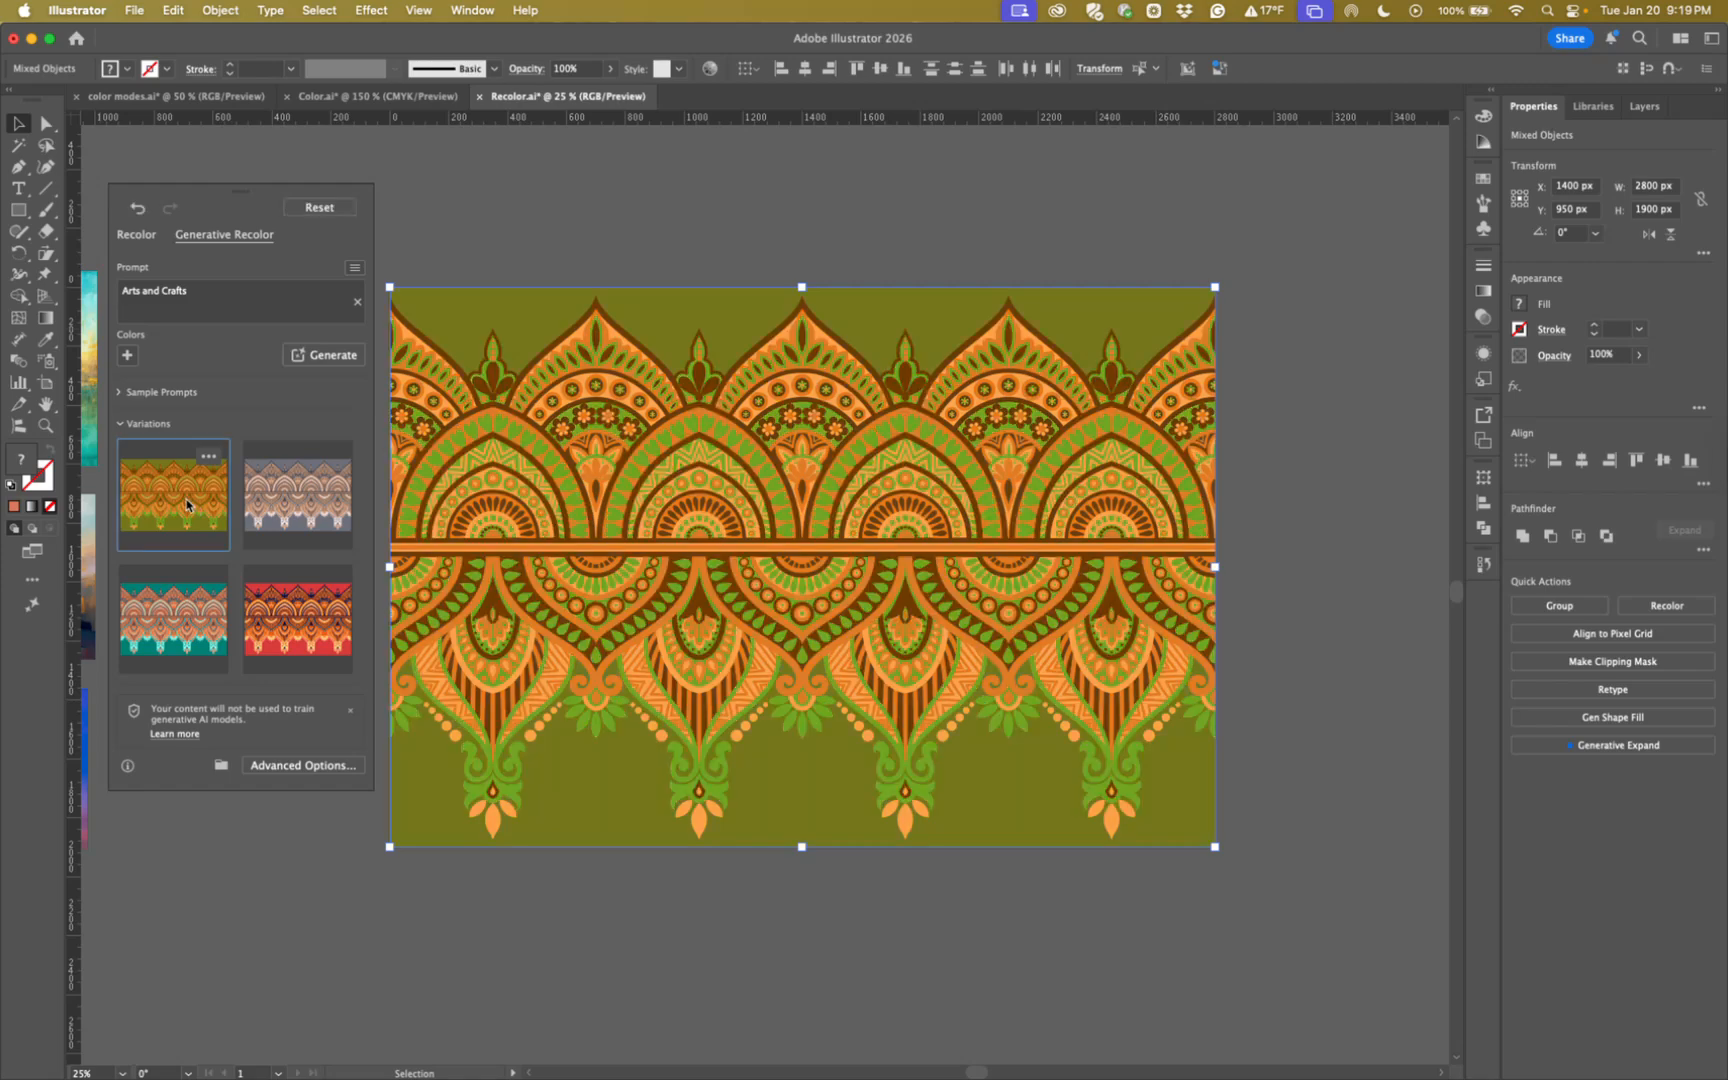
left_click(286, 503)
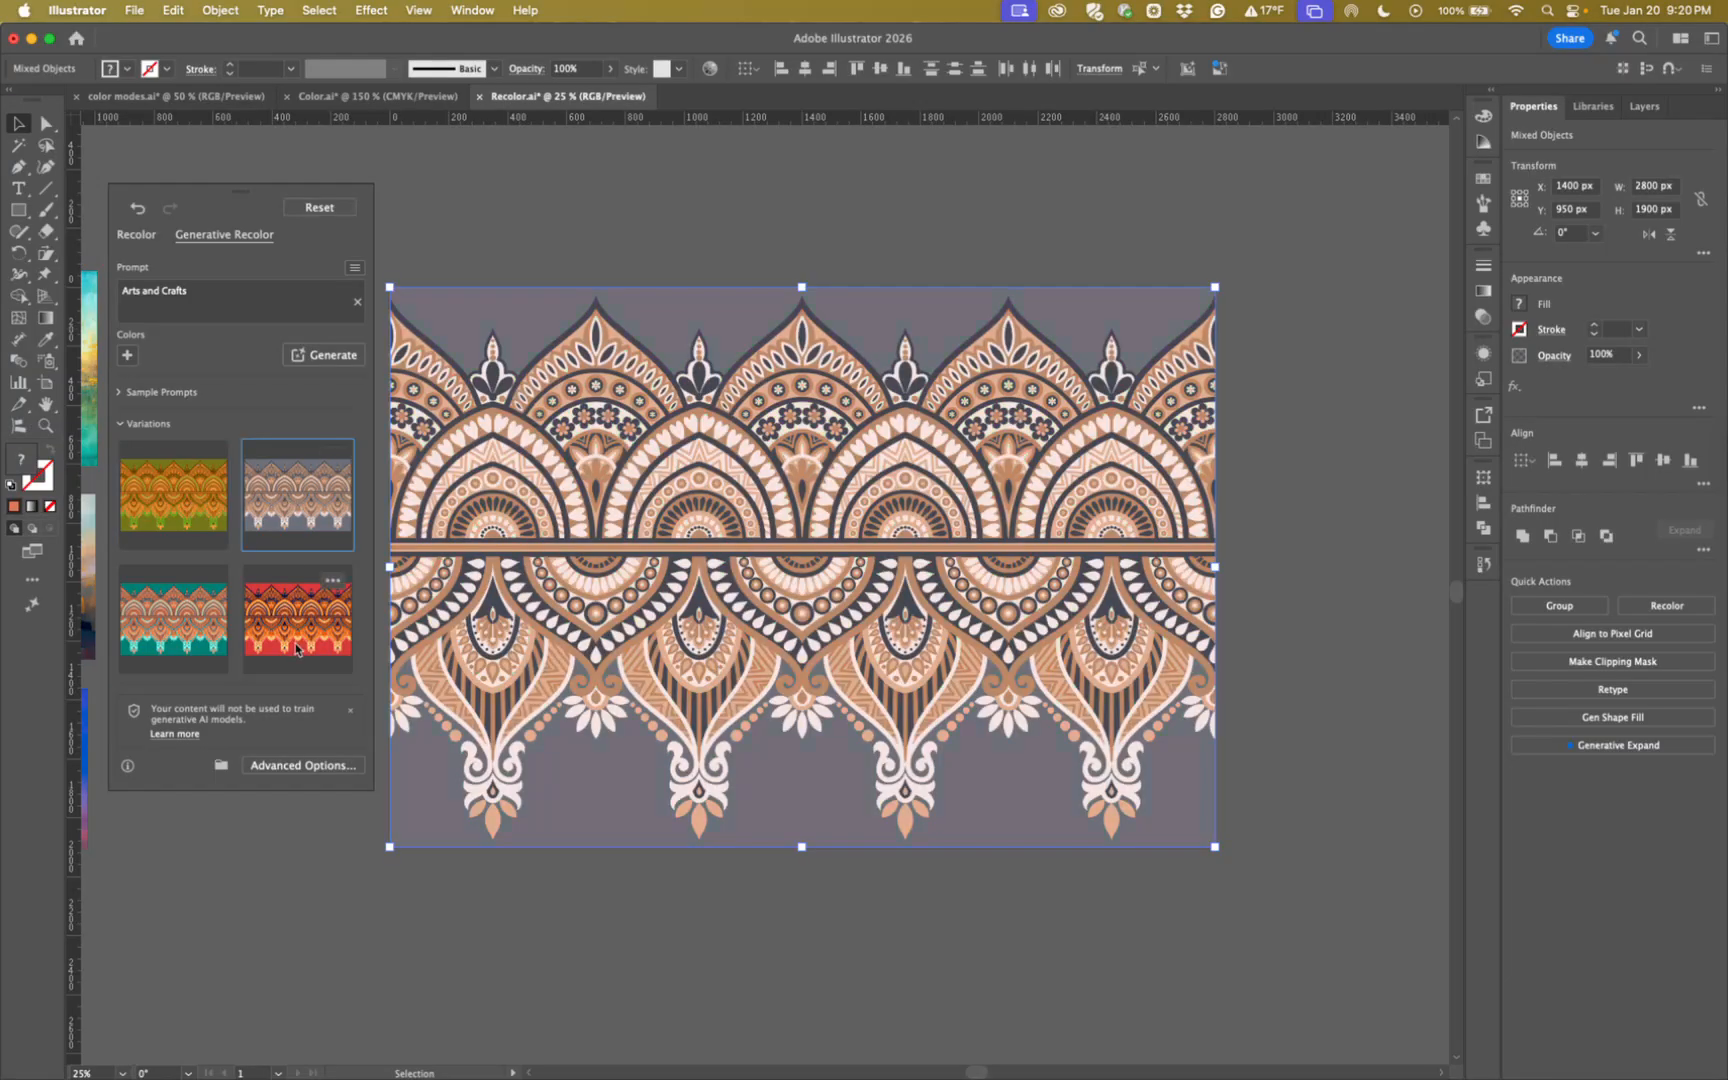
left_click(293, 636)
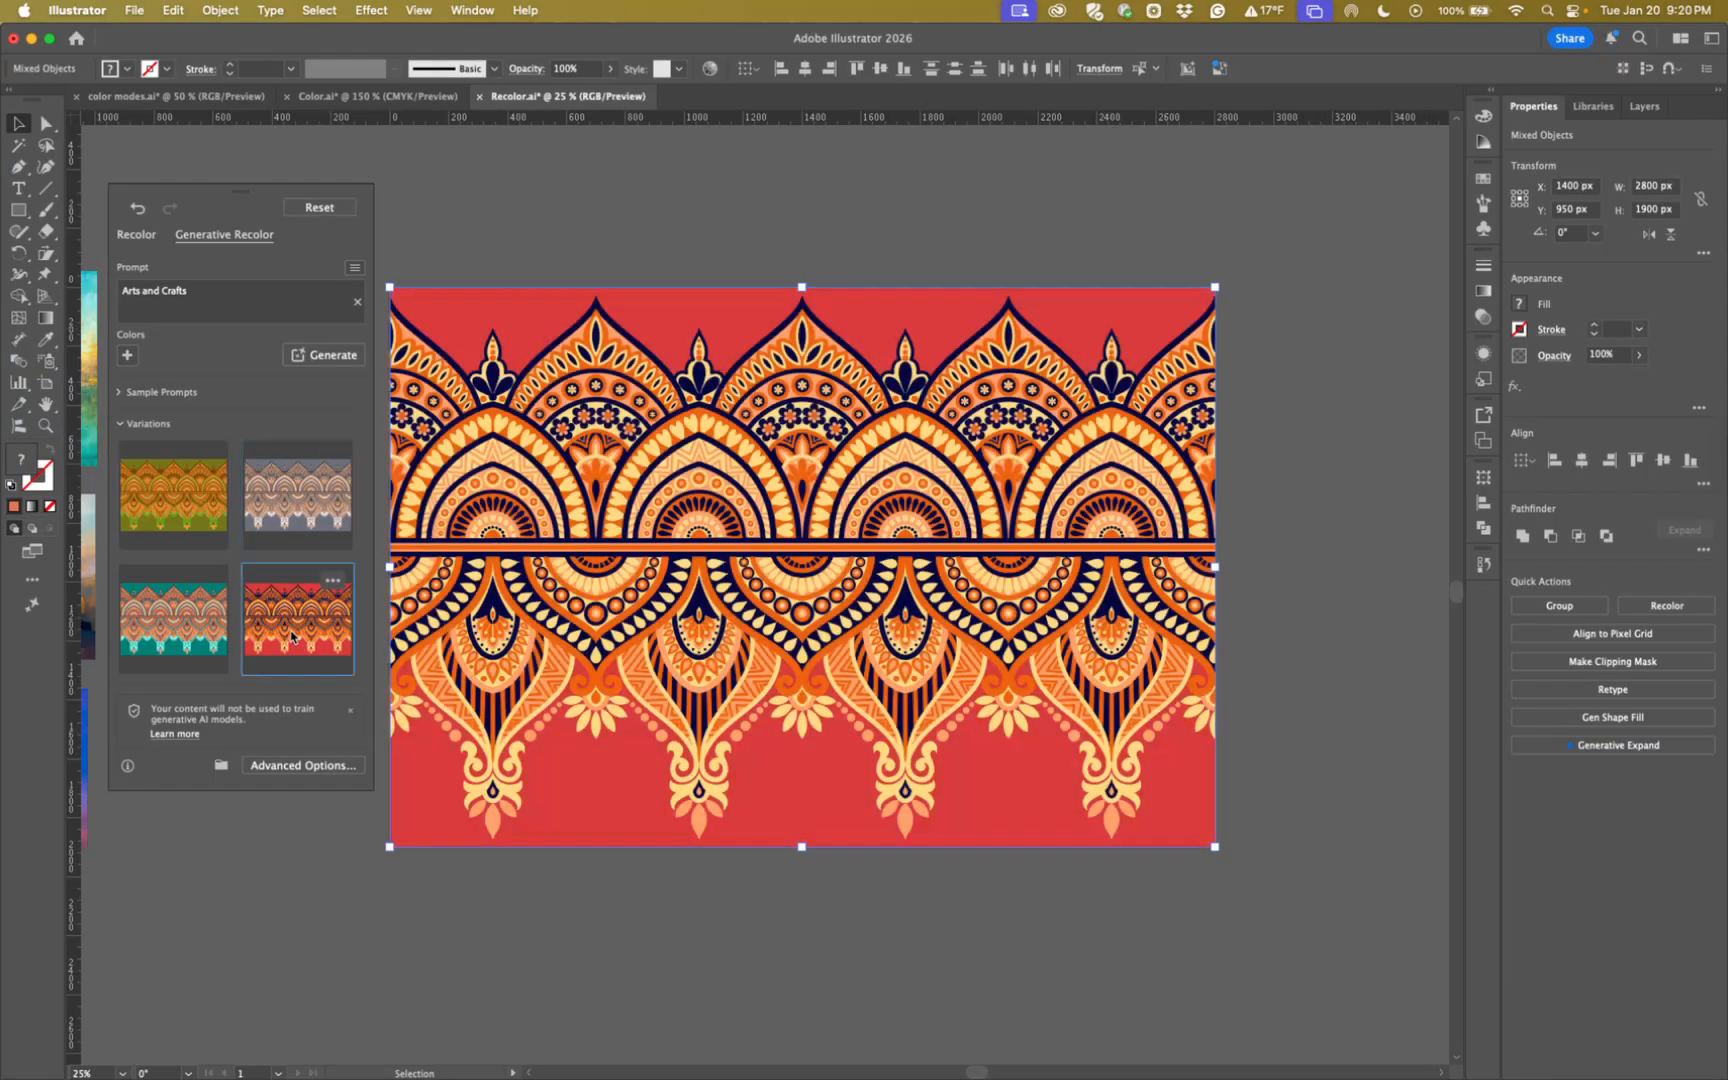
left_click(187, 631)
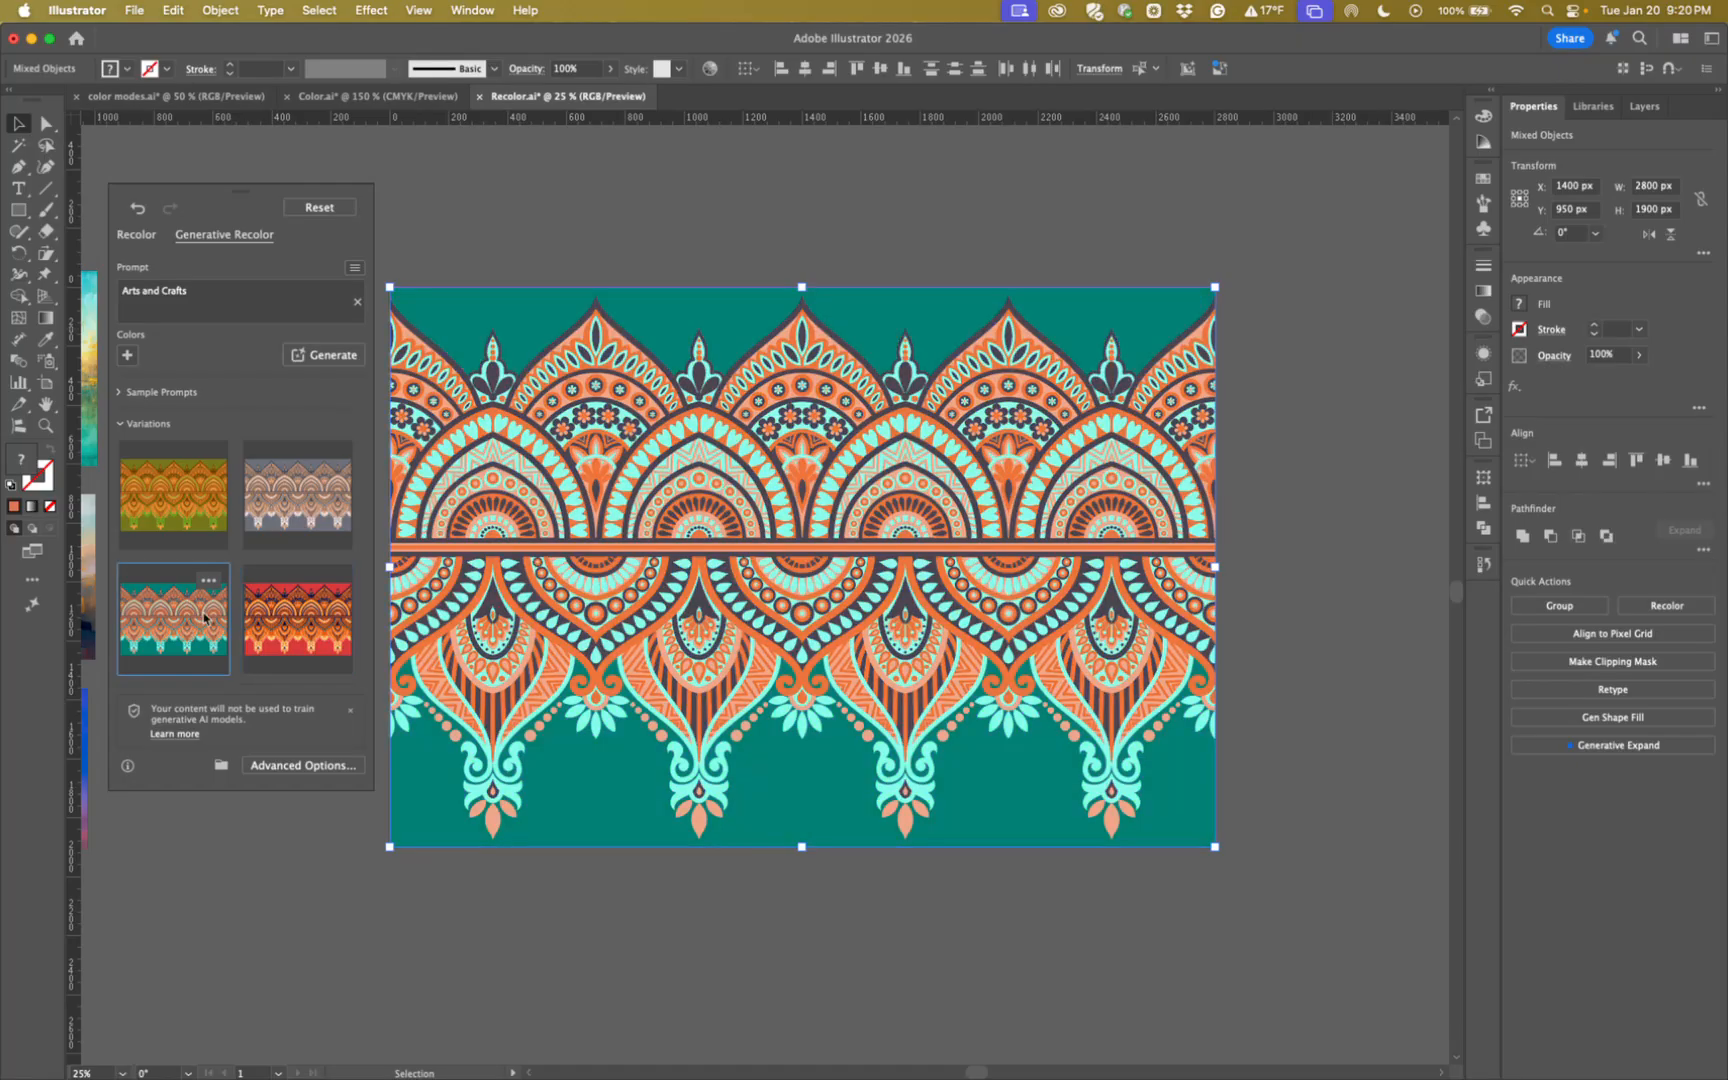
scroll(204, 612, "down", 5)
scroll(204, 612, "up", 6)
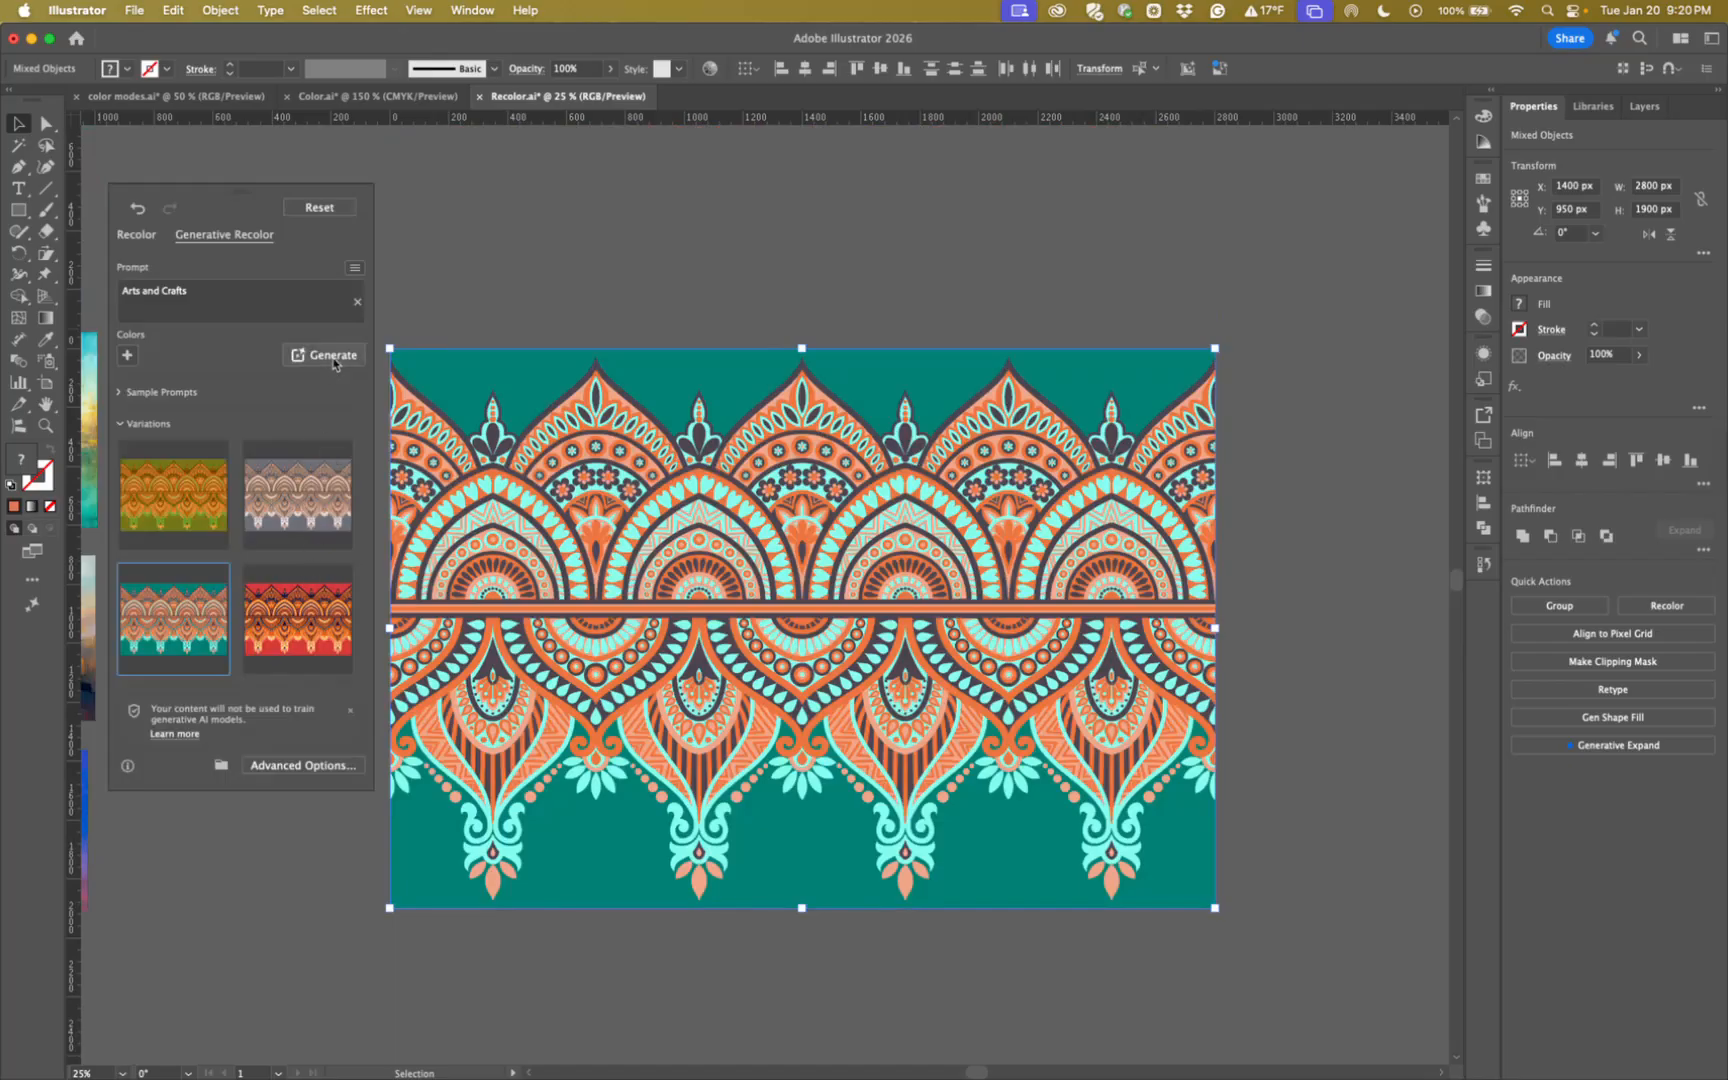
Add red to the Arts and Crafts prompt's colors, generate new variations and try each of the four on the pattern.
left_click(127, 356)
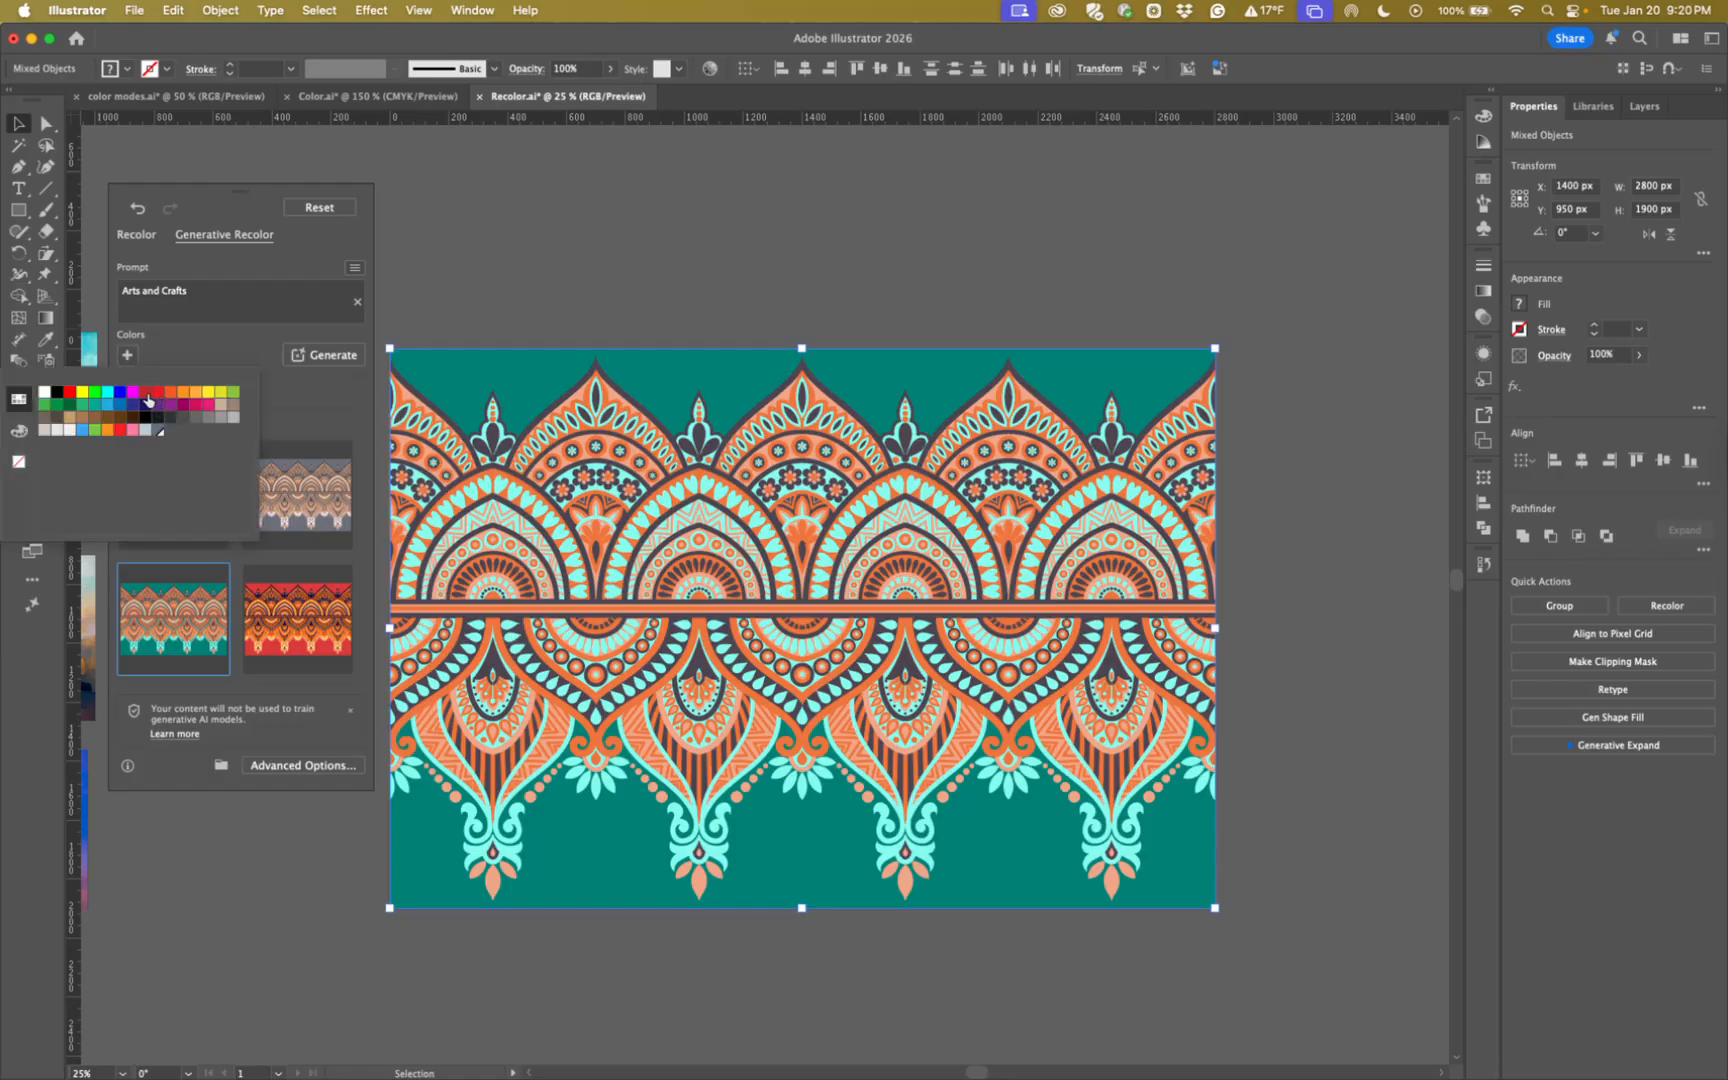
left_click(144, 395)
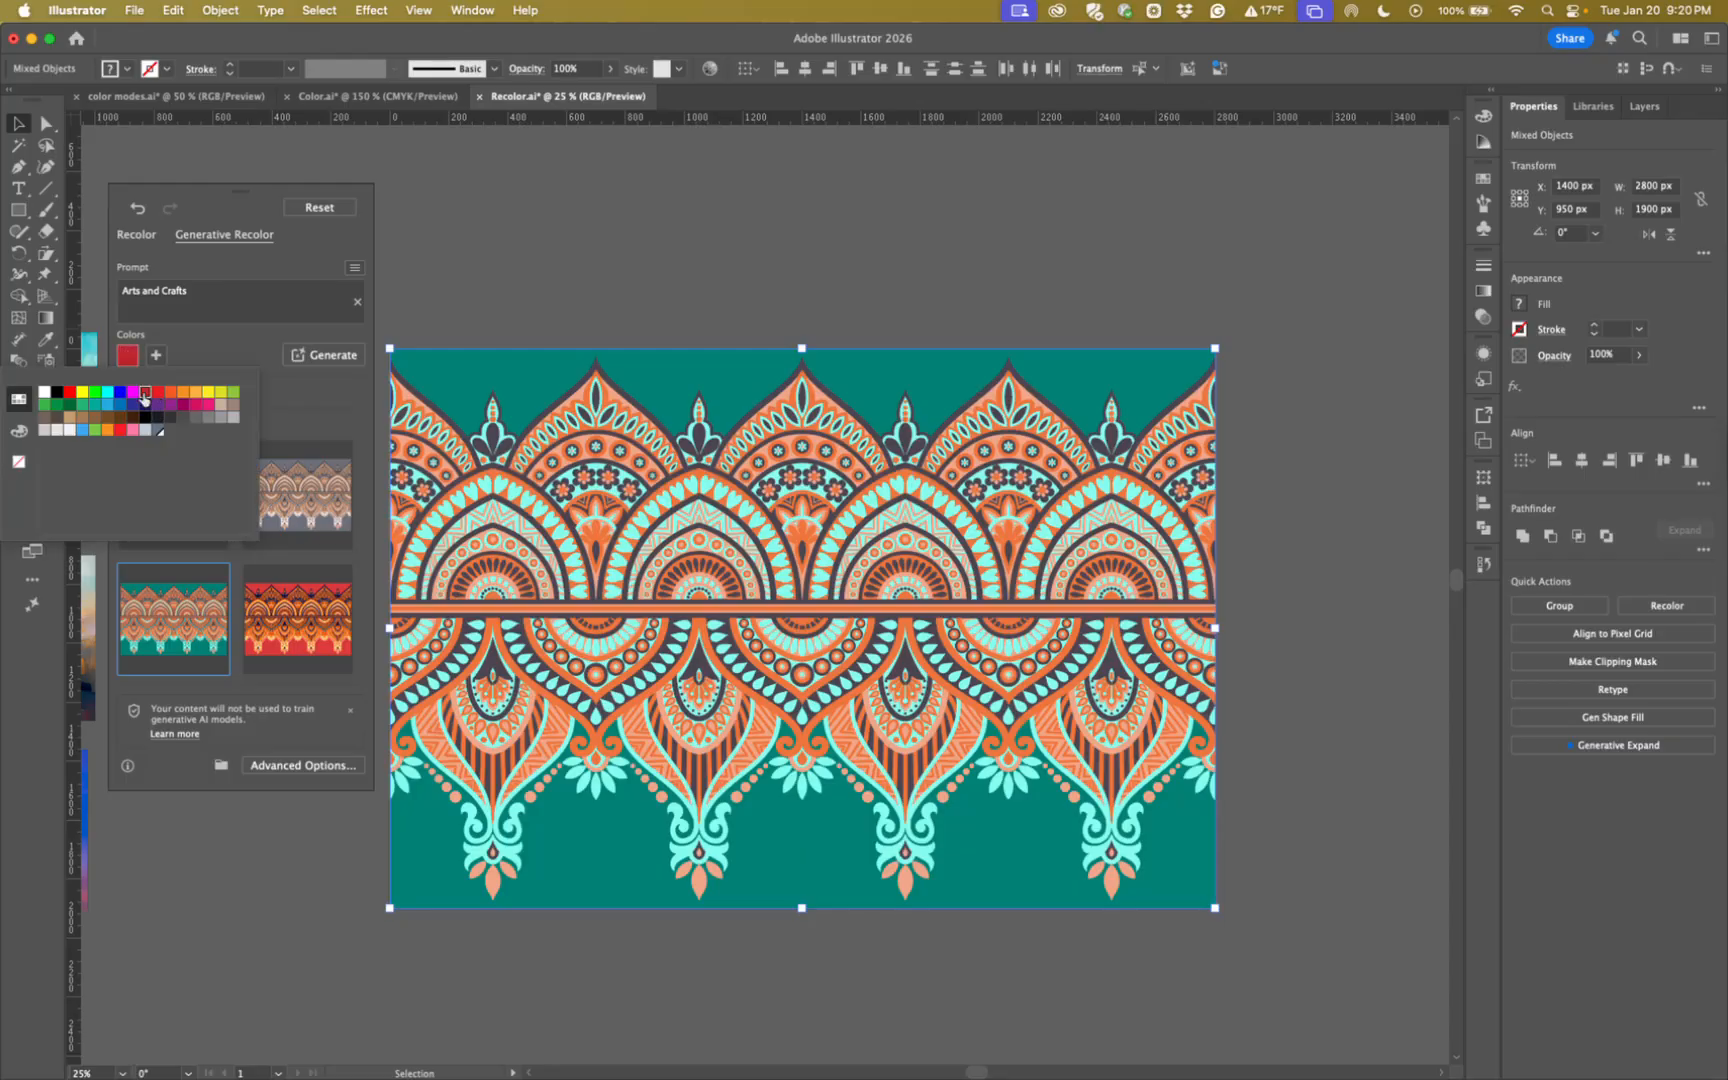
left_click(327, 357)
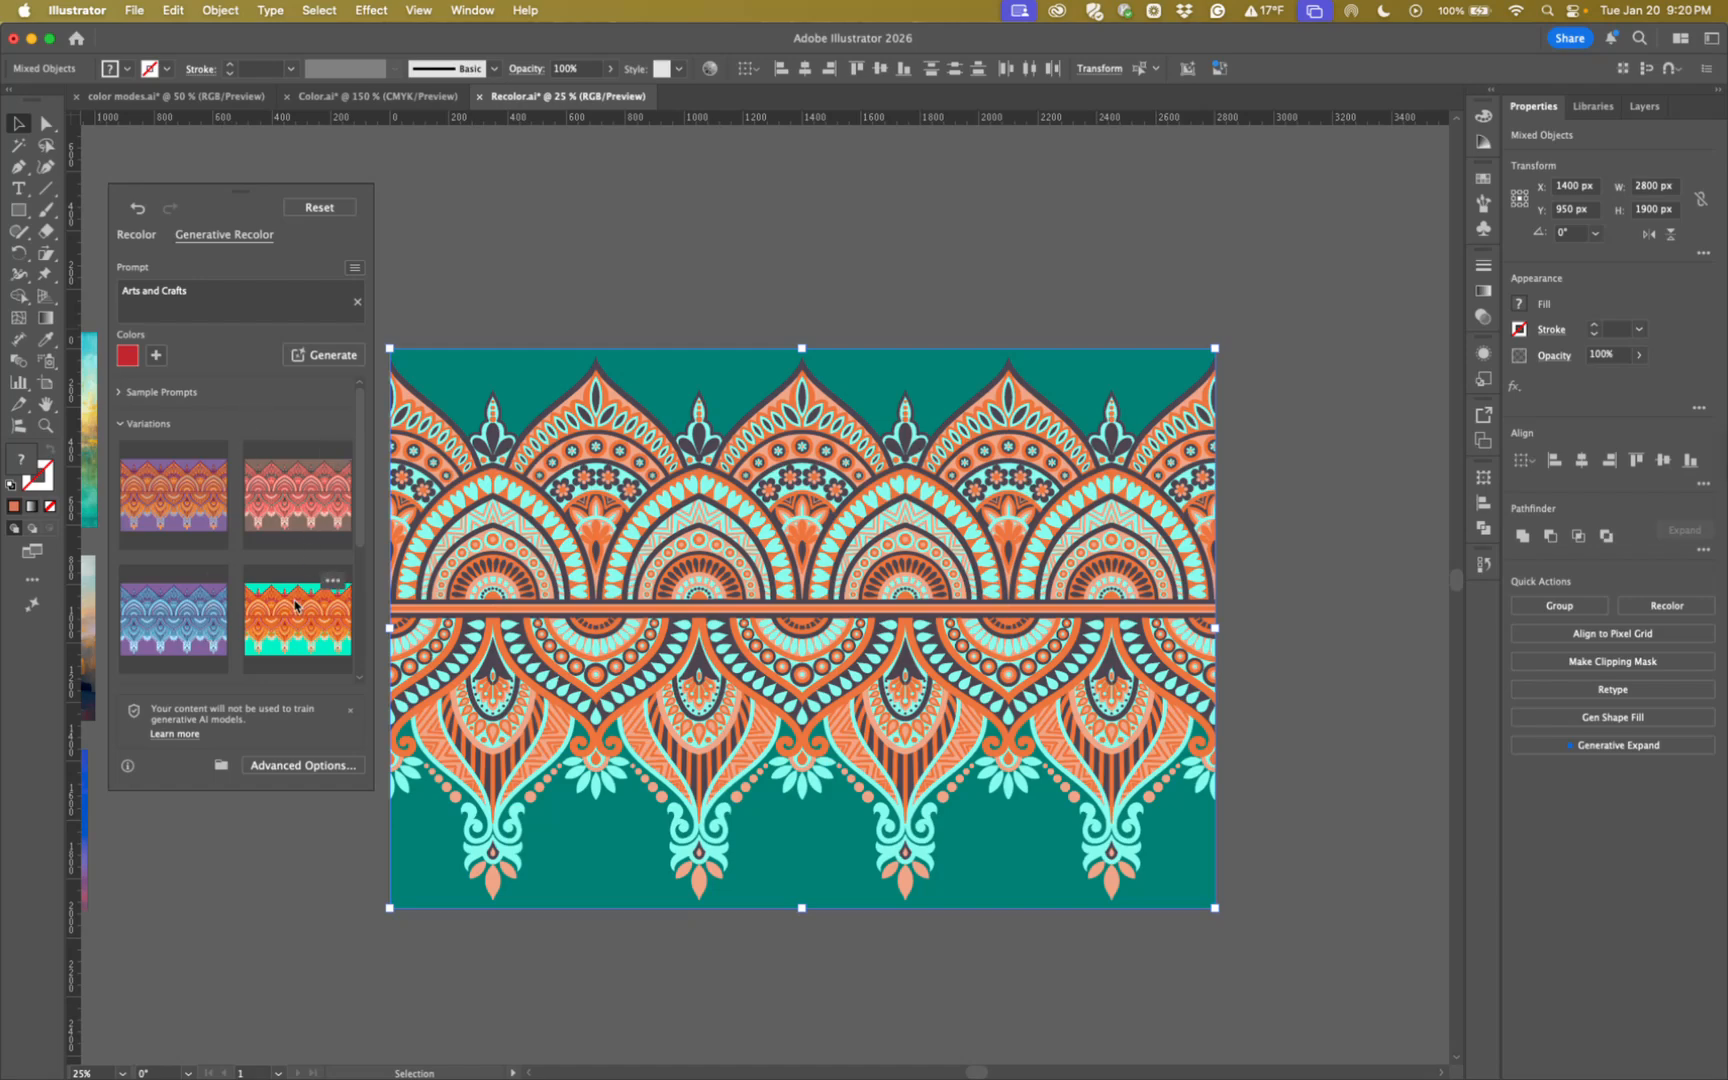
left_click(297, 604)
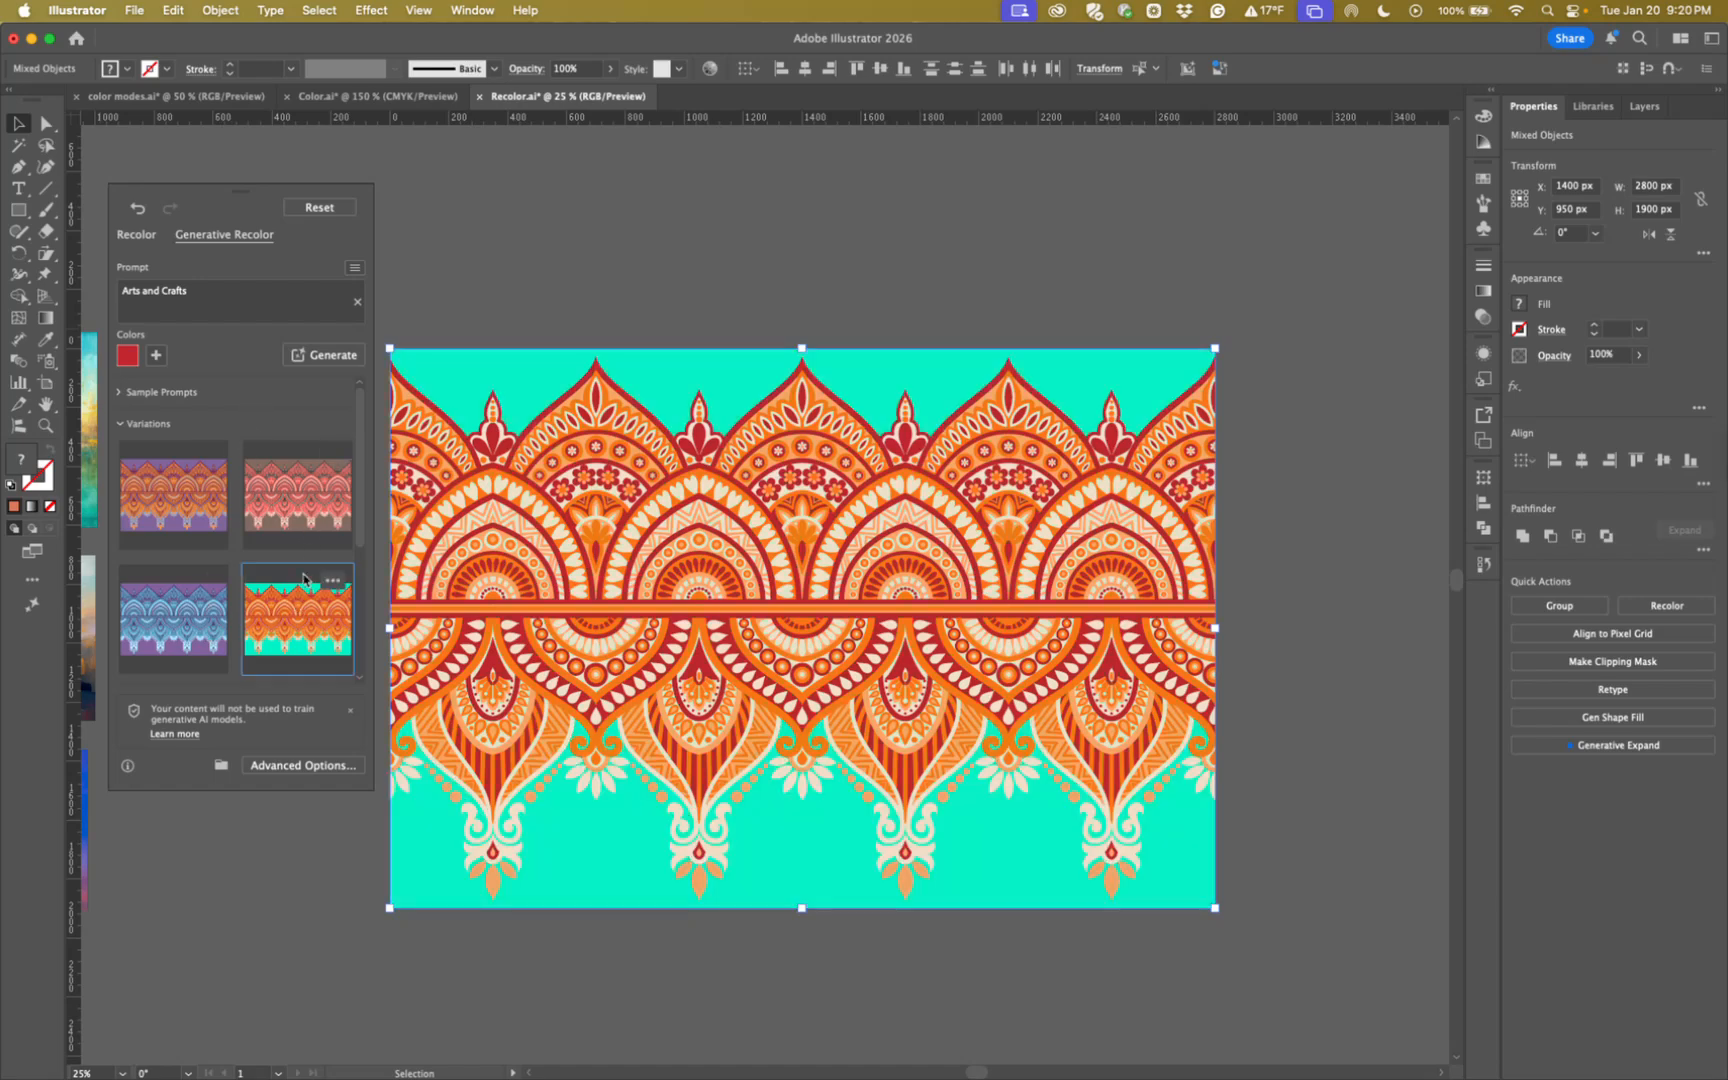
left_click(306, 507)
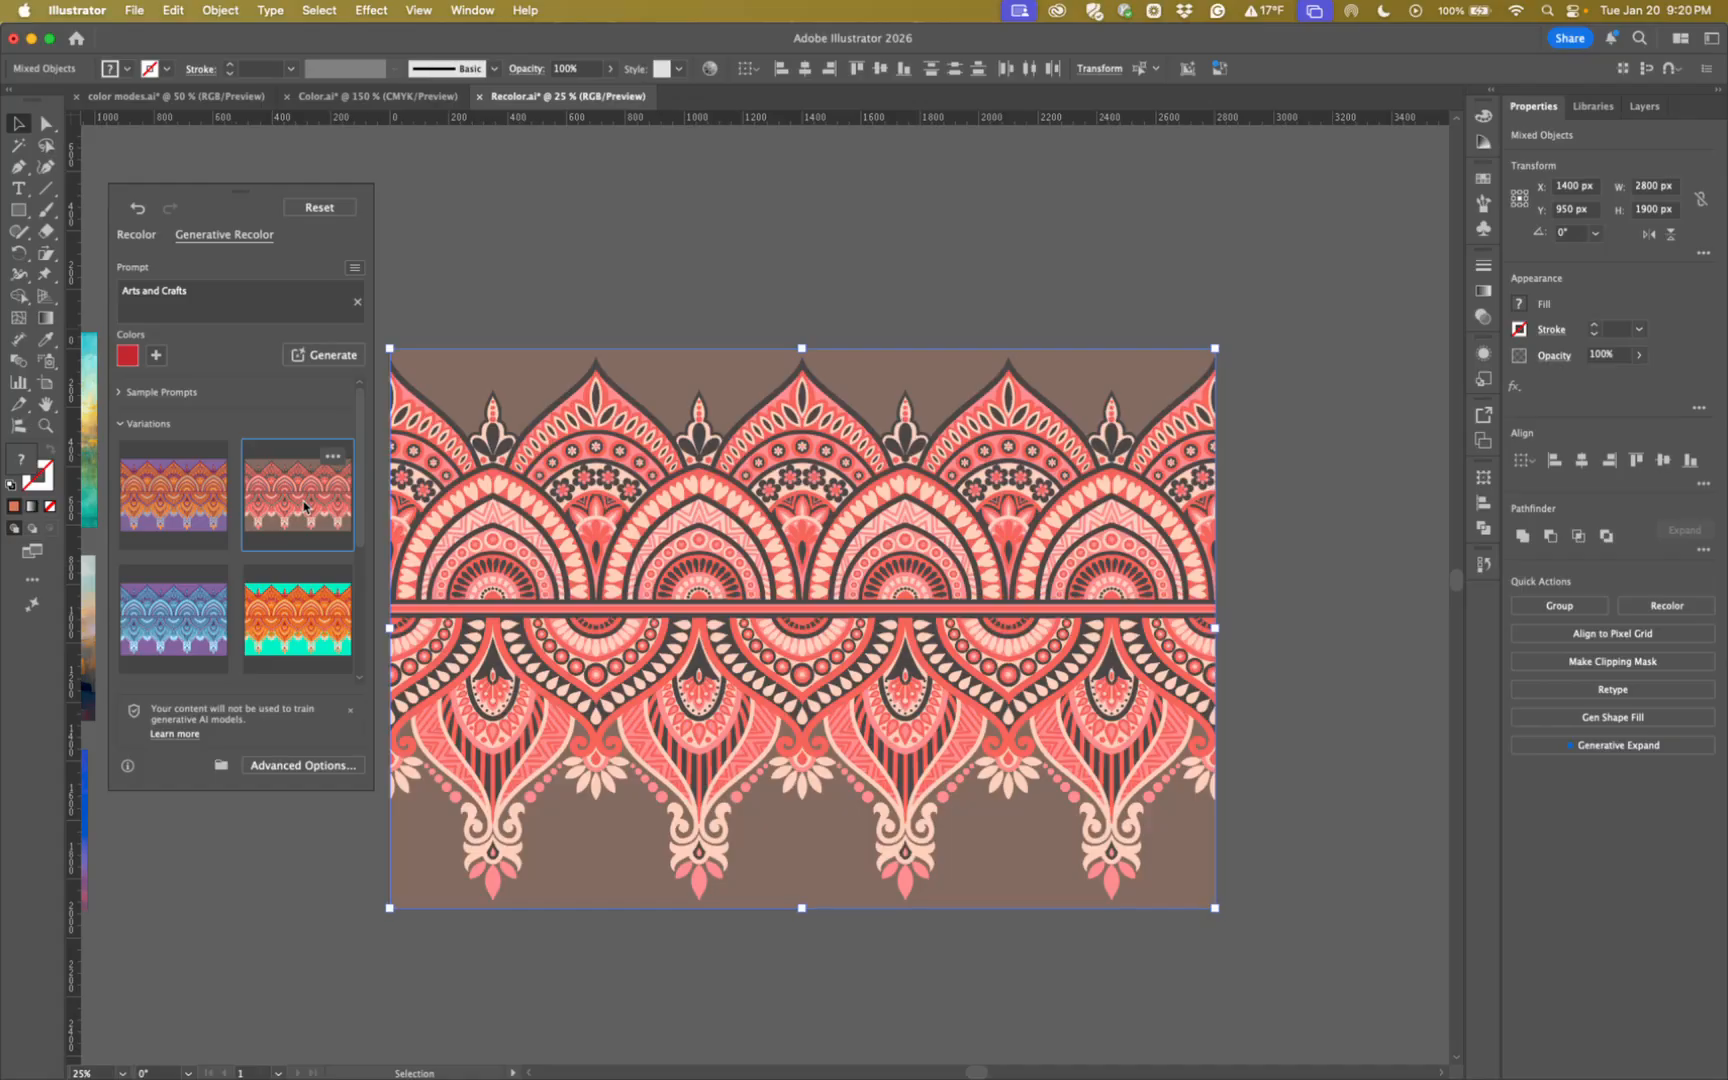
left_click(185, 505)
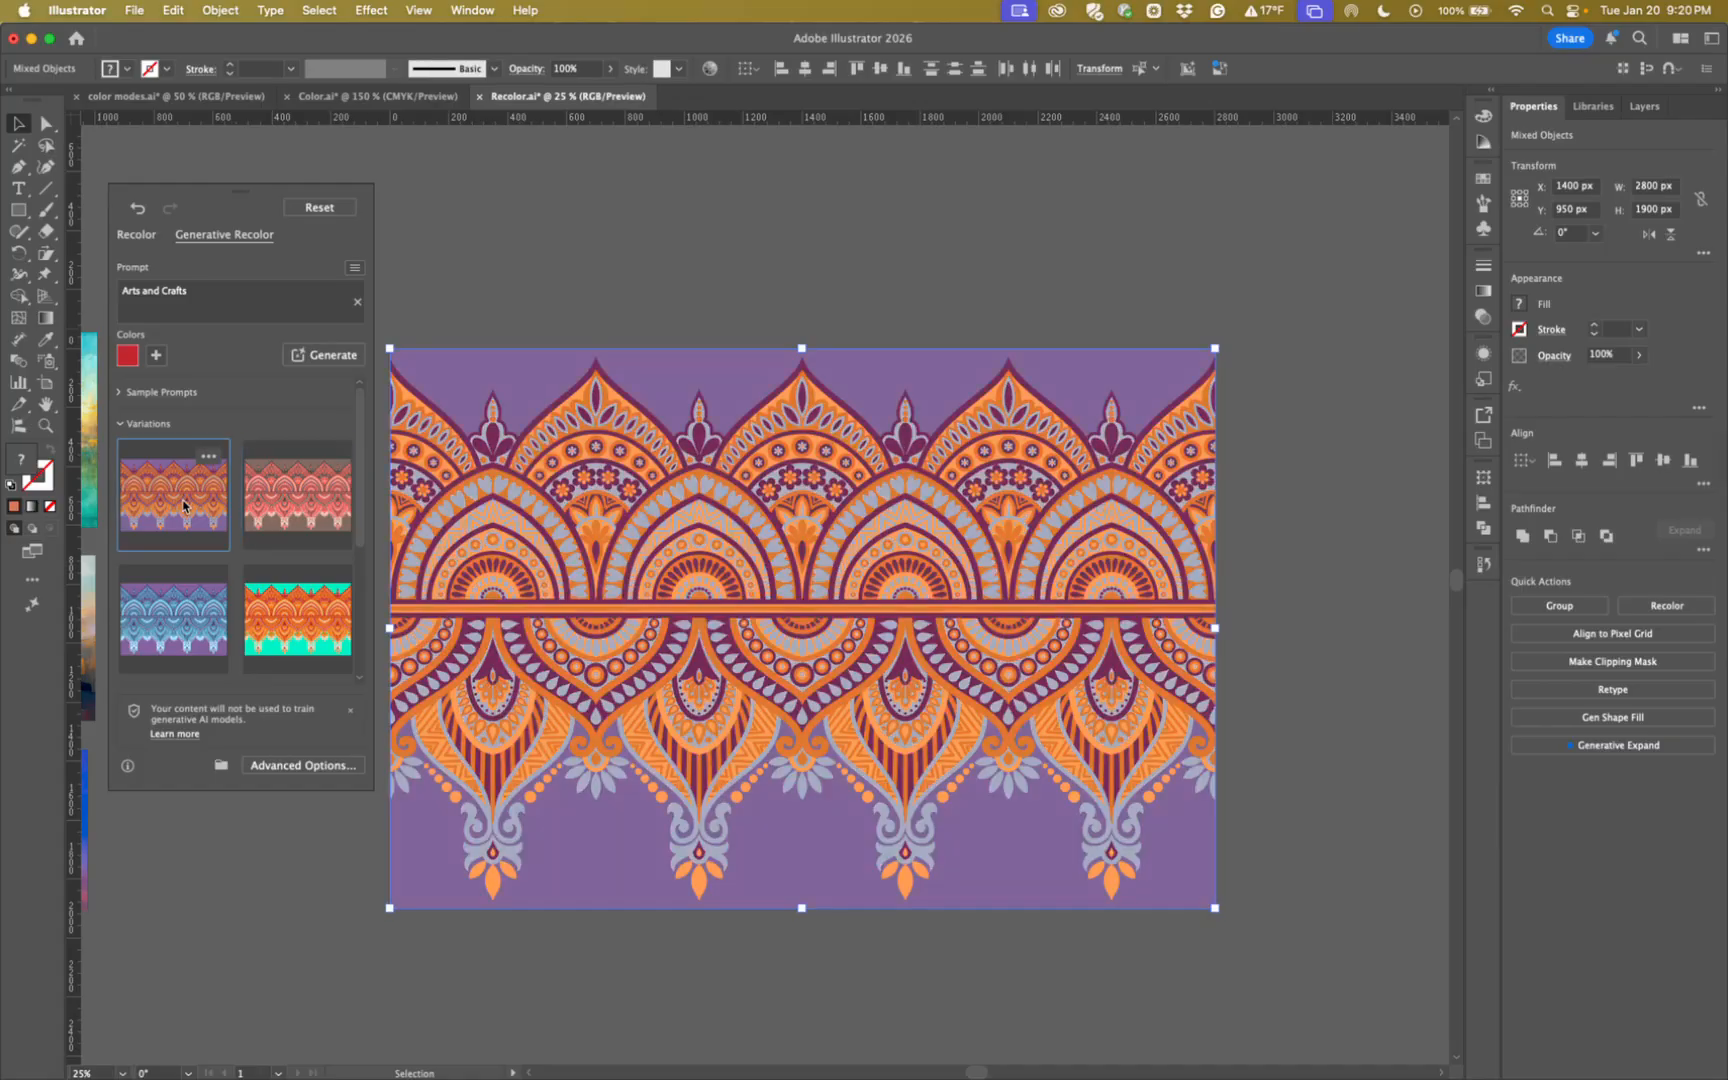
left_click(180, 630)
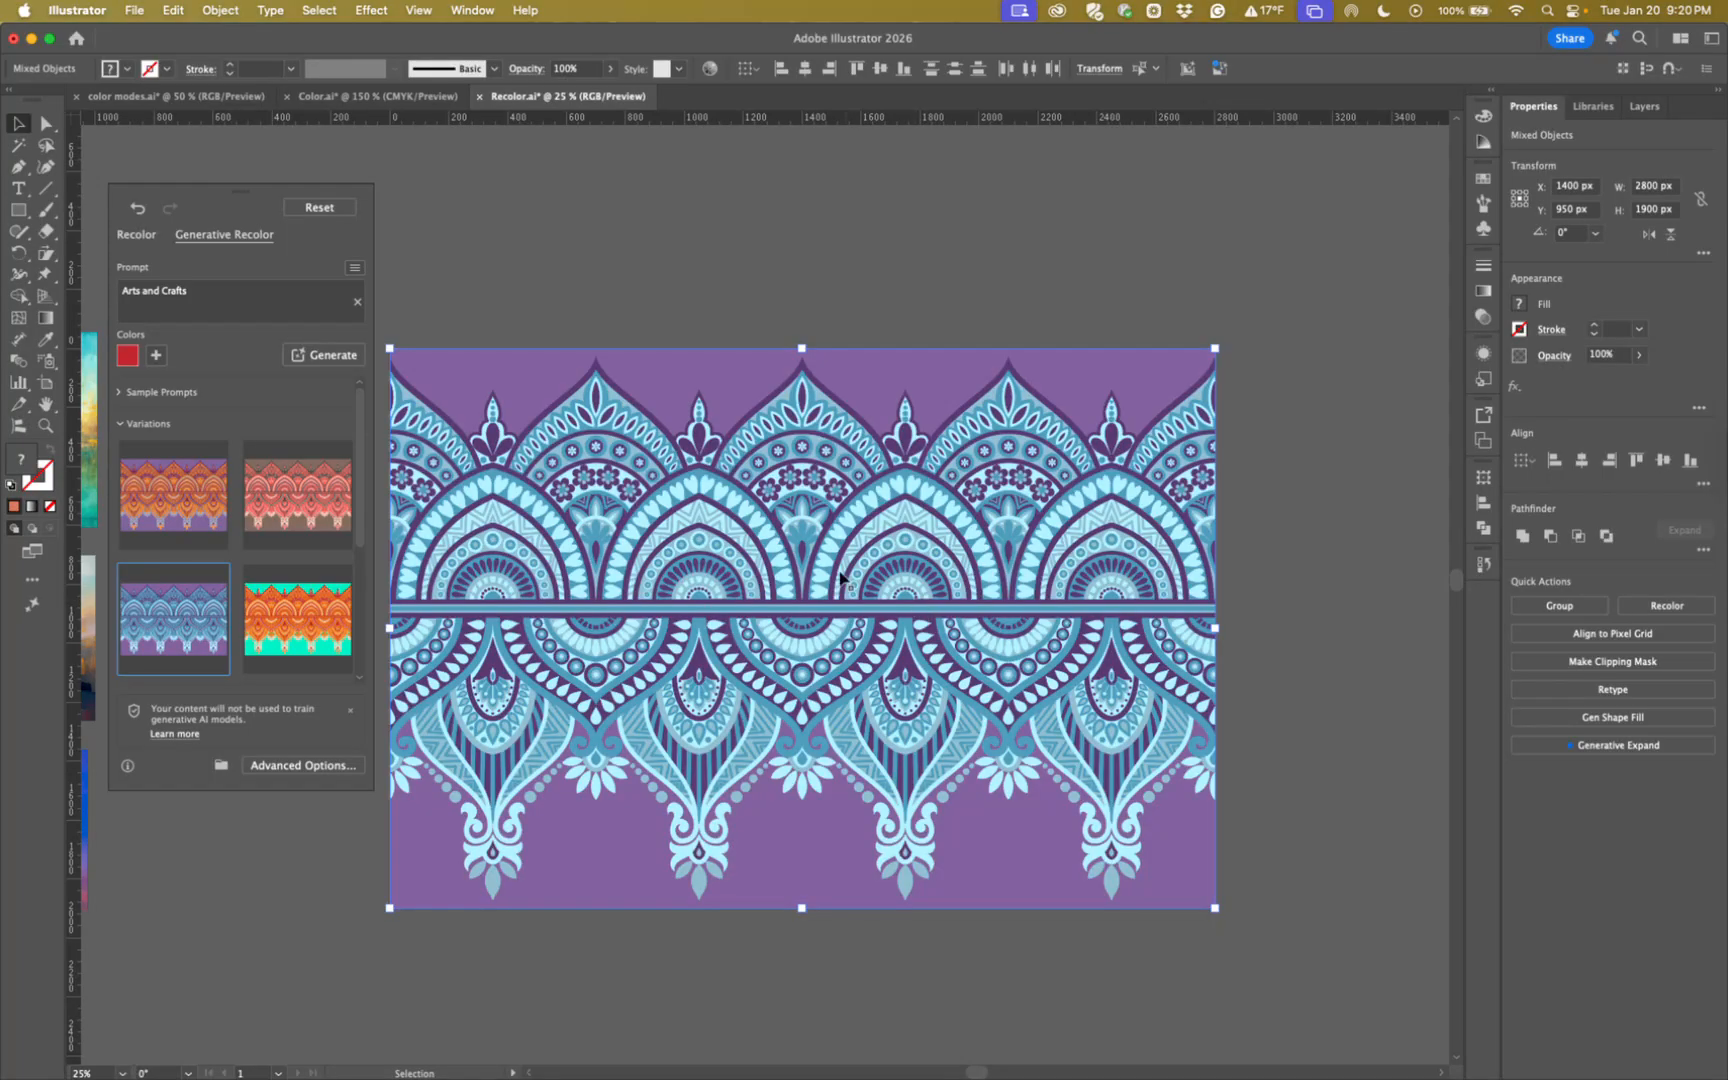
Reset the pattern to its original colors and return from Generative Recolor to the standard Recolor settings.
left_click(318, 208)
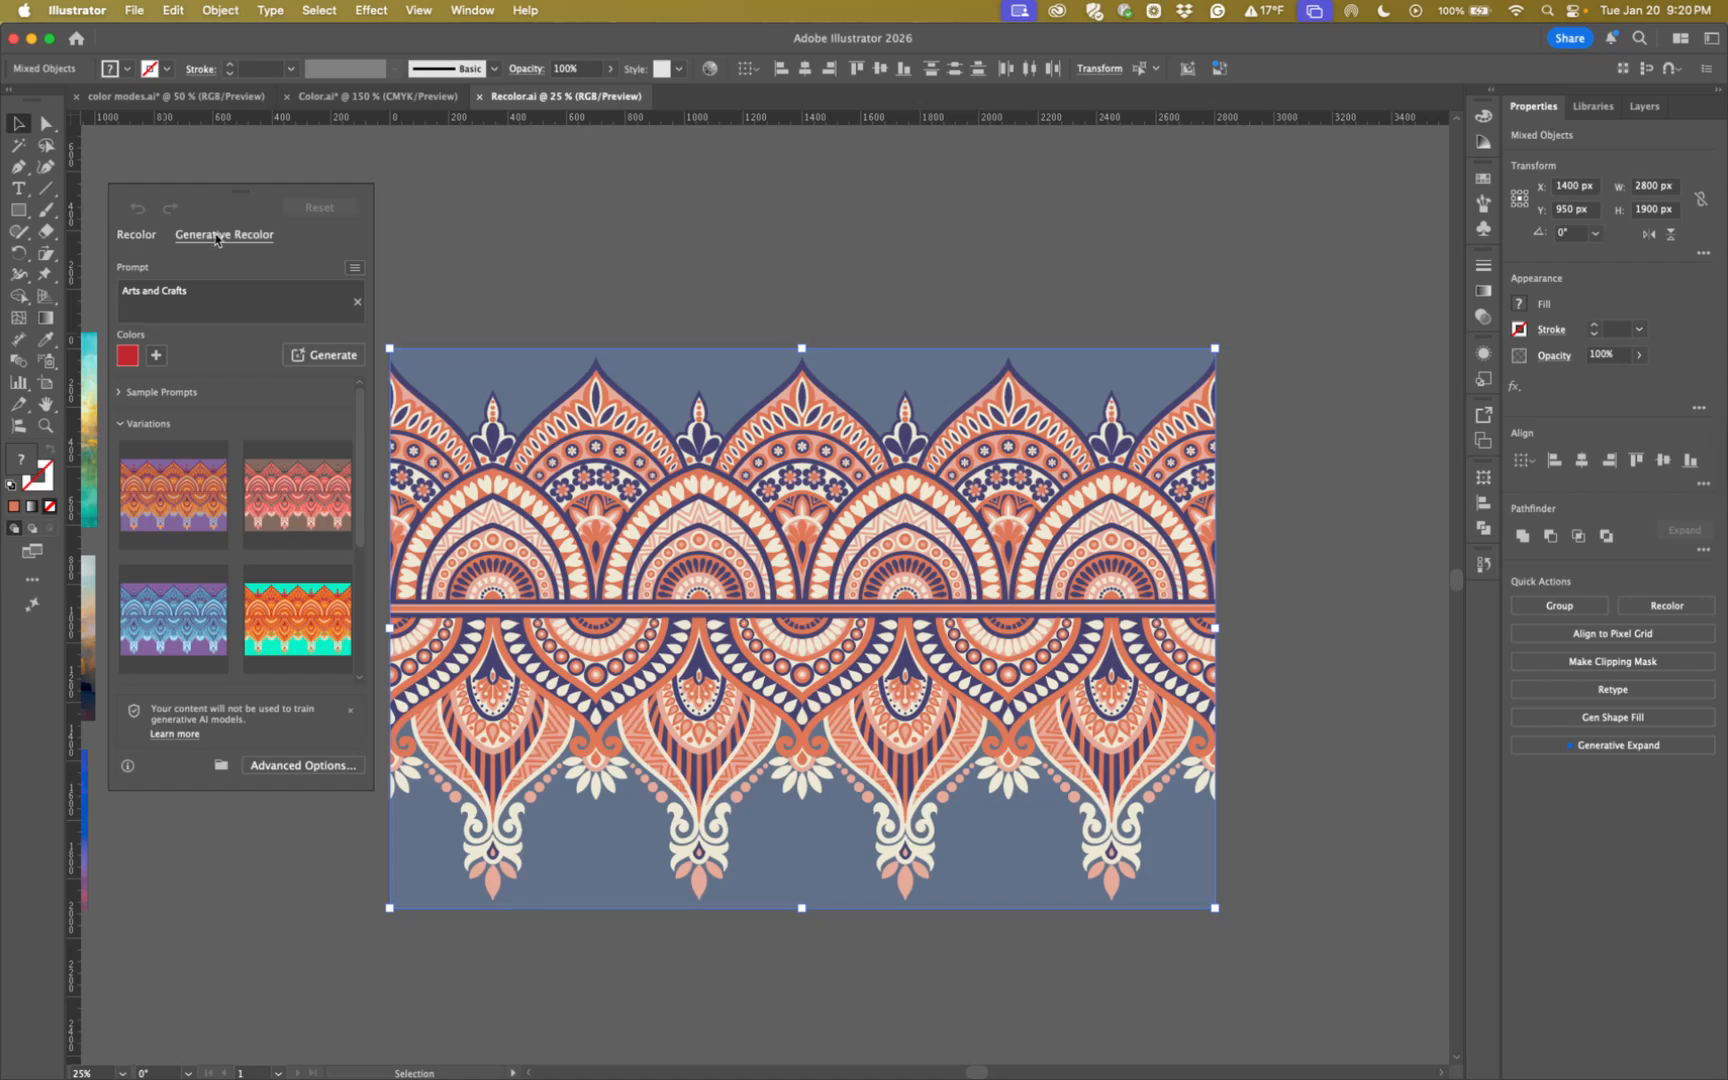
left_click(142, 238)
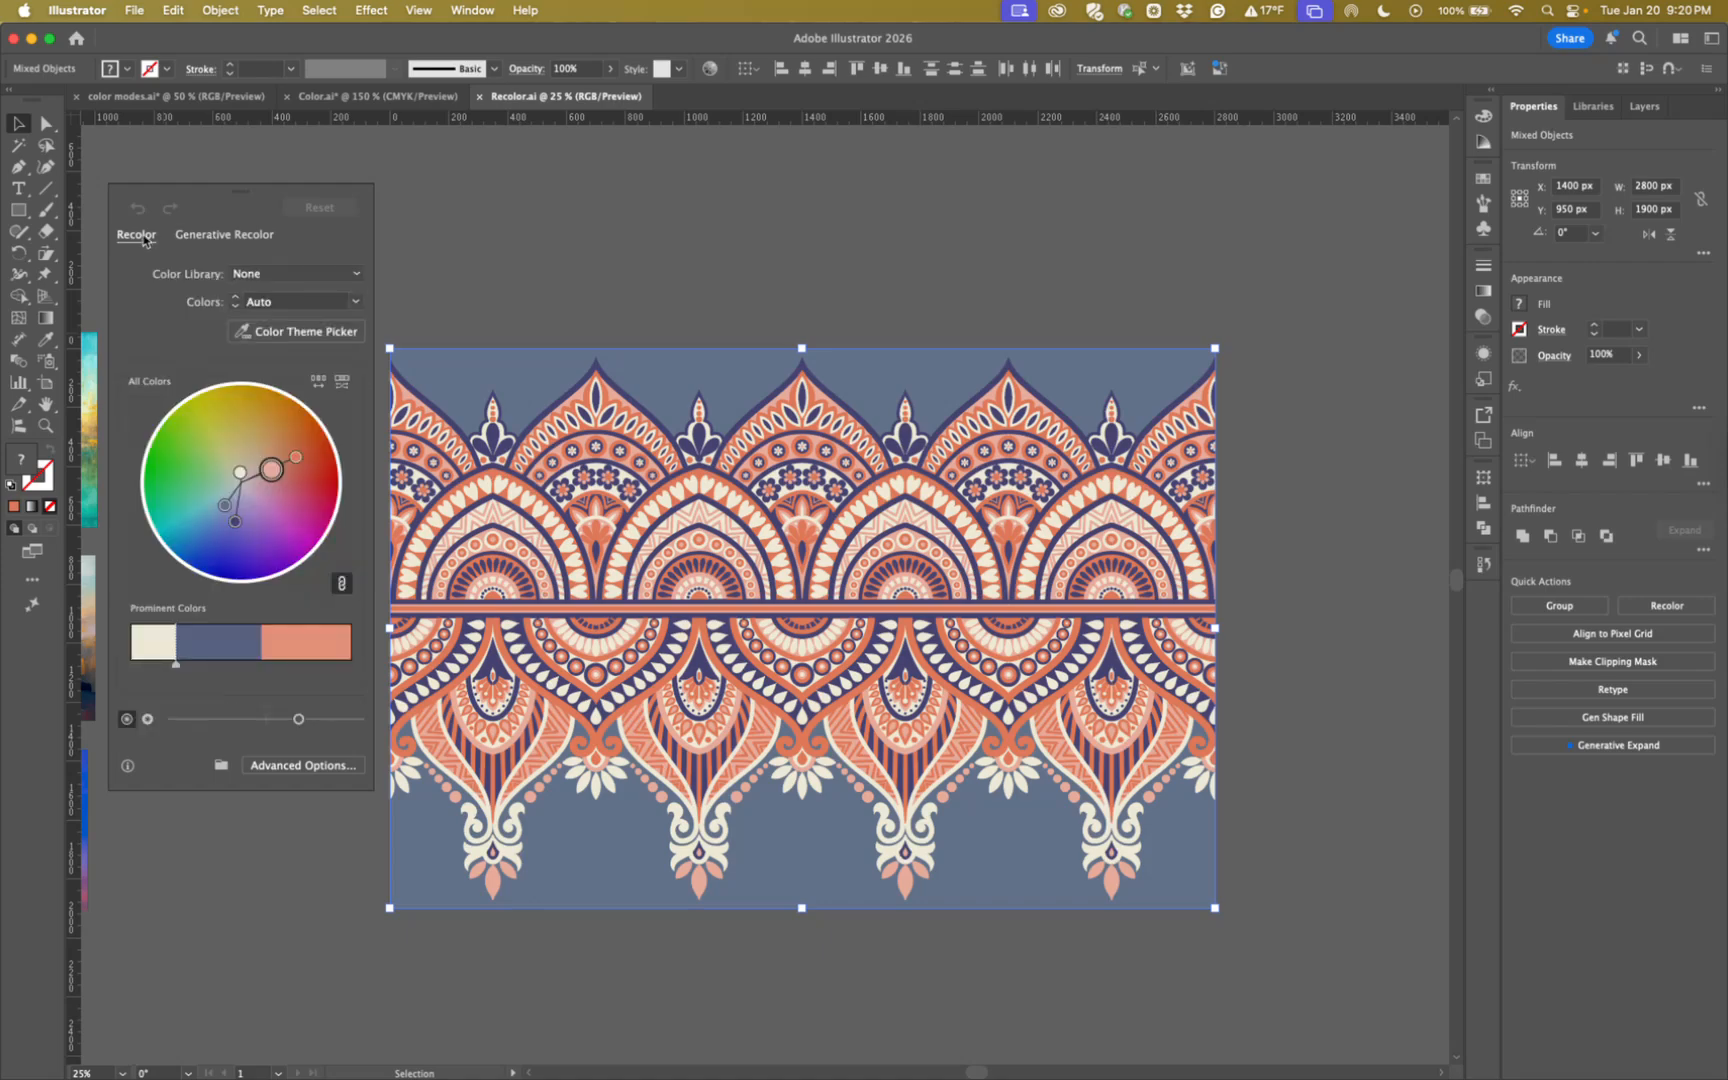
Recolor the pattern with the Impressionism color library and shift its linked colors around the color wheel.
left_click_drag(208, 198, 210, 262)
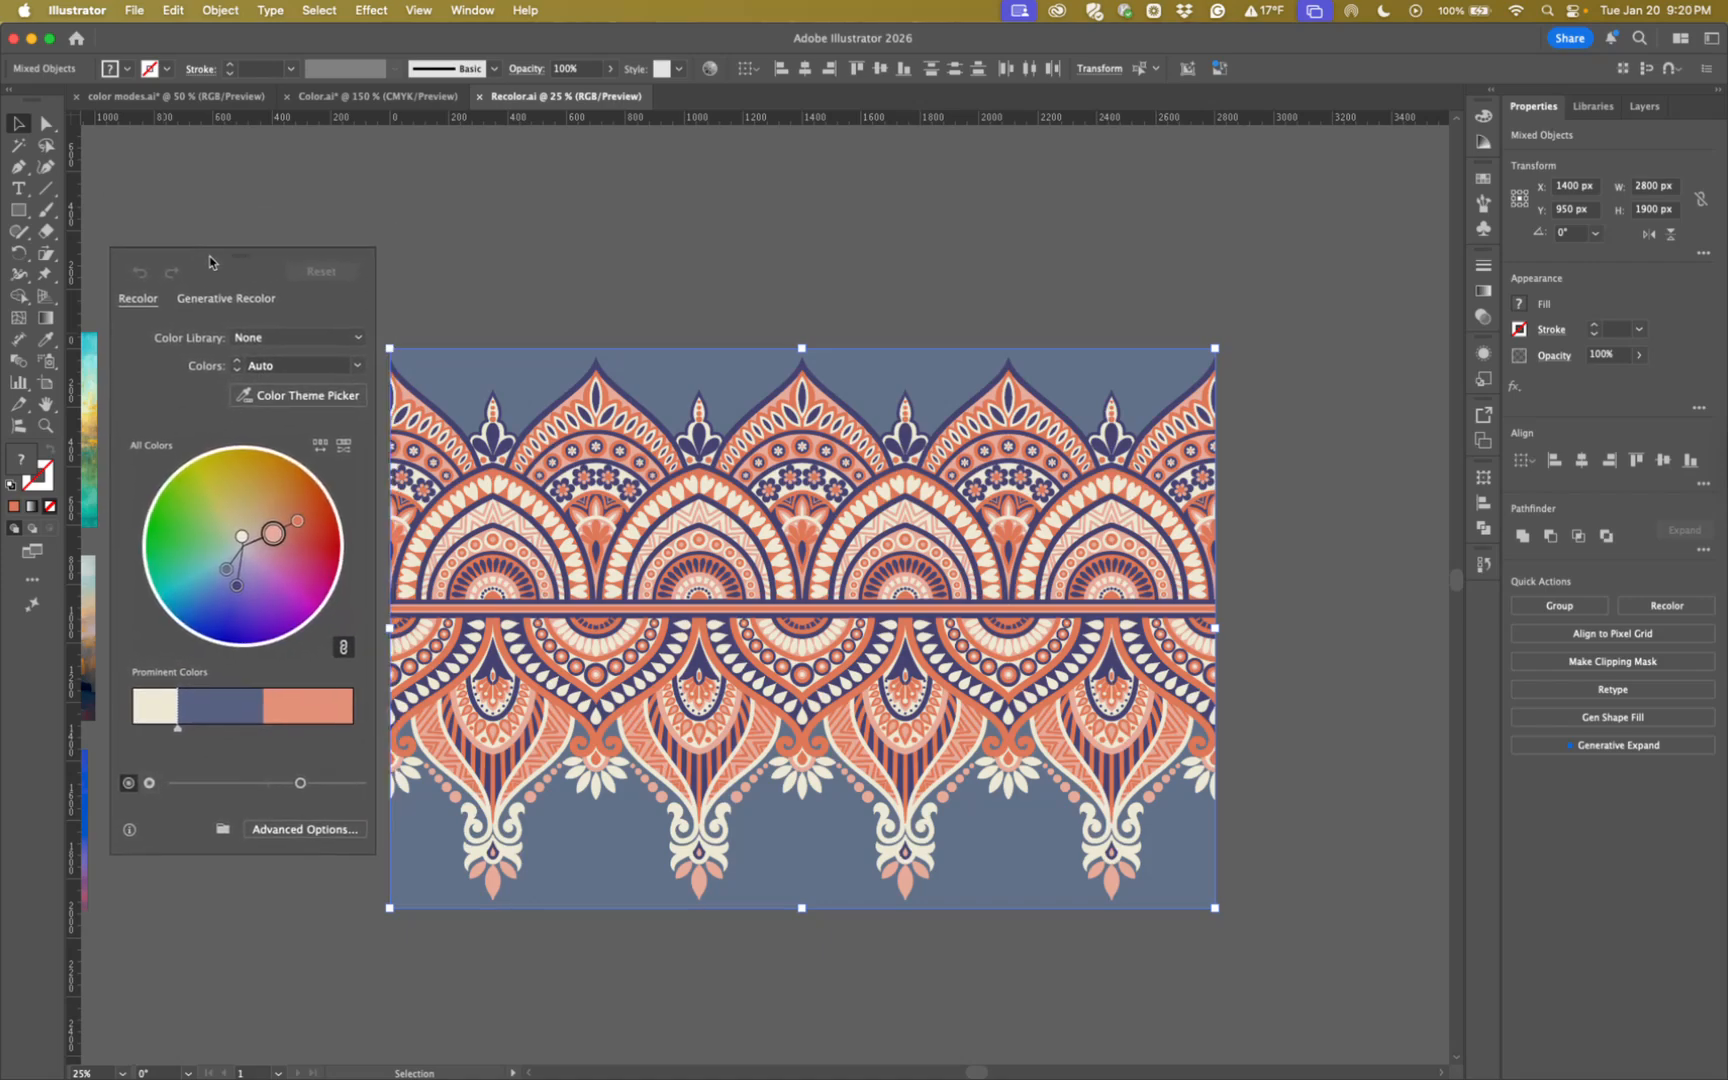
left_click_drag(416, 273, 373, 273)
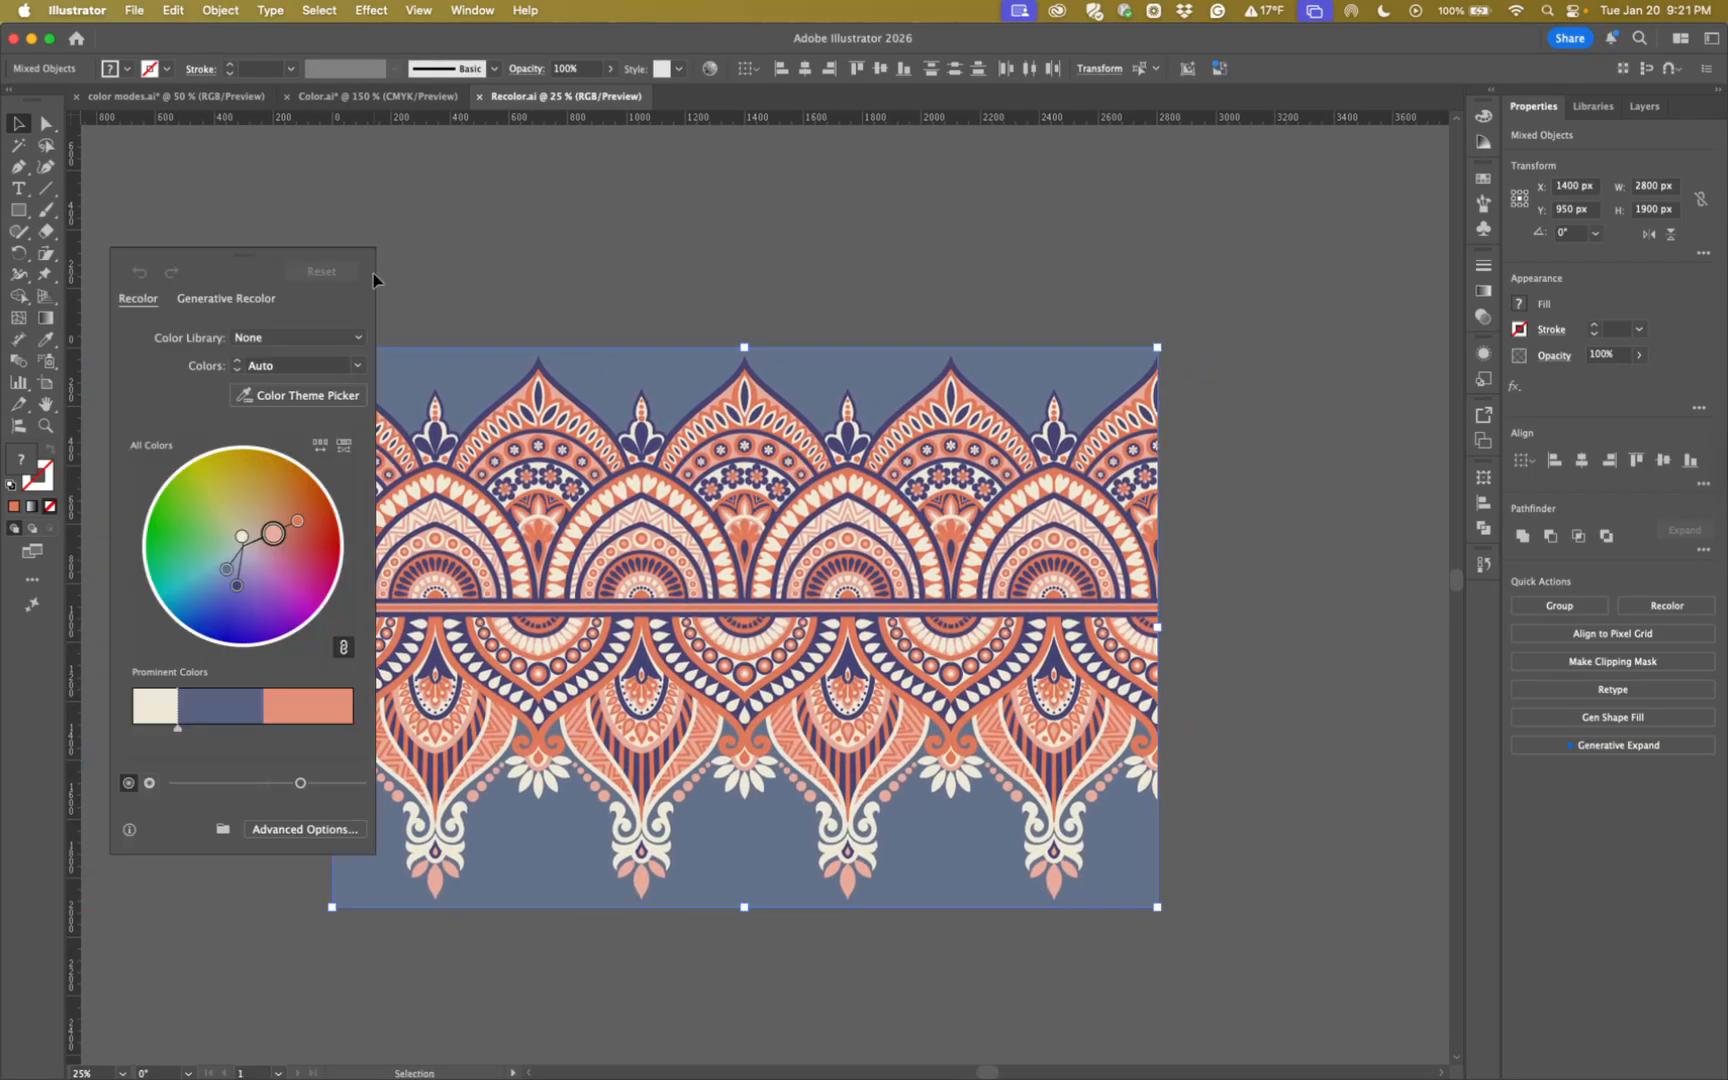
left_click(276, 339)
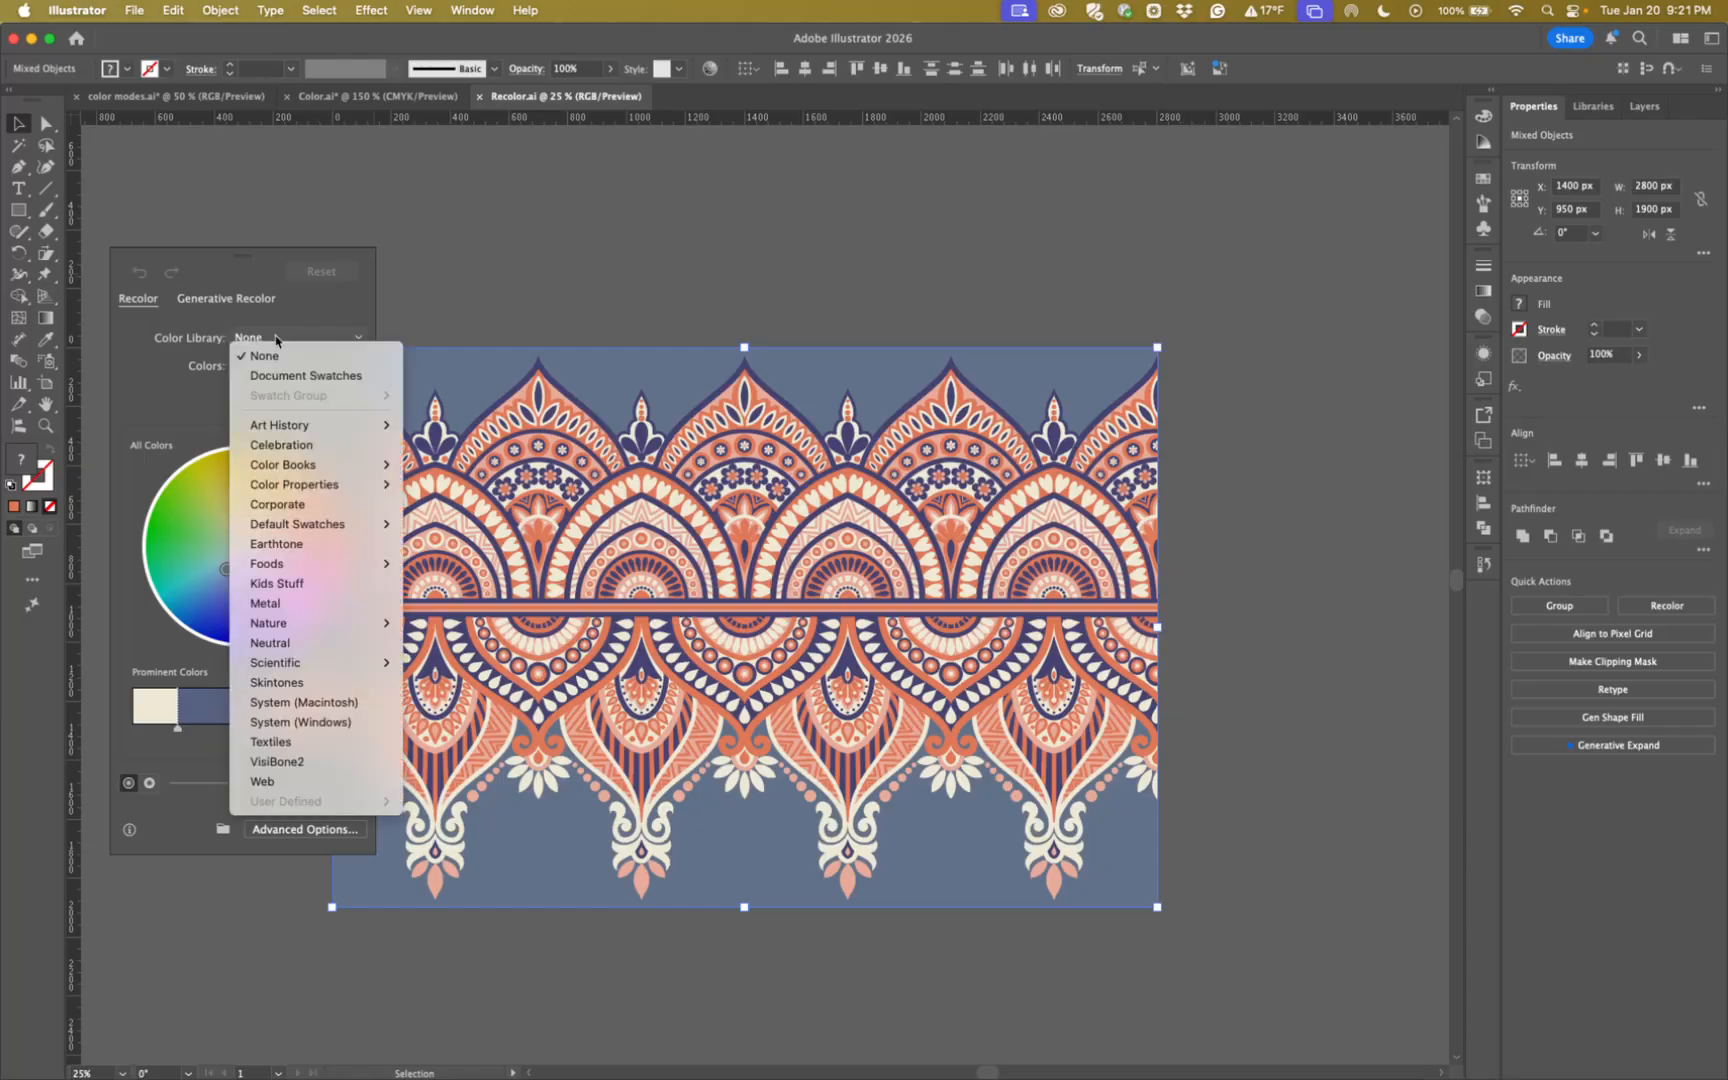
mouse_move(299, 432)
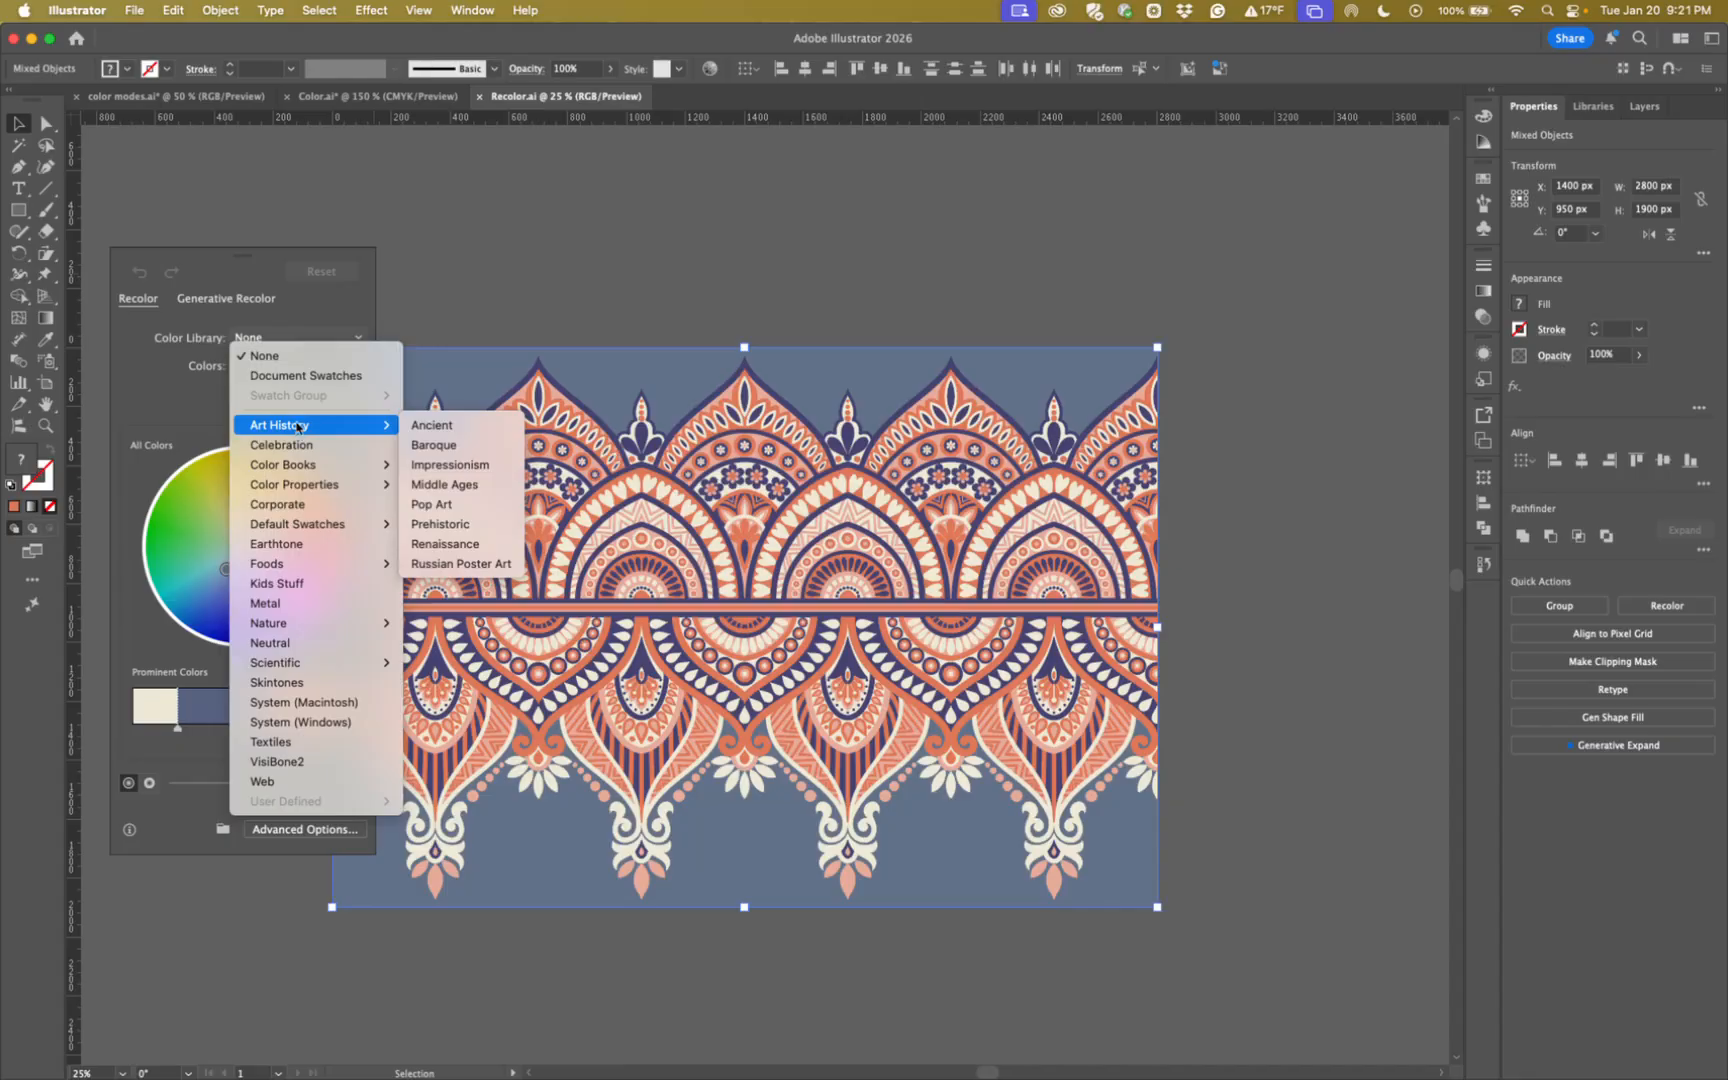
left_click(446, 466)
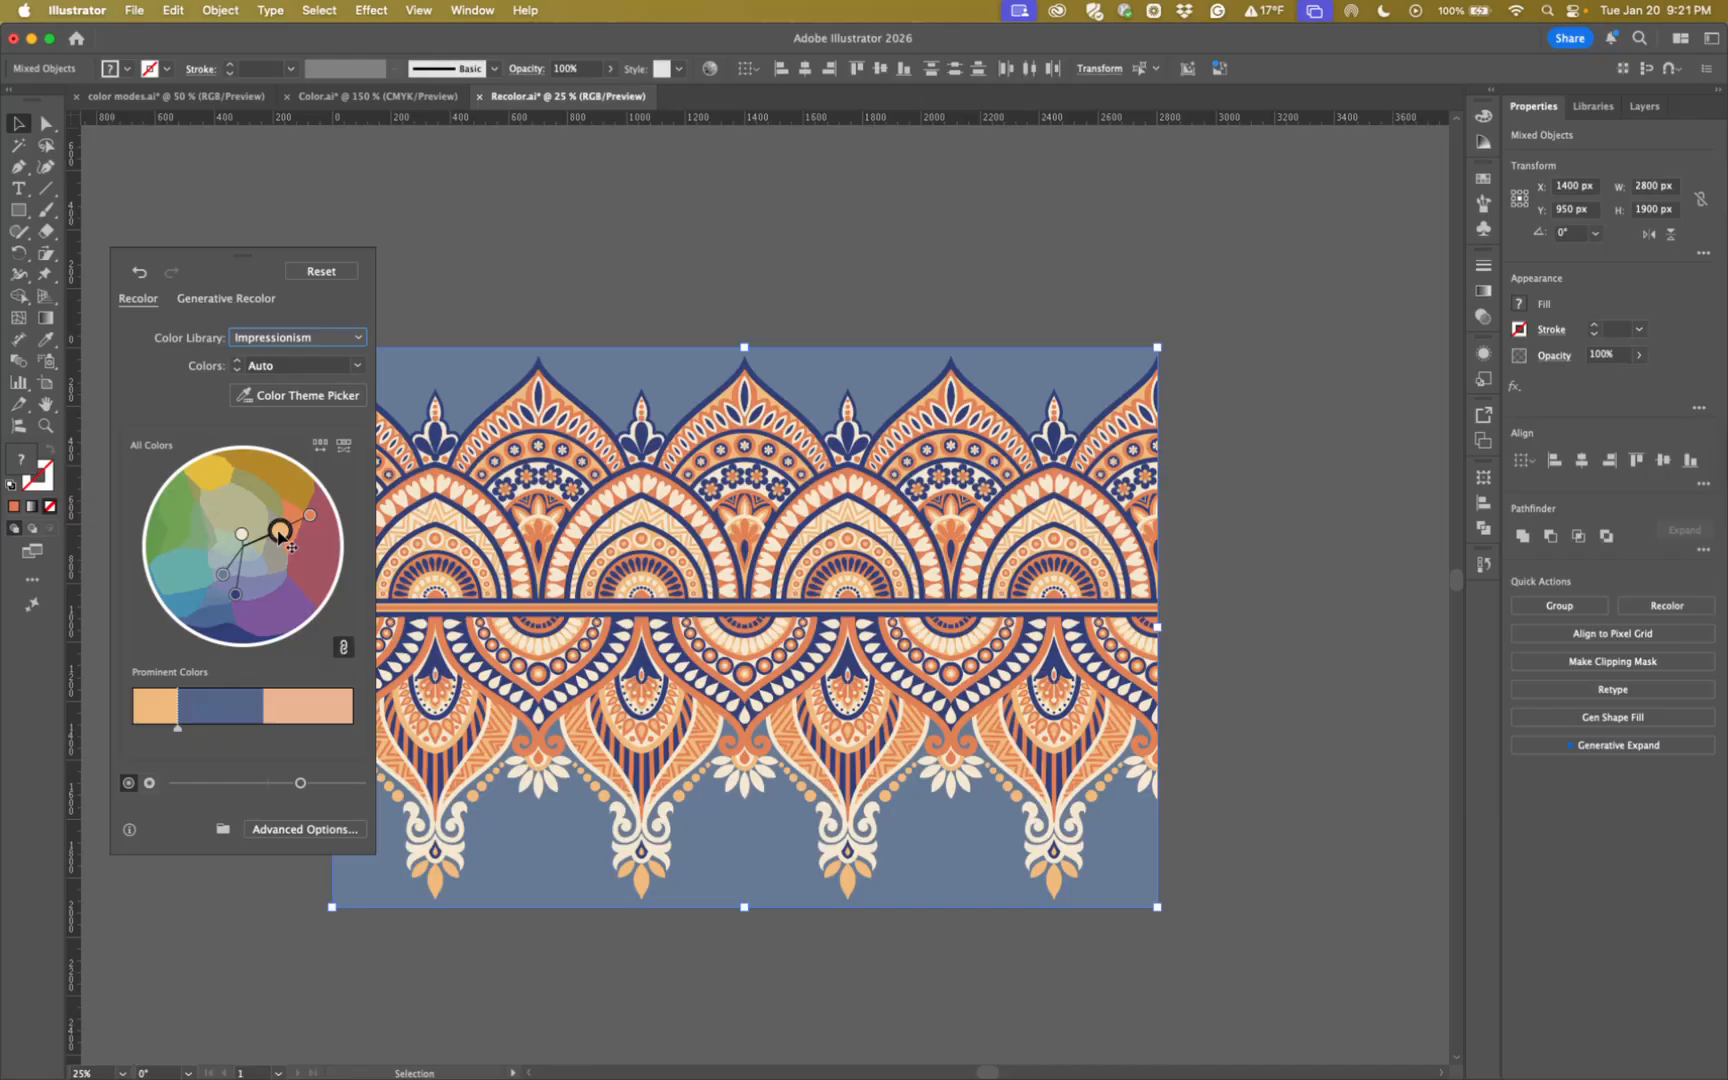
mouse_move(283, 535)
left_mouse_down()
mouse_move(287, 590)
mouse_move(291, 529)
left_mouse_up()
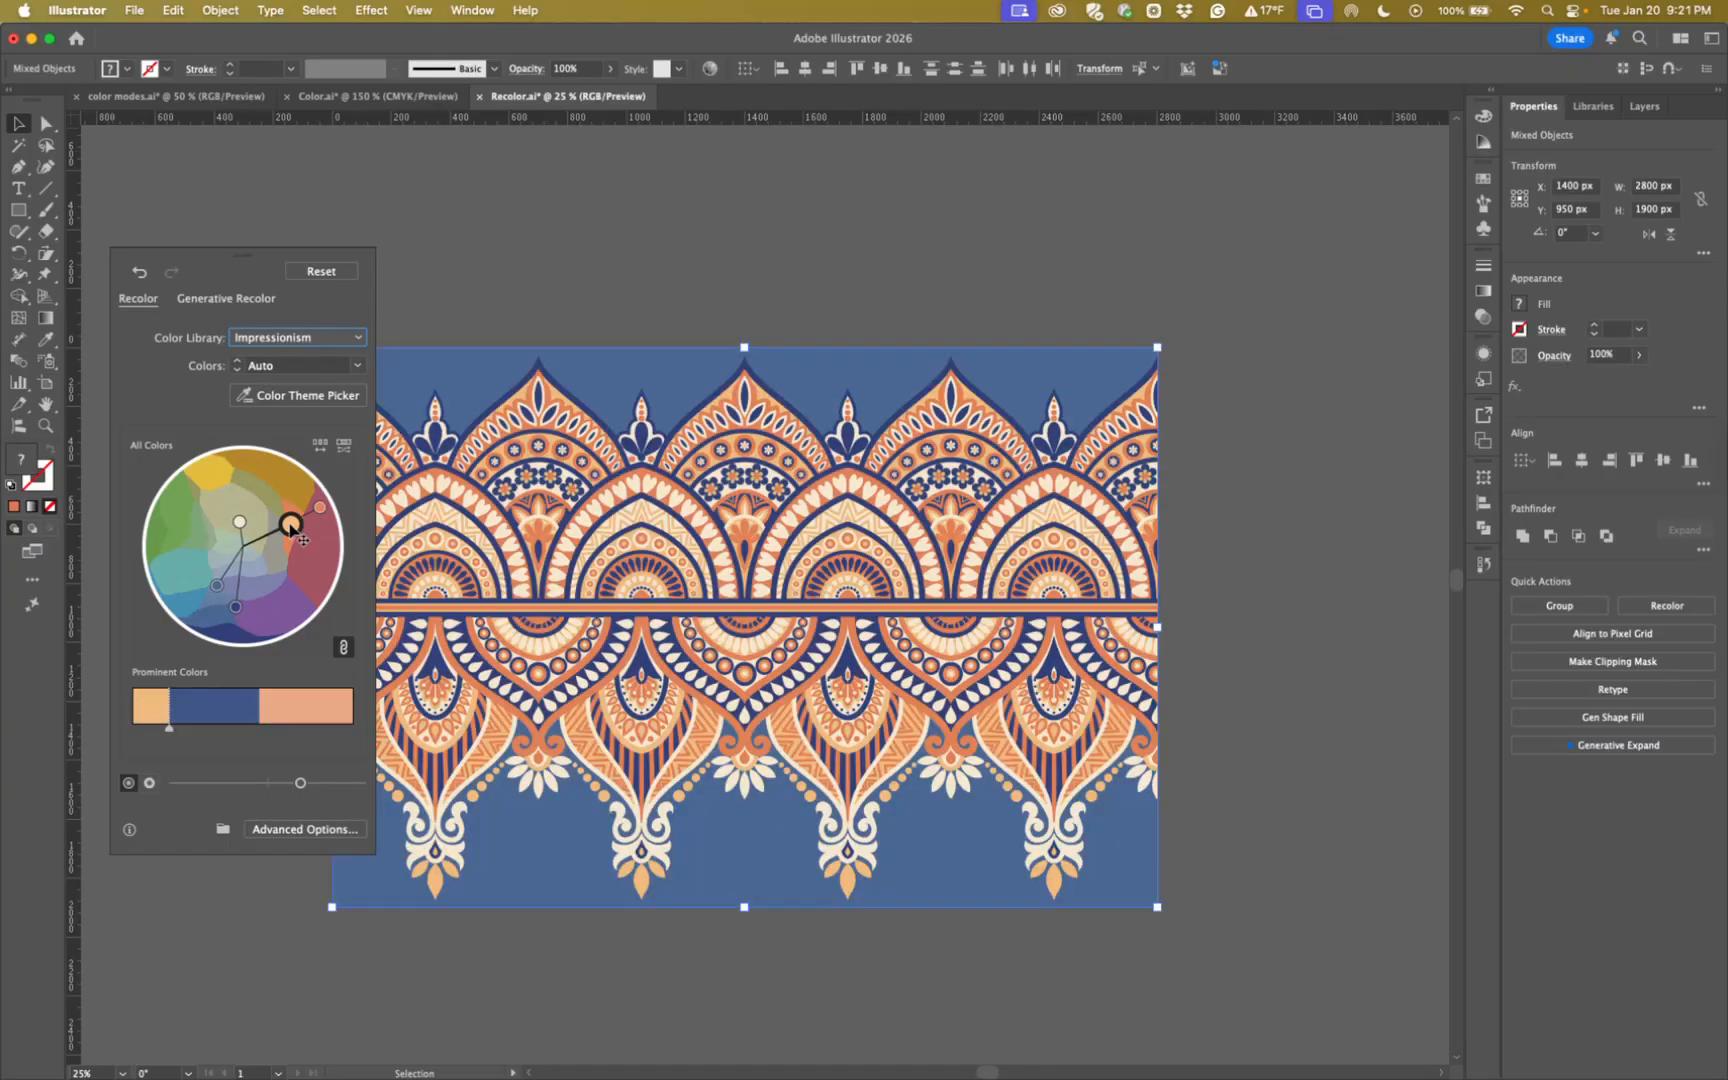
left_click_drag(298, 534, 291, 535)
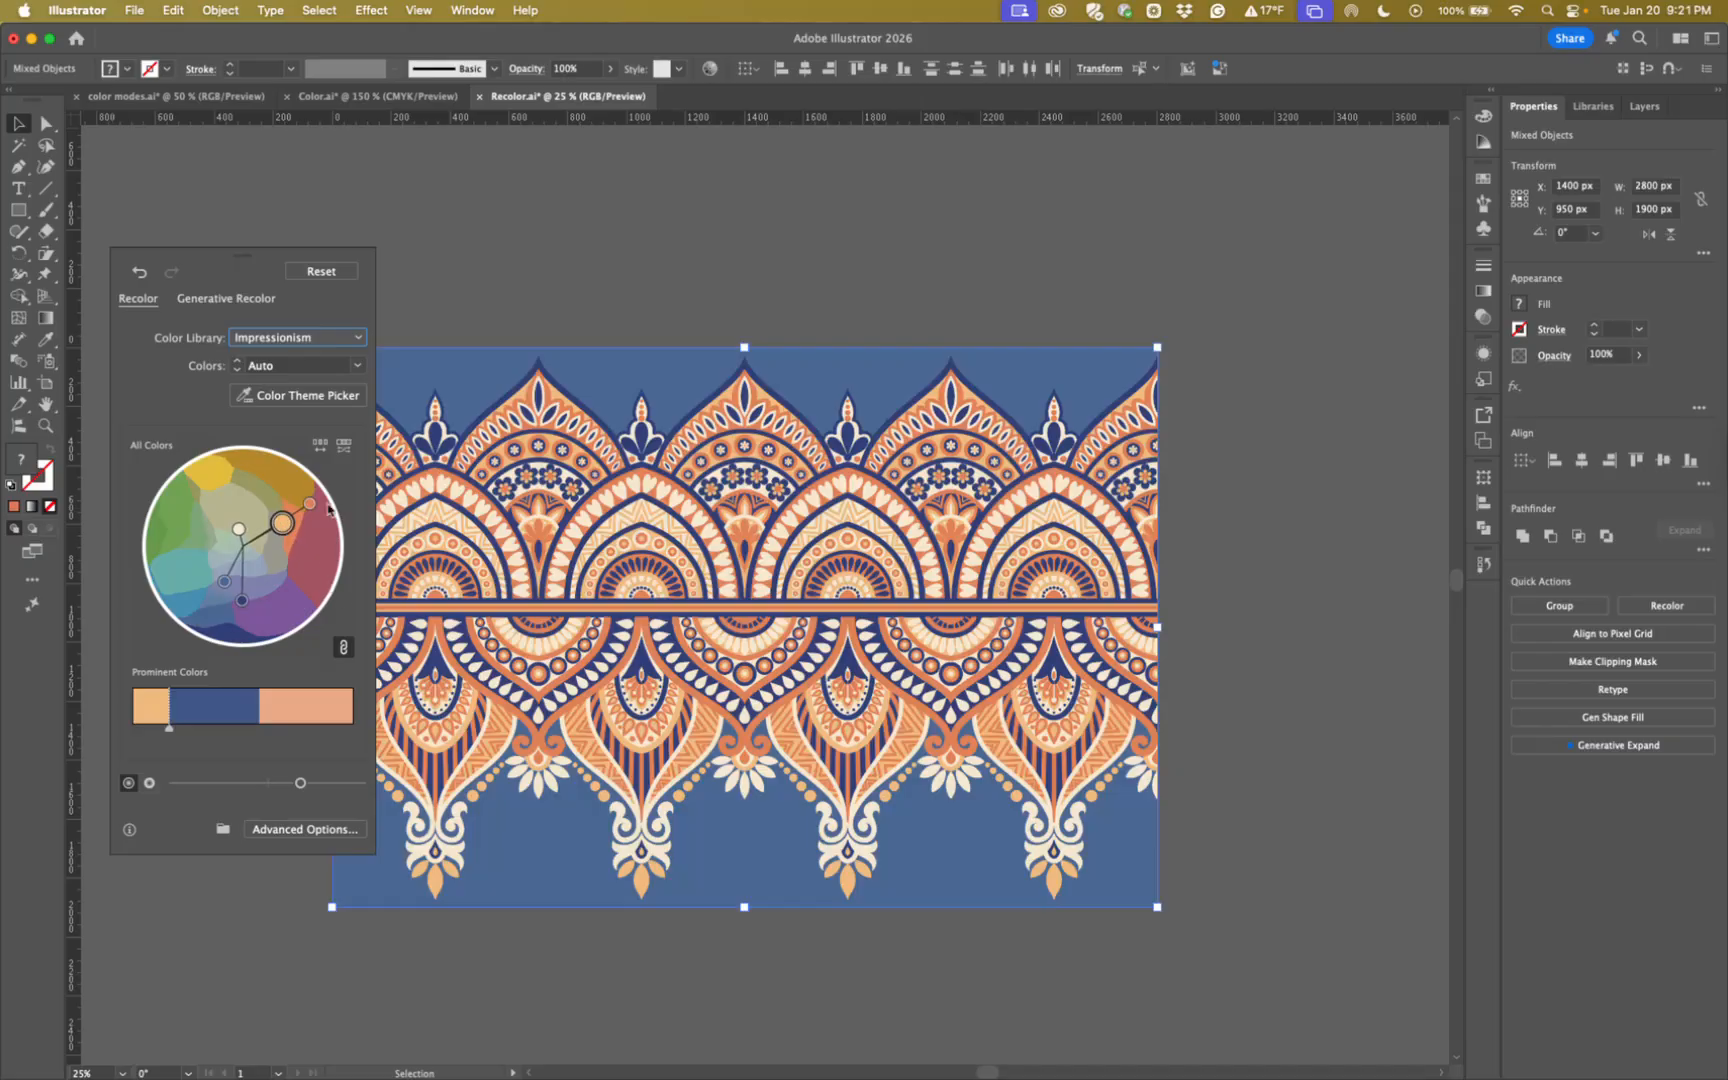
Randomly shuffle the pattern's color order, then randomize the saturation and brightness, alternating between both to get new variations.
left_click(319, 446)
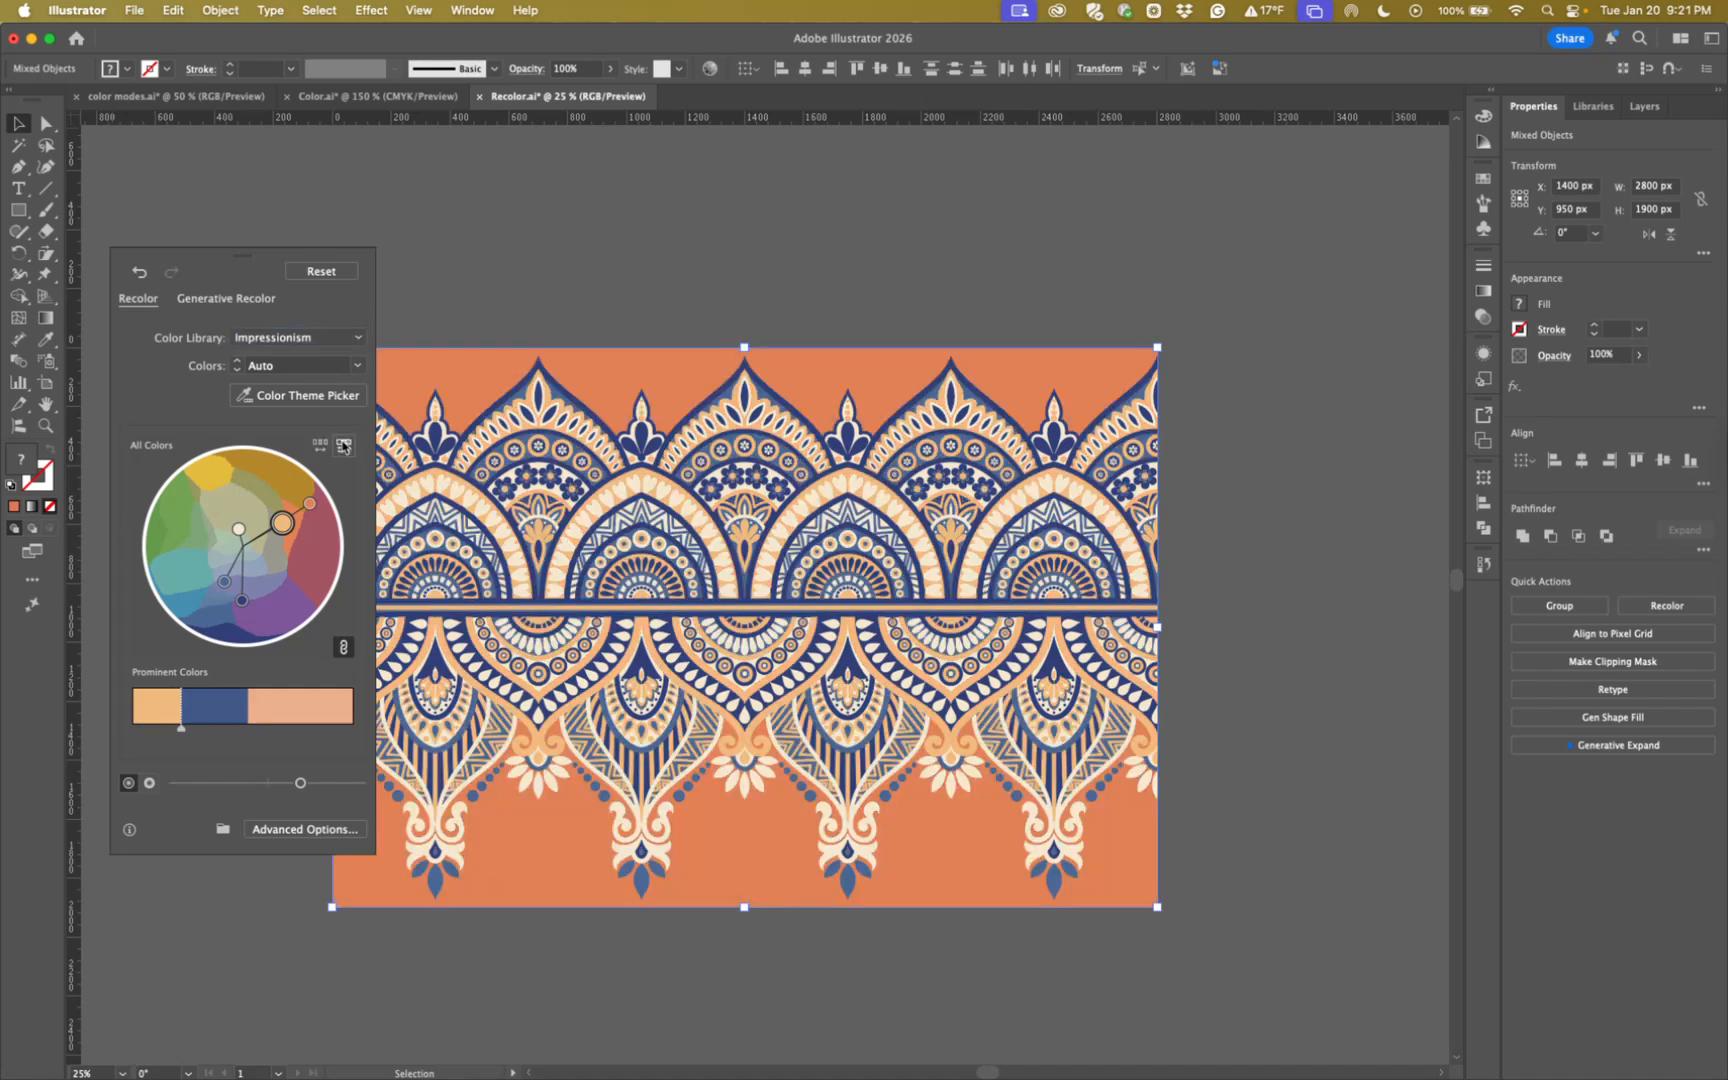
left_click(344, 446)
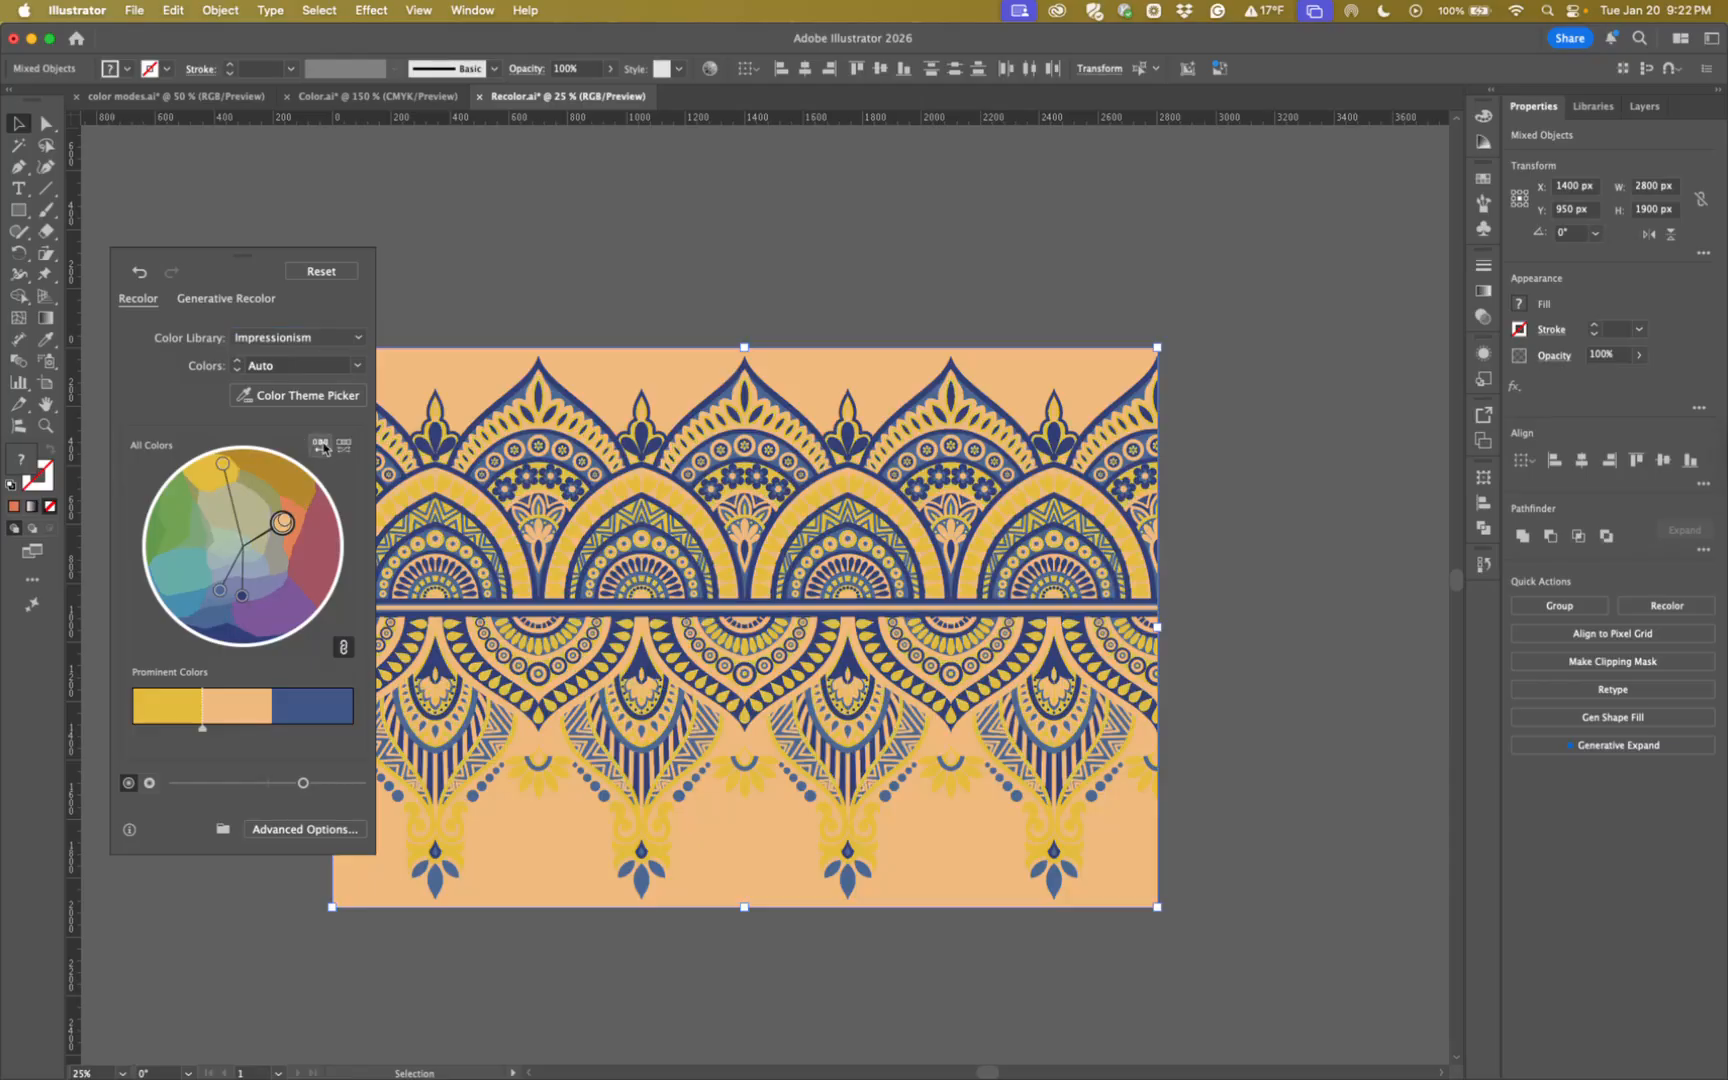
left_click(321, 446)
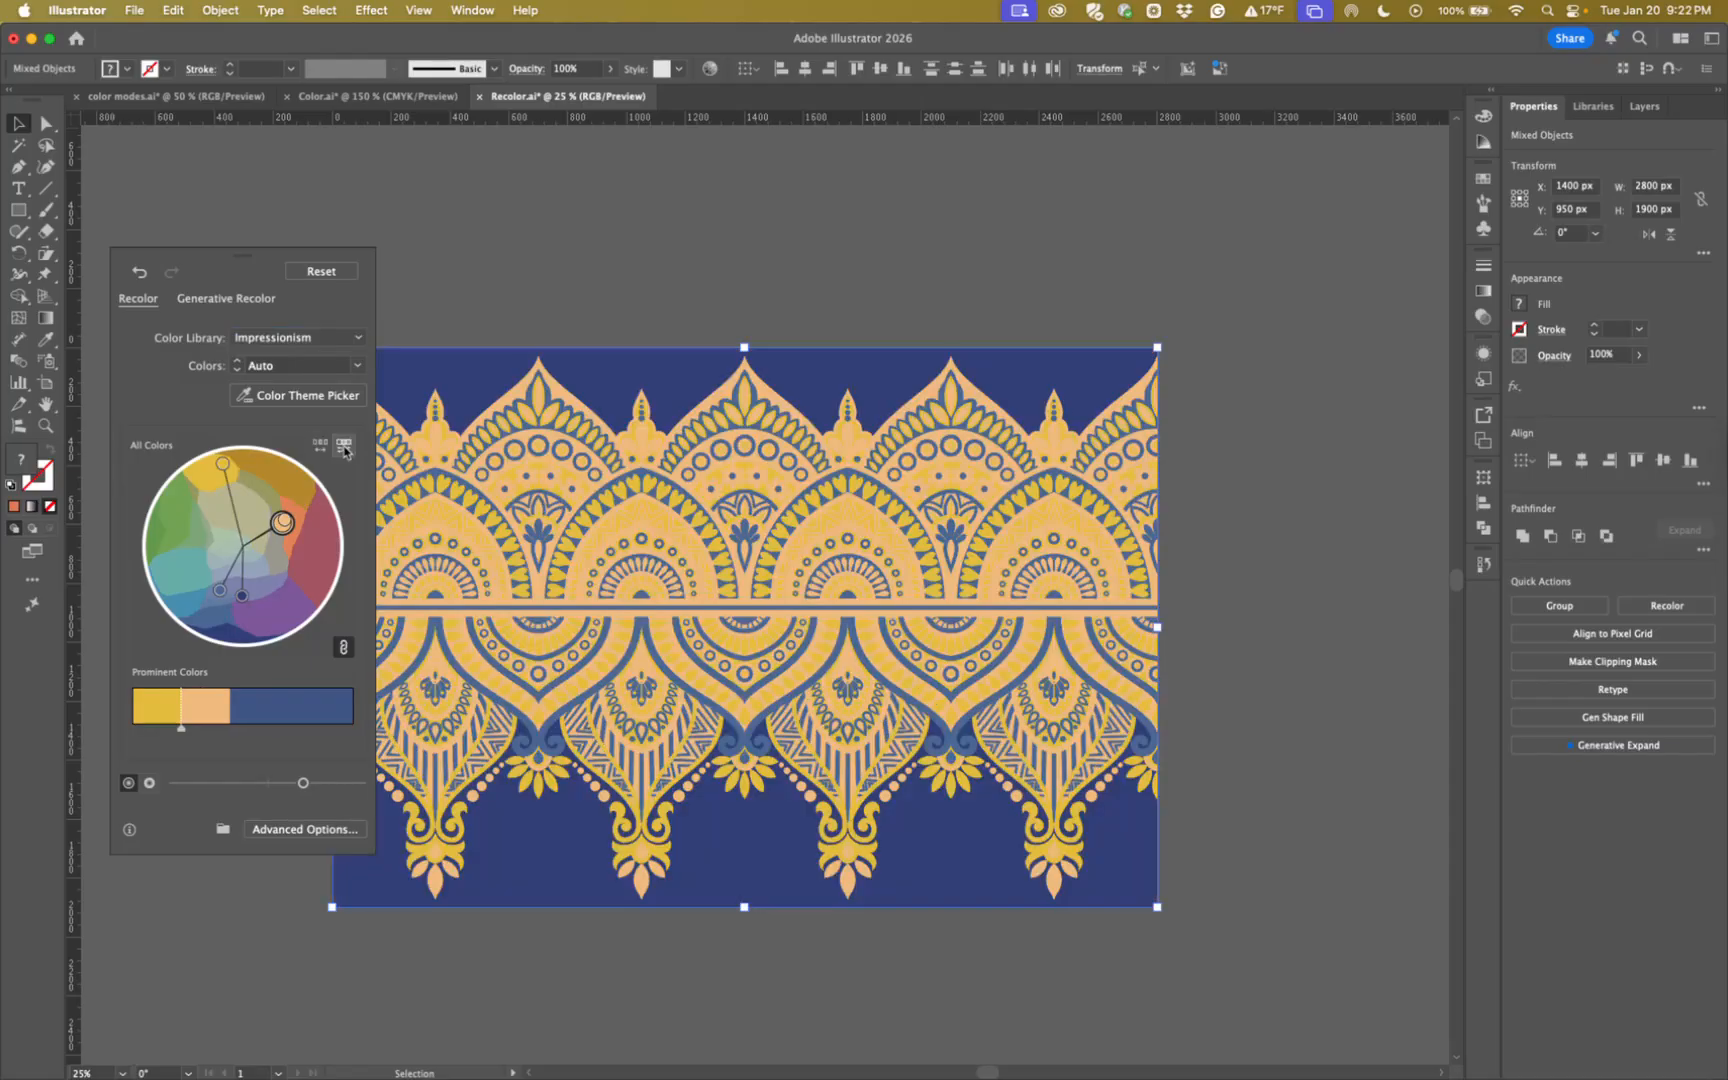
left_click(344, 447)
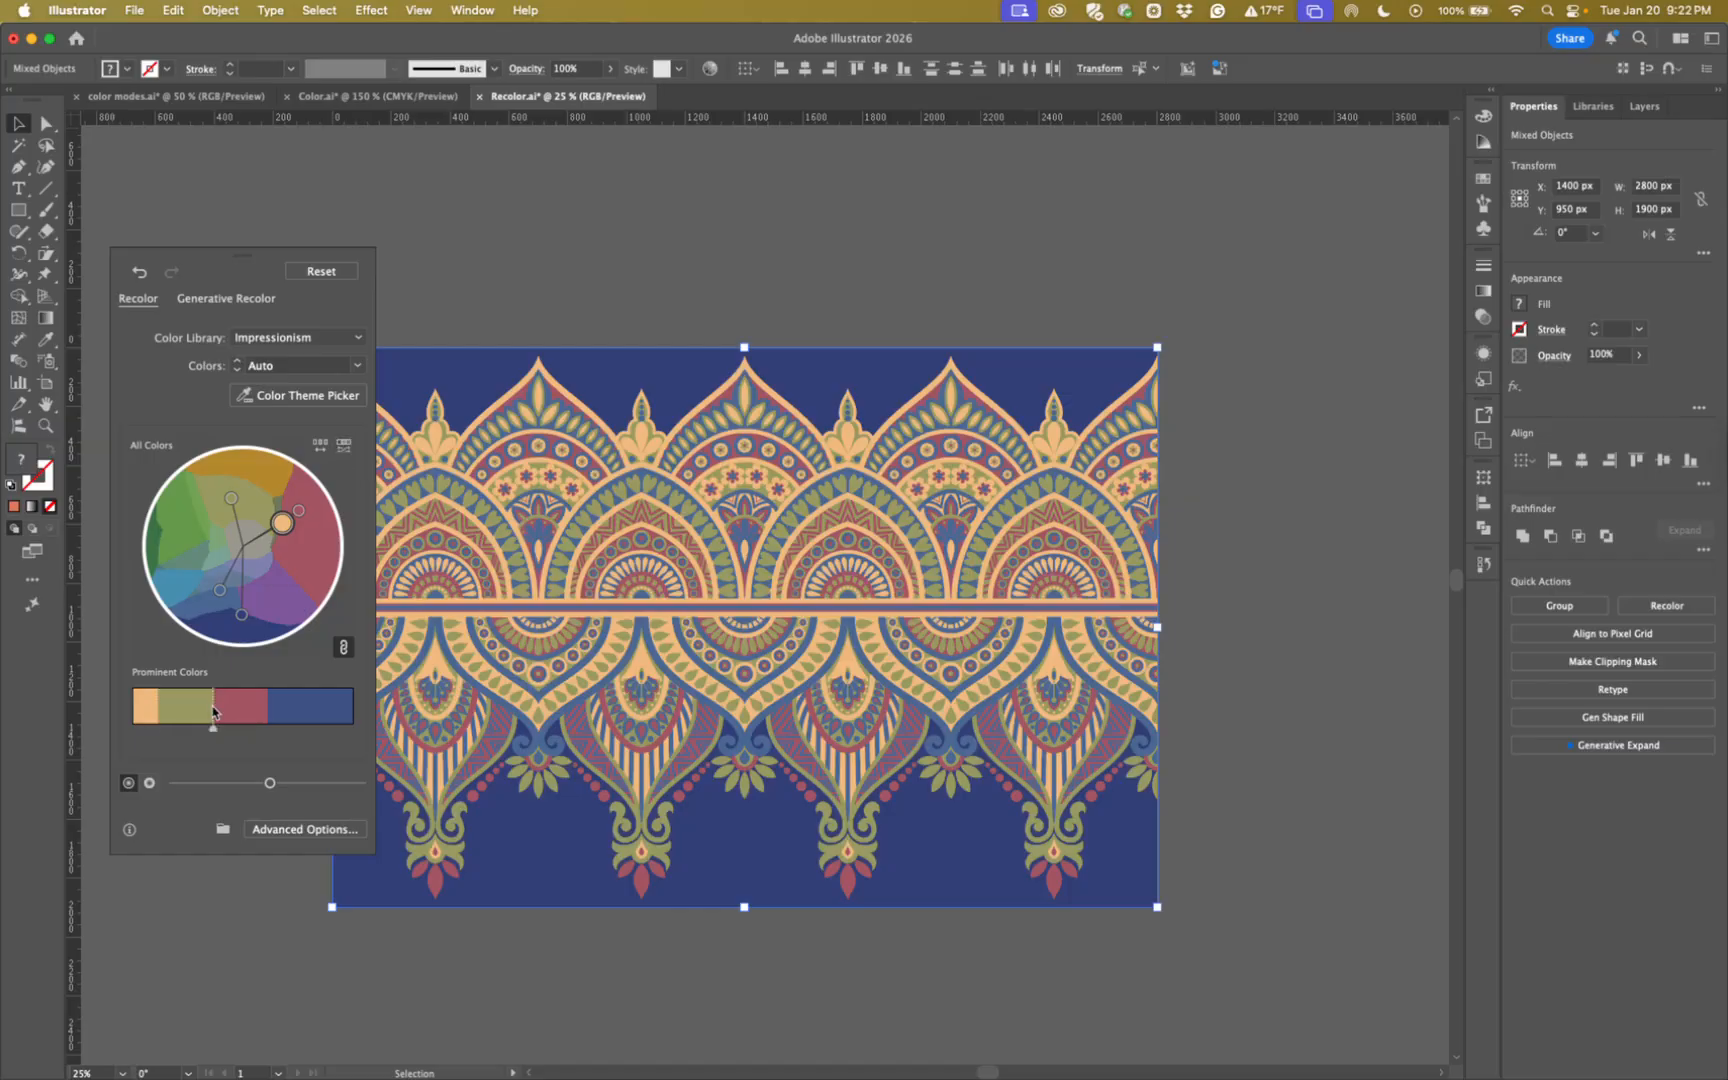
Show brightness and hue on the color wheel, lower the saturation slider, and rotate the linked colors to new hues.
left_click(150, 784)
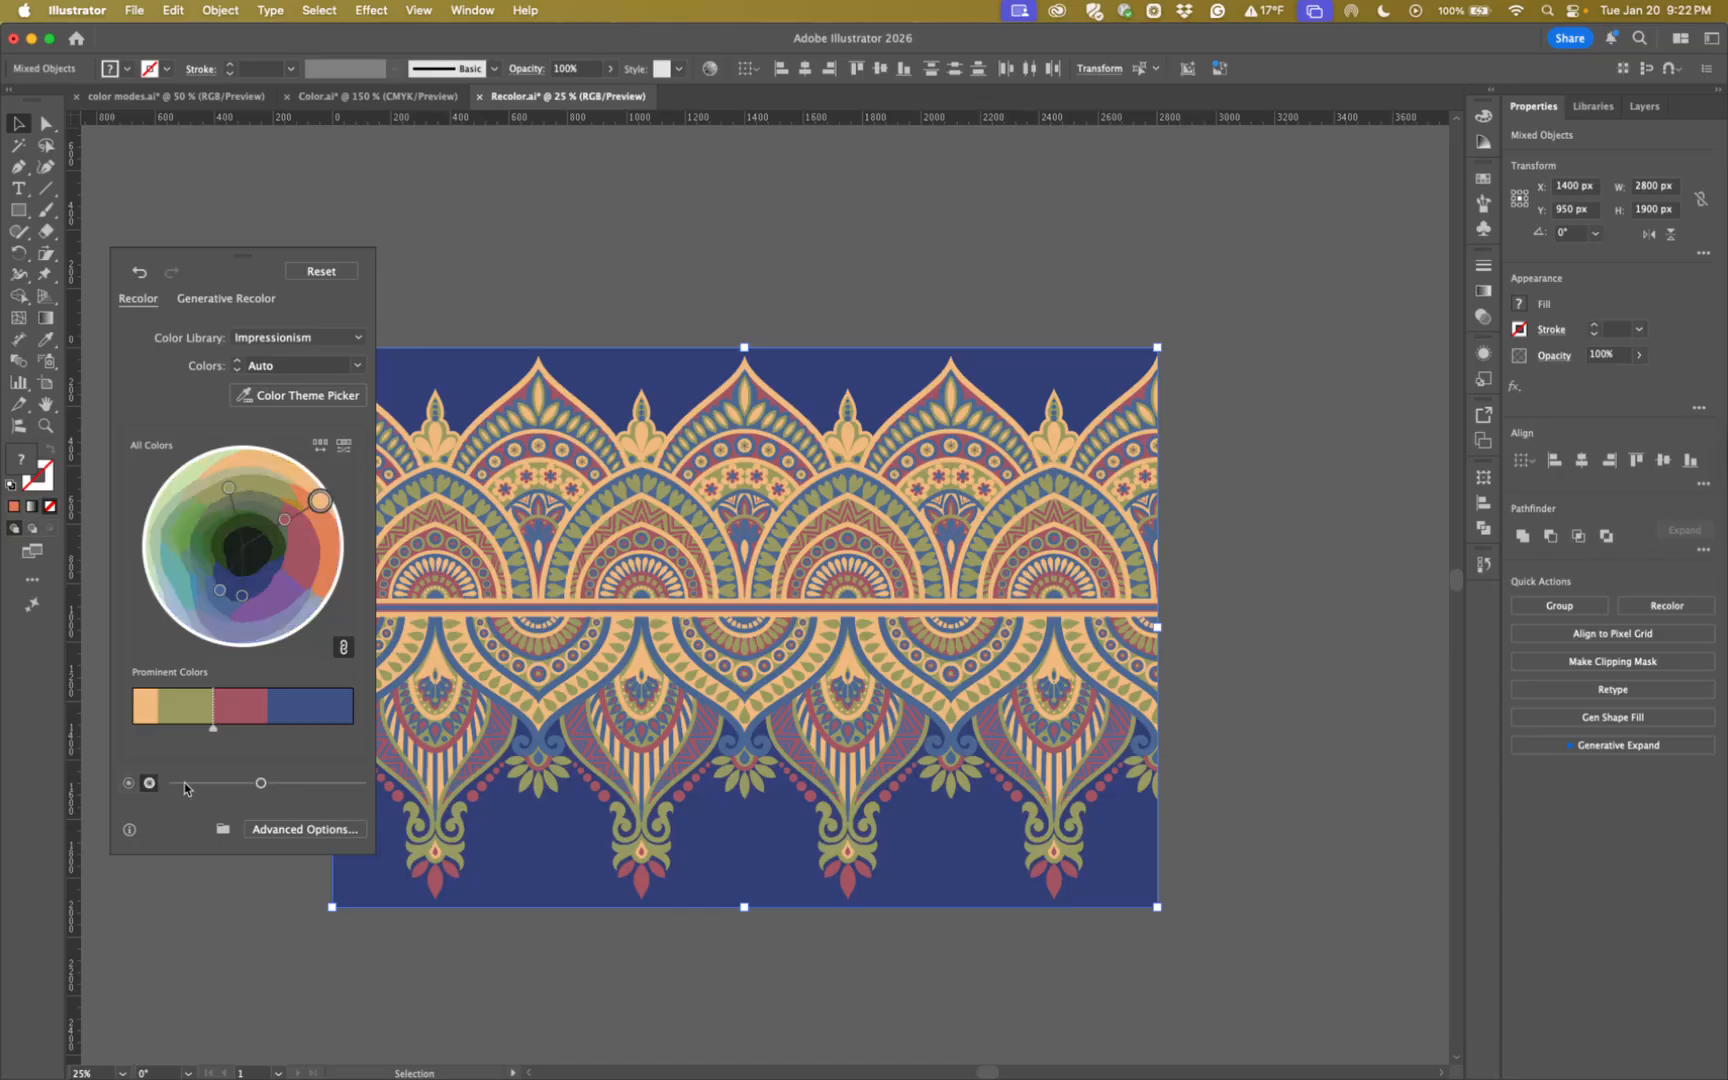
mouse_move(260, 783)
left_mouse_down()
mouse_move(196, 786)
mouse_move(230, 785)
left_mouse_up()
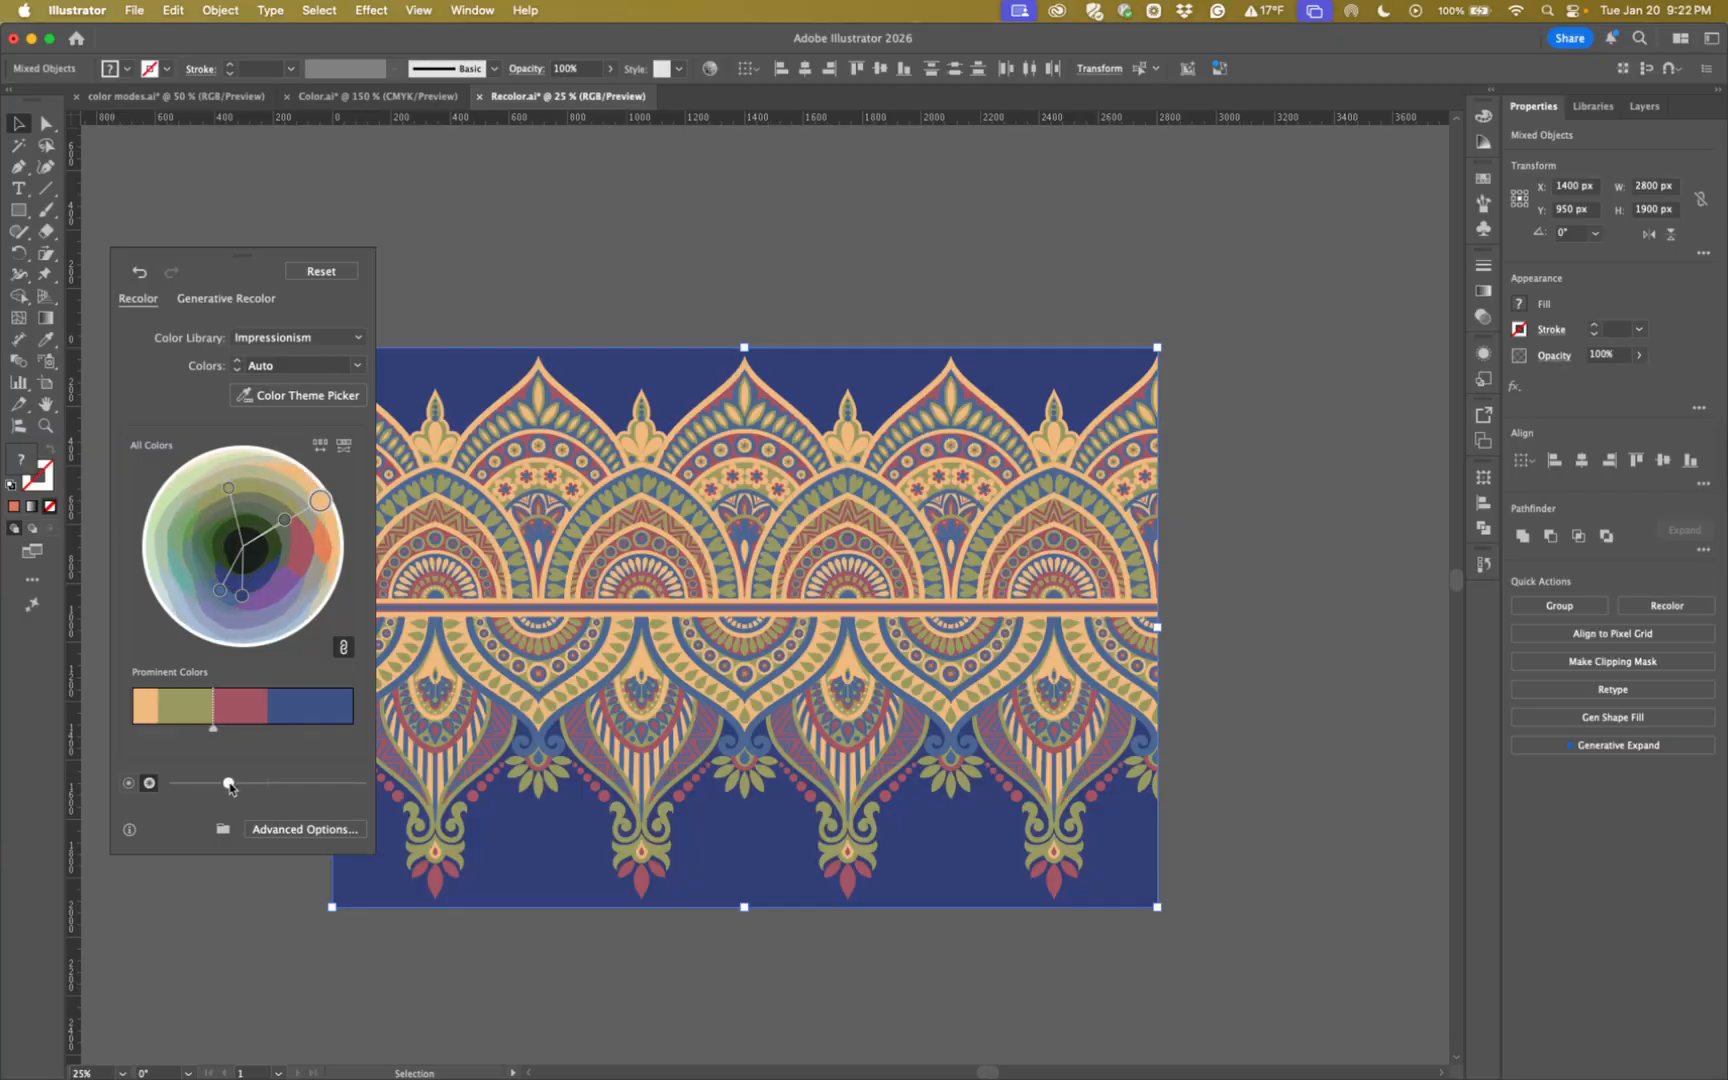
left_click_drag(220, 592, 202, 612)
left_click_drag(232, 488, 323, 548)
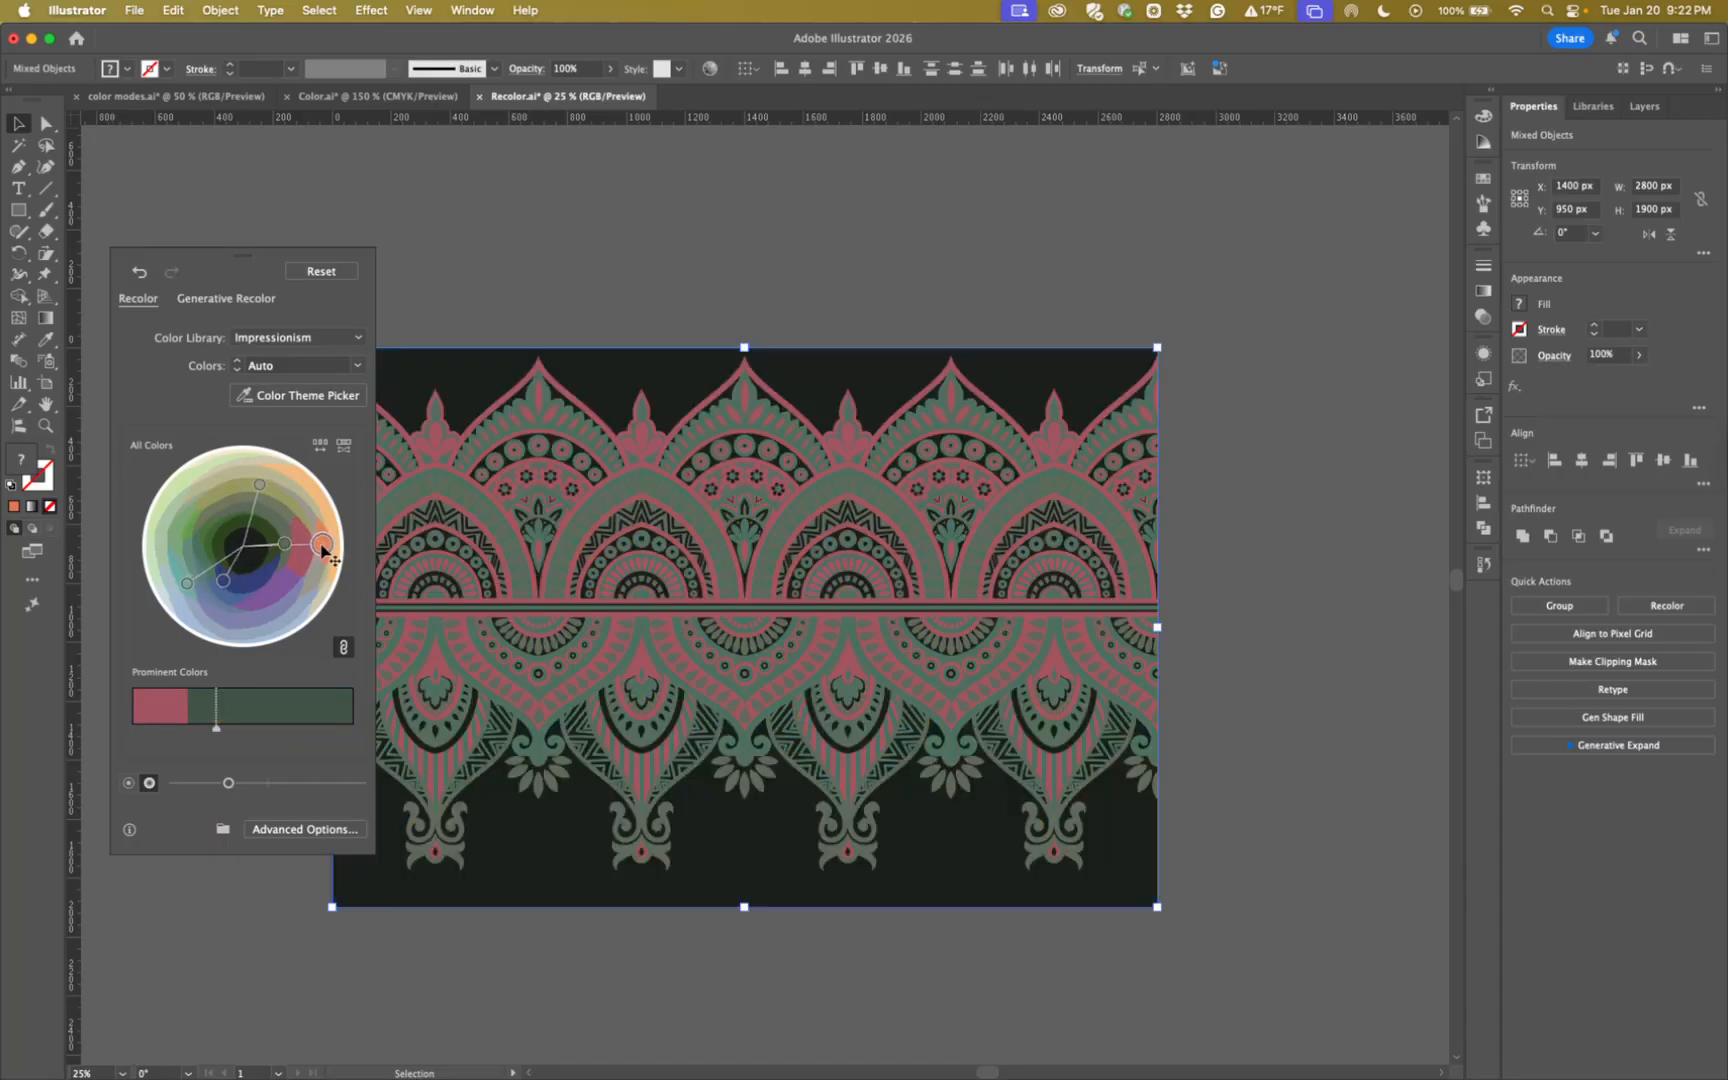
left_click_drag(224, 582, 233, 590)
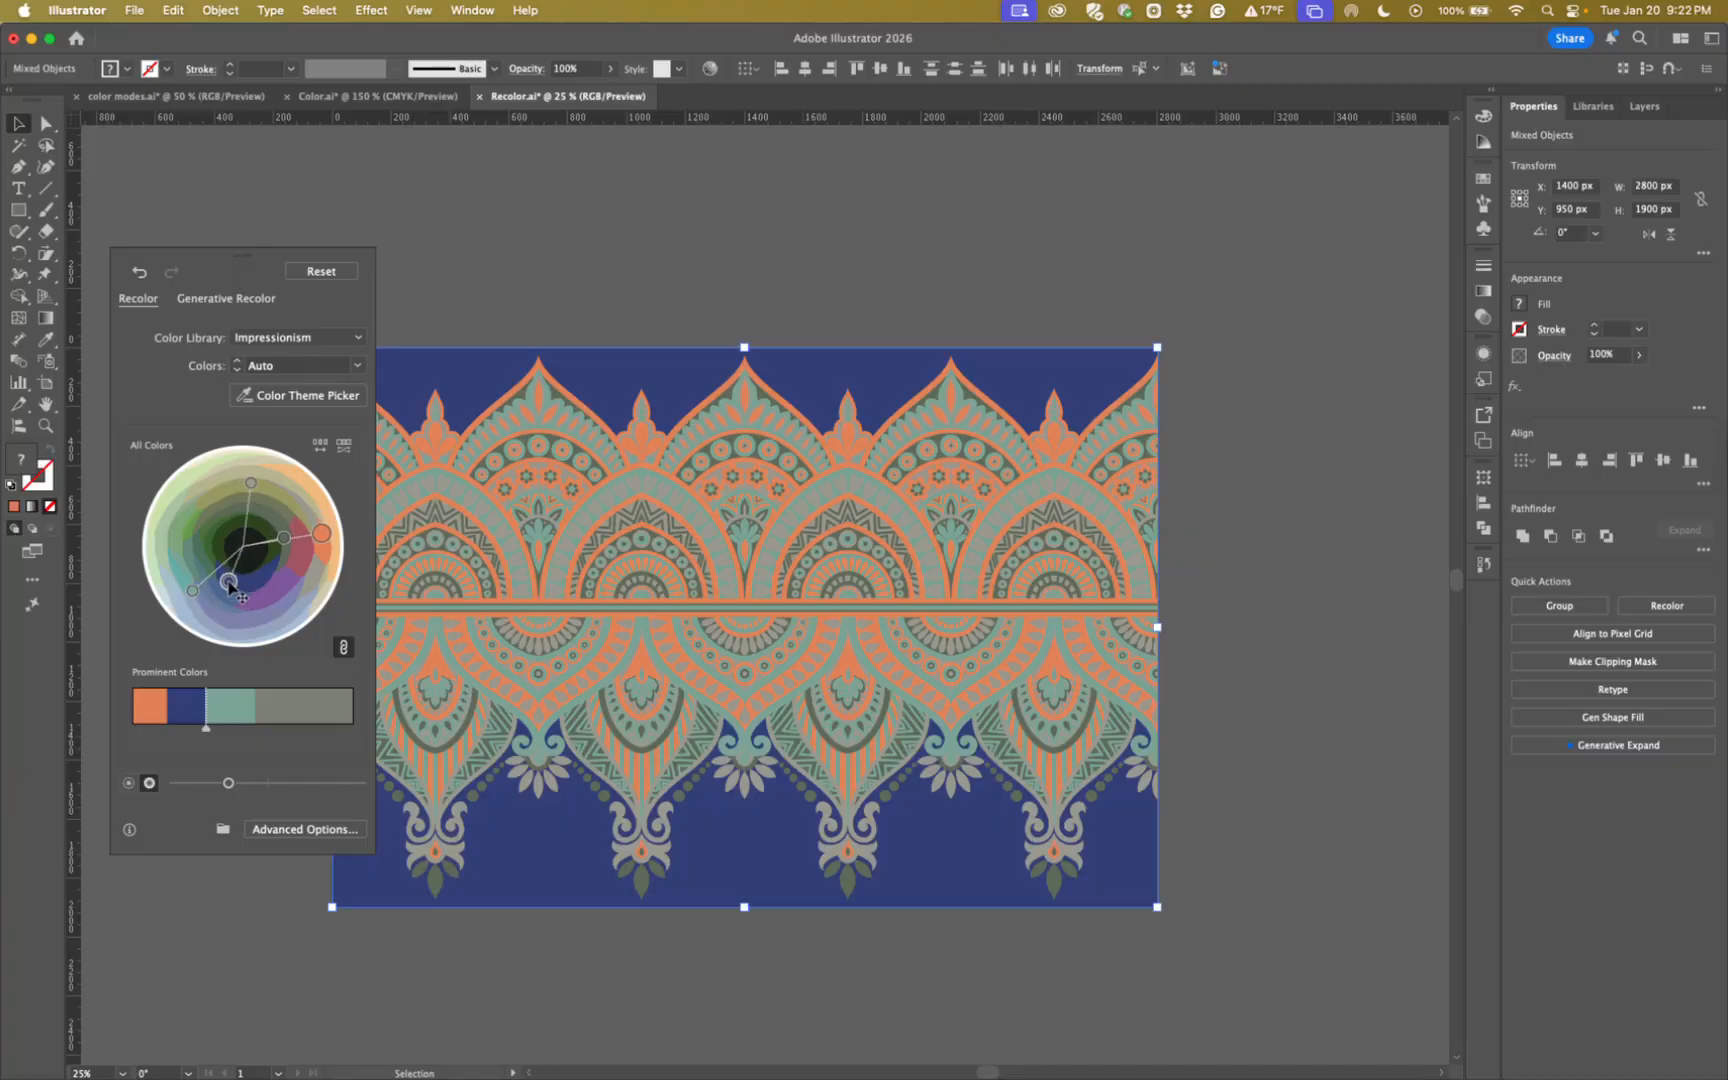
Switch the pattern's color library to Renaissance and redistribute the weights of its prominent colors.
left_click(358, 340)
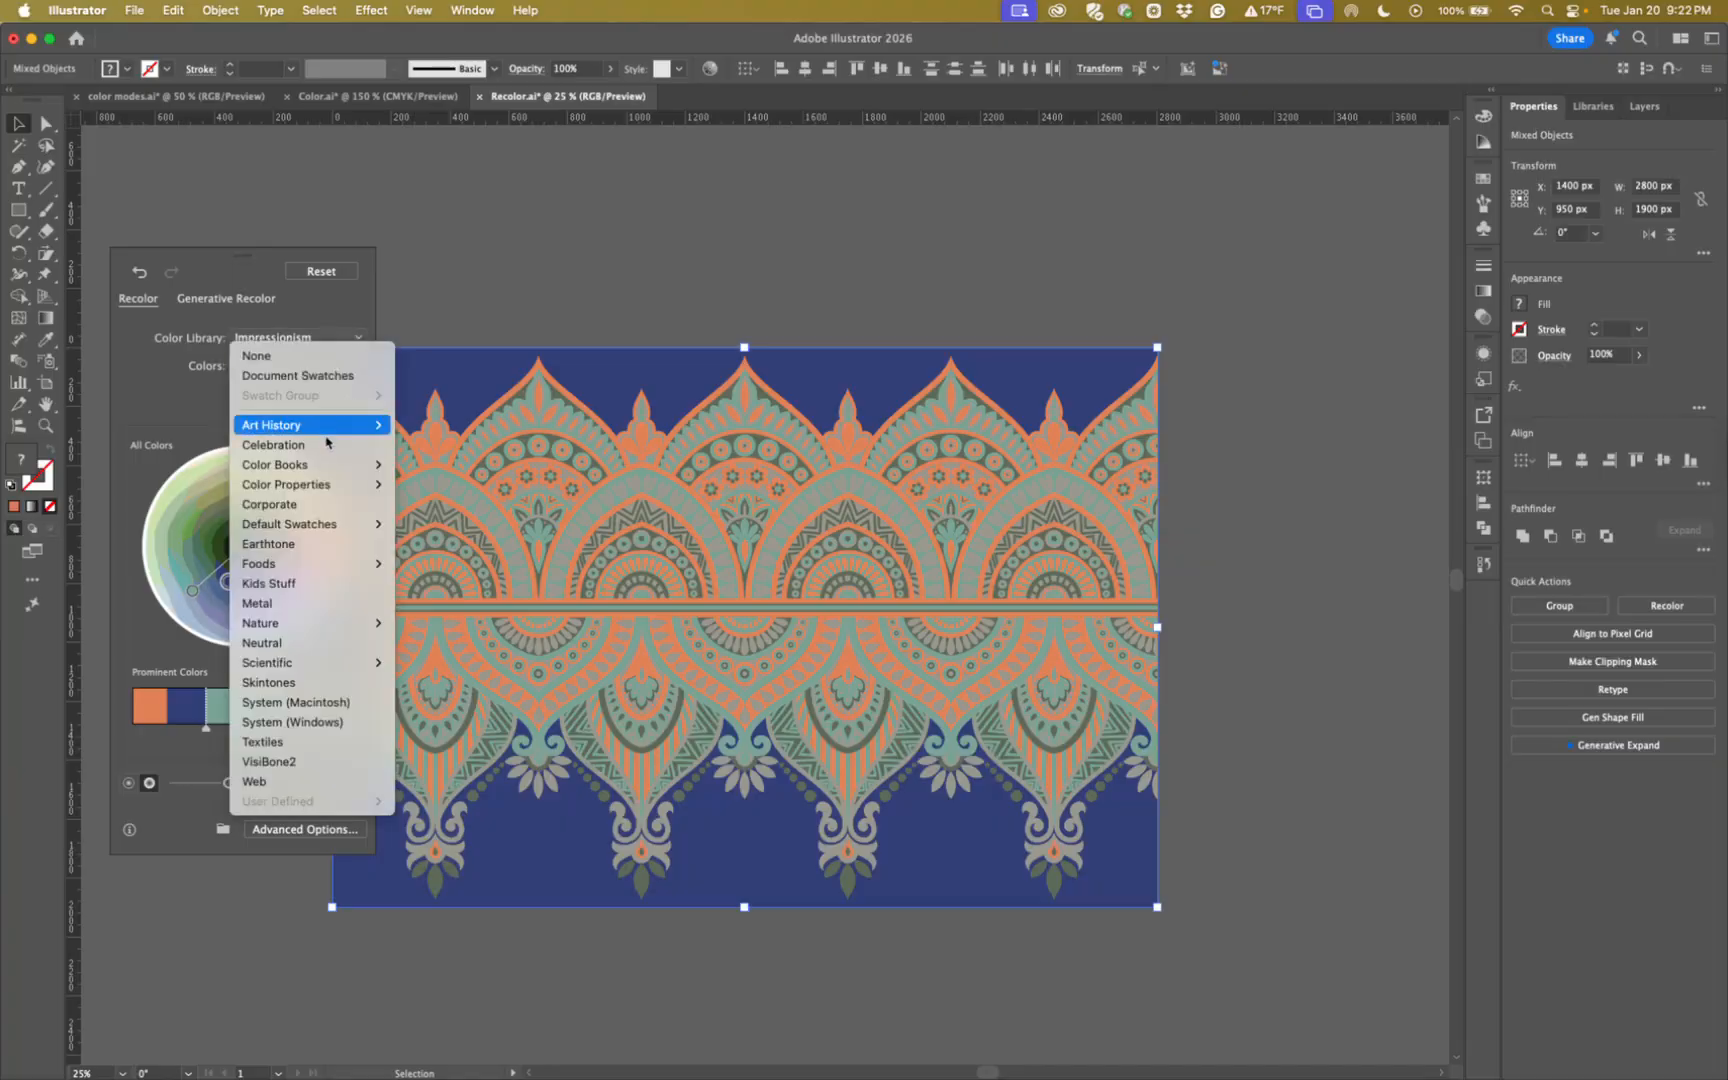
mouse_move(329, 436)
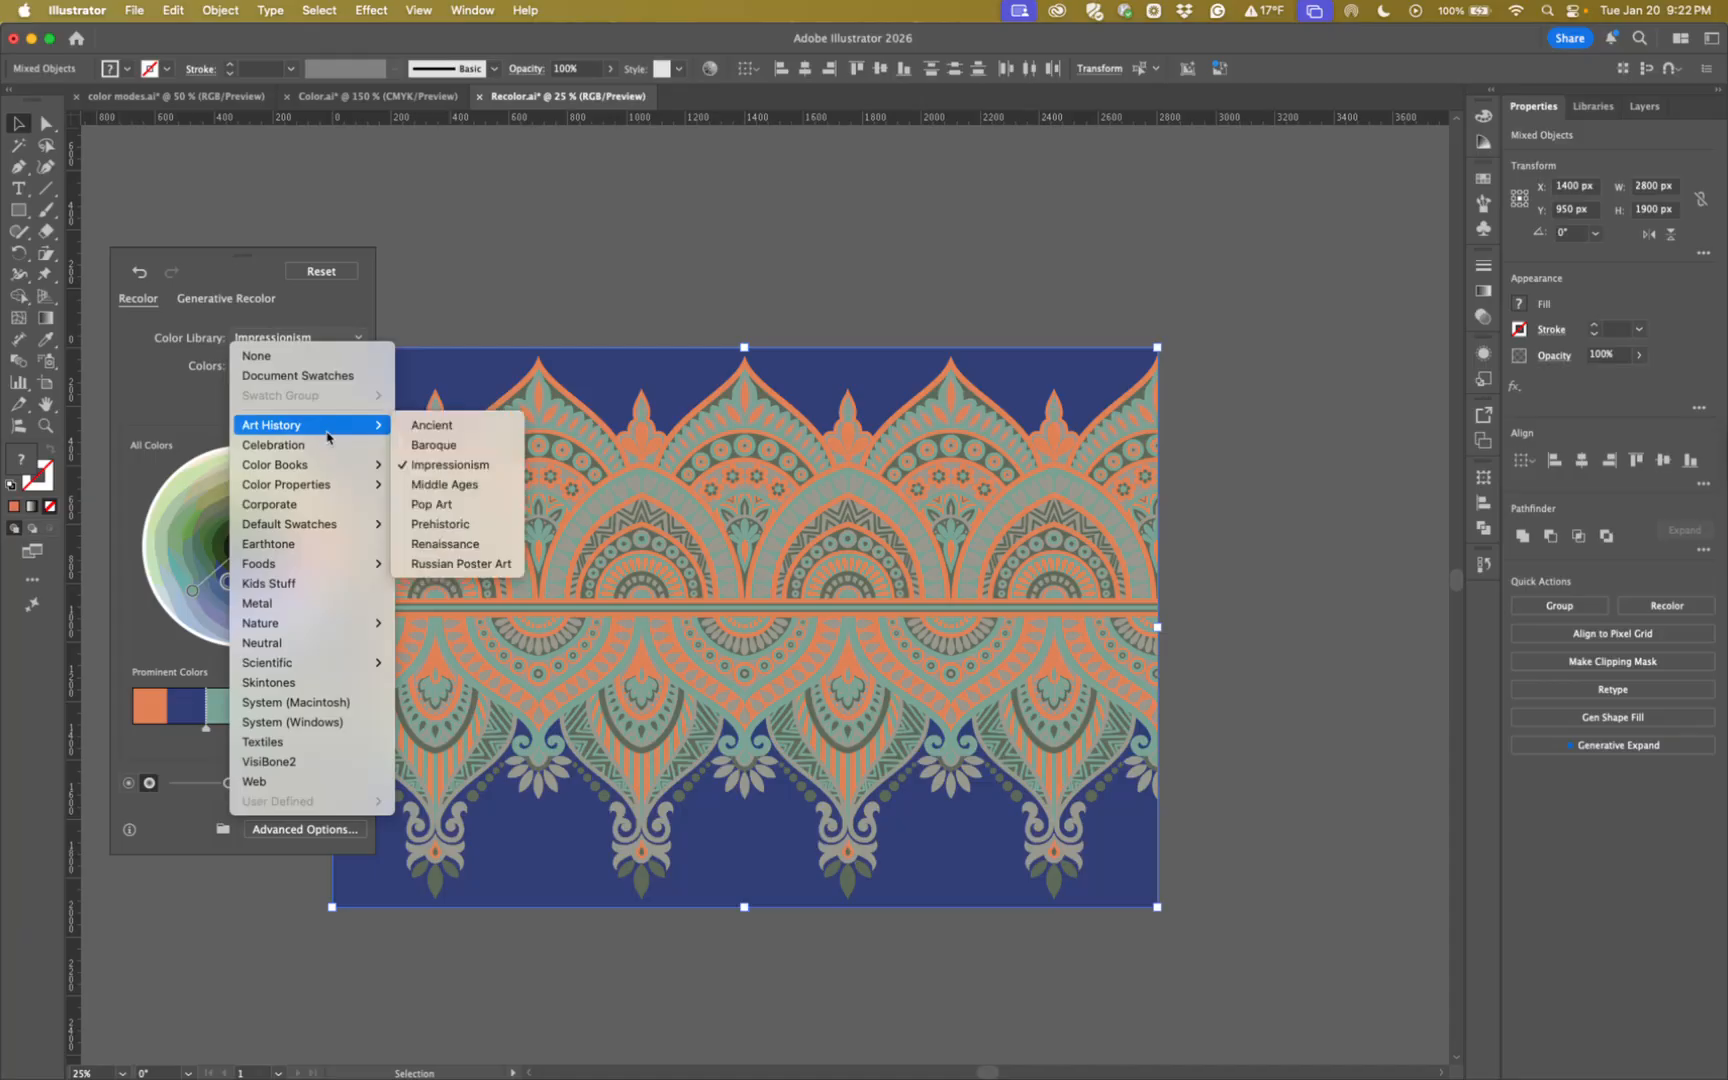
left_click(440, 543)
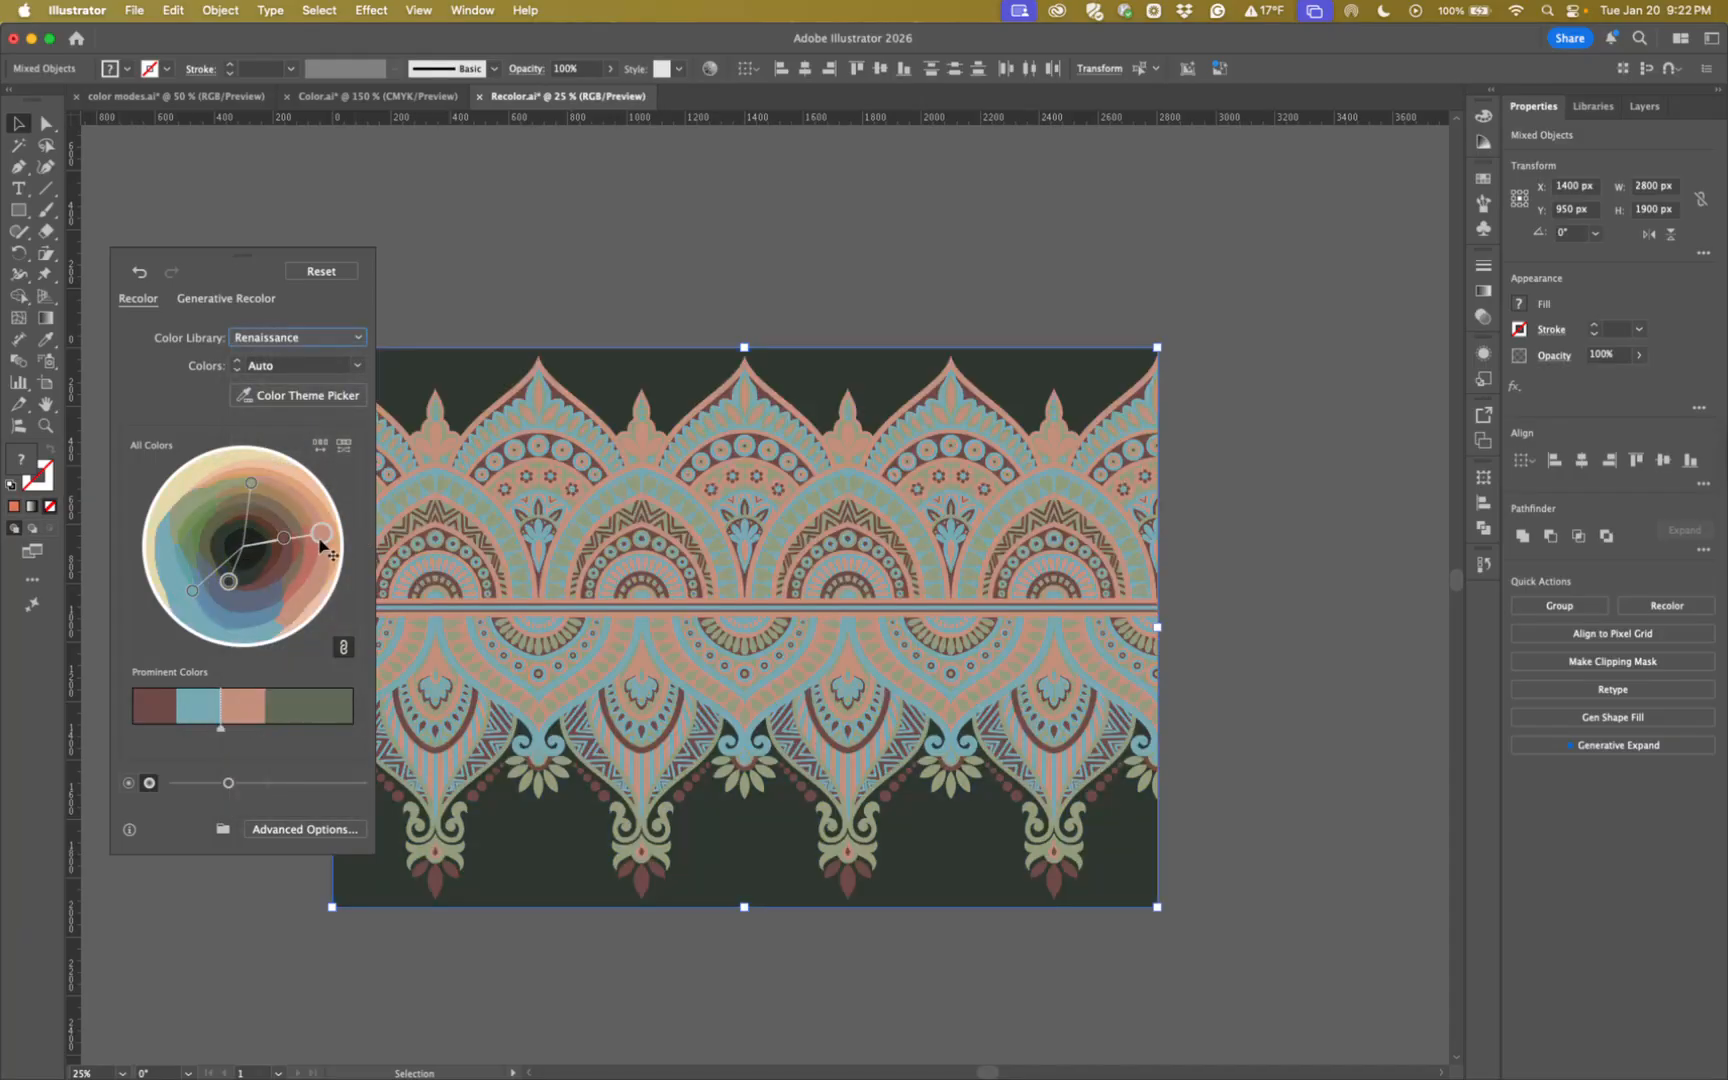
left_click(285, 538)
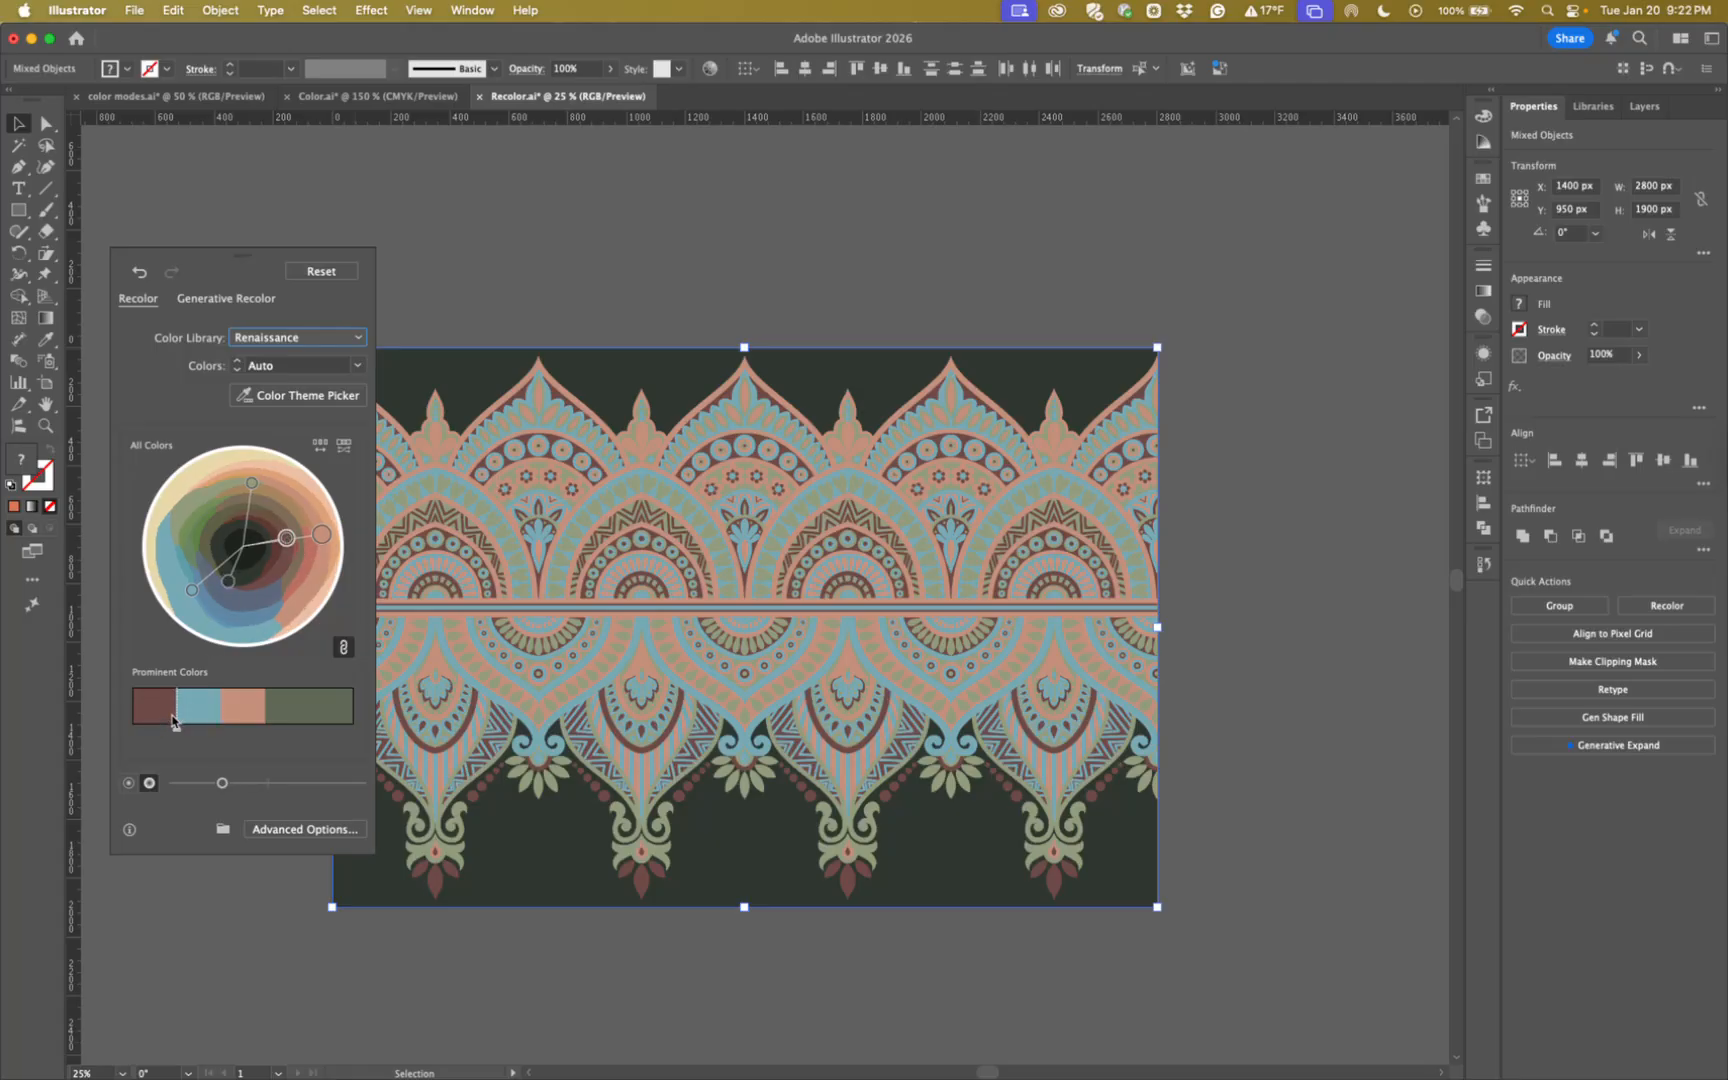
left_click_drag(176, 733, 208, 731)
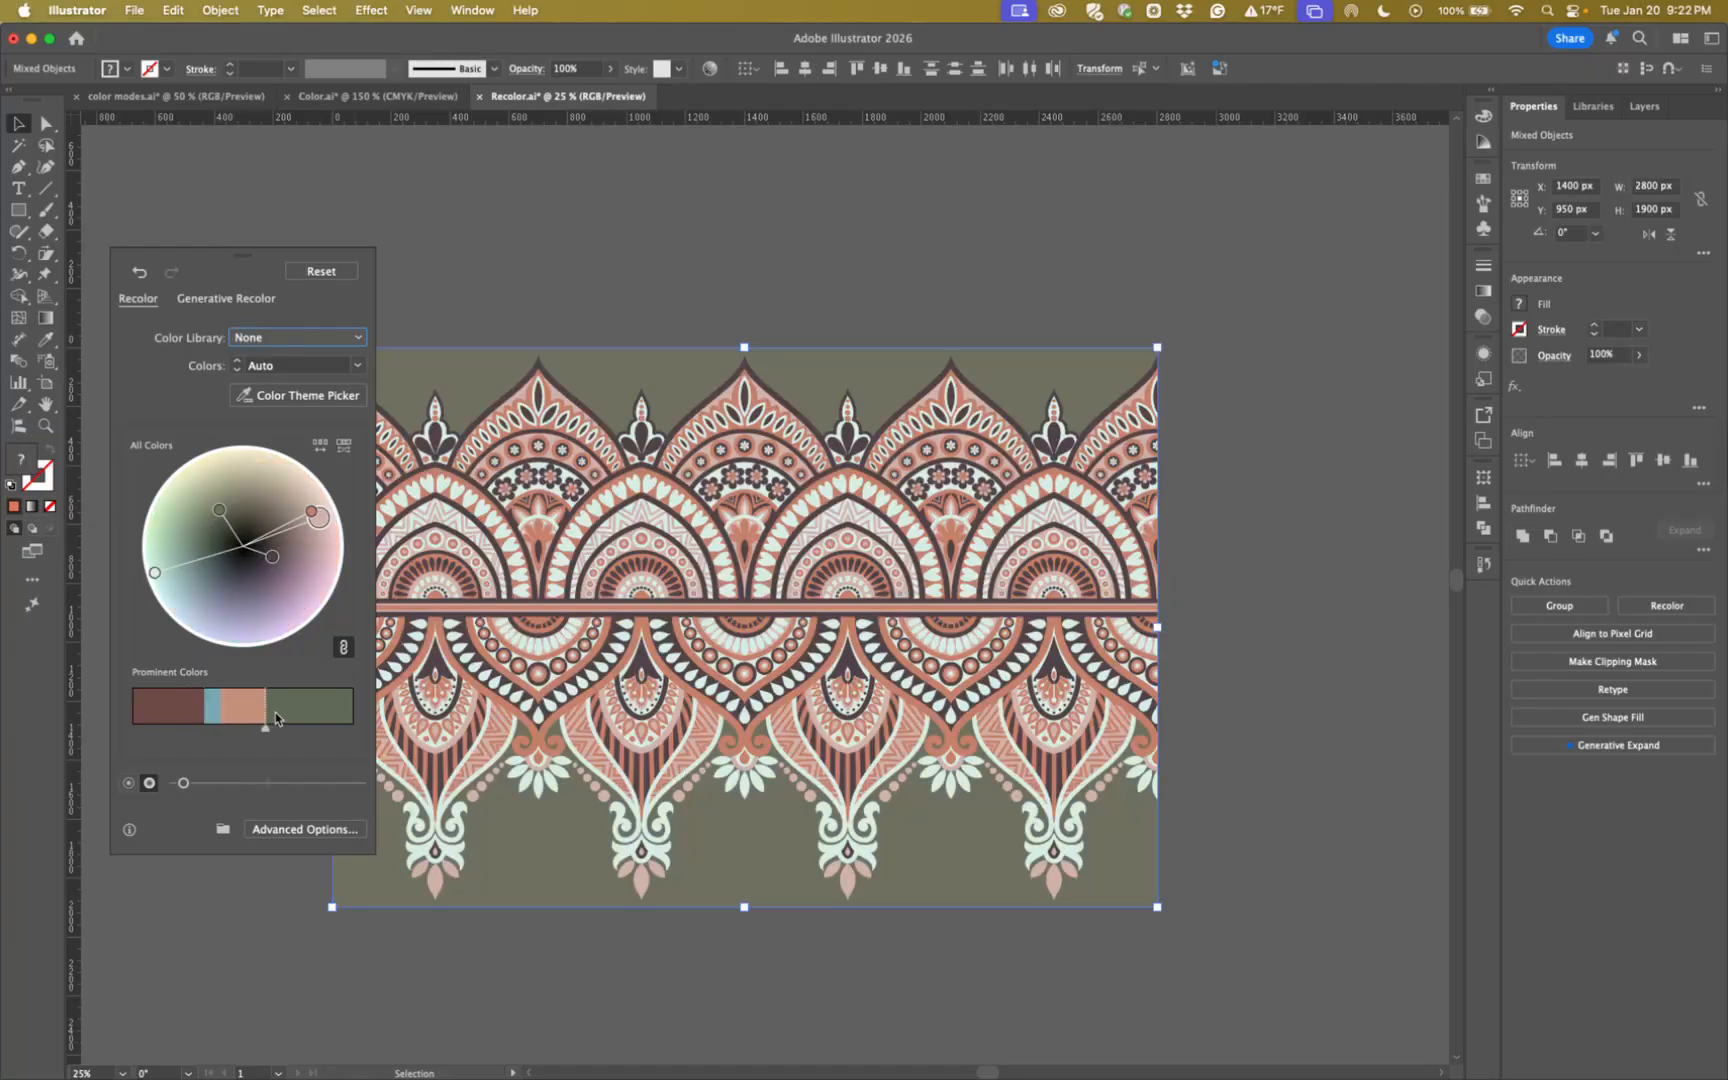
left_click_drag(265, 731, 182, 731)
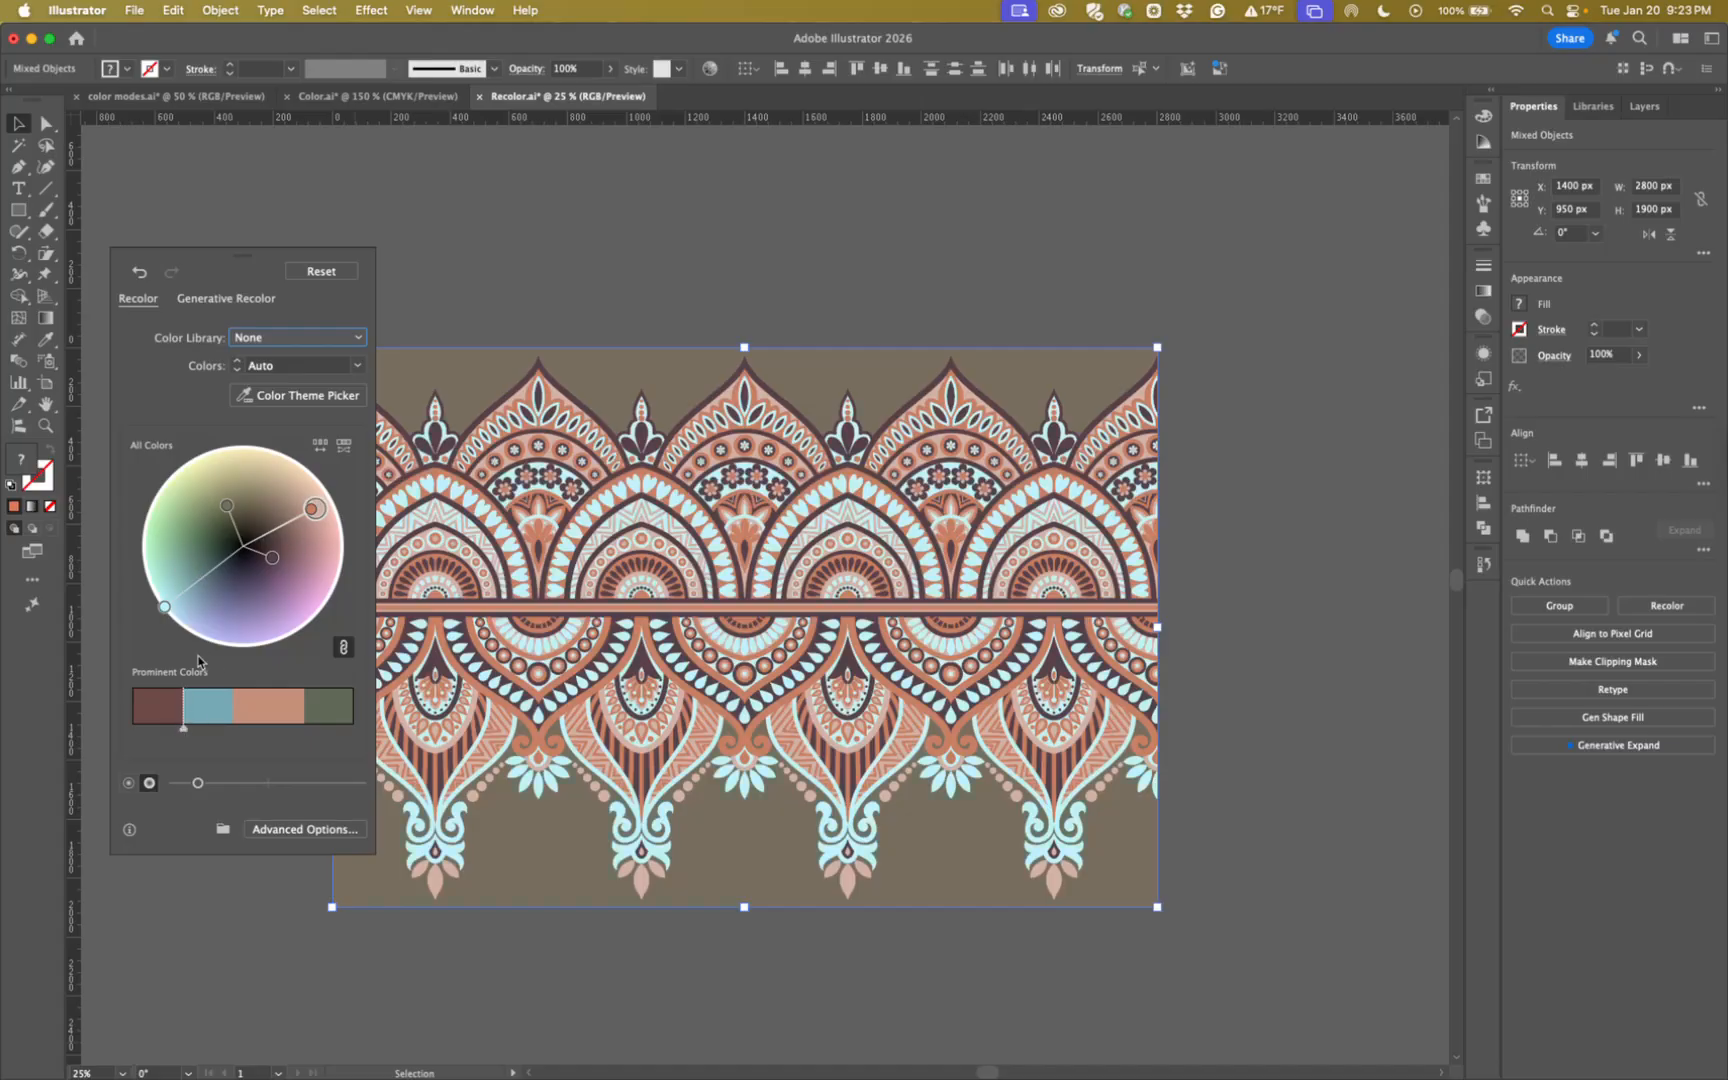
Show saturation and hue on the color wheel, then try a higher brightness and darken the pattern's colors.
left_click(129, 784)
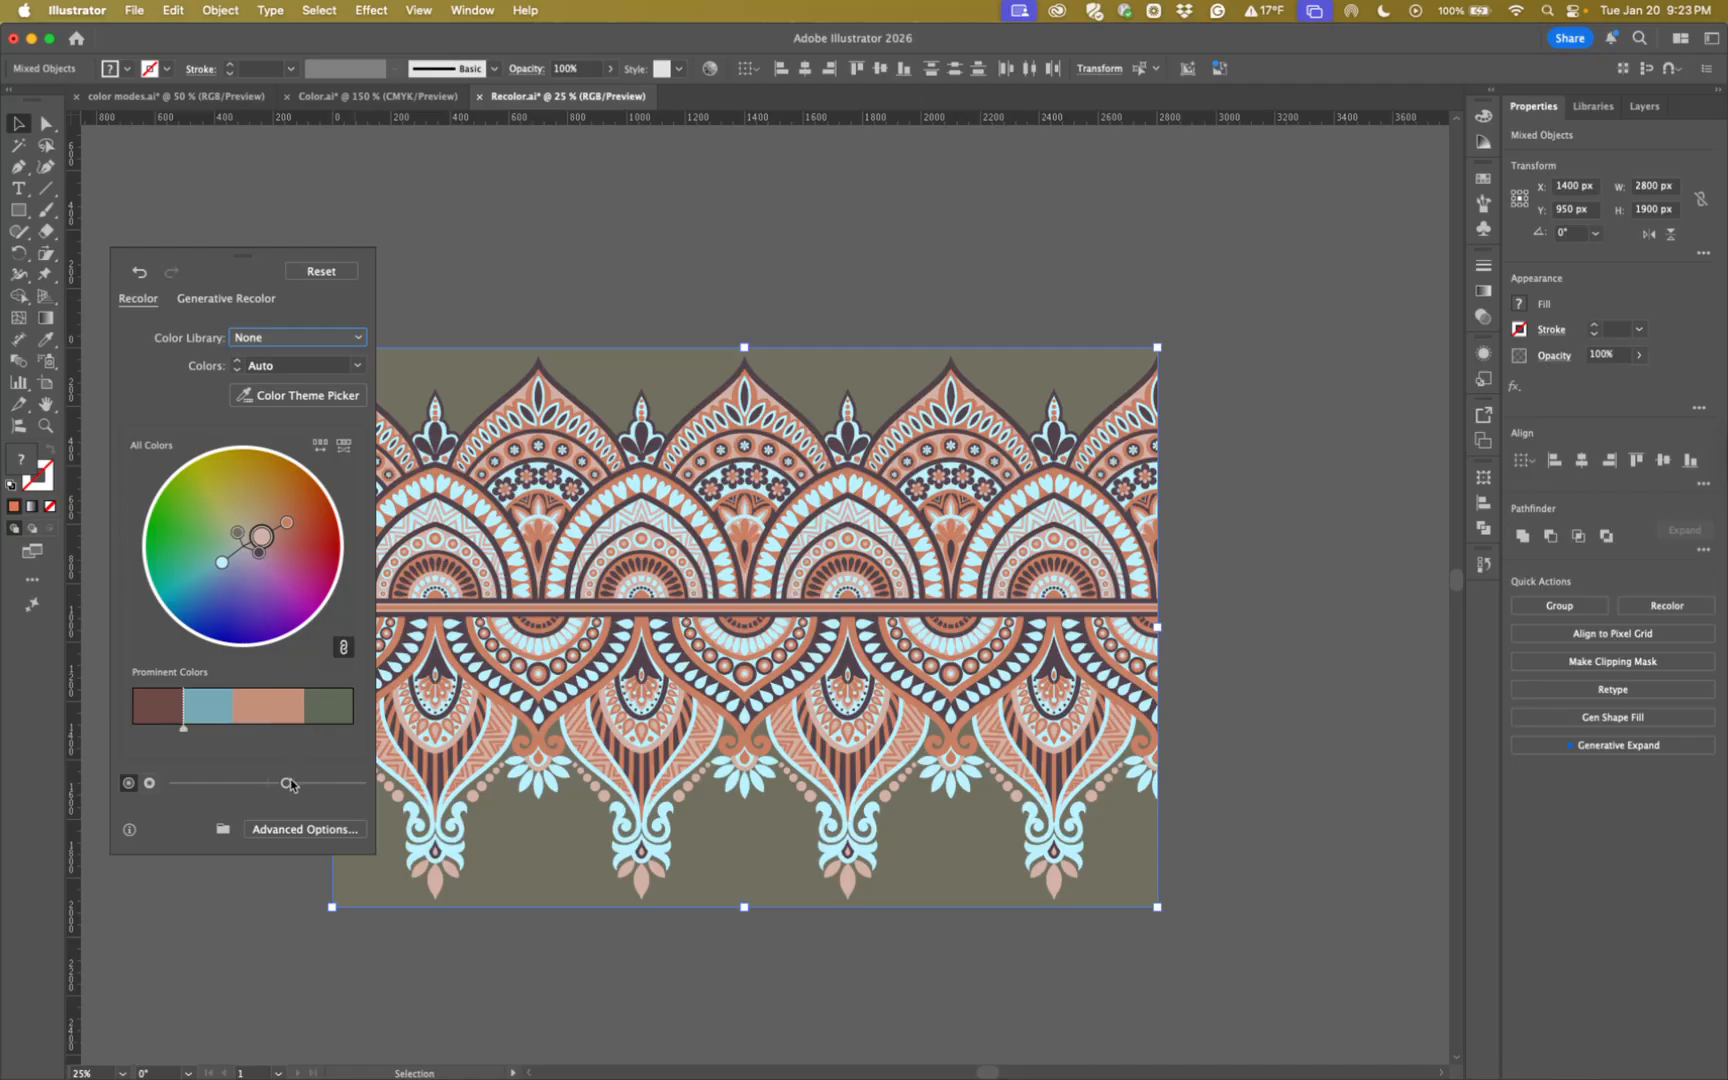
left_click_drag(286, 784, 329, 786)
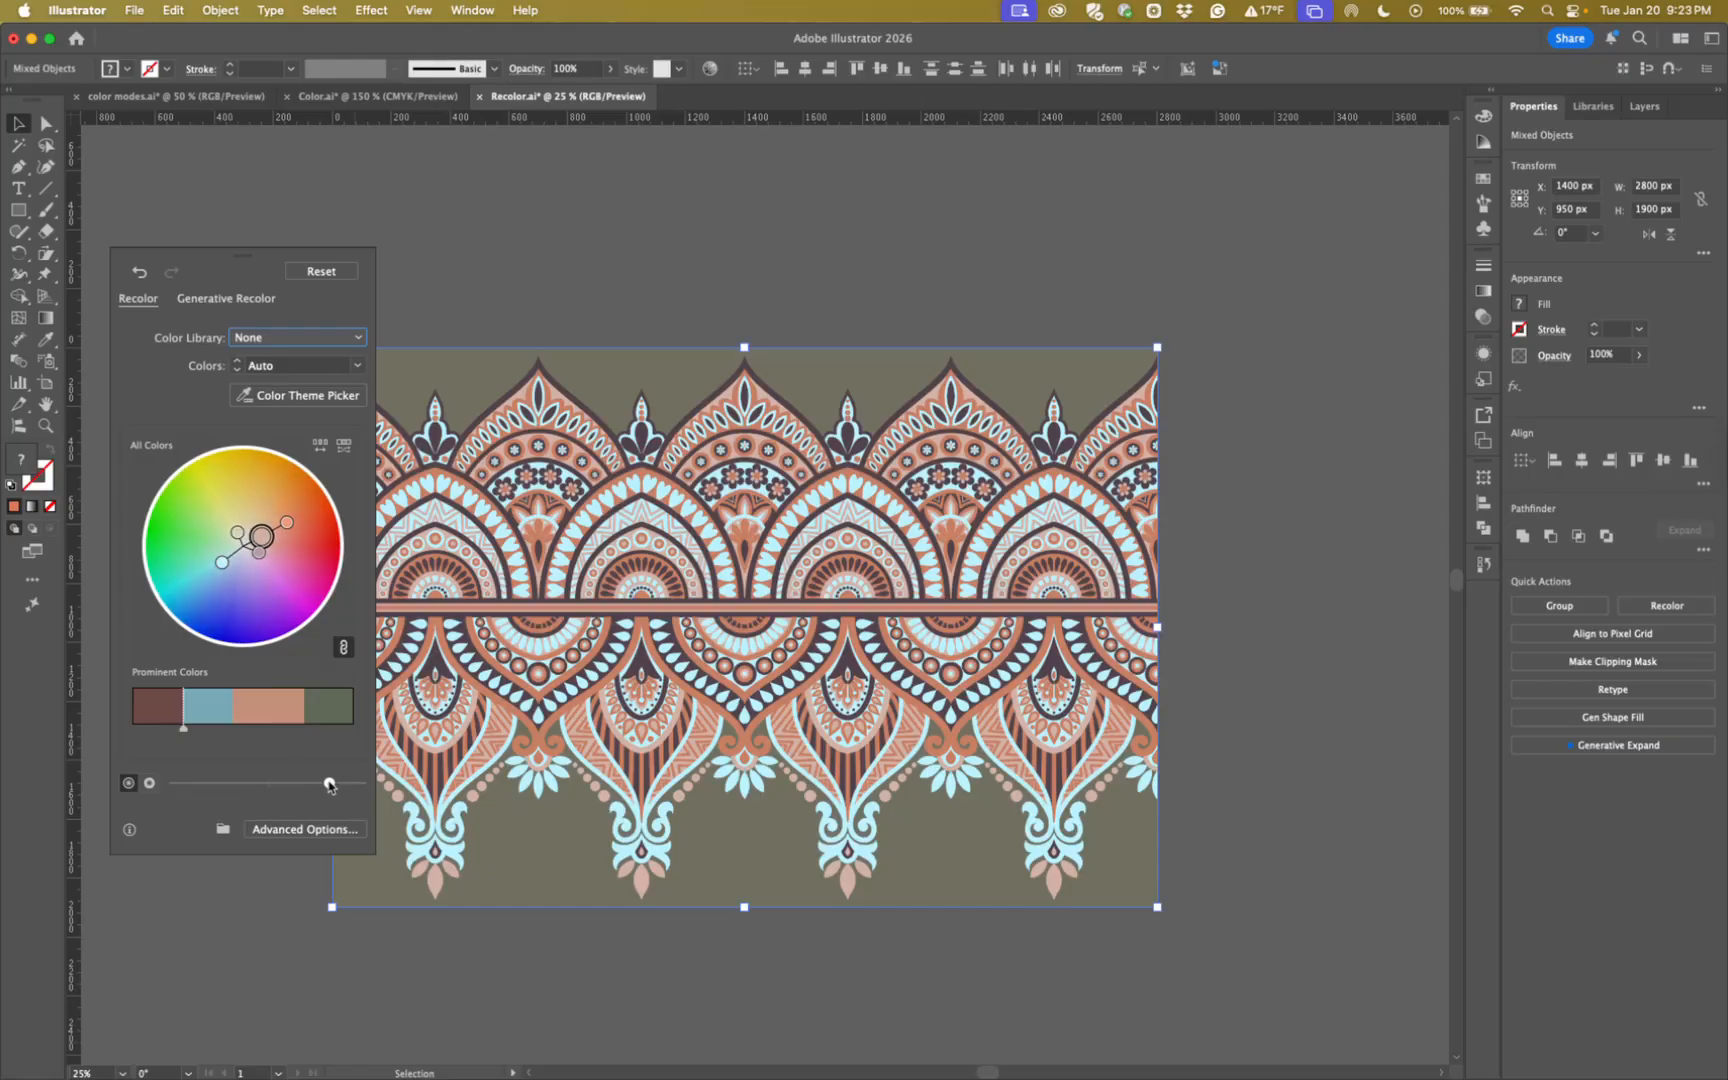
left_click_drag(300, 785, 232, 785)
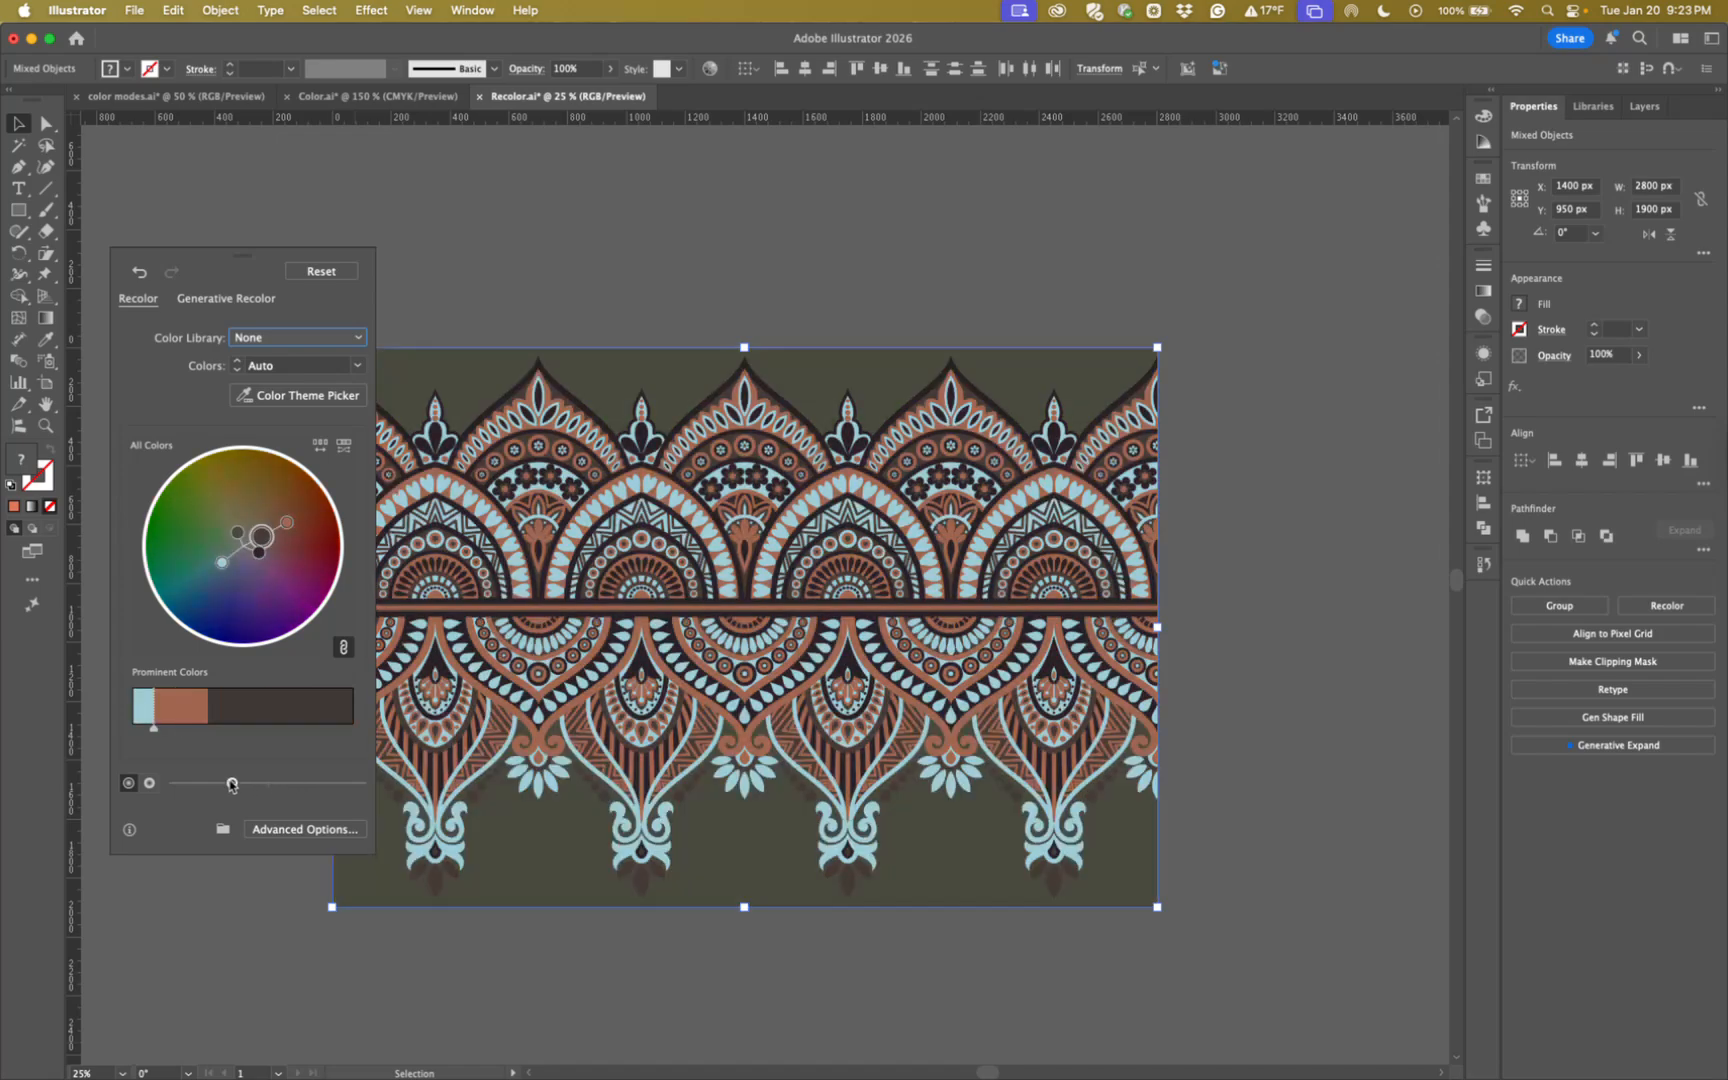
Try limiting the pattern to 3 colors, then all colors, and finally a single color.
left_click(355, 371)
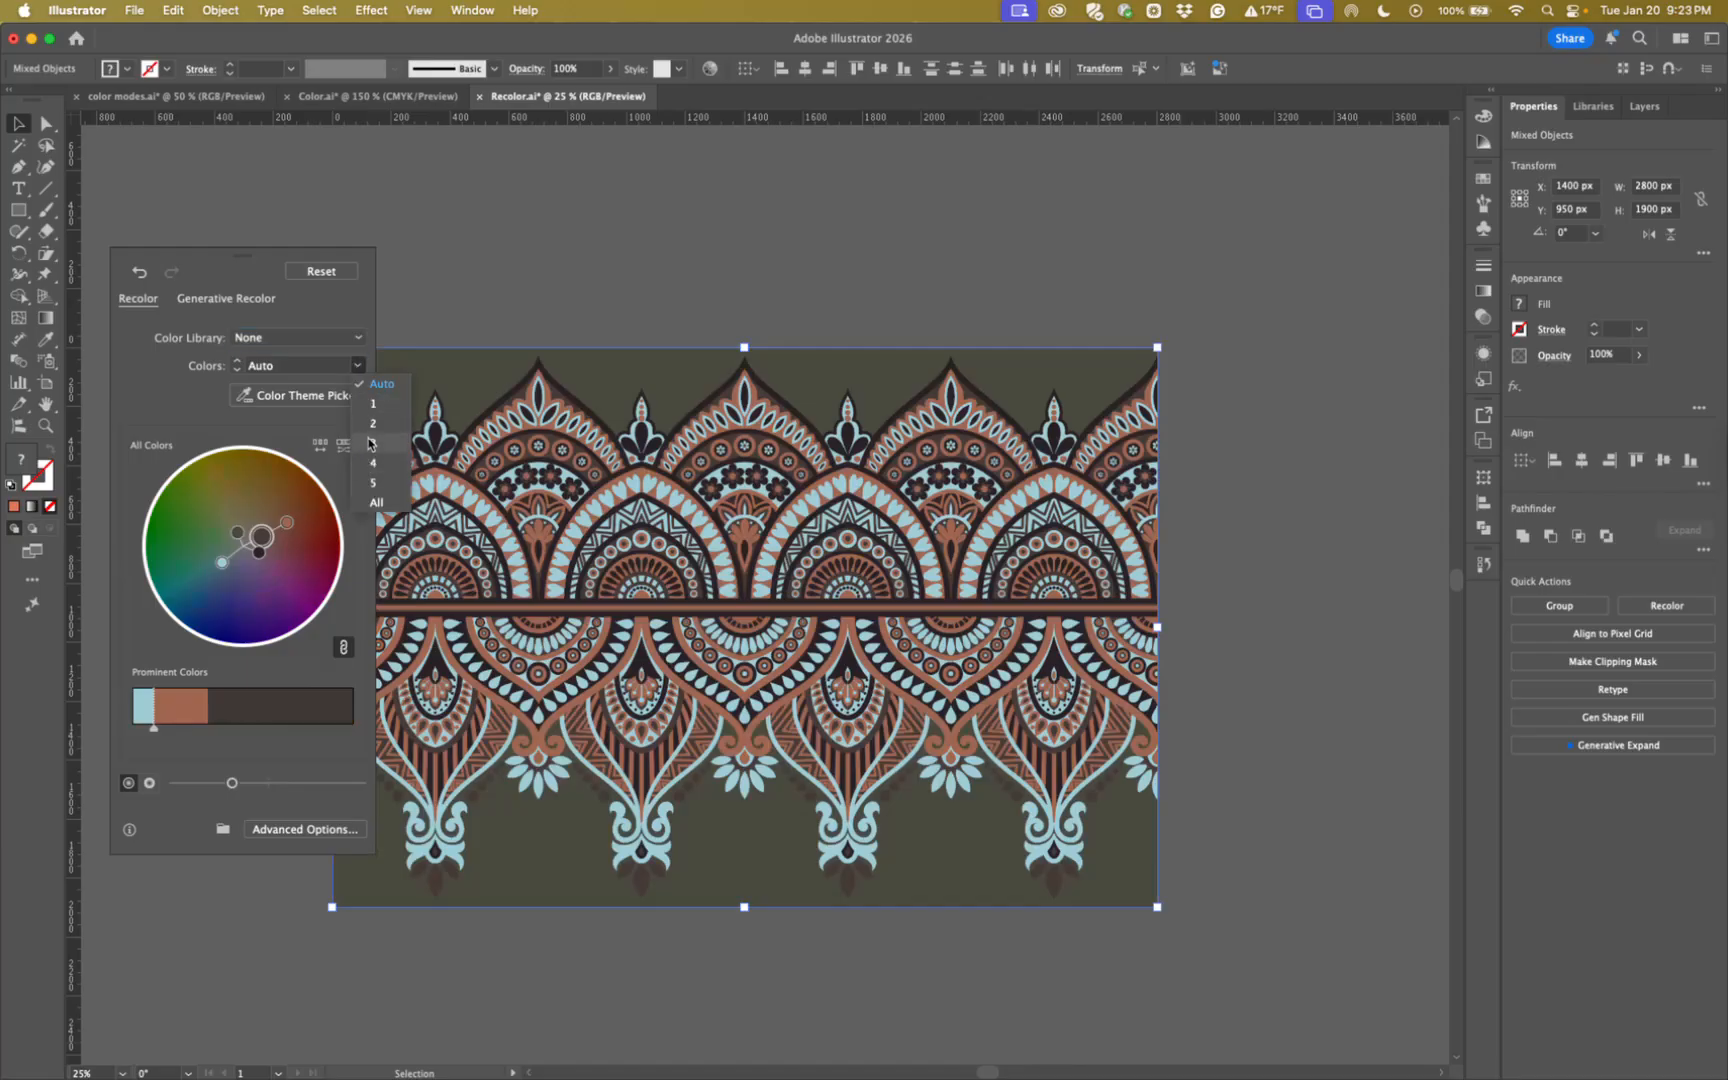
left_click(370, 443)
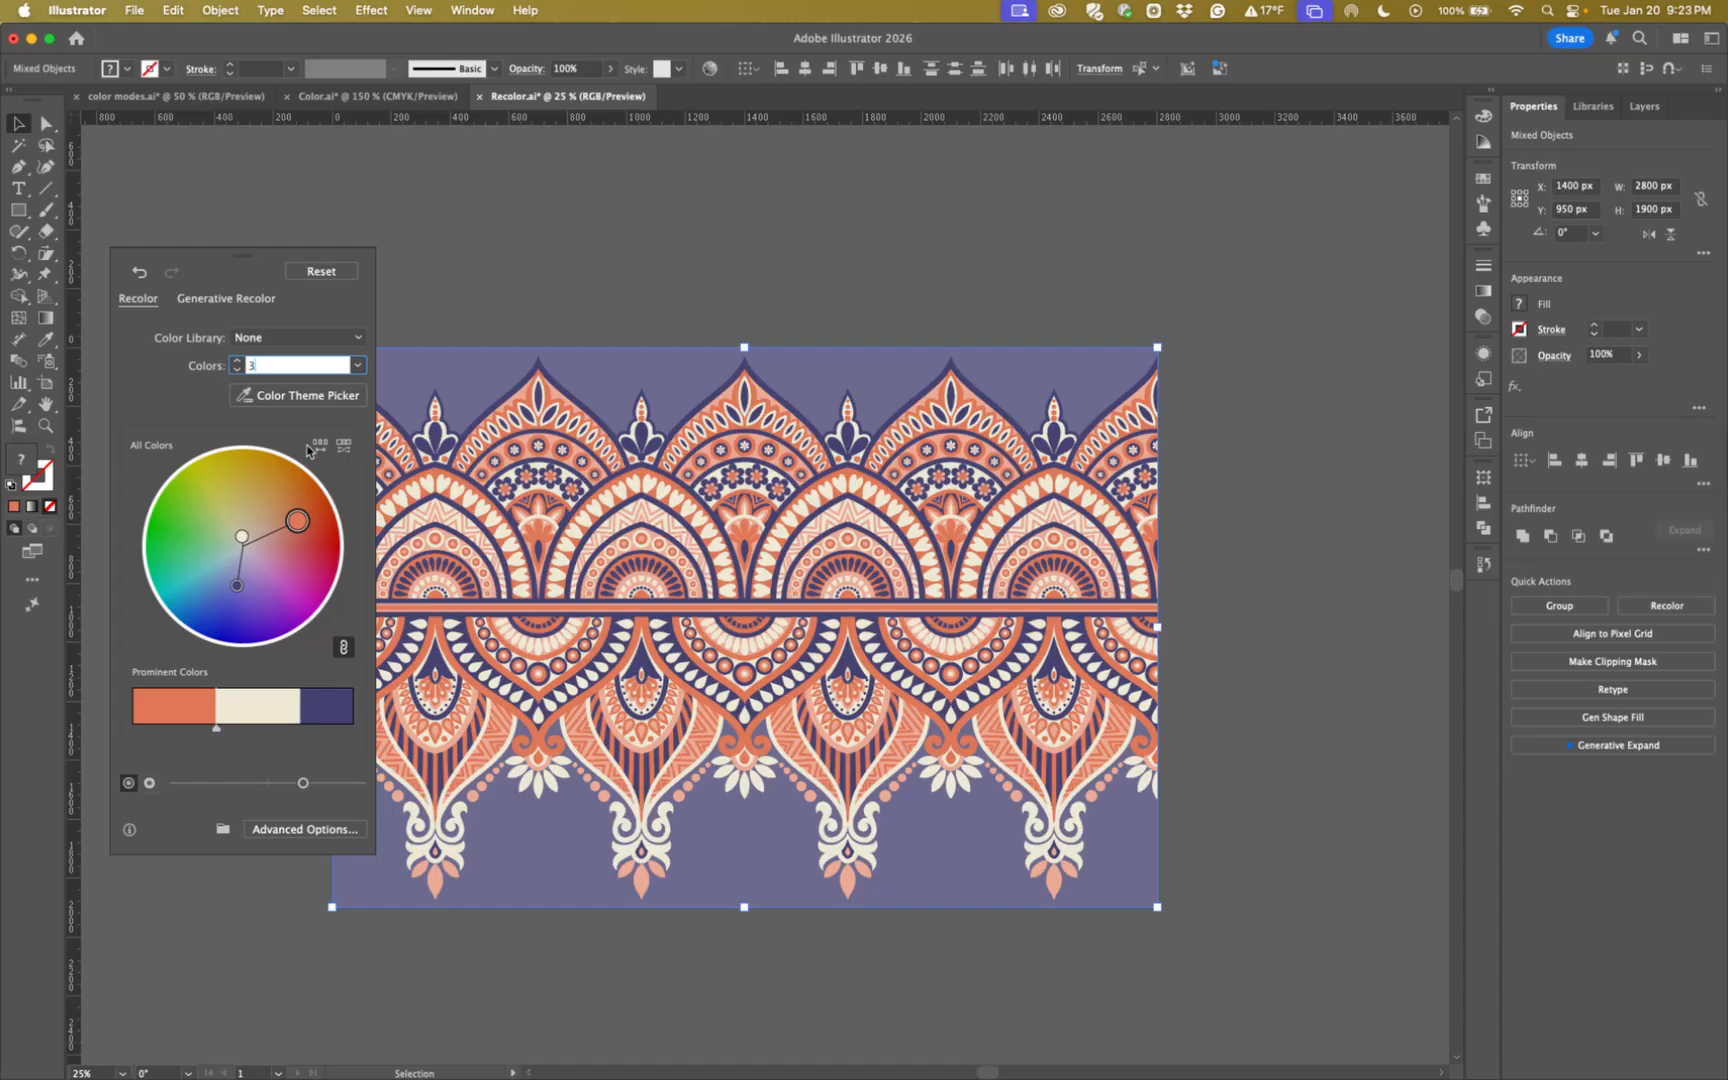
left_click(358, 366)
left_click(357, 482)
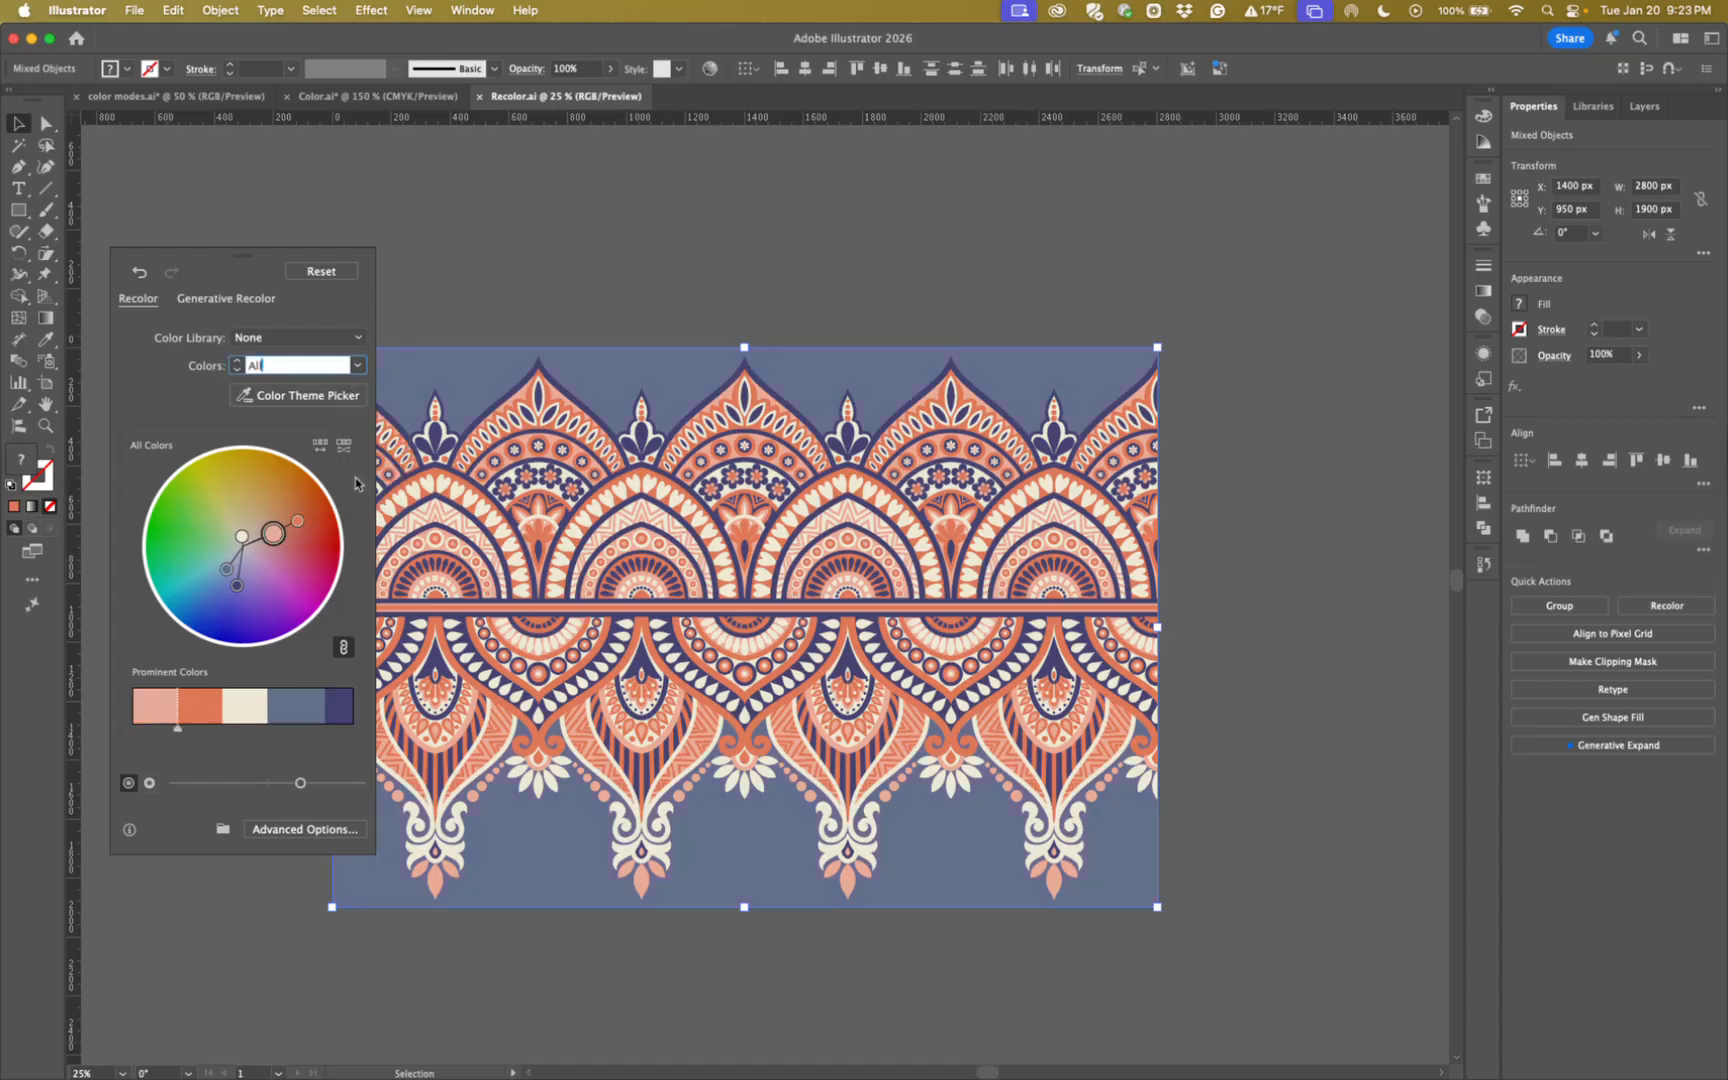
left_click(358, 367)
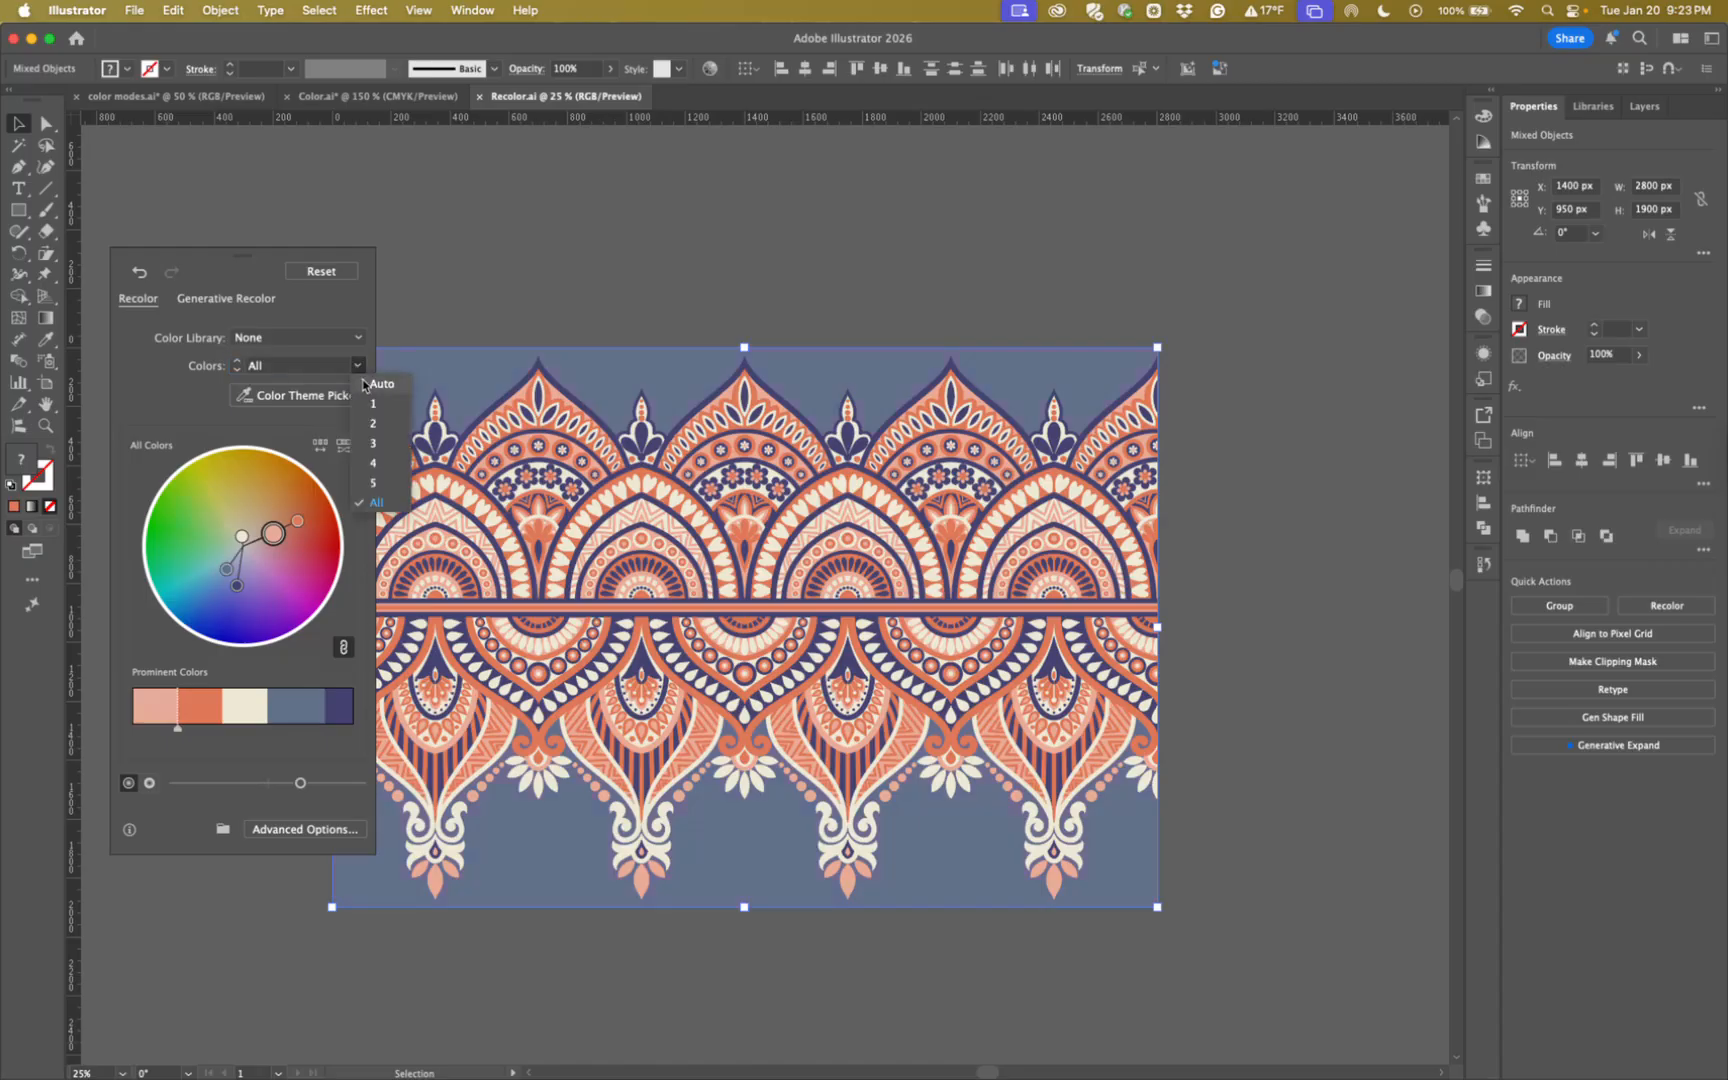
left_click(365, 403)
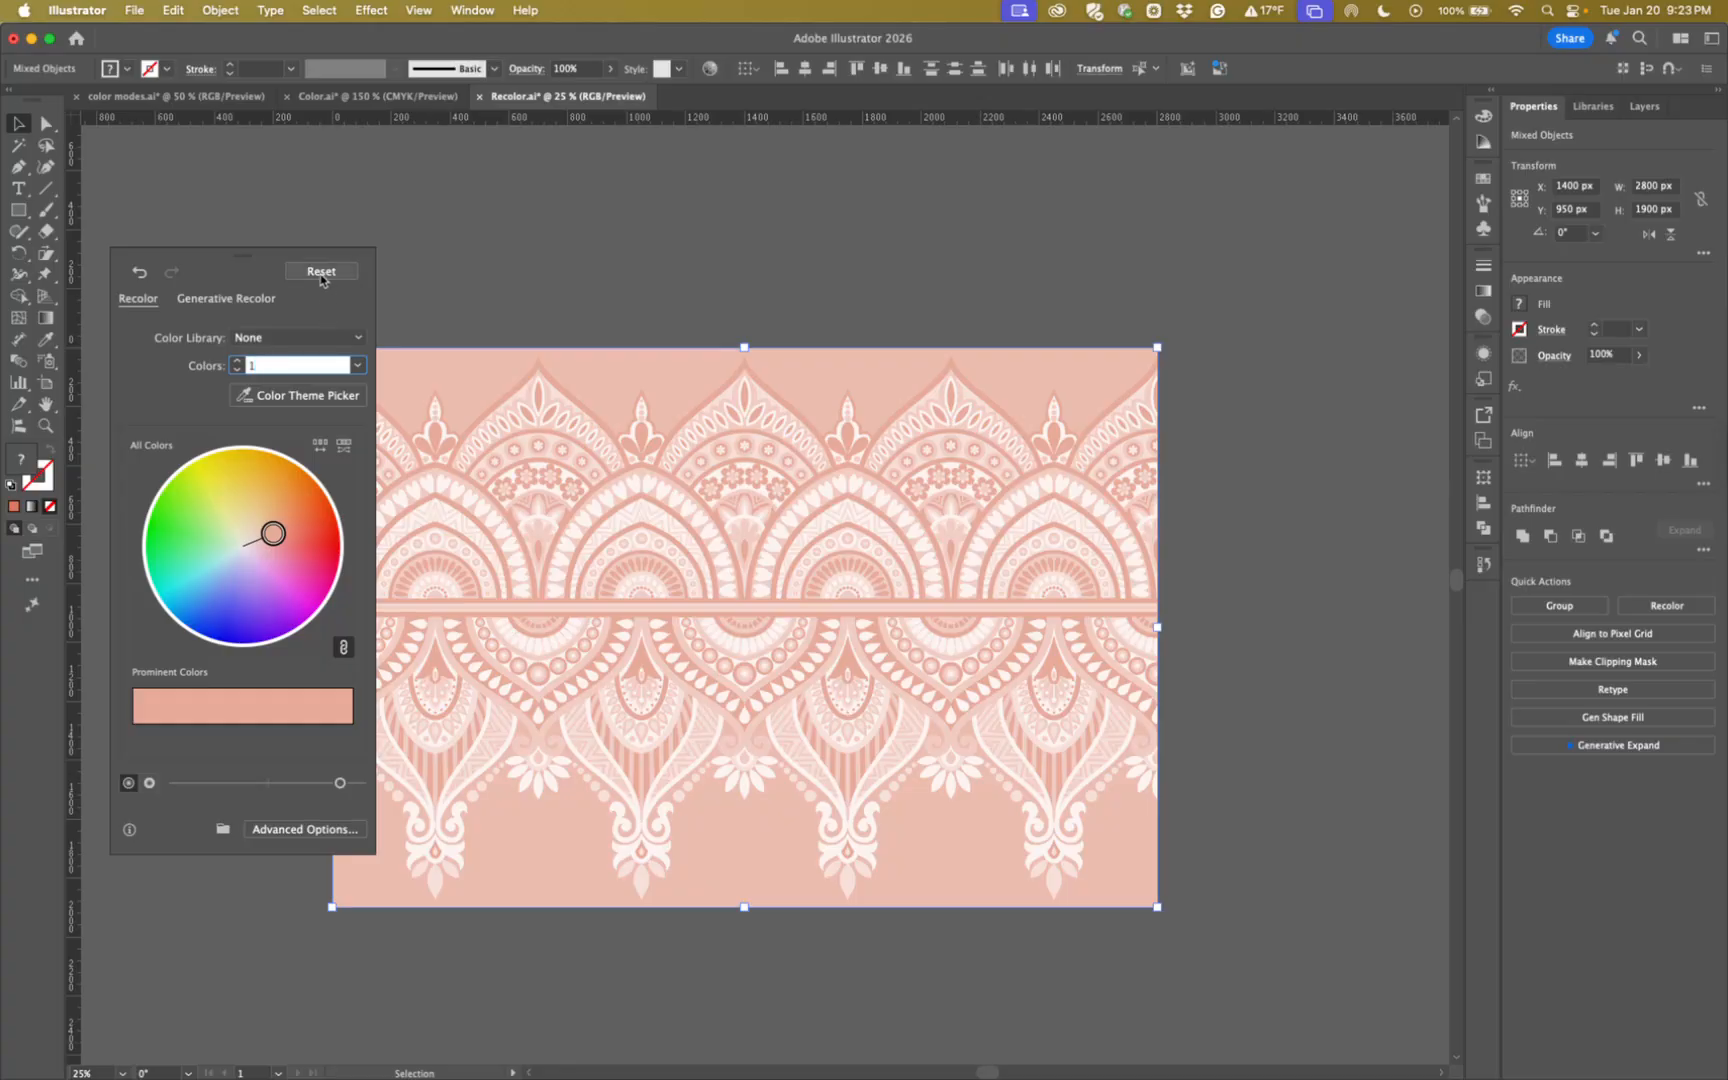
Reset the pattern to its original colors and move the Recolor panel clear of the pattern and the three reference images.
left_click(321, 273)
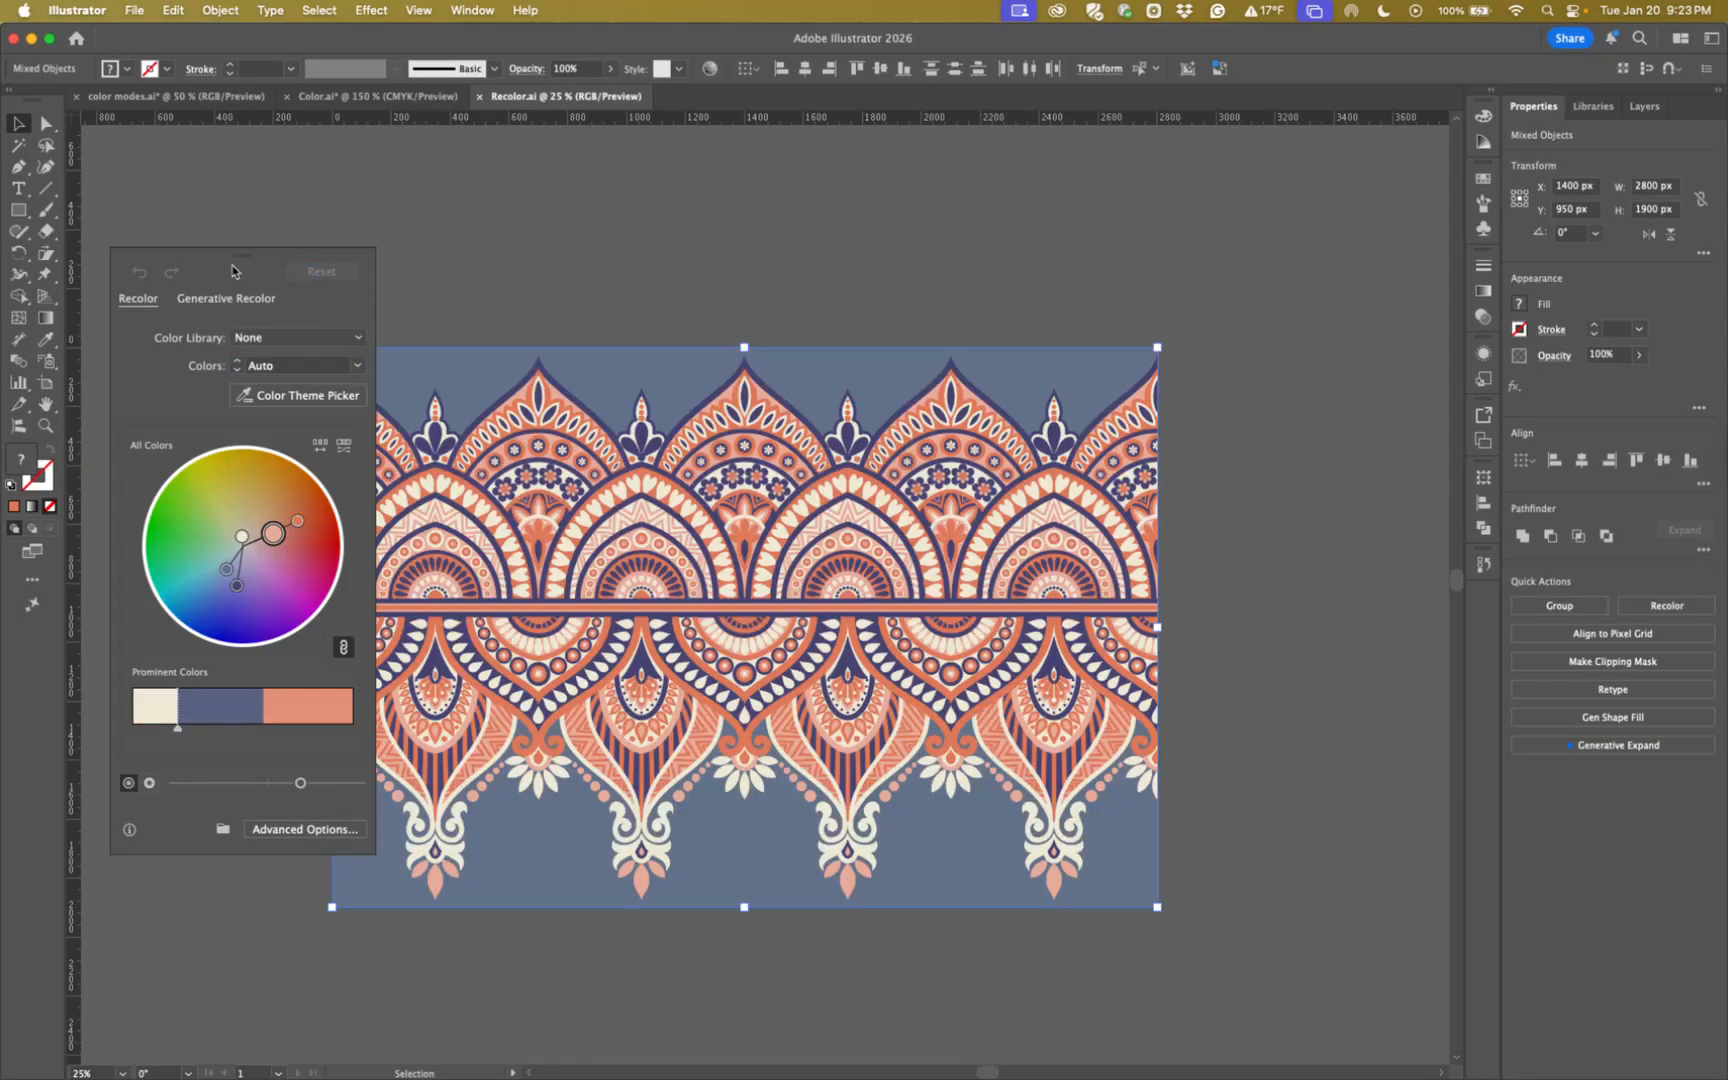
left_click_drag(217, 262, 217, 298)
left_click_drag(572, 700, 810, 656)
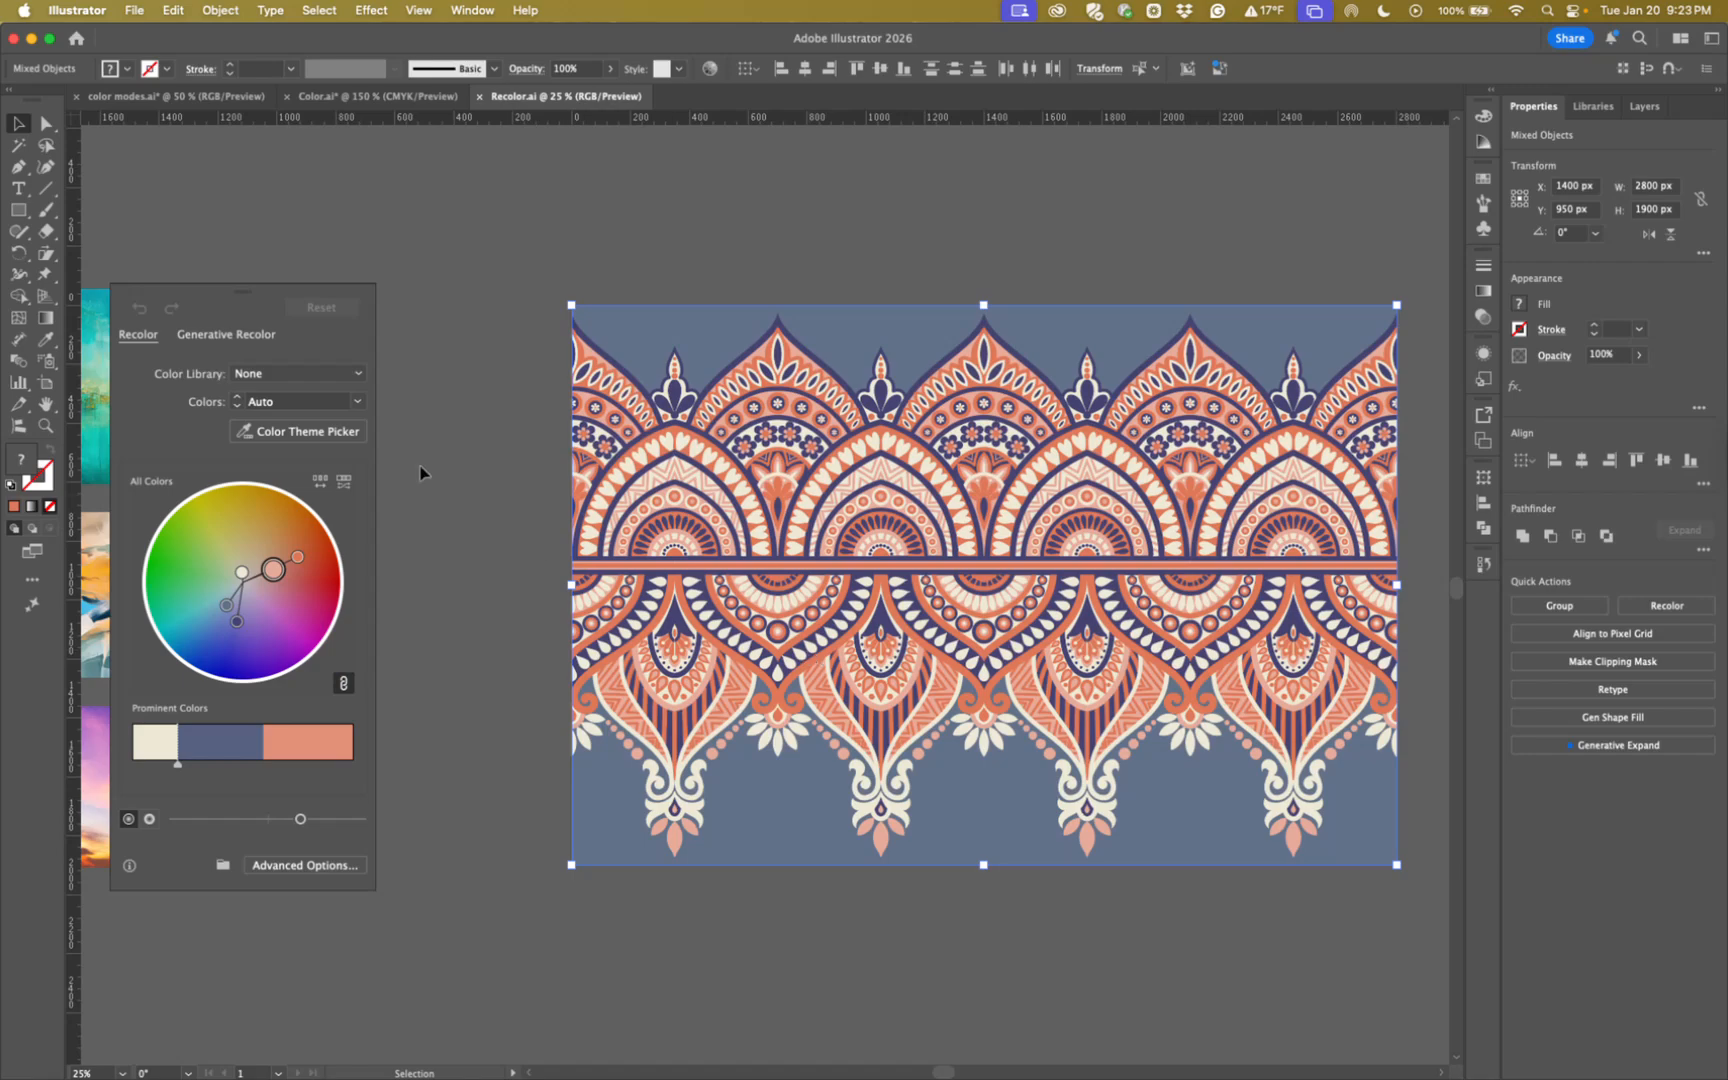
left_click_drag(240, 299, 421, 248)
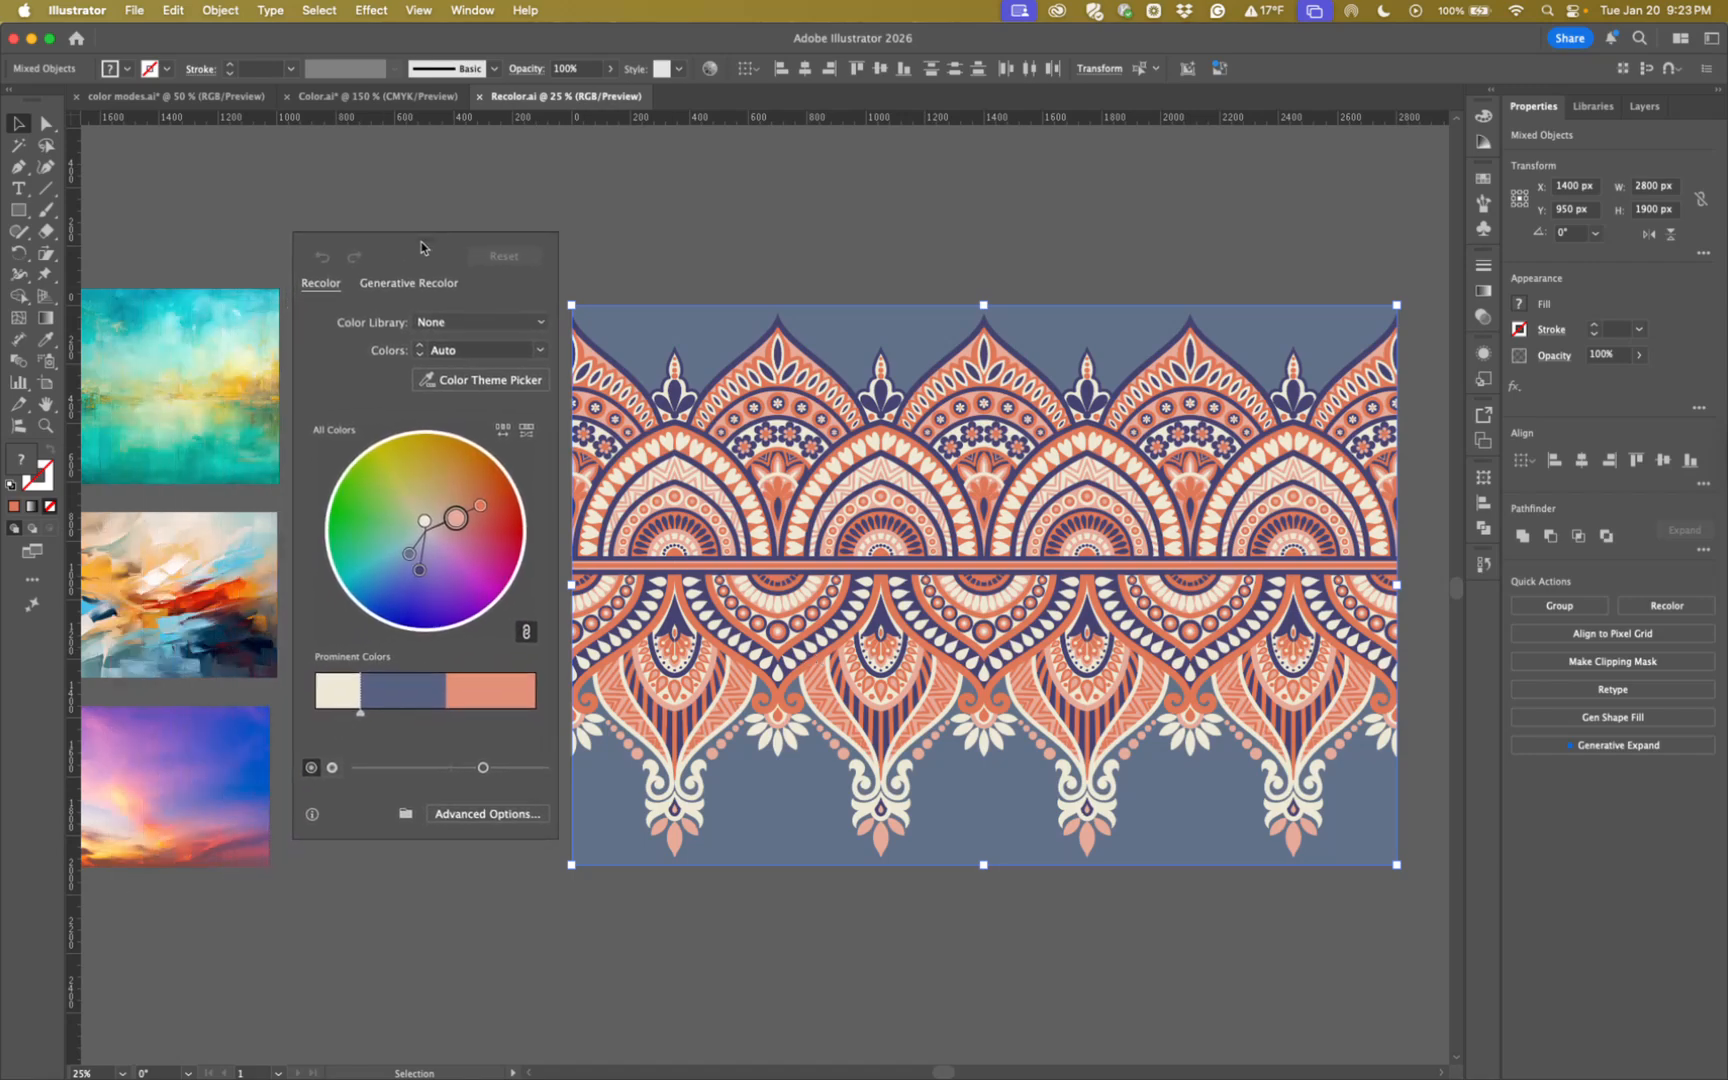
key("space")
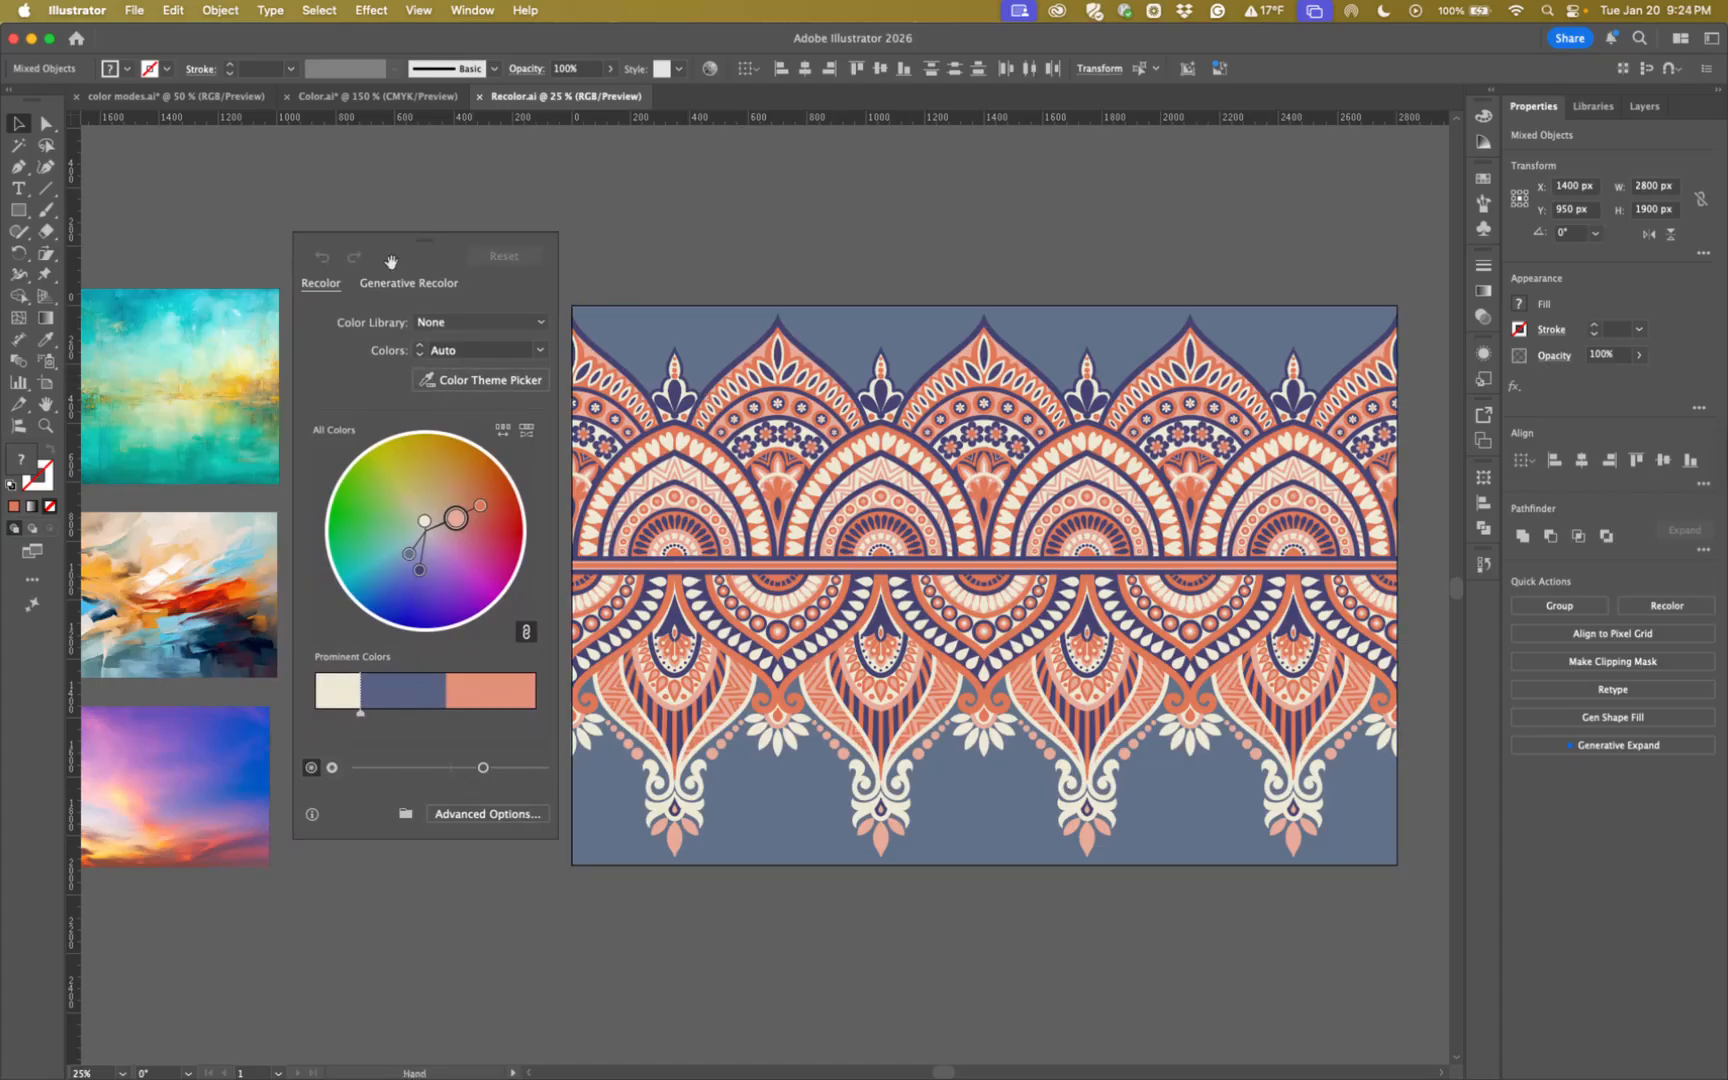
left_click_drag(414, 951, 481, 923)
key("super+minus")
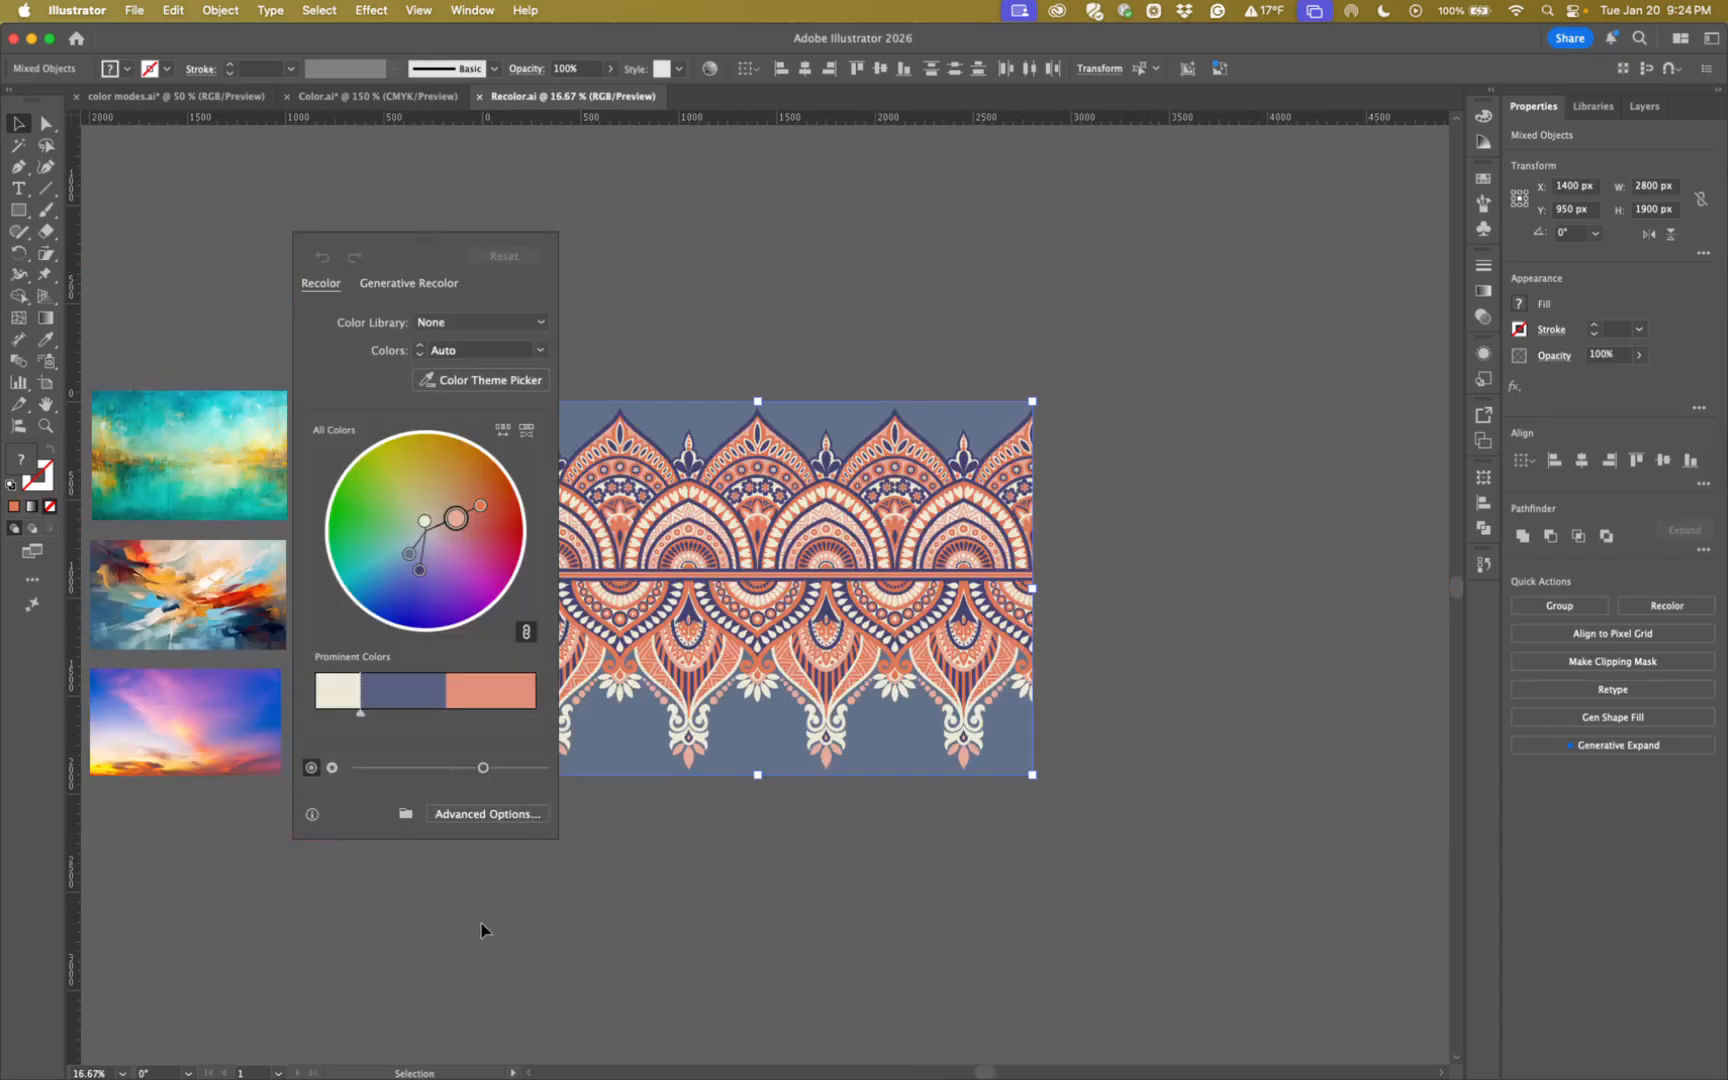
left_click_drag(418, 246, 1220, 306)
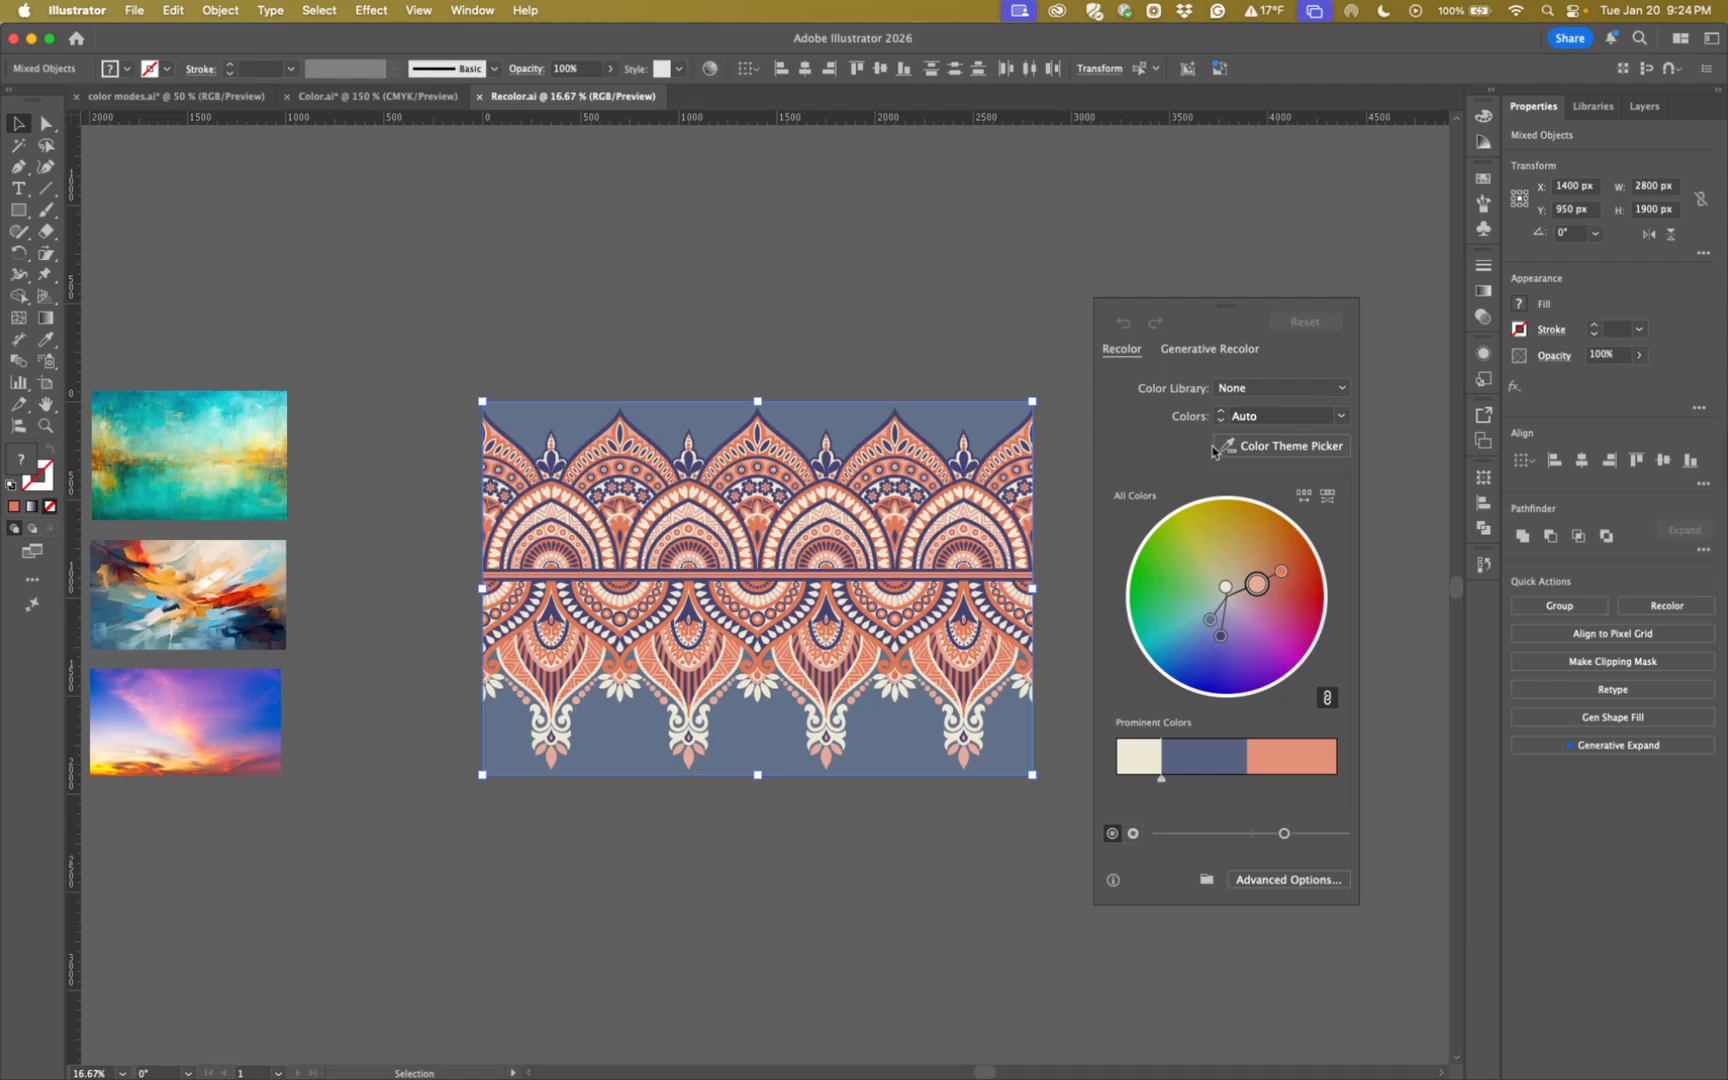
Recolor the pattern with color themes picked in turn from the teal landscape, the abstract painting and the sunset image.
left_click(1291, 449)
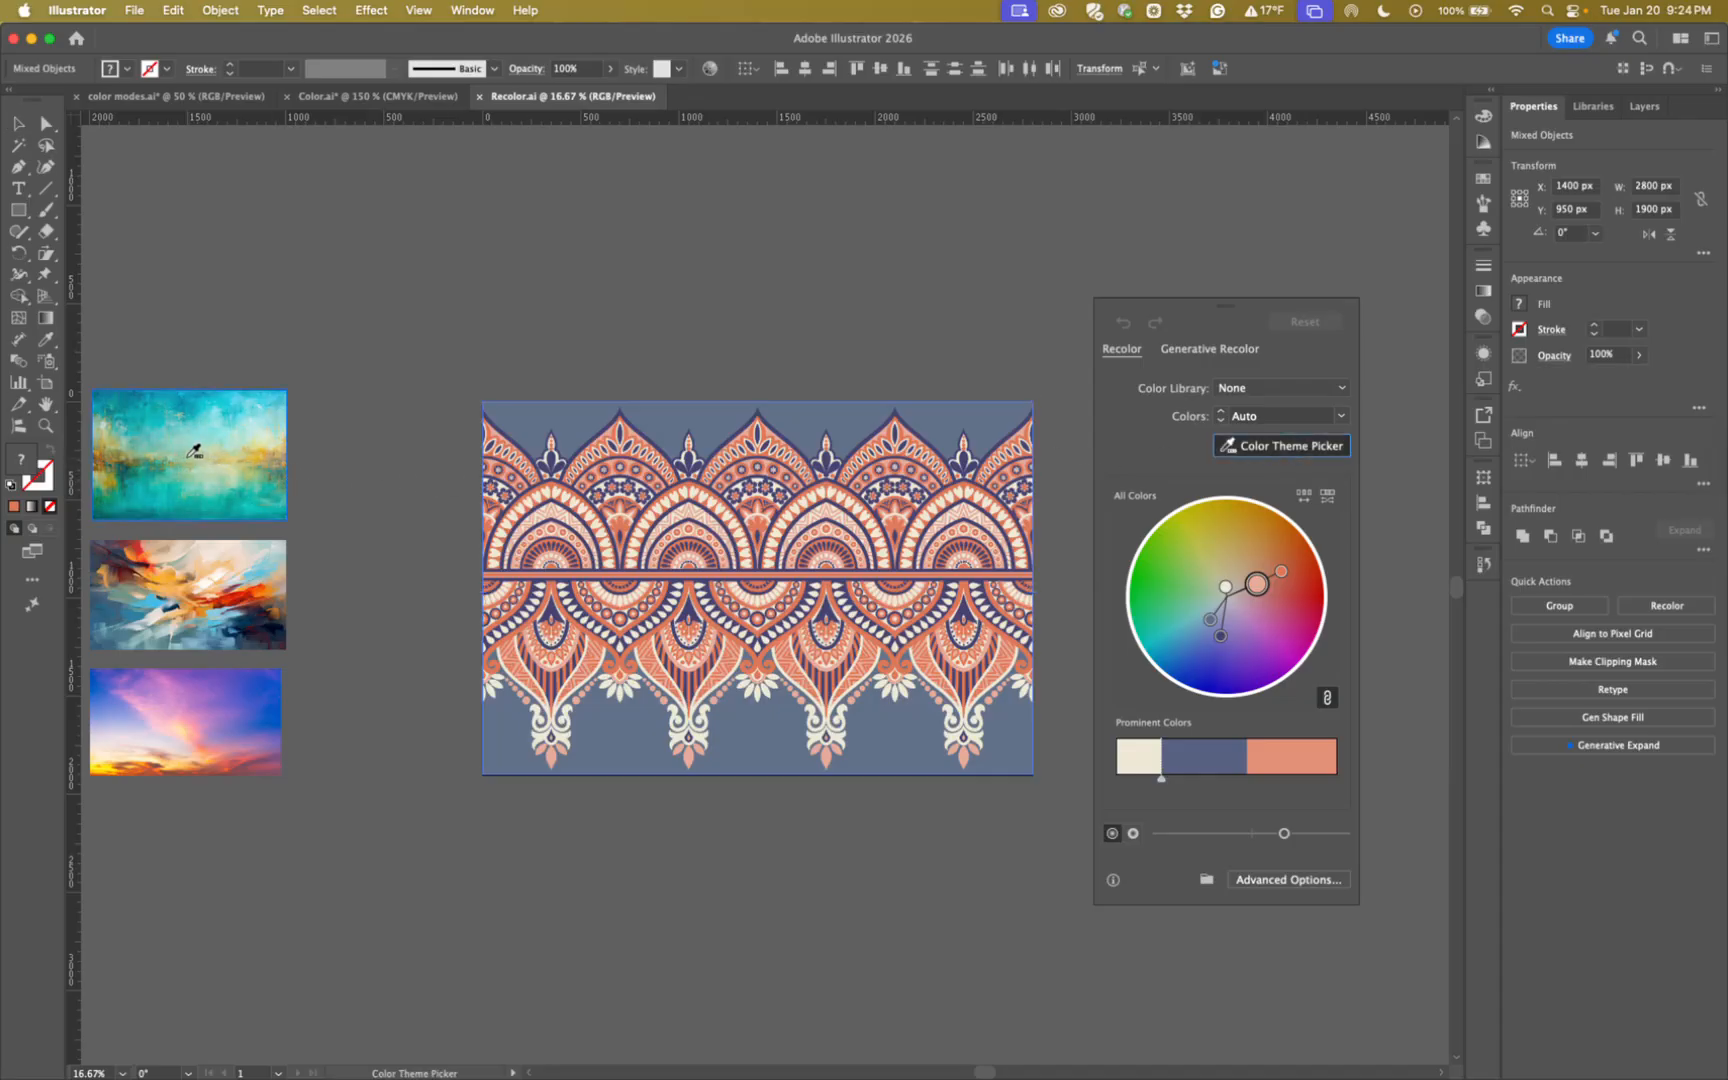
left_click(187, 455)
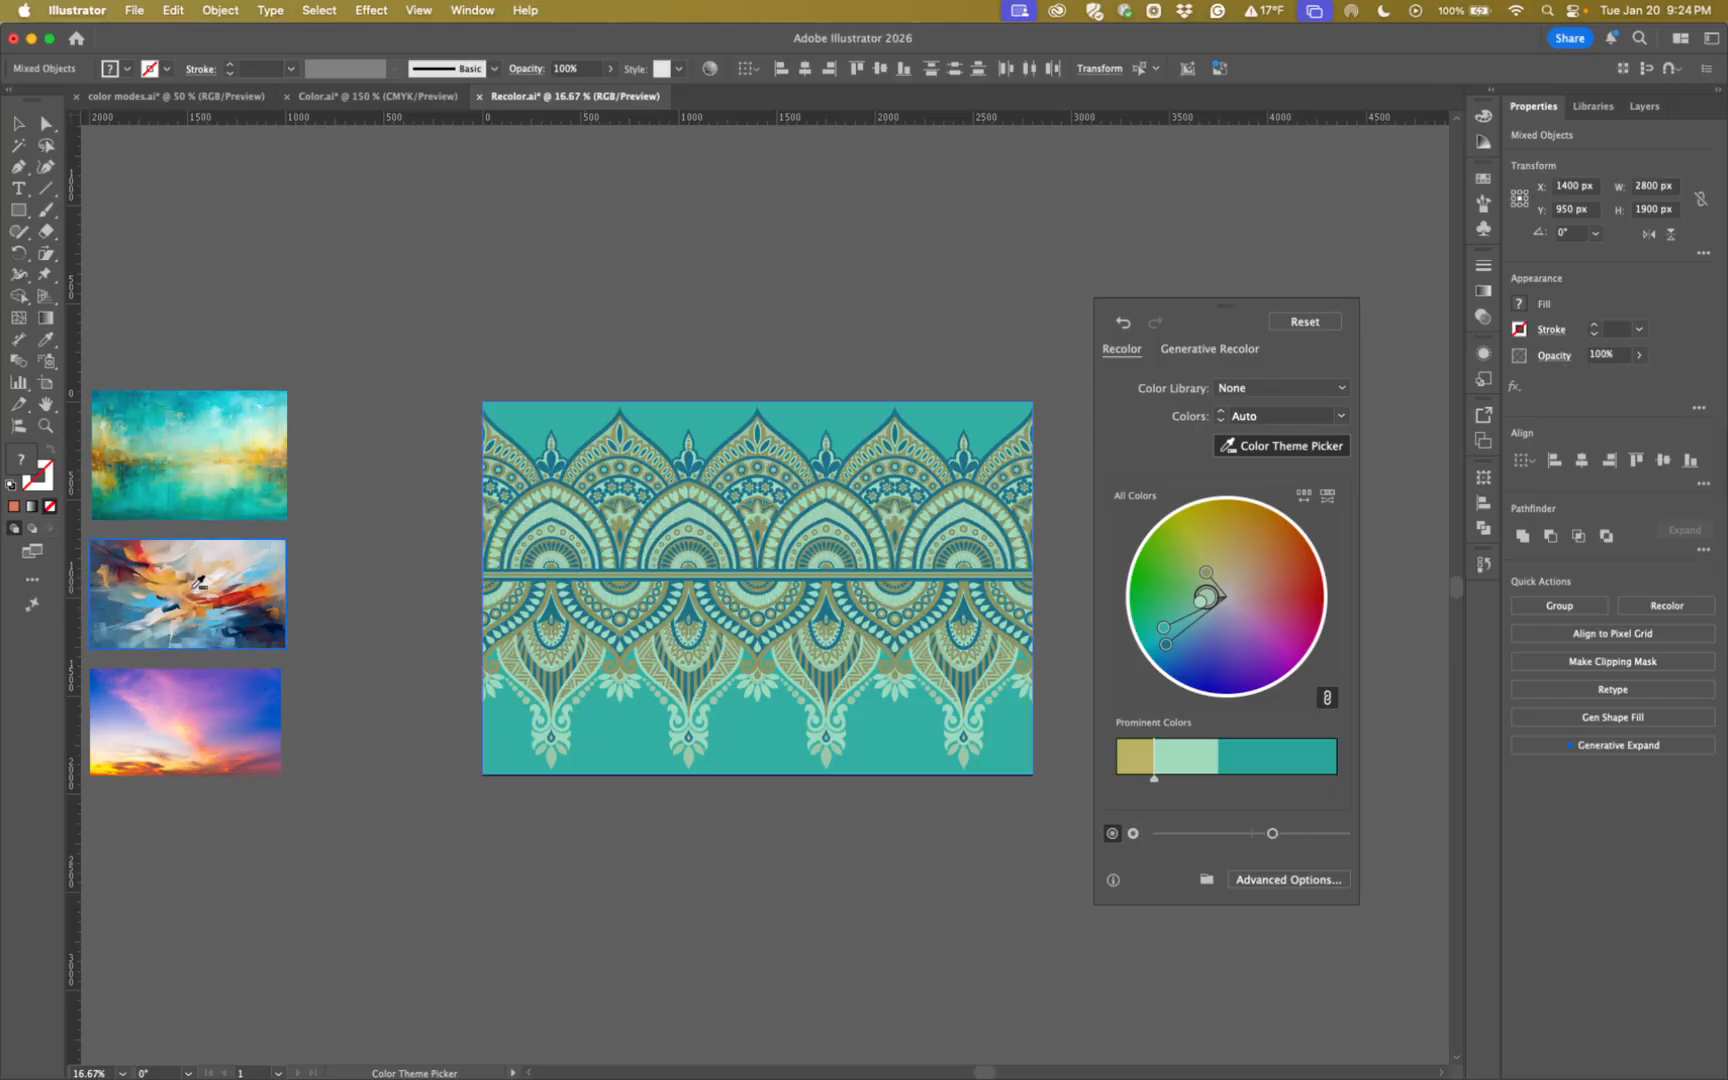
left_click(197, 583)
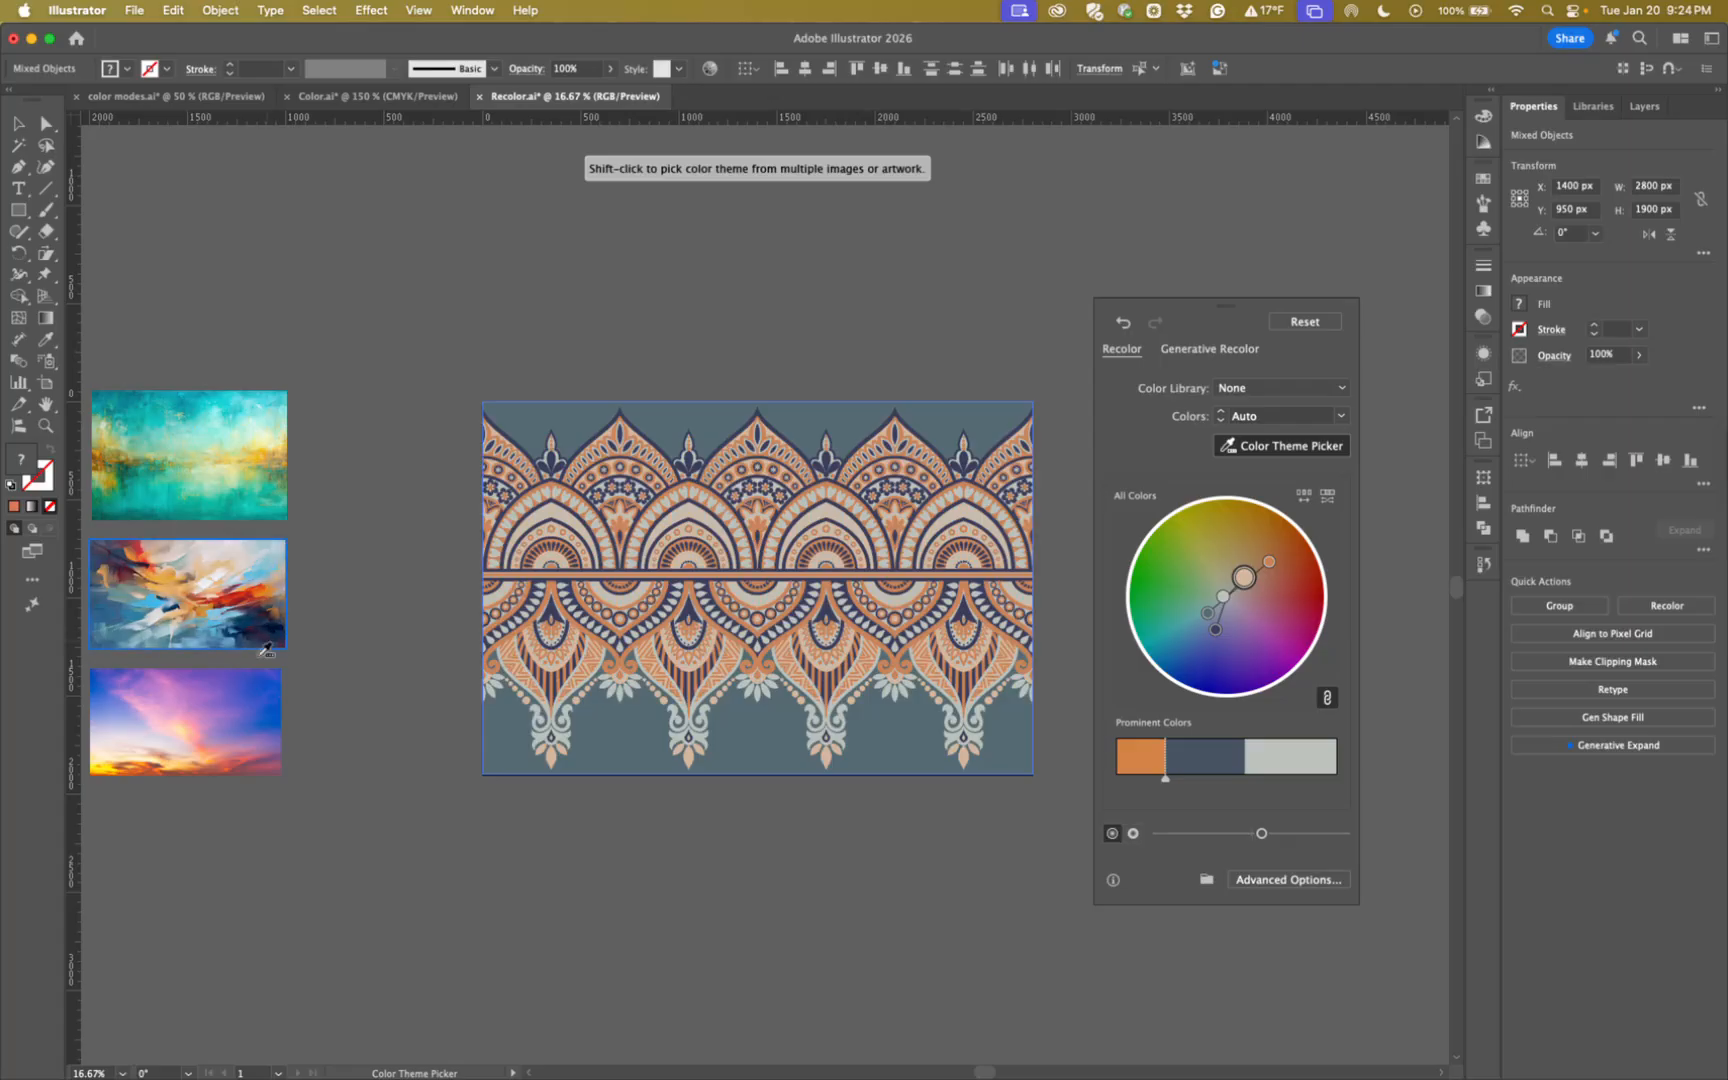
left_click(201, 718)
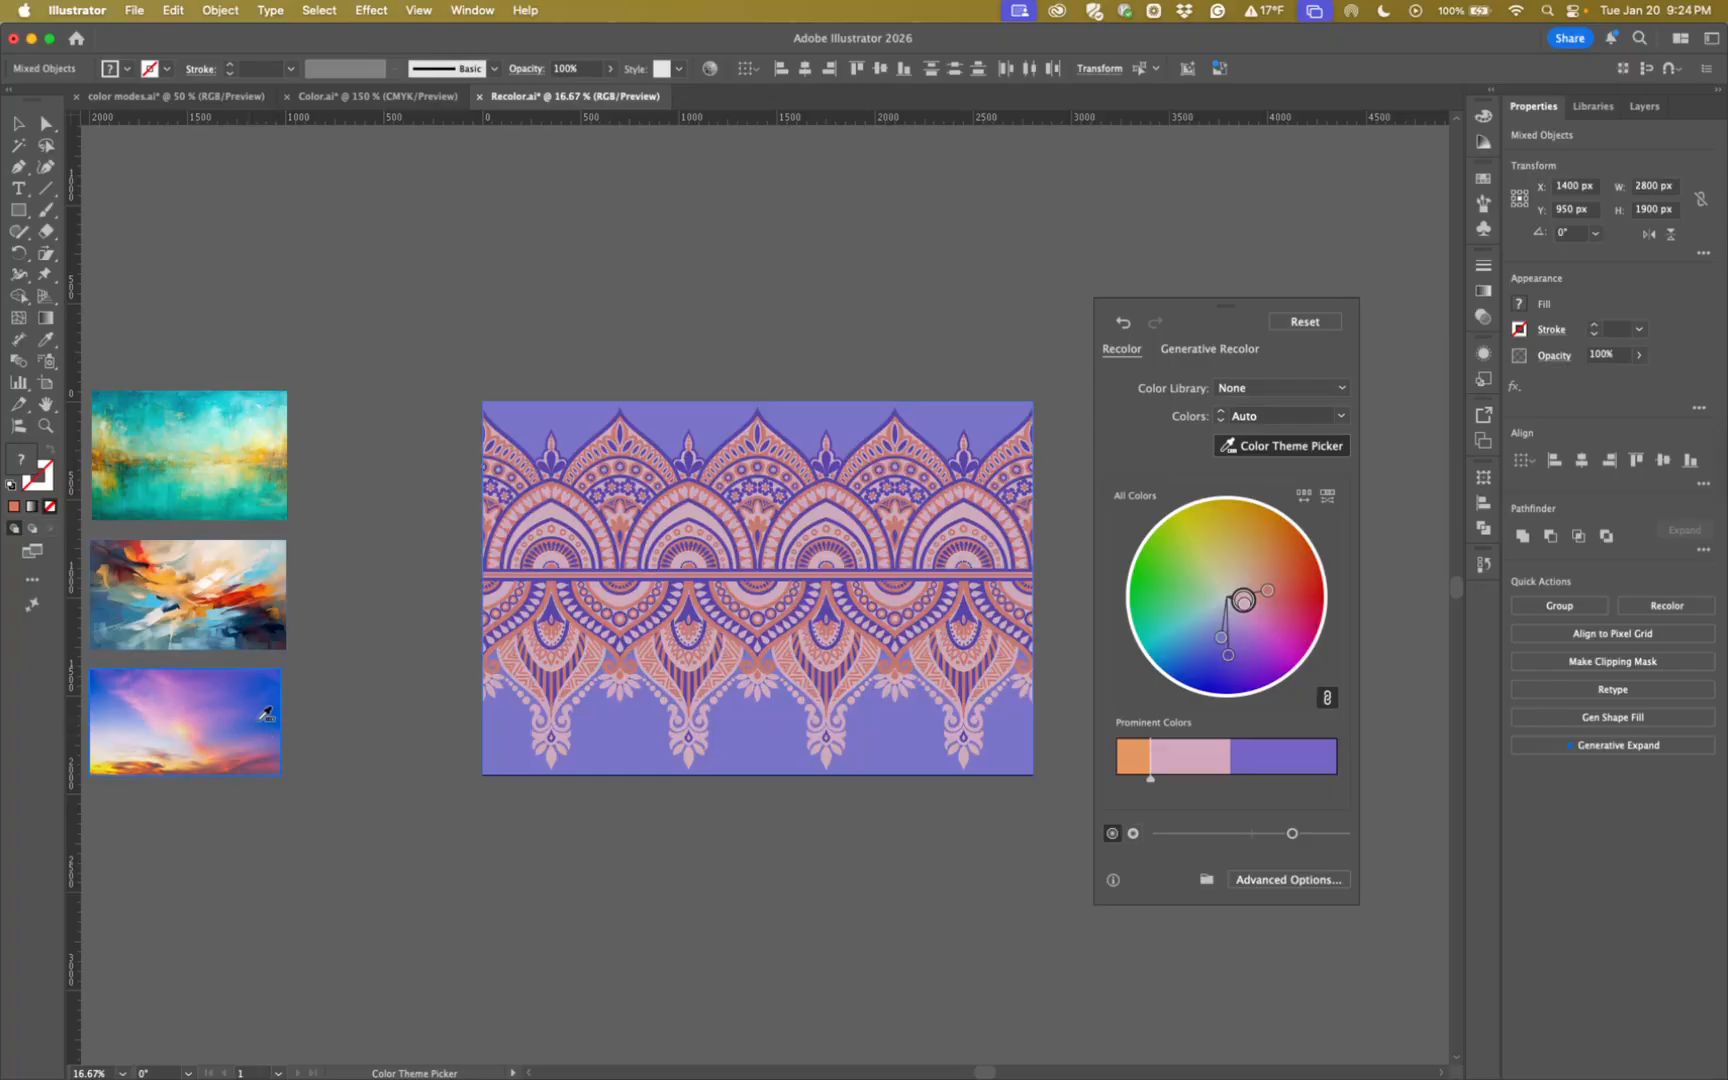
Try picking color themes from small areas of the sunset image and of the abstract painting.
mouse_move(265, 676)
left_mouse_down()
mouse_move(233, 665)
mouse_move(215, 682)
mouse_move(238, 740)
mouse_move(276, 714)
mouse_move(258, 680)
left_mouse_up()
left_click_drag(257, 675, 263, 677)
left_click(192, 570)
mouse_move(248, 582)
left_mouse_down()
mouse_move(231, 616)
mouse_move(275, 630)
mouse_move(287, 605)
mouse_move(247, 582)
left_mouse_up()
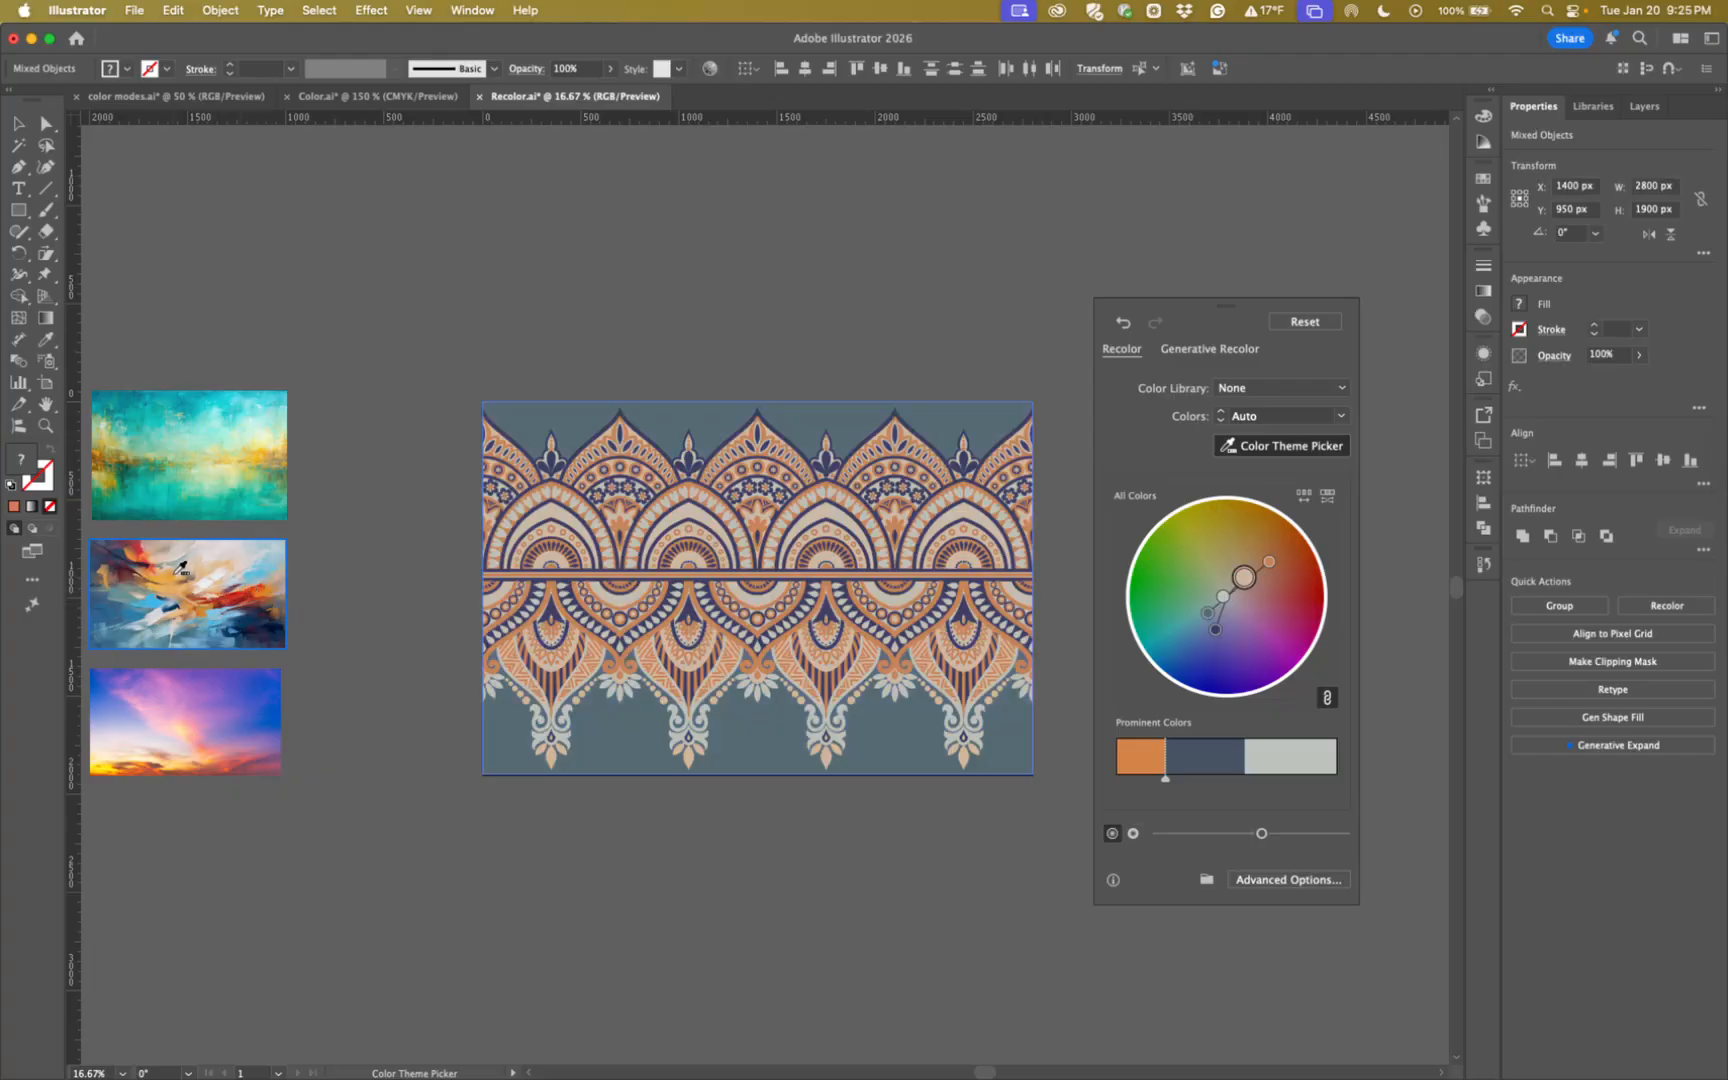
mouse_move(175, 559)
left_mouse_down()
mouse_move(205, 573)
mouse_move(208, 603)
mouse_move(157, 604)
mouse_move(165, 553)
mouse_move(182, 551)
mouse_move(140, 628)
mouse_move(183, 630)
mouse_move(175, 600)
mouse_move(112, 603)
left_mouse_up()
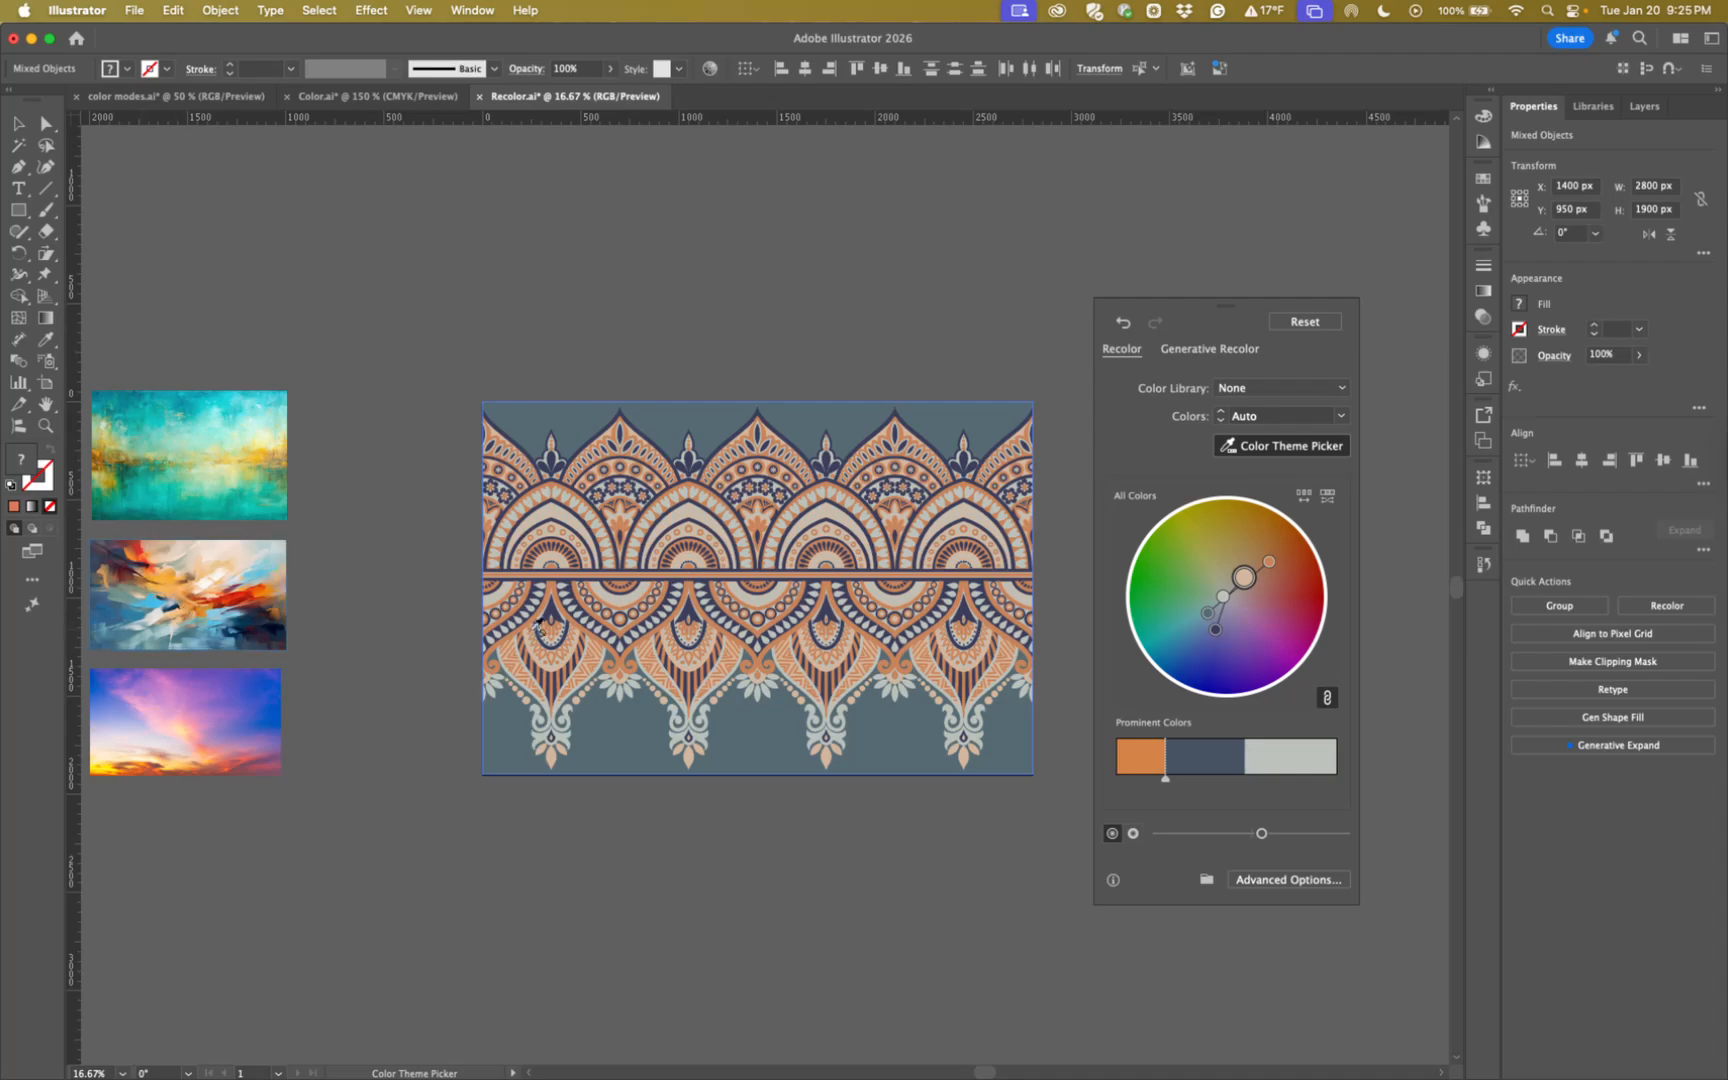
Limit the pattern to 3 colors and apply a color theme sampled from a small area of the abstract painting.
left_click(1340, 416)
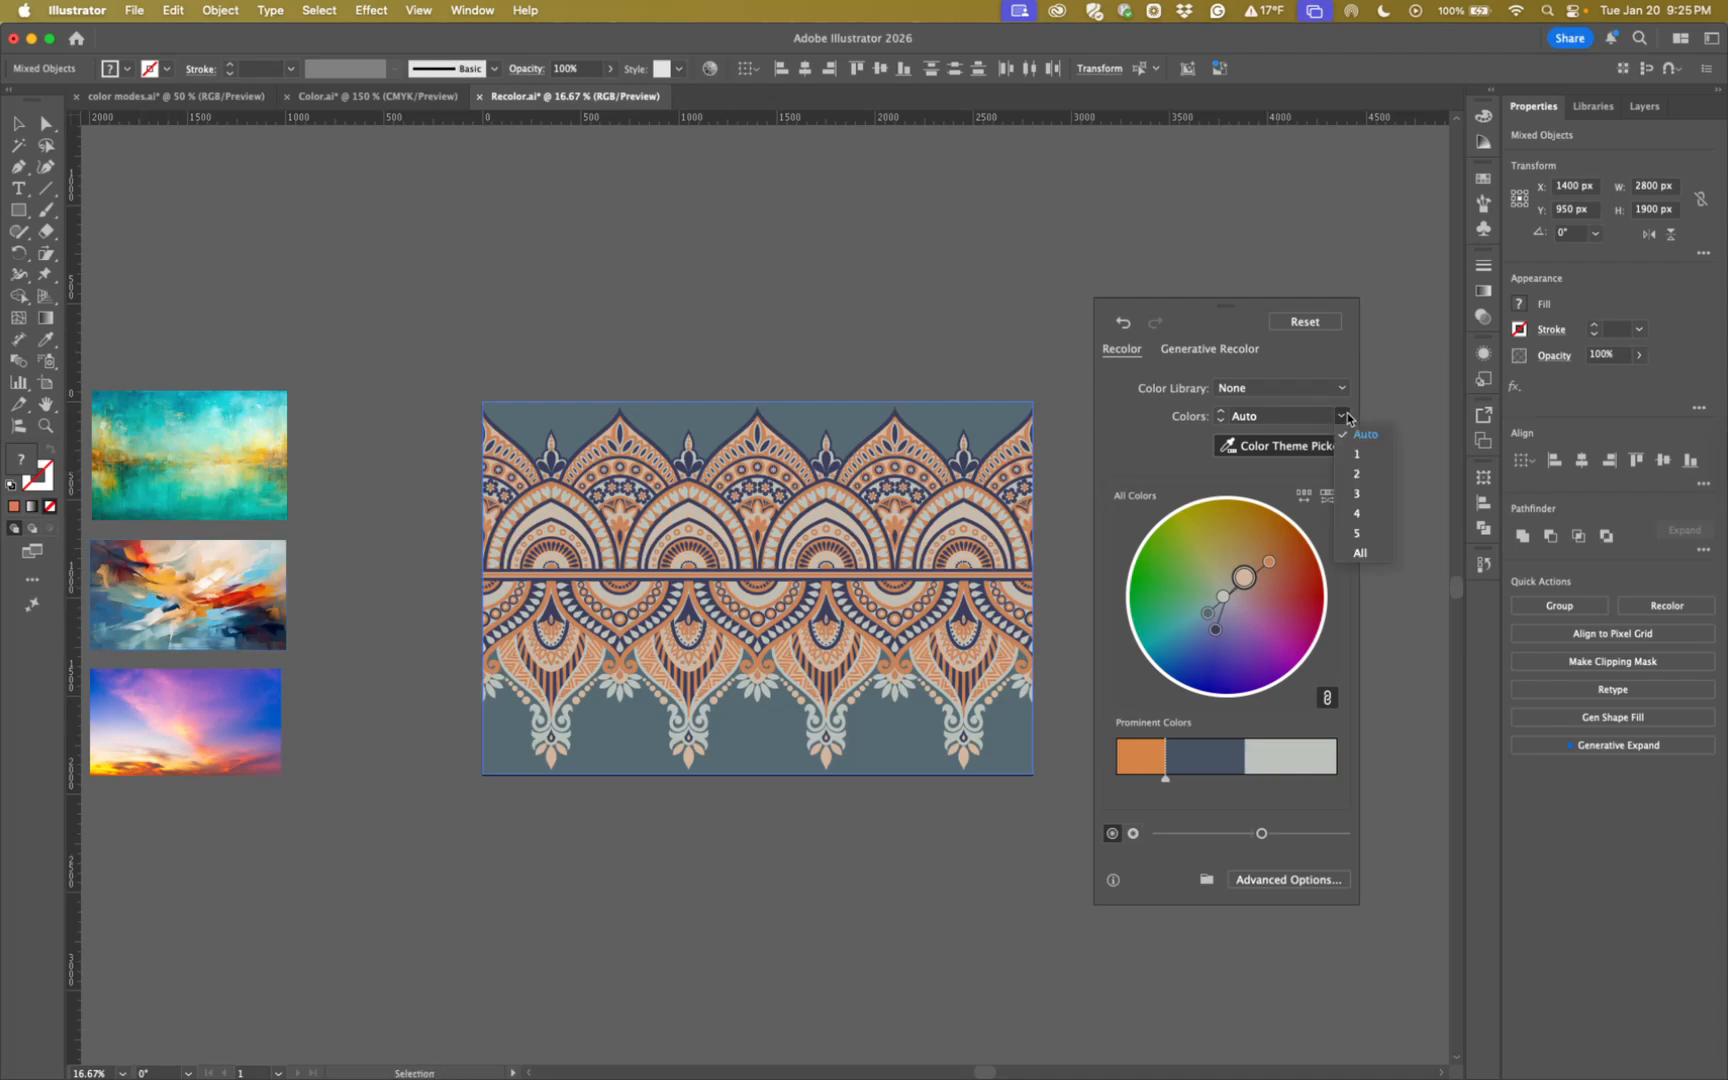
left_click(1350, 495)
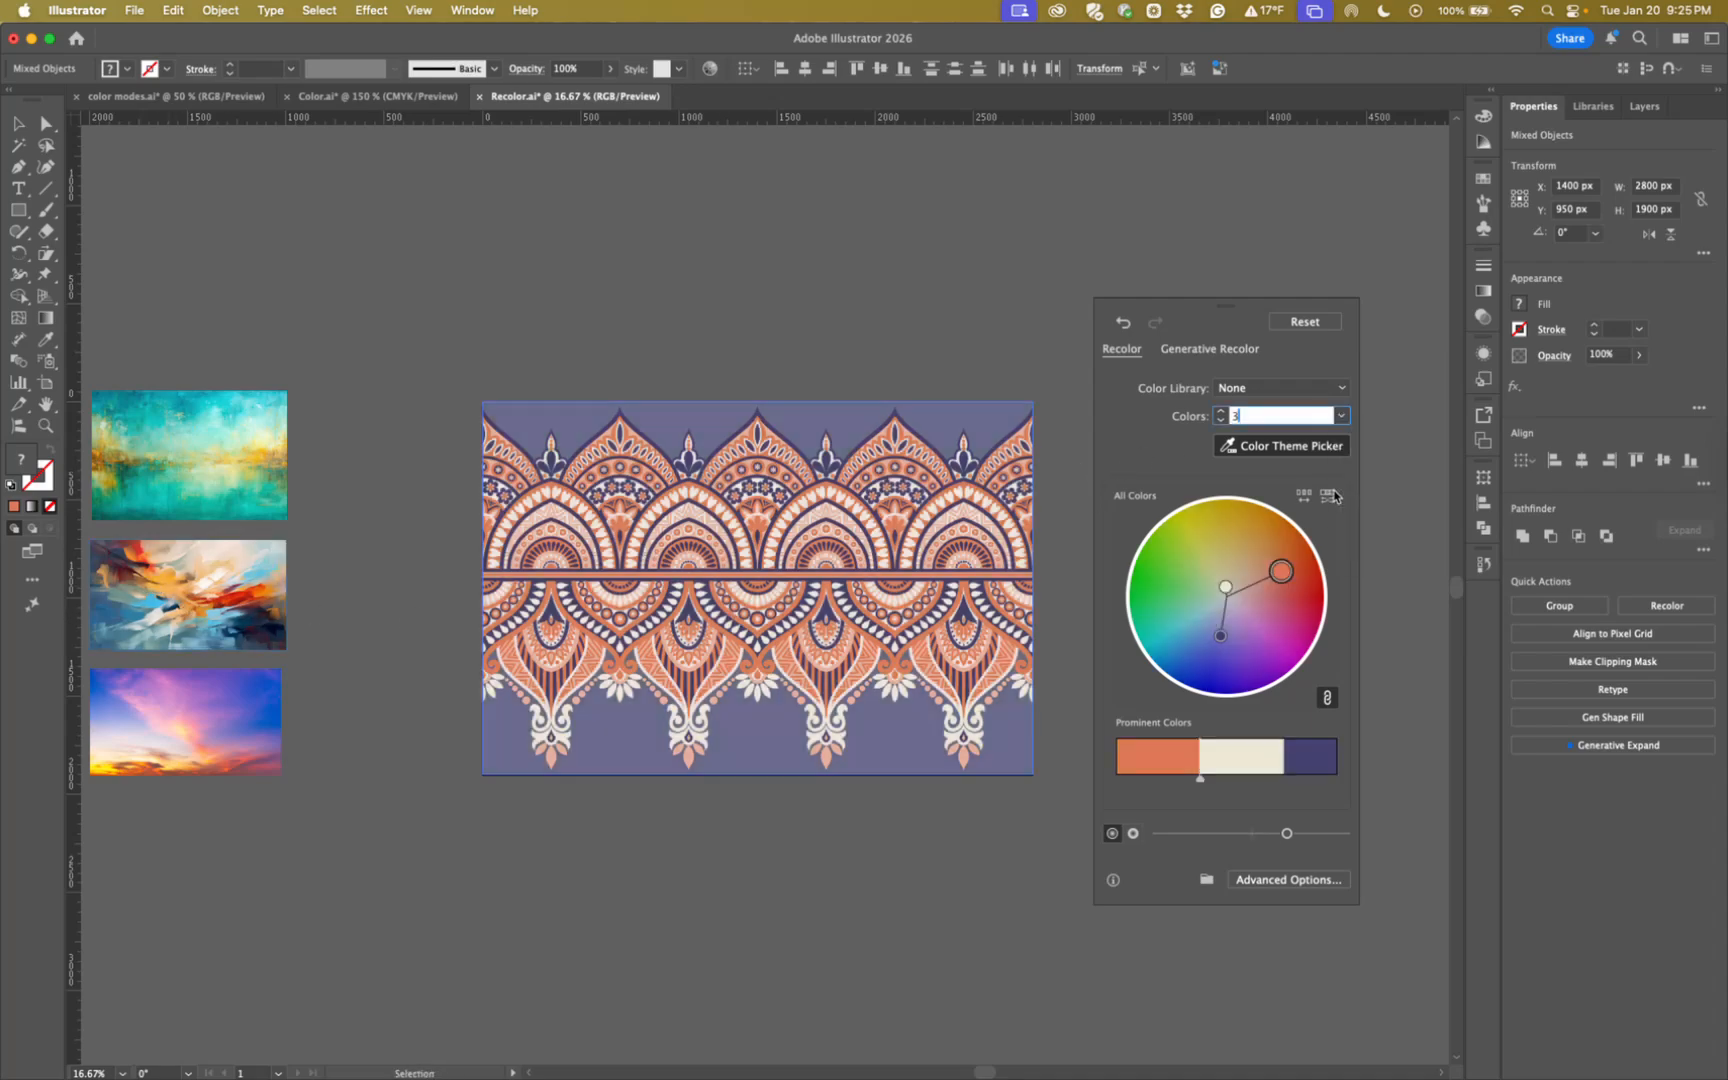
mouse_move(172, 558)
left_mouse_down()
mouse_move(150, 607)
mouse_move(200, 591)
mouse_move(208, 611)
mouse_move(185, 562)
left_mouse_up()
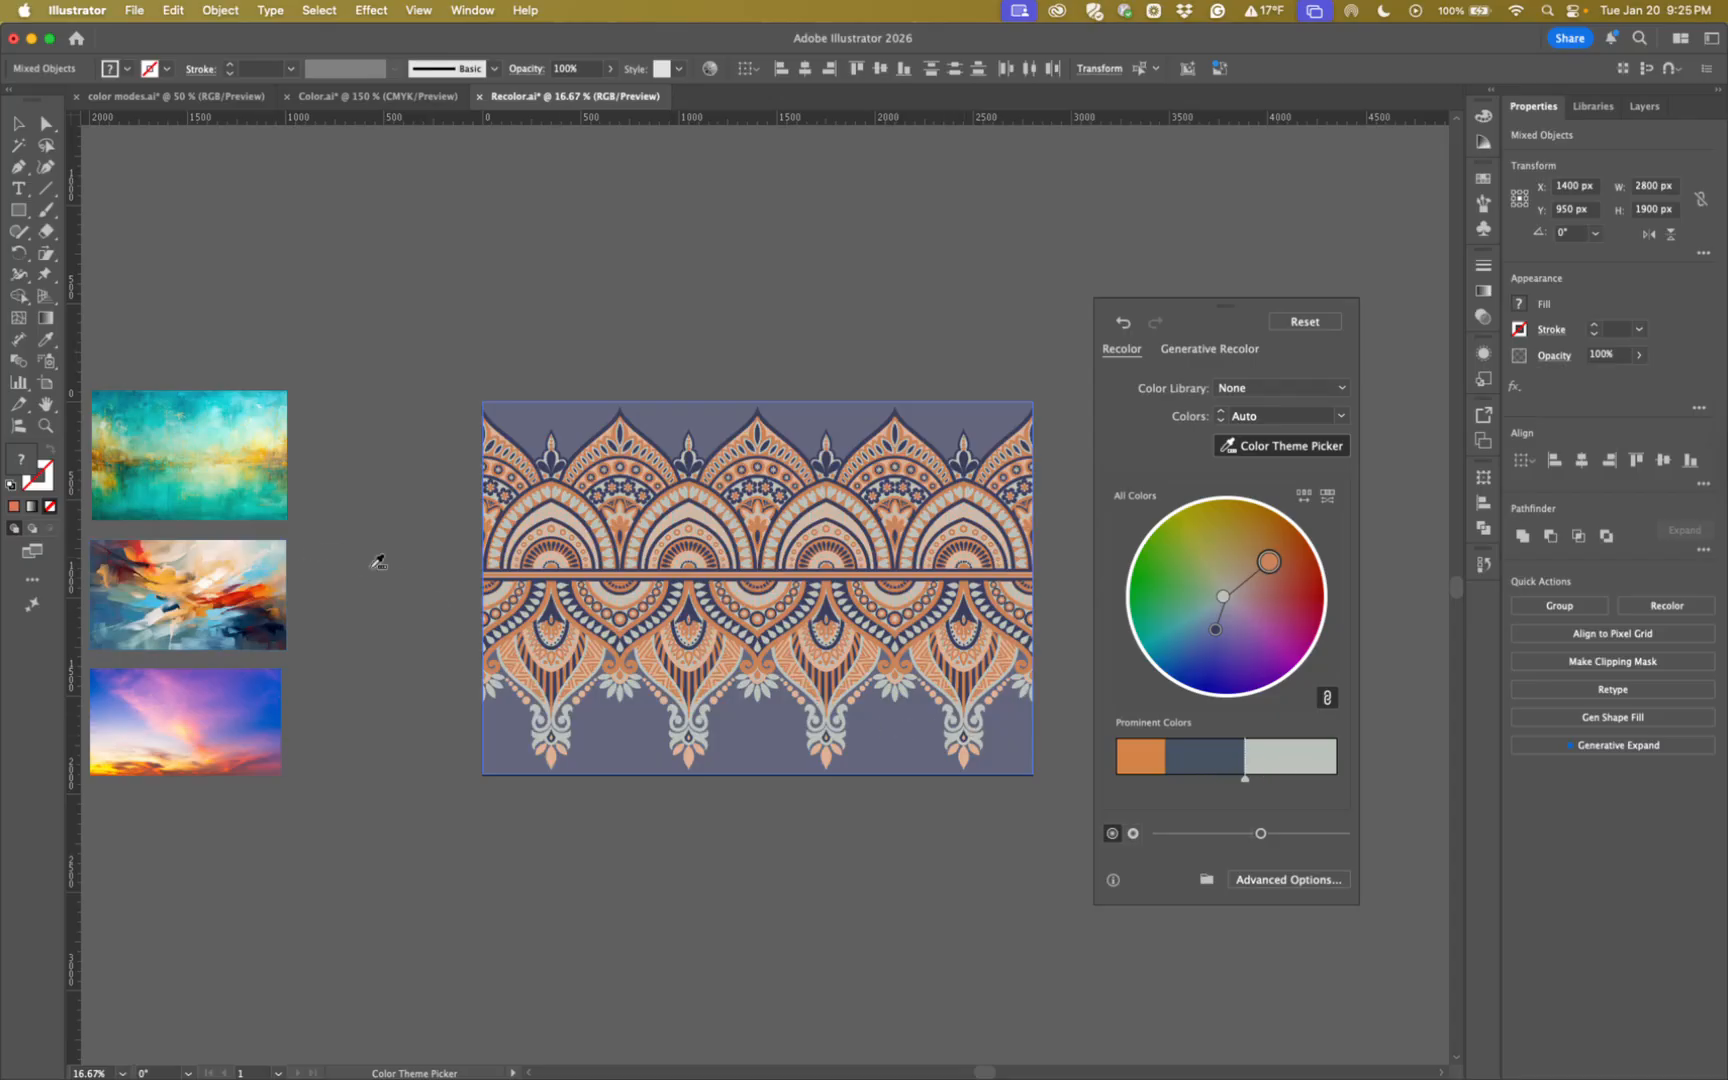
left_click_drag(1214, 632, 1225, 642)
Reopen Recolor for the pattern and pick color themes from the abstract painting and the teal landscape.
left_click(1667, 607)
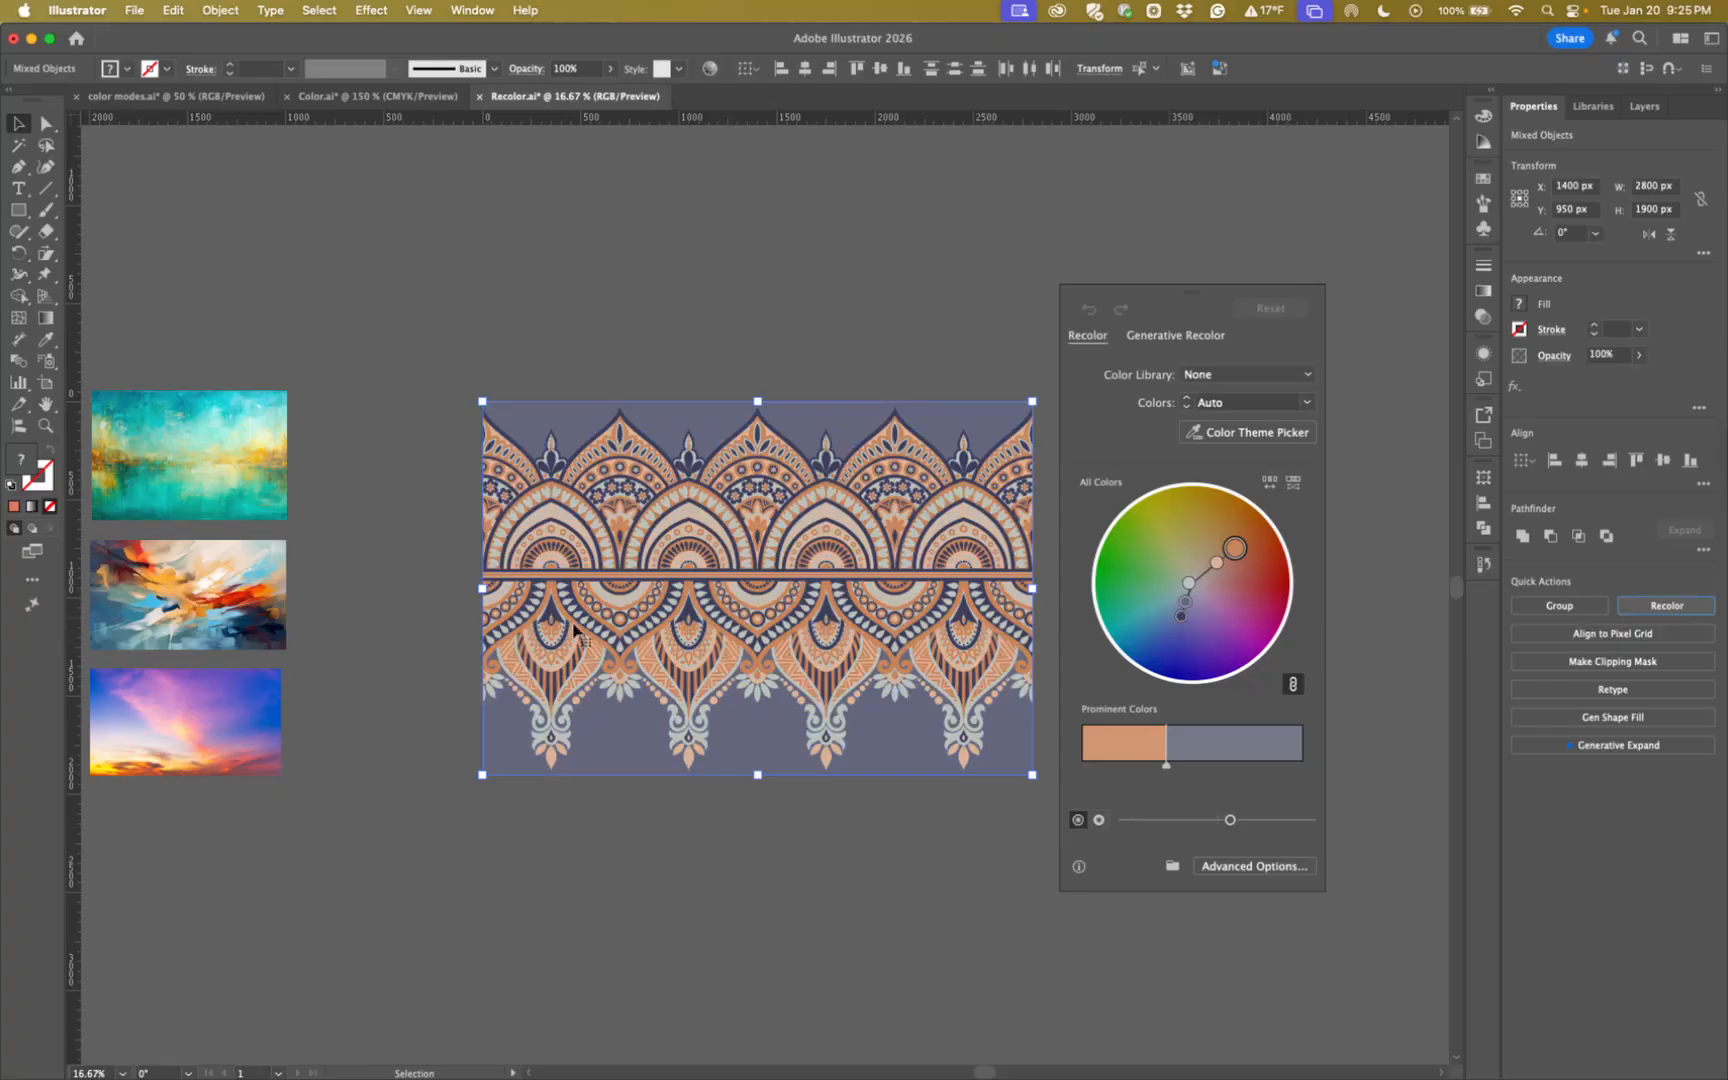
left_click(1215, 435)
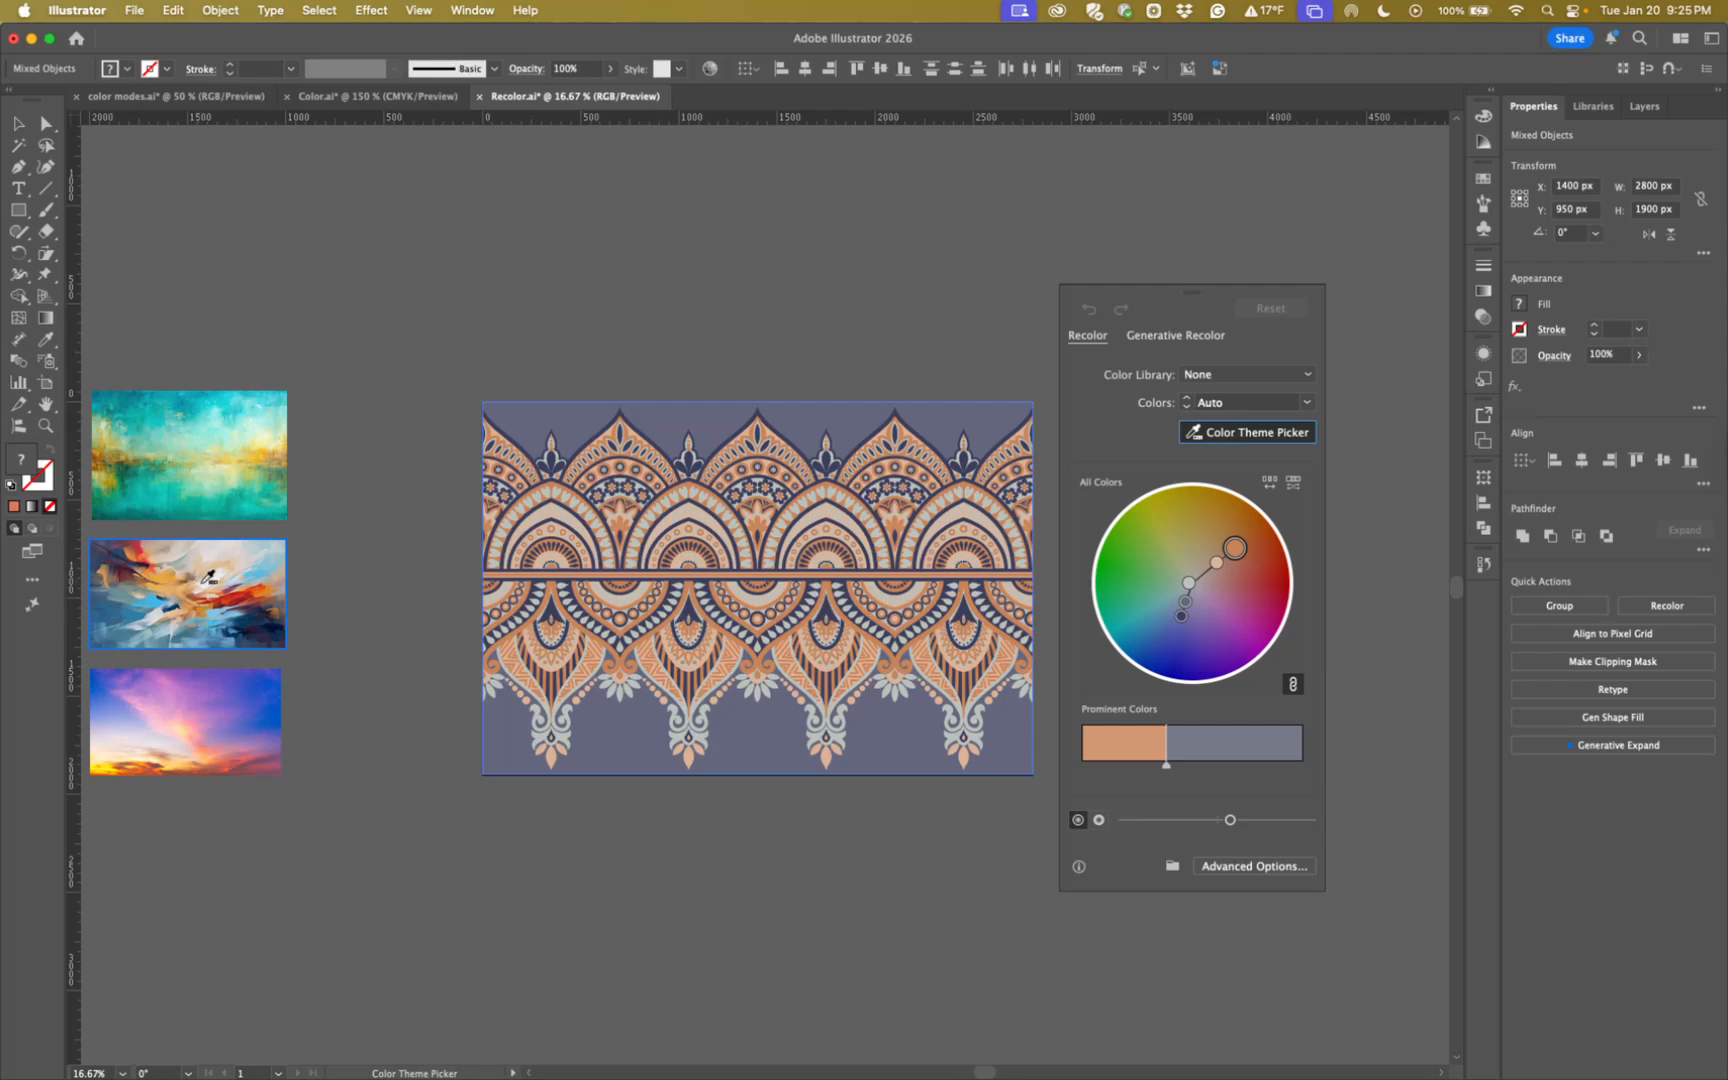
left_click(207, 581)
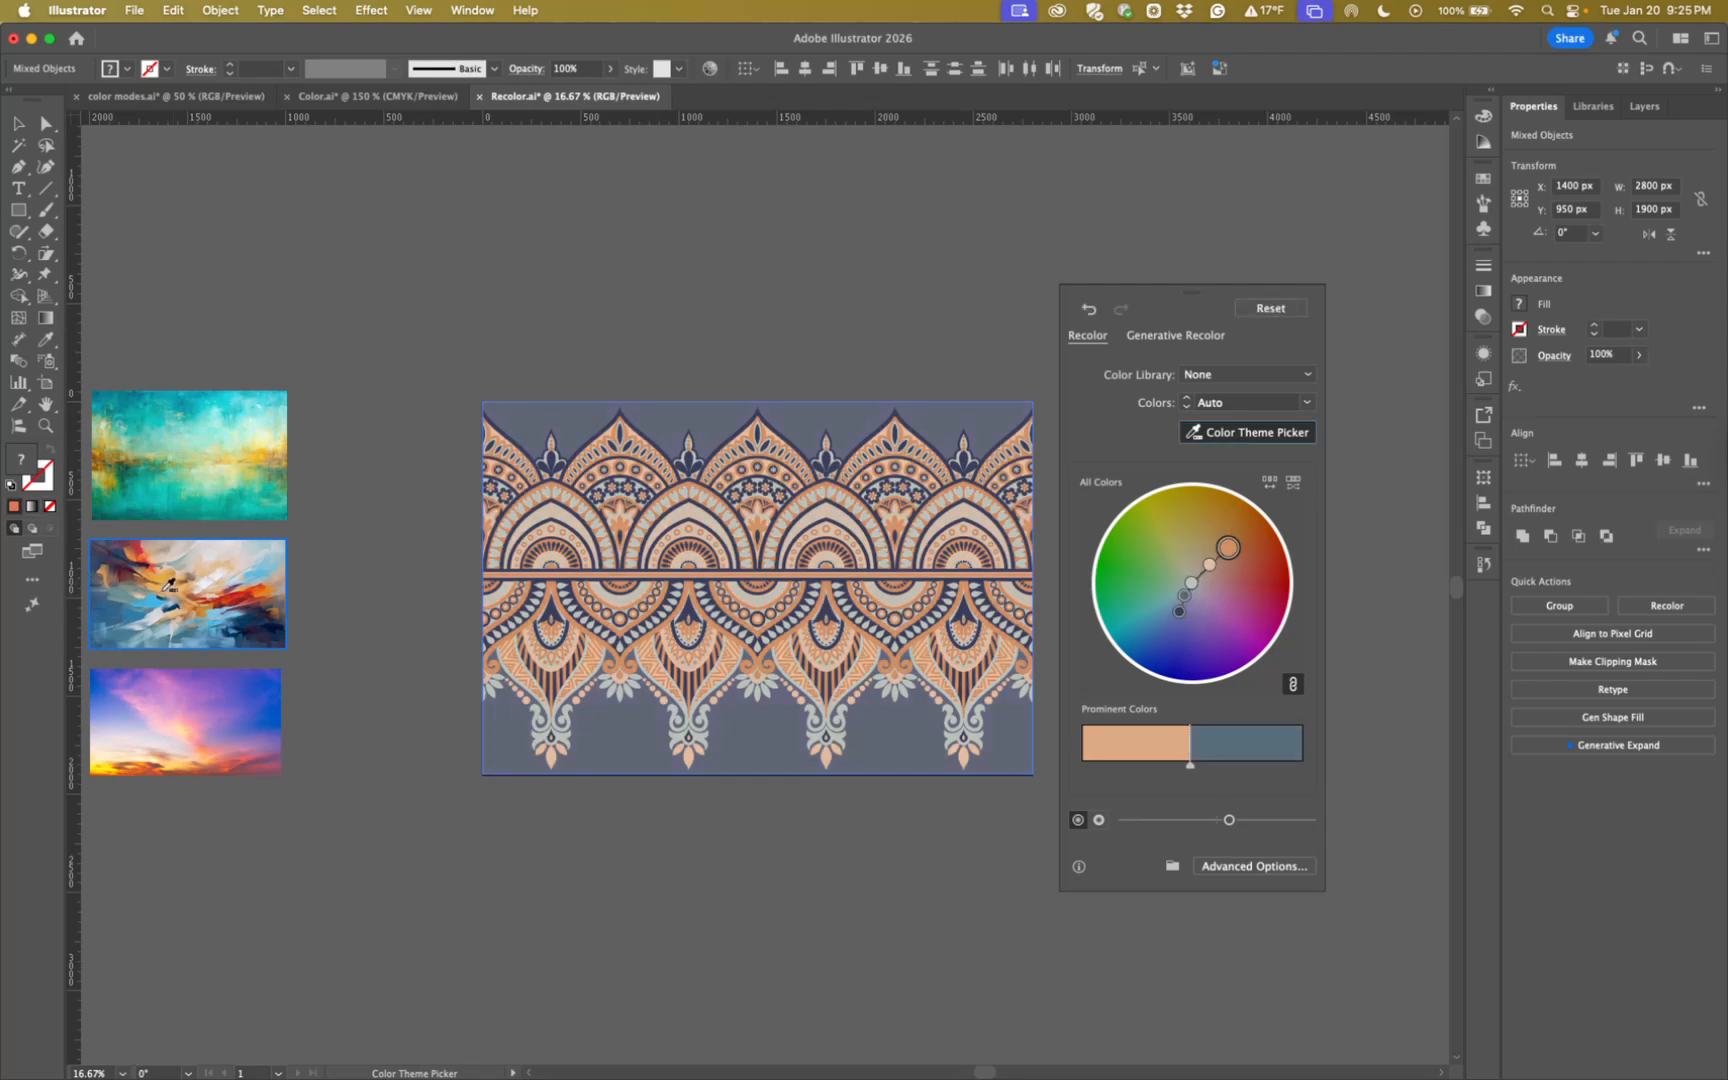
left_click(106, 460)
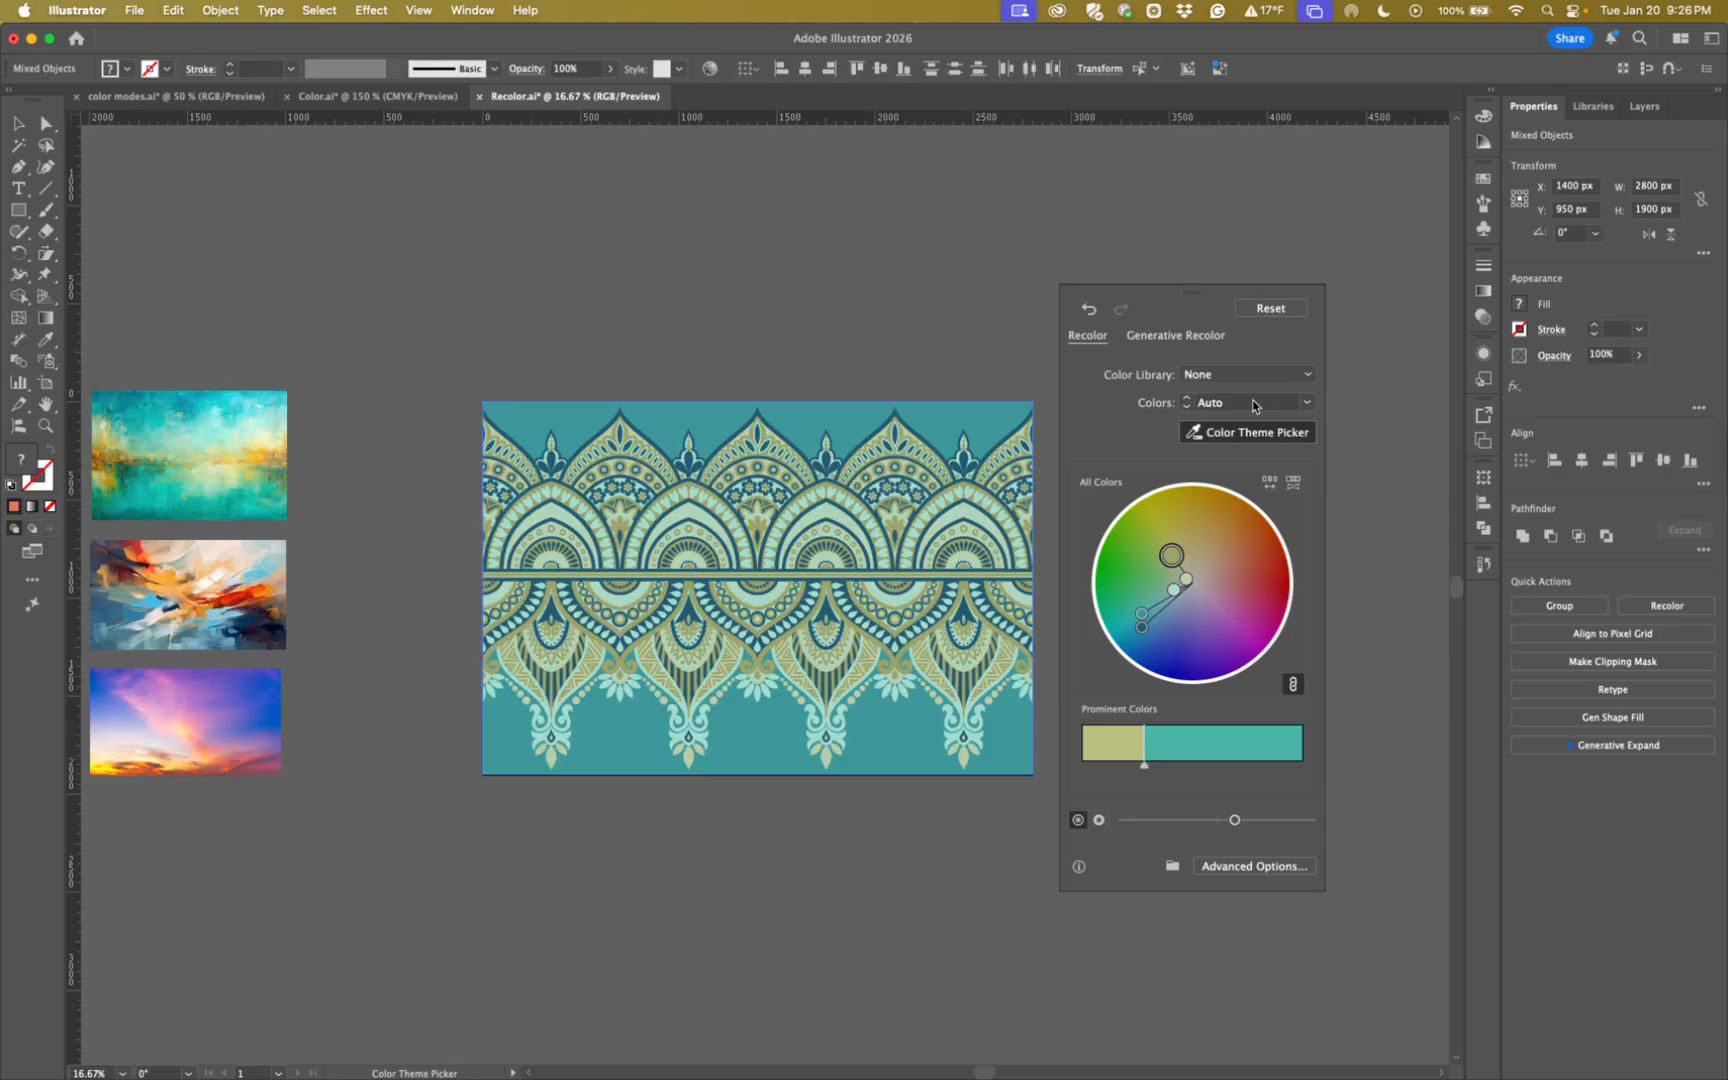
Limit the pattern to 4 colors and pick its color theme from the teal landscape.
left_click(1306, 403)
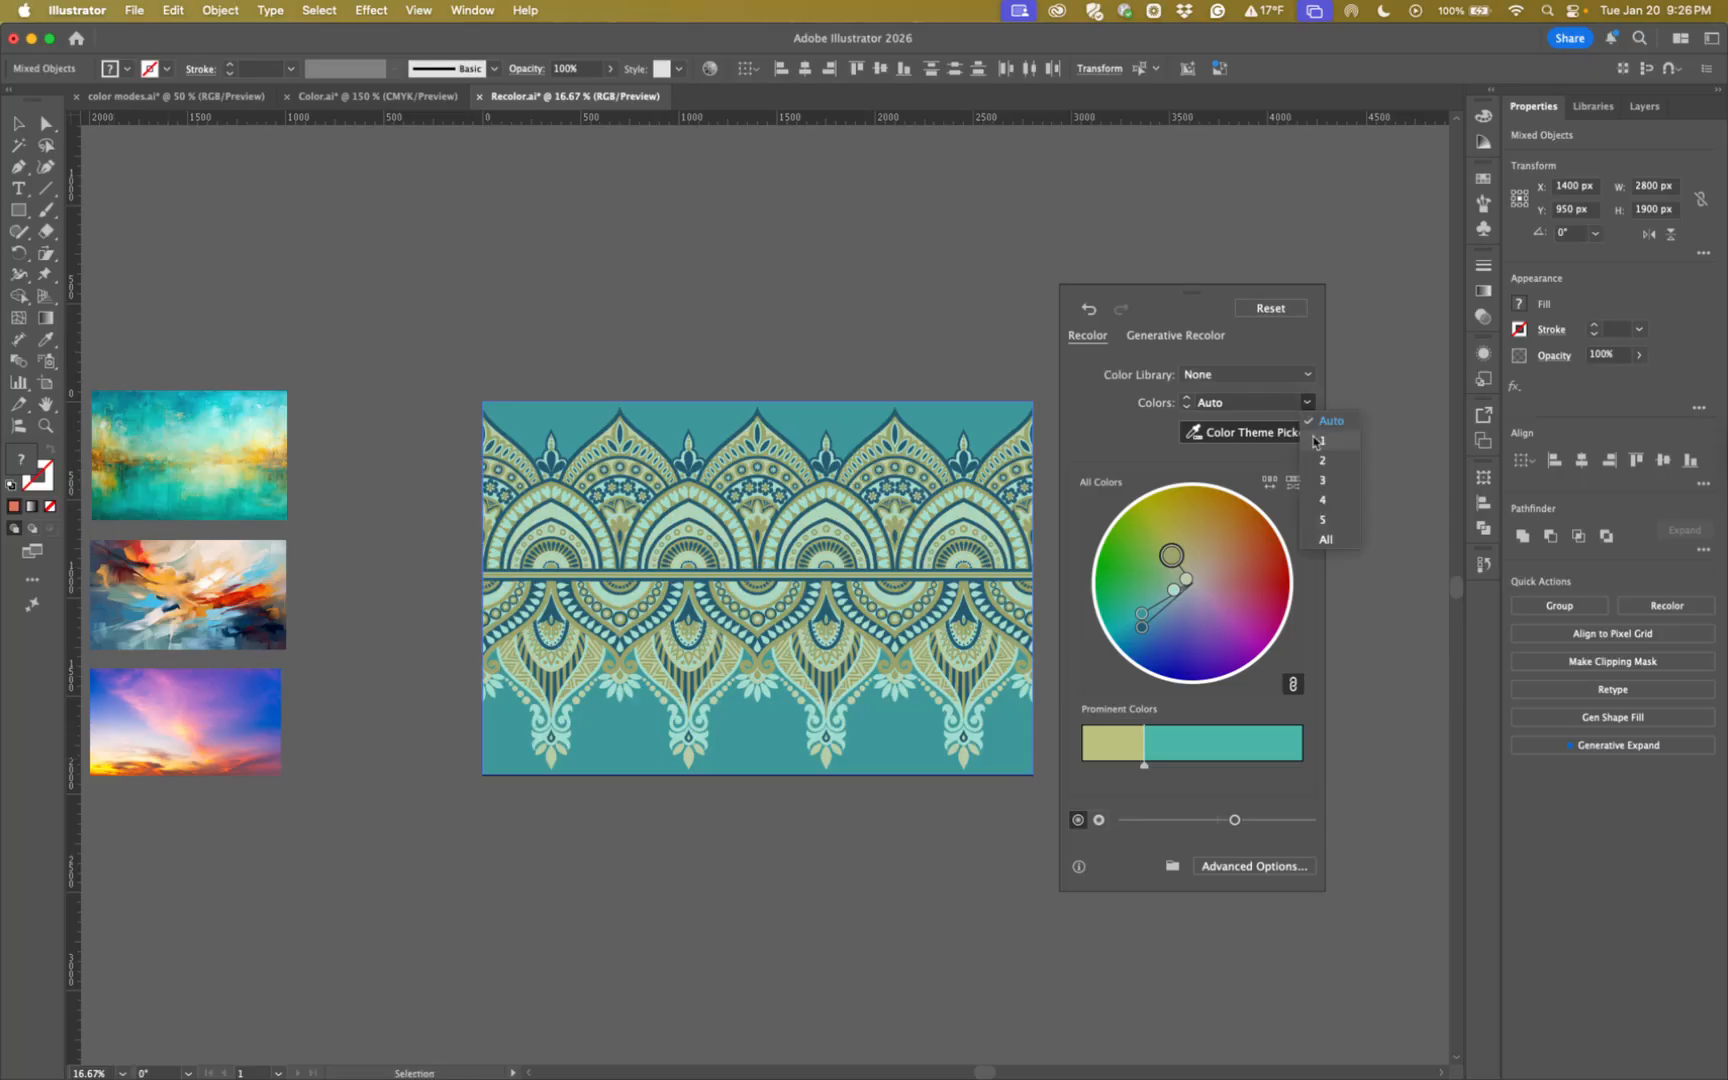
left_click(1321, 500)
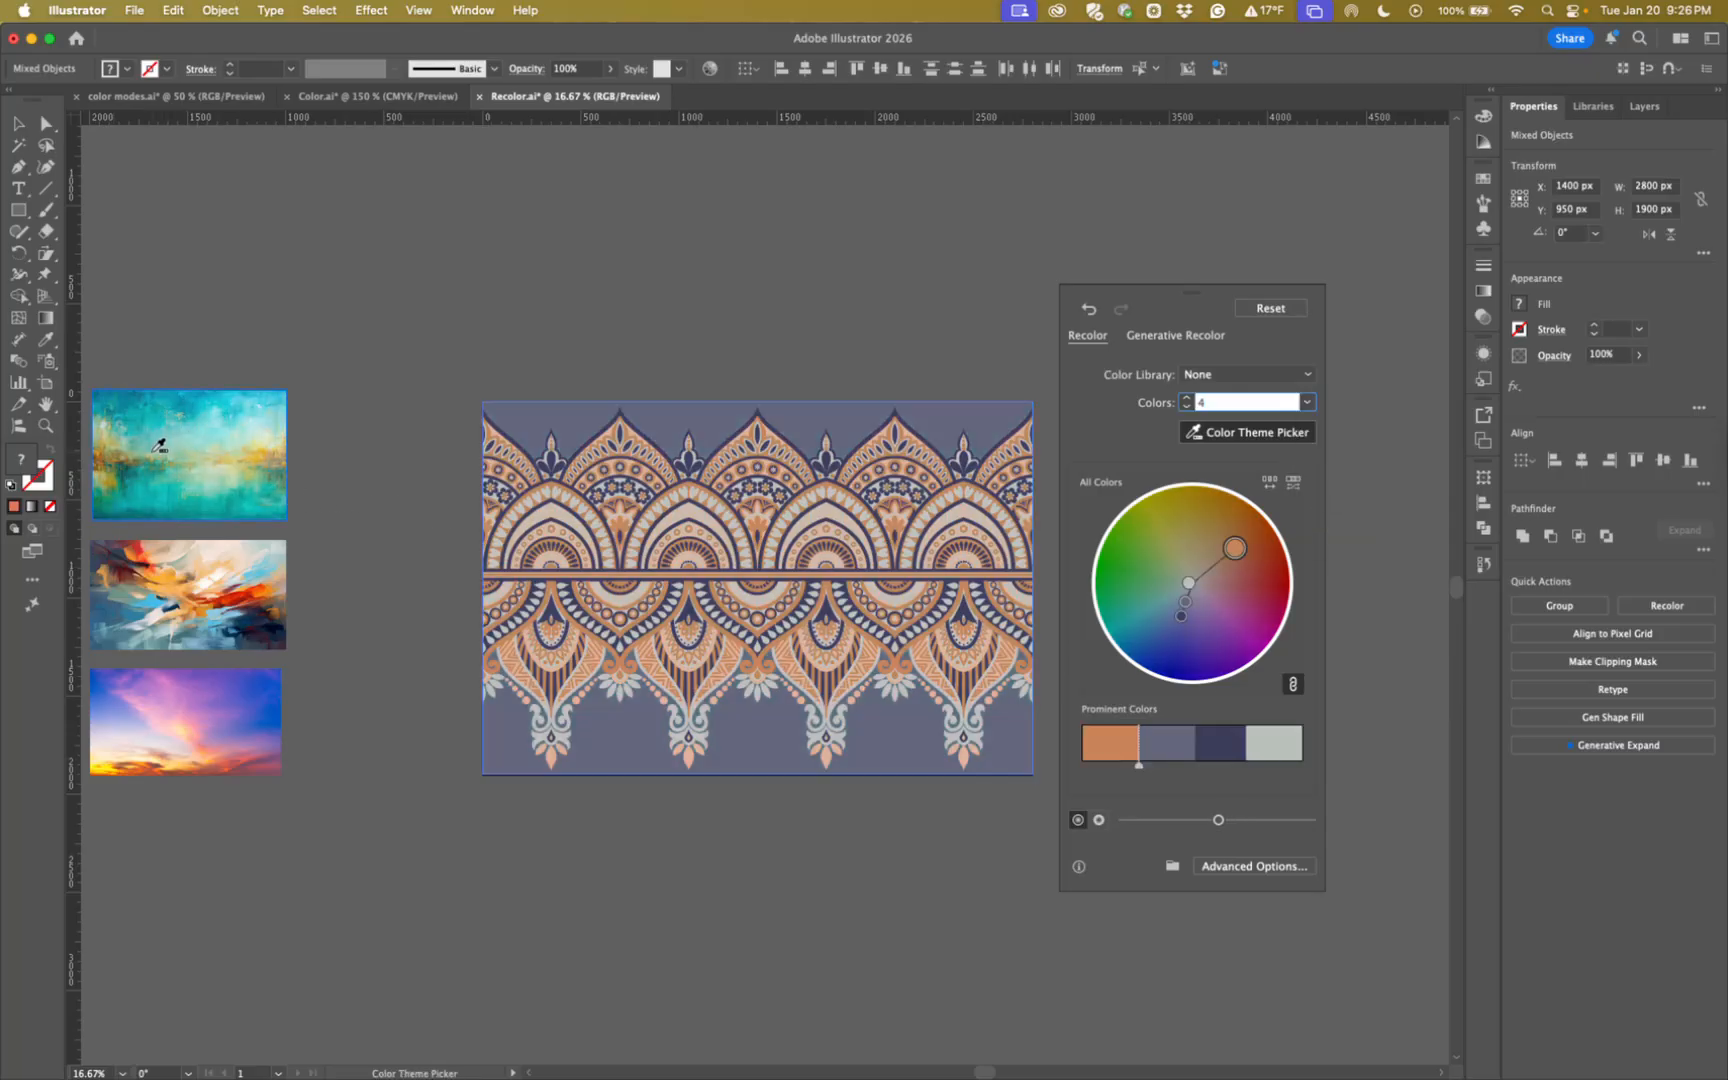
left_click(160, 445)
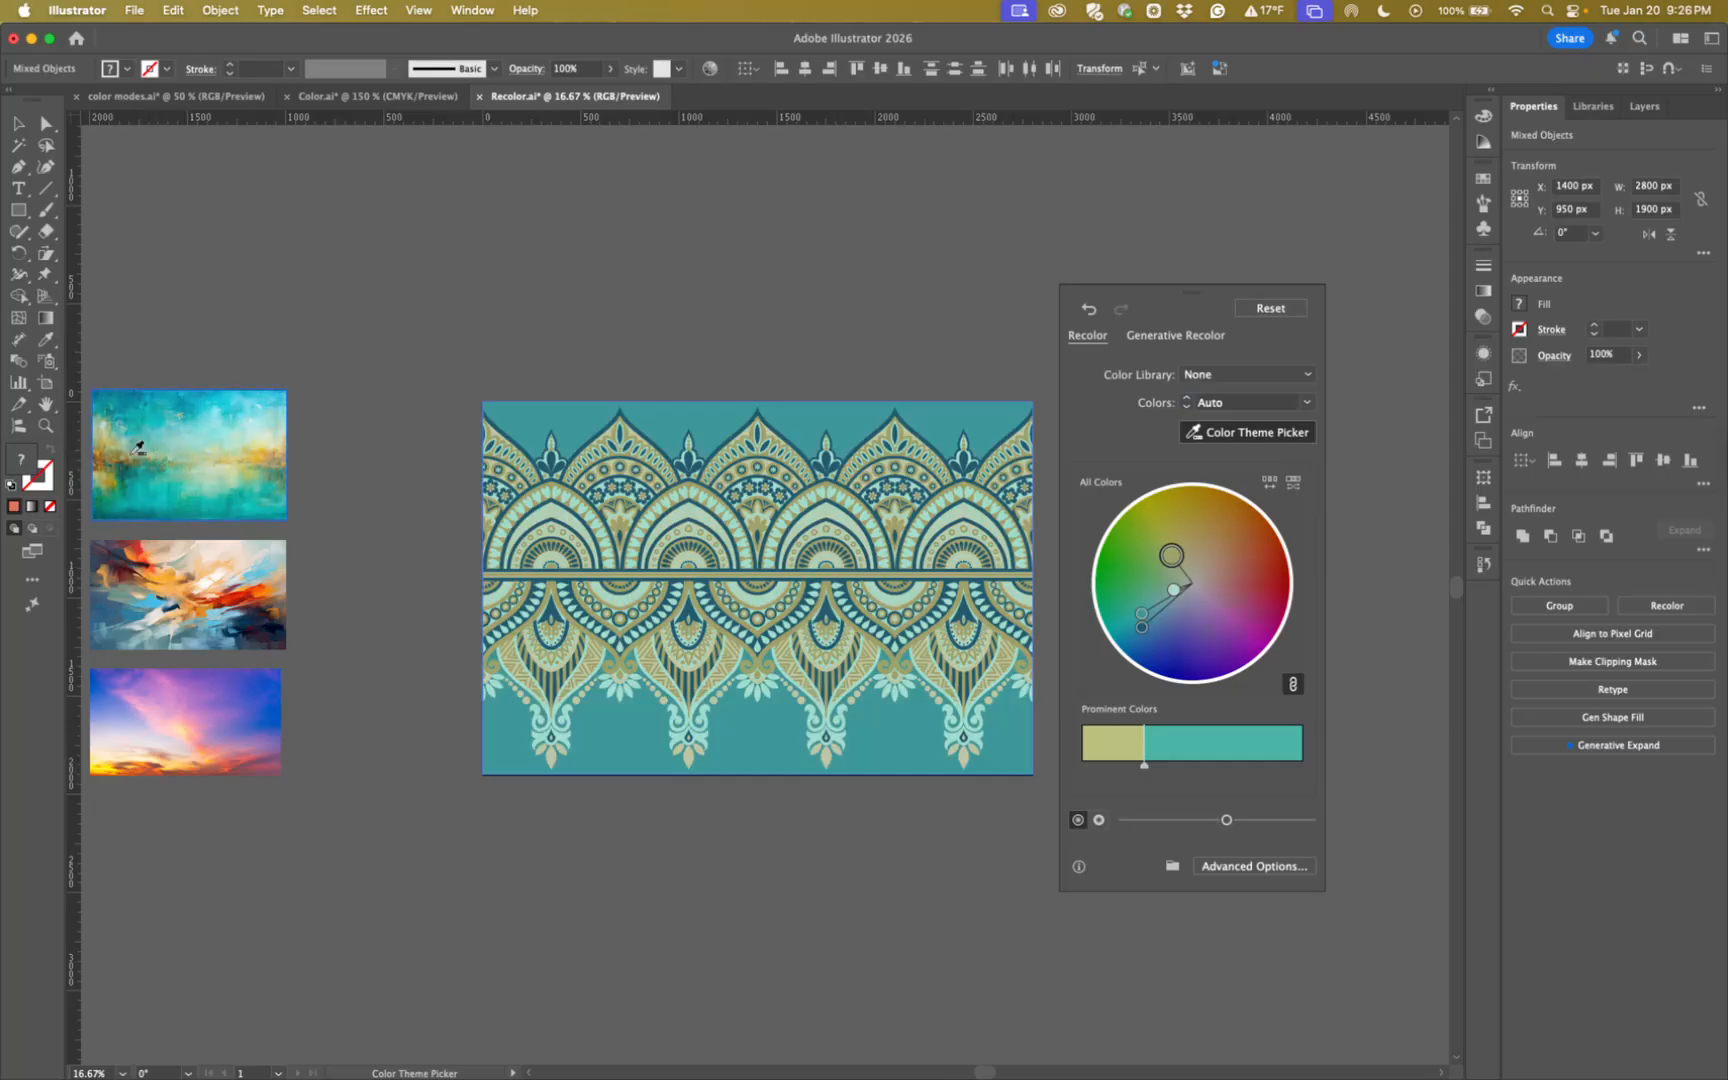
left_click(106, 442)
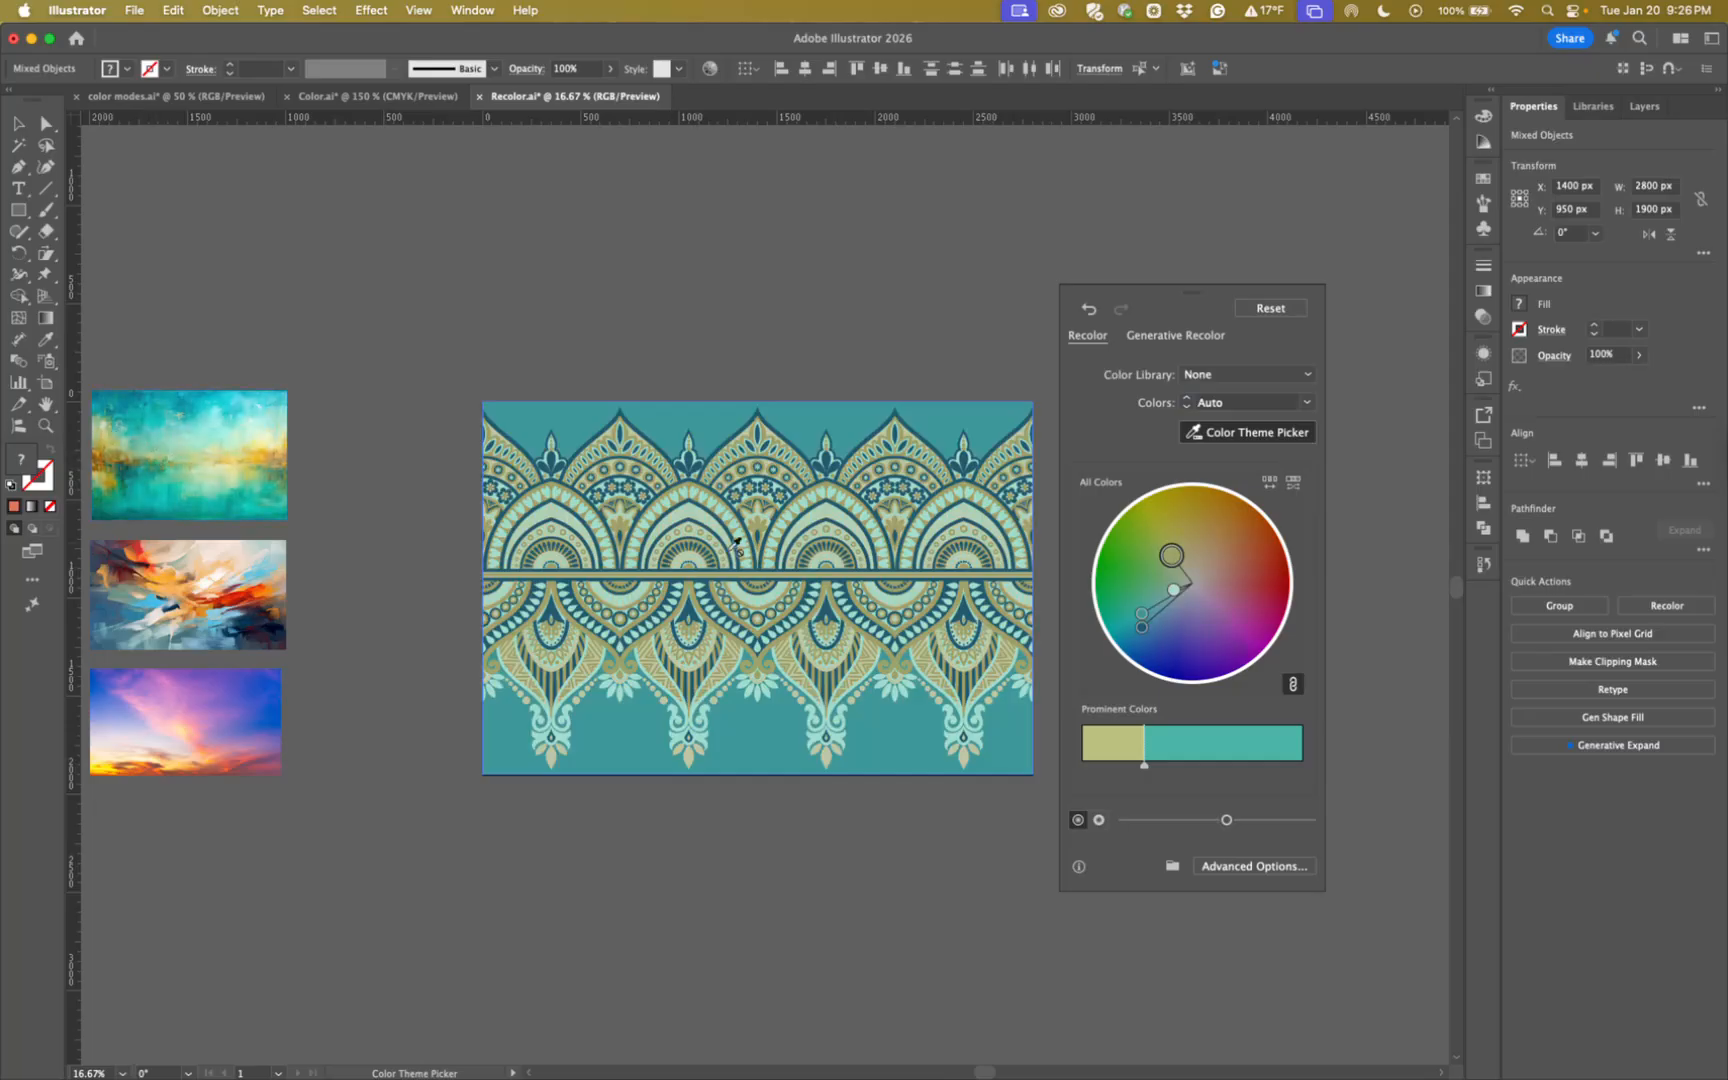
Rotate the linked colors around the color wheel to shift the pattern from teal to browns and mauve.
left_click_drag(1176, 593, 1218, 557)
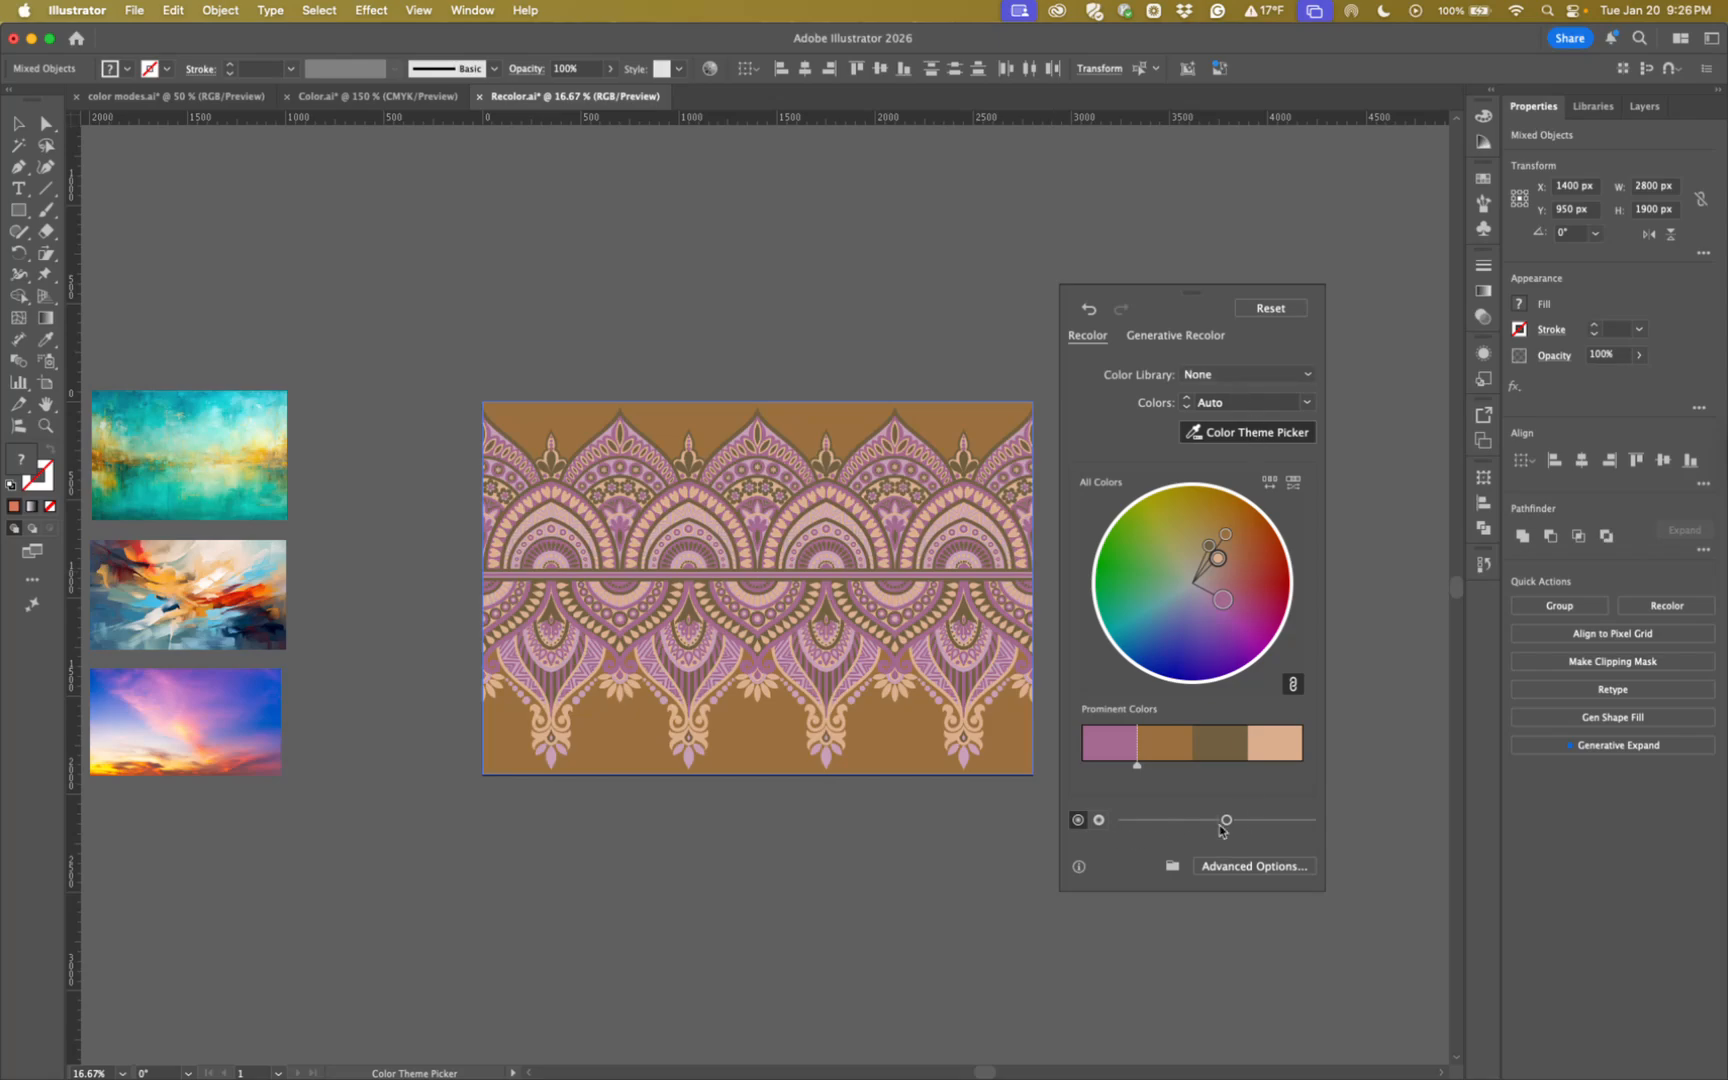
left_click(1293, 686)
key("Escape")
Reopen Recolor, unlink the harmony colors and move individual colors on the wheel to green, red and blue.
left_click(1645, 606)
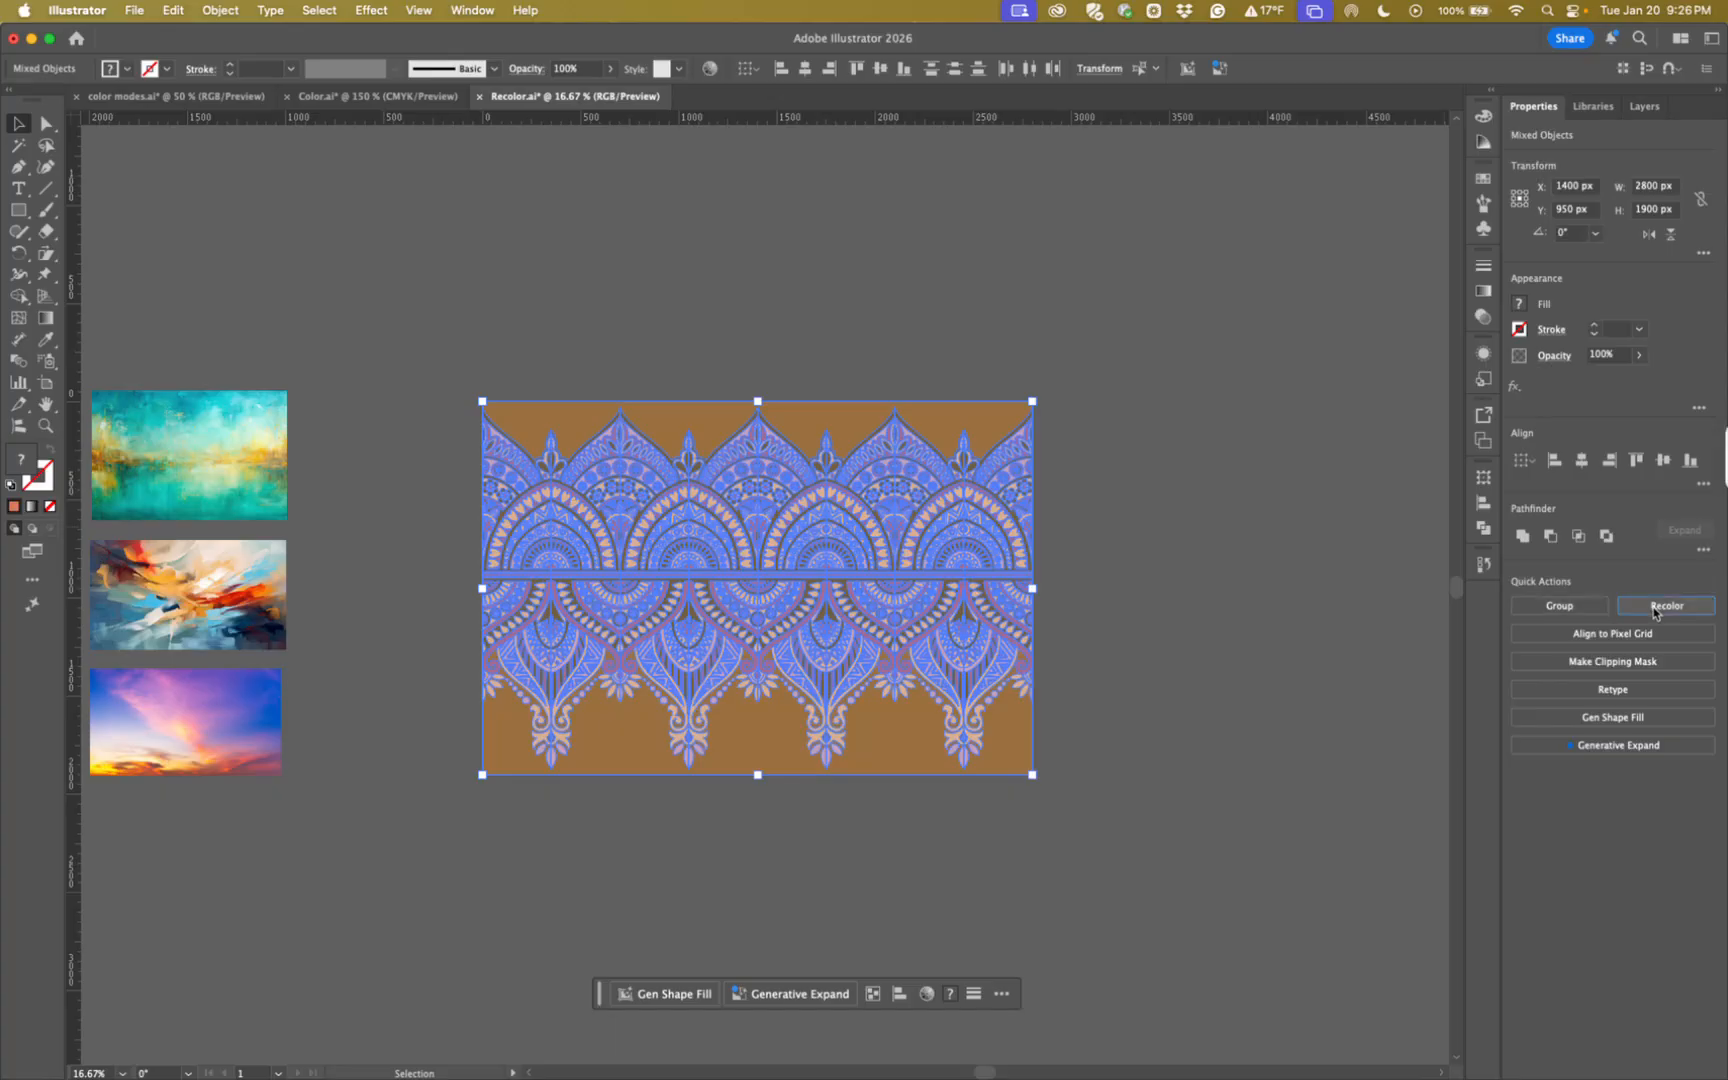
mouse_move(1207, 548)
left_mouse_down()
mouse_move(1186, 552)
mouse_move(1208, 555)
left_mouse_up()
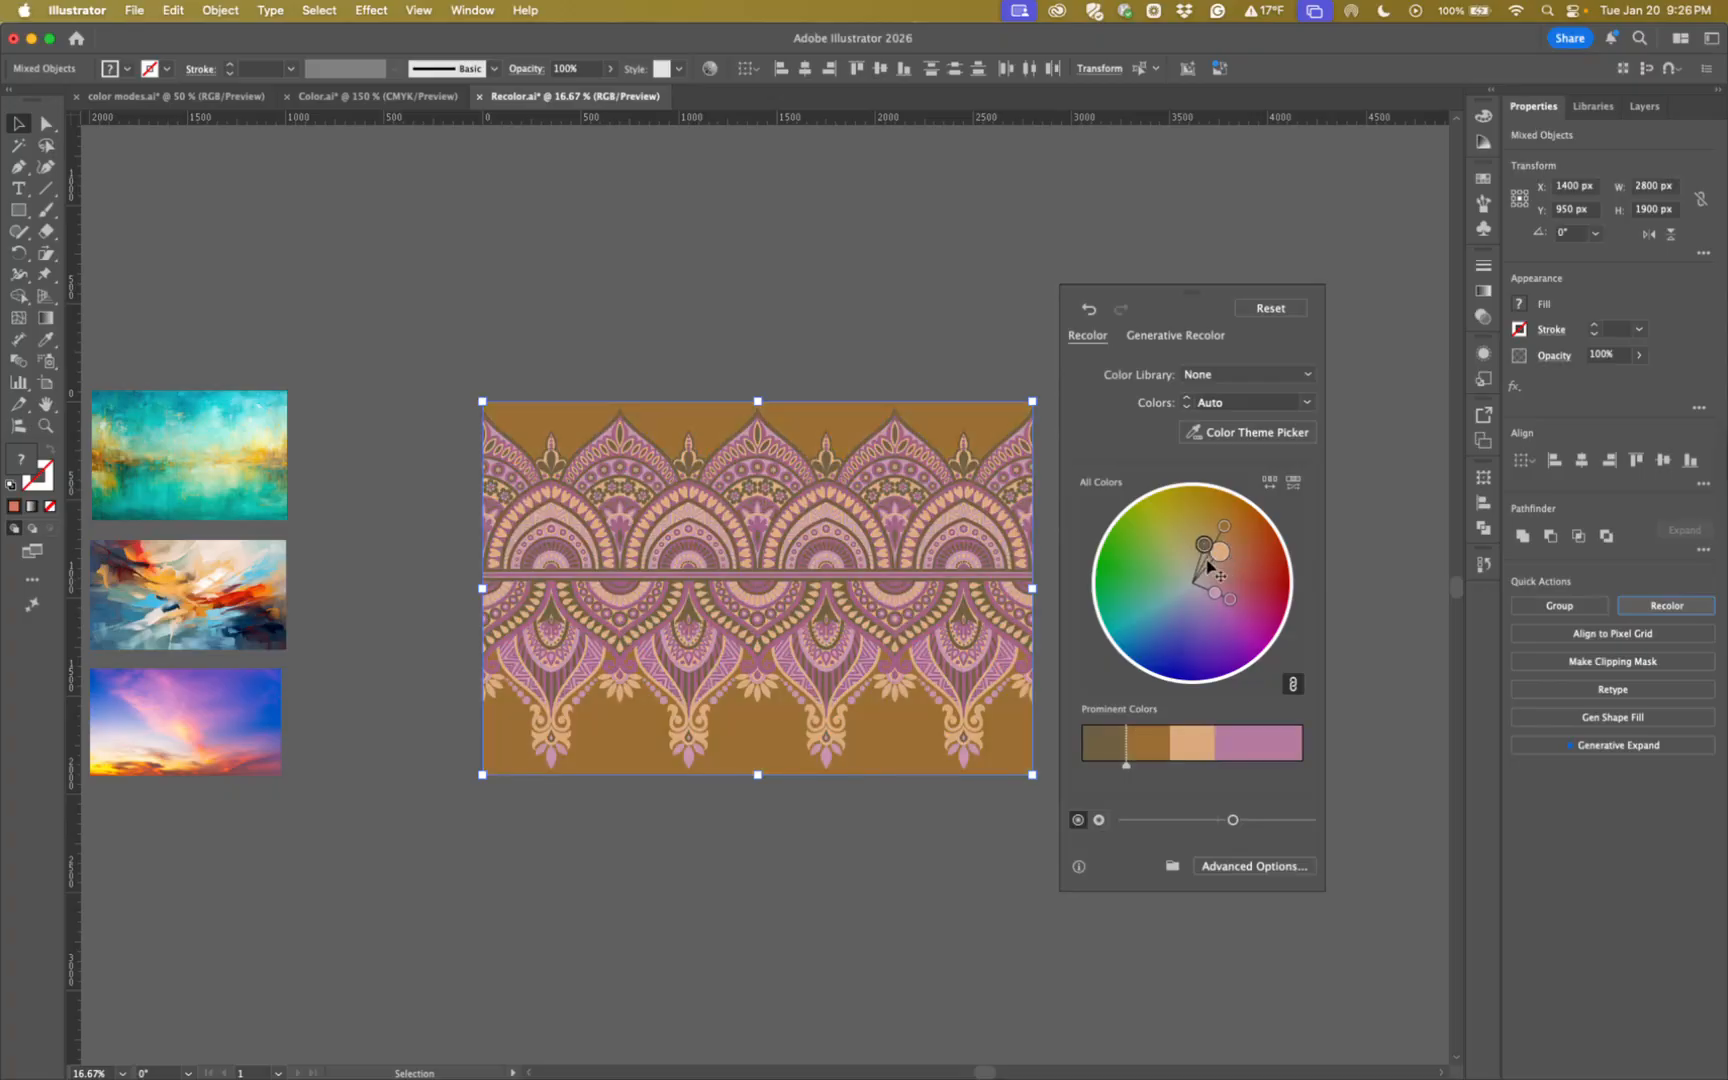
left_click(1292, 684)
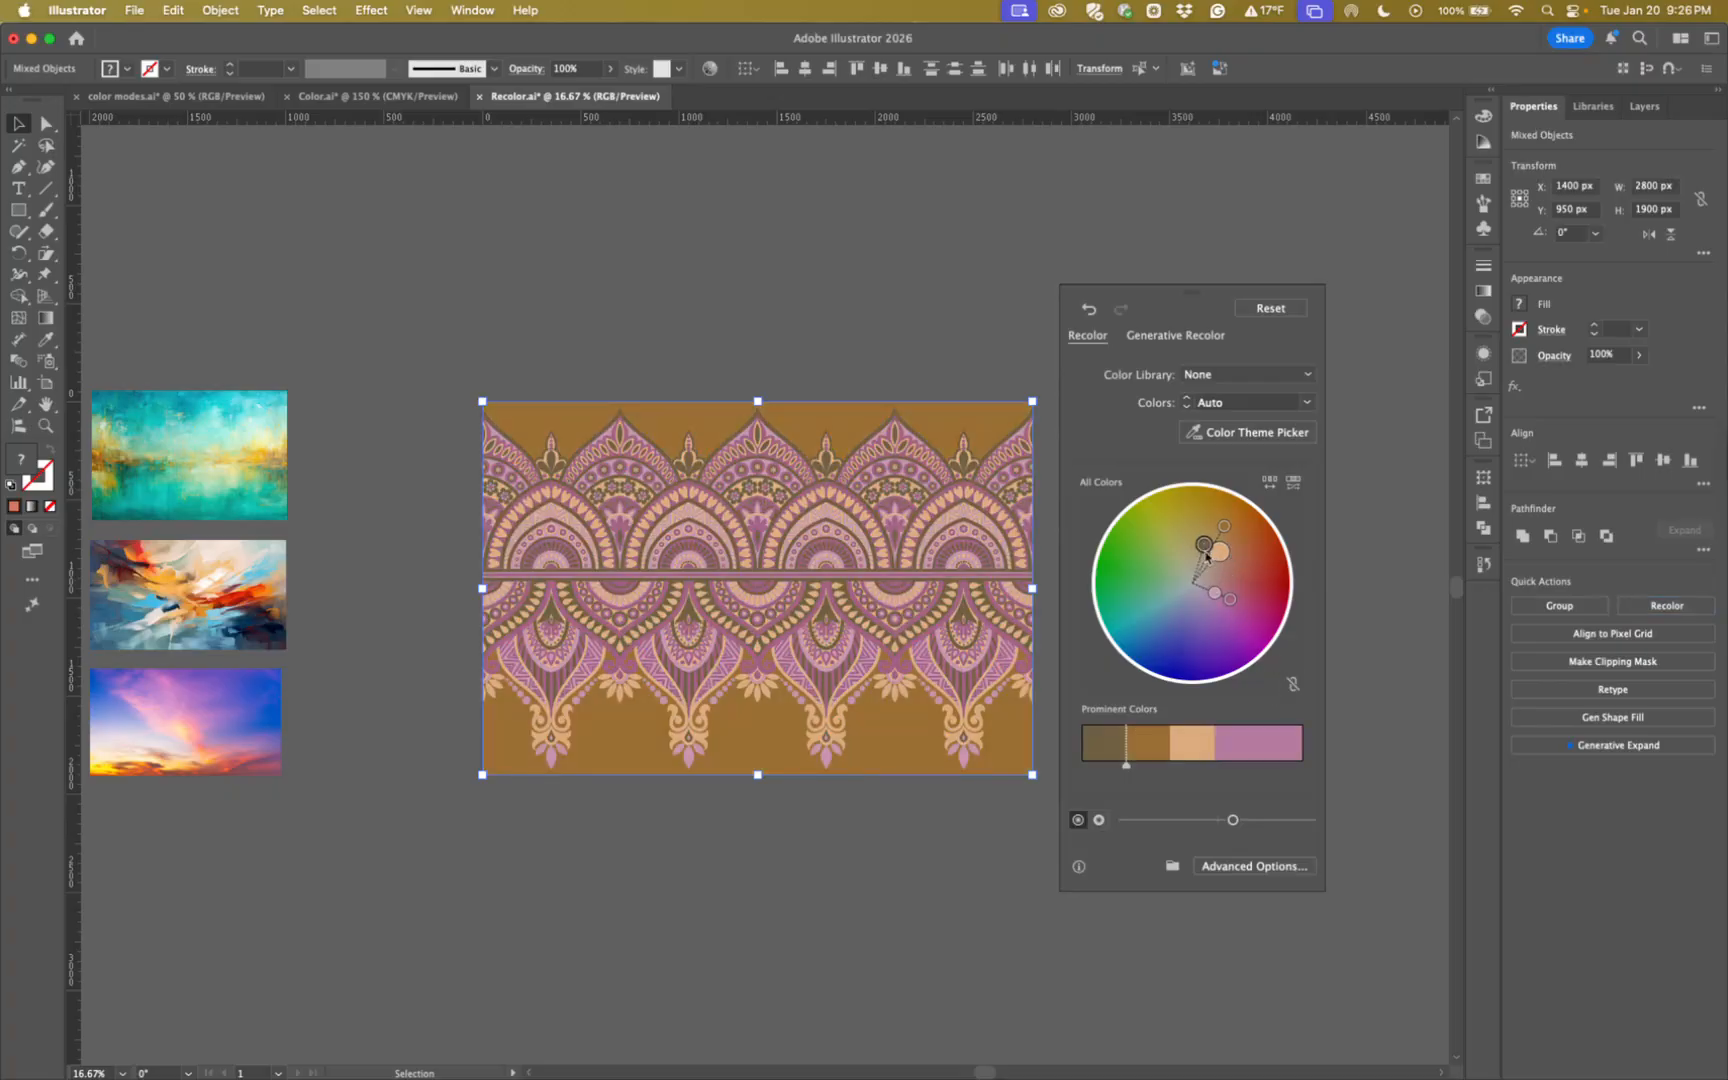
mouse_move(1205, 549)
left_mouse_down()
mouse_move(1155, 552)
mouse_move(1238, 556)
mouse_move(1260, 582)
mouse_move(1168, 616)
left_mouse_up()
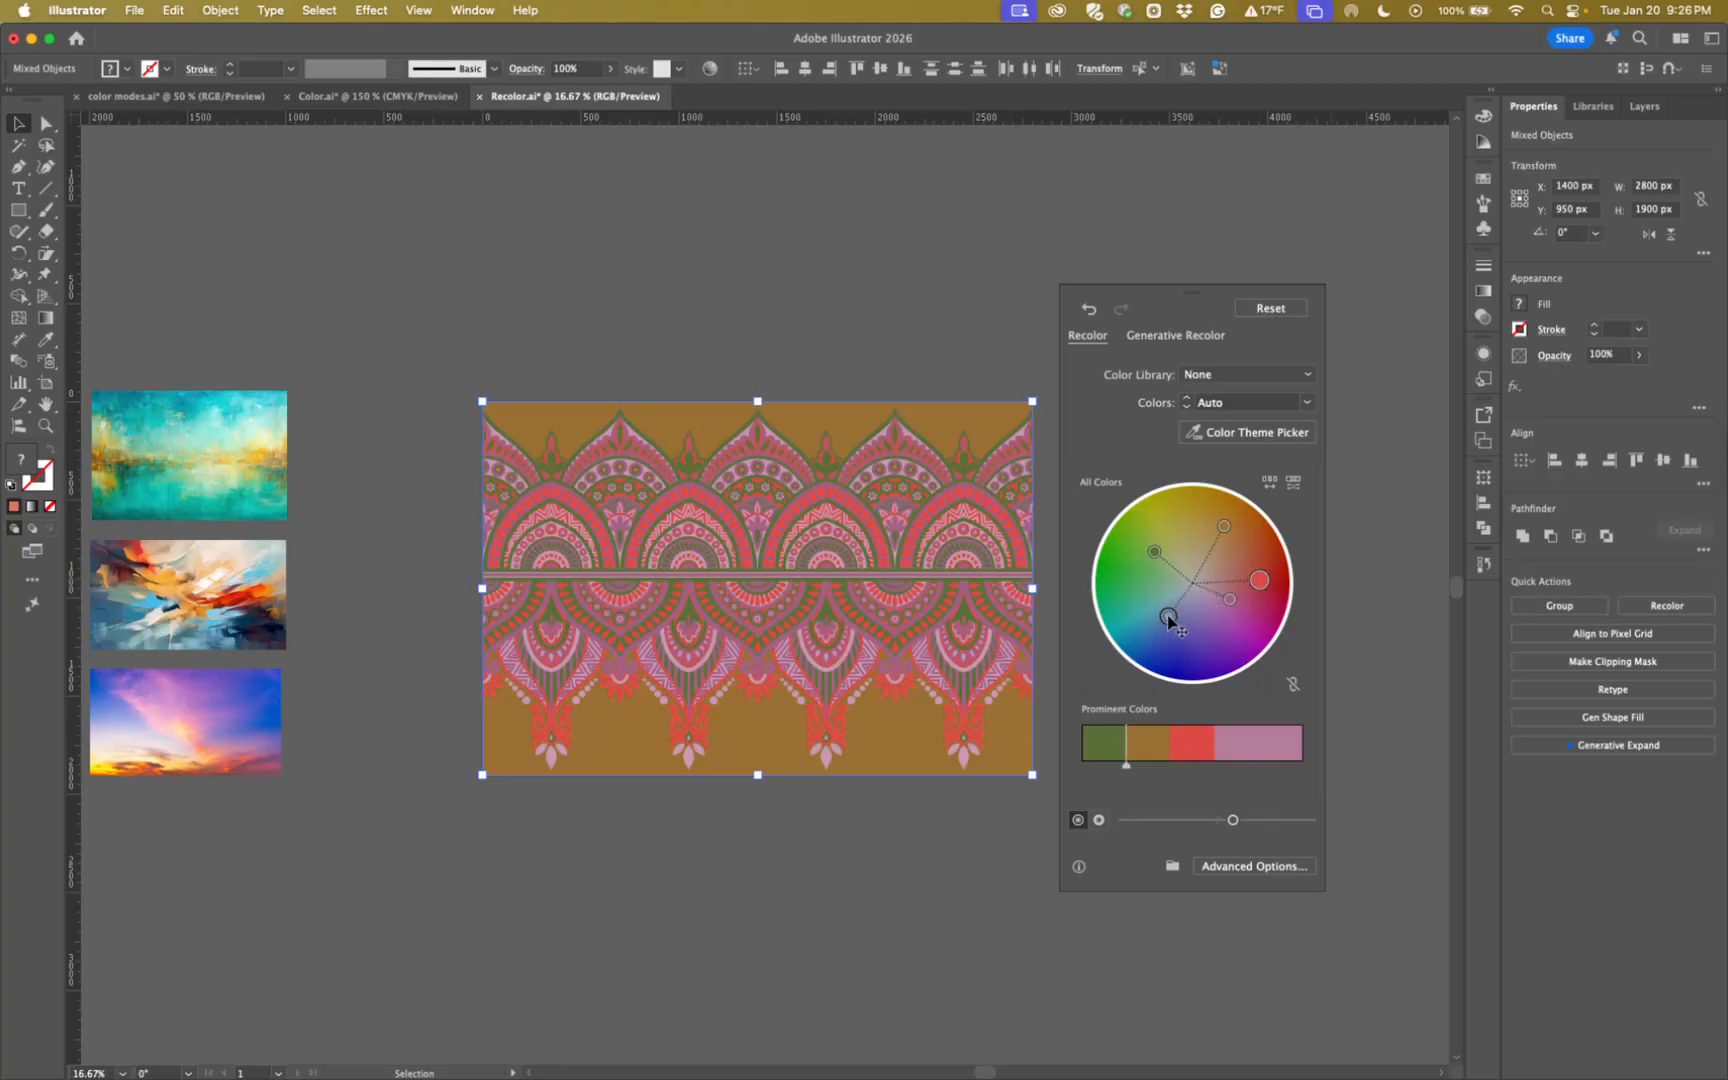
Apply color themes from the teal landscape, the abstract painting and the sunset image to the rearranged pattern, unlinking the harmony colors in between.
left_click(1231, 441)
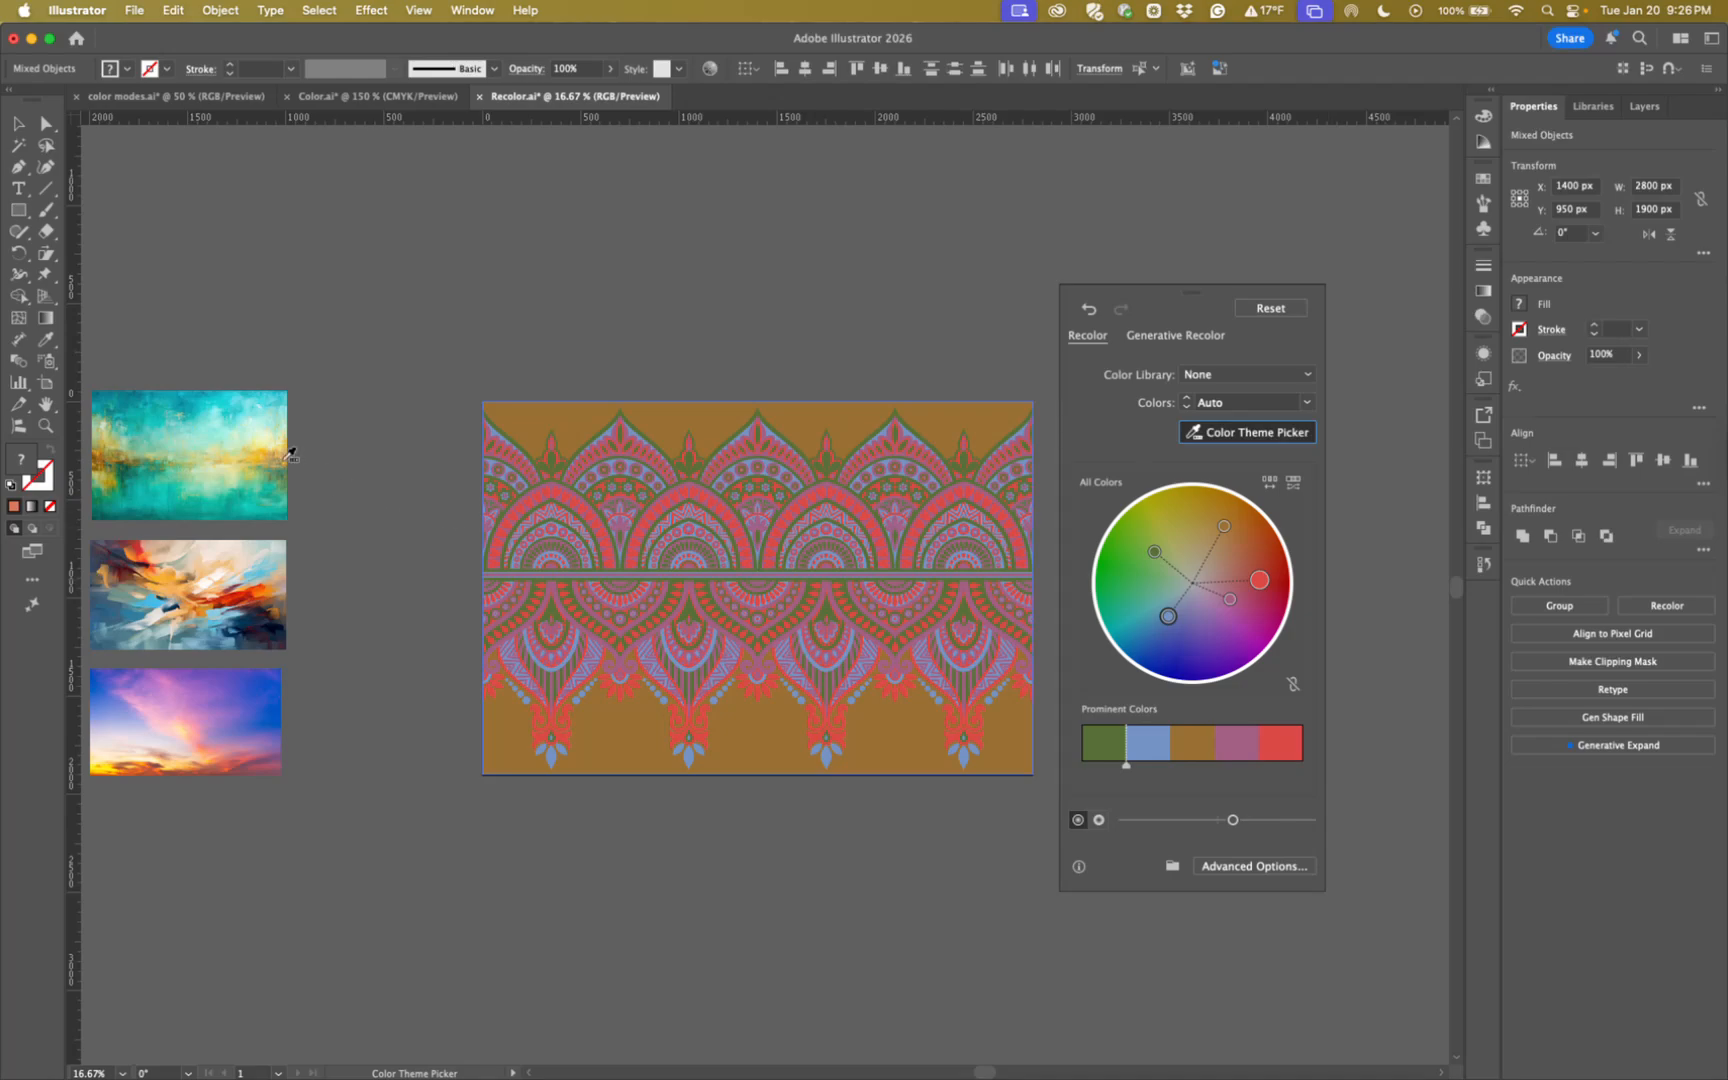
left_click(130, 464)
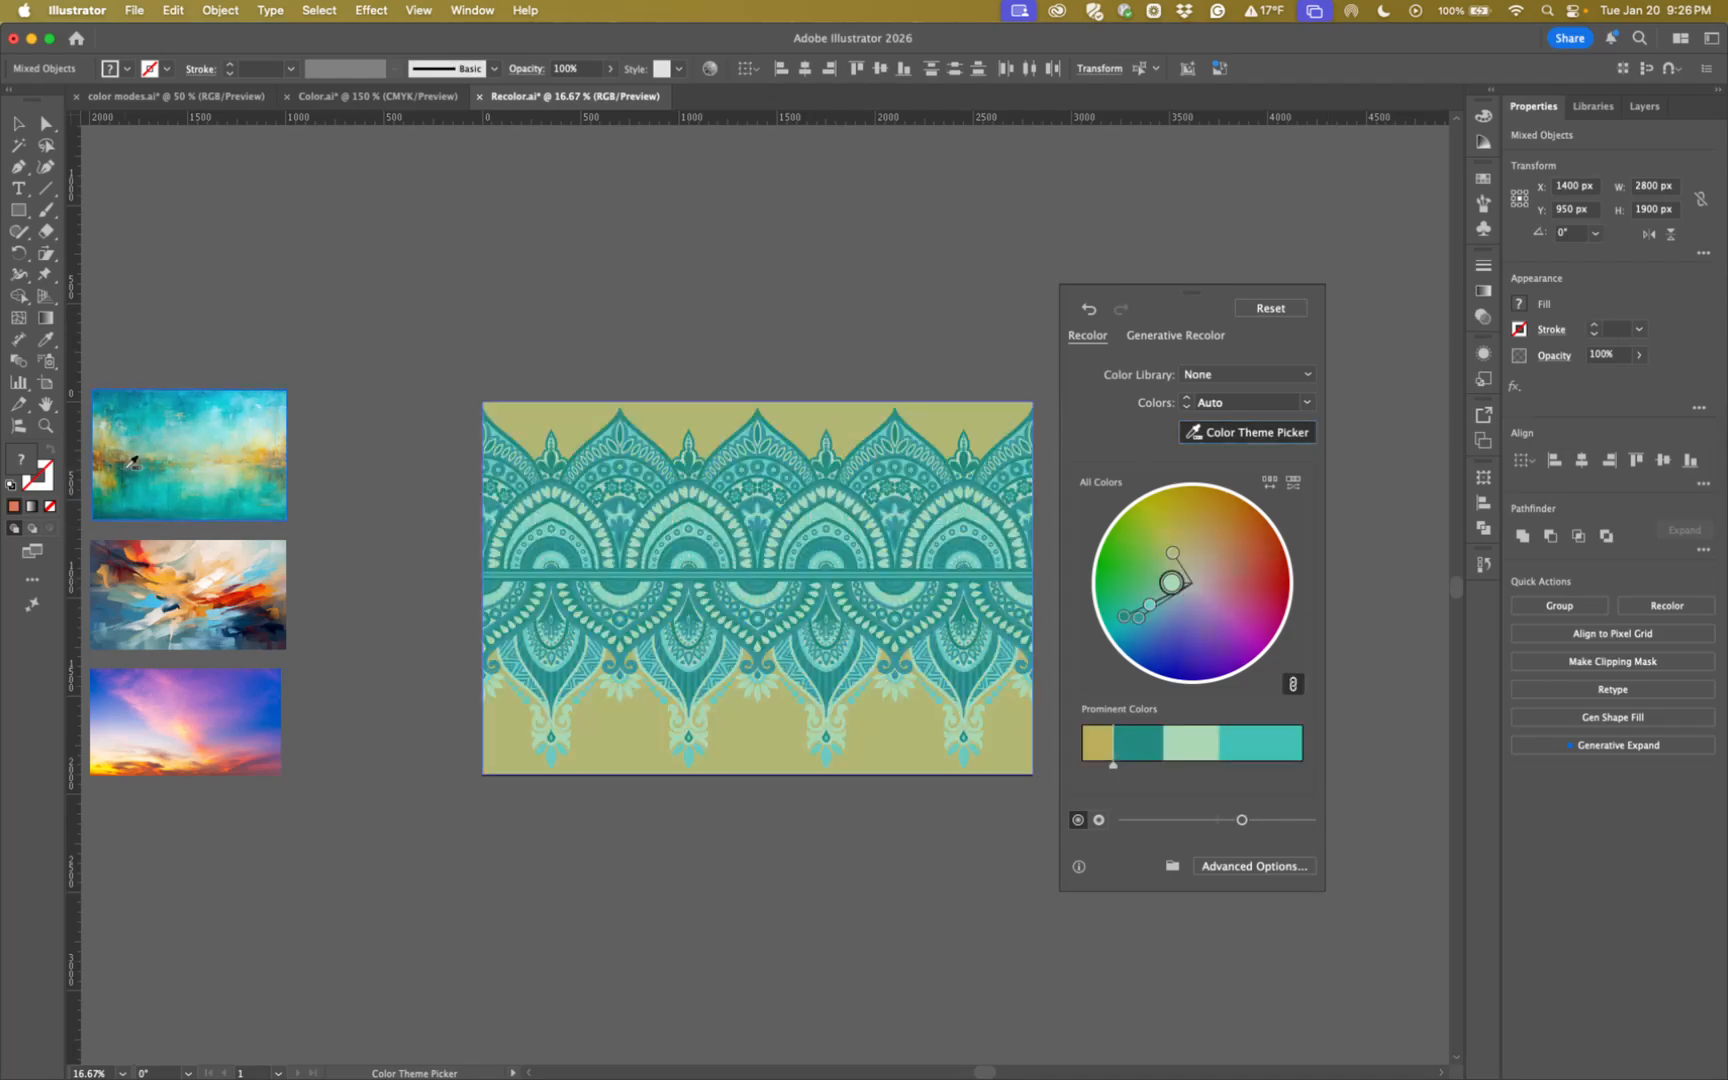
left_click(1293, 686)
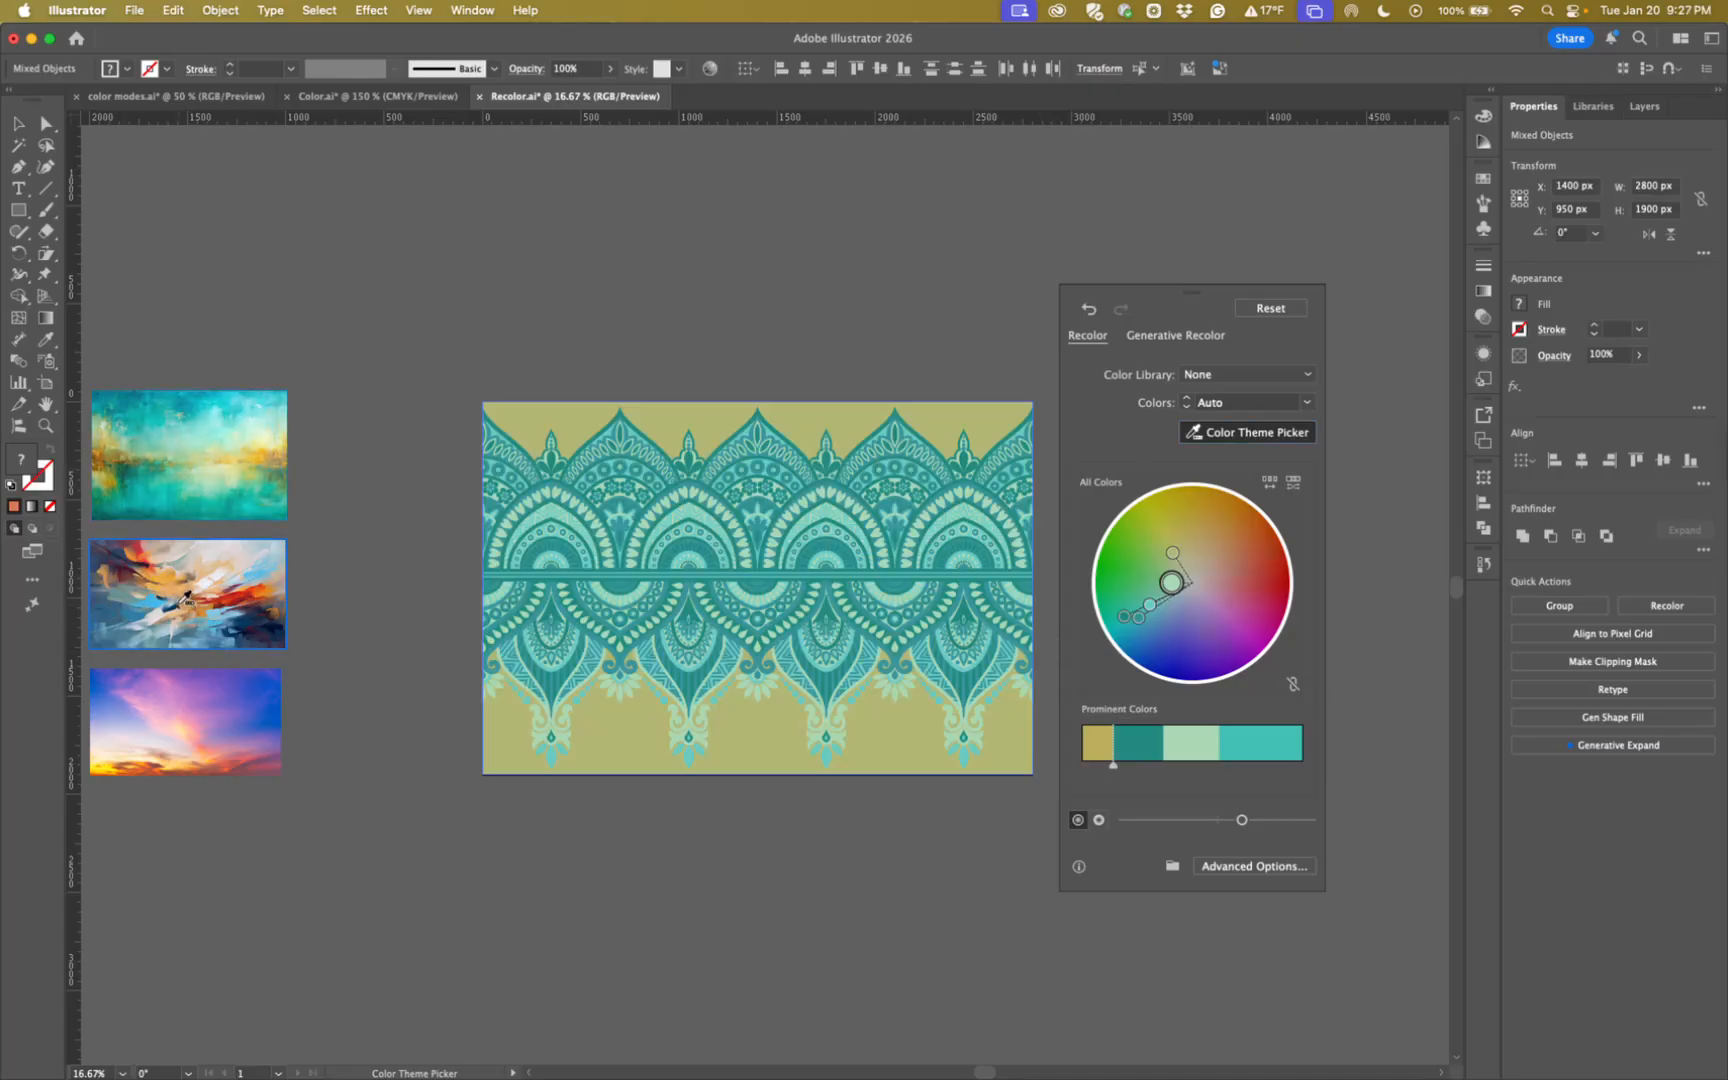
left_click(185, 599)
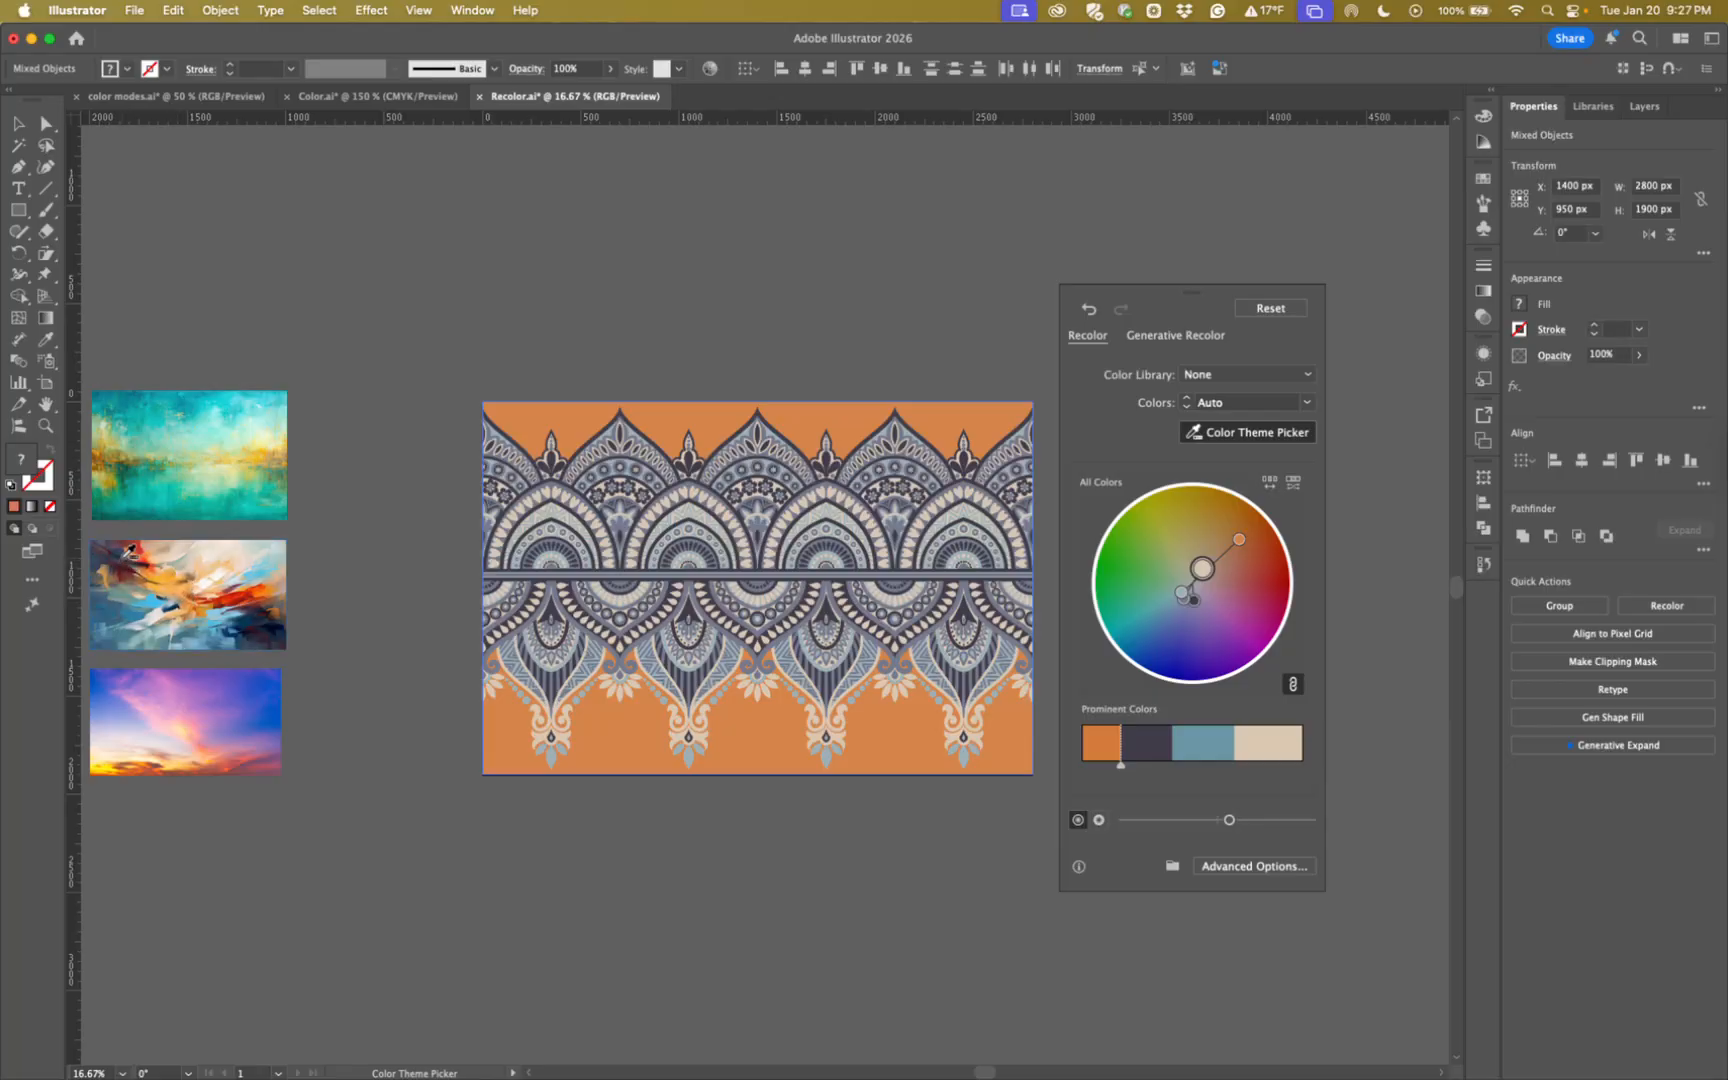
left_click(193, 705)
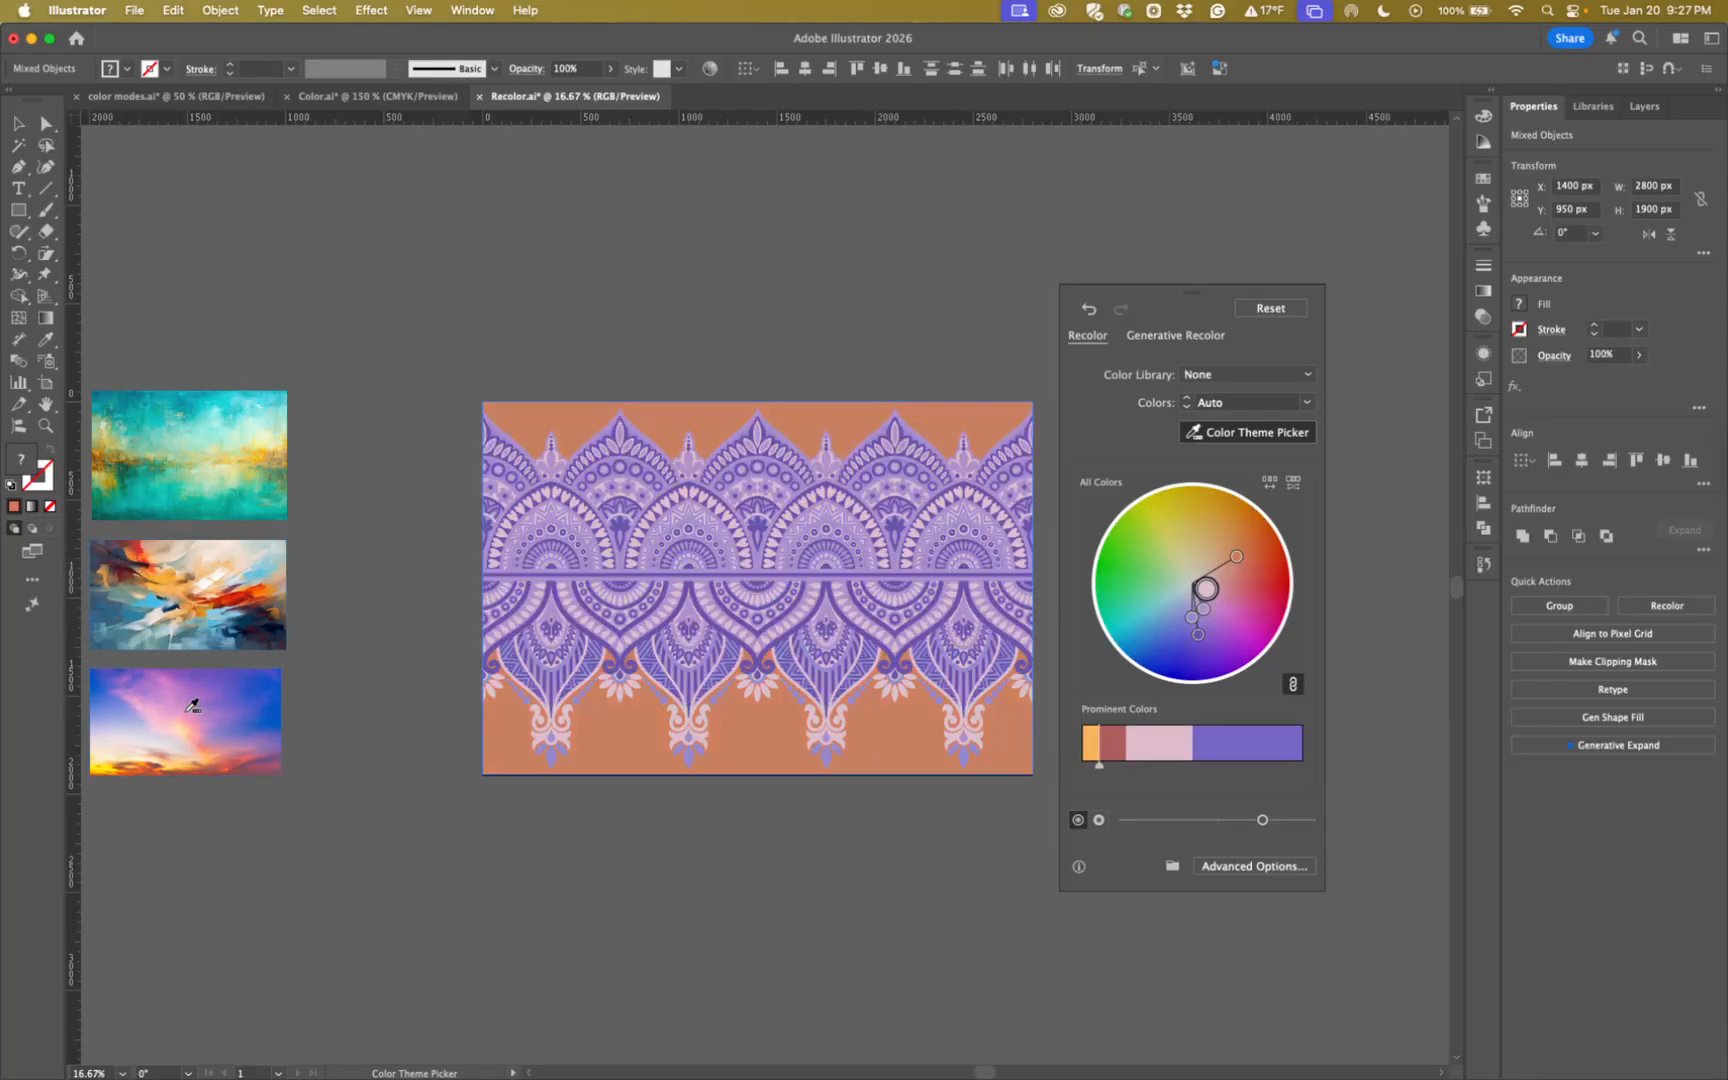
Recolor the pattern with a theme sampled from an area of the abstract painting, then close Recolor and deselect the pattern.
mouse_move(211, 689)
left_mouse_down()
mouse_move(205, 710)
mouse_move(245, 728)
mouse_move(258, 700)
mouse_move(228, 672)
mouse_move(206, 676)
mouse_move(216, 698)
left_mouse_up()
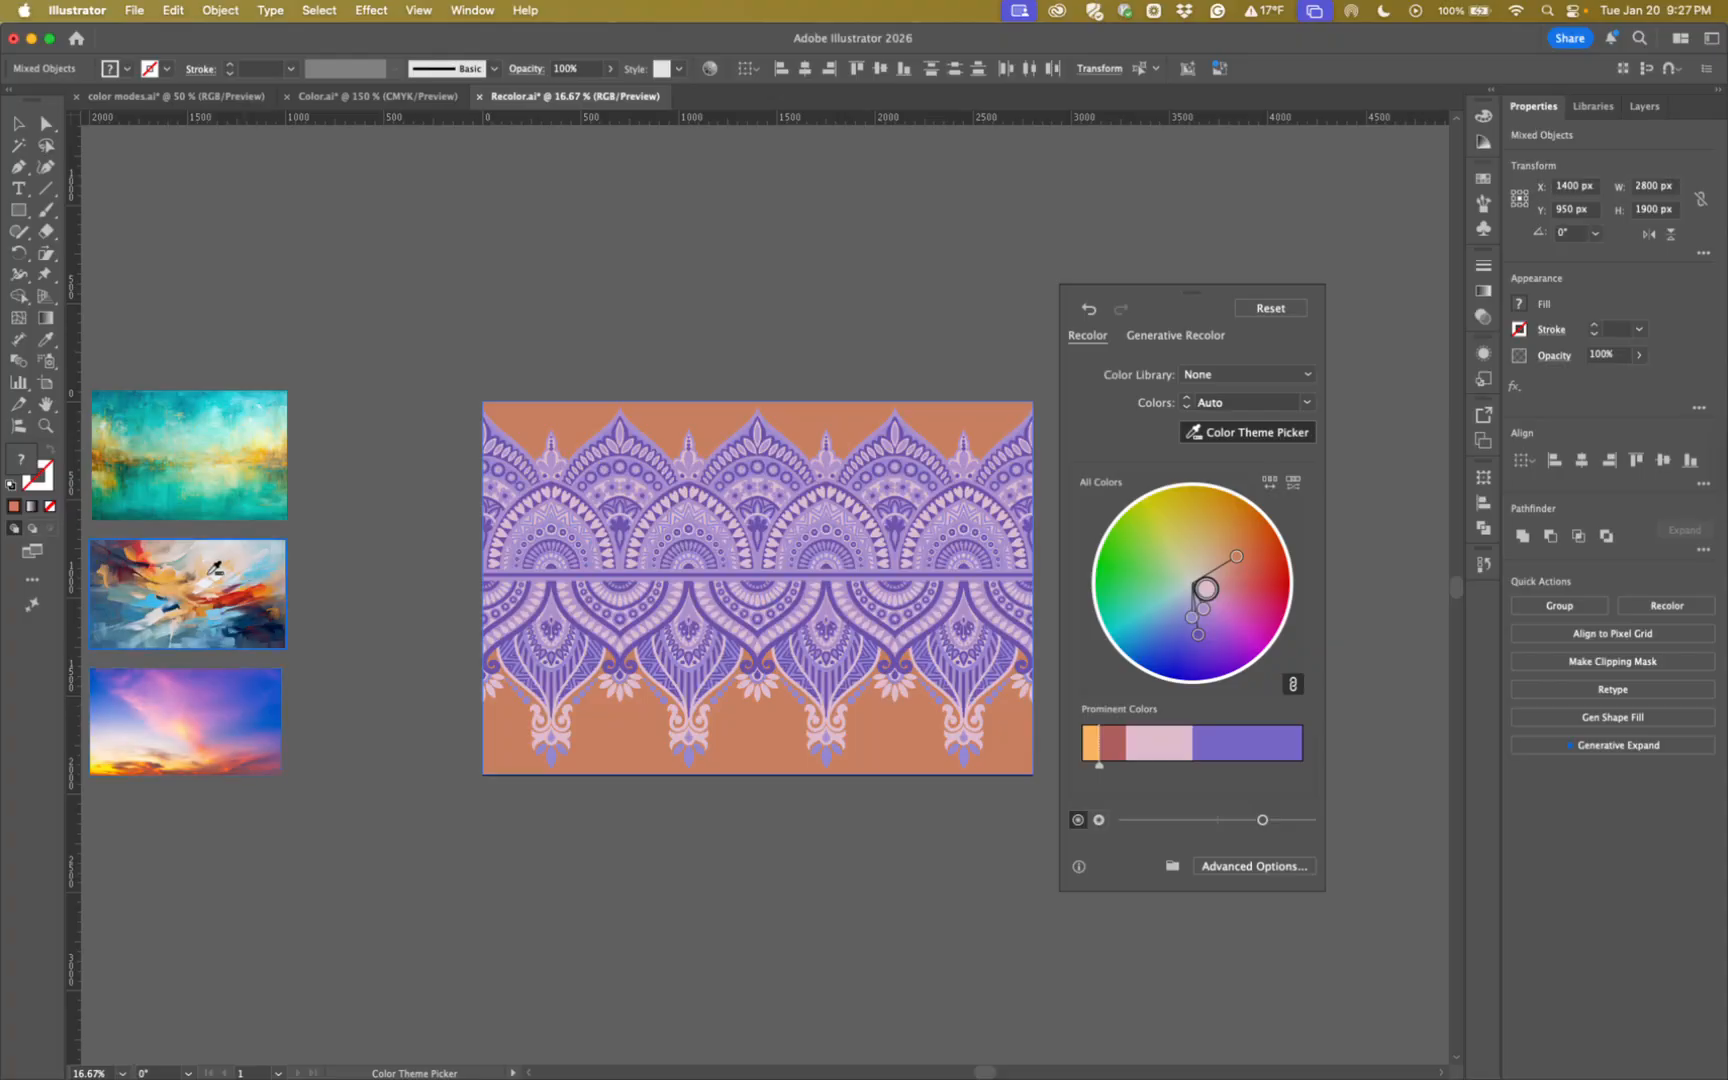
mouse_move(188, 585)
left_mouse_down()
mouse_move(158, 559)
mouse_move(156, 619)
mouse_move(237, 624)
mouse_move(262, 579)
mouse_move(234, 579)
mouse_move(218, 551)
mouse_move(190, 582)
left_mouse_up()
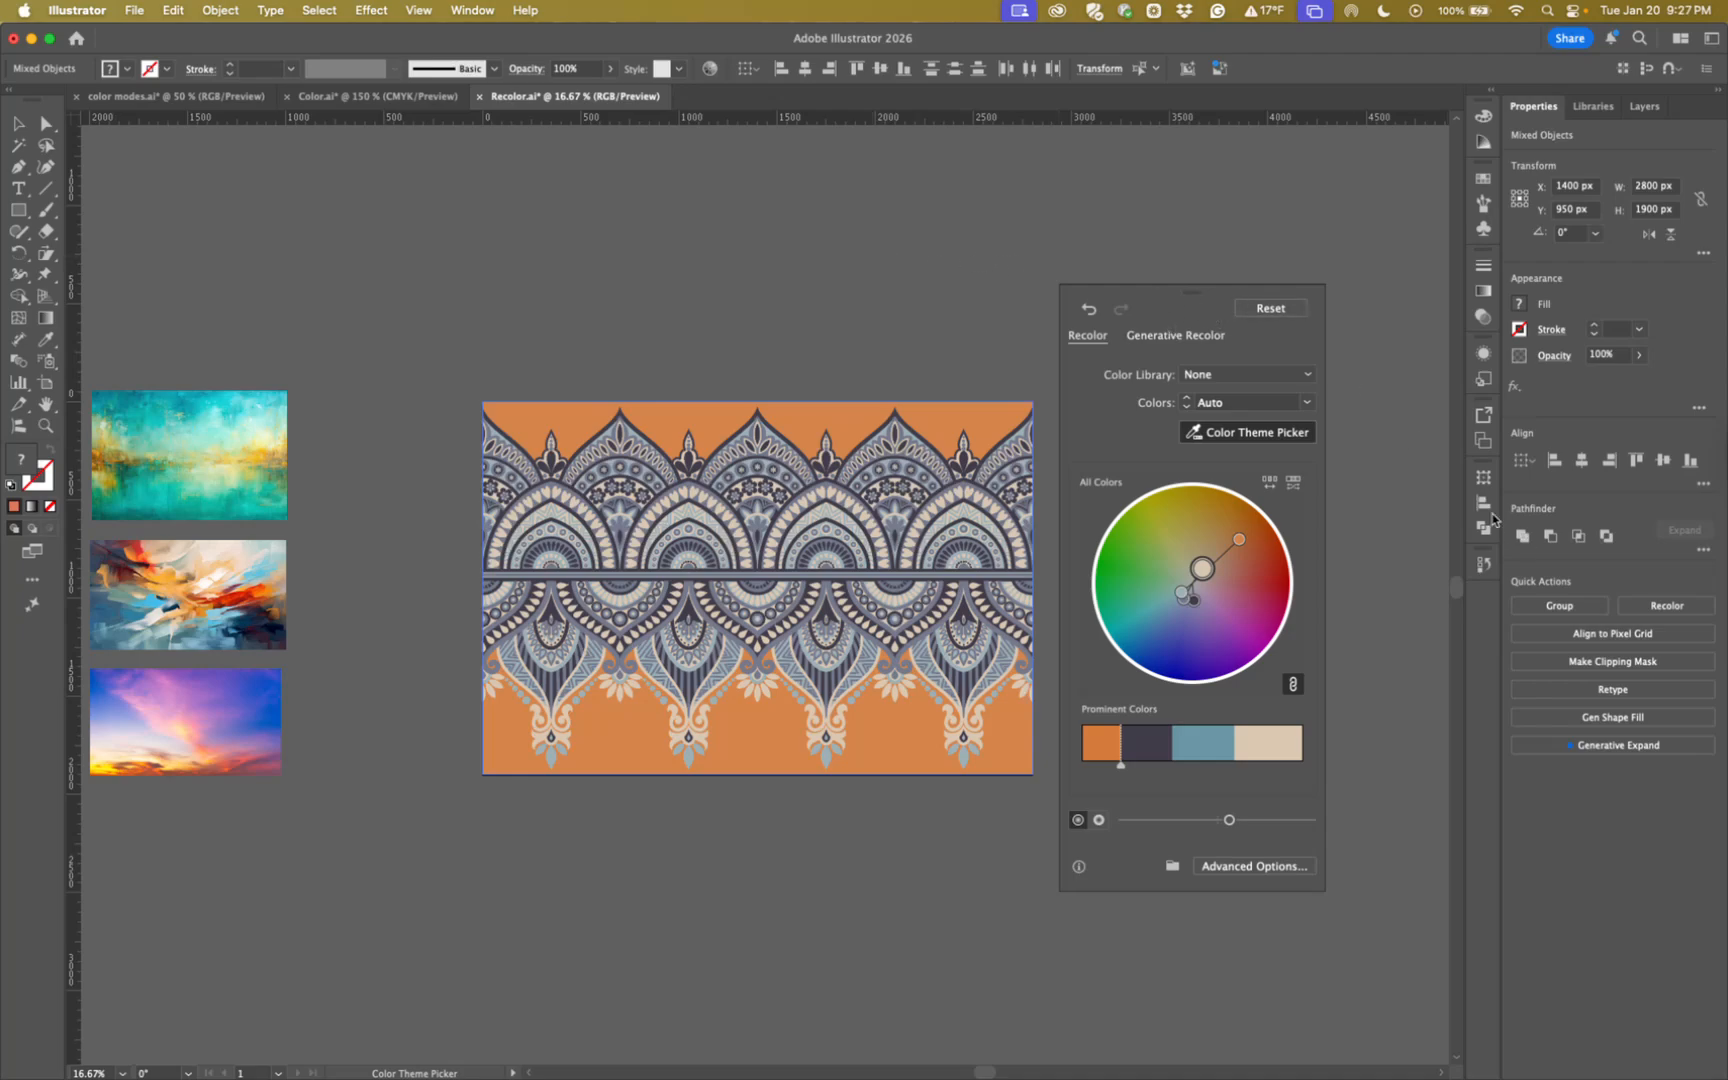
key("Escape")
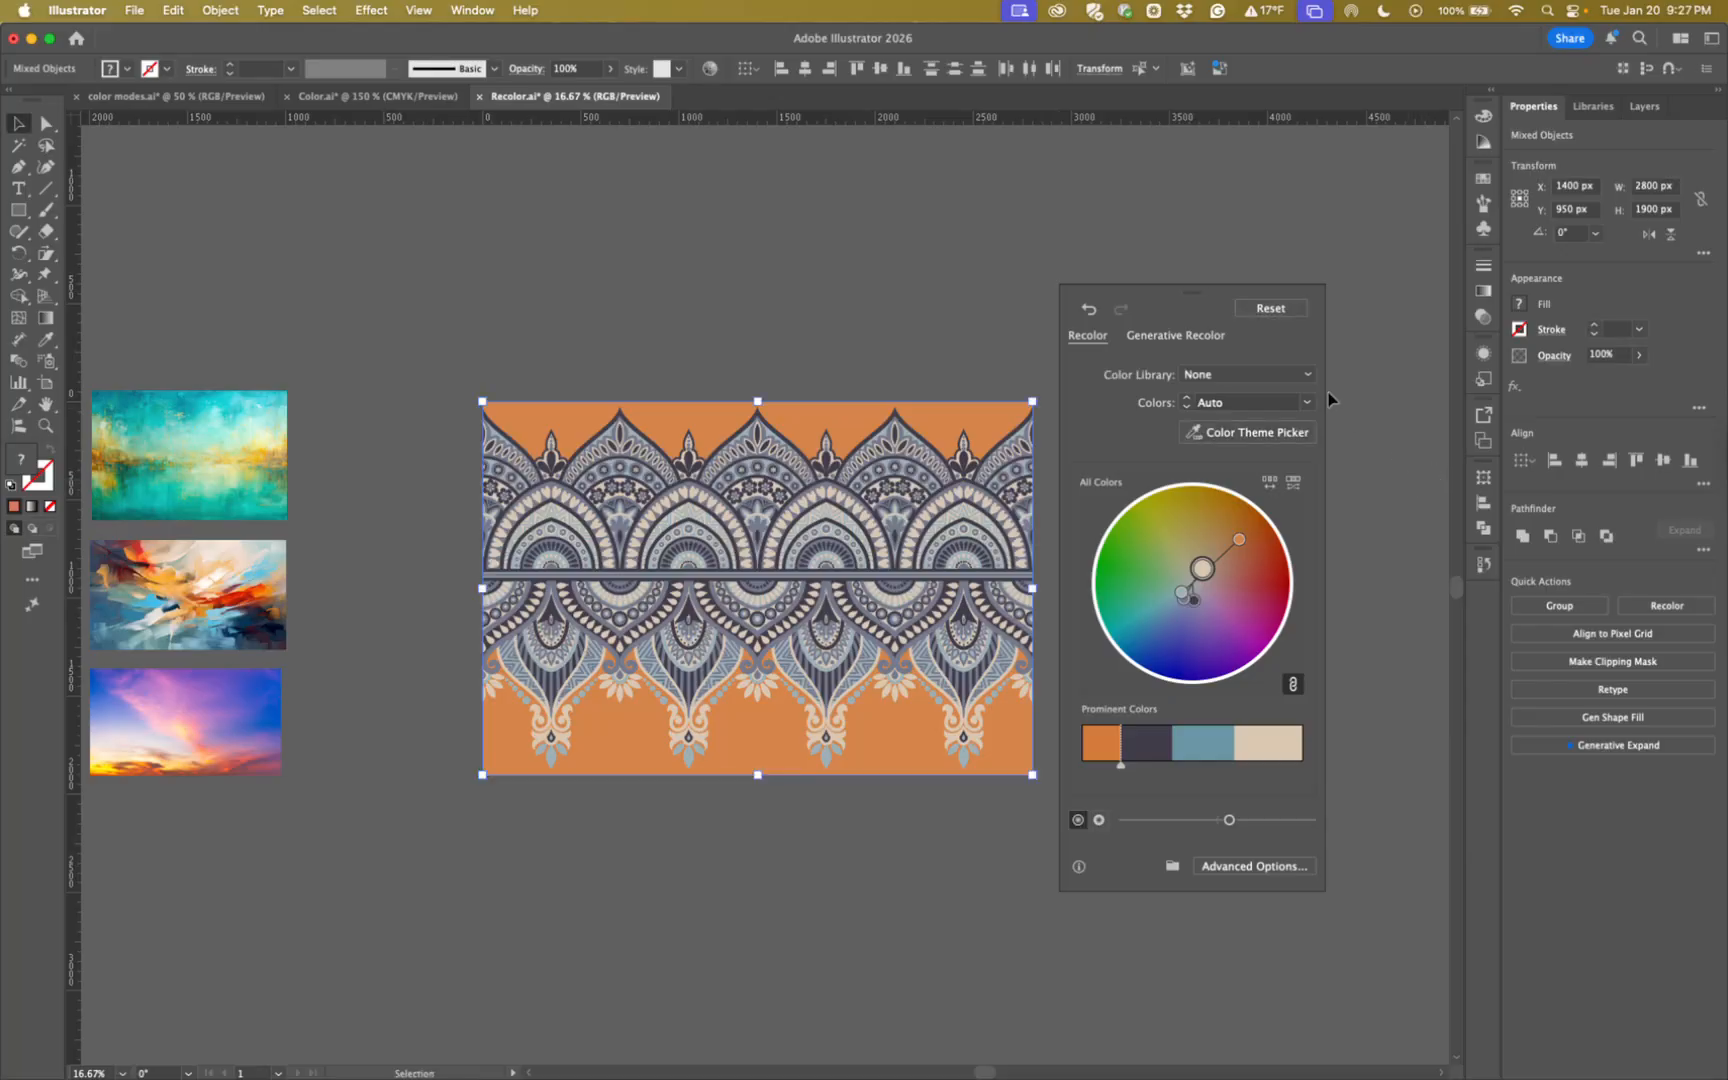
left_click(1145, 260)
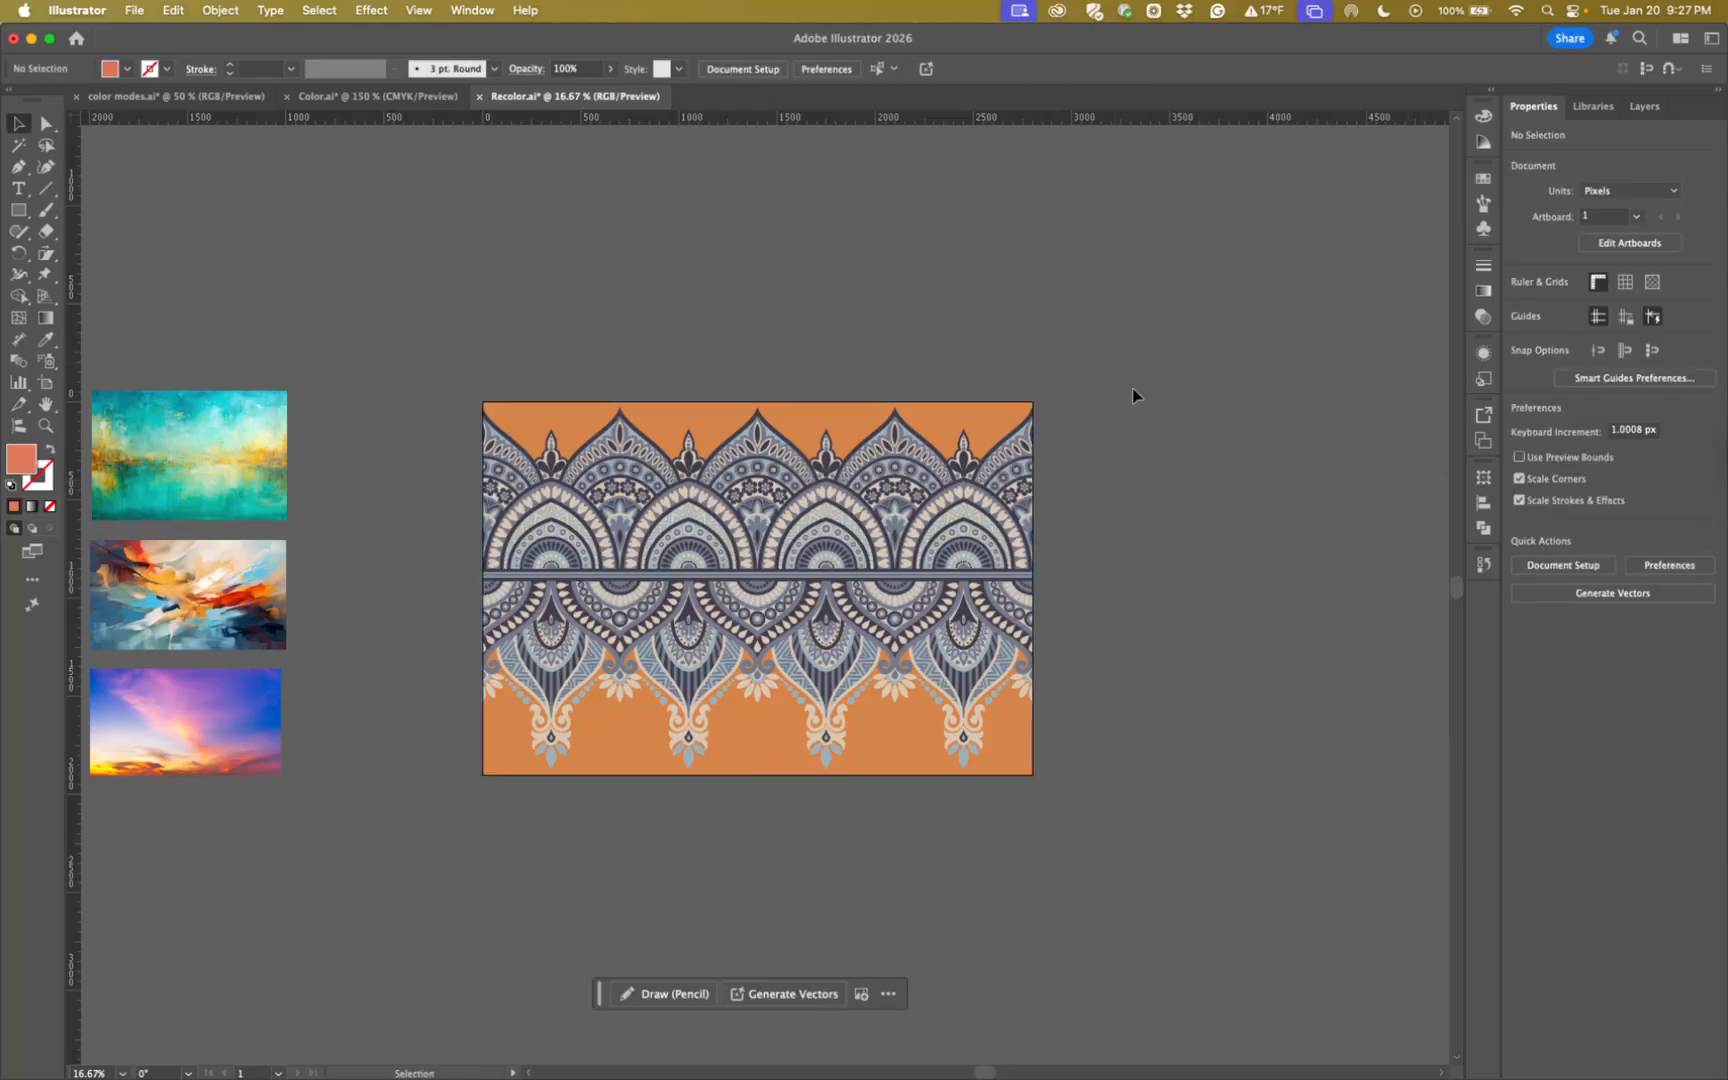